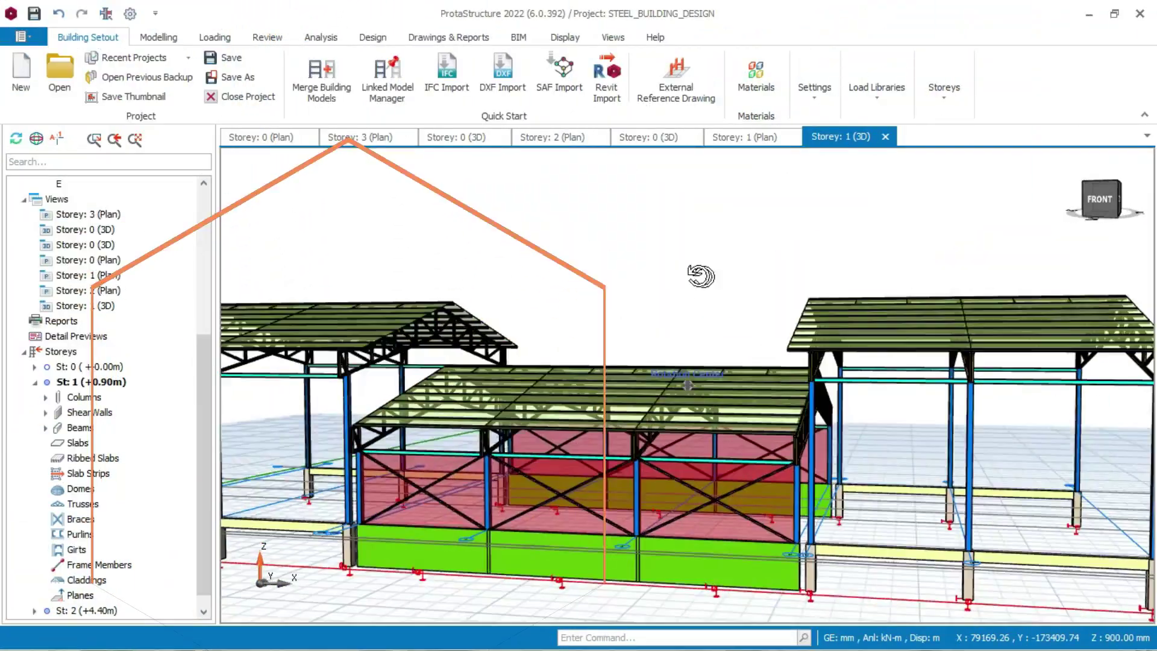
Examine the finished steel building model in 3D from several sides
{"action": "mouse_move", "coordinate": [700, 276]}
{"action": "middle_mouse_down"}
{"action": "mouse_move", "coordinate": [639, 277]}
{"action": "mouse_move", "coordinate": [704, 282]}
{"action": "middle_mouse_up"}
{"action": "middle_click_drag", "start_coordinate": [634, 304], "coordinate": [577, 300]}
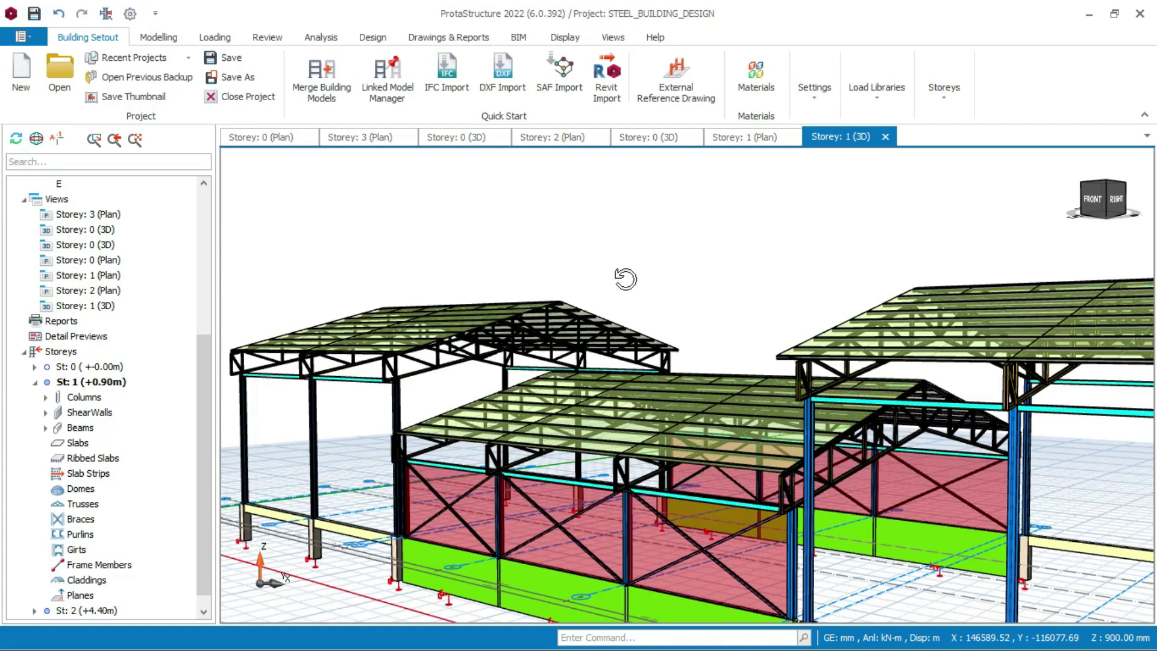
{"action": "mouse_move", "coordinate": [622, 279]}
{"action": "middle_mouse_down"}
{"action": "mouse_move", "coordinate": [615, 294]}
{"action": "mouse_move", "coordinate": [626, 278]}
{"action": "middle_mouse_up"}
{"action": "right_click", "coordinate": [626, 278]}
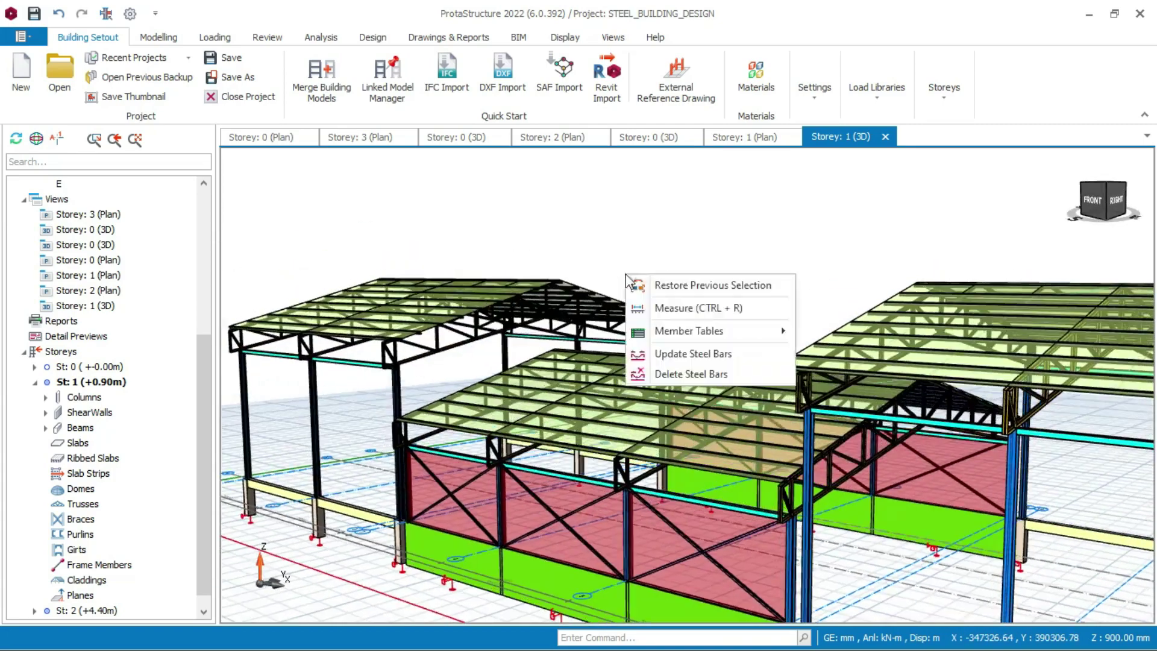
{"action": "left_click", "coordinate": [756, 224]}
{"action": "middle_click_drag", "start_coordinate": [756, 223], "coordinate": [712, 259]}
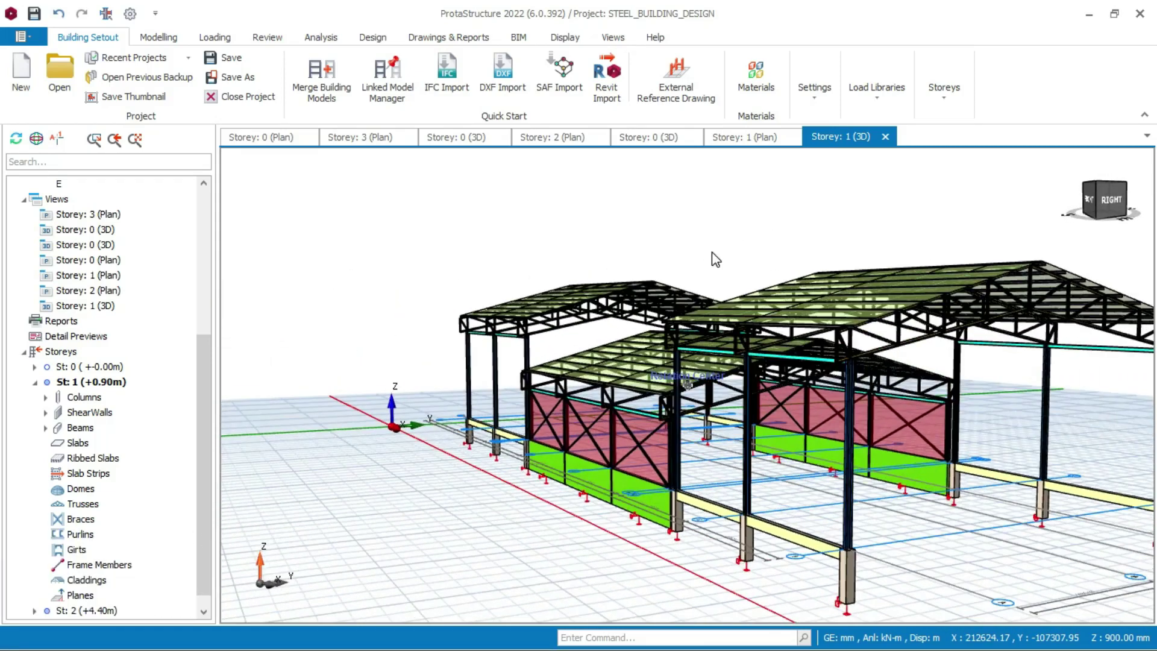
{"action": "scroll", "coordinate": [724, 249], "scroll_direction": "up", "scroll_amount": 1}
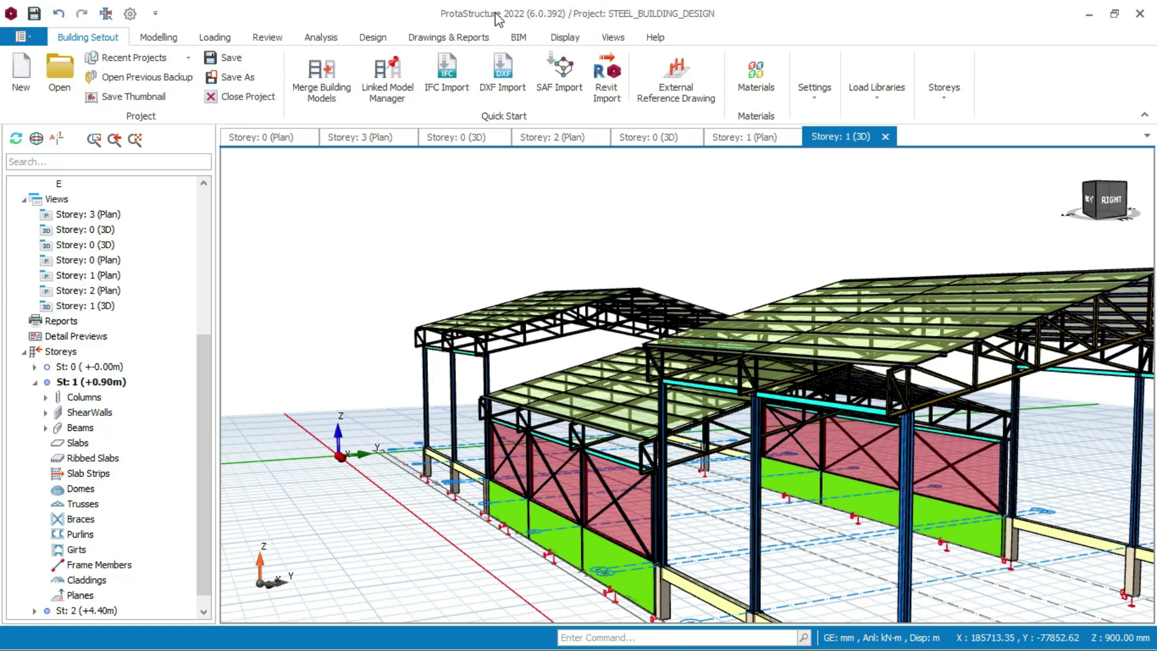
{"action": "middle_click_drag", "start_coordinate": [569, 235], "coordinate": [547, 144]}
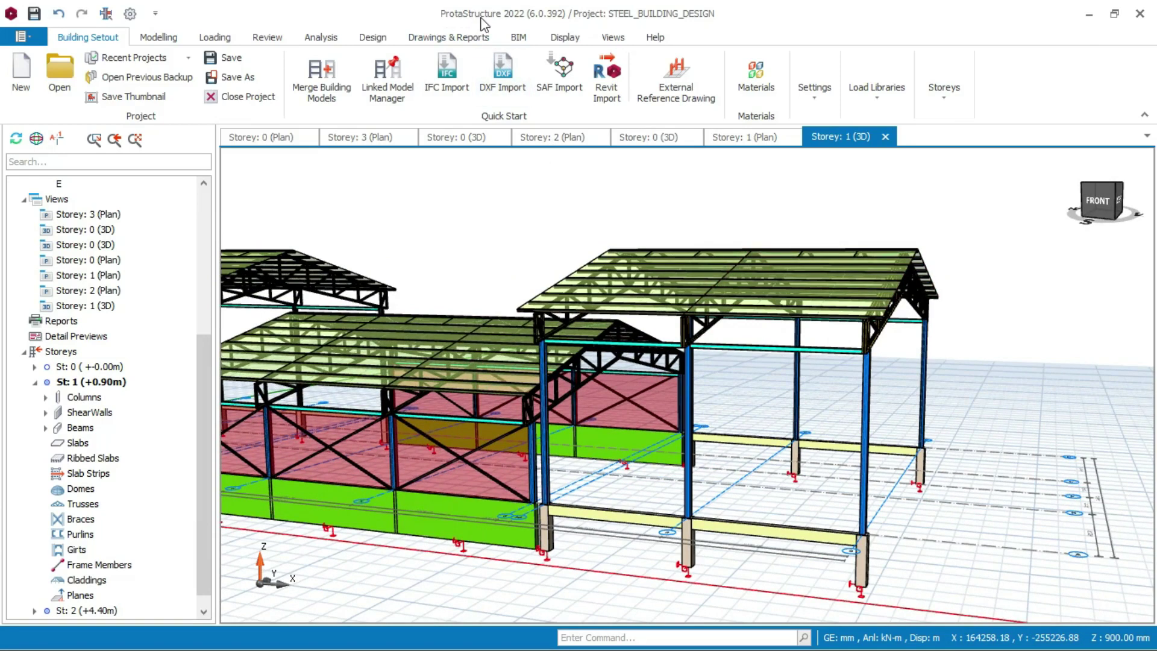
{"action": "mouse_move", "coordinate": [600, 255]}
{"action": "middle_mouse_down"}
{"action": "mouse_move", "coordinate": [502, 261]}
{"action": "mouse_move", "coordinate": [591, 250]}
{"action": "mouse_move", "coordinate": [575, 250]}
{"action": "mouse_move", "coordinate": [581, 265]}
{"action": "mouse_move", "coordinate": [548, 261]}
{"action": "mouse_move", "coordinate": [577, 273]}
{"action": "mouse_move", "coordinate": [596, 271]}
{"action": "mouse_move", "coordinate": [556, 265]}
{"action": "mouse_move", "coordinate": [777, 268]}
{"action": "mouse_move", "coordinate": [589, 273]}
{"action": "mouse_move", "coordinate": [645, 271]}
{"action": "mouse_move", "coordinate": [637, 281]}
{"action": "middle_mouse_up"}
{"action": "scroll", "coordinate": [488, 258], "scroll_direction": "up", "scroll_amount": 2}
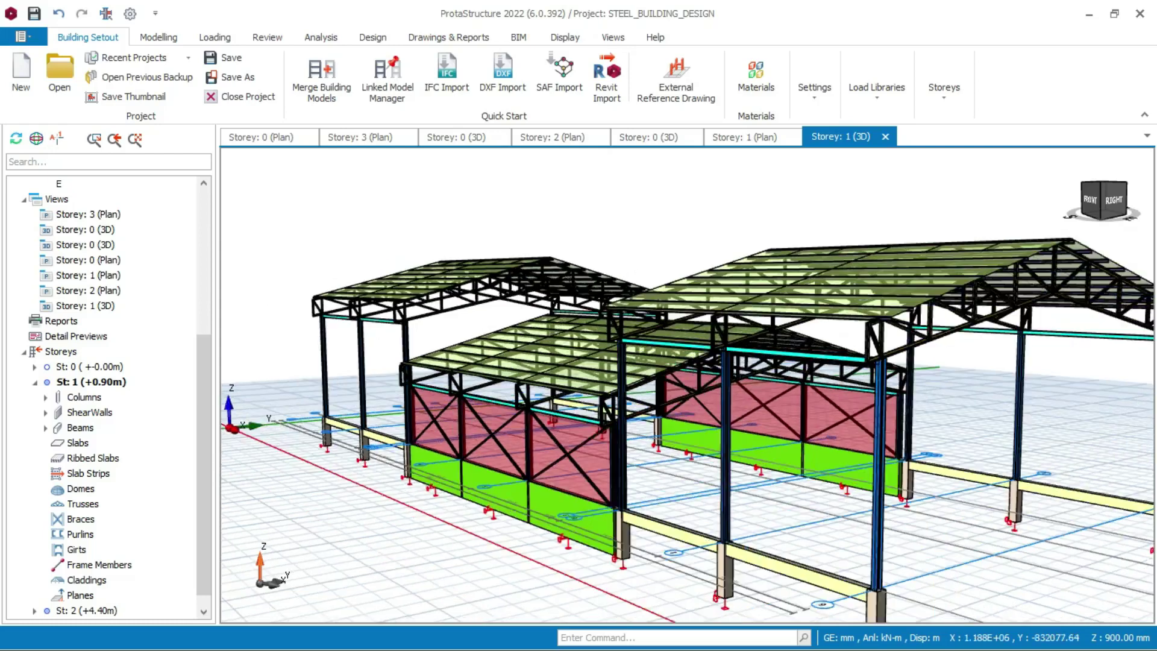
{"action": "mouse_move", "coordinate": [568, 277]}
{"action": "middle_mouse_down"}
{"action": "mouse_move", "coordinate": [645, 276]}
{"action": "mouse_move", "coordinate": [530, 286]}
{"action": "mouse_move", "coordinate": [705, 288]}
{"action": "mouse_move", "coordinate": [680, 326]}
{"action": "mouse_move", "coordinate": [678, 306]}
{"action": "middle_mouse_up"}
{"action": "scroll", "coordinate": [669, 295], "scroll_direction": "down", "scroll_amount": 2}
{"action": "middle_click_drag", "start_coordinate": [588, 291], "coordinate": [659, 317]}
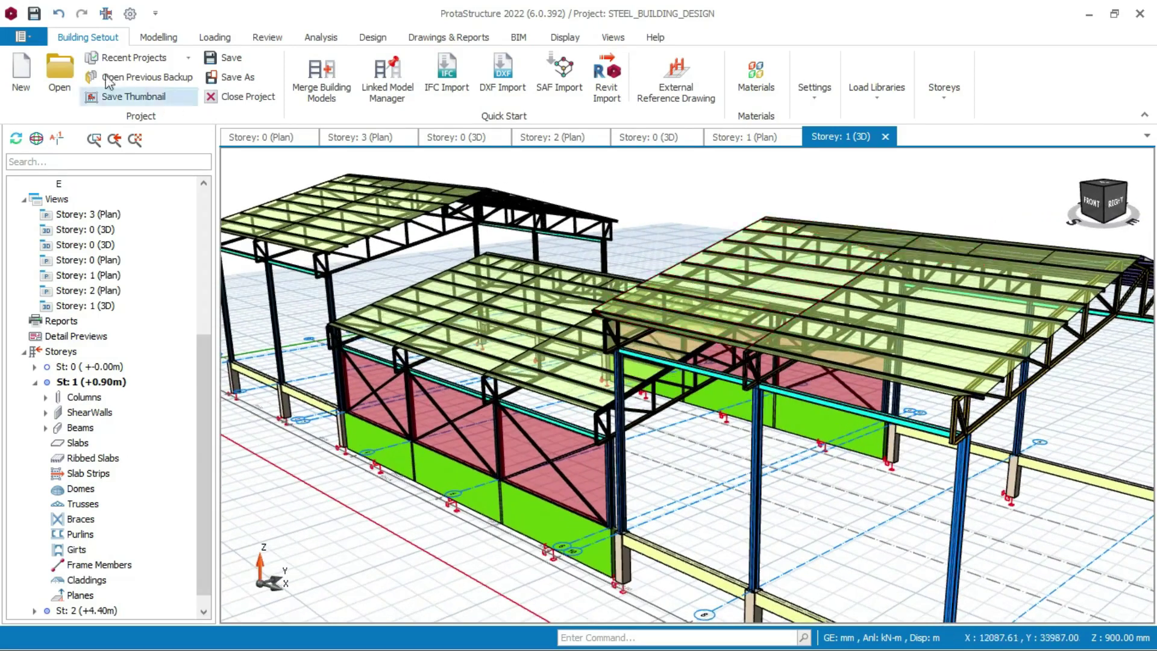
Save the open project and start a new one using the United Kingdom (BS8110) template
{"action": "left_click", "coordinate": [23, 36]}
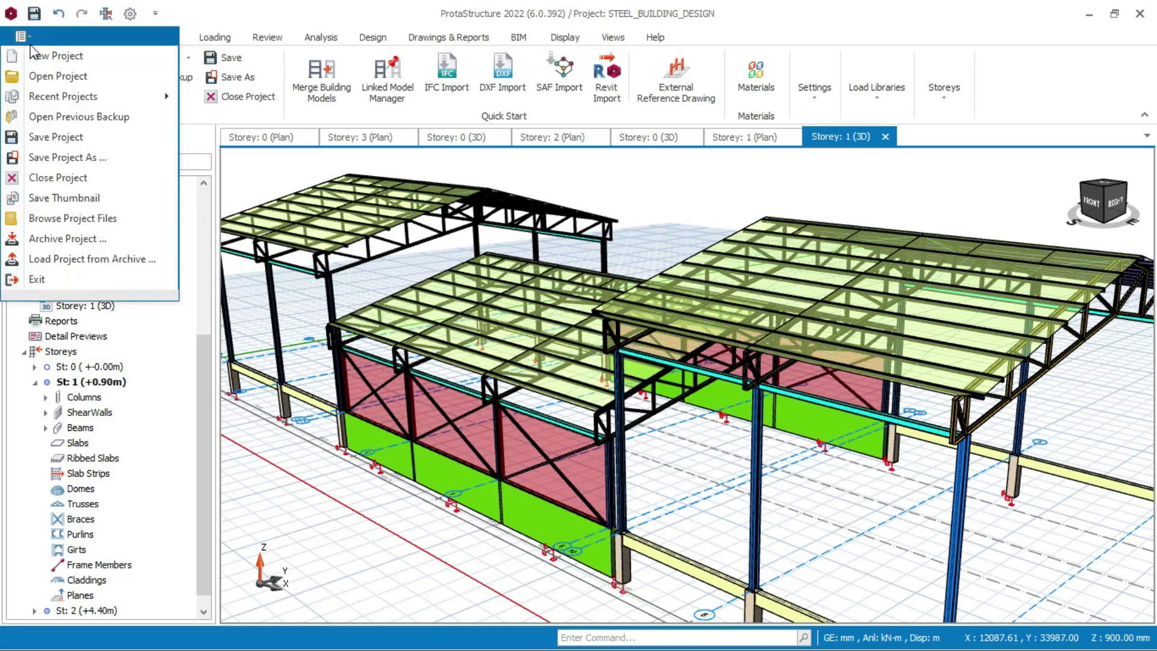
{"action": "left_click", "coordinate": [59, 56]}
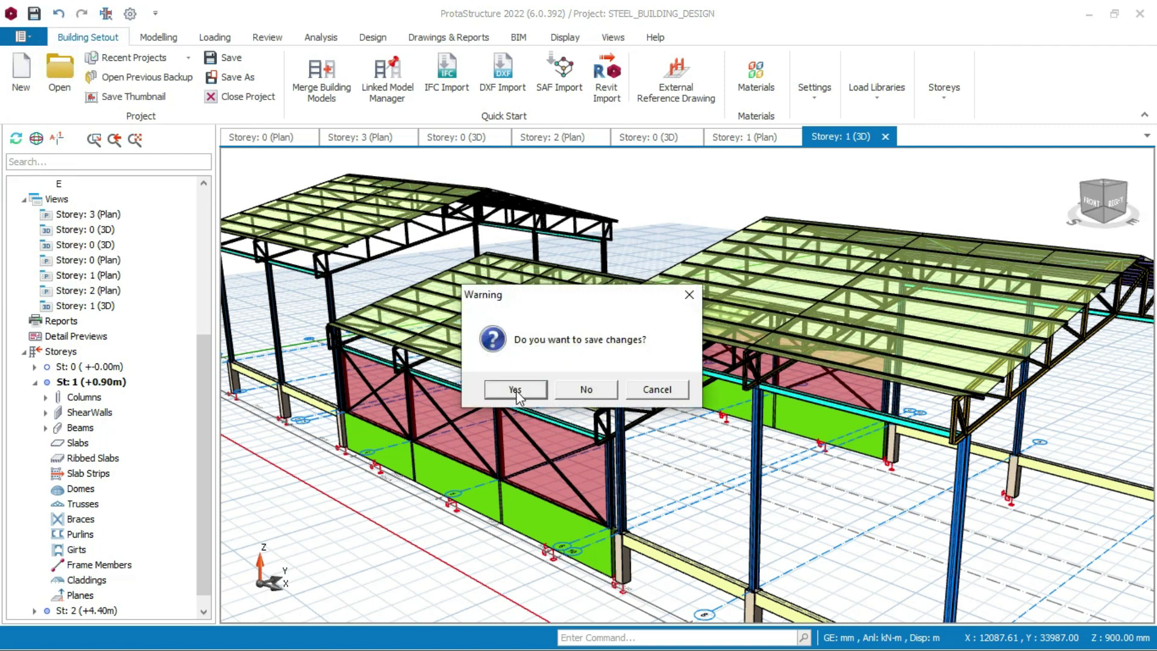
{"action": "left_click", "coordinate": [515, 389]}
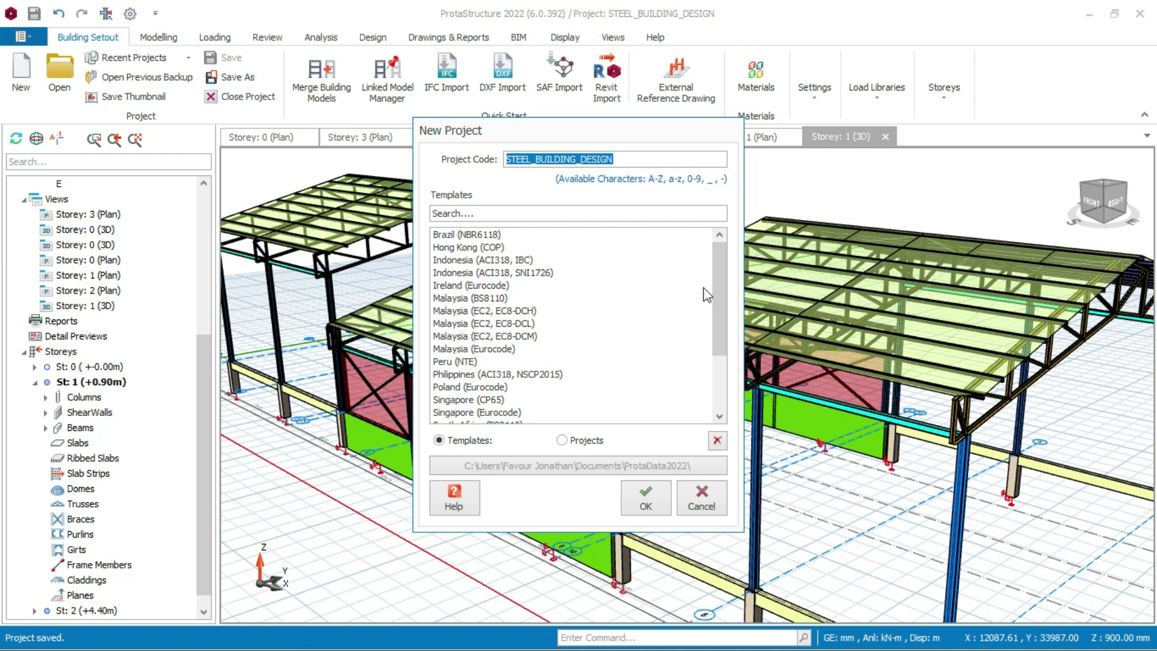
{"action": "scroll", "coordinate": [720, 256], "scroll_direction": "down", "scroll_amount": 3}
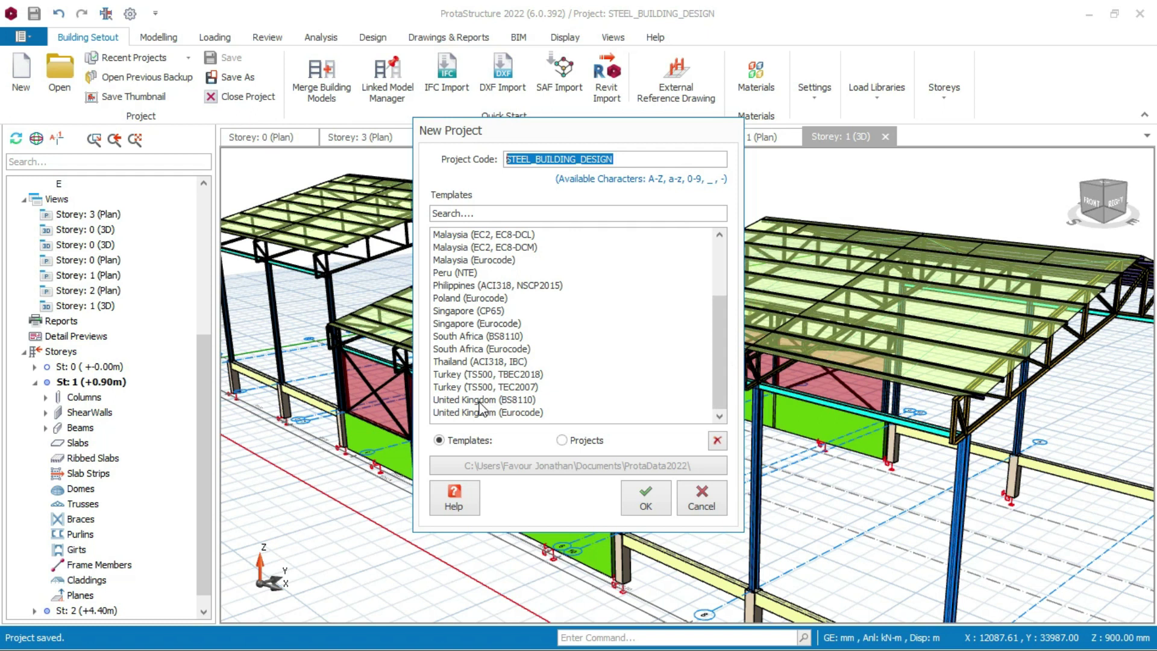
{"action": "left_click", "coordinate": [518, 399]}
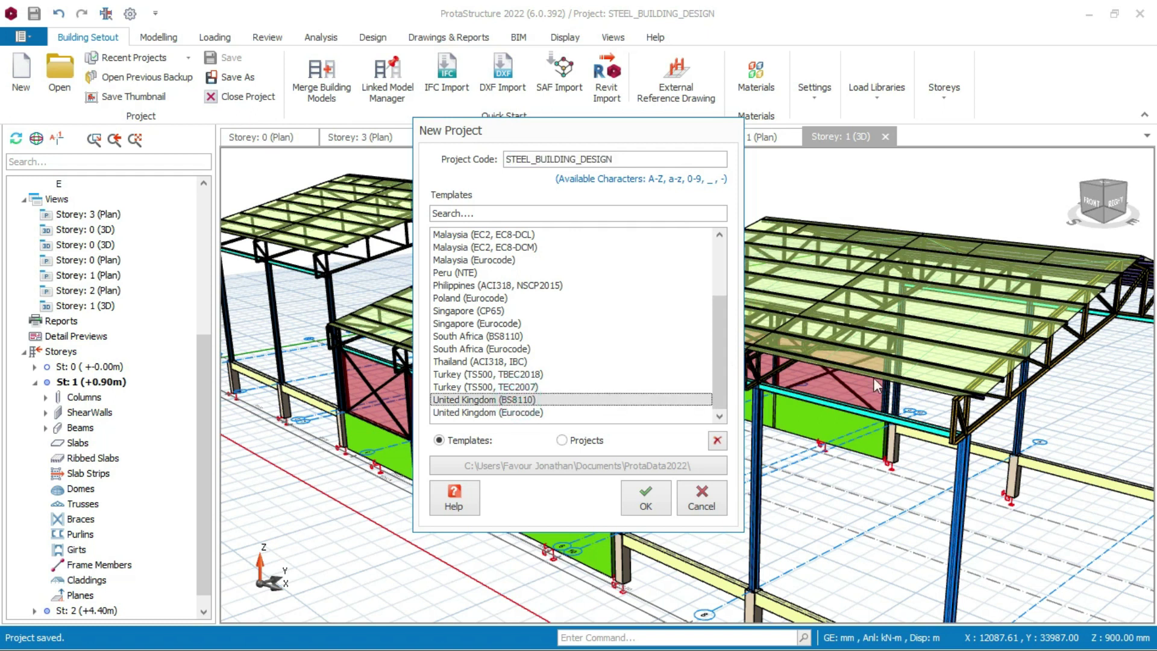
Set the project code to WAREHOUSE_STEEL_BUILDING_DESIGN and create the project
{"action": "double_click", "coordinate": [614, 159]}
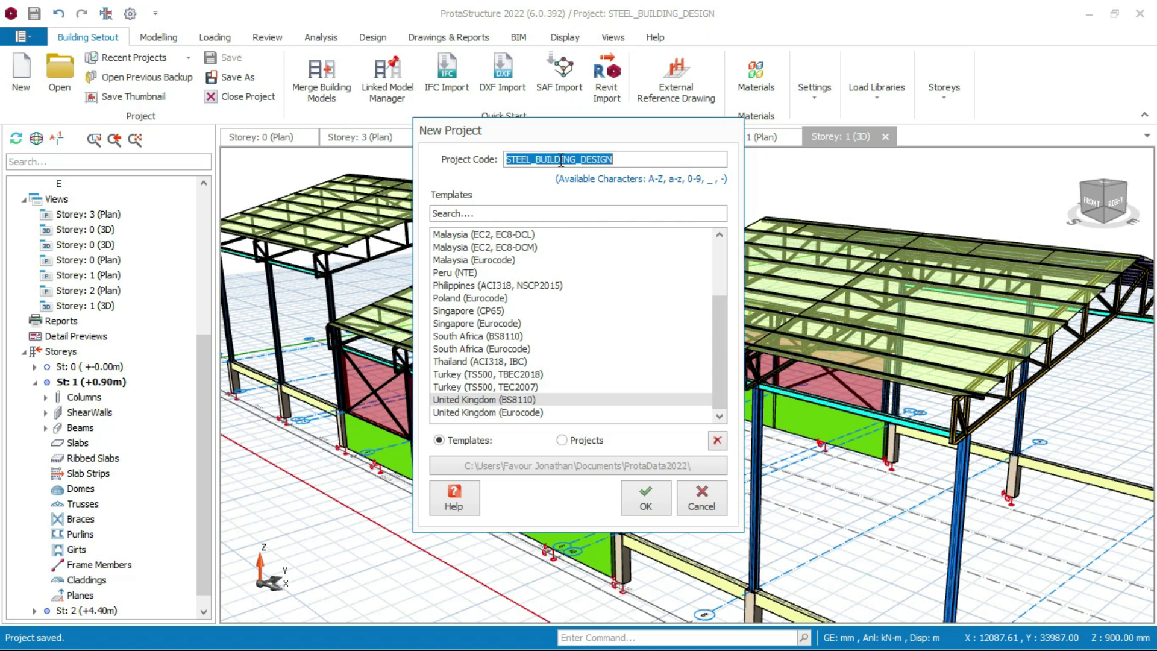
{"action": "left_click", "coordinate": [508, 160]}
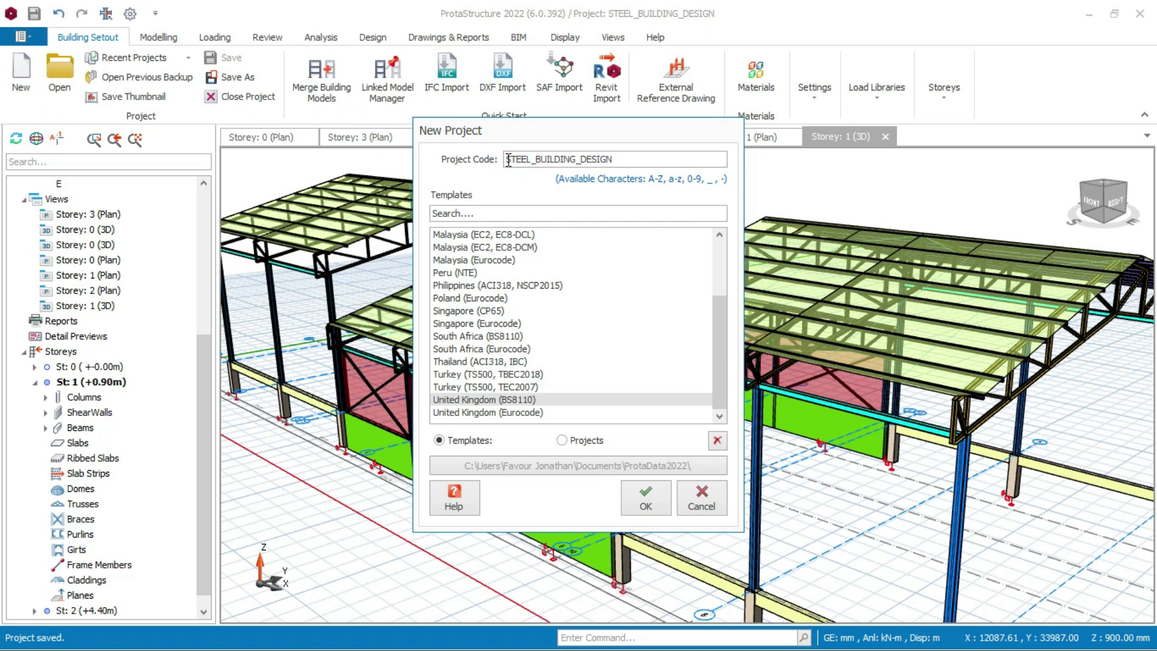
{"action": "type", "text": "WAREHO"}
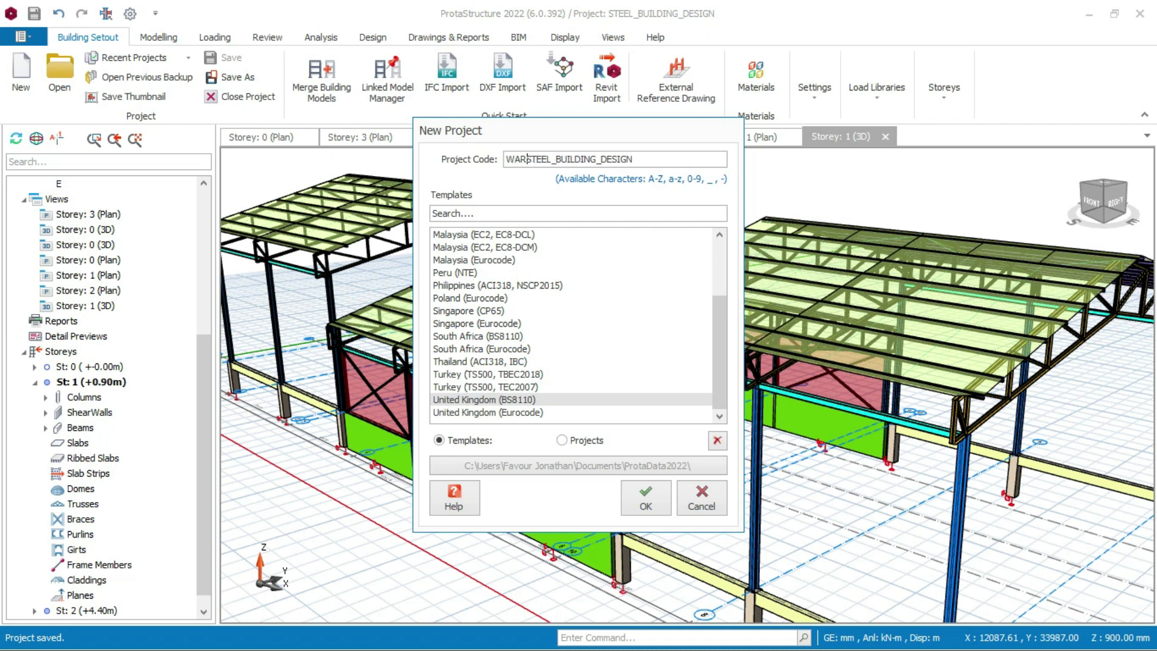
{"action": "type", "text": "UDE"}
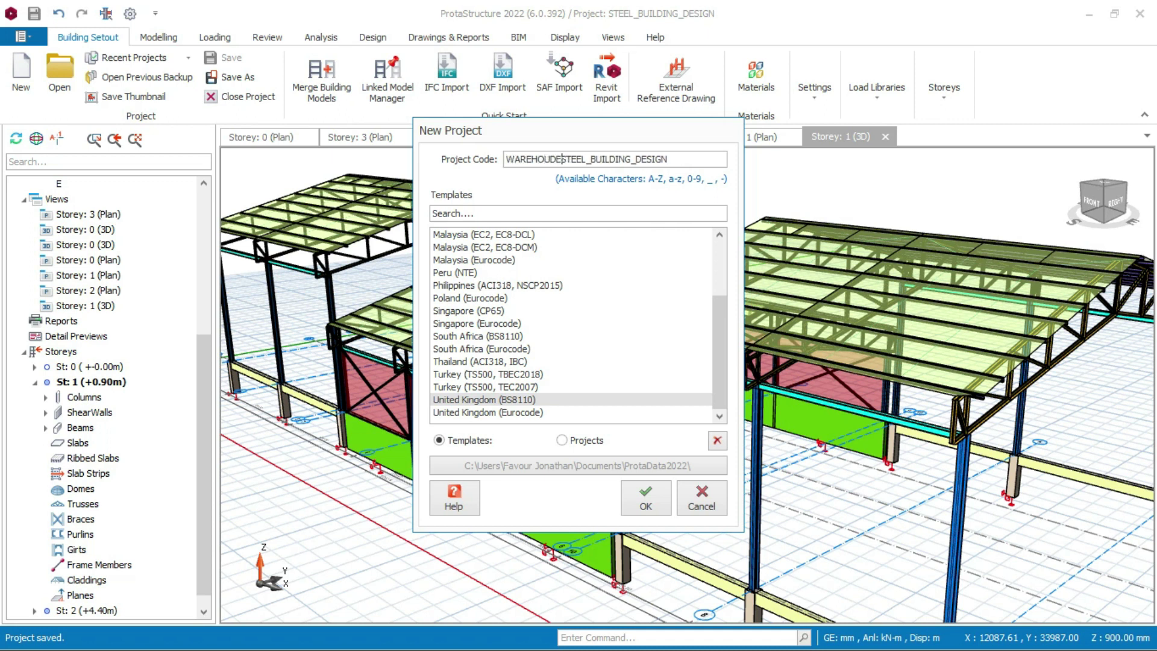
{"action": "key", "text": "BackSpace"}
{"action": "key", "text": "BackSpace"}
{"action": "type", "text": "SE_"}
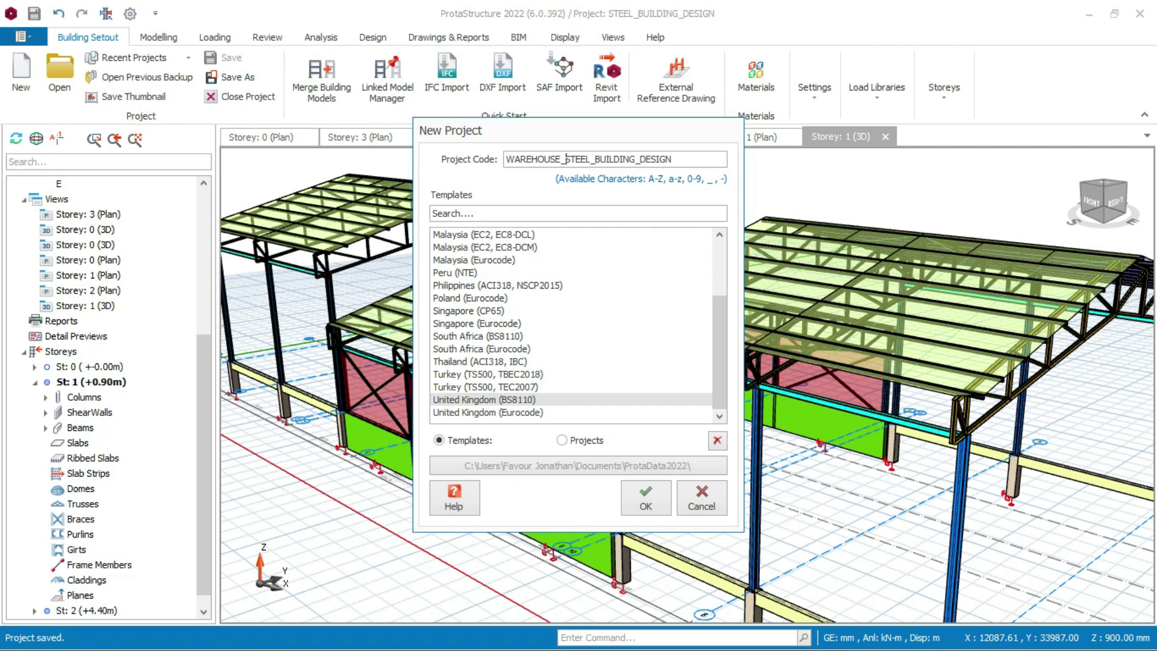
{"action": "left_click", "coordinate": [649, 505]}
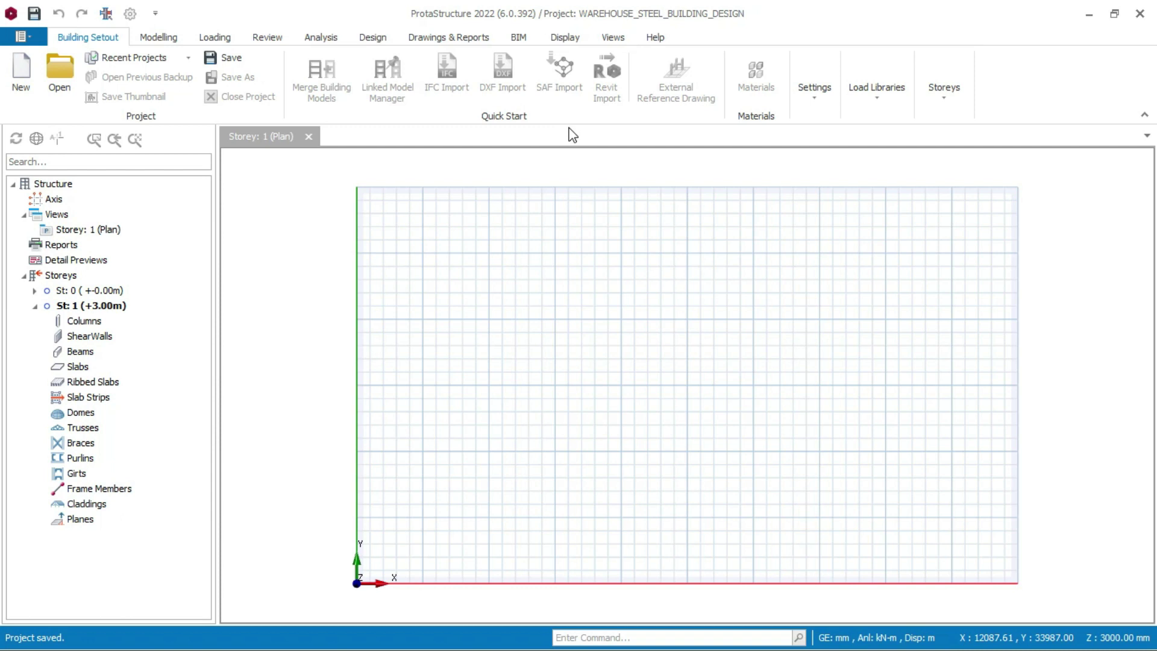
Start the Orthogonal Axis Generator with its reference point at x 5000 mm, y 5000 mm
{"action": "key", "text": "alt"}
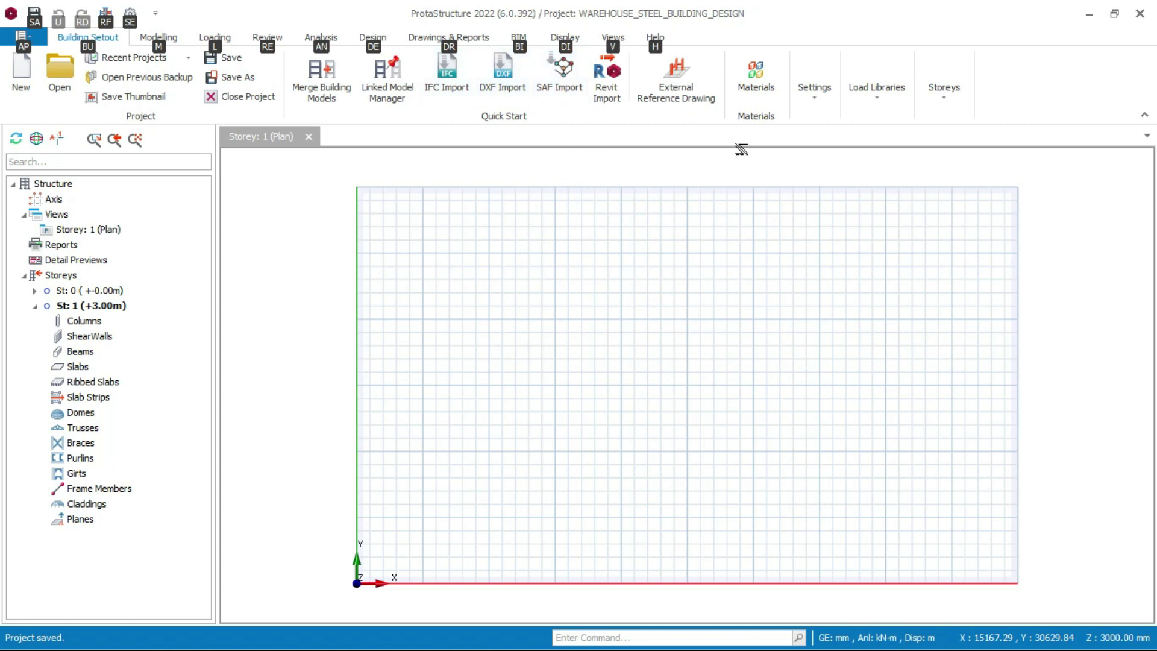
{"action": "middle_click_drag", "start_coordinate": [482, 182], "coordinate": [444, 178]}
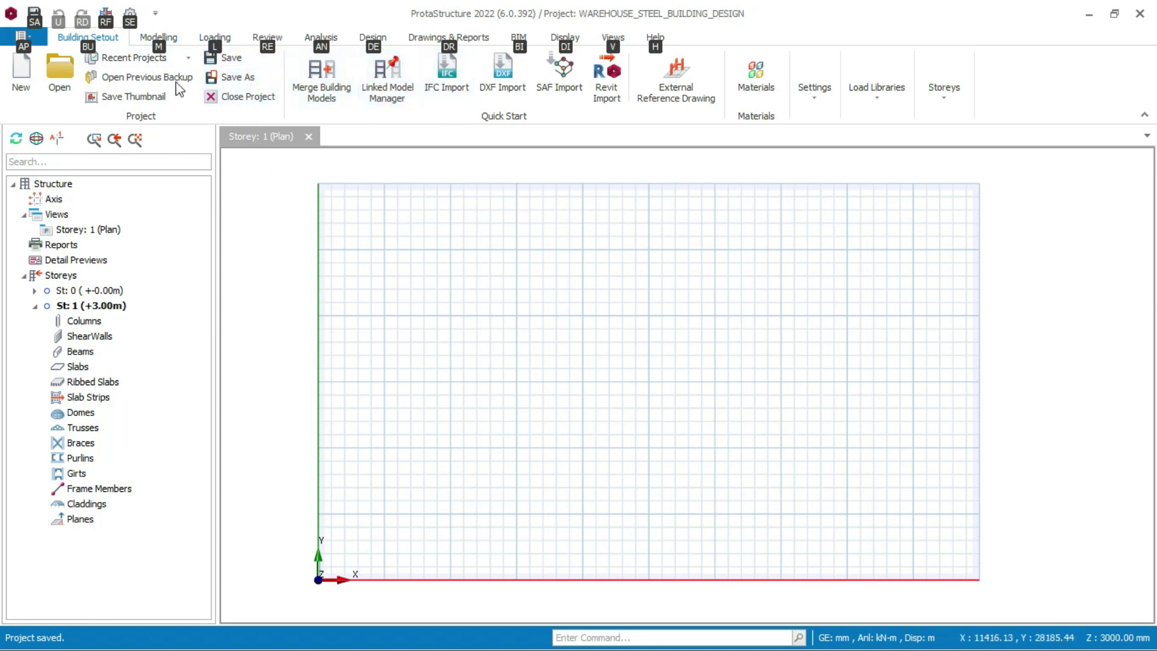
{"action": "left_click", "coordinate": [171, 39]}
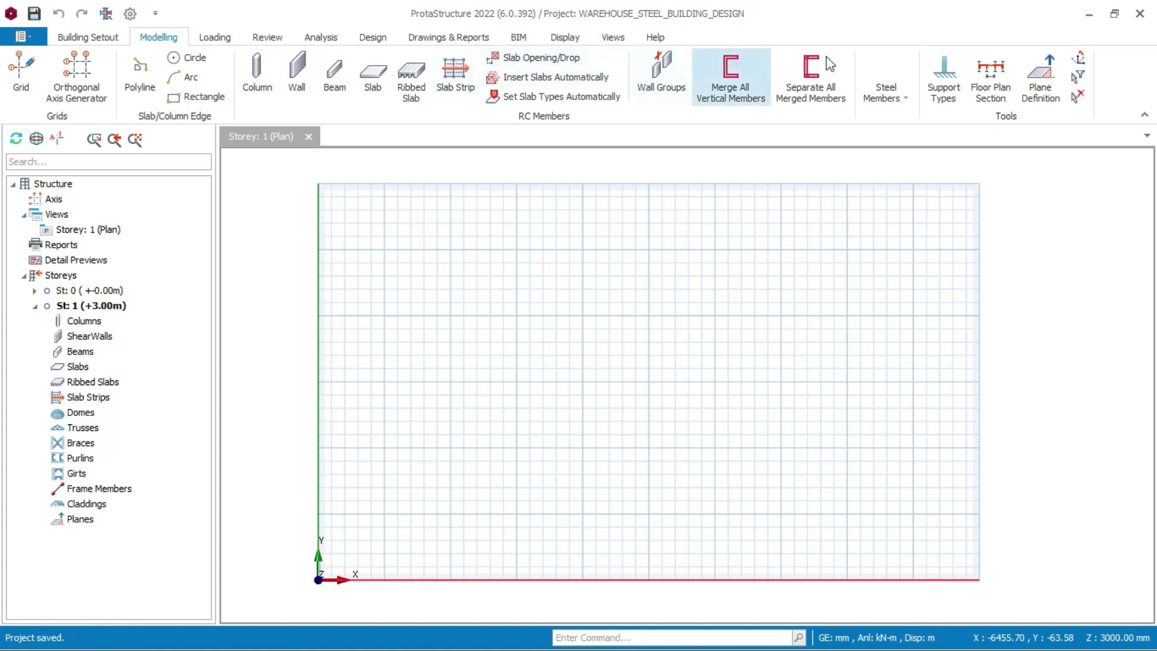
{"action": "left_click", "coordinate": [85, 82]}
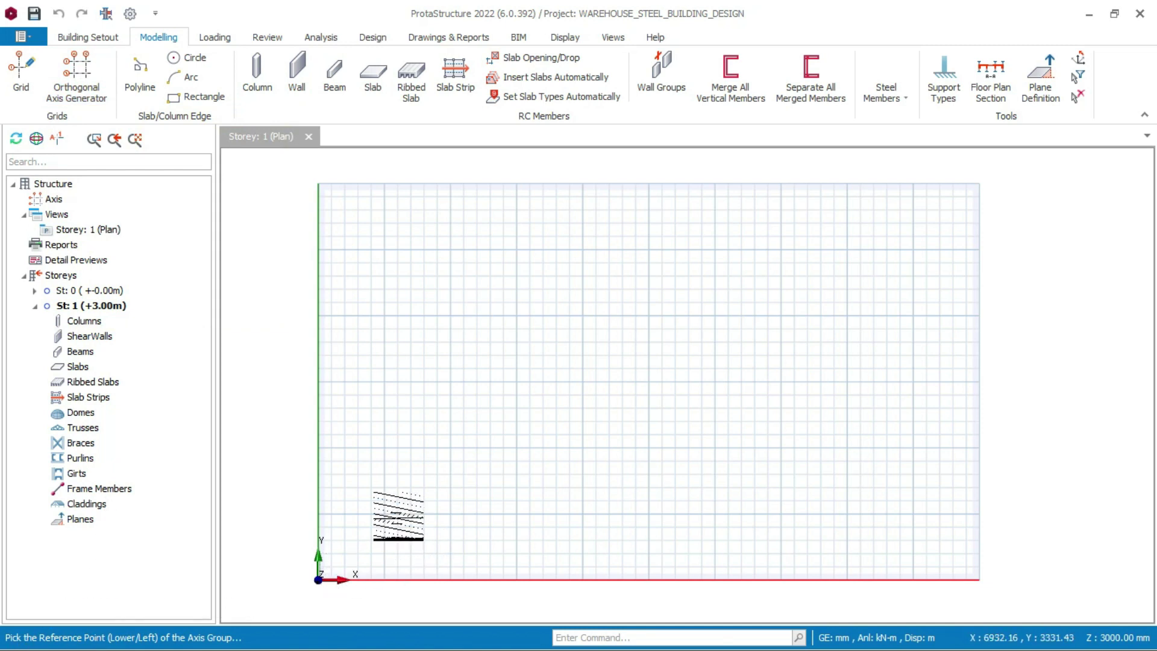
{"action": "left_click", "coordinate": [388, 513]}
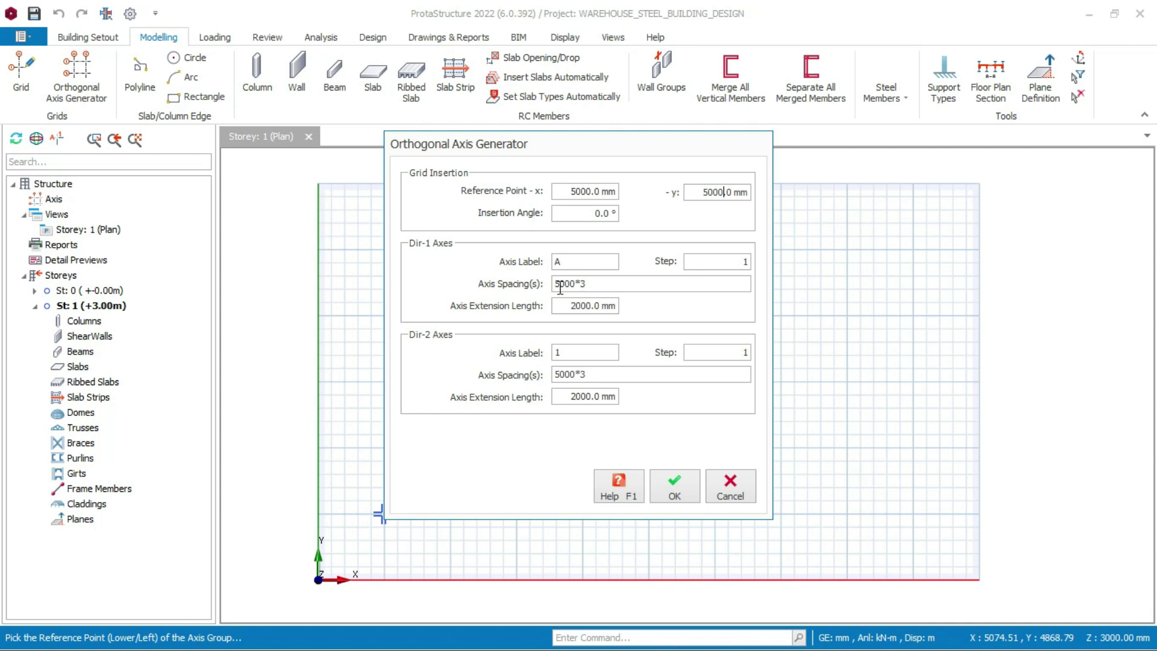
Set the Dir-1 axis spacing to 7000*4, change the Dir-2 spacing and generate the grid
{"action": "left_click_drag", "start_coordinate": [562, 284], "coordinate": [555, 285]}
{"action": "left_click_drag", "start_coordinate": [581, 282], "coordinate": [619, 282]}
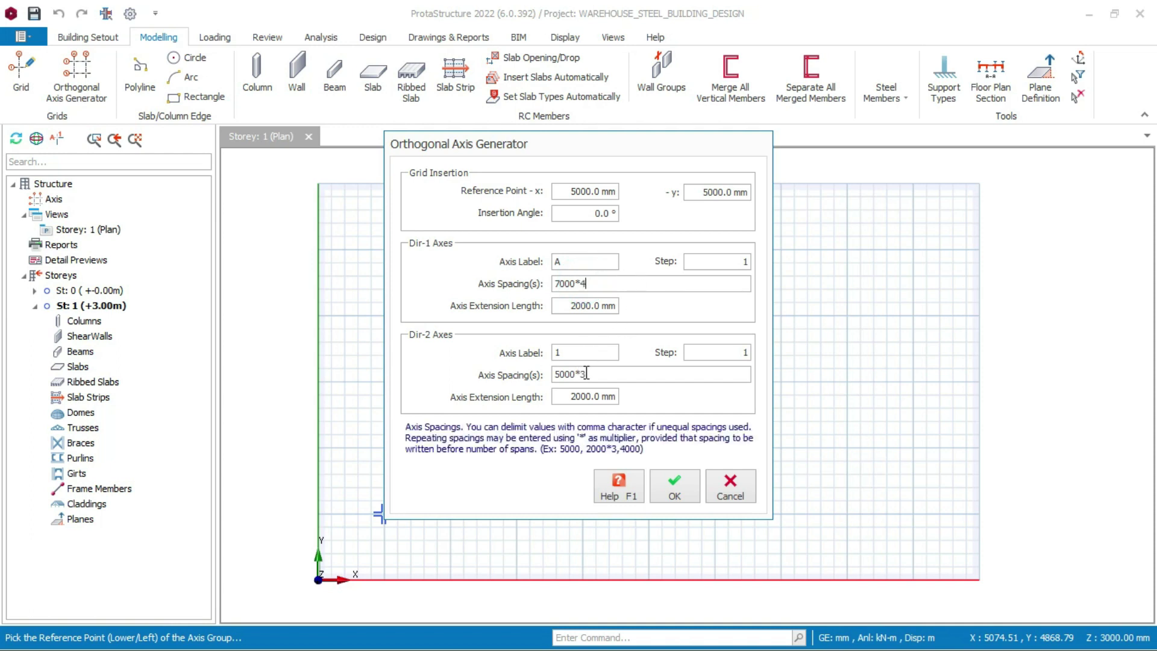
{"action": "left_click_drag", "start_coordinate": [561, 372], "coordinate": [546, 381]}
{"action": "left_click", "coordinate": [674, 488]}
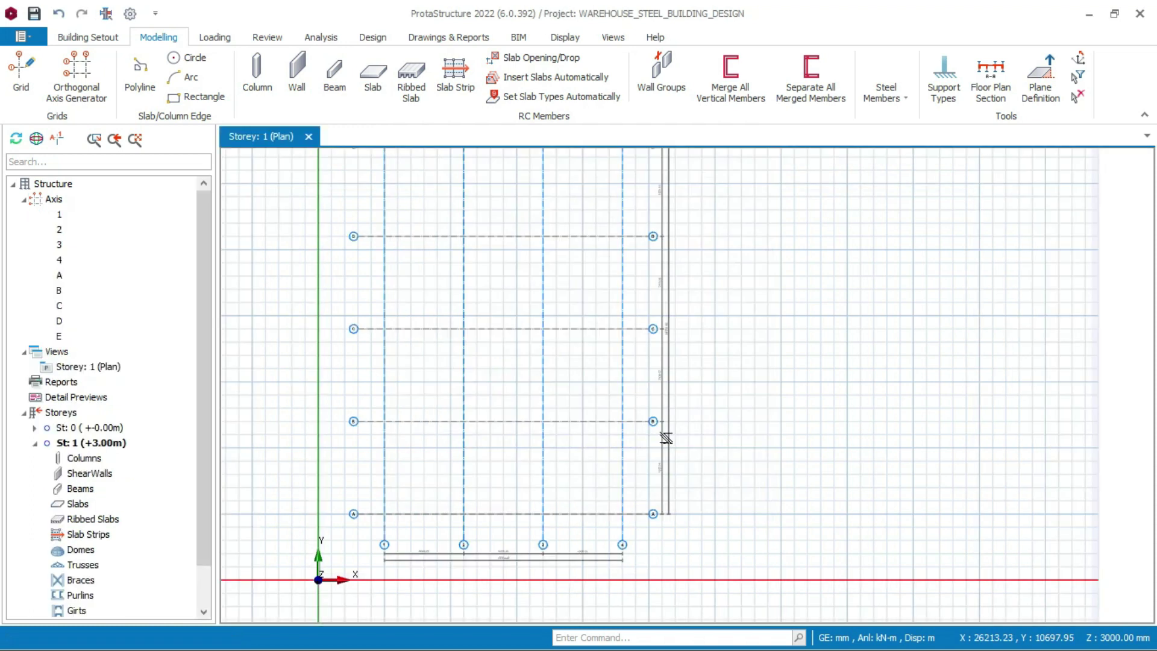
Stretch axes A to E about 26,089 mm outward from their ends beyond axis 4
{"action": "scroll", "coordinate": [698, 413], "scroll_direction": "down", "scroll_amount": 2}
{"action": "scroll", "coordinate": [627, 311], "scroll_direction": "up", "scroll_amount": 1}
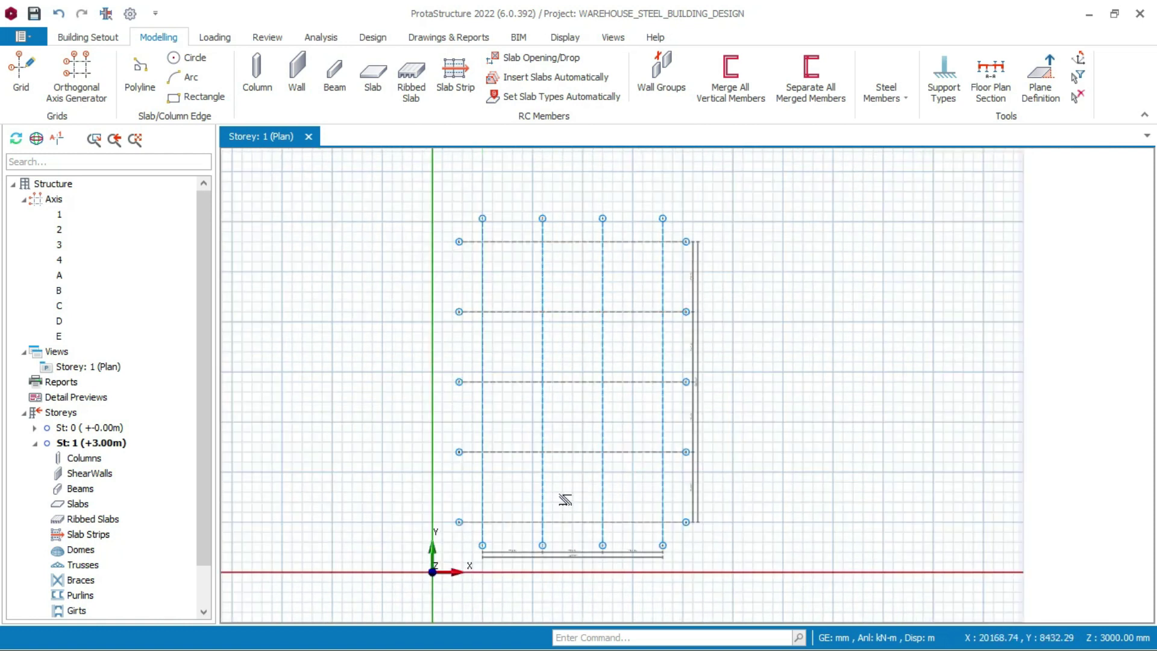
{"action": "scroll", "coordinate": [714, 259], "scroll_direction": "down", "scroll_amount": 1}
{"action": "left_click_drag", "start_coordinate": [780, 208], "coordinate": [687, 479]}
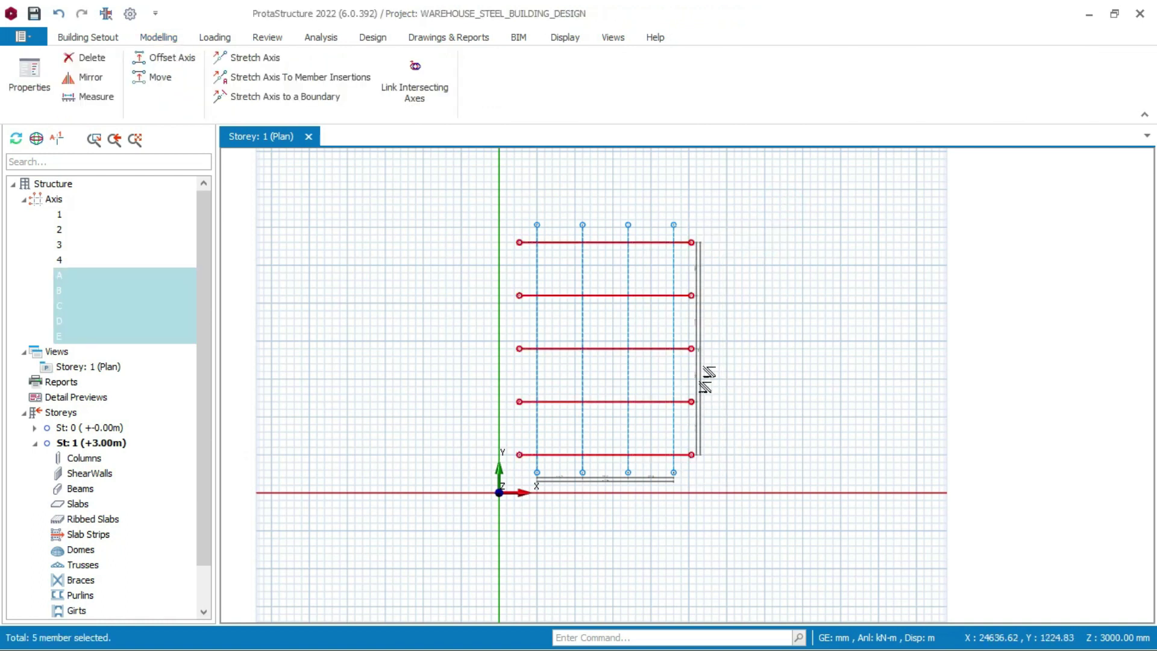
{"action": "right_click", "coordinate": [747, 242]}
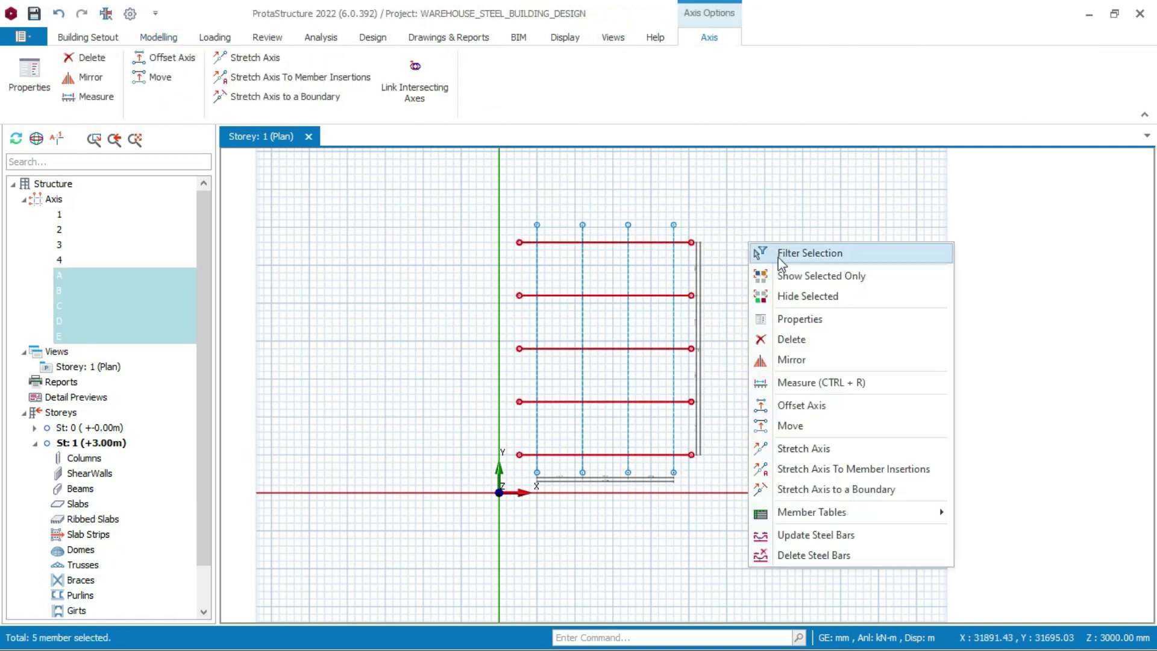
{"action": "left_click", "coordinate": [808, 448]}
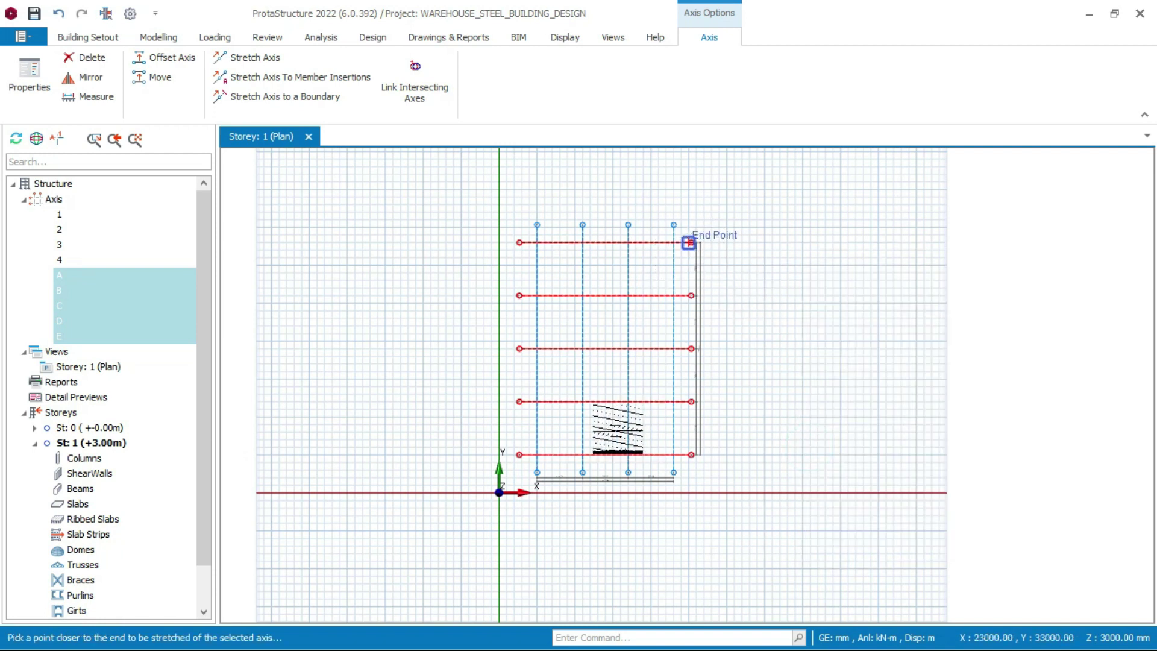
{"action": "scroll", "coordinate": [674, 458], "scroll_direction": "up", "scroll_amount": 1}
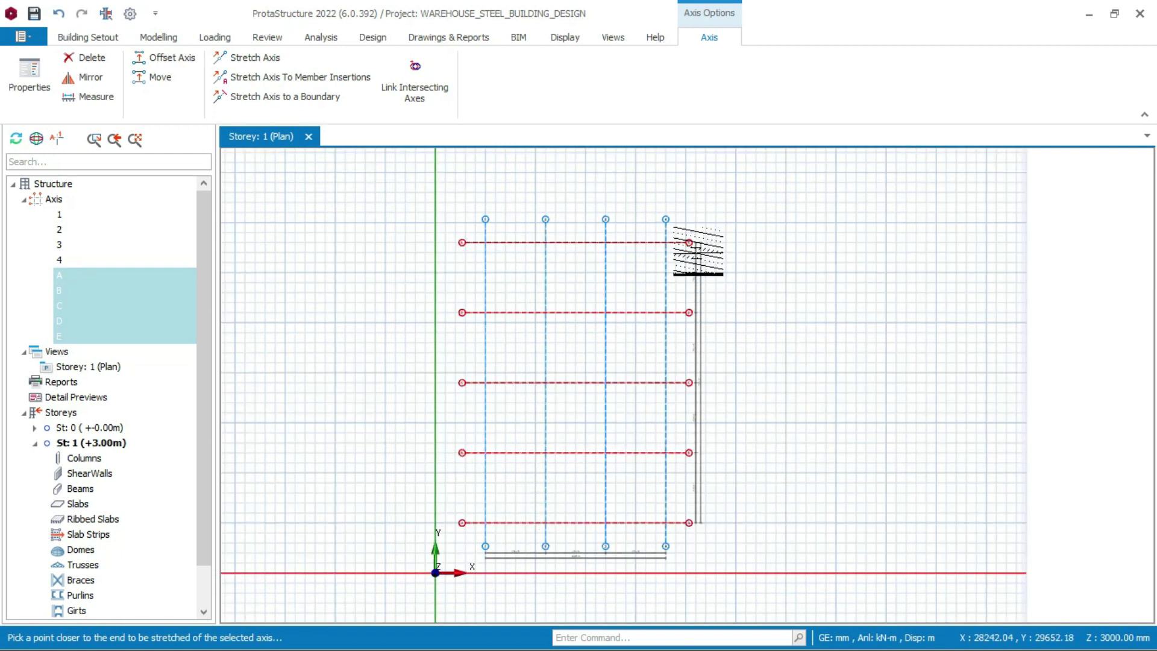
{"action": "scroll", "coordinate": [690, 244], "scroll_direction": "up", "scroll_amount": 3}
{"action": "left_click", "coordinate": [687, 243]}
{"action": "scroll", "coordinate": [562, 288], "scroll_direction": "down", "scroll_amount": 2}
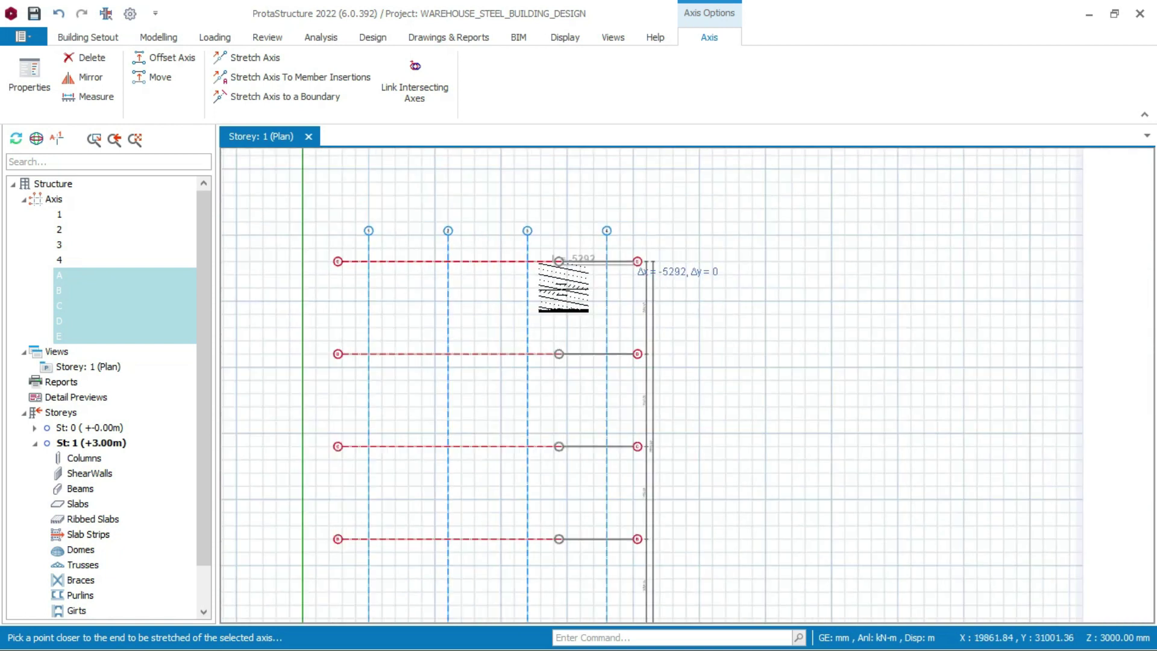
{"action": "scroll", "coordinate": [561, 263], "scroll_direction": "down", "scroll_amount": 1}
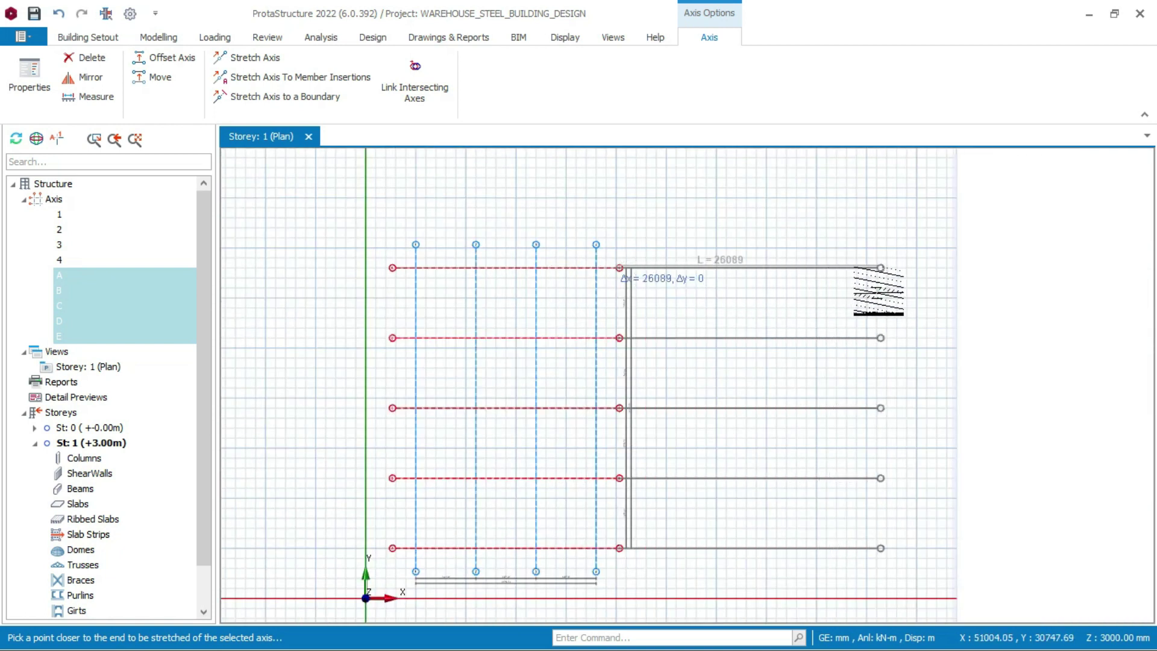
{"action": "left_click", "coordinate": [880, 267]}
{"action": "key", "text": "Escape"}
Delete vertical axes 2, 3 and 4, keeping only axis 1 in that direction
{"action": "scroll", "coordinate": [783, 287], "scroll_direction": "down", "scroll_amount": 1}
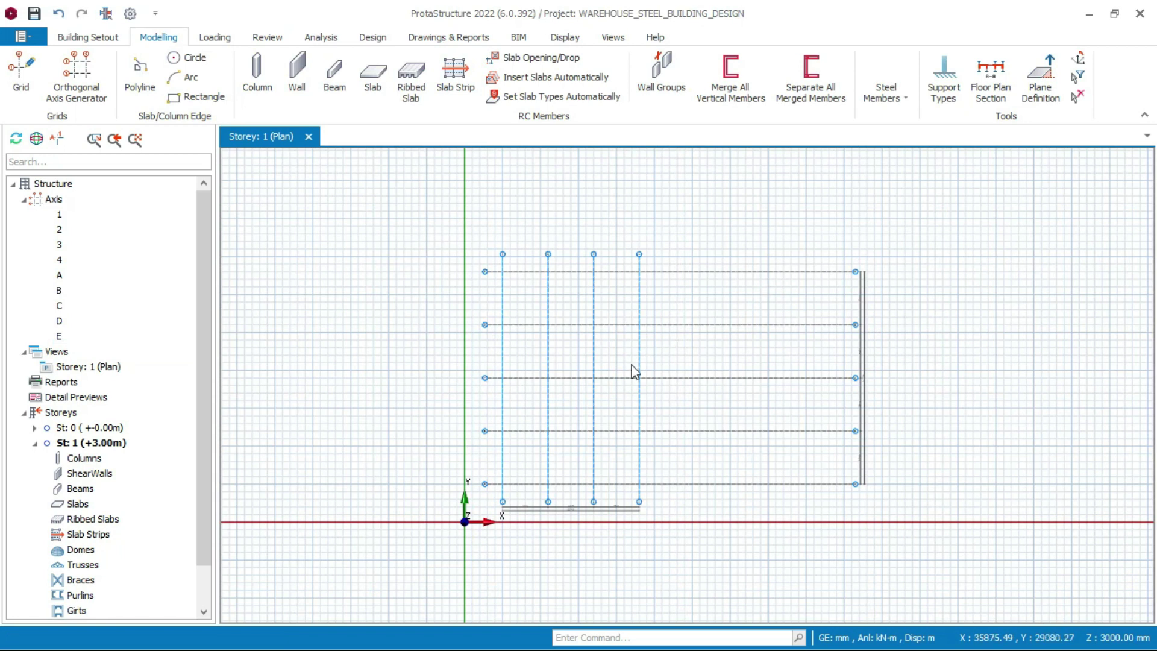
{"action": "scroll", "coordinate": [645, 295], "scroll_direction": "up", "scroll_amount": 1}
{"action": "left_click_drag", "start_coordinate": [664, 288], "coordinate": [511, 311]}
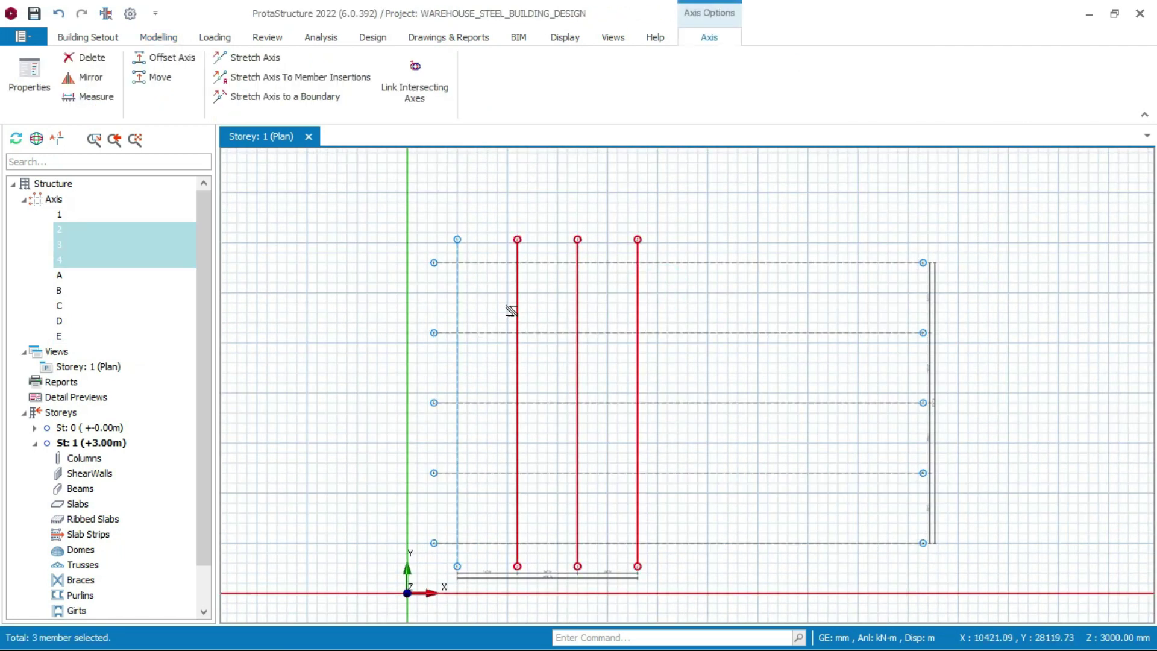
{"action": "right_click", "coordinate": [602, 280]}
{"action": "left_click", "coordinate": [646, 377]}
{"action": "key", "text": "Delete"}
{"action": "left_click", "coordinate": [584, 517]}
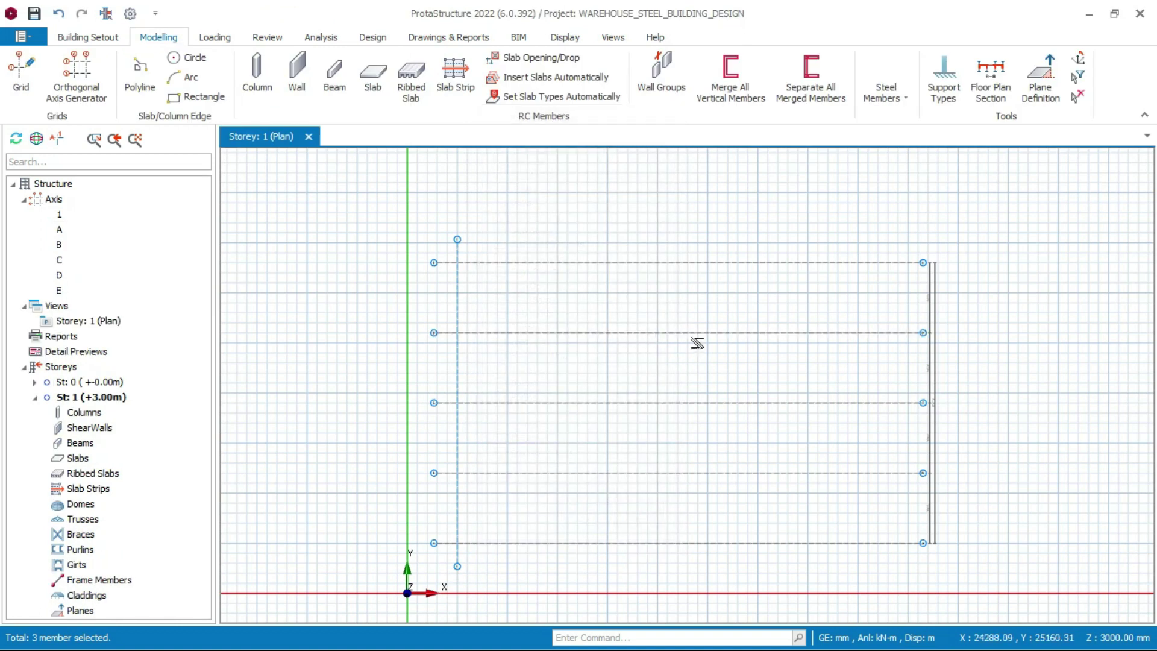
Offset vertical axis 1 by 7000 mm towards the far ends of the horizontal axes
{"action": "left_click", "coordinate": [457, 288]}
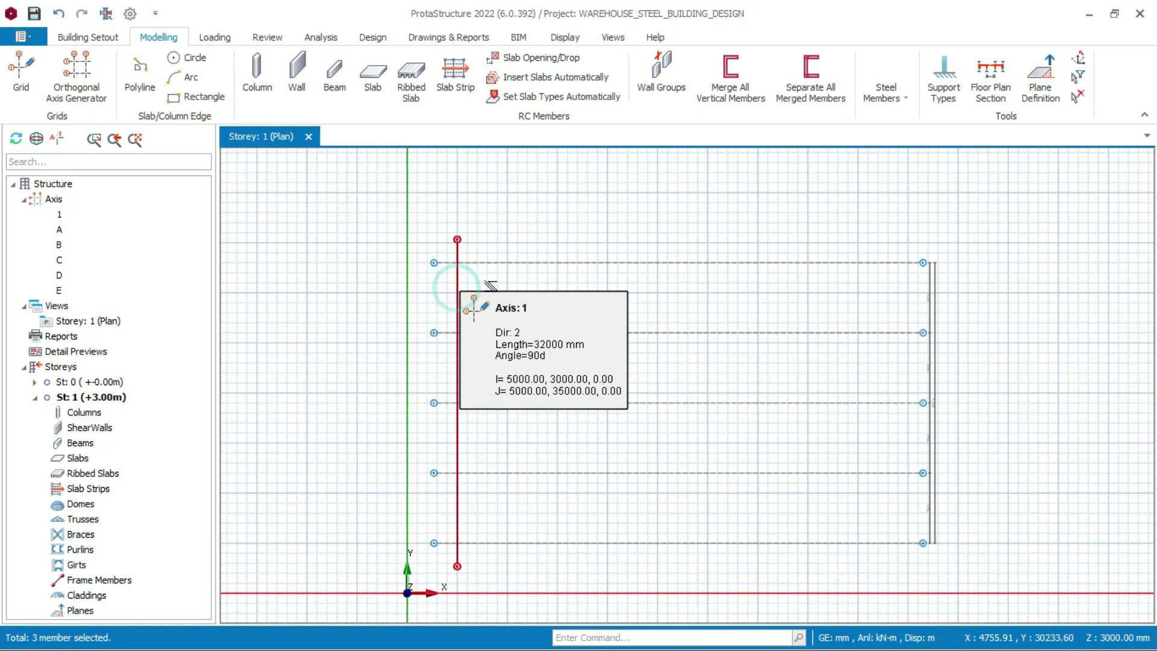
{"action": "right_click", "coordinate": [503, 296]}
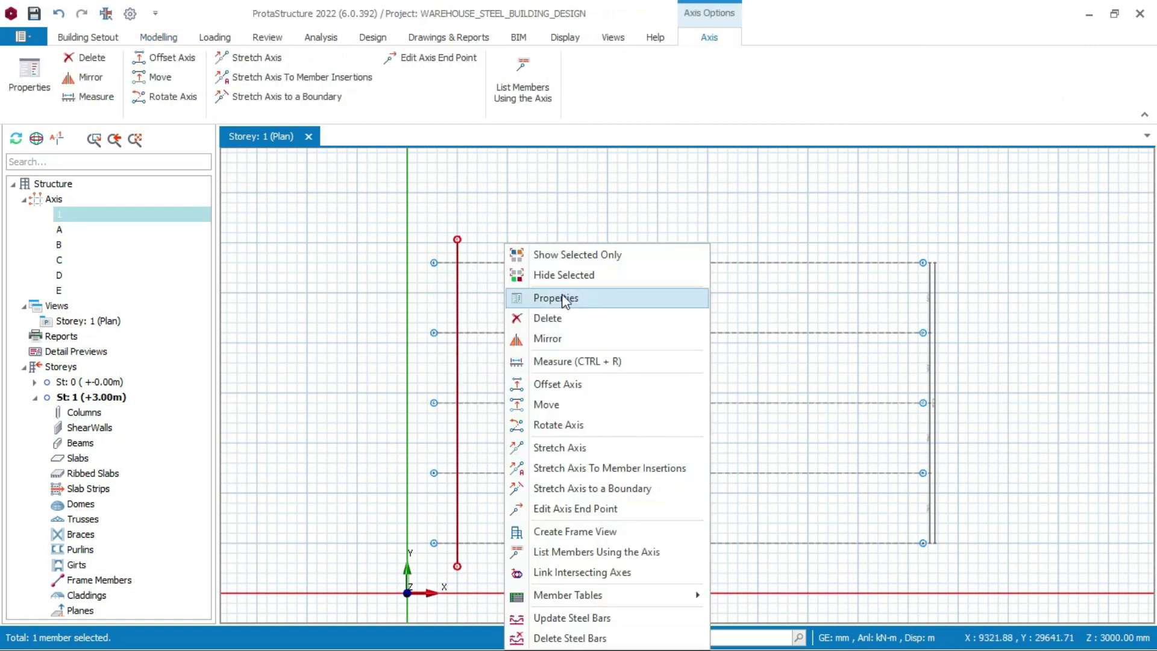
{"action": "left_click", "coordinate": [567, 385]}
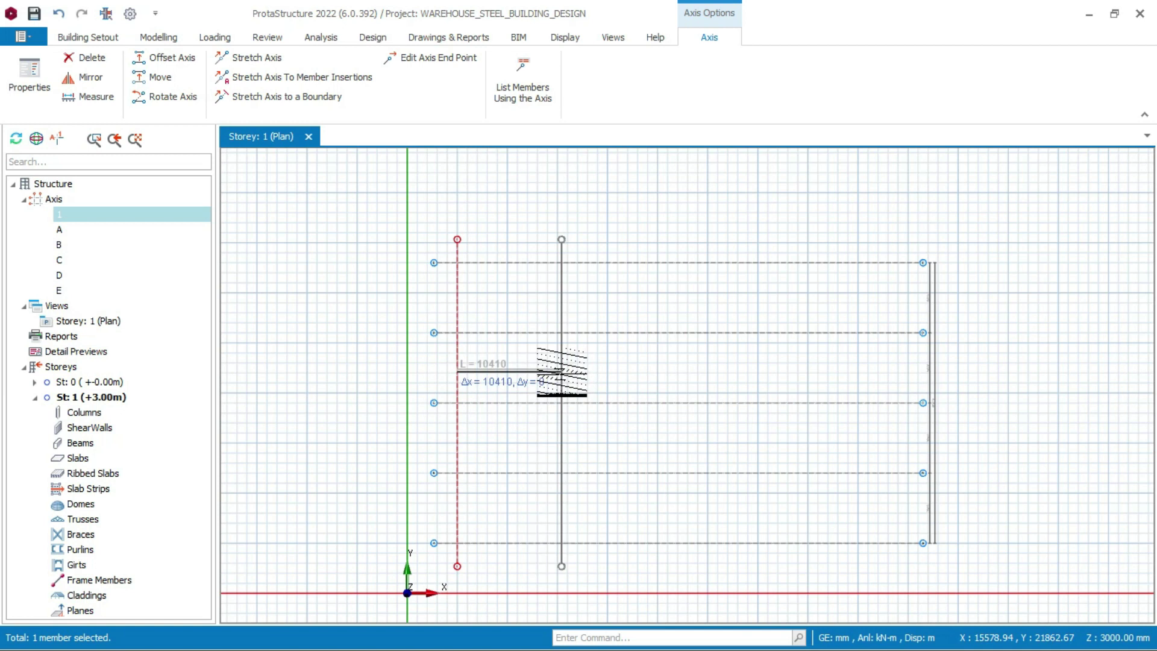
{"action": "key", "text": "Tab"}
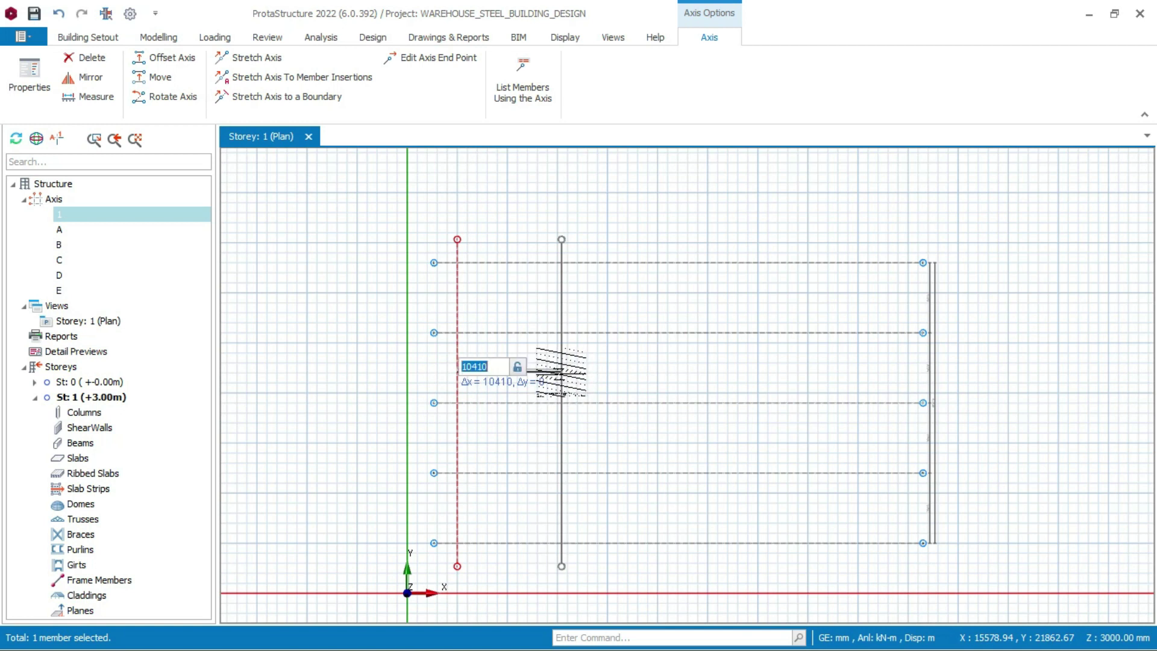
{"action": "type", "text": "7000"}
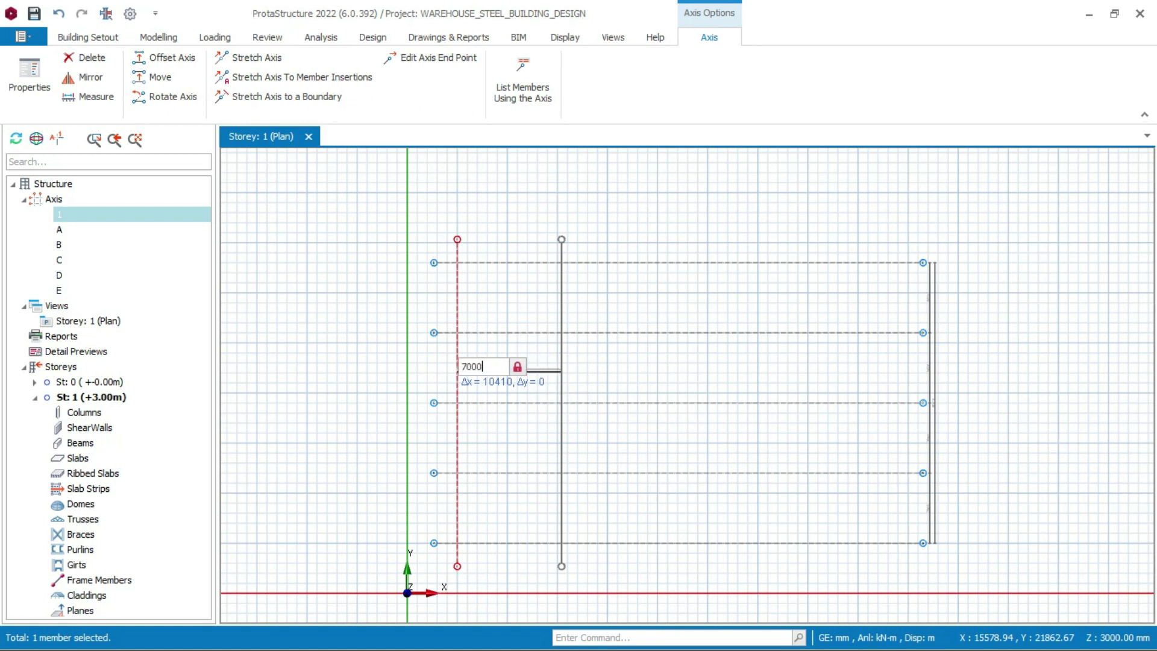
{"action": "key", "text": "Return"}
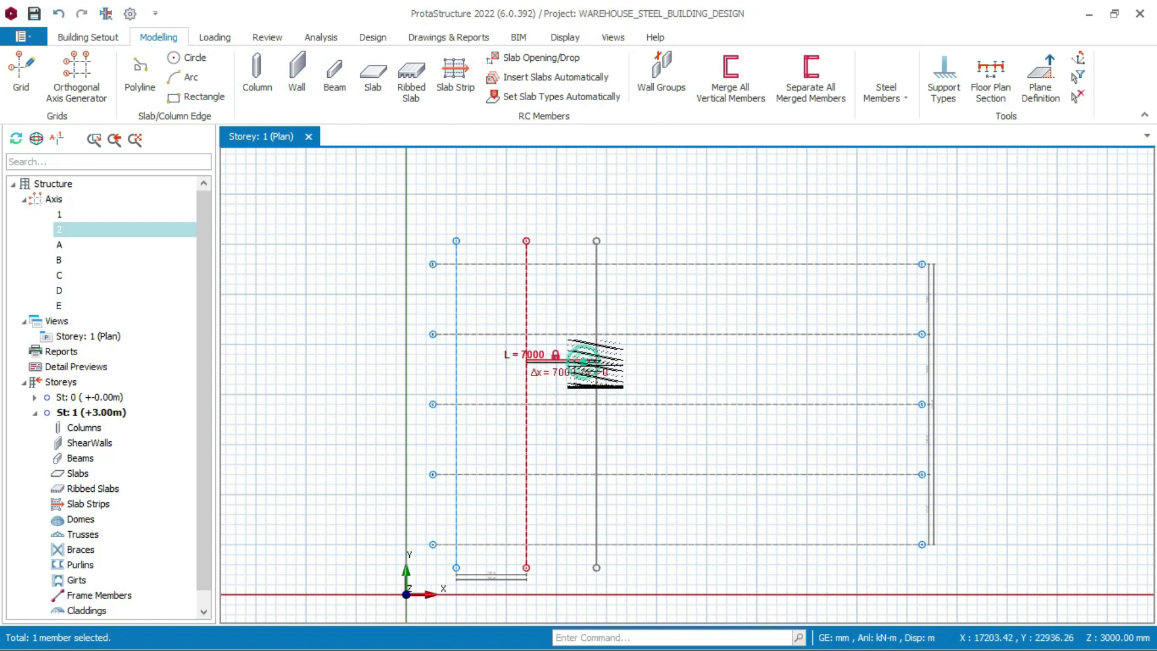
Repeat the 7000 mm offset six more times to complete vertical axes 3 to 8, and end the command
{"action": "left_click", "coordinate": [603, 367]}
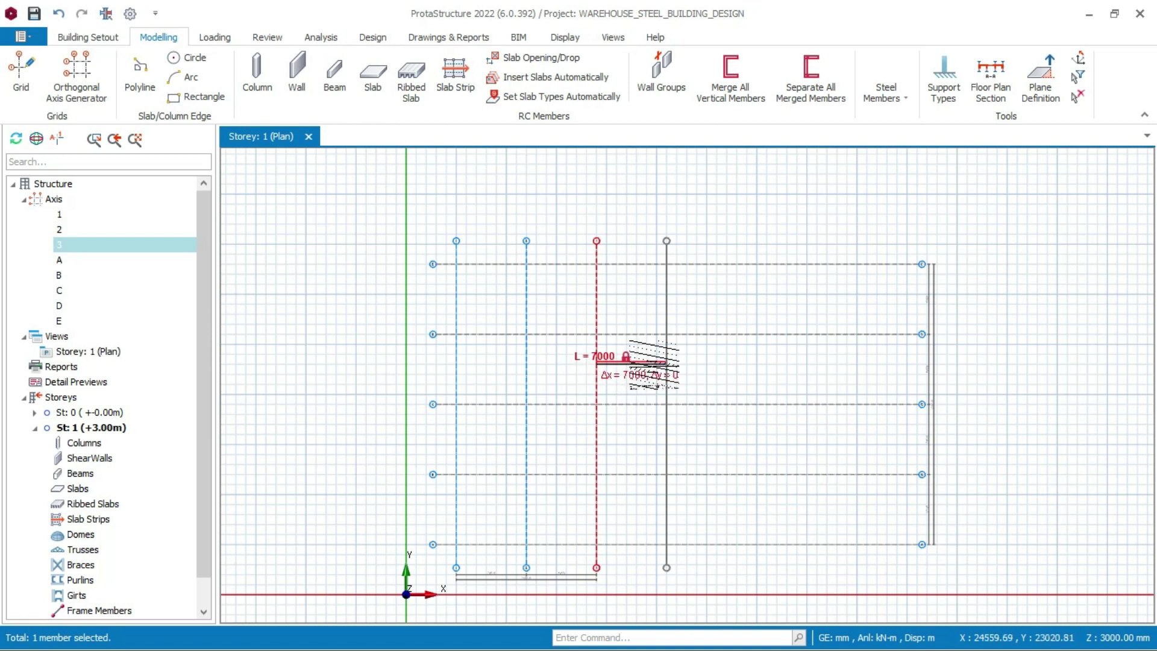
{"action": "left_click", "coordinate": [690, 366]}
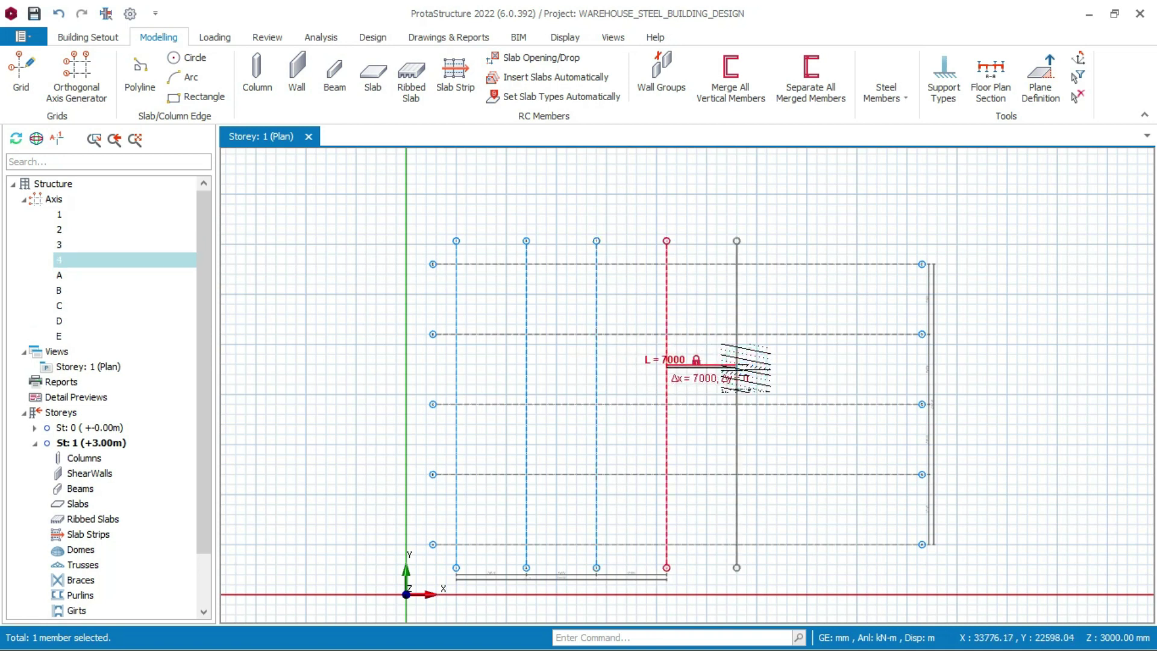
{"action": "left_click", "coordinate": [747, 374]}
{"action": "left_click", "coordinate": [770, 368]}
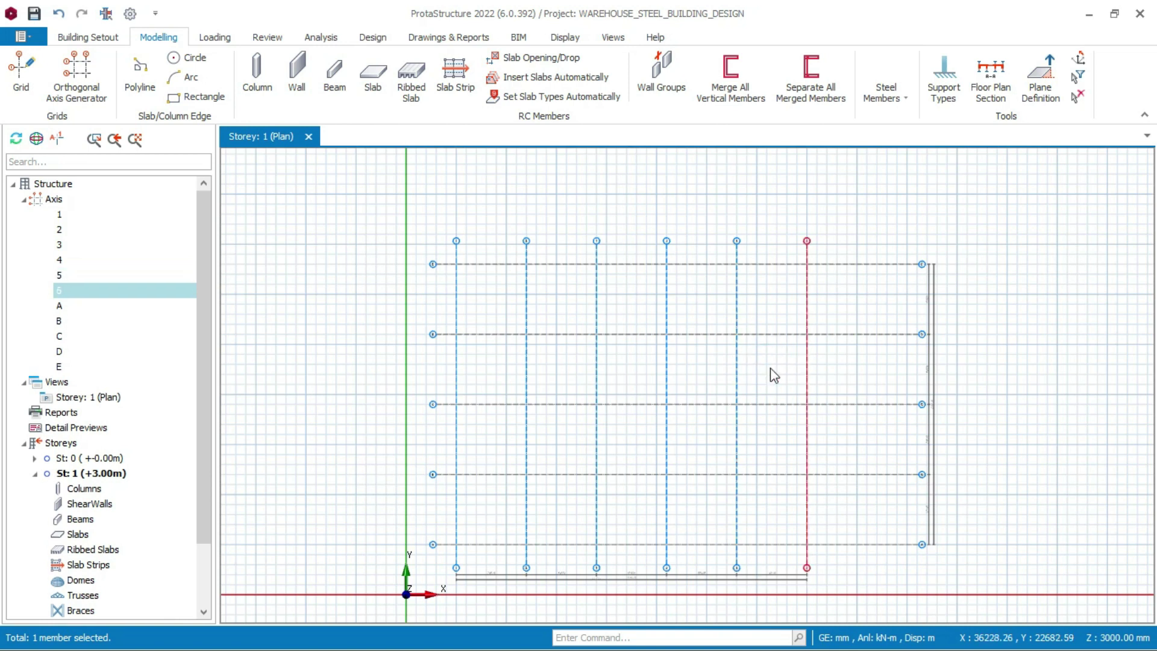
{"action": "left_click", "coordinate": [828, 369]}
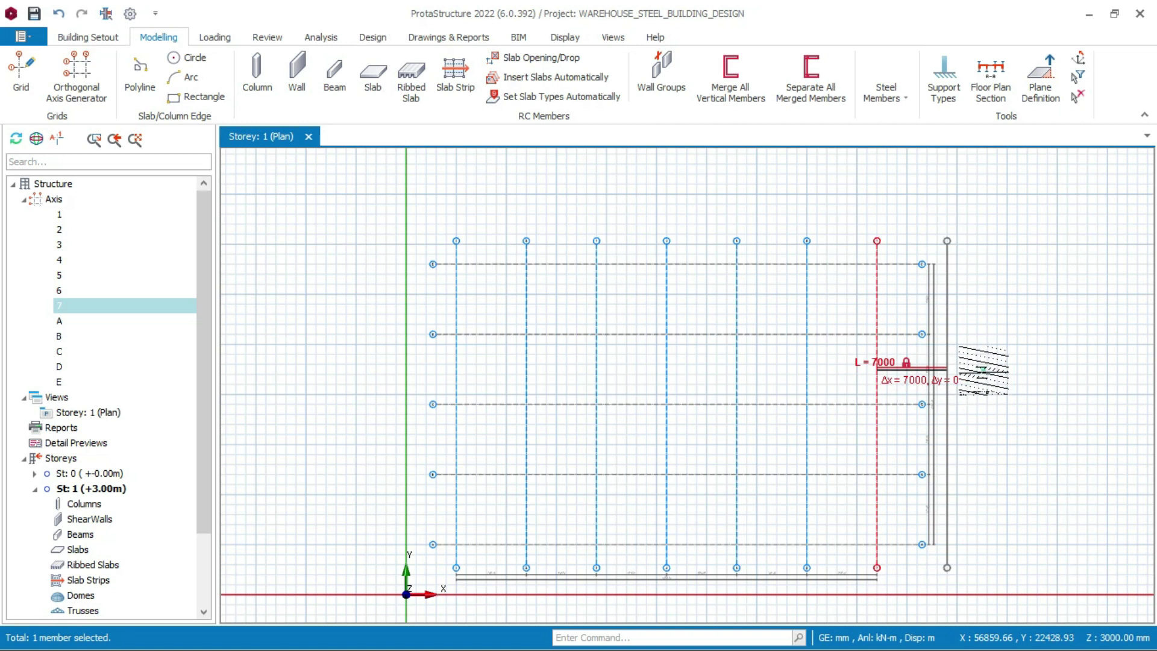
{"action": "left_click", "coordinate": [955, 370]}
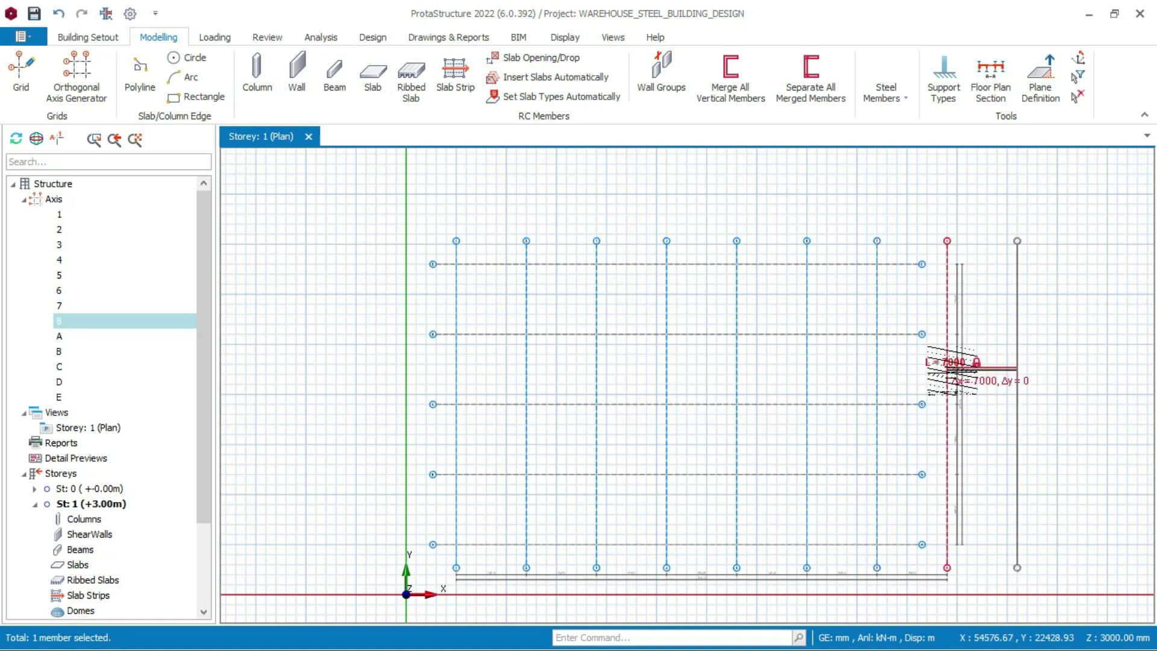
{"action": "key", "text": "Escape"}
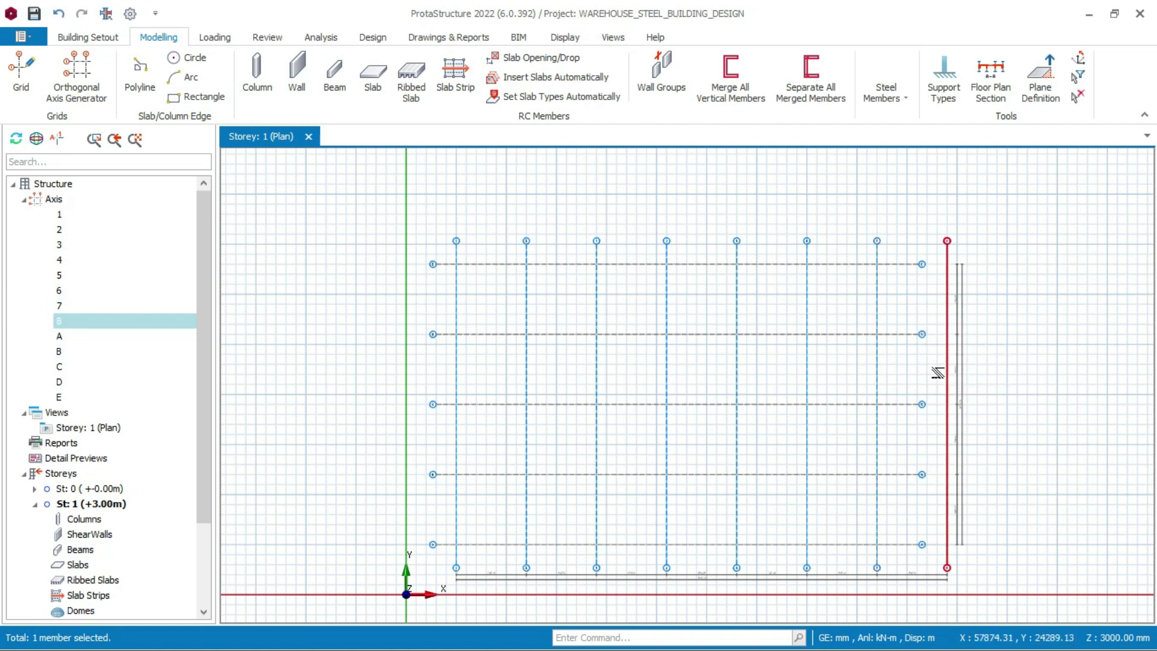
Stretch horizontal axes A to E outward past axis 8 to a length of about 54,320 mm
{"action": "scroll", "coordinate": [796, 310], "scroll_direction": "down", "scroll_amount": 2}
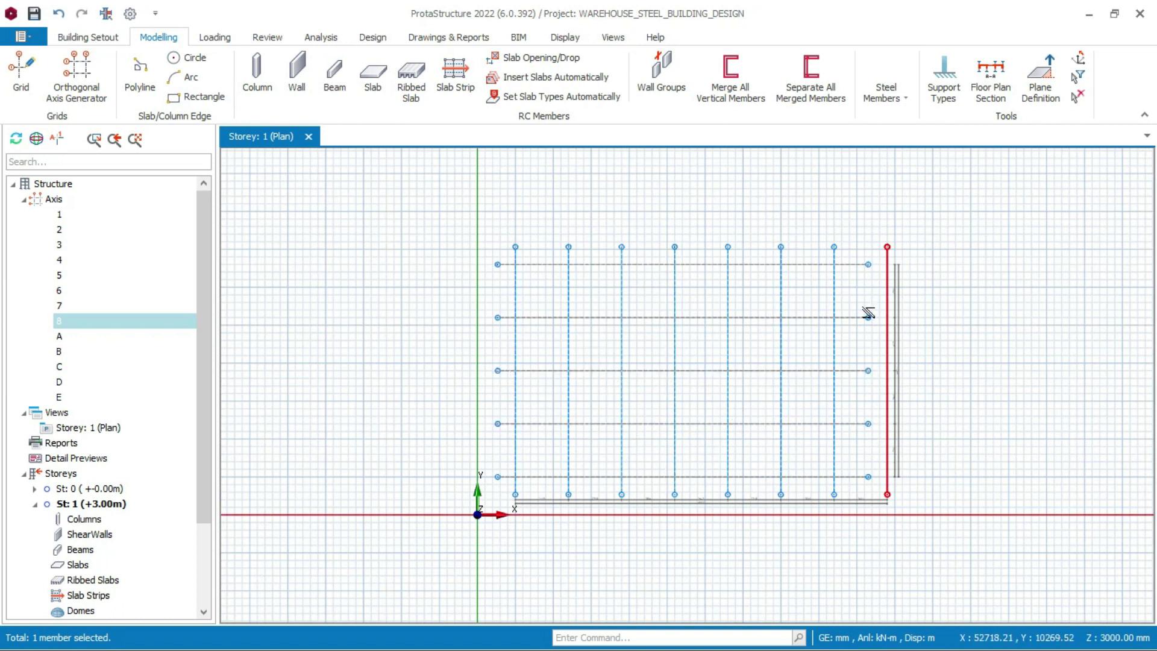
{"action": "left_click", "coordinate": [942, 261]}
{"action": "left_click_drag", "start_coordinate": [880, 251], "coordinate": [856, 464]}
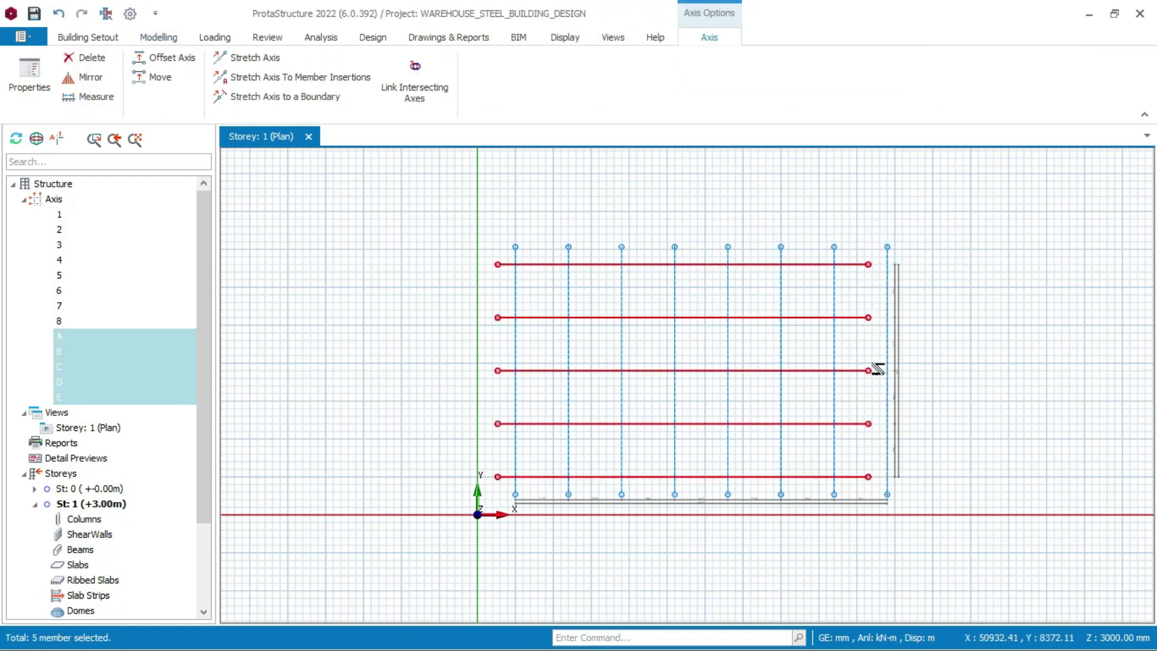
{"action": "scroll", "coordinate": [930, 320], "scroll_direction": "up", "scroll_amount": 2}
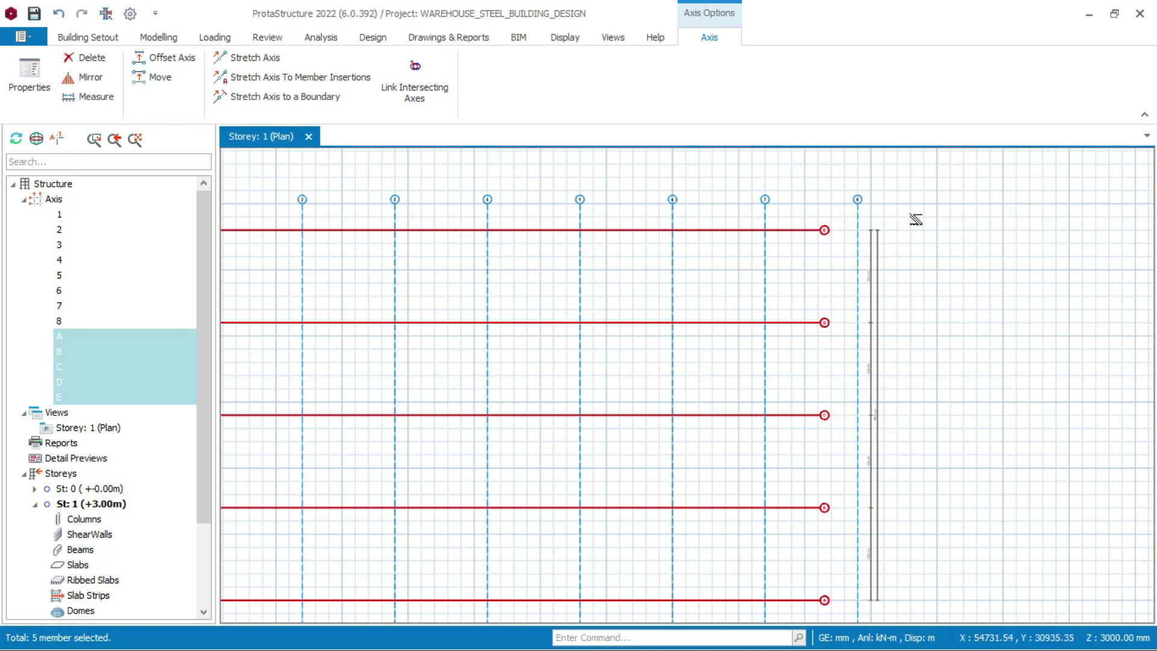
{"action": "right_click", "coordinate": [924, 227]}
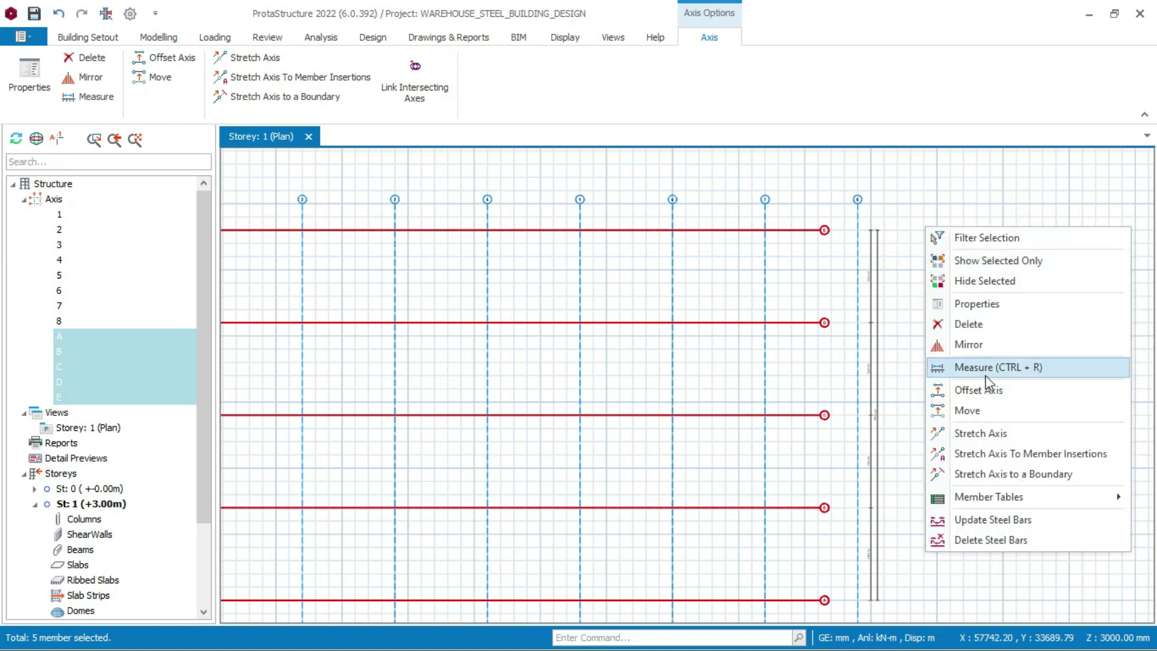
{"action": "left_click", "coordinate": [989, 433]}
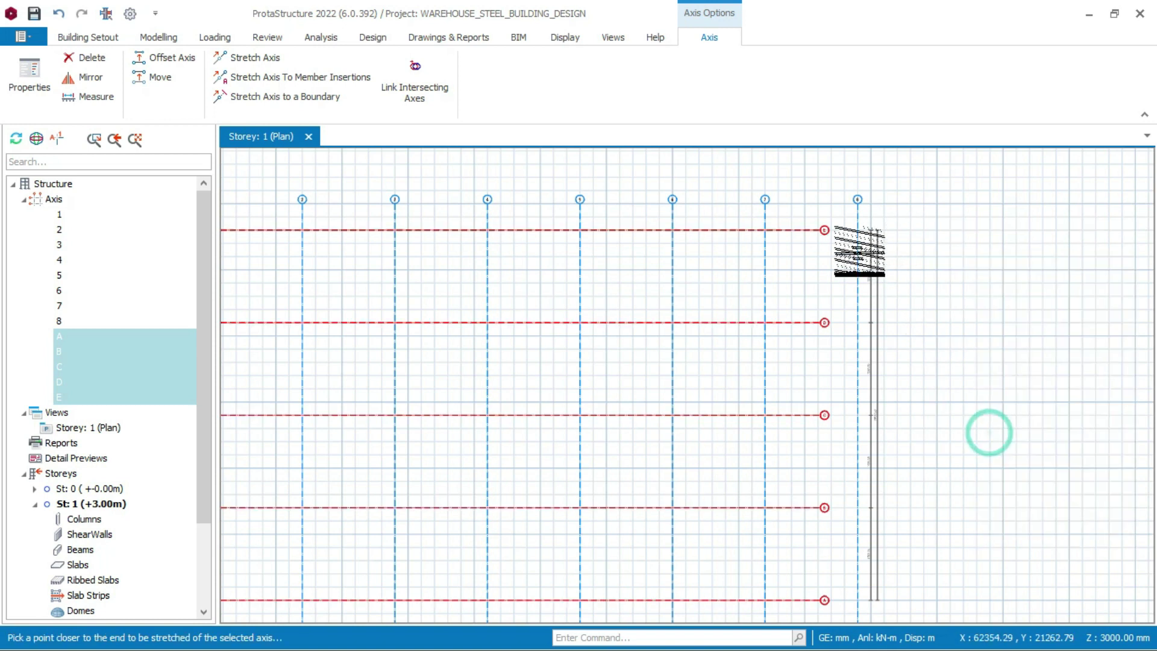
{"action": "scroll", "coordinate": [822, 230], "scroll_direction": "up", "scroll_amount": 2}
{"action": "left_click", "coordinate": [820, 230]}
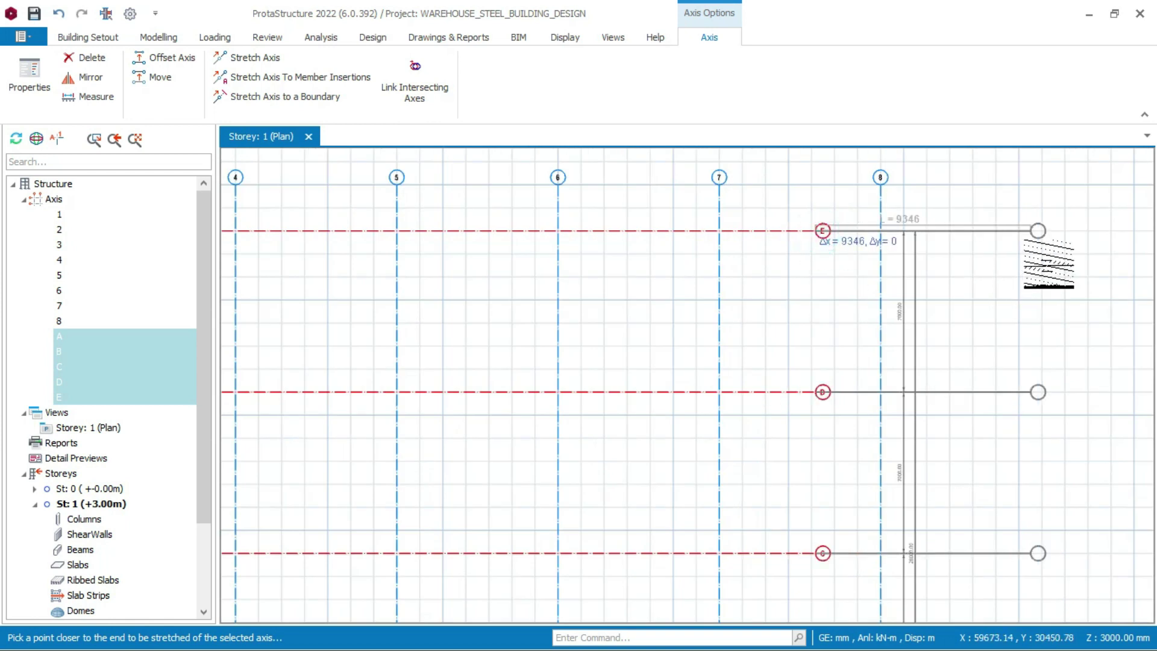
{"action": "left_click", "coordinate": [961, 237]}
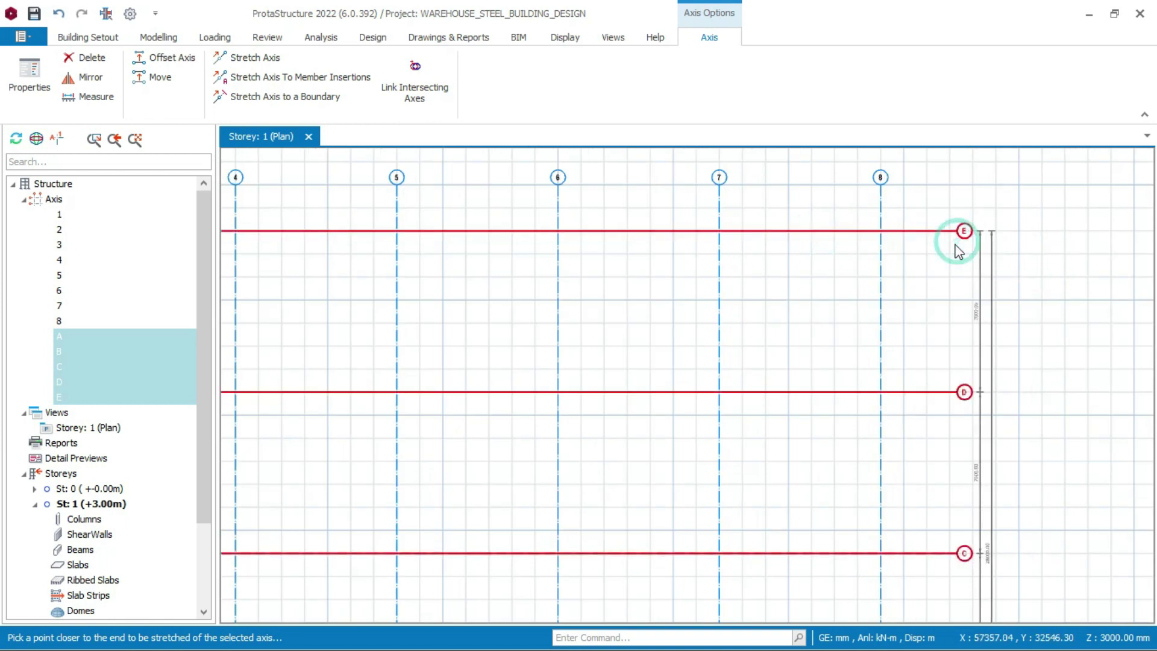
Check the overall plan grid of axes 1 to 8 and A to E
{"action": "scroll", "coordinate": [922, 248], "scroll_direction": "down", "scroll_amount": 2}
{"action": "scroll", "coordinate": [922, 248], "scroll_direction": "down", "scroll_amount": 1}
{"action": "scroll", "coordinate": [726, 335], "scroll_direction": "down", "scroll_amount": 1}
{"action": "scroll", "coordinate": [735, 310], "scroll_direction": "down", "scroll_amount": 1}
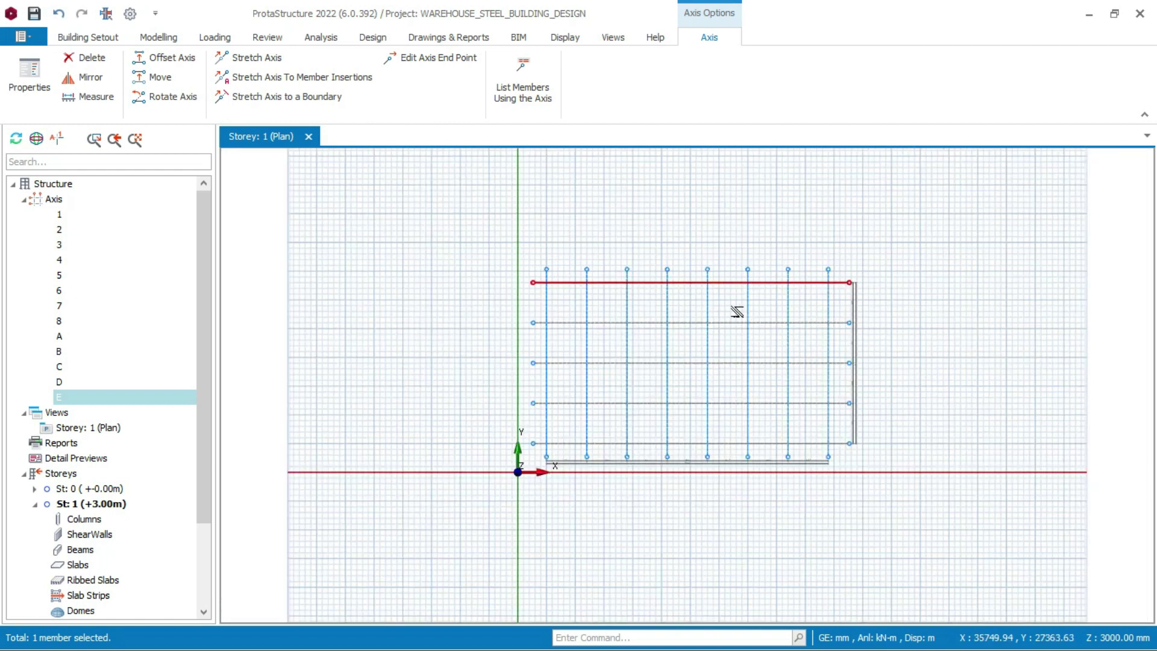
{"action": "scroll", "coordinate": [699, 443], "scroll_direction": "up", "scroll_amount": 2}
{"action": "scroll", "coordinate": [801, 461], "scroll_direction": "down", "scroll_amount": 2}
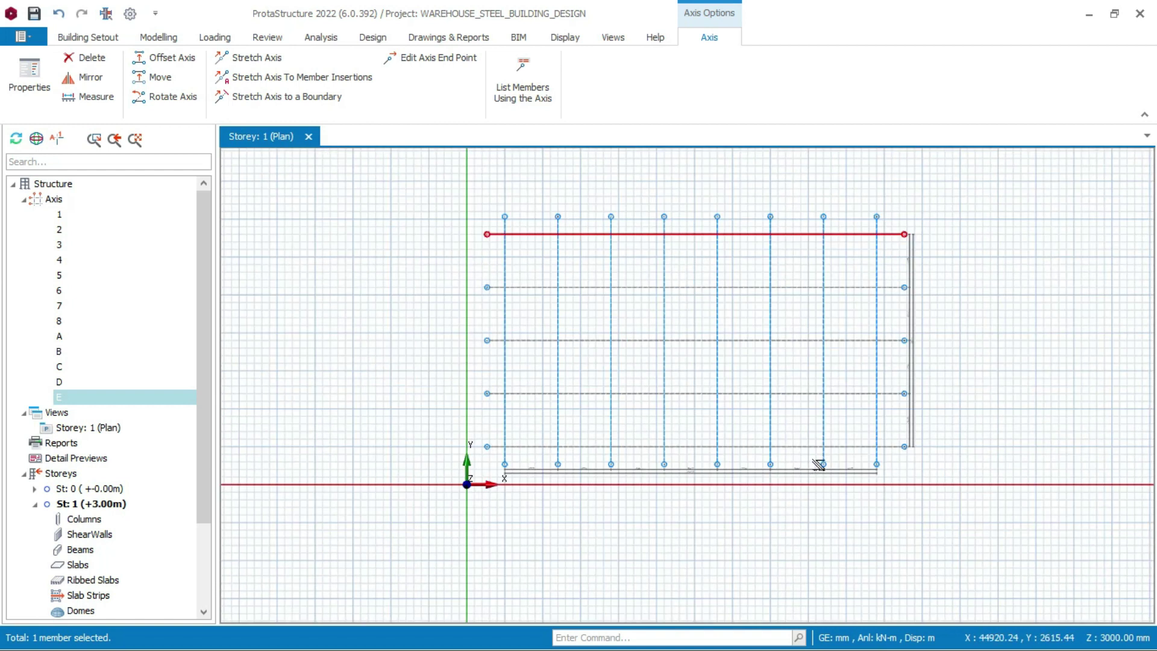
{"action": "scroll", "coordinate": [777, 428], "scroll_direction": "up", "scroll_amount": 2}
{"action": "scroll", "coordinate": [518, 407], "scroll_direction": "down", "scroll_amount": 1}
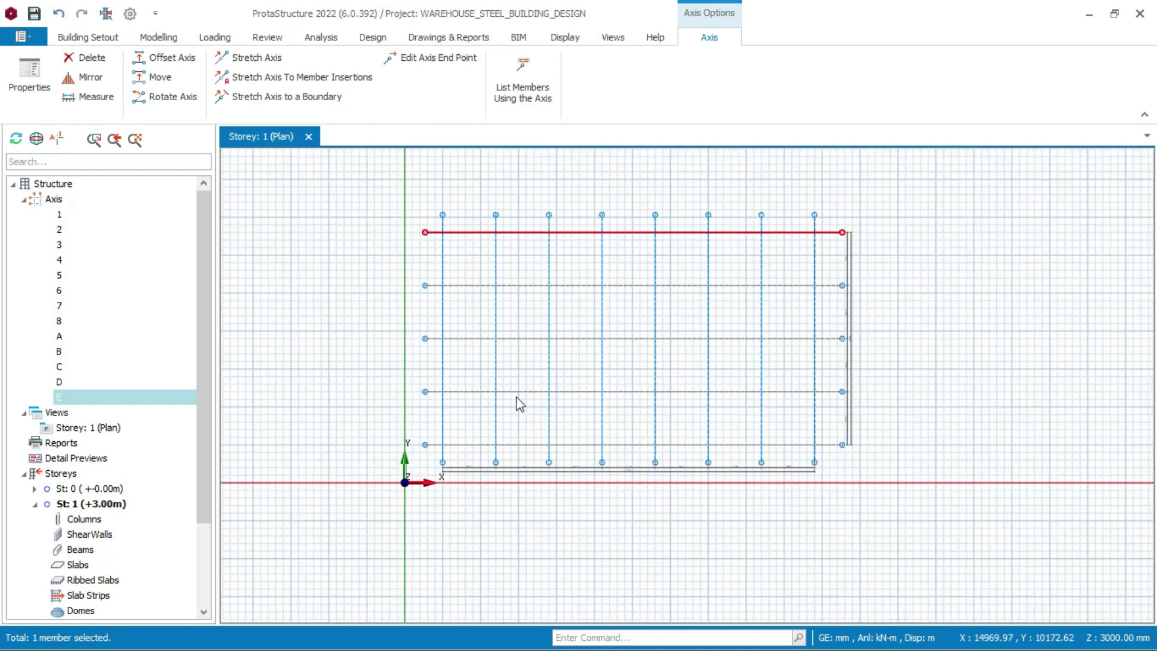
Delete horizontal axes B, C, D and E, keeping only axis A in that direction
{"action": "key", "text": "Escape"}
{"action": "left_click", "coordinate": [514, 392]}
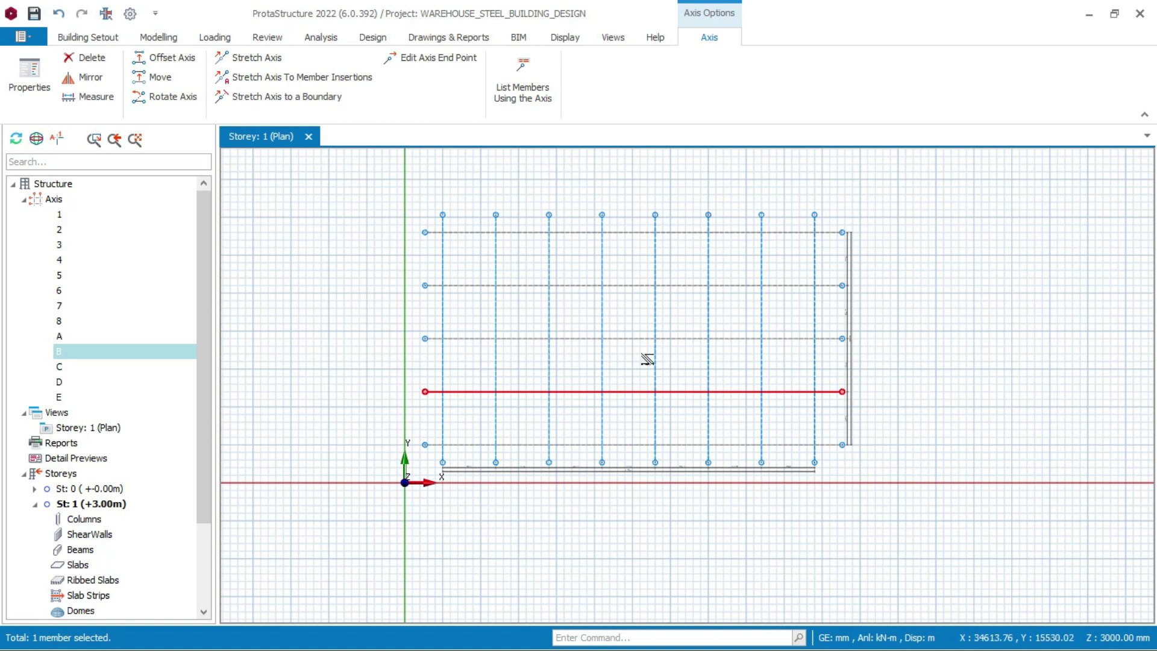
{"action": "key", "text": "Delete"}
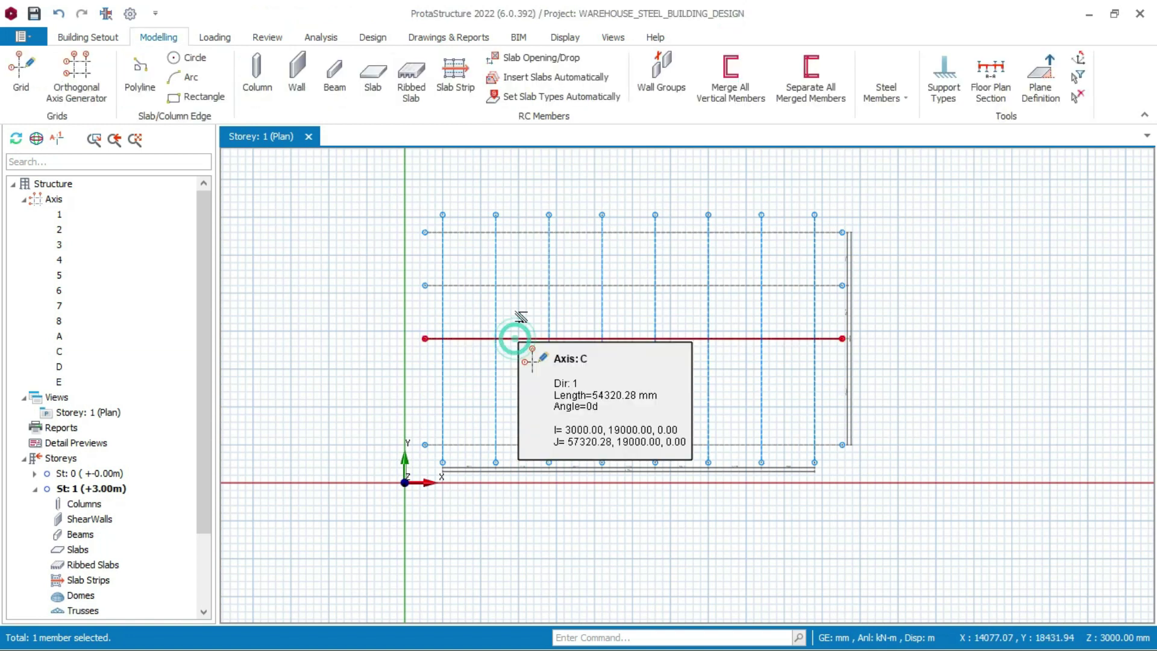
{"action": "left_click", "coordinate": [514, 338]}
{"action": "key", "text": "Delete"}
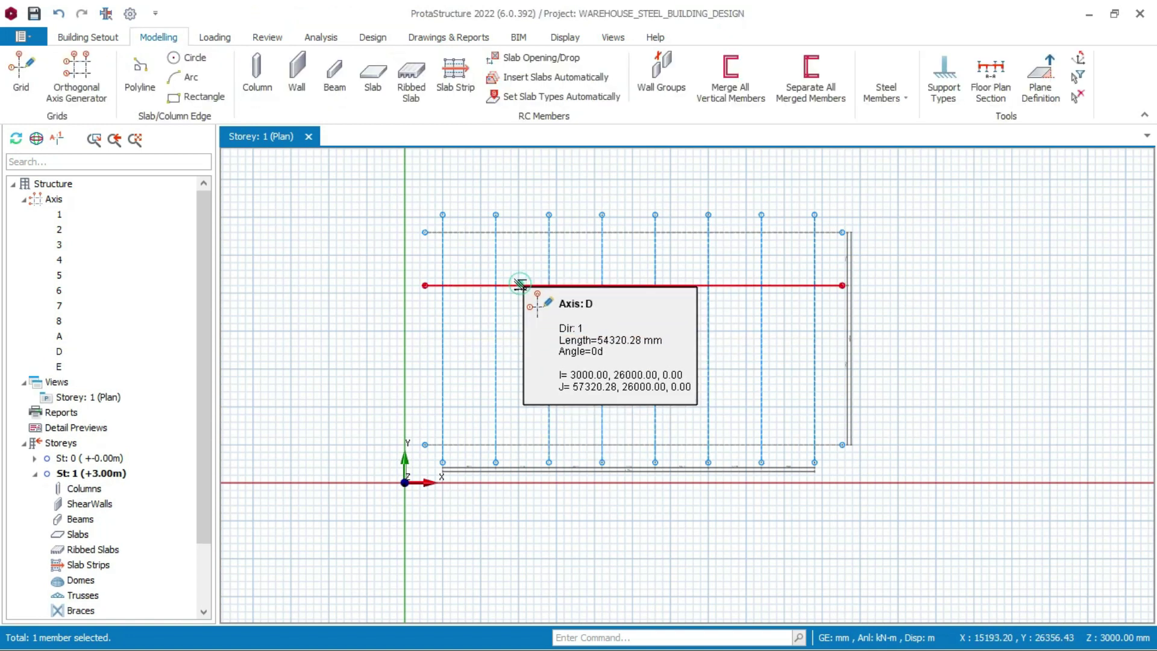
{"action": "key", "text": "Delete"}
{"action": "left_click", "coordinate": [519, 232]}
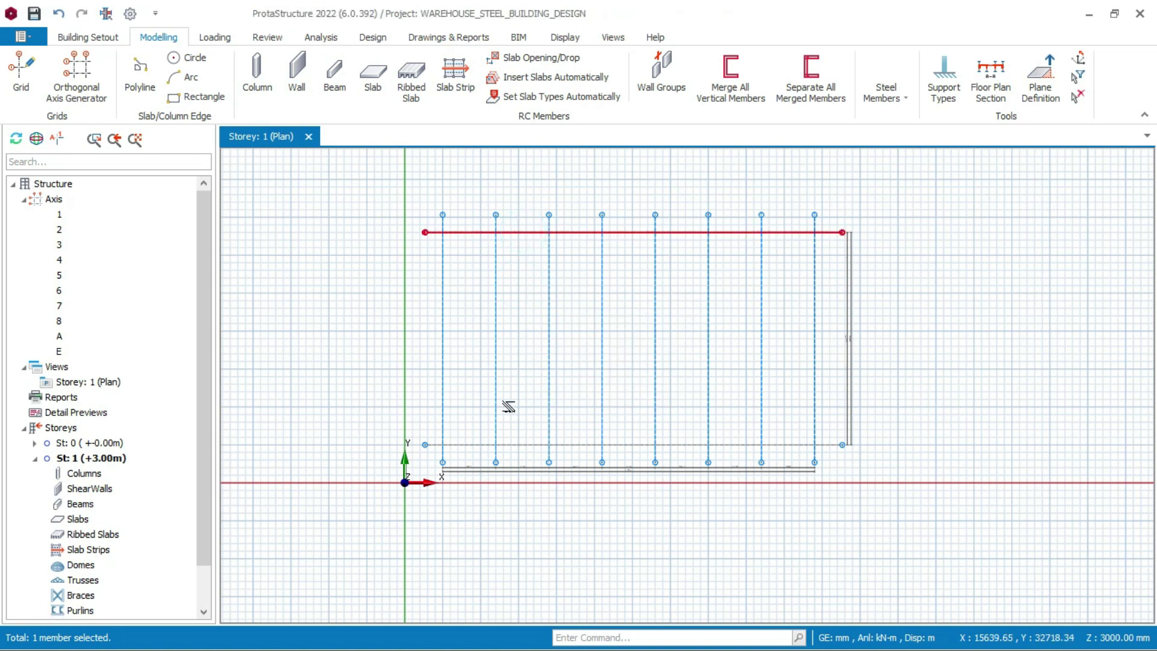
{"action": "key", "text": "Delete"}
Offset horizontal axis A upward three times at 6000 mm spacing to produce axes B, C and D
{"action": "left_click", "coordinate": [515, 444]}
{"action": "right_click", "coordinate": [512, 407]}
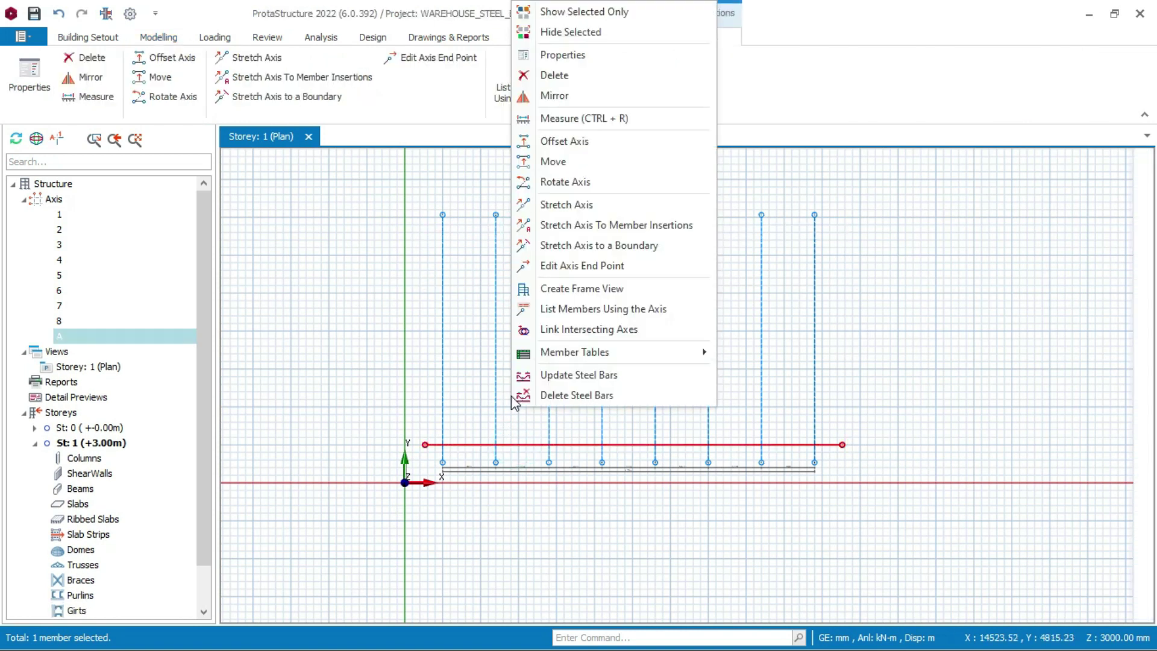
{"action": "left_click", "coordinate": [579, 141]}
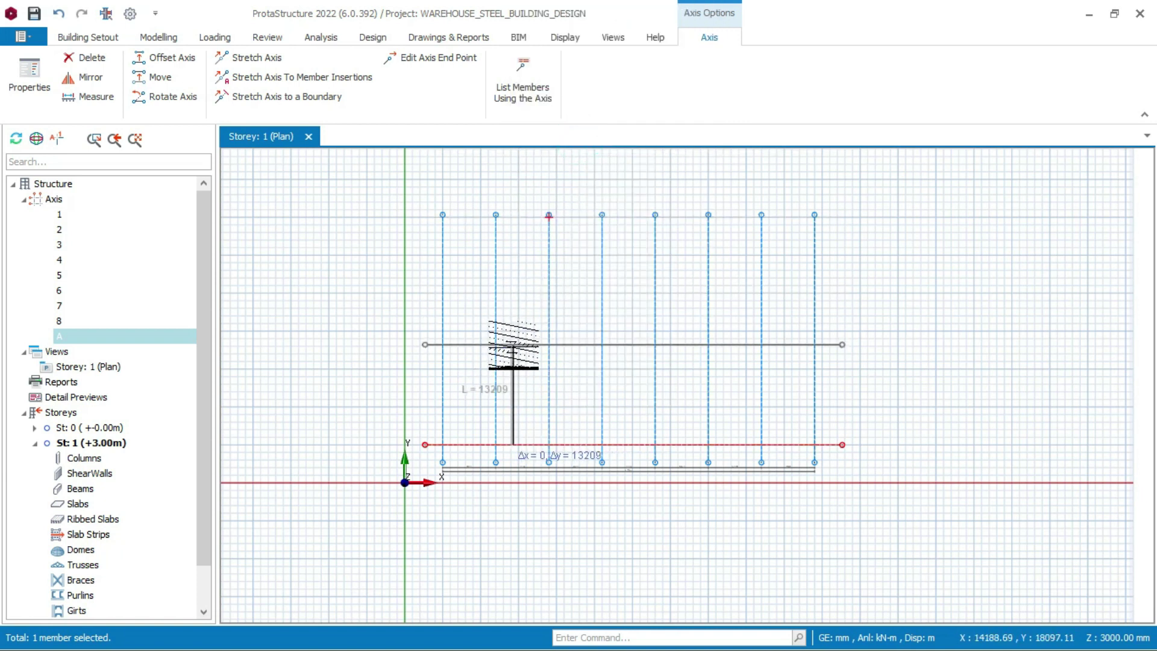
{"action": "key", "text": "Tab"}
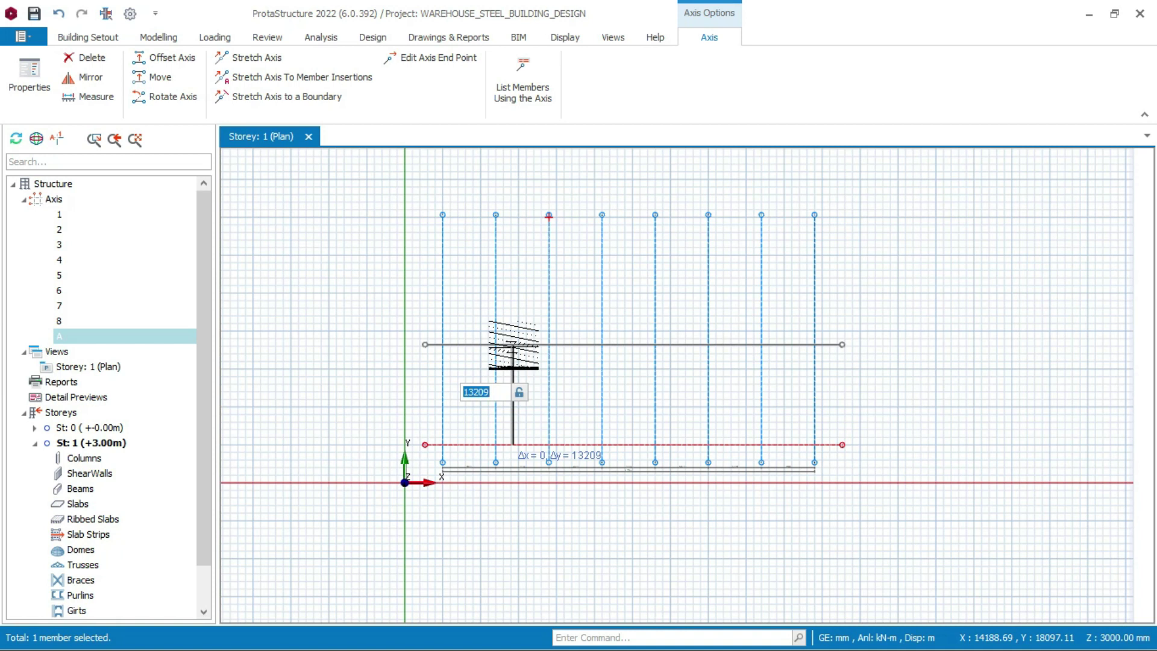
{"action": "type", "text": "6000"}
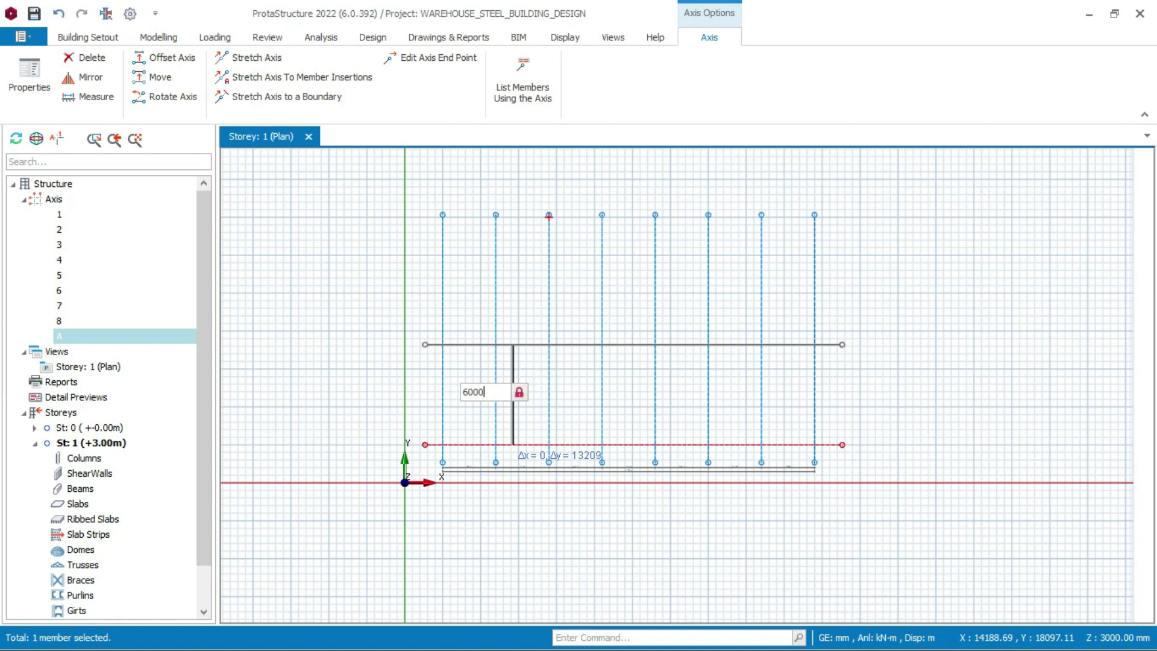
{"action": "key", "text": "Return"}
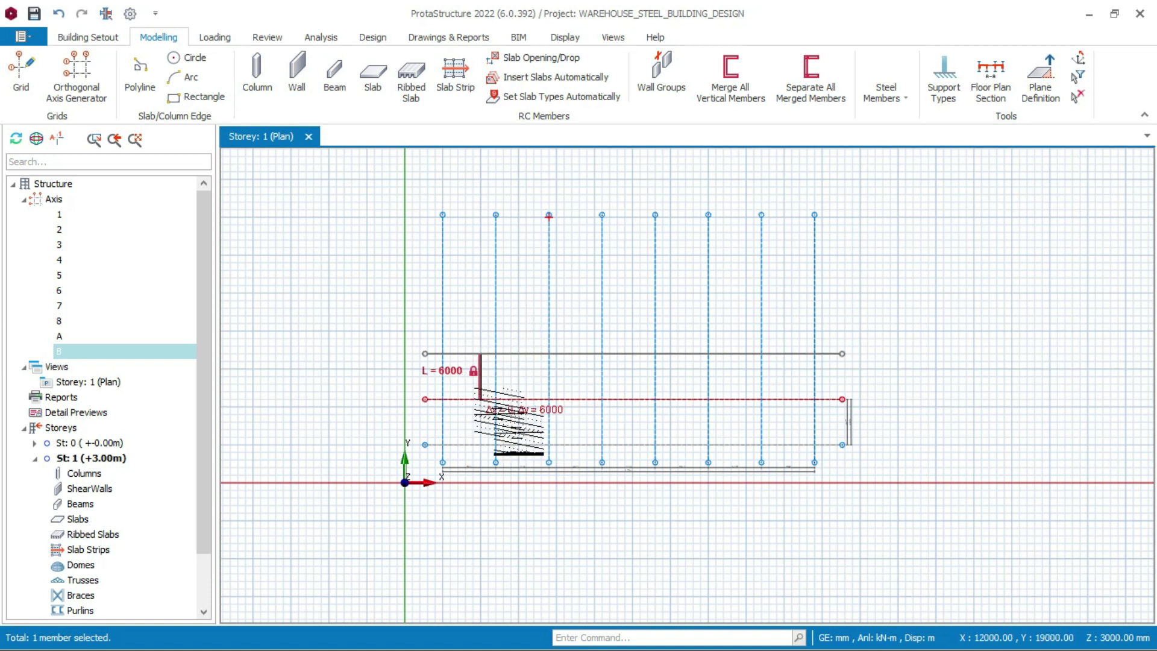
{"action": "left_click", "coordinate": [472, 326]}
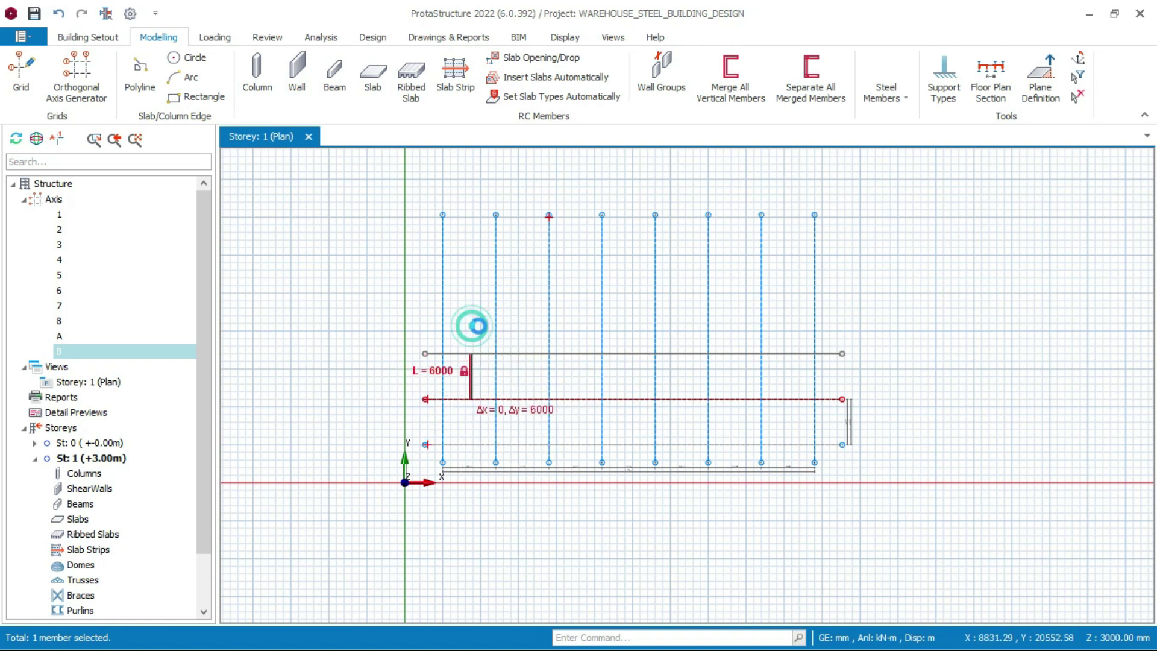
{"action": "left_click", "coordinate": [485, 268]}
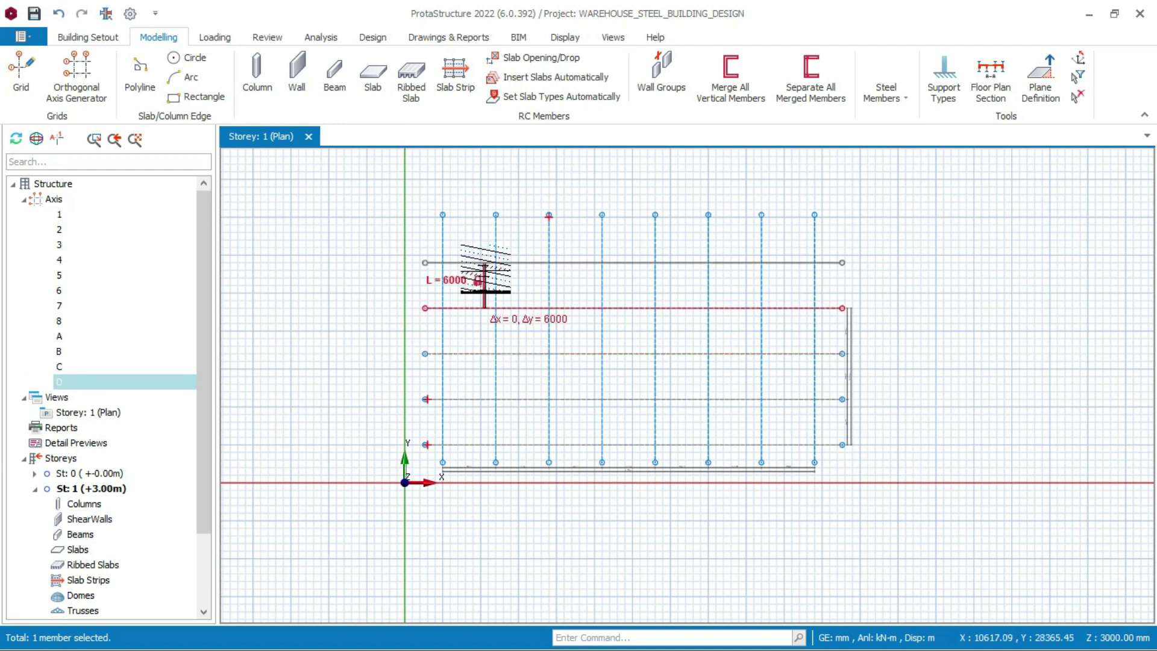
{"action": "key", "text": "Escape"}
Shorten vertical axes 1 to 8 together from their upper ends to just above axis D, to a length of about 22,850 mm
{"action": "left_click_drag", "start_coordinate": [880, 173], "coordinate": [418, 239]}
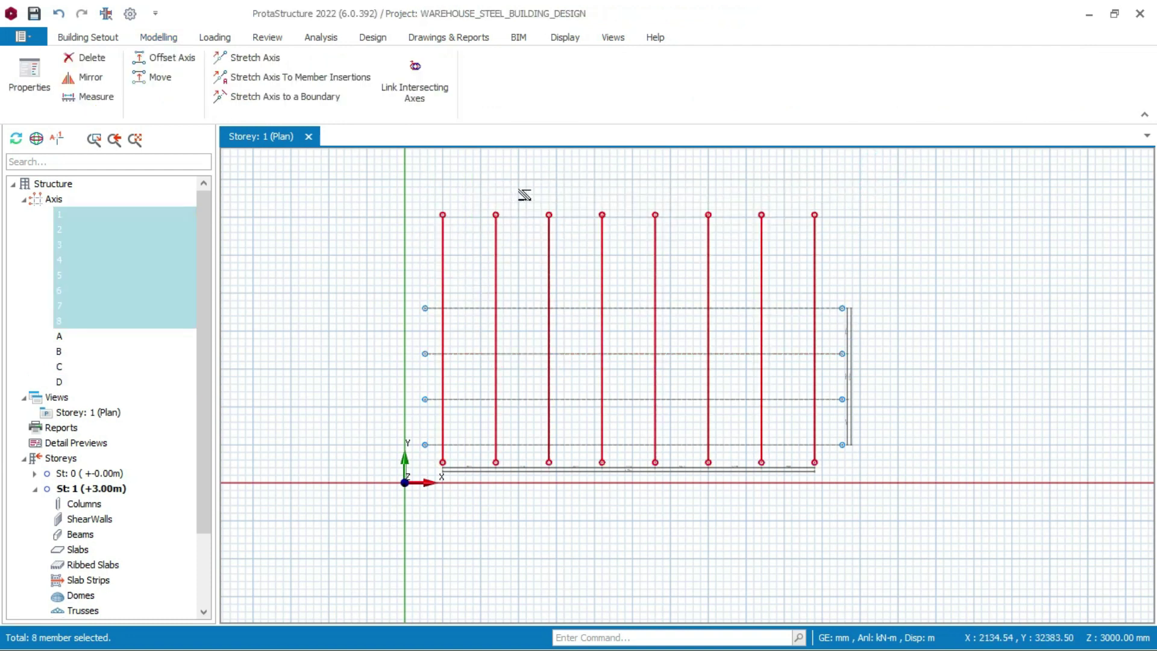
{"action": "right_click", "coordinate": [541, 184]}
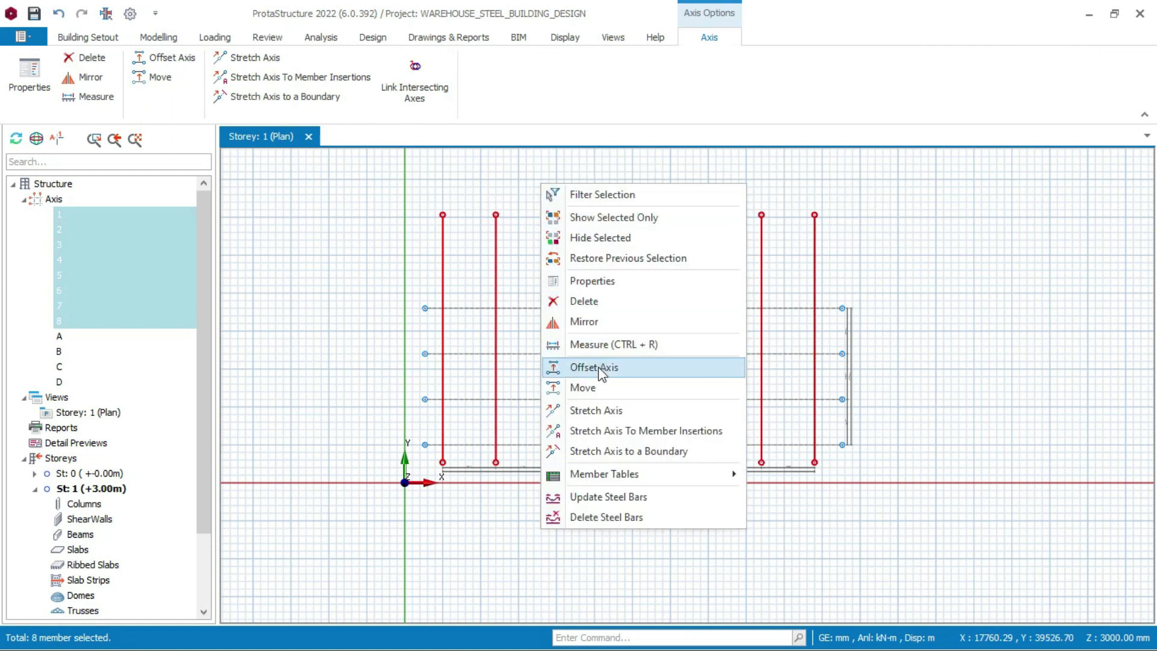
{"action": "left_click", "coordinate": [599, 409]}
{"action": "scroll", "coordinate": [488, 199], "scroll_direction": "up", "scroll_amount": 4}
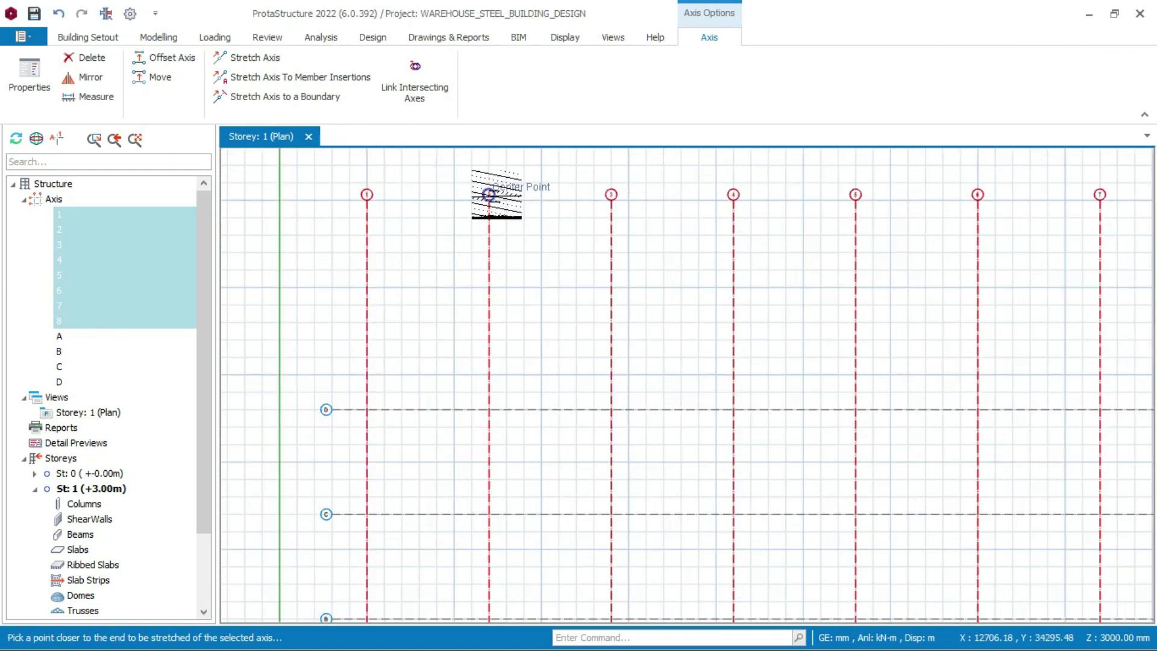
{"action": "left_click", "coordinate": [486, 204]}
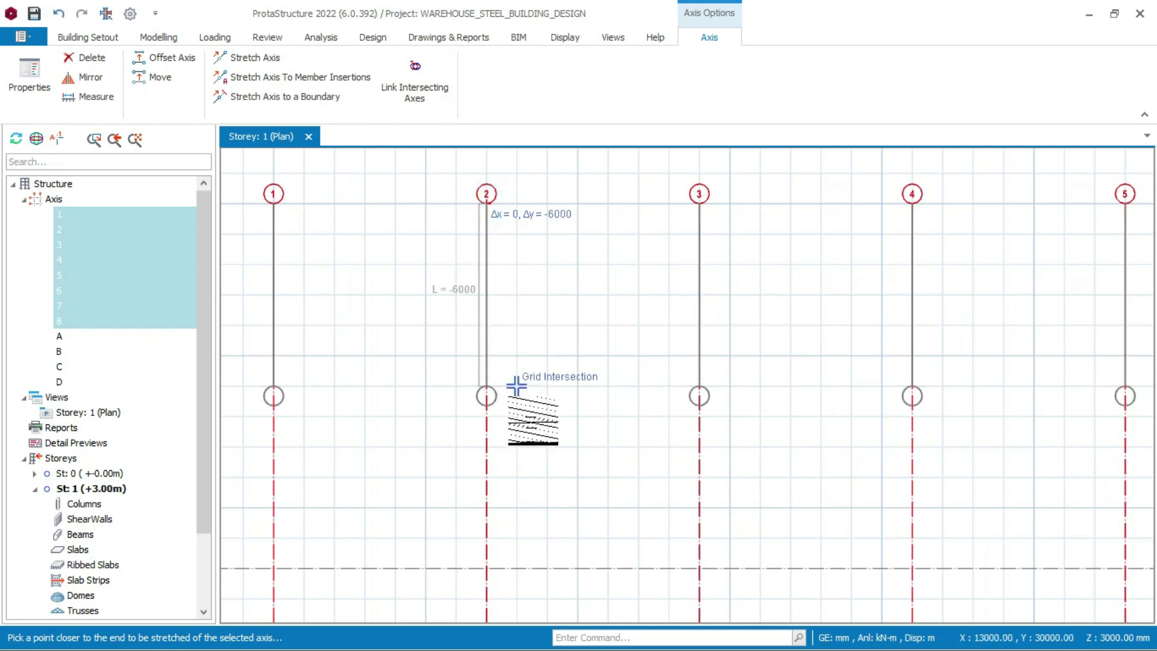
{"action": "left_click", "coordinate": [541, 480]}
{"action": "scroll", "coordinate": [573, 312], "scroll_direction": "down", "scroll_amount": 4}
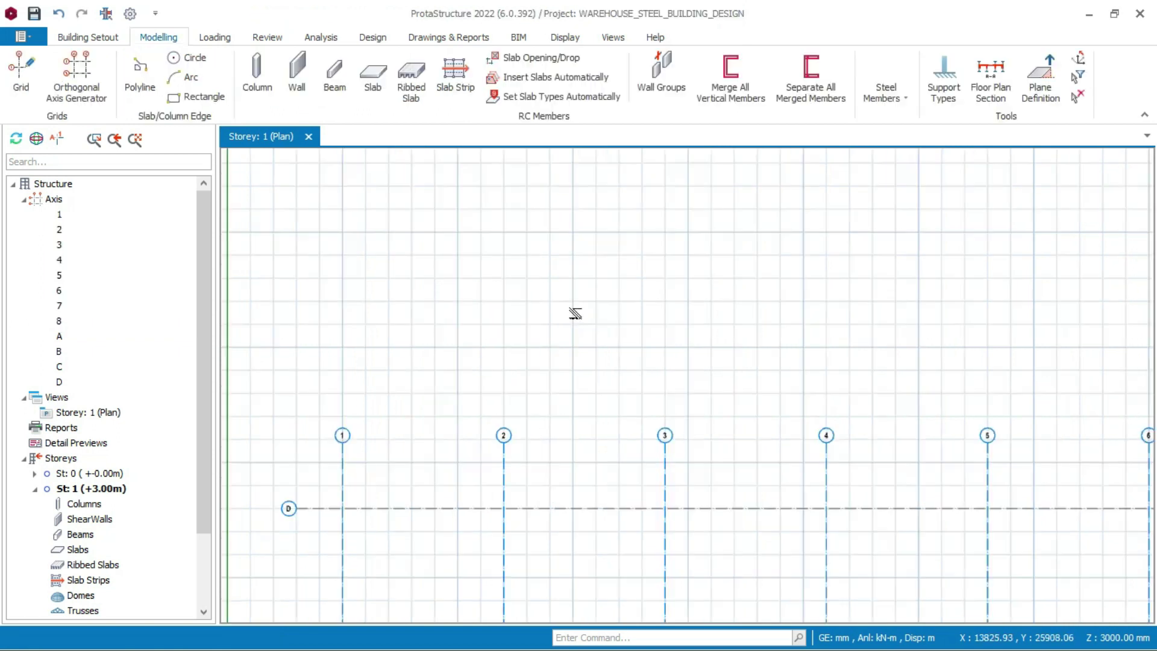
{"action": "middle_click_drag", "start_coordinate": [698, 494], "coordinate": [611, 300]}
{"action": "scroll", "coordinate": [611, 300], "scroll_direction": "down", "scroll_amount": 2}
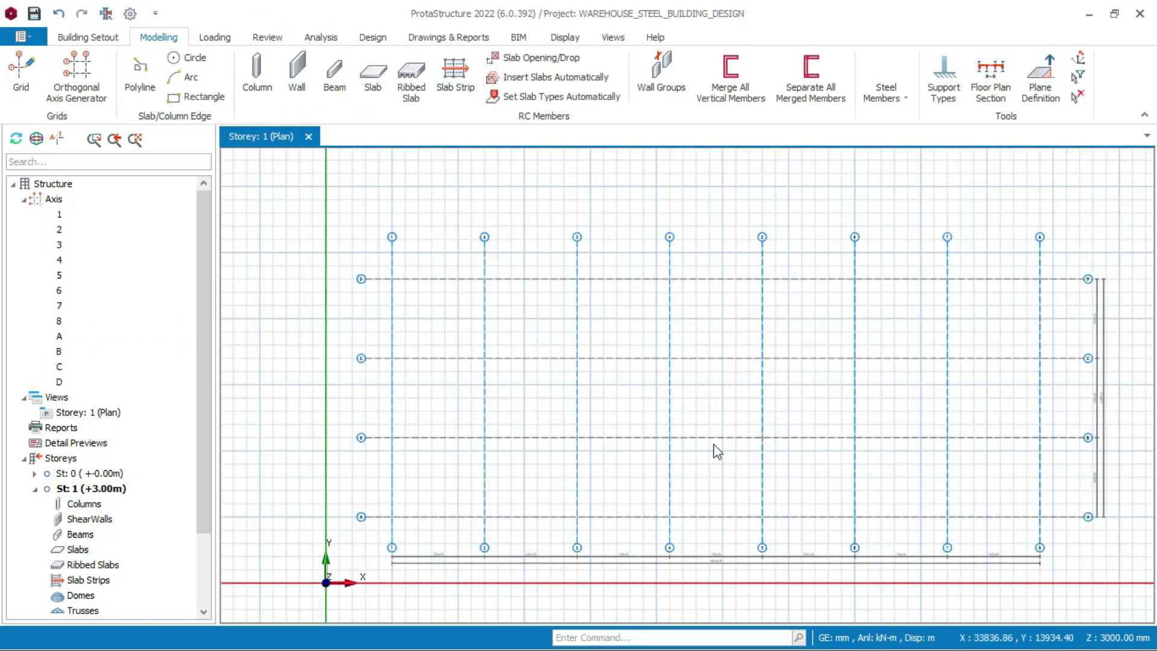
Offset vertical axis 3 by 600 mm toward axis 4 to add a closely spaced parallel axis
{"action": "scroll", "coordinate": [693, 489], "scroll_direction": "up", "scroll_amount": 2}
{"action": "scroll", "coordinate": [543, 438], "scroll_direction": "up", "scroll_amount": 1}
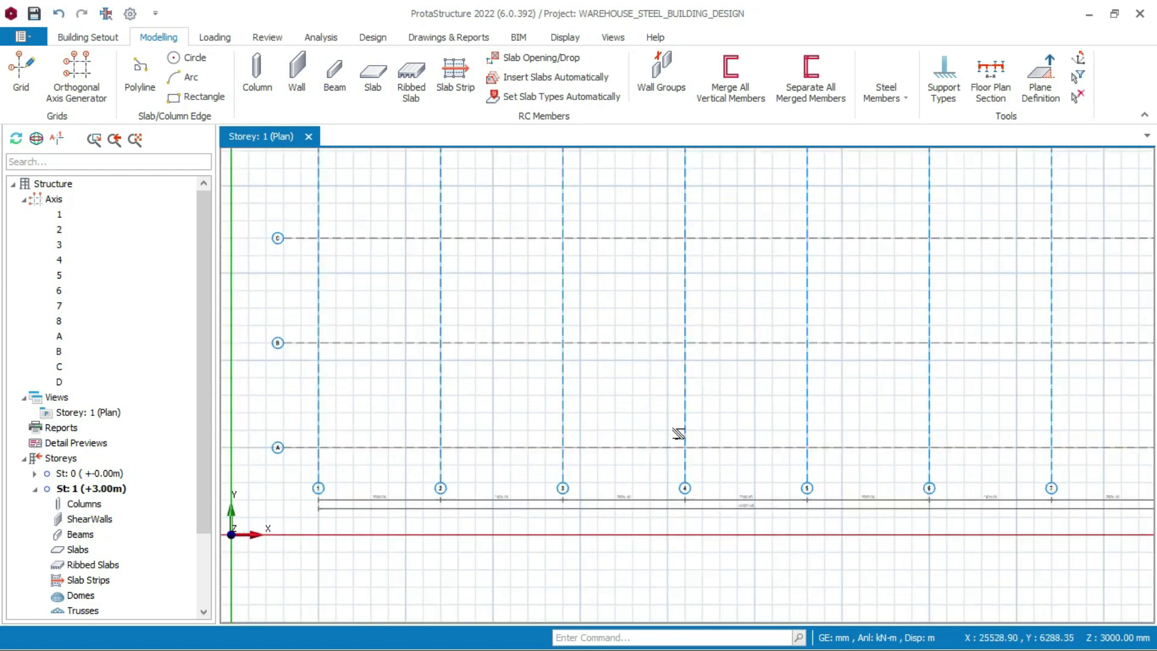
{"action": "mouse_move", "coordinate": [685, 424]}
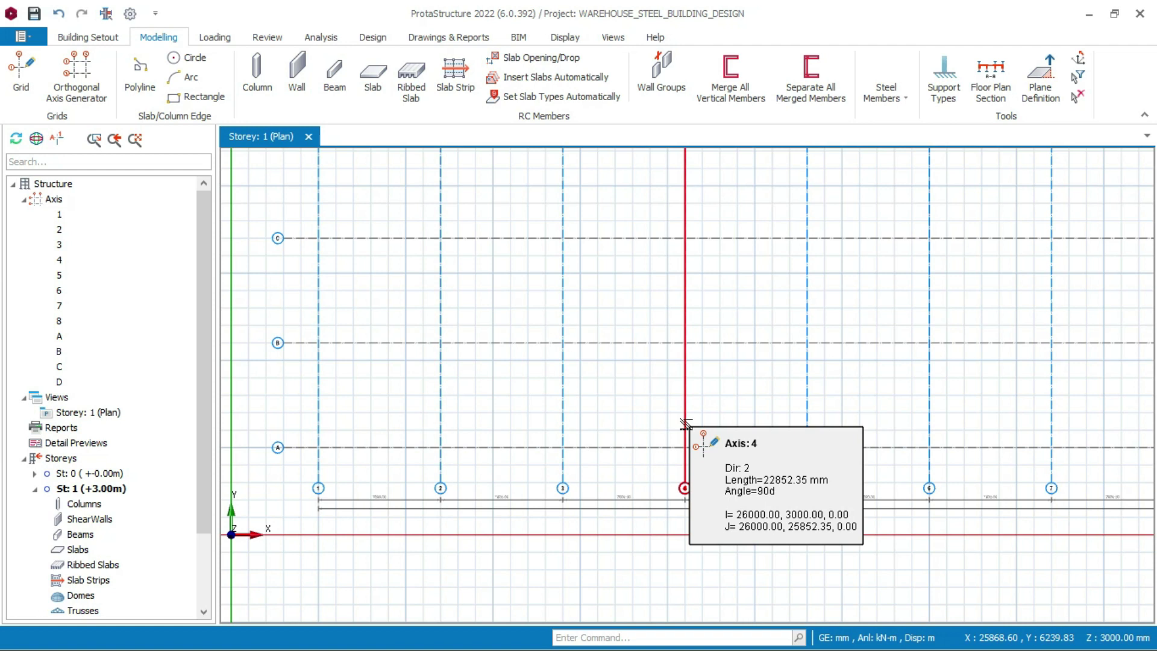
{"action": "mouse_move", "coordinate": [560, 412]}
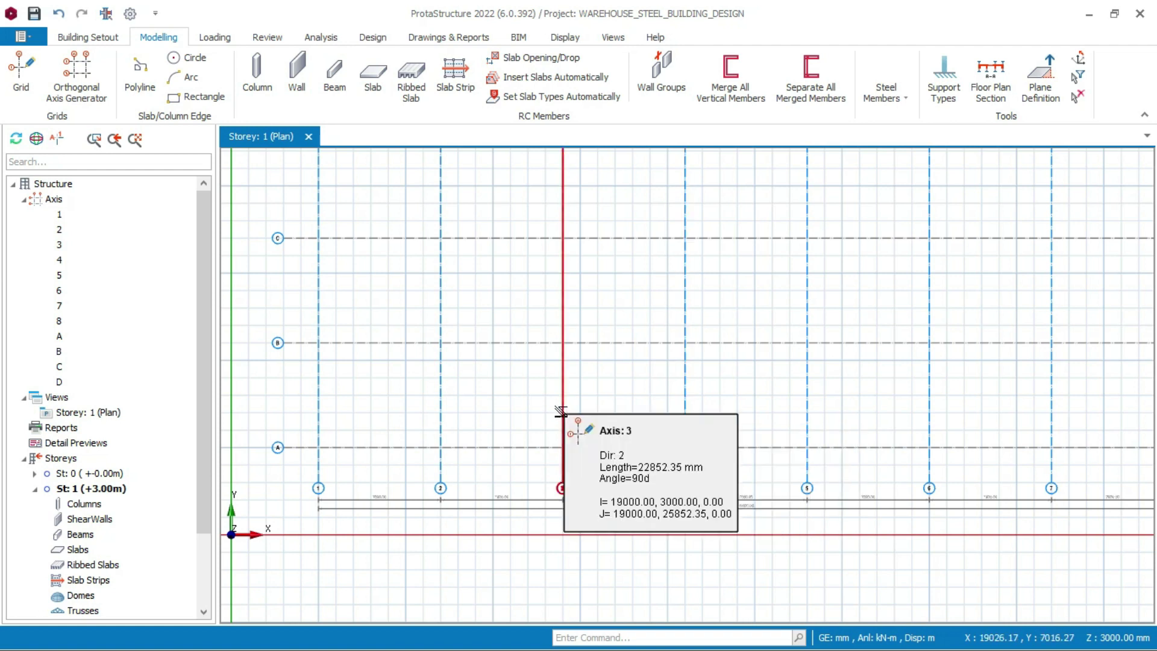
{"action": "left_click", "coordinate": [560, 412]}
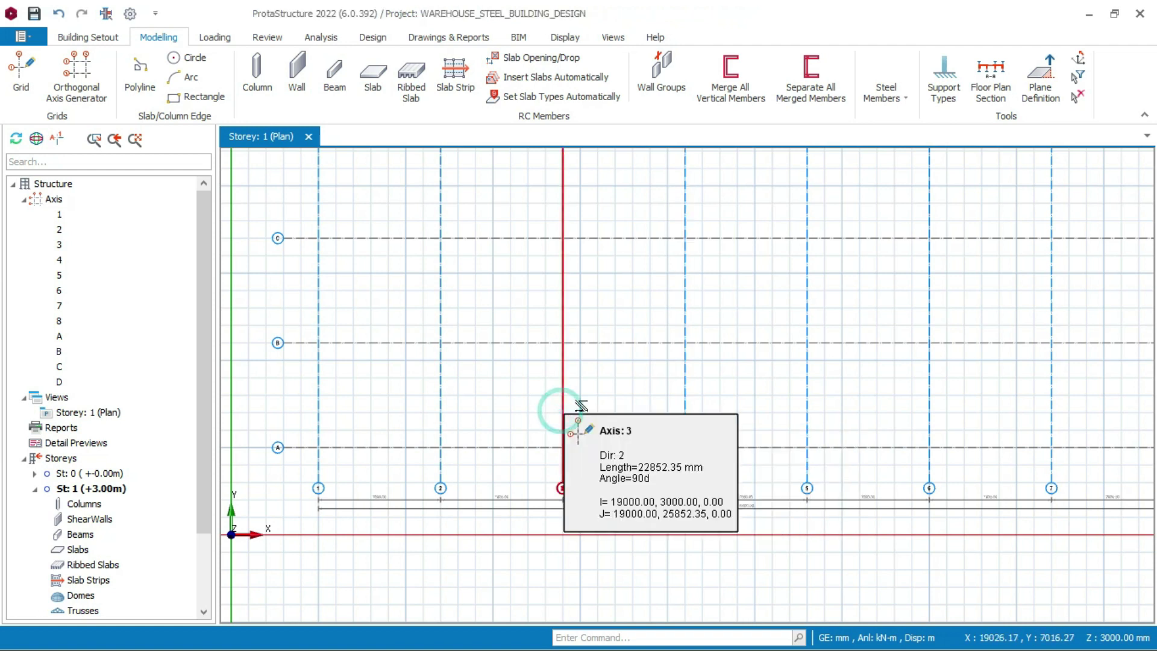
{"action": "right_click", "coordinate": [599, 401]}
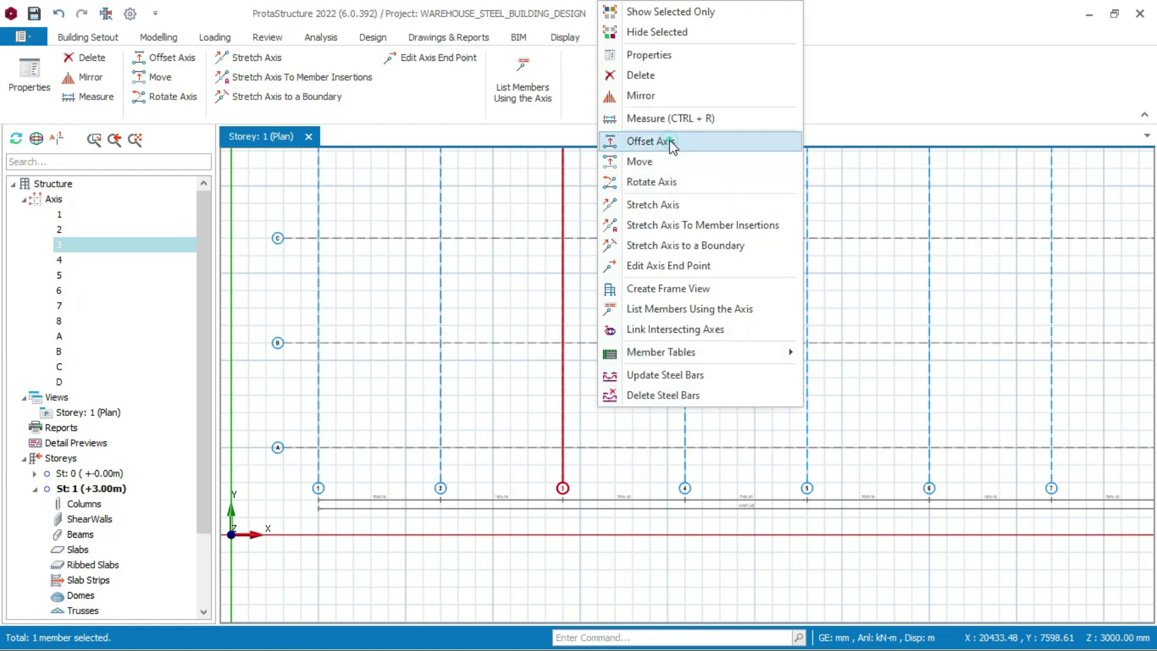
{"action": "left_click", "coordinate": [638, 141]}
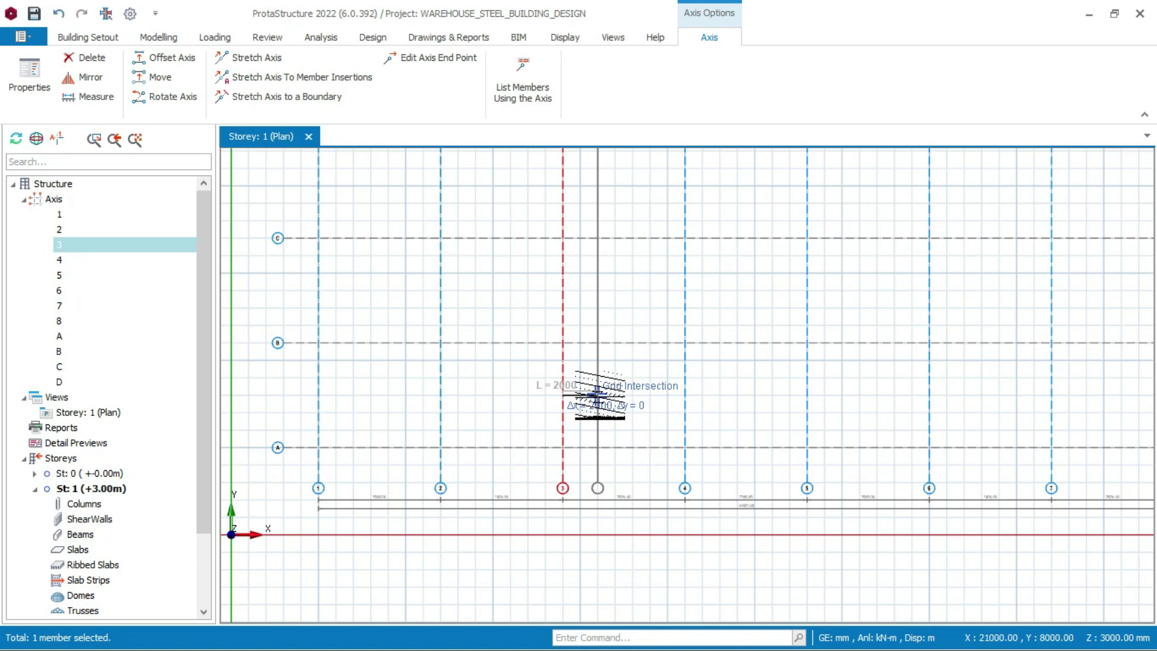
{"action": "key", "text": "Tab"}
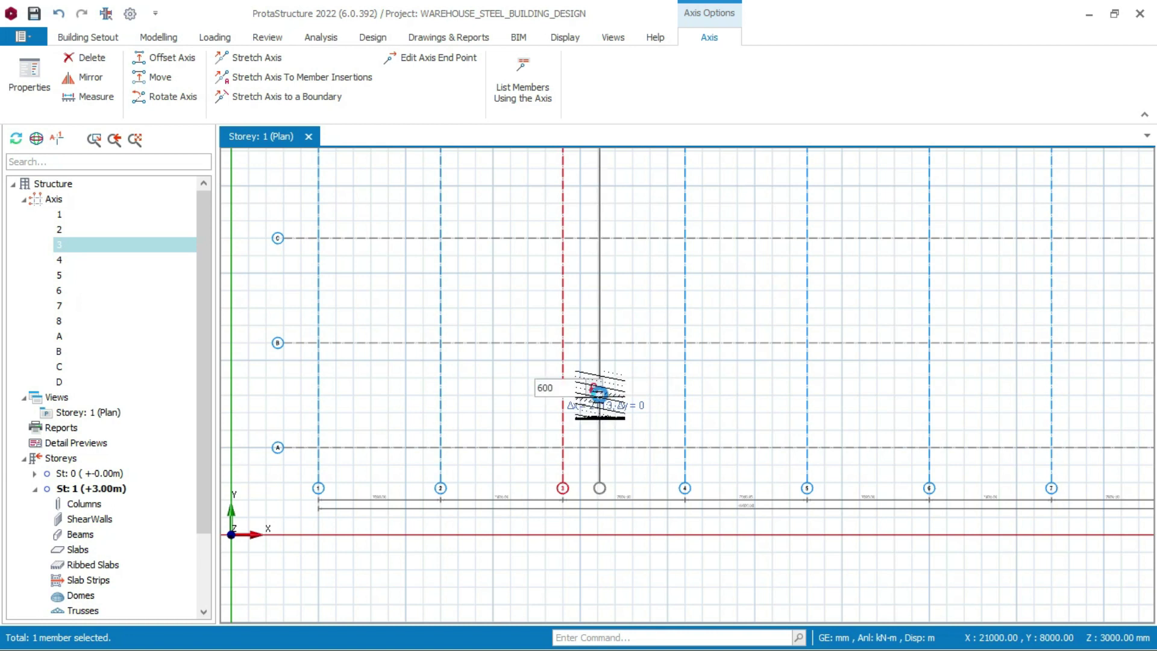
{"action": "type", "text": "600"}
{"action": "key", "text": "Return"}
{"action": "scroll", "coordinate": [615, 416], "scroll_direction": "down", "scroll_amount": 1}
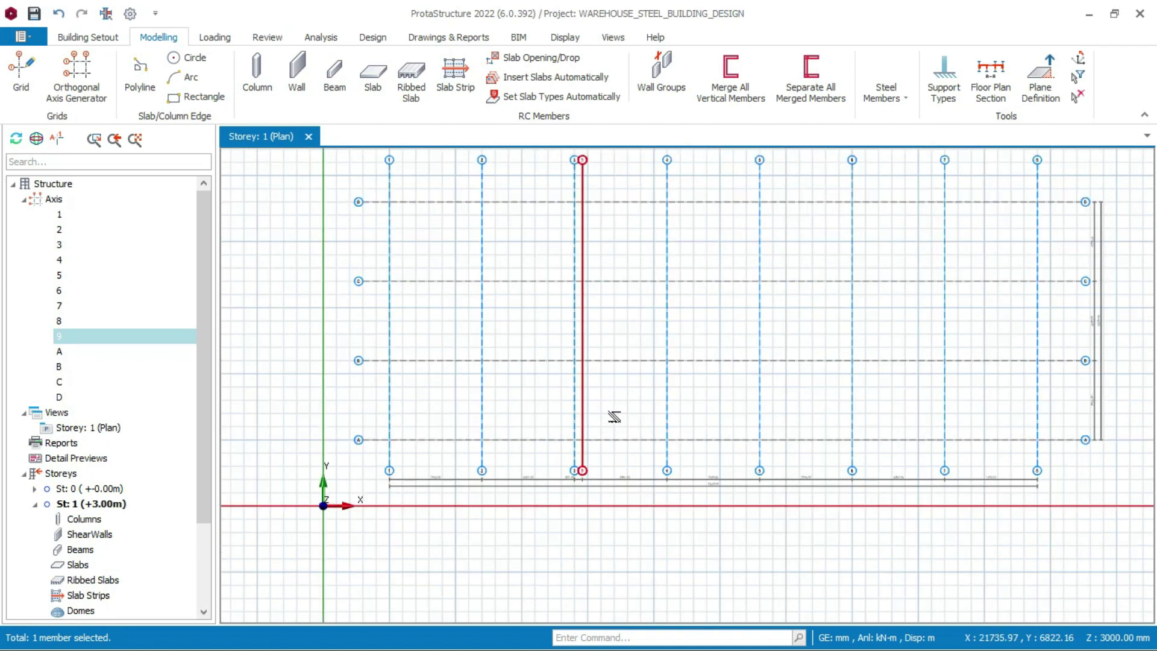
{"action": "key", "text": "Escape"}
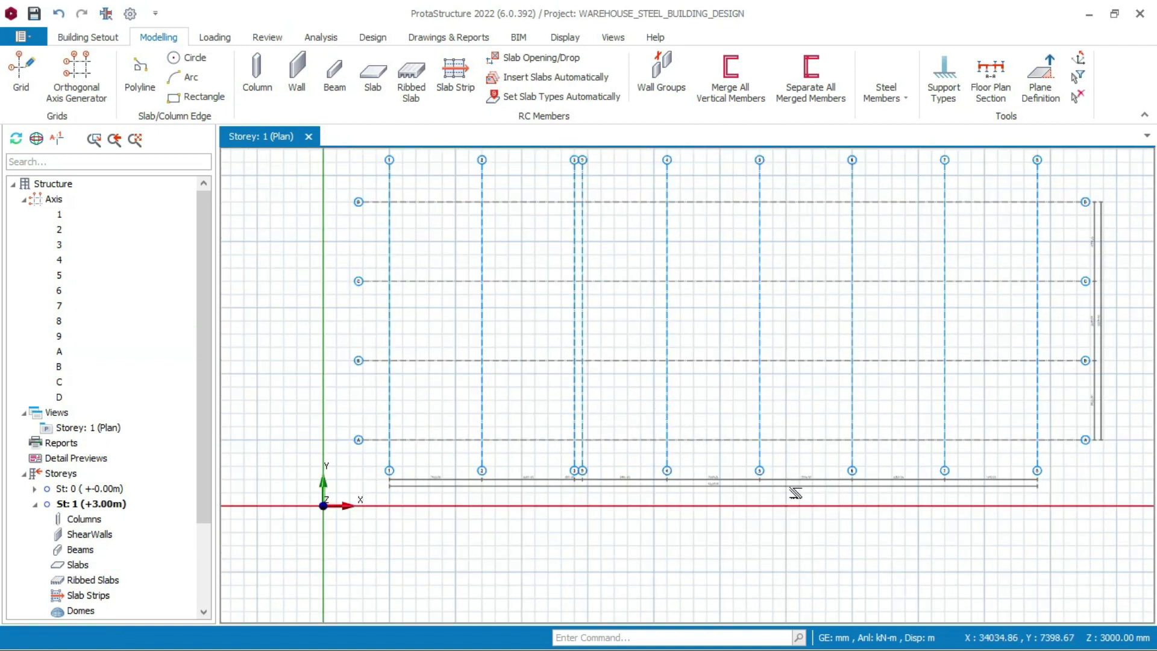
Offset vertical axis 6 by 600 mm toward axis 7 to add a second closely spaced parallel axis
{"action": "left_click", "coordinate": [857, 420]}
{"action": "right_click", "coordinate": [865, 402]}
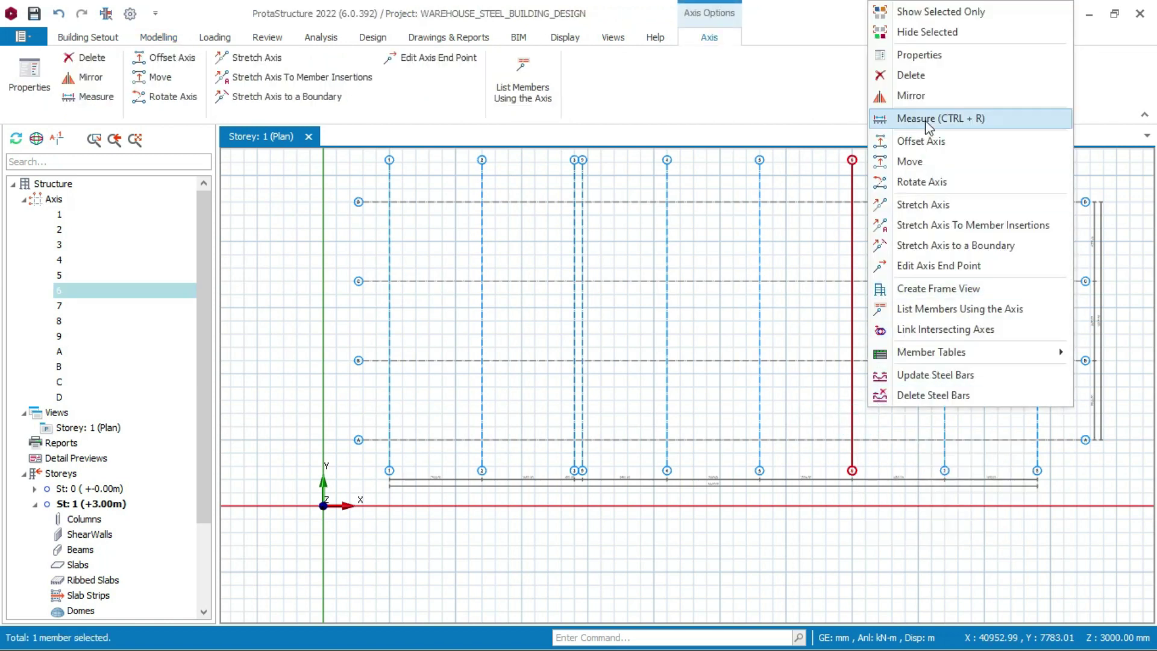
{"action": "left_click", "coordinate": [922, 141]}
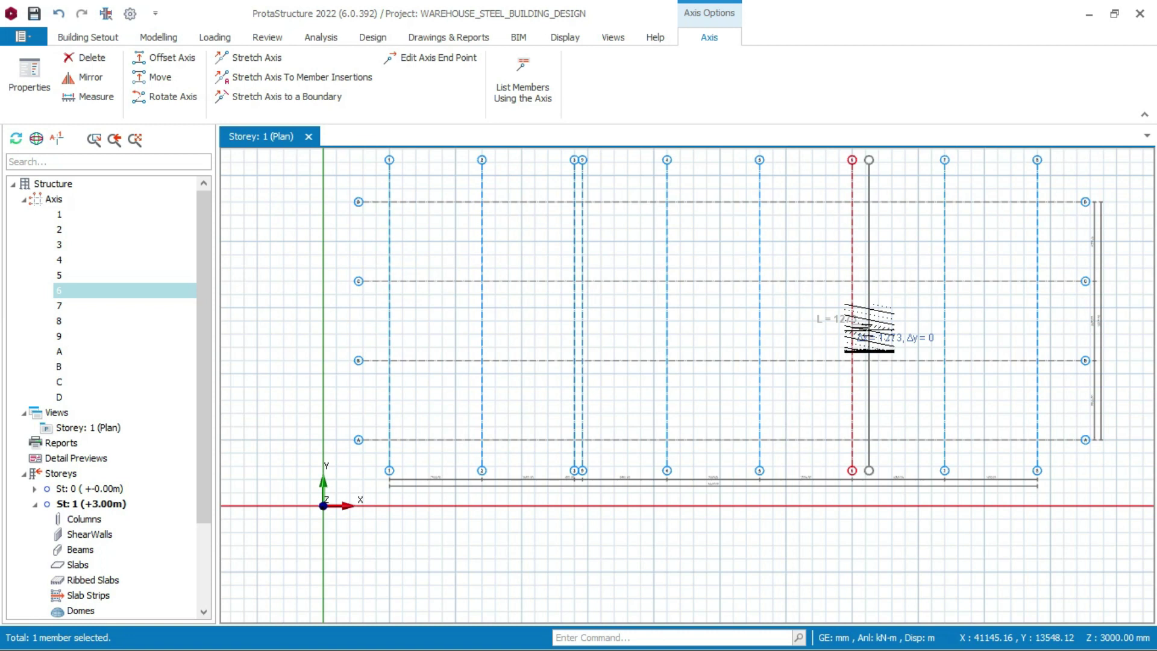
{"action": "key", "text": "Tab"}
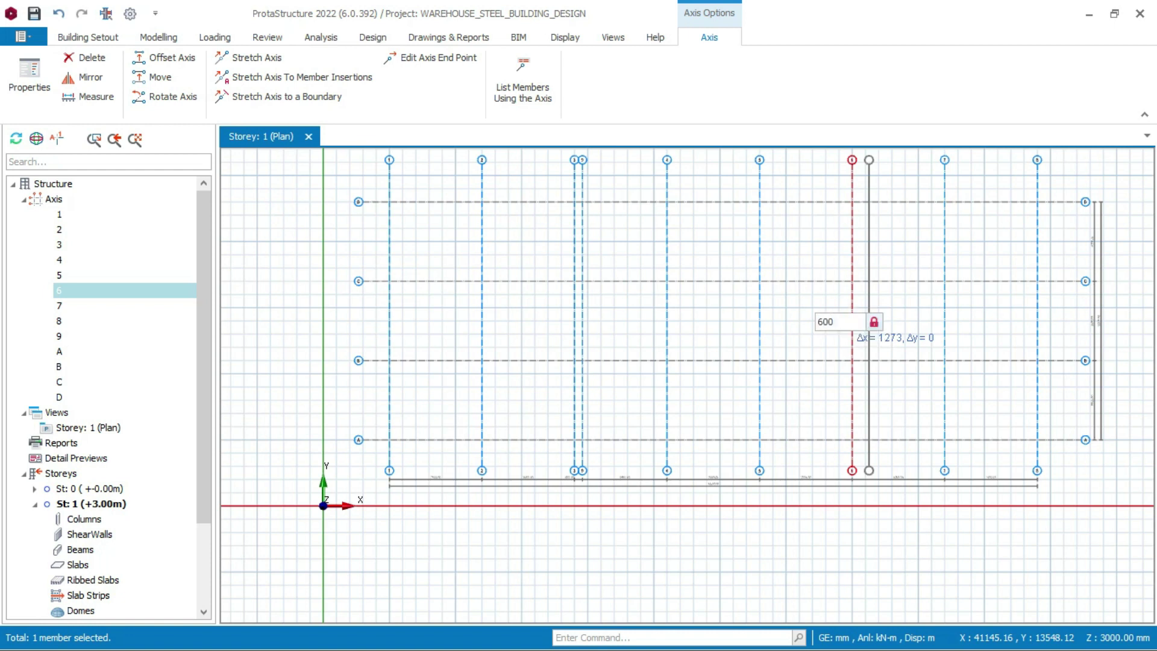
{"action": "key", "text": "Return"}
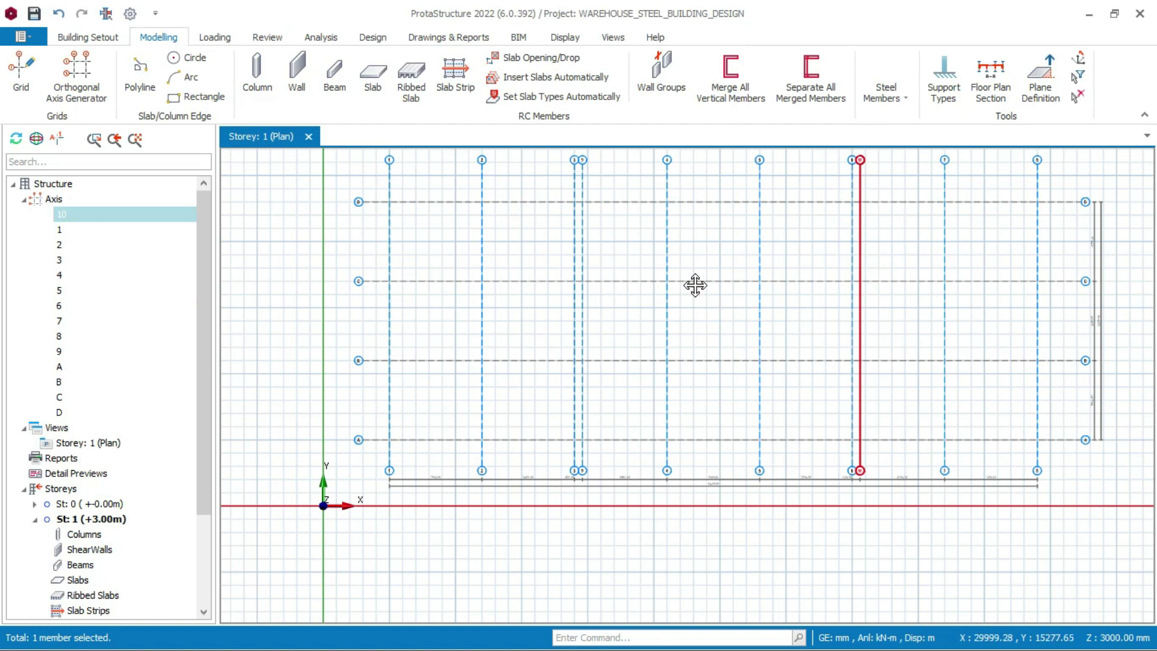
{"action": "middle_click_drag", "start_coordinate": [695, 285], "coordinate": [607, 289]}
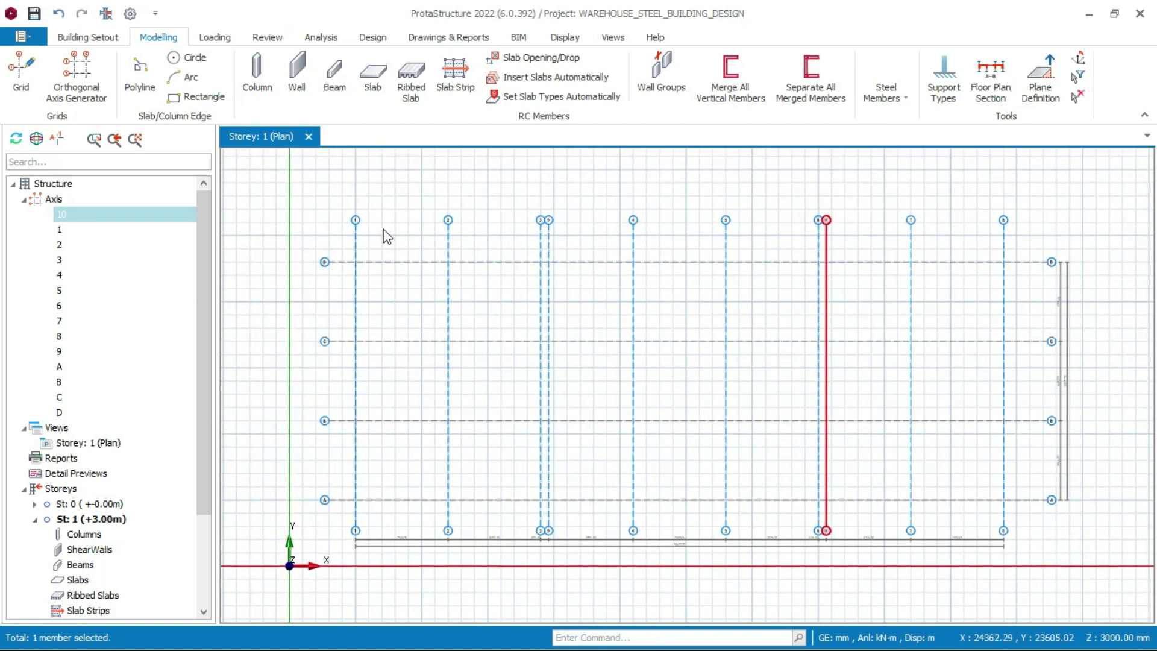
{"action": "key", "text": "Escape"}
Examine the axis labels and spacings across the whole plan grid, including the two newly offset axes
{"action": "scroll", "coordinate": [357, 220], "scroll_direction": "up", "scroll_amount": 3}
{"action": "scroll", "coordinate": [467, 212], "scroll_direction": "down", "scroll_amount": 5}
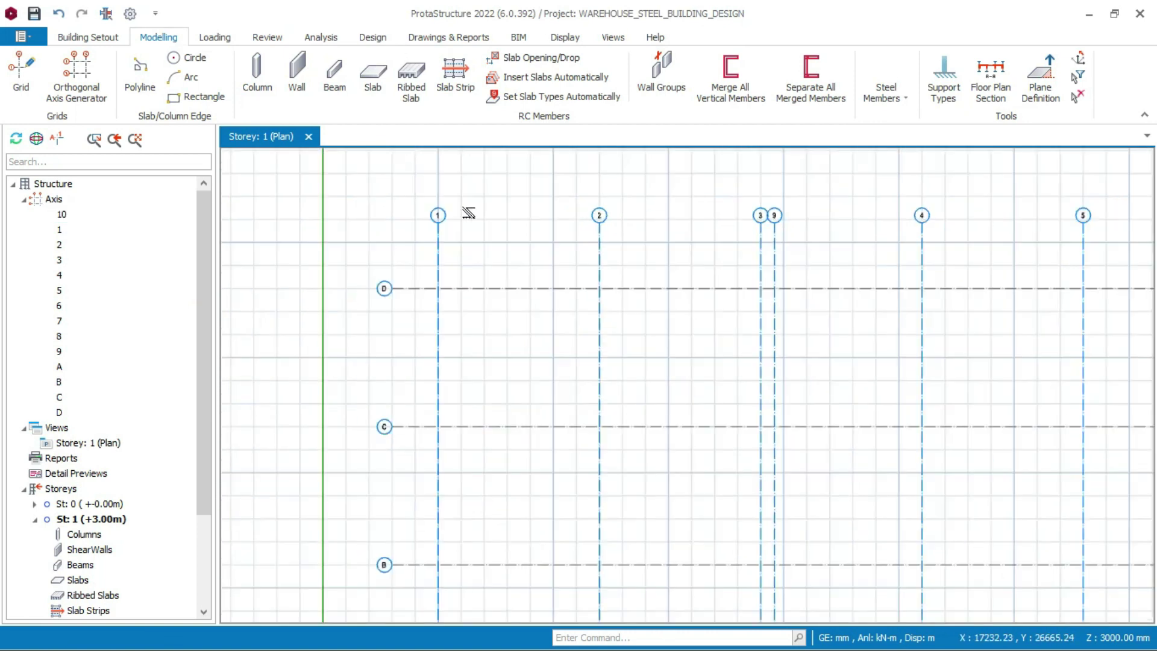
{"action": "scroll", "coordinate": [1069, 208], "scroll_direction": "up", "scroll_amount": 5}
{"action": "scroll", "coordinate": [1073, 206], "scroll_direction": "up", "scroll_amount": 3}
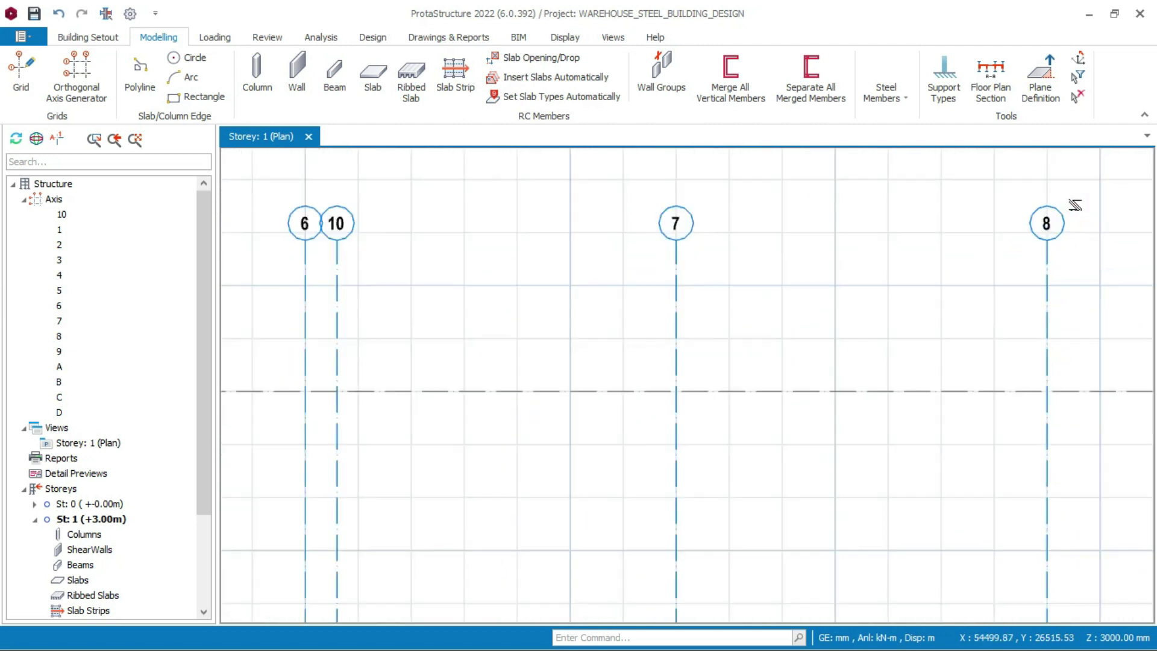
{"action": "scroll", "coordinate": [976, 218], "scroll_direction": "down", "scroll_amount": 5}
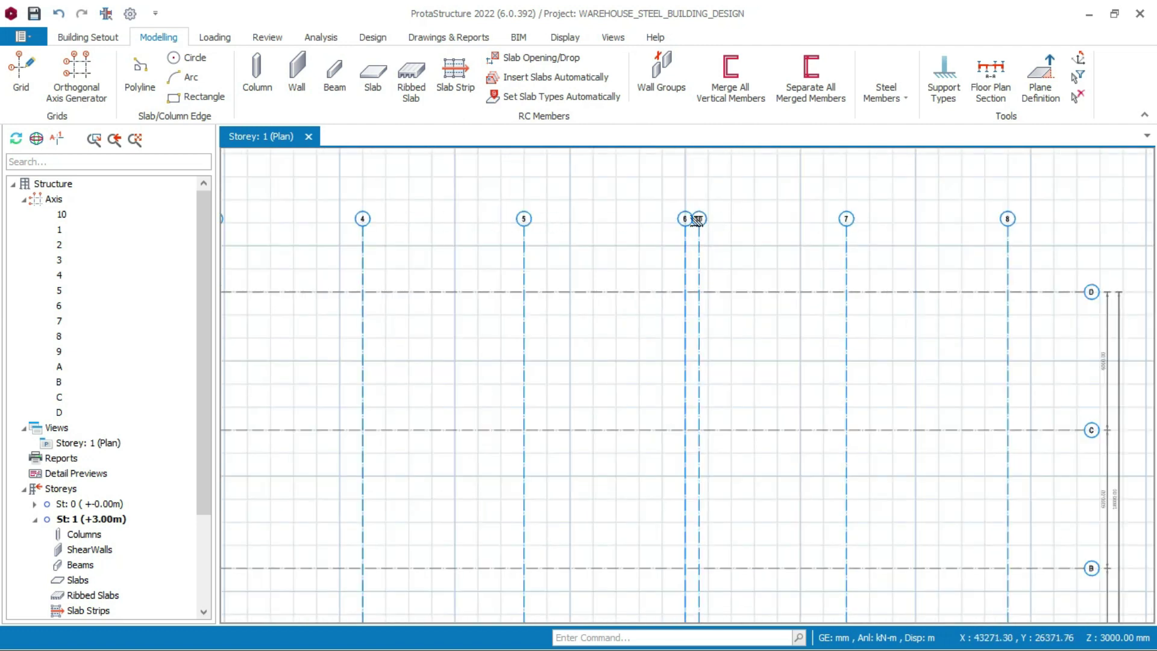
{"action": "scroll", "coordinate": [697, 221], "scroll_direction": "up", "scroll_amount": 3}
{"action": "scroll", "coordinate": [522, 235], "scroll_direction": "down", "scroll_amount": 3}
{"action": "scroll", "coordinate": [223, 223], "scroll_direction": "up", "scroll_amount": 2}
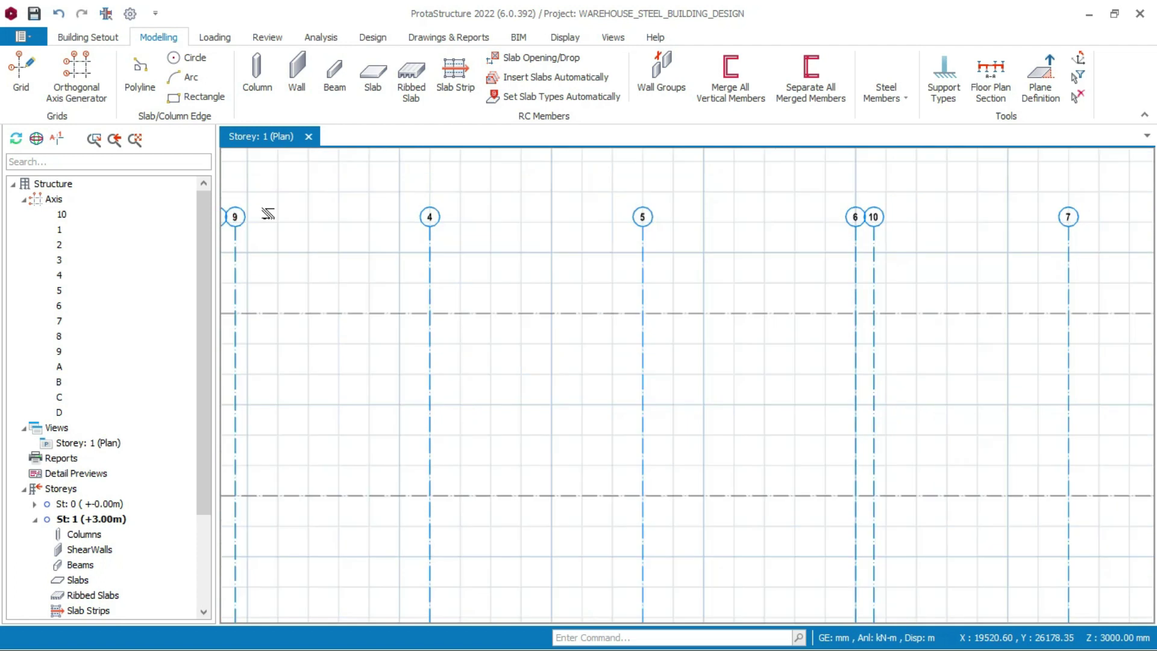
{"action": "scroll", "coordinate": [741, 371], "scroll_direction": "down", "scroll_amount": 6}
{"action": "scroll", "coordinate": [470, 337], "scroll_direction": "up", "scroll_amount": 3}
{"action": "scroll", "coordinate": [485, 349], "scroll_direction": "up", "scroll_amount": 3}
{"action": "scroll", "coordinate": [472, 284], "scroll_direction": "down", "scroll_amount": 3}
{"action": "scroll", "coordinate": [475, 235], "scroll_direction": "up", "scroll_amount": 4}
{"action": "scroll", "coordinate": [464, 244], "scroll_direction": "down", "scroll_amount": 5}
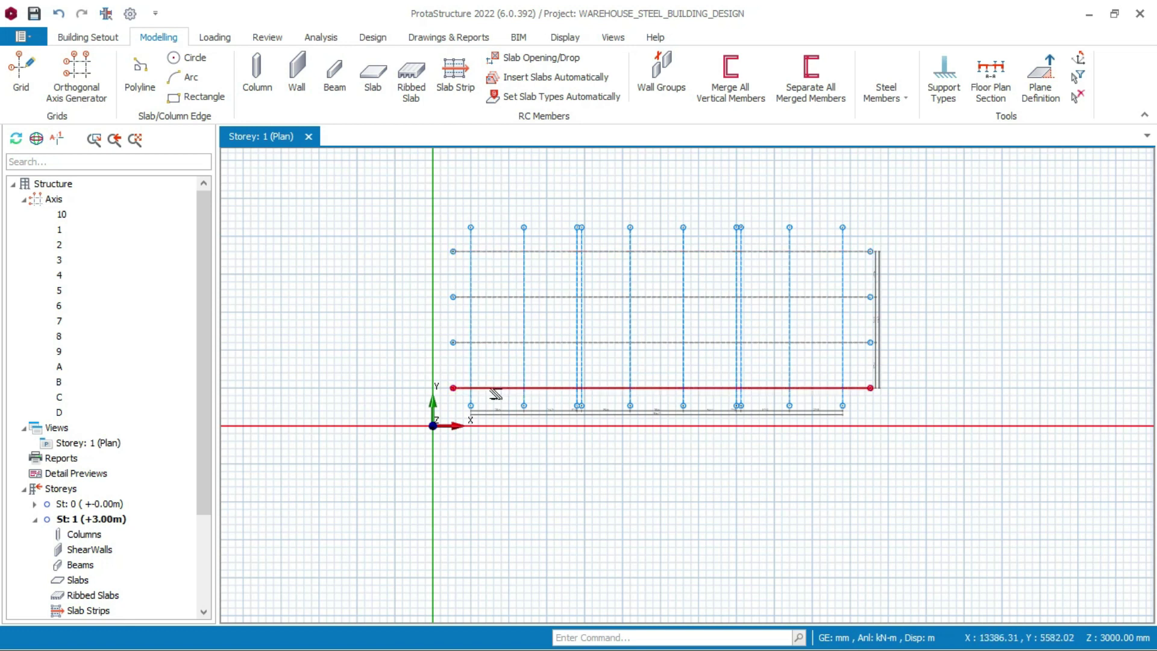
{"action": "scroll", "coordinate": [518, 385], "scroll_direction": "up", "scroll_amount": 2}
{"action": "scroll", "coordinate": [530, 422], "scroll_direction": "up", "scroll_amount": 1}
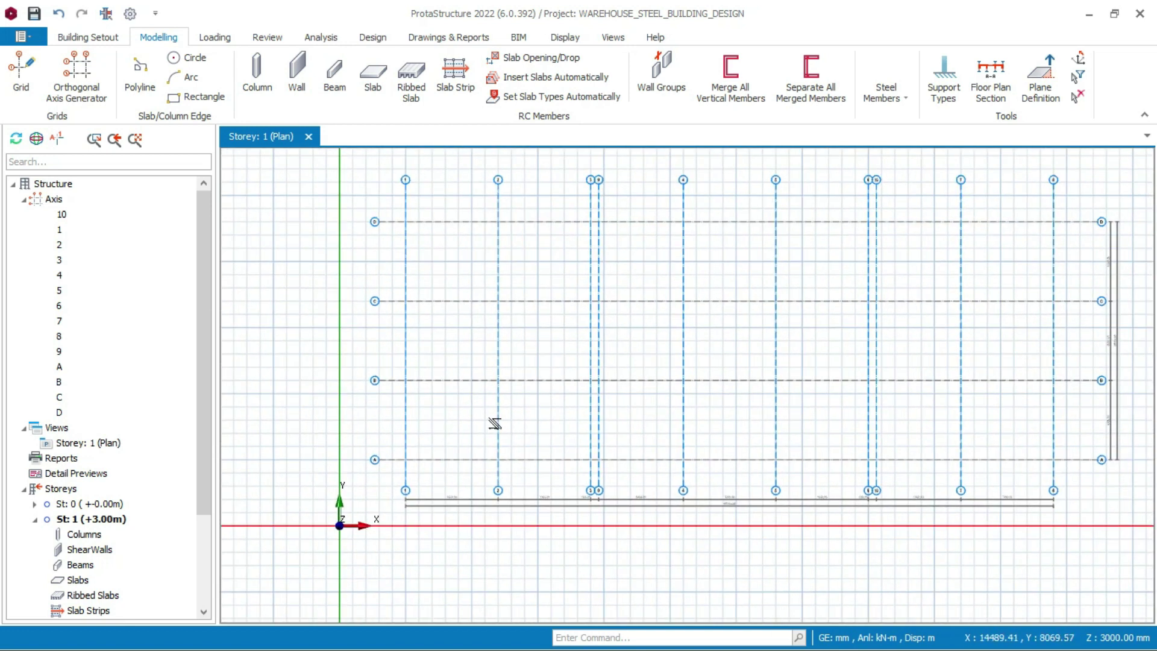
Start a new column and set its section dimensions b1 and b2 to 400 mm each
{"action": "left_click", "coordinate": [259, 73]}
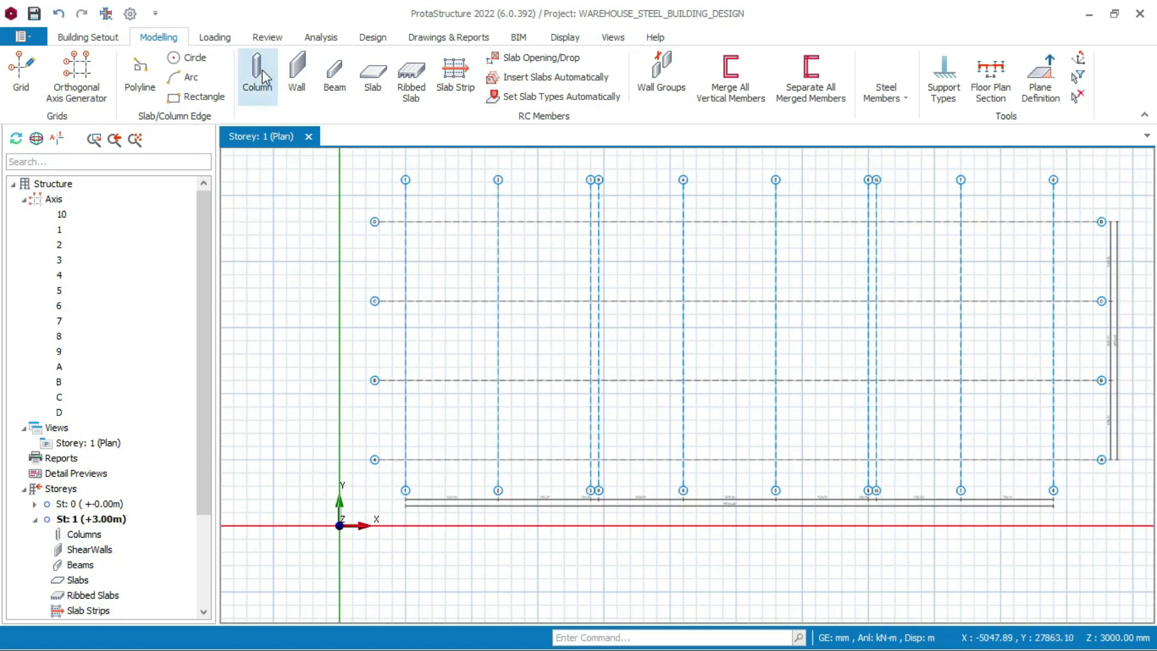
{"action": "left_click", "coordinate": [265, 73]}
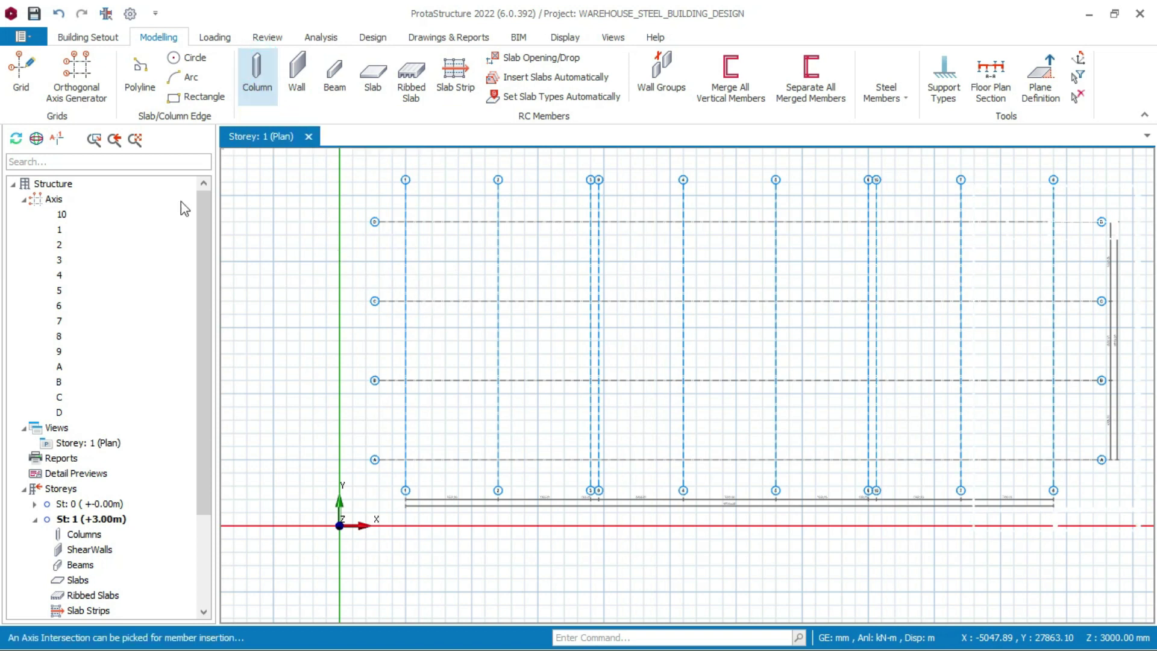
{"action": "left_click", "coordinate": [241, 100]}
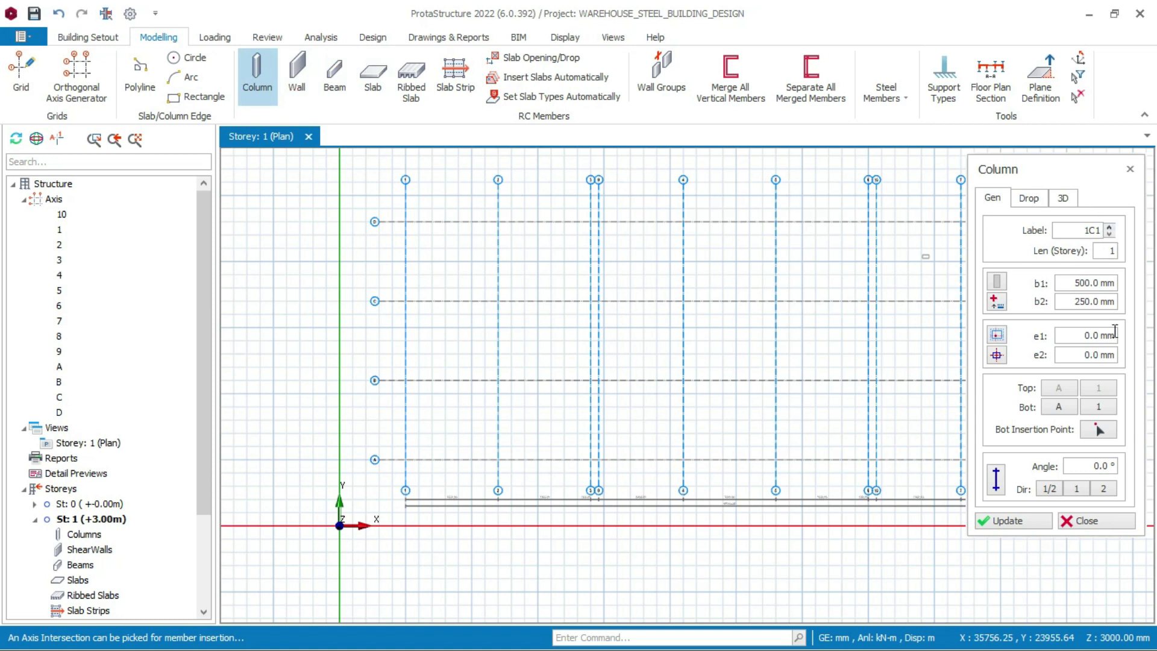
{"action": "left_click", "coordinate": [1099, 283]}
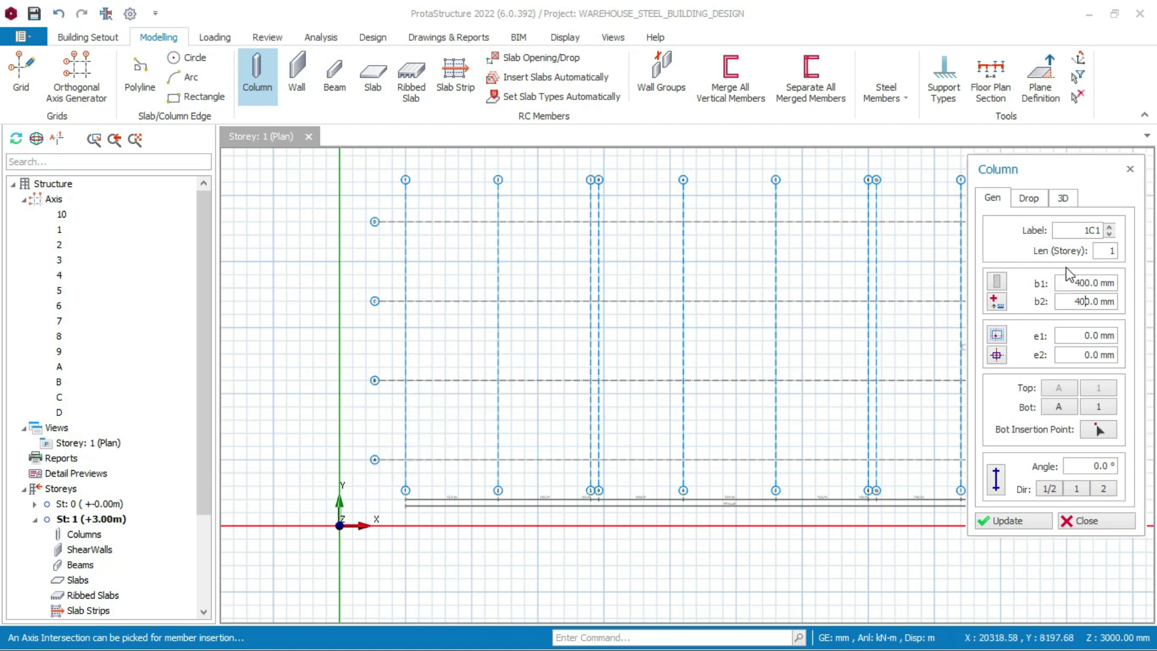
Place 400 x 400 mm columns along axis A at its intersections with axes 1, 2 and 3
{"action": "scroll", "coordinate": [399, 459], "scroll_direction": "up", "scroll_amount": 2}
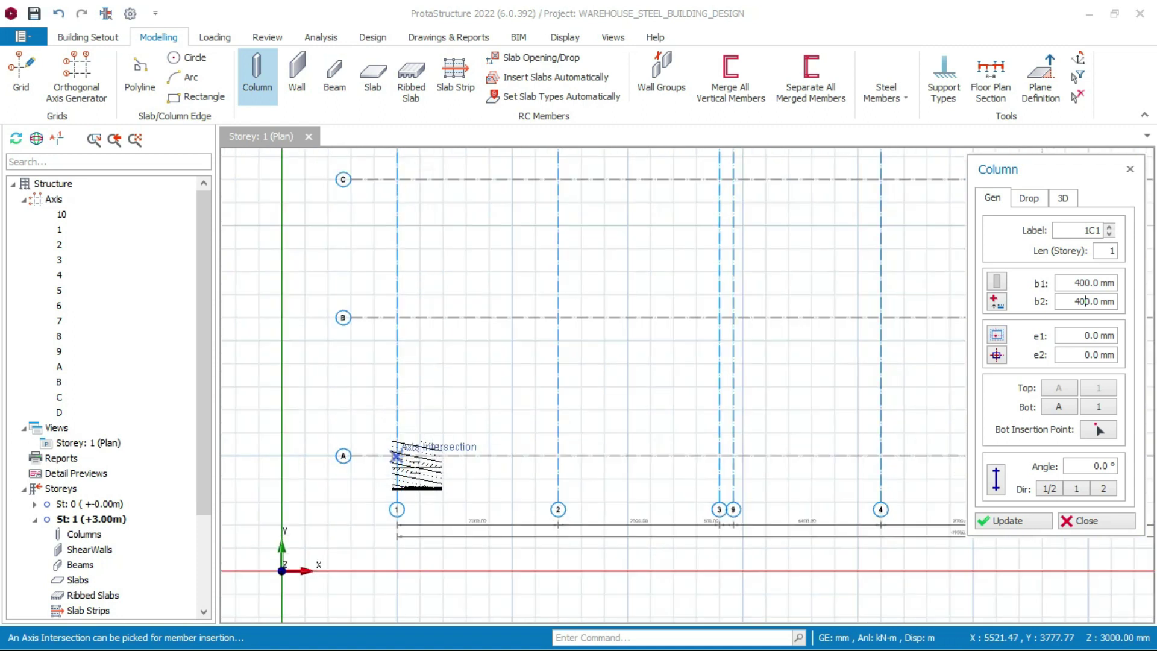
{"action": "scroll", "coordinate": [397, 456], "scroll_direction": "up", "scroll_amount": 1}
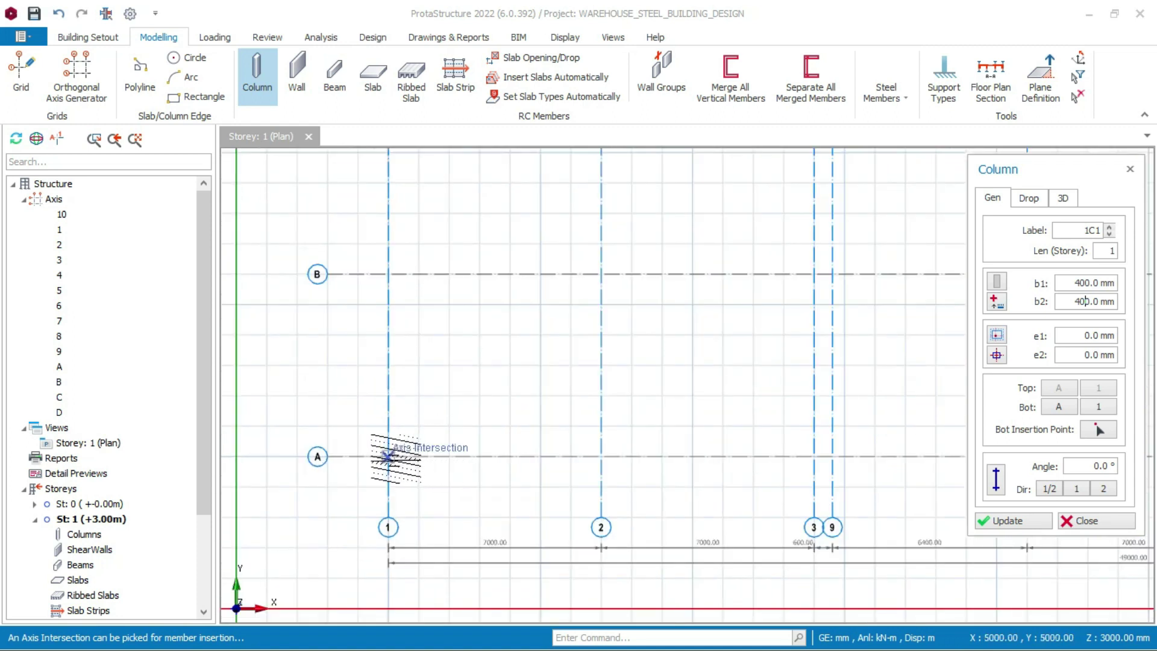
{"action": "left_click", "coordinate": [388, 458]}
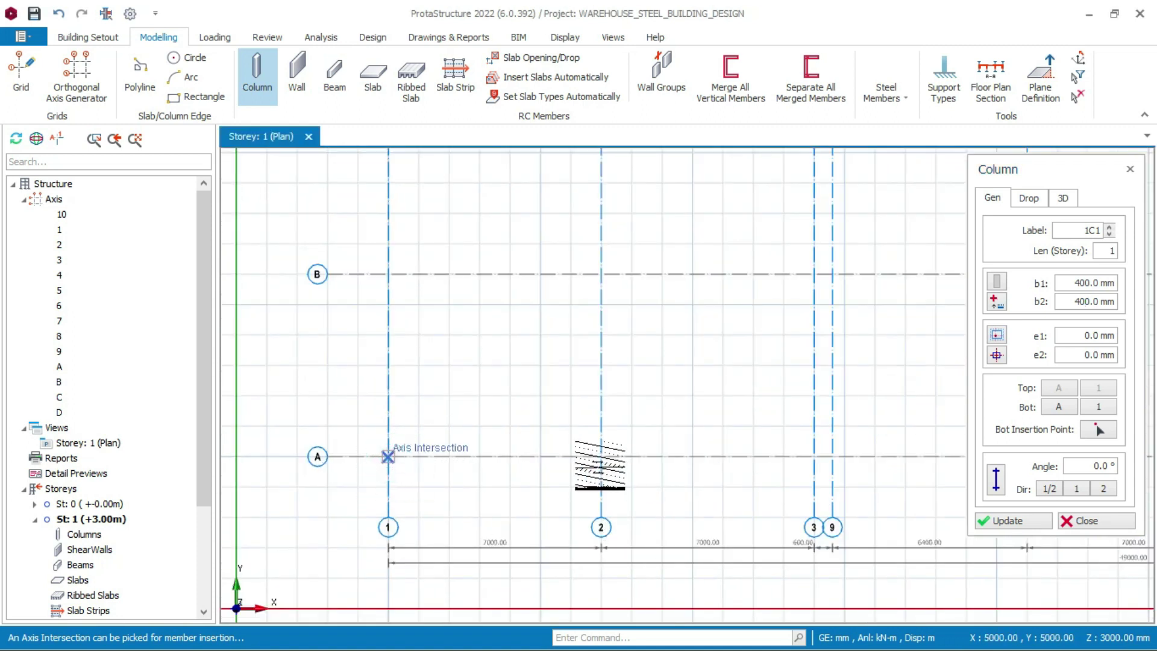
{"action": "left_click", "coordinate": [601, 457]}
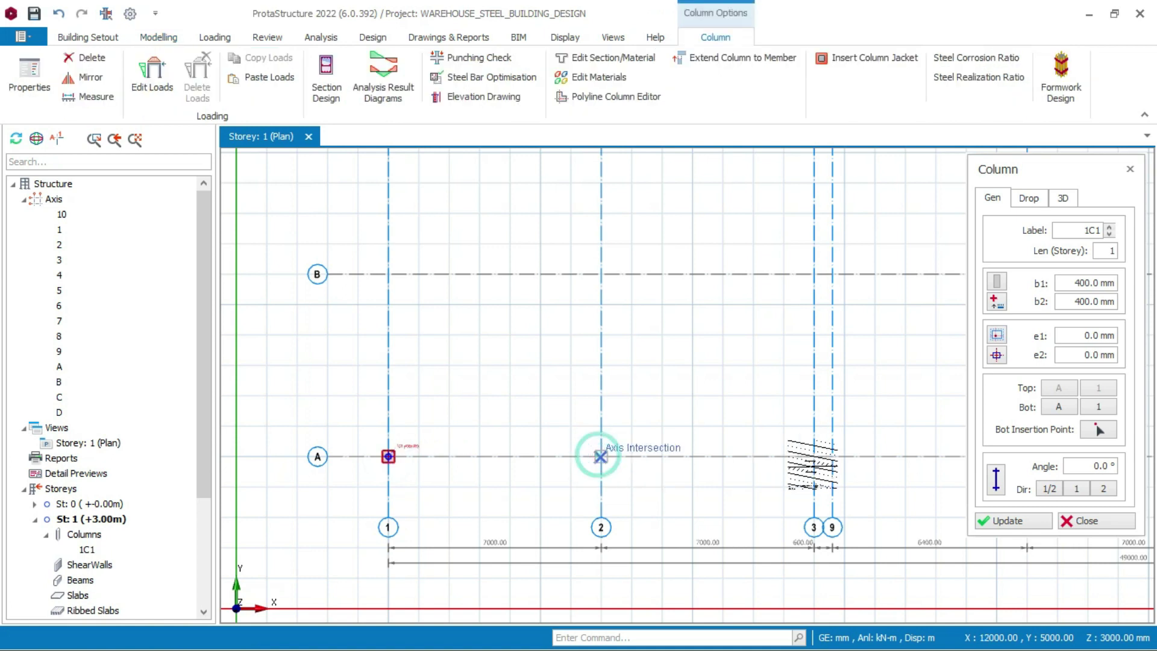
{"action": "left_click", "coordinate": [815, 456]}
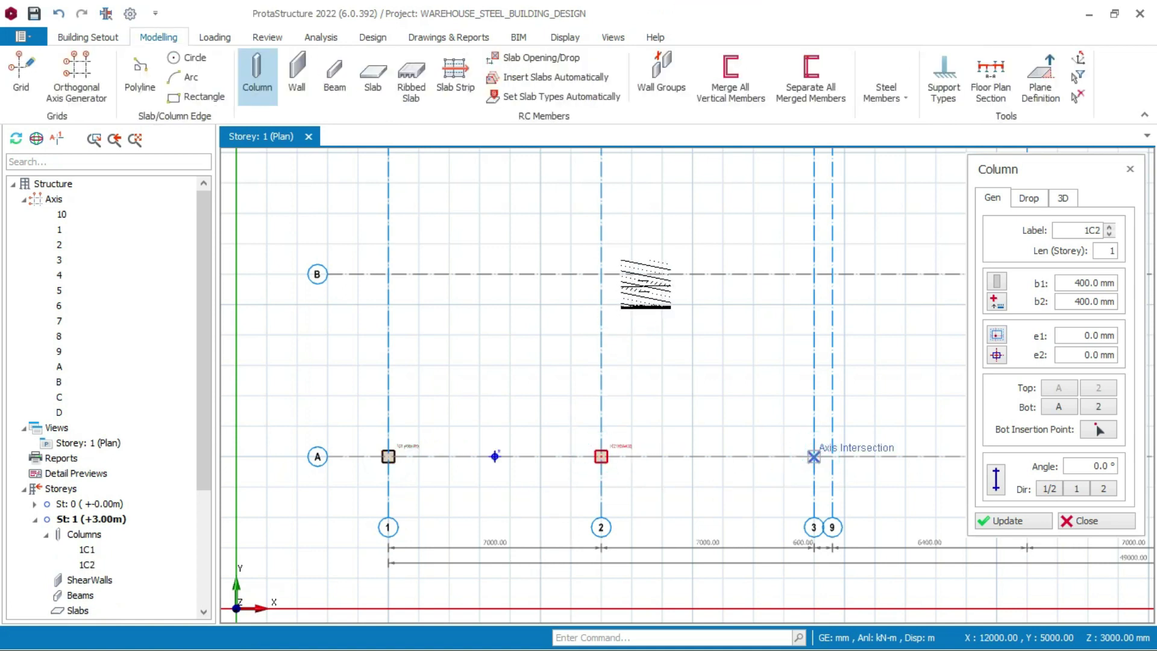
Place matching columns along axis D at its intersections with axes 3, 2 and 1
{"action": "scroll", "coordinate": [645, 326], "scroll_direction": "down", "scroll_amount": 3}
{"action": "scroll", "coordinate": [746, 335], "scroll_direction": "up", "scroll_amount": 2}
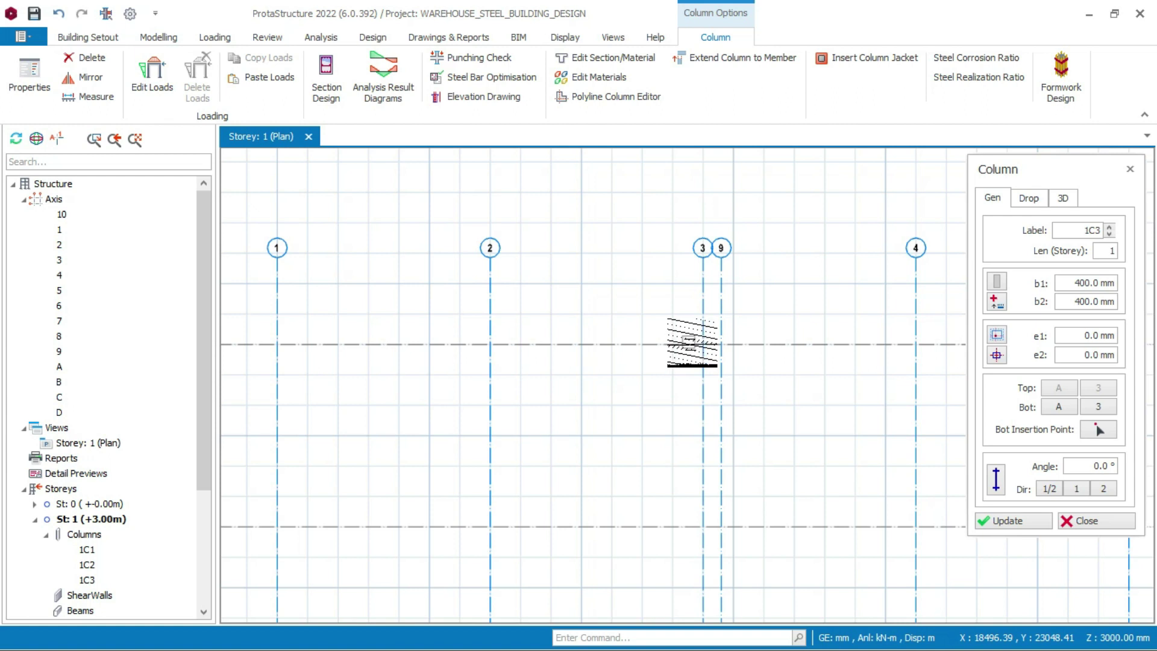
{"action": "left_click", "coordinate": [702, 344]}
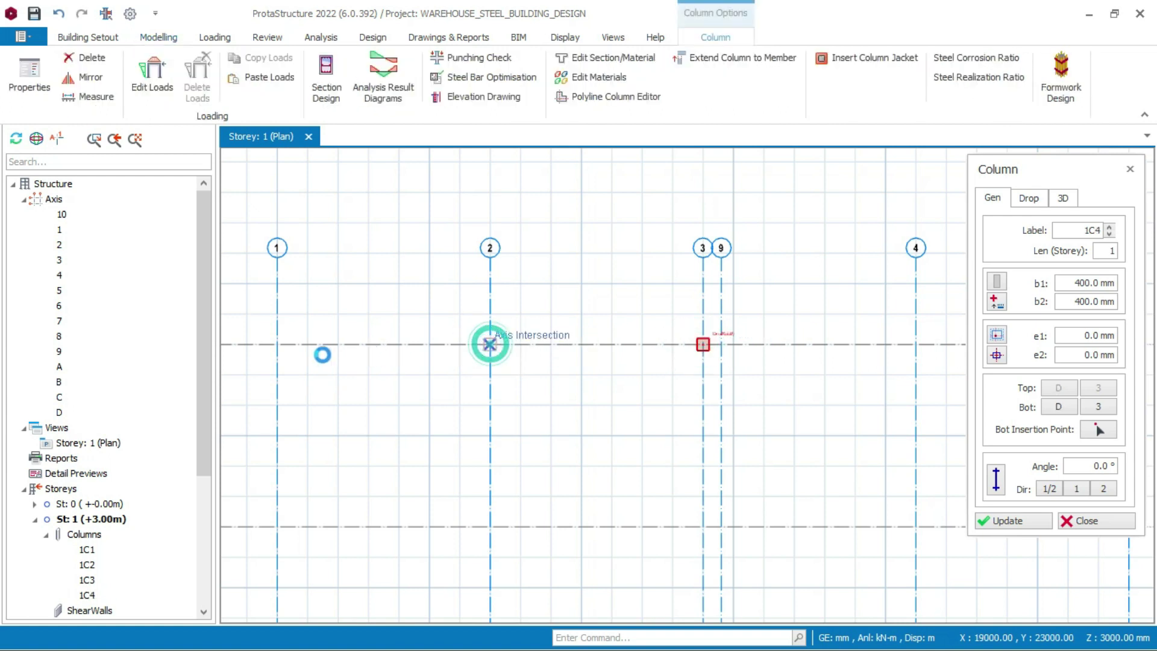
{"action": "left_click", "coordinate": [489, 344]}
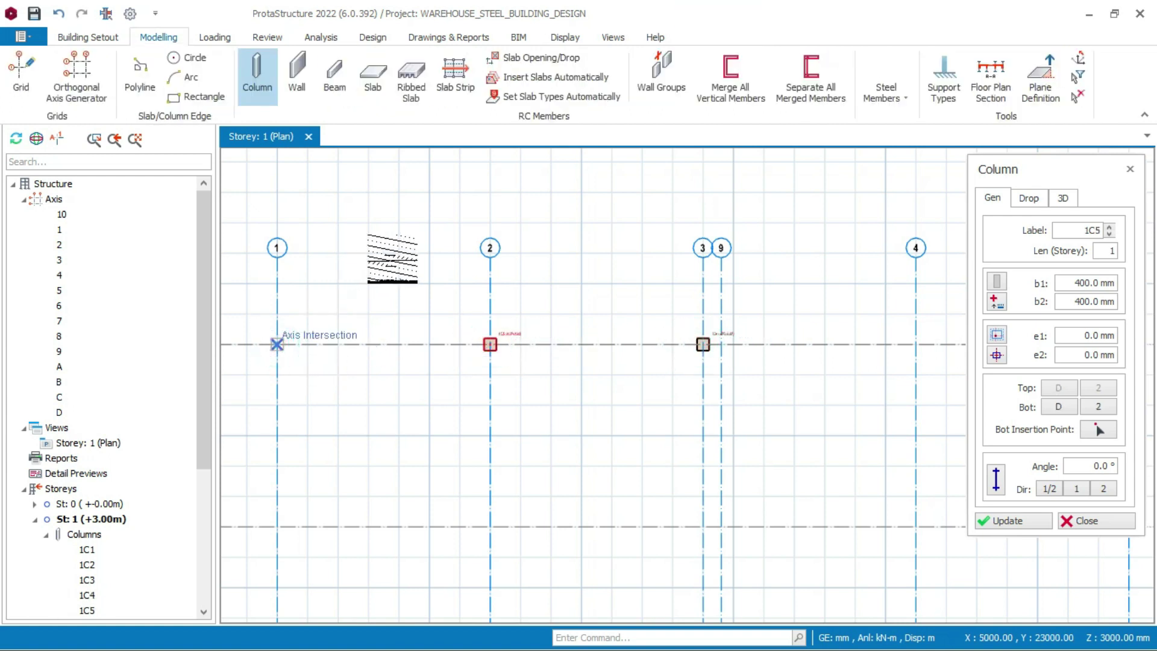
{"action": "left_click", "coordinate": [277, 344]}
Place columns along axis D at its intersections with axes 10, 7 and 8
{"action": "scroll", "coordinate": [402, 253], "scroll_direction": "down", "scroll_amount": 2}
{"action": "scroll", "coordinate": [428, 243], "scroll_direction": "down", "scroll_amount": 1}
{"action": "middle_click_drag", "start_coordinate": [829, 317], "coordinate": [623, 315]}
{"action": "scroll", "coordinate": [717, 302], "scroll_direction": "up", "scroll_amount": 2}
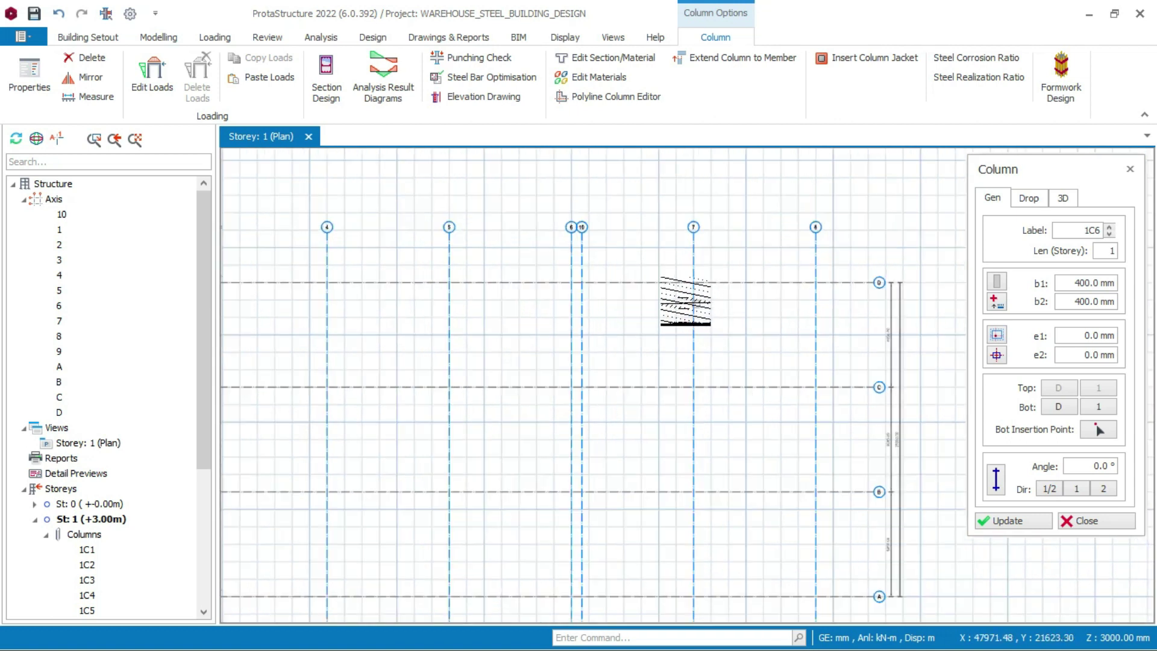
{"action": "left_click", "coordinate": [548, 277]}
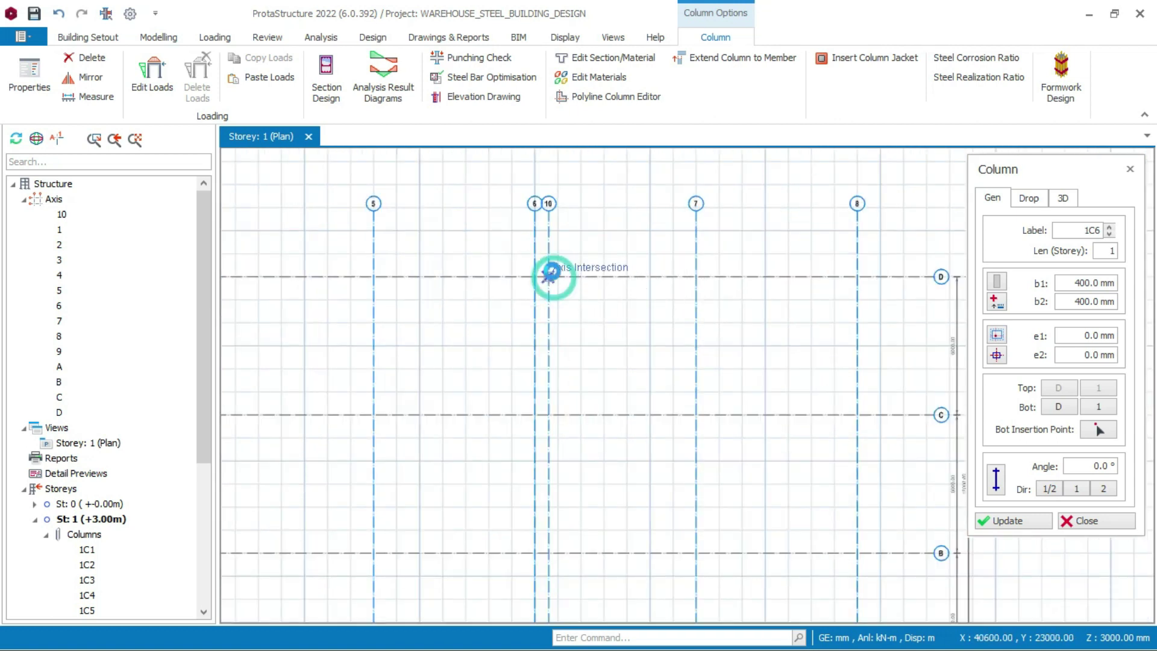
{"action": "scroll", "coordinate": [632, 259], "scroll_direction": "down", "scroll_amount": 1}
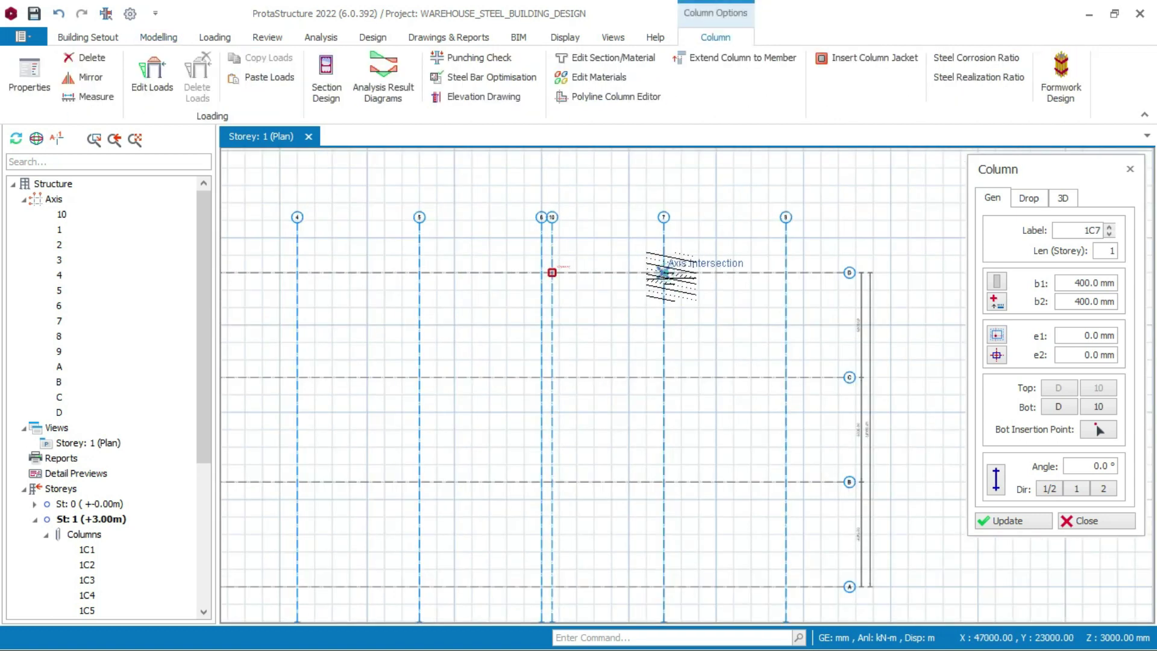
{"action": "left_click", "coordinate": [663, 272]}
{"action": "left_click", "coordinate": [785, 273]}
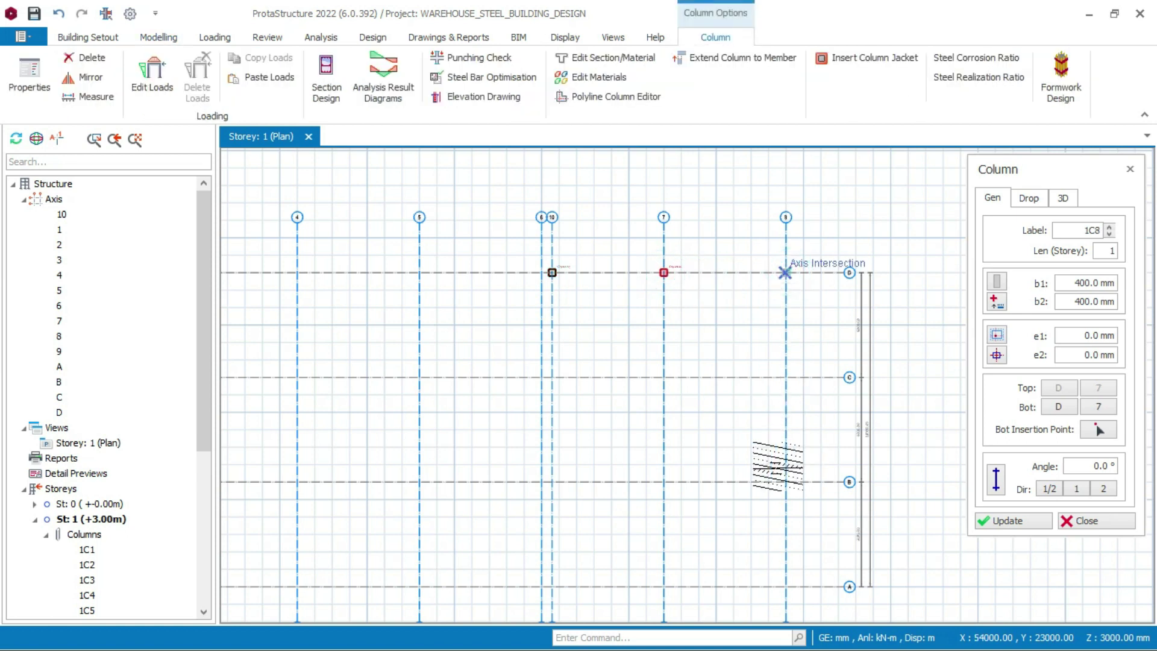
Place columns along axis A at its intersections with axes 8, 7 and 10
{"action": "scroll", "coordinate": [778, 543], "scroll_direction": "down", "scroll_amount": 1}
{"action": "left_click", "coordinate": [784, 576]}
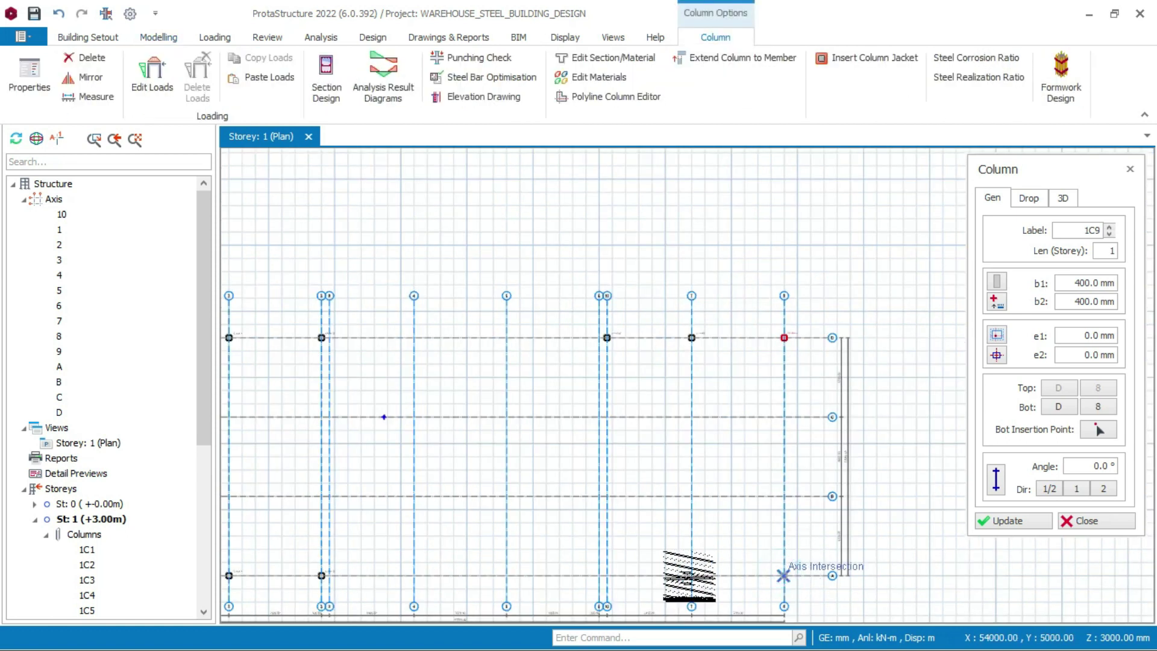
{"action": "left_click", "coordinate": [691, 576]}
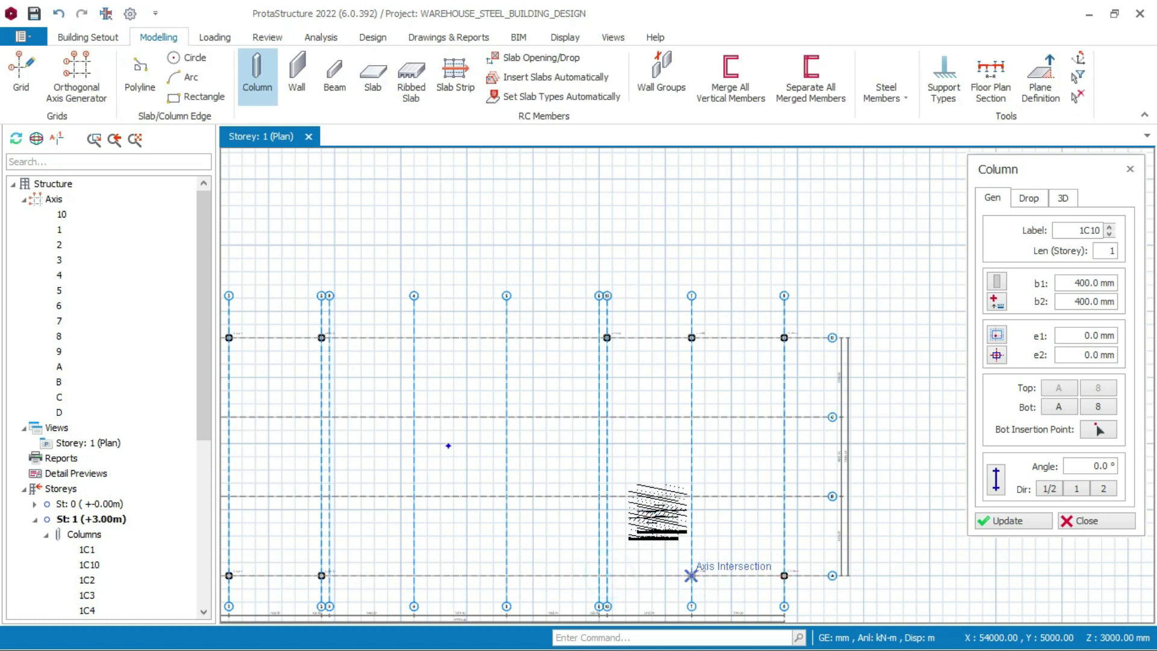
{"action": "scroll", "coordinate": [606, 573], "scroll_direction": "up", "scroll_amount": 1}
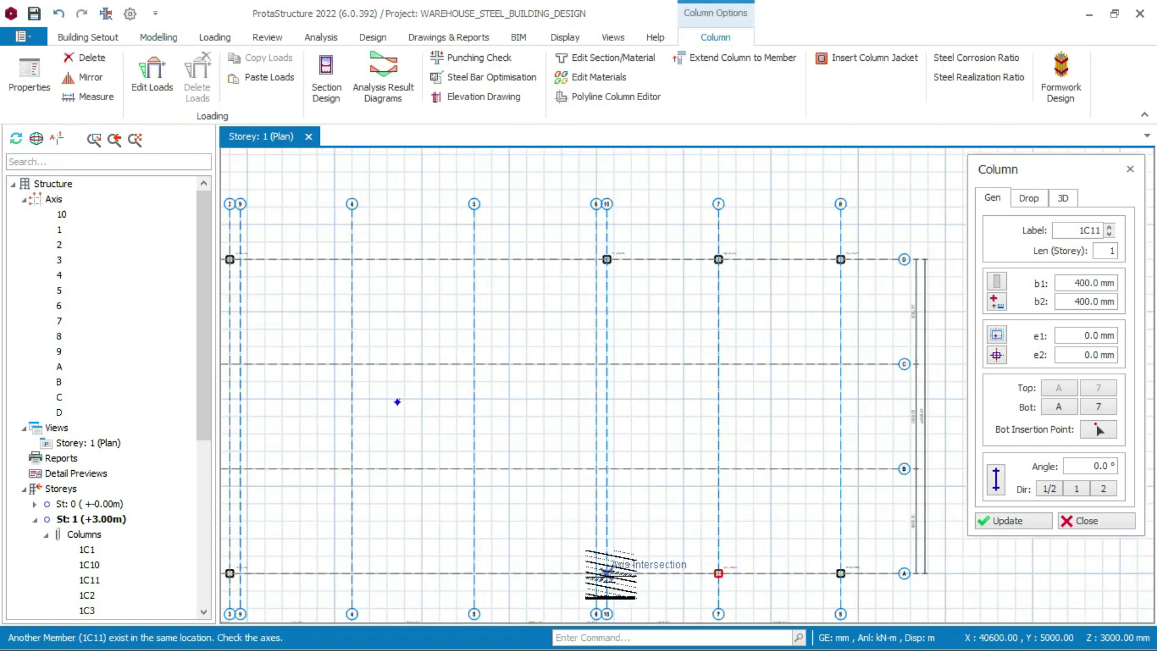
{"action": "left_click", "coordinate": [596, 573]}
Place a column at the intersection of axes A and 6, leave the Column command and delete that column again
{"action": "left_click", "coordinate": [595, 573]}
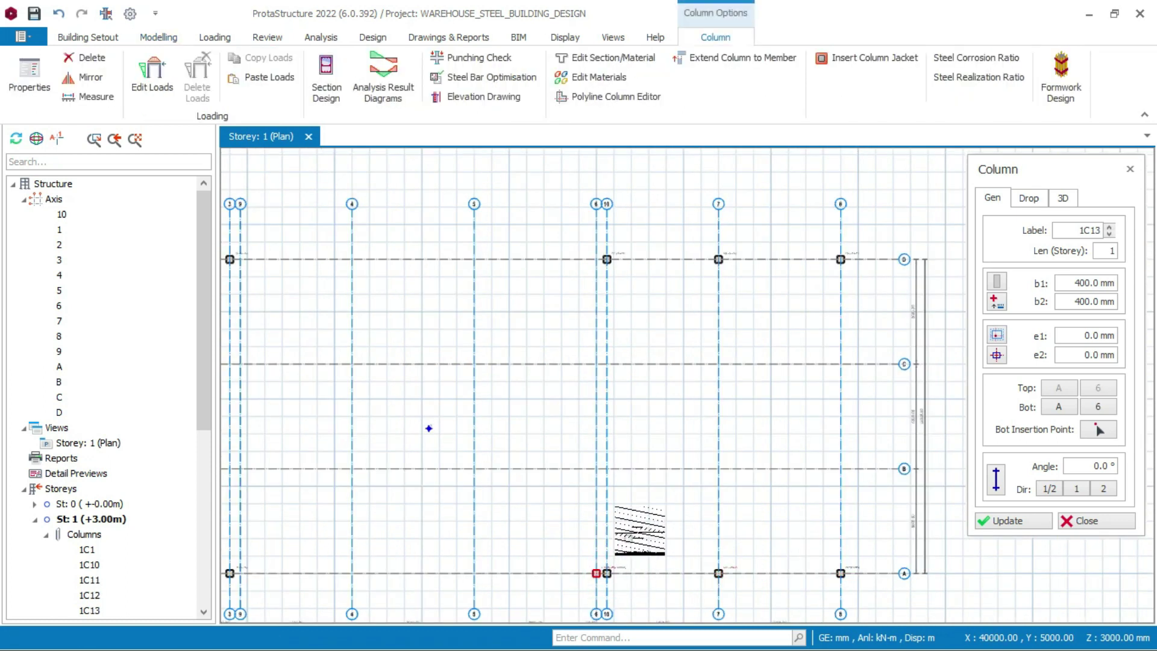
{"action": "scroll", "coordinate": [595, 573], "scroll_direction": "up", "scroll_amount": 2}
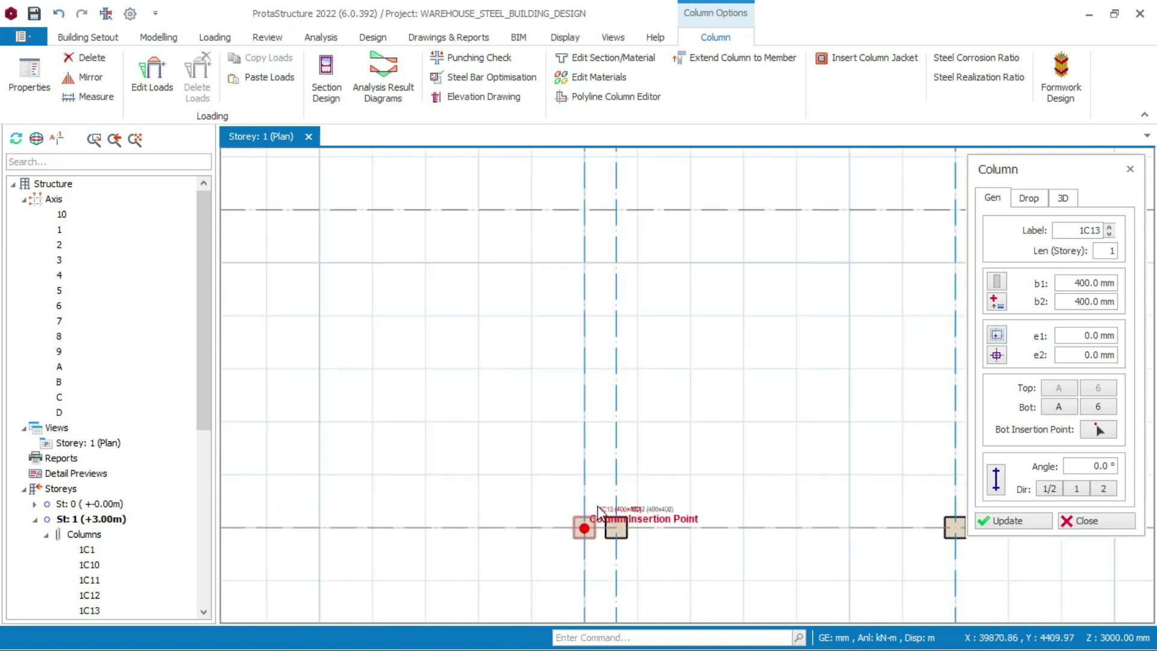
{"action": "key", "text": "Escape"}
{"action": "scroll", "coordinate": [591, 518], "scroll_direction": "up", "scroll_amount": 2}
{"action": "left_click", "coordinate": [592, 523]}
{"action": "left_click", "coordinate": [608, 493]}
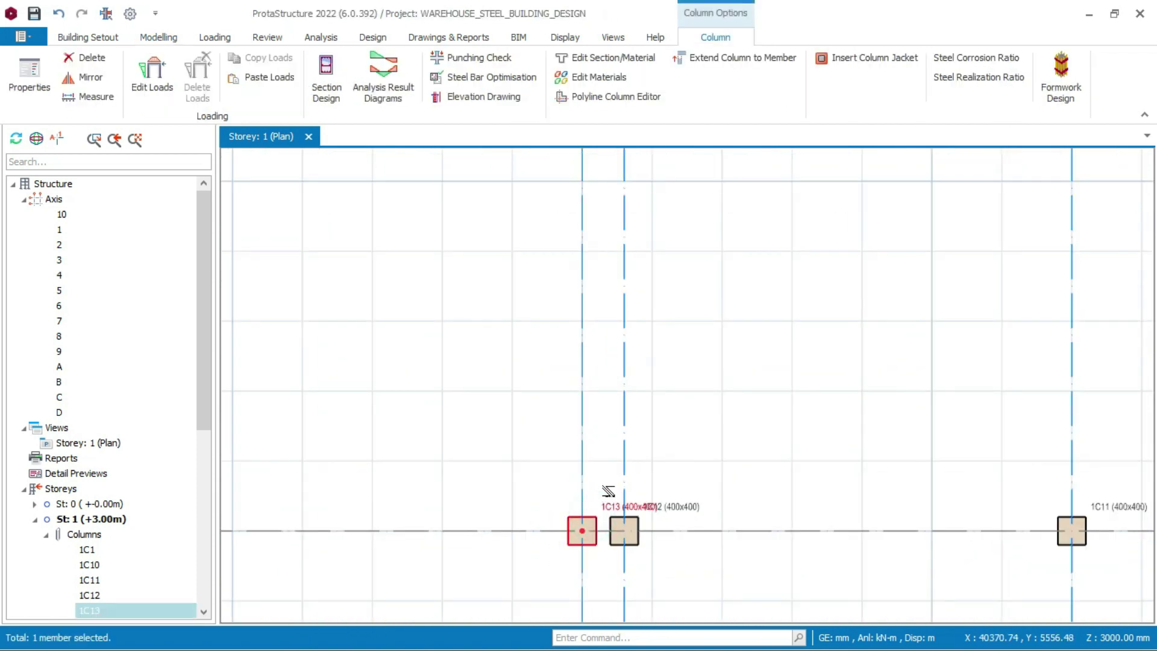
{"action": "key", "text": "Delete"}
{"action": "scroll", "coordinate": [687, 441], "scroll_direction": "down", "scroll_amount": 2}
{"action": "middle_click_drag", "start_coordinate": [762, 444], "coordinate": [775, 444]}
{"action": "scroll", "coordinate": [794, 433], "scroll_direction": "down", "scroll_amount": 5}
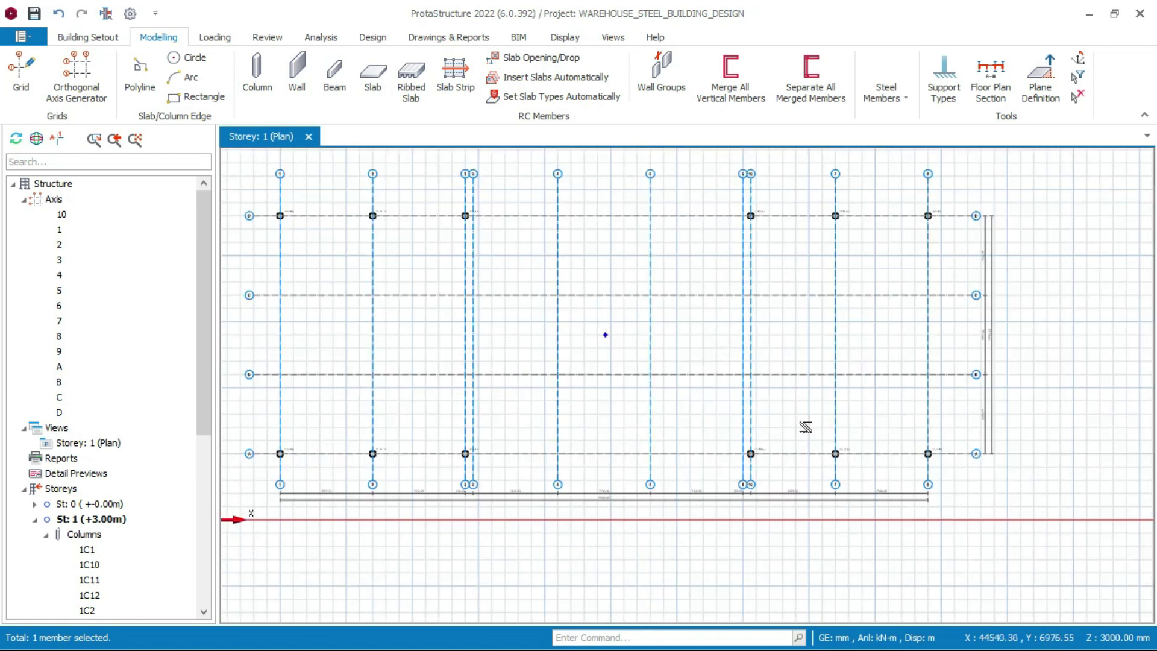
Start a 250 mm thick wall and place its first segment along axis D from axis 9 to axis 4
{"action": "scroll", "coordinate": [679, 330], "scroll_direction": "up", "scroll_amount": 3}
{"action": "scroll", "coordinate": [540, 302], "scroll_direction": "down", "scroll_amount": 2}
{"action": "scroll", "coordinate": [464, 269], "scroll_direction": "up", "scroll_amount": 5}
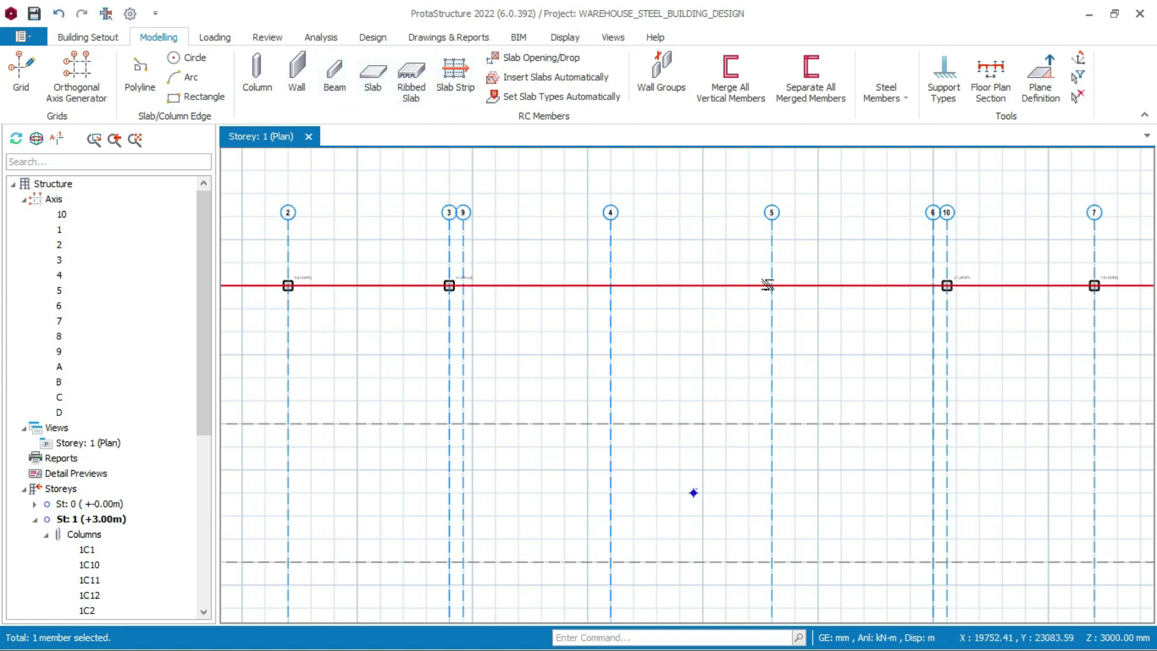
{"action": "left_click", "coordinate": [289, 68]}
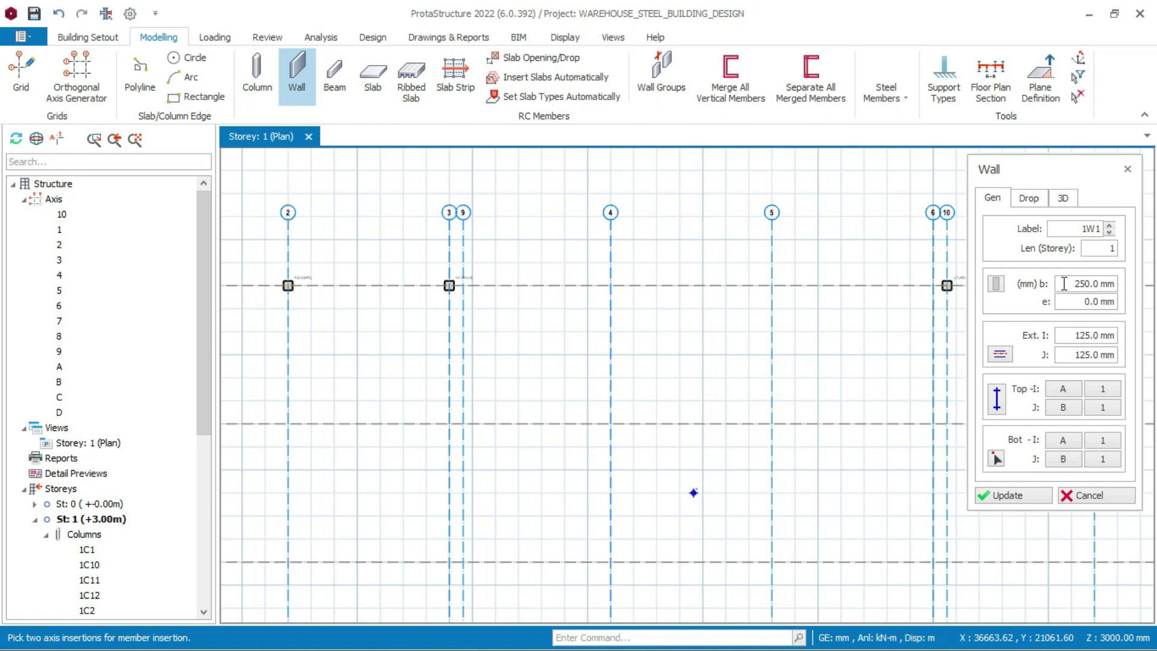
{"action": "scroll", "coordinate": [567, 267], "scroll_direction": "up", "scroll_amount": 1}
{"action": "middle_click_drag", "start_coordinate": [588, 261], "coordinate": [393, 277]}
{"action": "scroll", "coordinate": [412, 298], "scroll_direction": "down", "scroll_amount": 1}
{"action": "scroll", "coordinate": [286, 304], "scroll_direction": "up", "scroll_amount": 1}
{"action": "scroll", "coordinate": [364, 347], "scroll_direction": "down", "scroll_amount": 1}
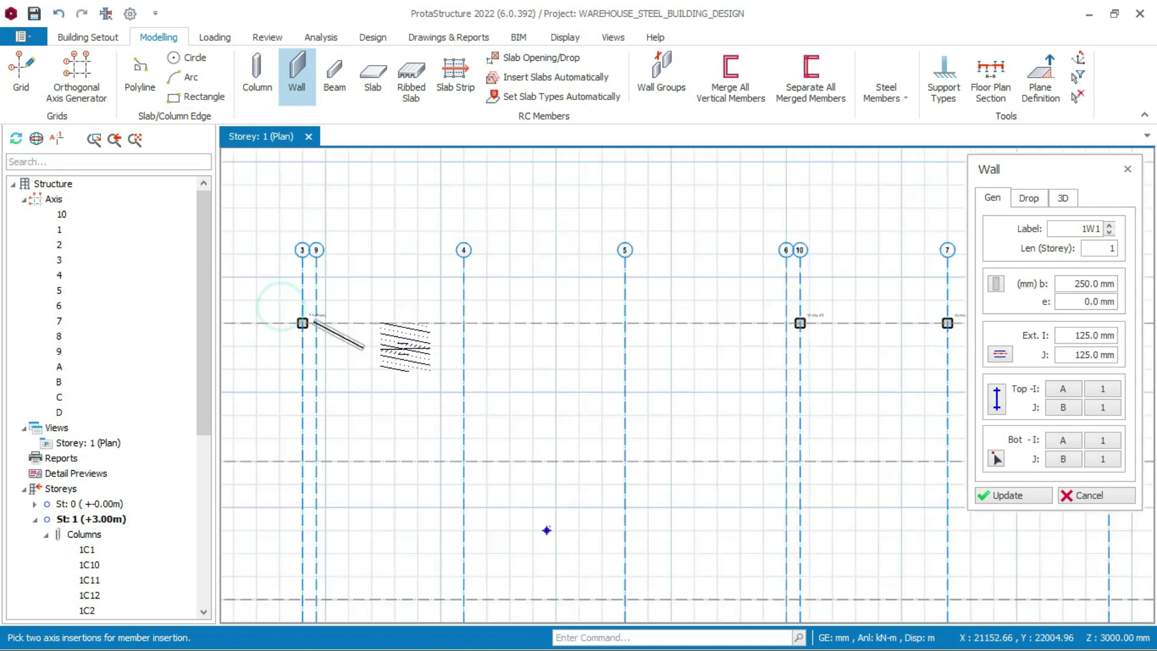
{"action": "scroll", "coordinate": [746, 327], "scroll_direction": "up", "scroll_amount": 1}
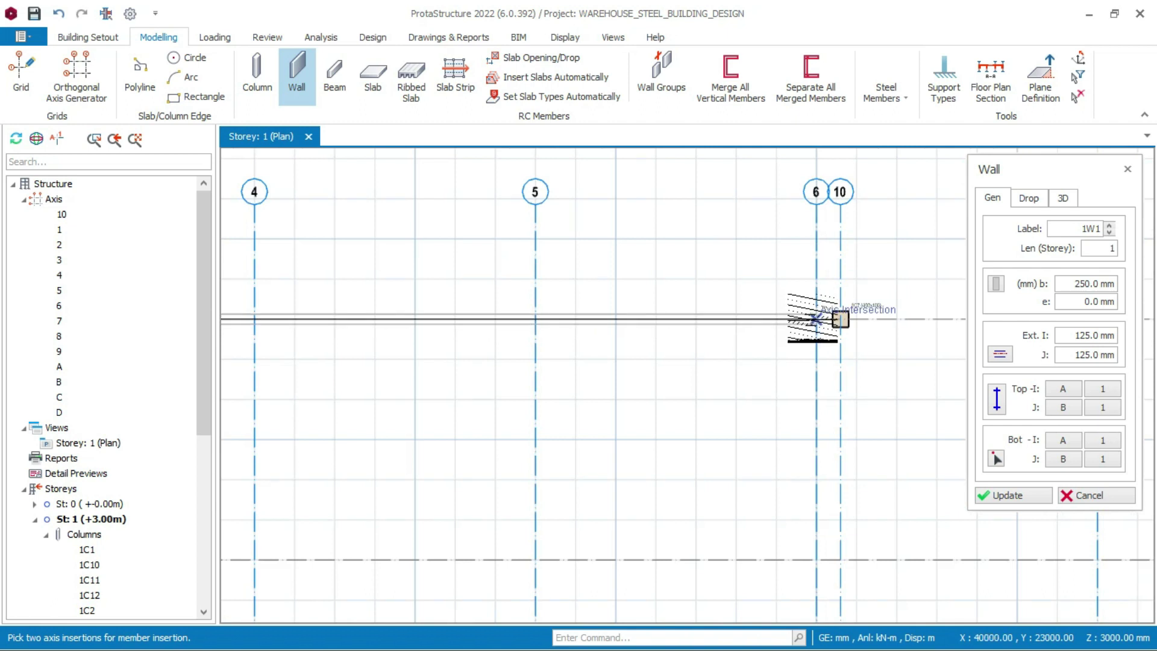
{"action": "scroll", "coordinate": [630, 328], "scroll_direction": "down", "scroll_amount": 1}
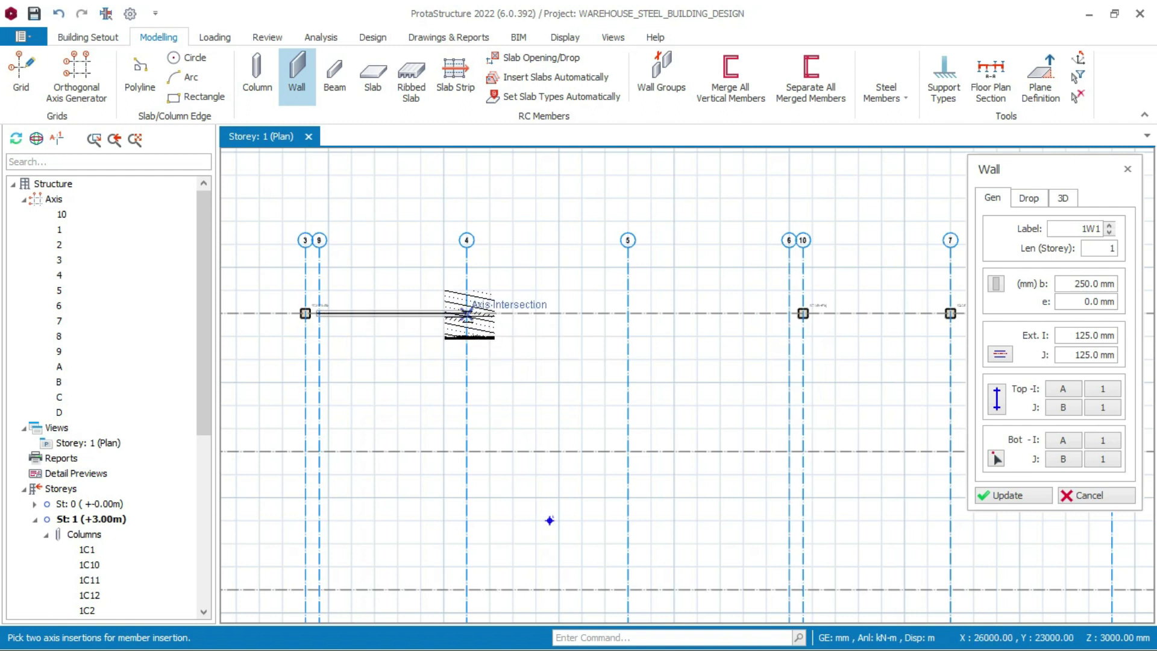
{"action": "left_click", "coordinate": [466, 313]}
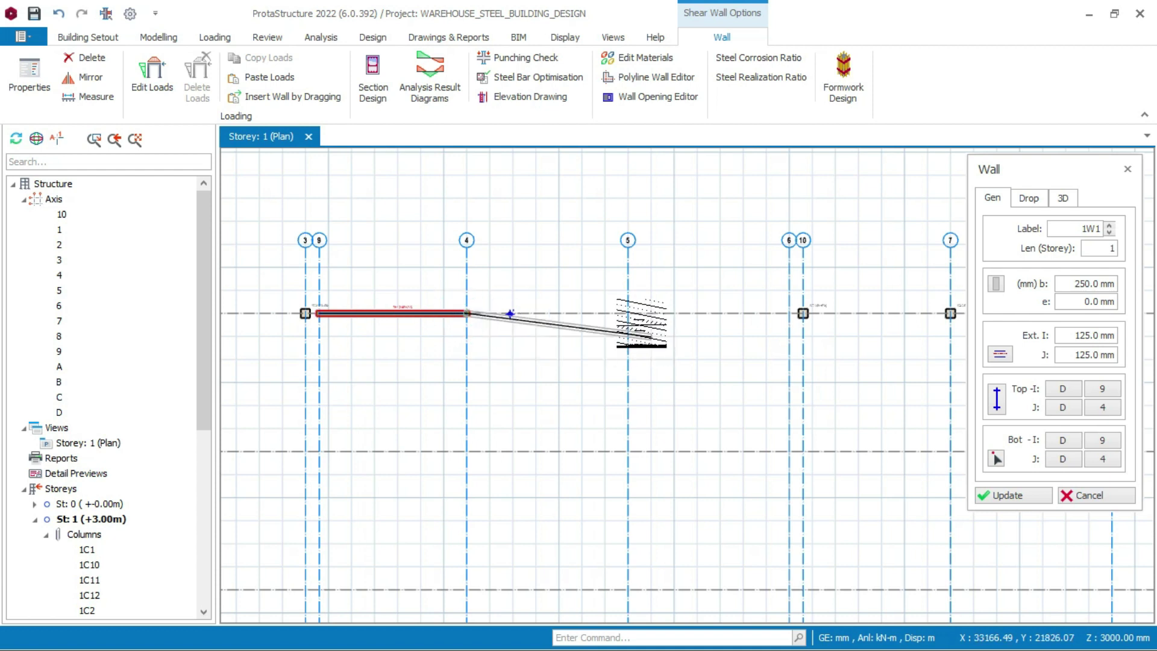
Continue the wall along axis D with segments between axes 4 and 5 and between axes 5 and 6
{"action": "left_click", "coordinate": [628, 314]}
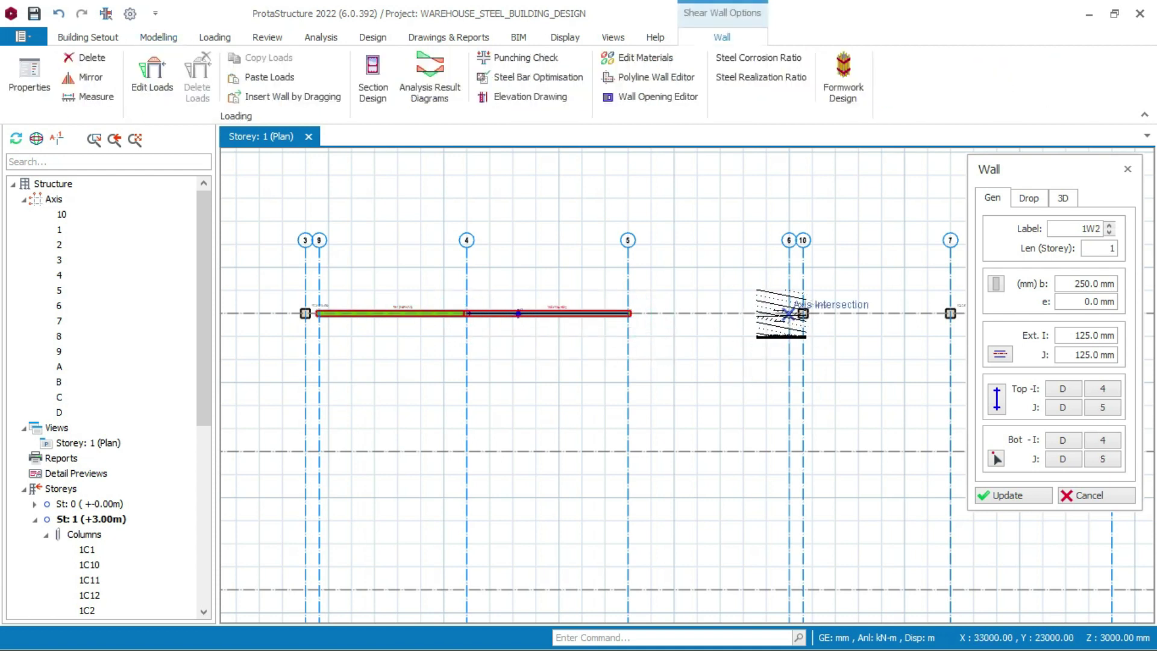
{"action": "left_click", "coordinate": [789, 314]}
{"action": "left_click", "coordinate": [628, 313]}
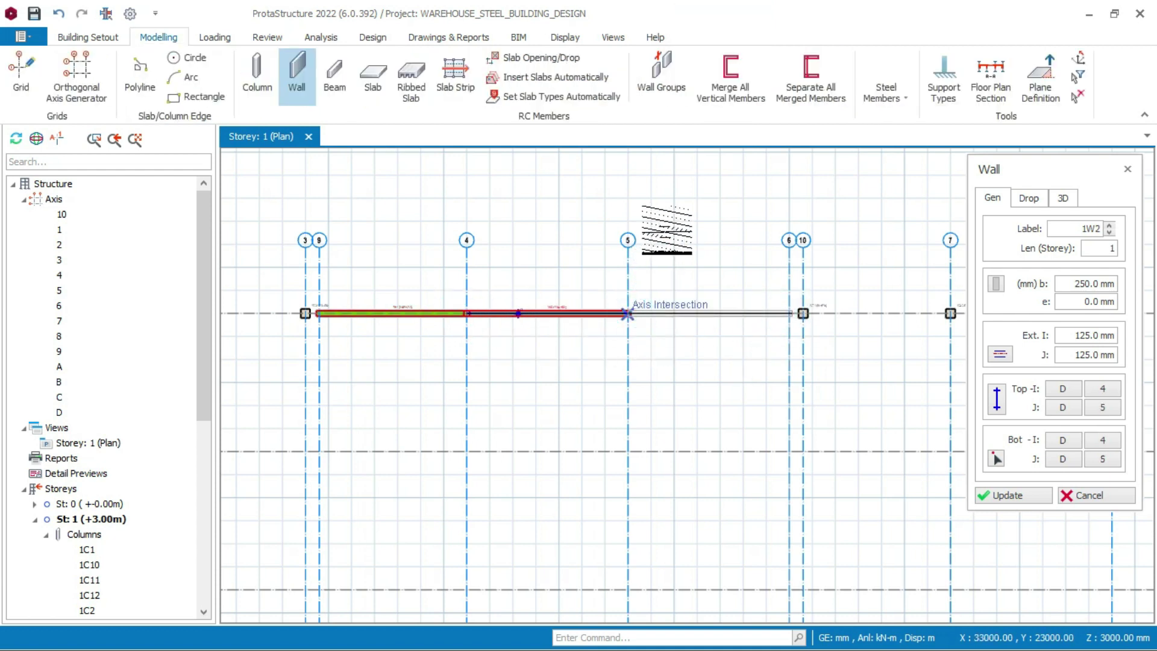
Place a 250 mm thick wall segment along axis A from axis 9 to axis 4
{"action": "scroll", "coordinate": [671, 227], "scroll_direction": "down", "scroll_amount": 3}
{"action": "scroll", "coordinate": [671, 227], "scroll_direction": "down", "scroll_amount": 1}
{"action": "scroll", "coordinate": [594, 463], "scroll_direction": "up", "scroll_amount": 3}
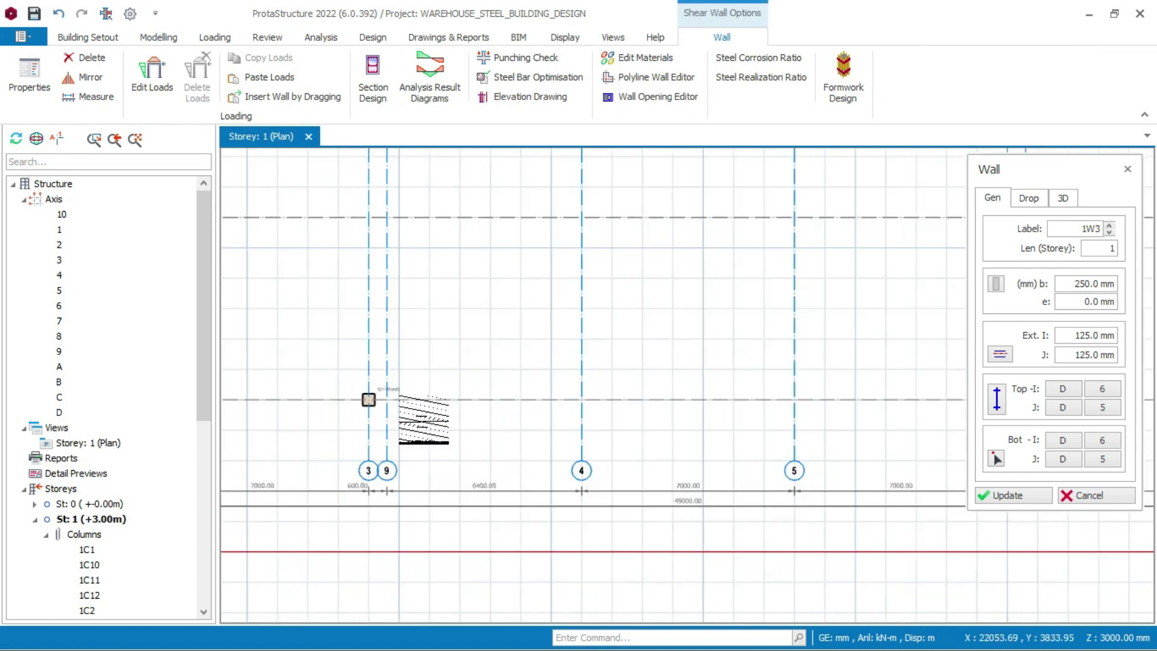
{"action": "left_click", "coordinate": [386, 399]}
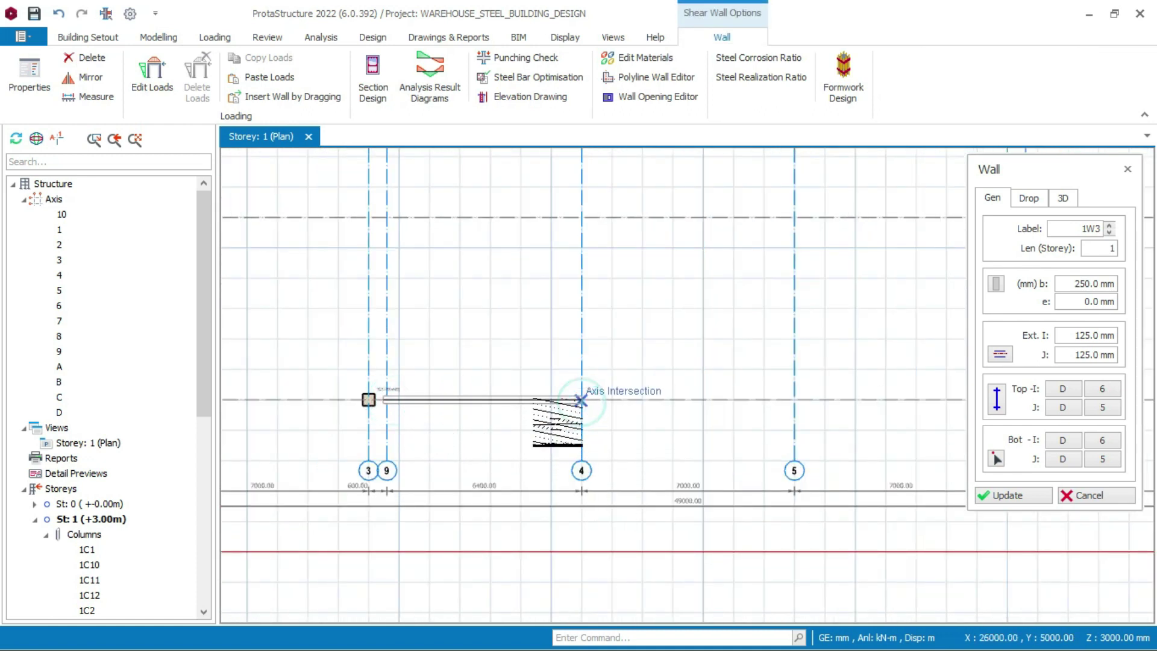
{"action": "left_click", "coordinate": [580, 399]}
Continue the wall along axis A with segments from axis 4 to axis 5 and from axis 5 to axis 6
{"action": "scroll", "coordinate": [580, 399], "scroll_direction": "up", "scroll_amount": 2}
{"action": "scroll", "coordinate": [432, 474], "scroll_direction": "down", "scroll_amount": 2}
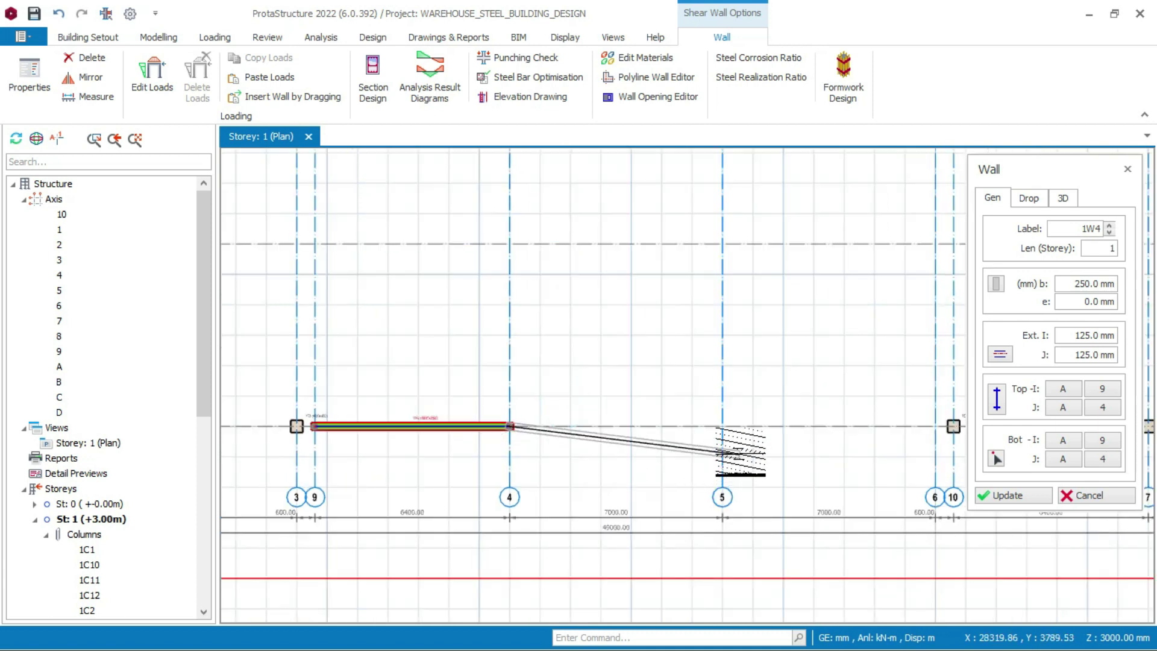
{"action": "scroll", "coordinate": [718, 420], "scroll_direction": "up", "scroll_amount": 1}
{"action": "left_click", "coordinate": [718, 420]}
{"action": "scroll", "coordinate": [749, 438], "scroll_direction": "down", "scroll_amount": 3}
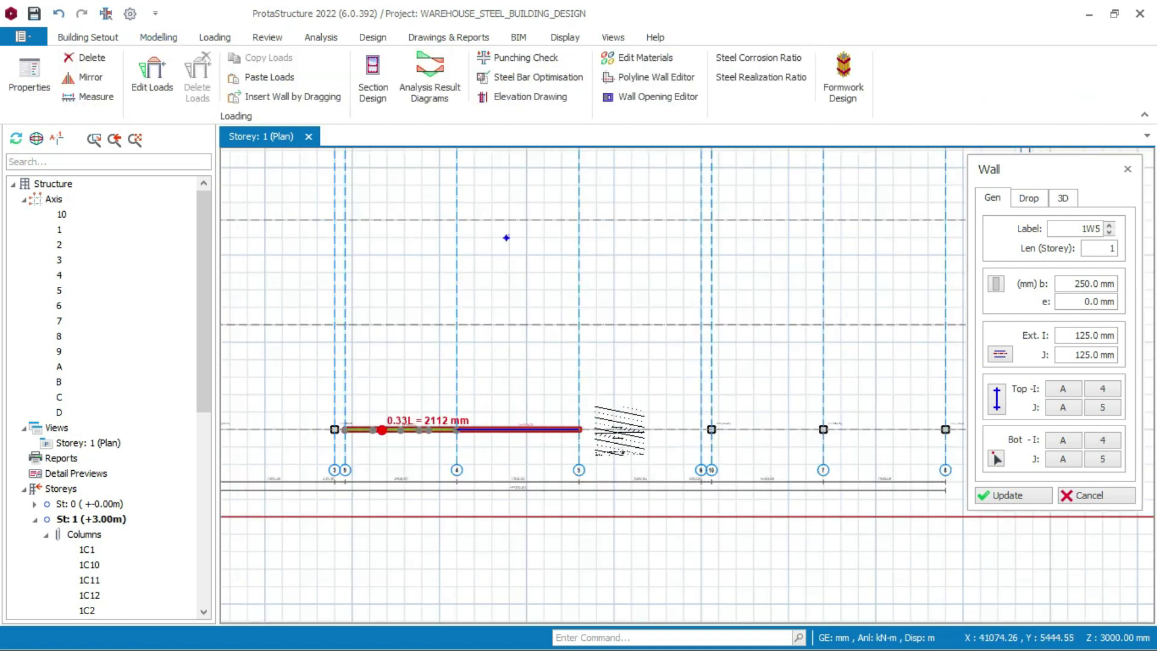
{"action": "scroll", "coordinate": [779, 429], "scroll_direction": "up", "scroll_amount": 2}
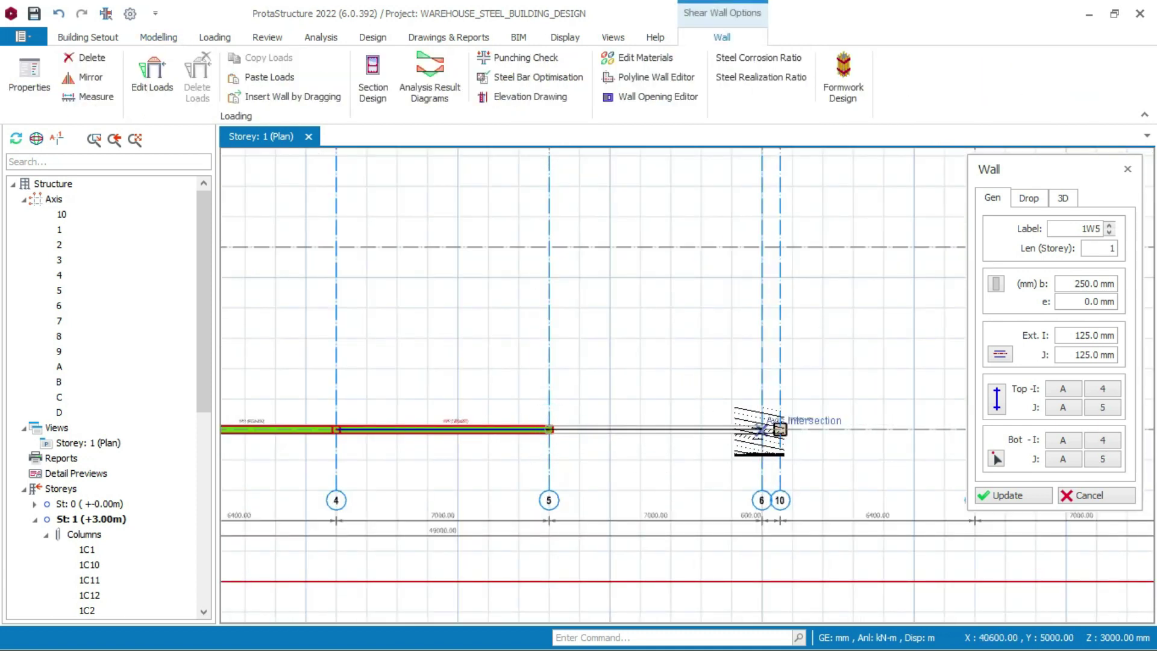
{"action": "left_click", "coordinate": [758, 429]}
{"action": "scroll", "coordinate": [606, 328], "scroll_direction": "down", "scroll_amount": 4}
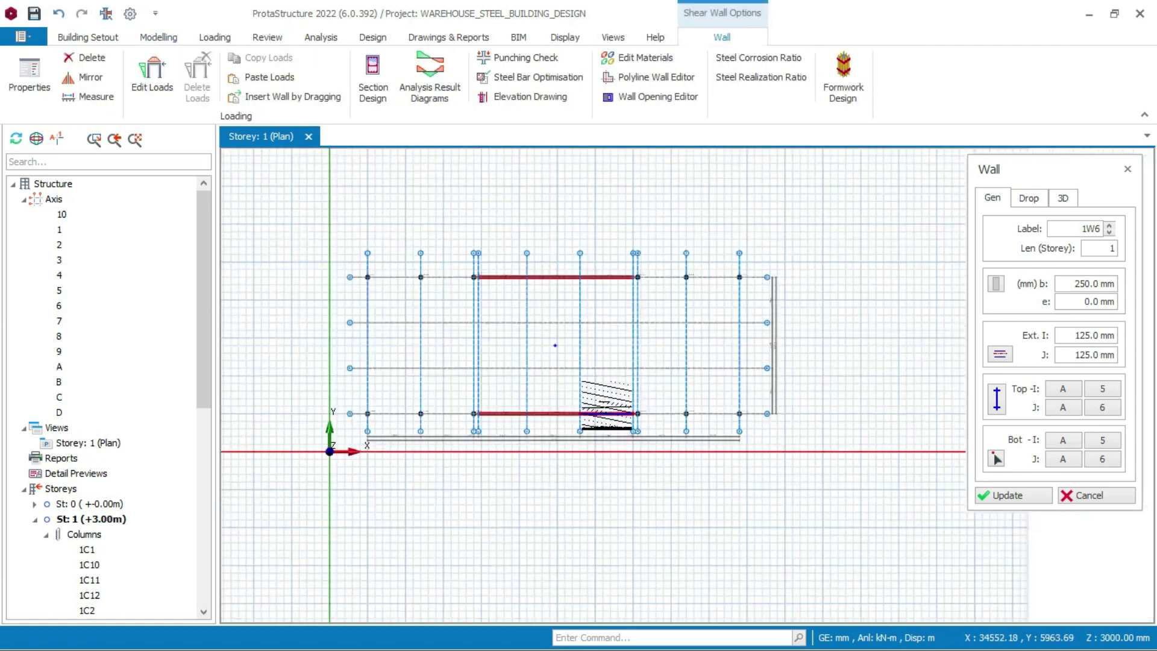
{"action": "scroll", "coordinate": [587, 315], "scroll_direction": "up", "scroll_amount": 2}
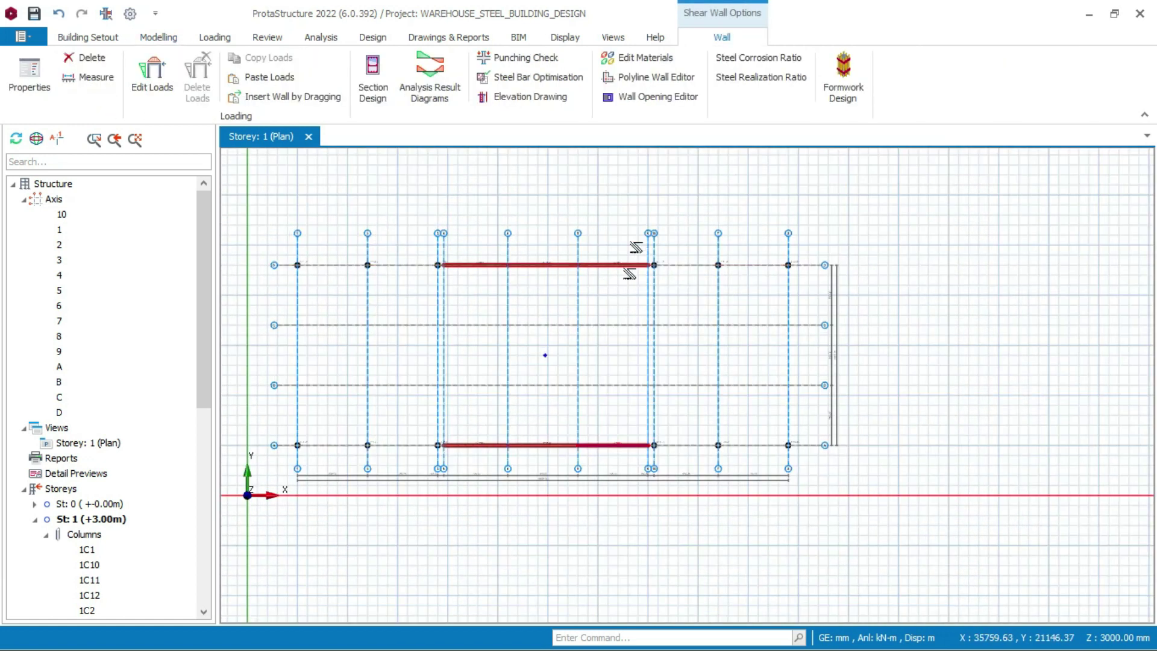
{"action": "left_click", "coordinate": [99, 40]}
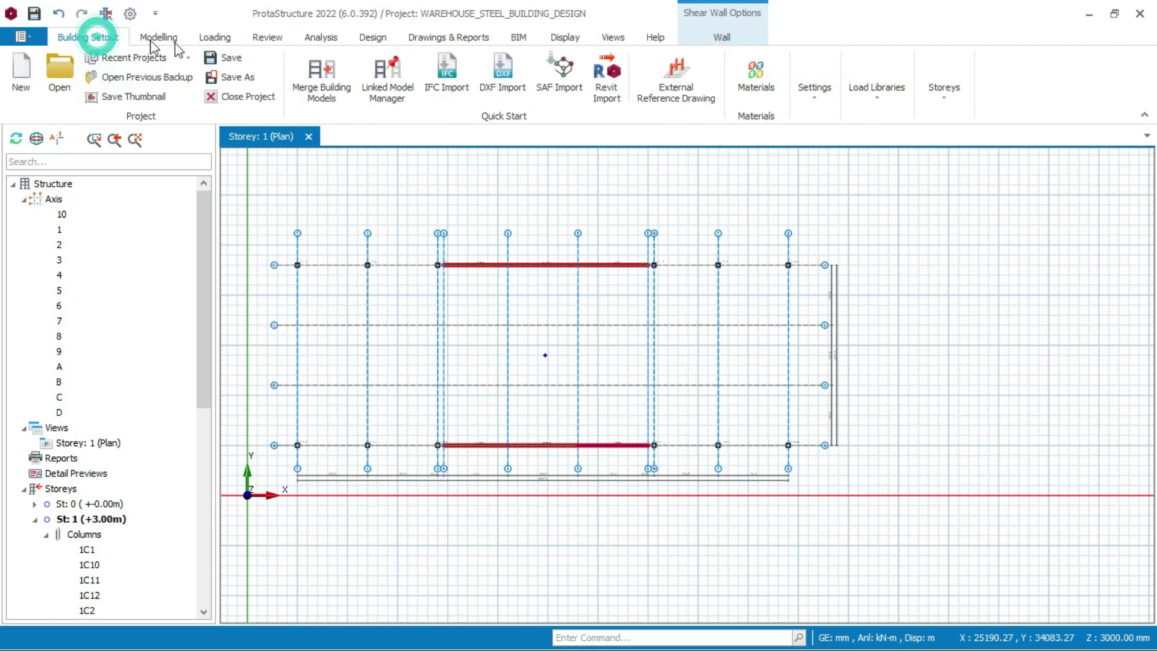
Edit the storey settings and set the height of storey 1 to 900 mm
{"action": "left_click", "coordinate": [949, 99]}
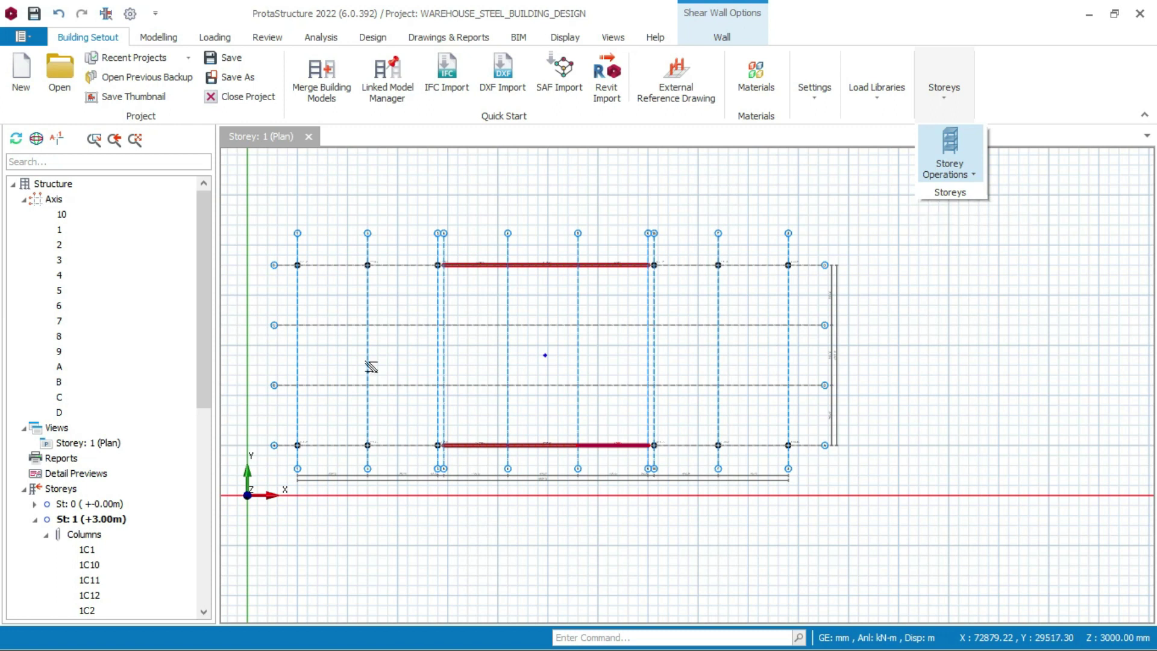
{"action": "left_click", "coordinate": [966, 154]}
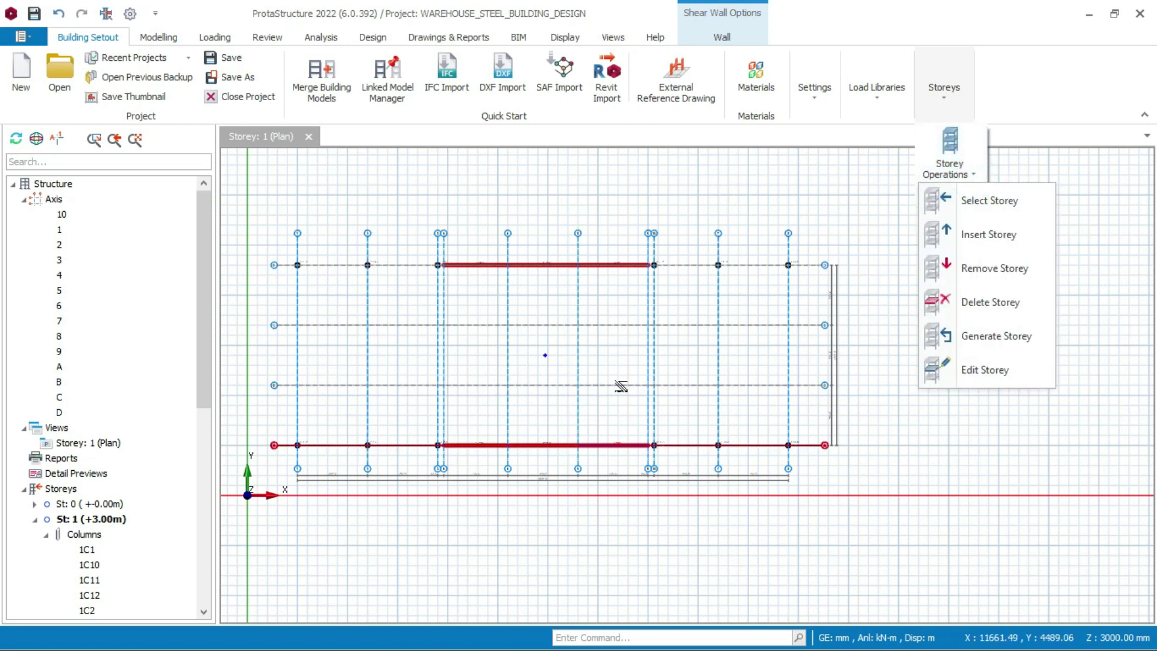
{"action": "left_click", "coordinate": [1024, 372]}
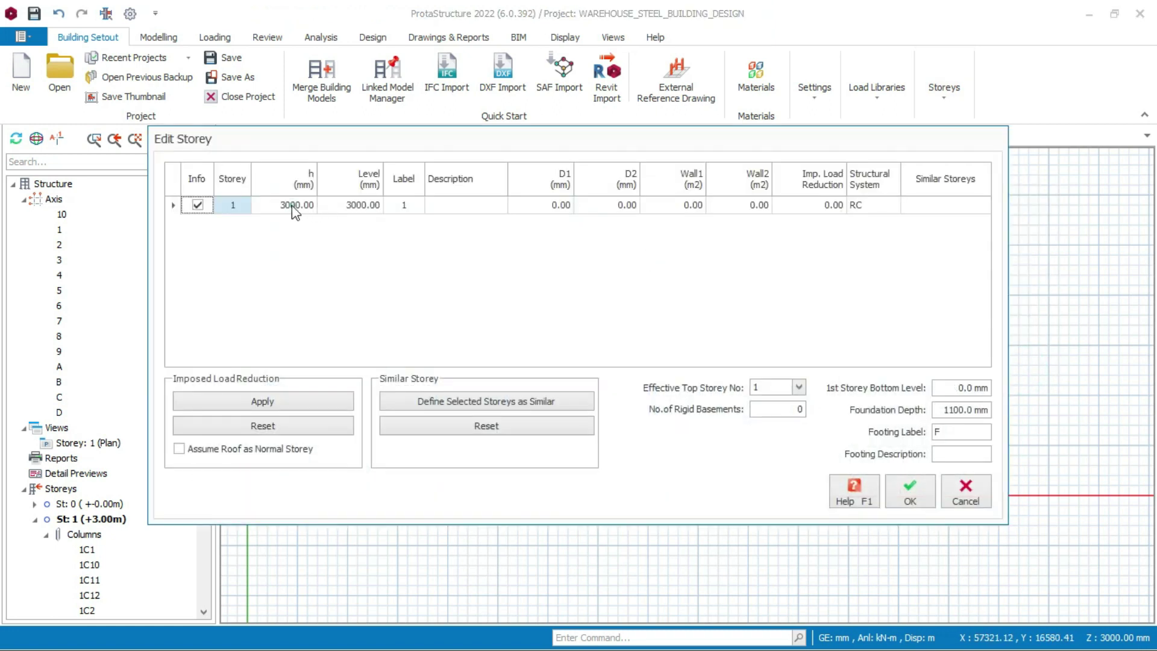
{"action": "left_click", "coordinate": [295, 205]}
{"action": "type", "text": "90"}
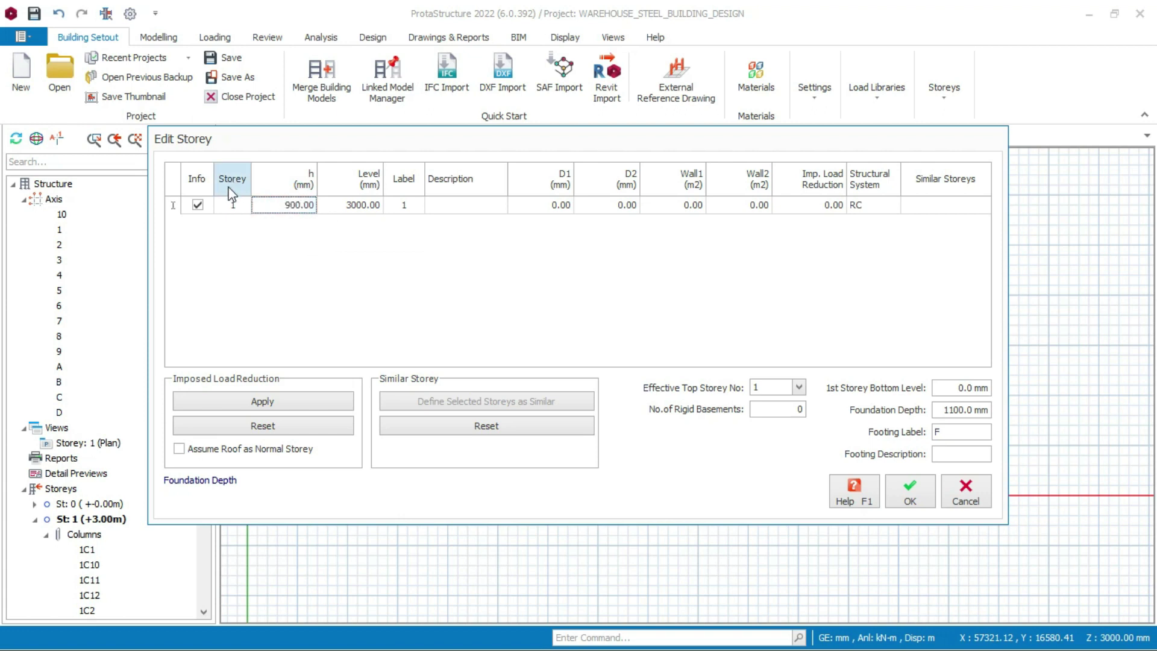
{"action": "left_click", "coordinate": [910, 500]}
{"action": "left_click", "coordinate": [658, 390]}
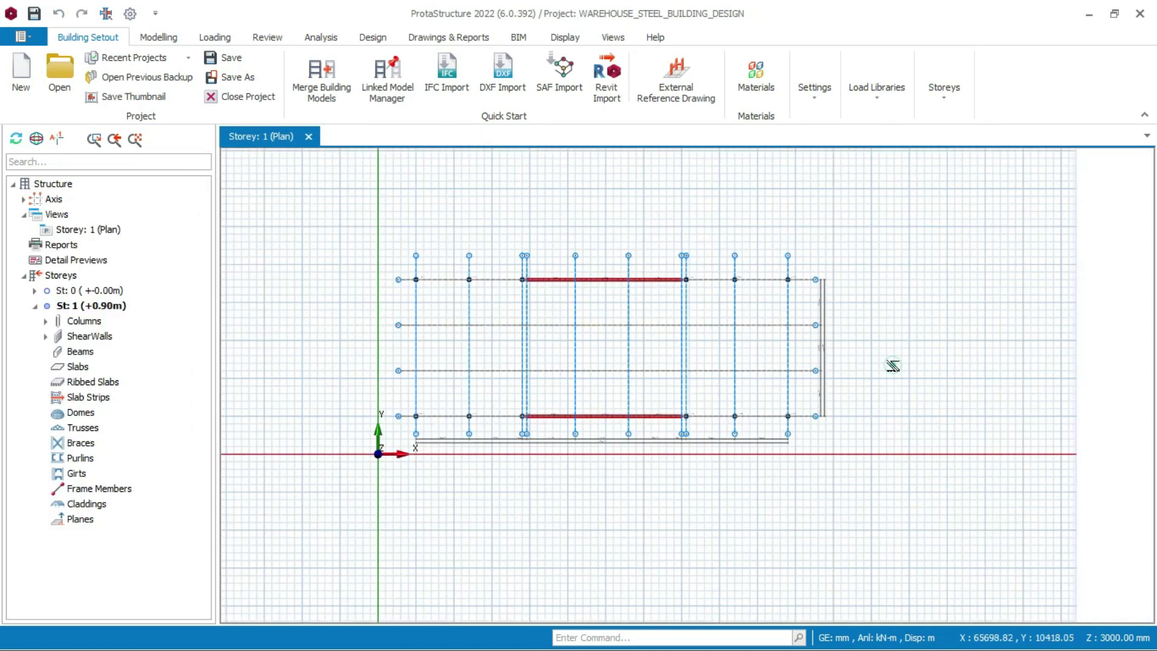
Open a 3D view of storey 1 and examine the shortened columns and walls
{"action": "left_click", "coordinate": [56, 215]}
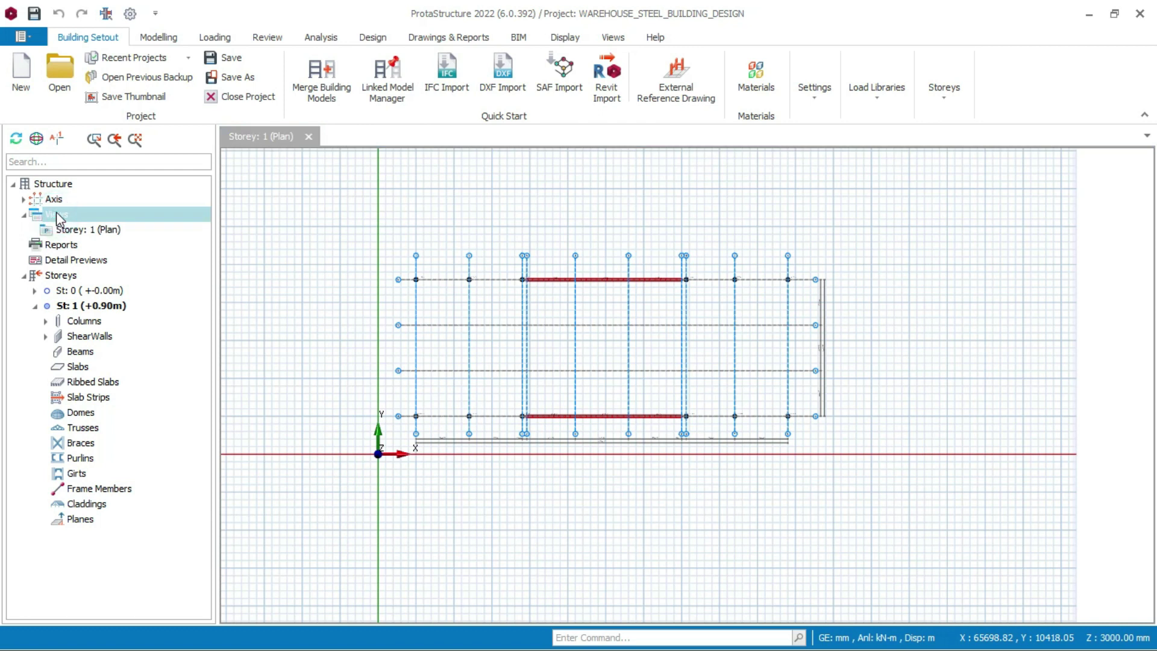
{"action": "right_click", "coordinate": [57, 215]}
{"action": "left_click", "coordinate": [106, 244]}
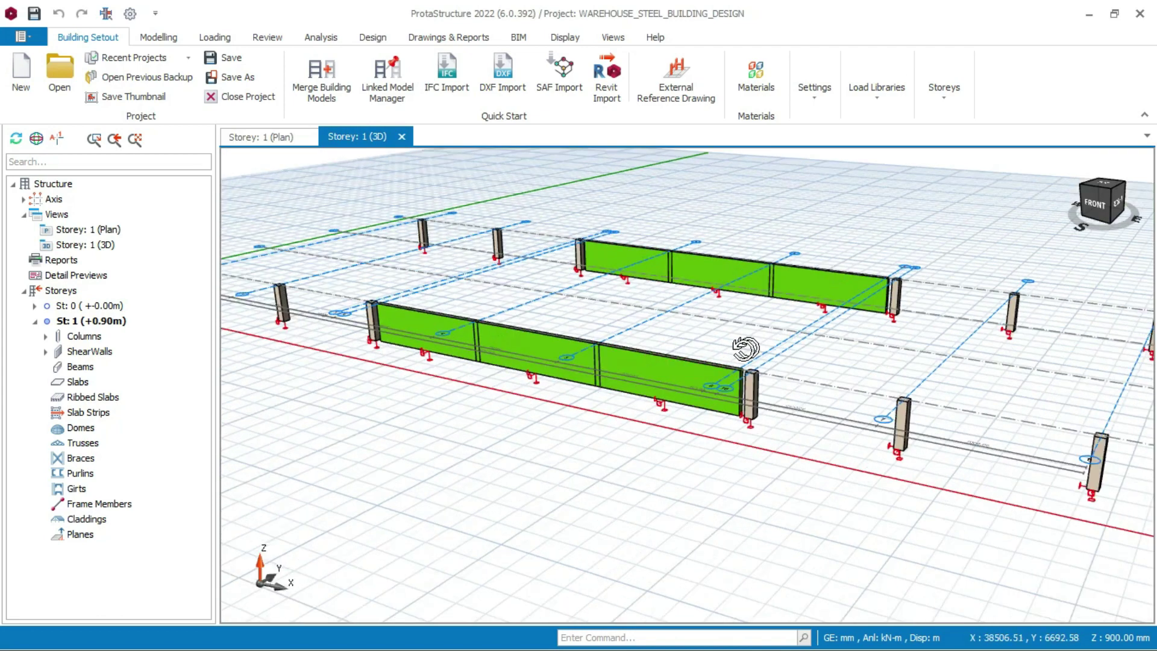
{"action": "mouse_move", "coordinate": [745, 348]}
{"action": "middle_mouse_down"}
{"action": "mouse_move", "coordinate": [651, 315]}
{"action": "mouse_move", "coordinate": [734, 335]}
{"action": "mouse_move", "coordinate": [692, 379]}
{"action": "mouse_move", "coordinate": [748, 350]}
{"action": "mouse_move", "coordinate": [736, 320]}
{"action": "middle_mouse_up"}
{"action": "scroll", "coordinate": [799, 337], "scroll_direction": "down", "scroll_amount": 1}
{"action": "scroll", "coordinate": [1021, 401], "scroll_direction": "up", "scroll_amount": 3}
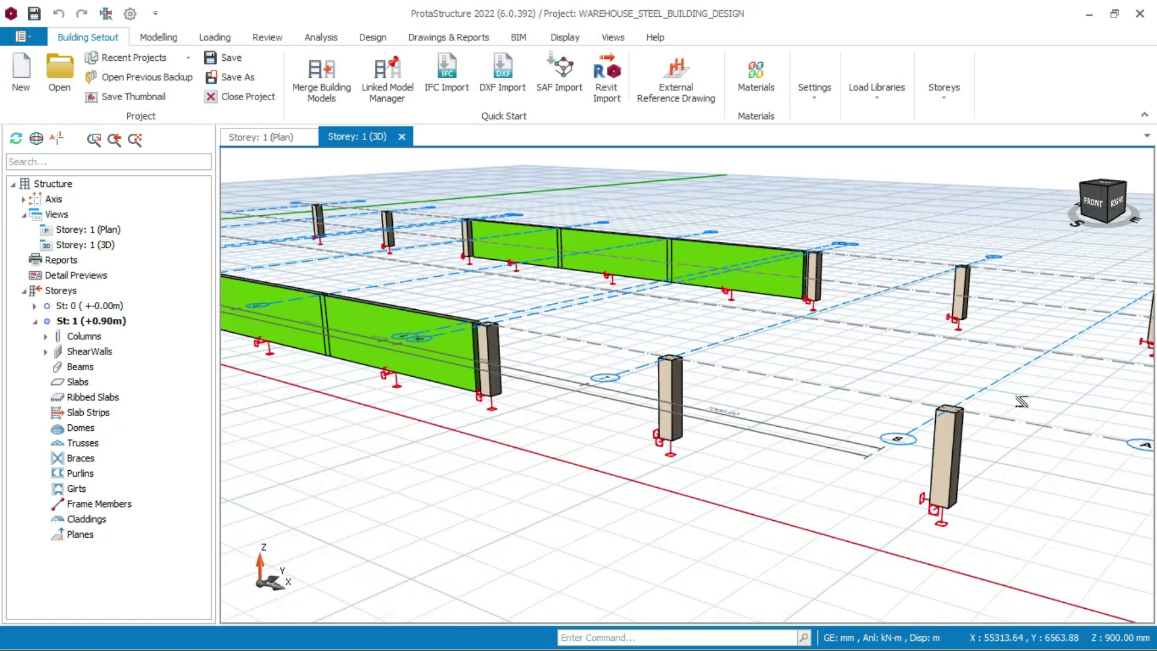
{"action": "scroll", "coordinate": [1021, 401], "scroll_direction": "up", "scroll_amount": 4}
{"action": "middle_click_drag", "start_coordinate": [958, 402], "coordinate": [851, 459]}
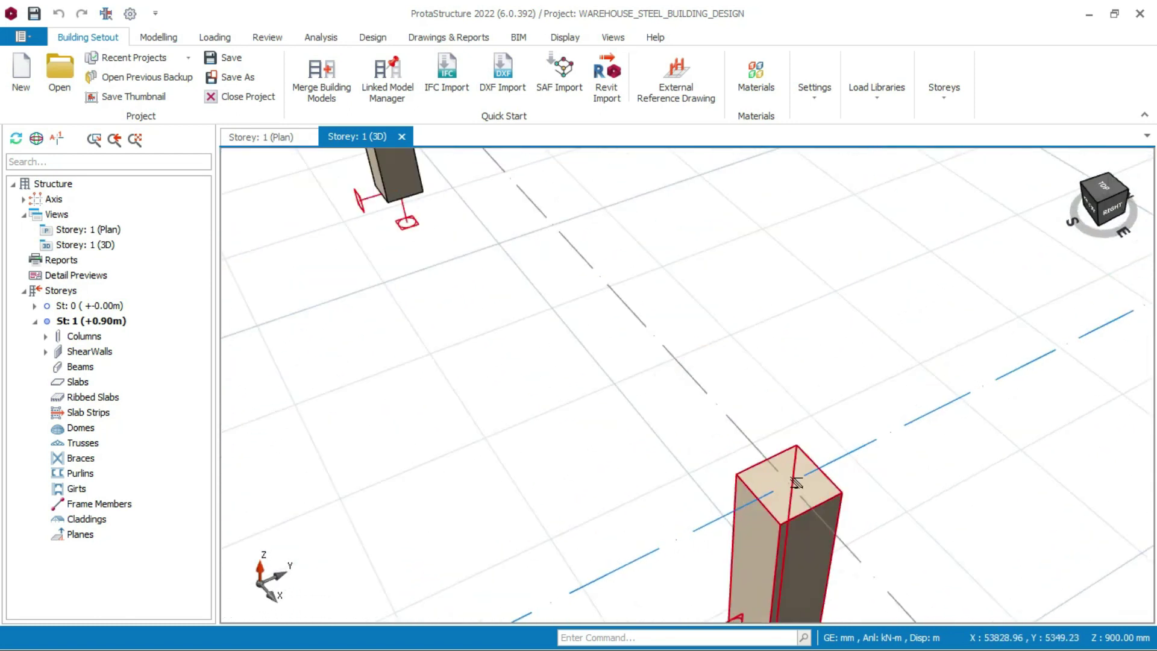
{"action": "middle_click_drag", "start_coordinate": [761, 465], "coordinate": [637, 387]}
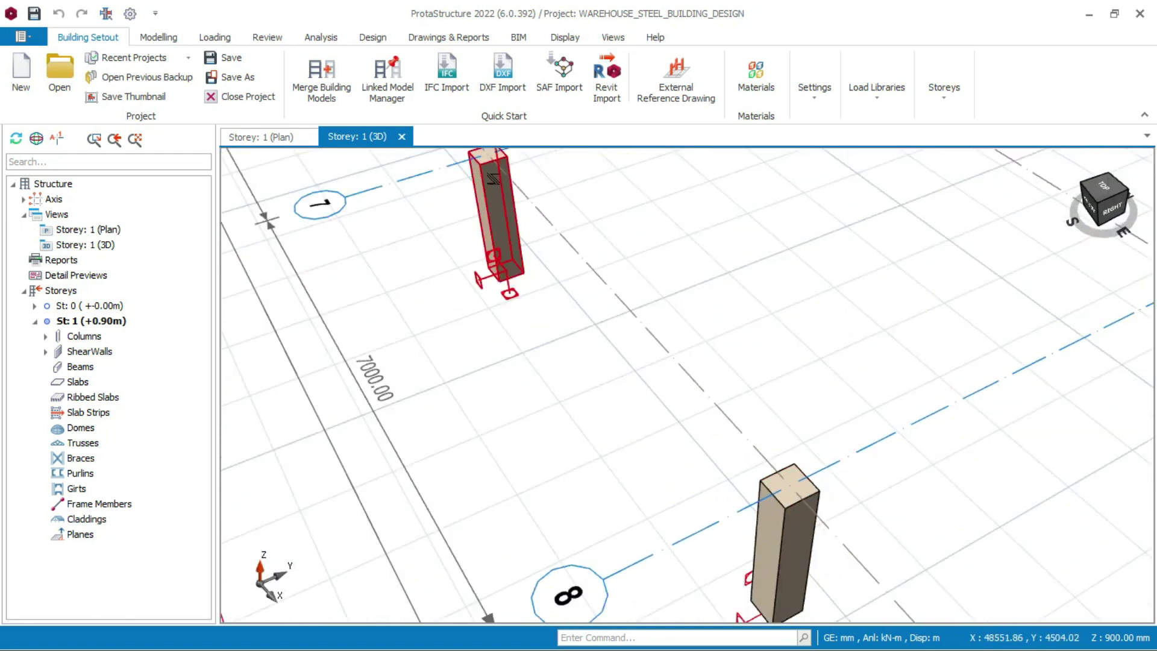
{"action": "scroll", "coordinate": [710, 293], "scroll_direction": "down", "scroll_amount": 3}
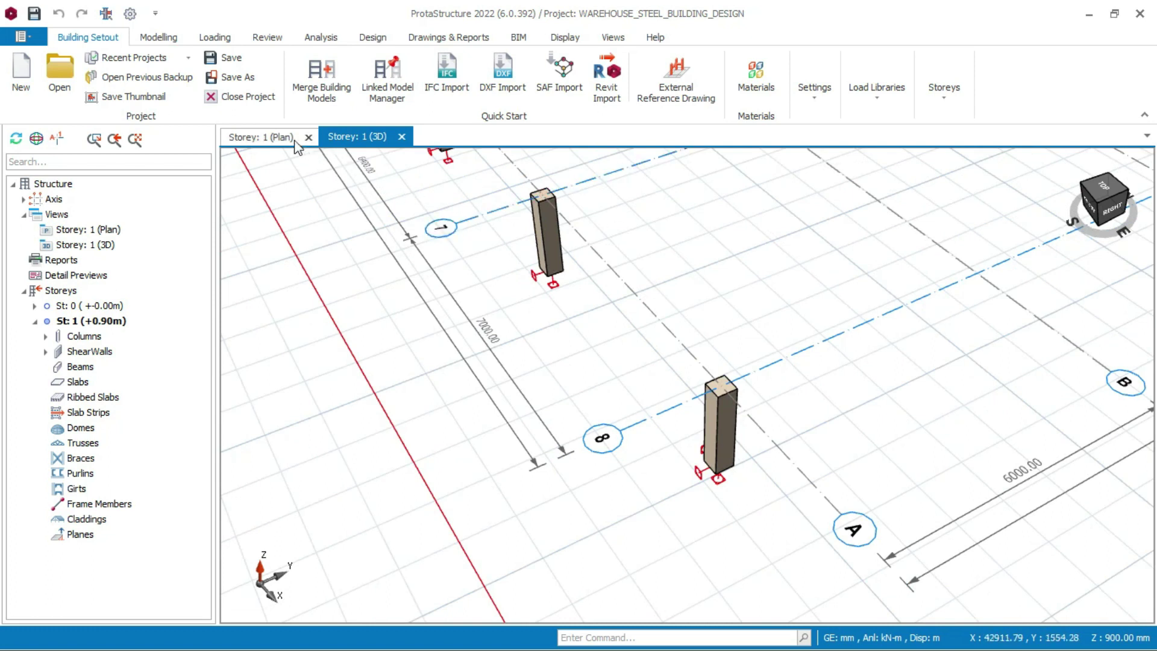
Return to the storey 1 plan and examine the column and wall layout along axes A and D
{"action": "left_click", "coordinate": [269, 138]}
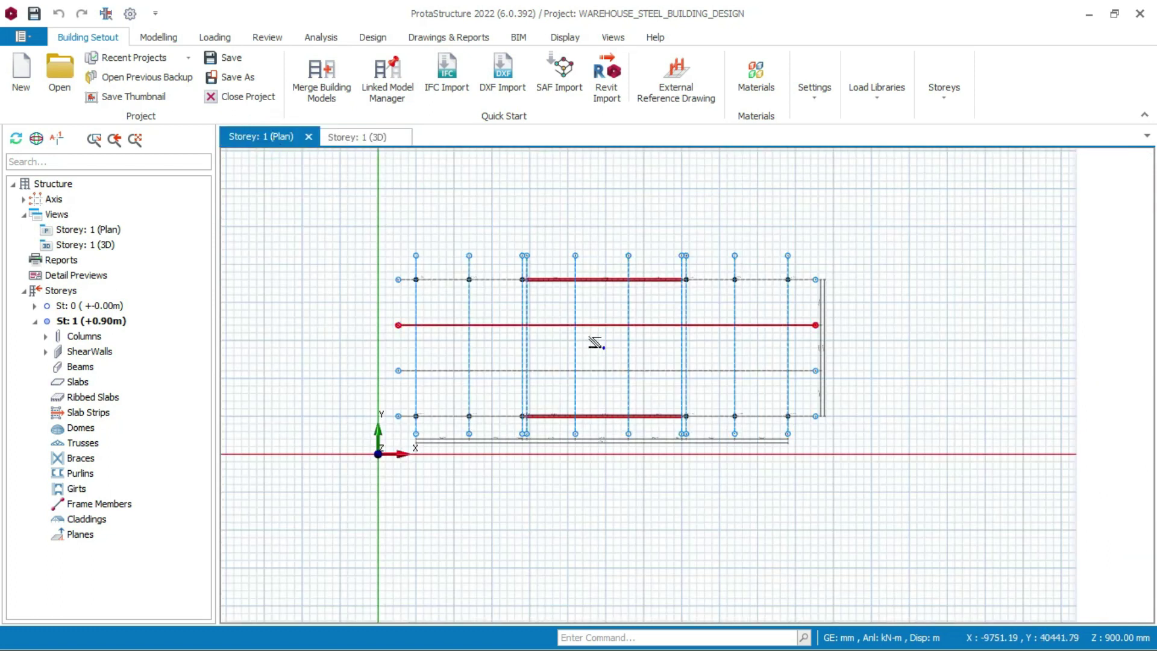
{"action": "scroll", "coordinate": [467, 269], "scroll_direction": "up", "scroll_amount": 4}
{"action": "middle_click_drag", "start_coordinate": [434, 263], "coordinate": [598, 281]}
{"action": "scroll", "coordinate": [574, 273], "scroll_direction": "down", "scroll_amount": 2}
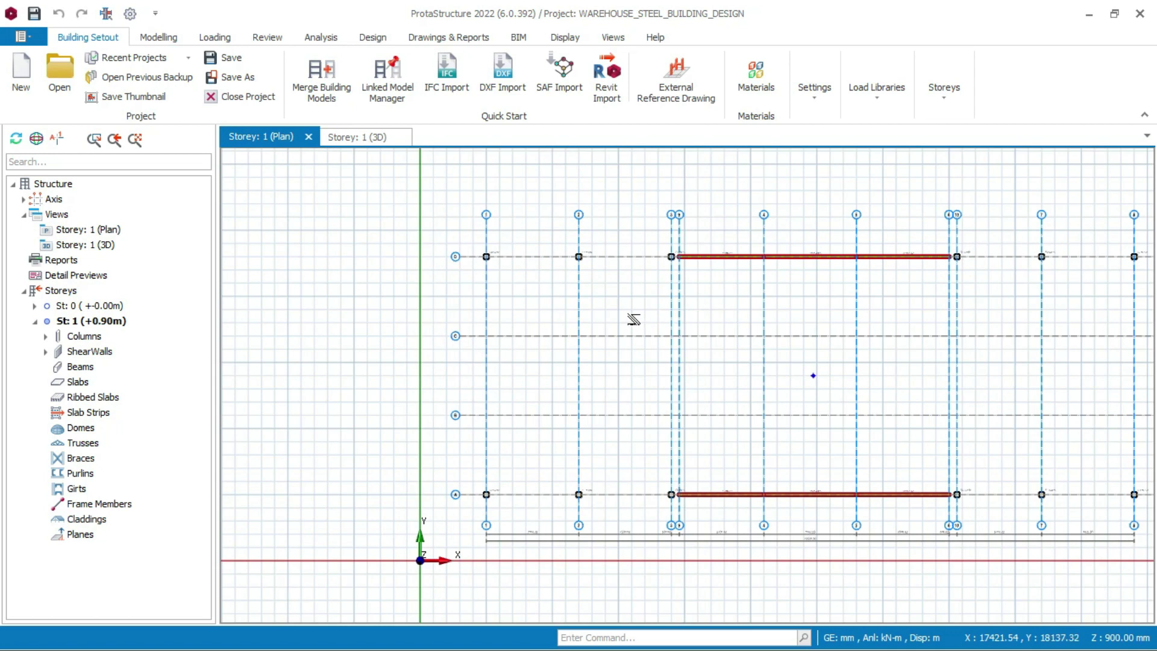
{"action": "scroll", "coordinate": [632, 316], "scroll_direction": "up", "scroll_amount": 2}
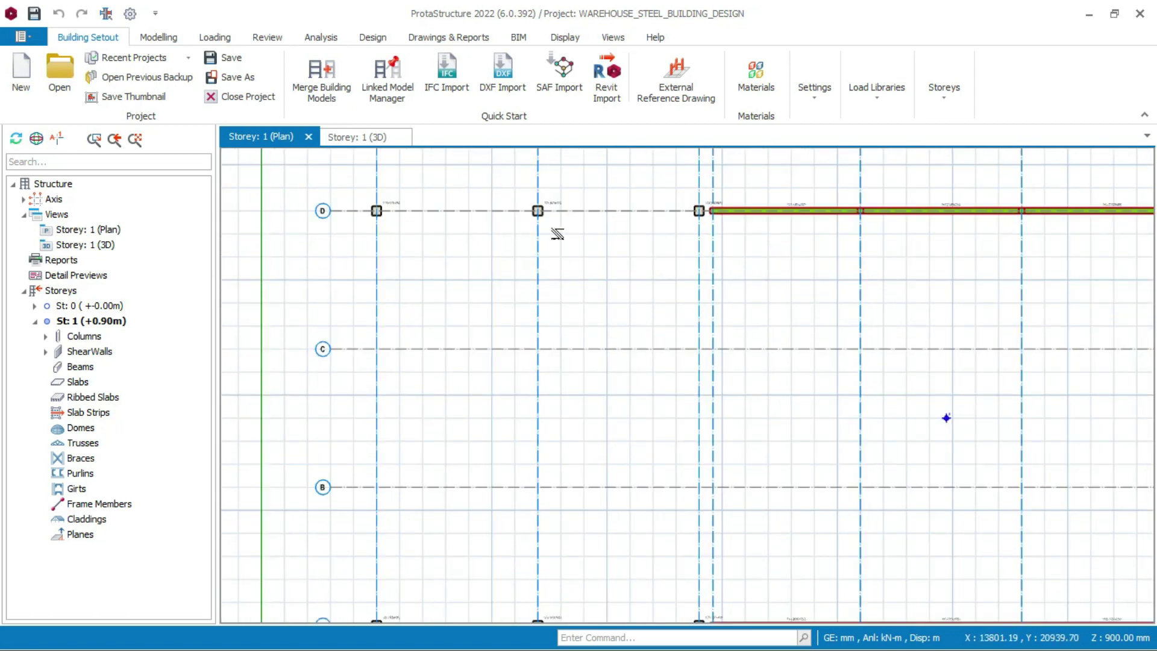
{"action": "scroll", "coordinate": [433, 249], "scroll_direction": "down", "scroll_amount": 2}
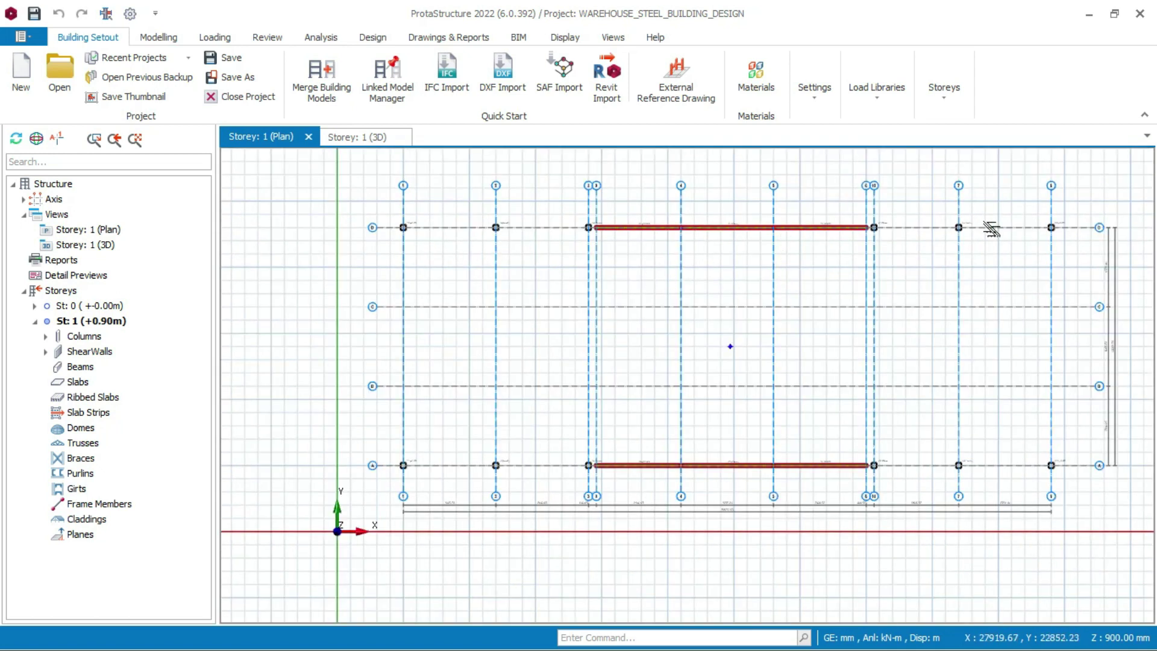
{"action": "scroll", "coordinate": [693, 231], "scroll_direction": "up", "scroll_amount": 2}
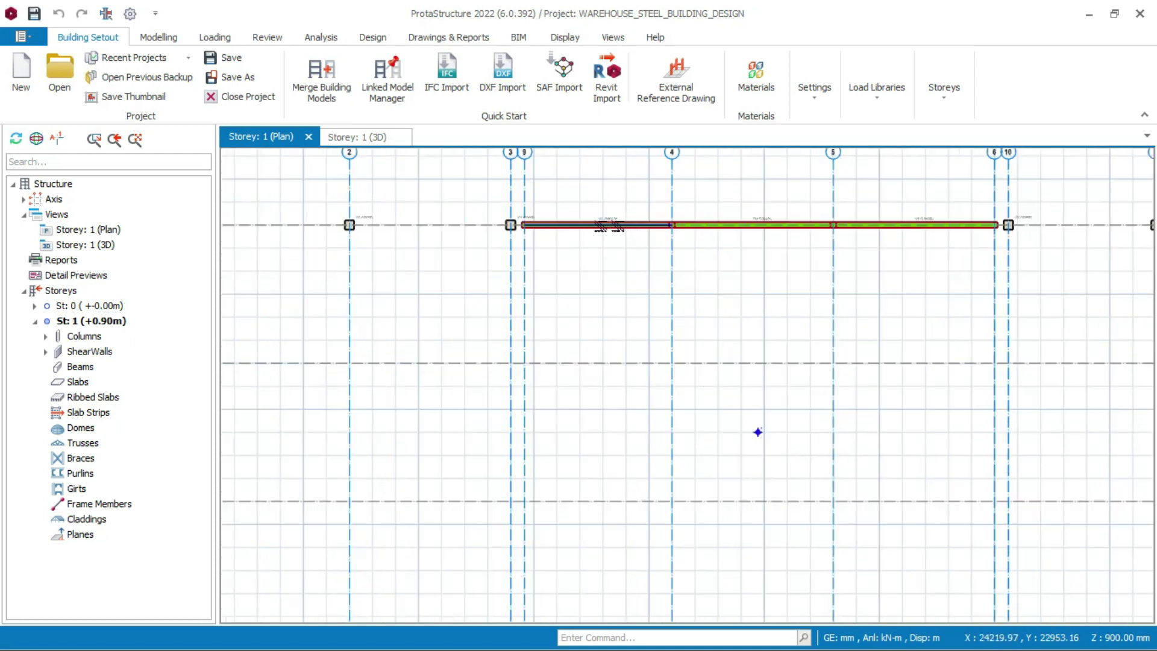
{"action": "scroll", "coordinate": [528, 211], "scroll_direction": "down", "scroll_amount": 2}
{"action": "scroll", "coordinate": [656, 271], "scroll_direction": "down", "scroll_amount": 1}
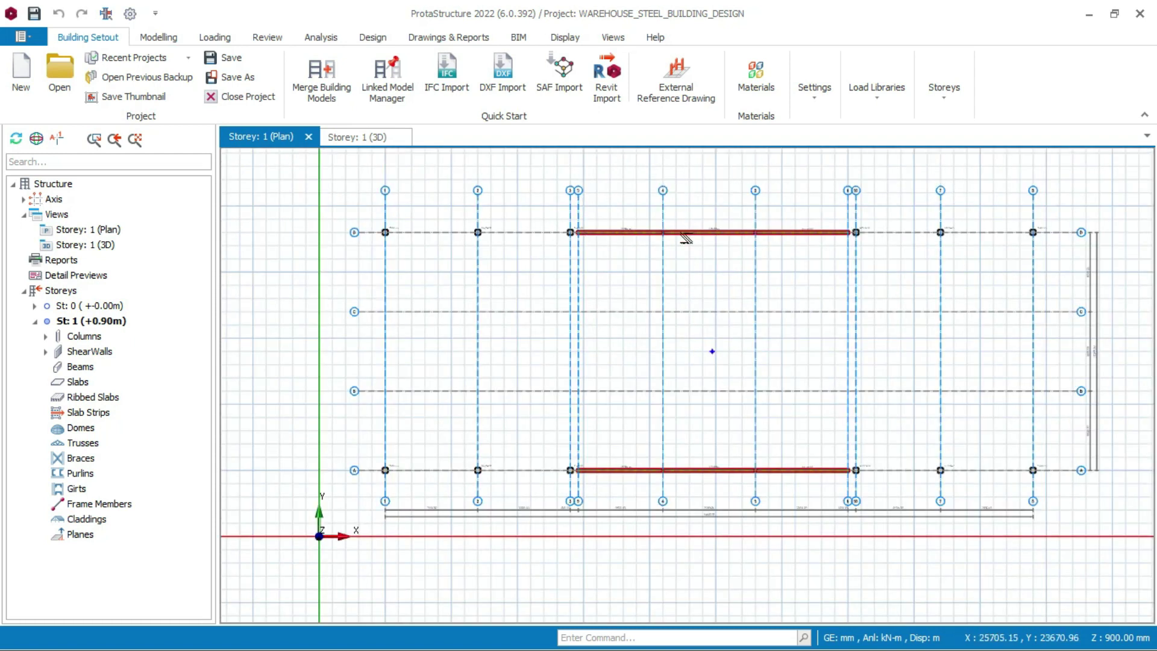
{"action": "mouse_move", "coordinate": [650, 237]}
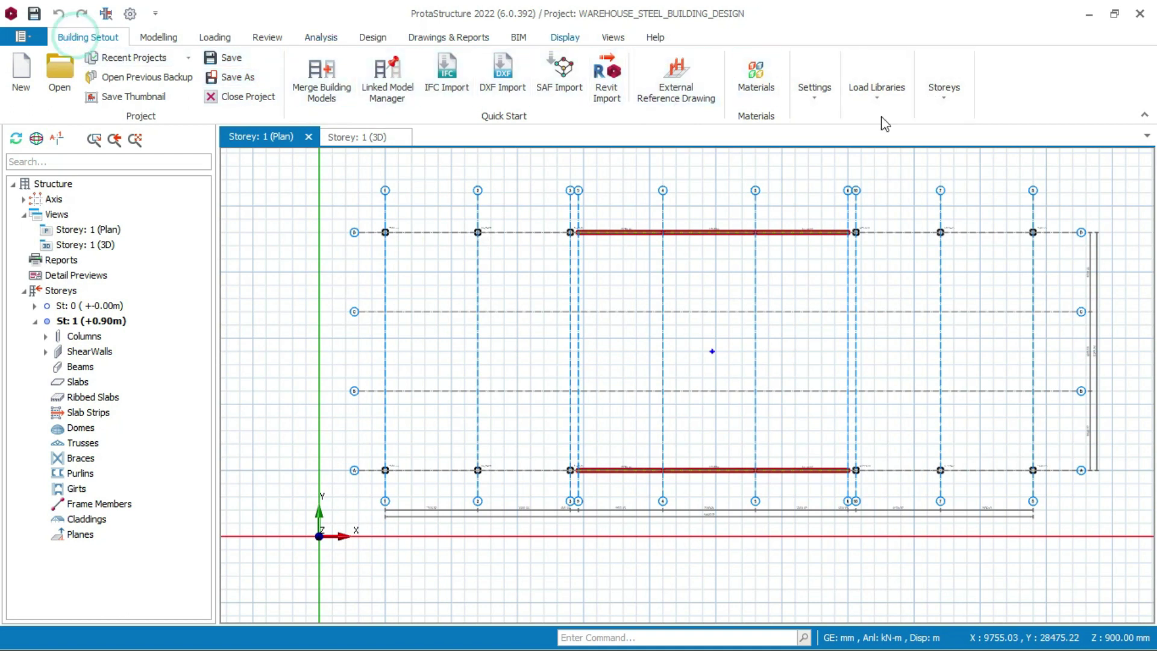
Insert storey 2 above storey 1 with a height of 3500 mm
{"action": "left_click", "coordinate": [944, 97]}
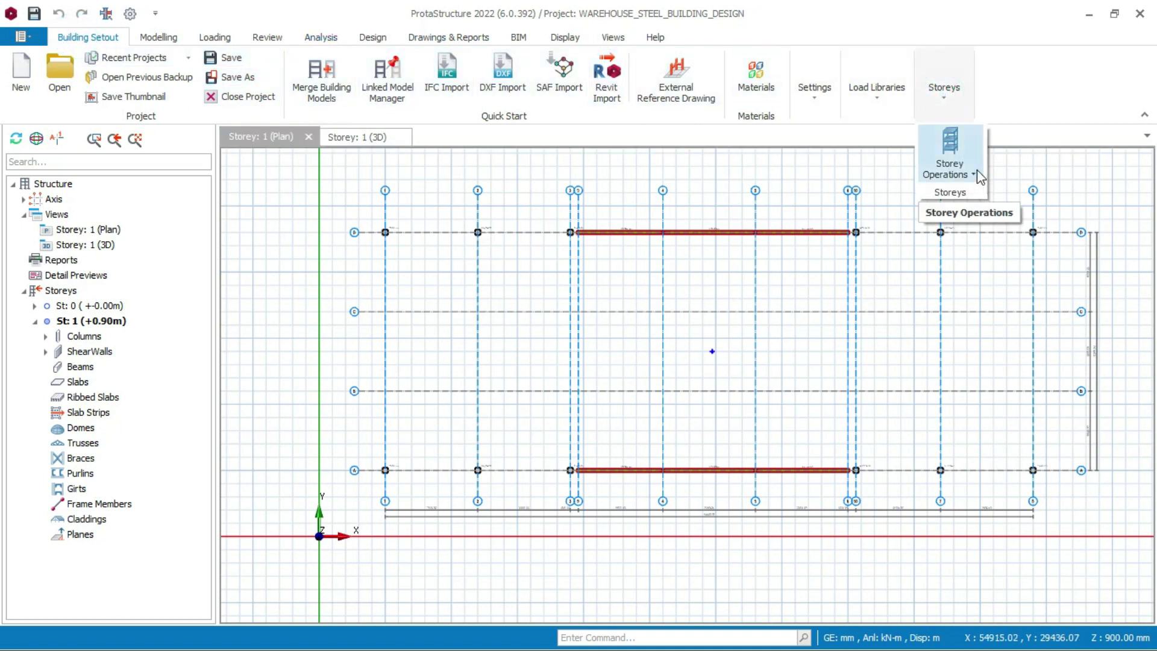
{"action": "left_click", "coordinate": [976, 169]}
{"action": "left_click", "coordinate": [979, 235]}
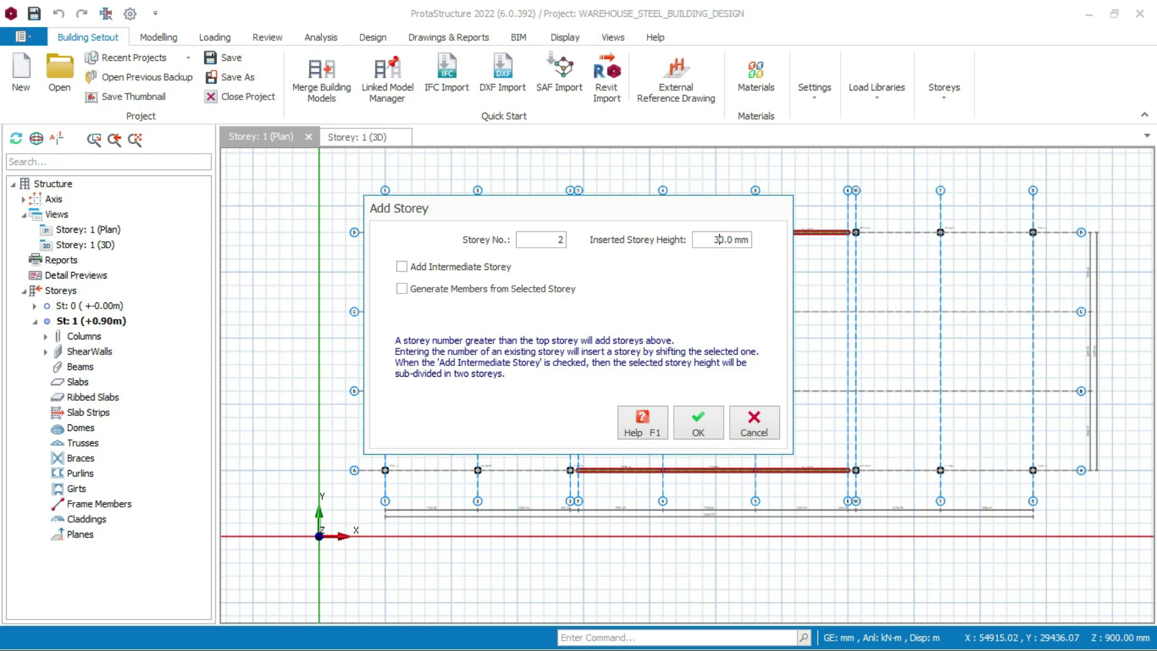
{"action": "type", "text": "0"}
{"action": "left_click", "coordinate": [704, 424]}
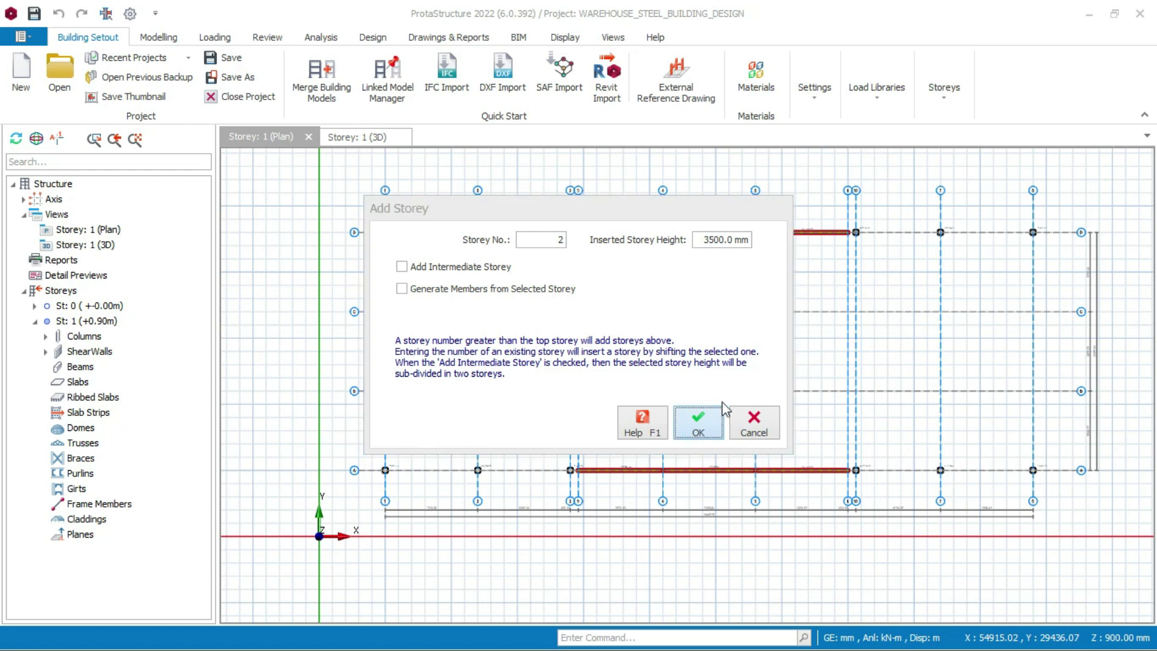
Start a steel column on storey 2 and assign it the HE220B section from the Euro HEB profiles
{"action": "left_click", "coordinate": [159, 38]}
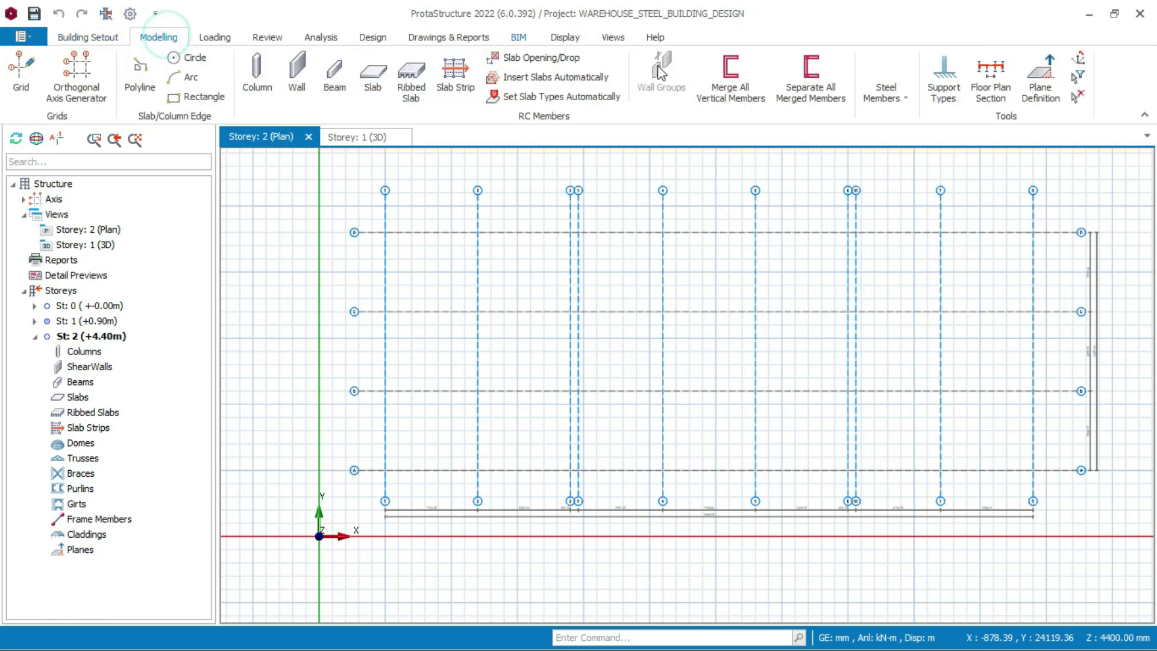
{"action": "left_click", "coordinate": [907, 99]}
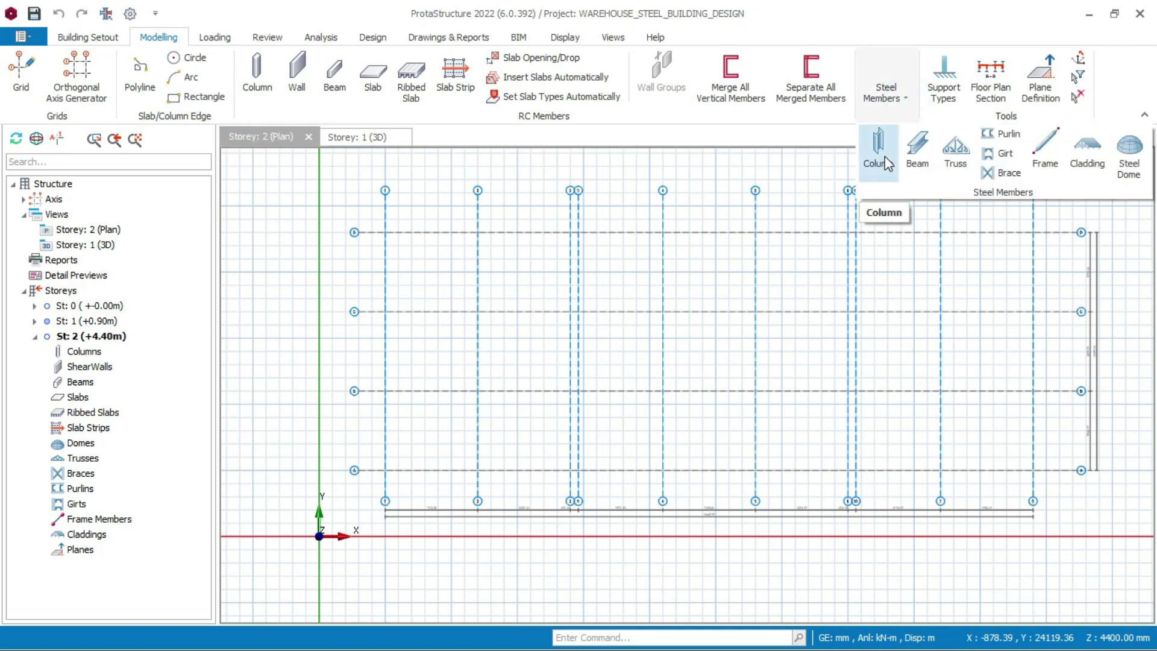
{"action": "left_click", "coordinate": [883, 158]}
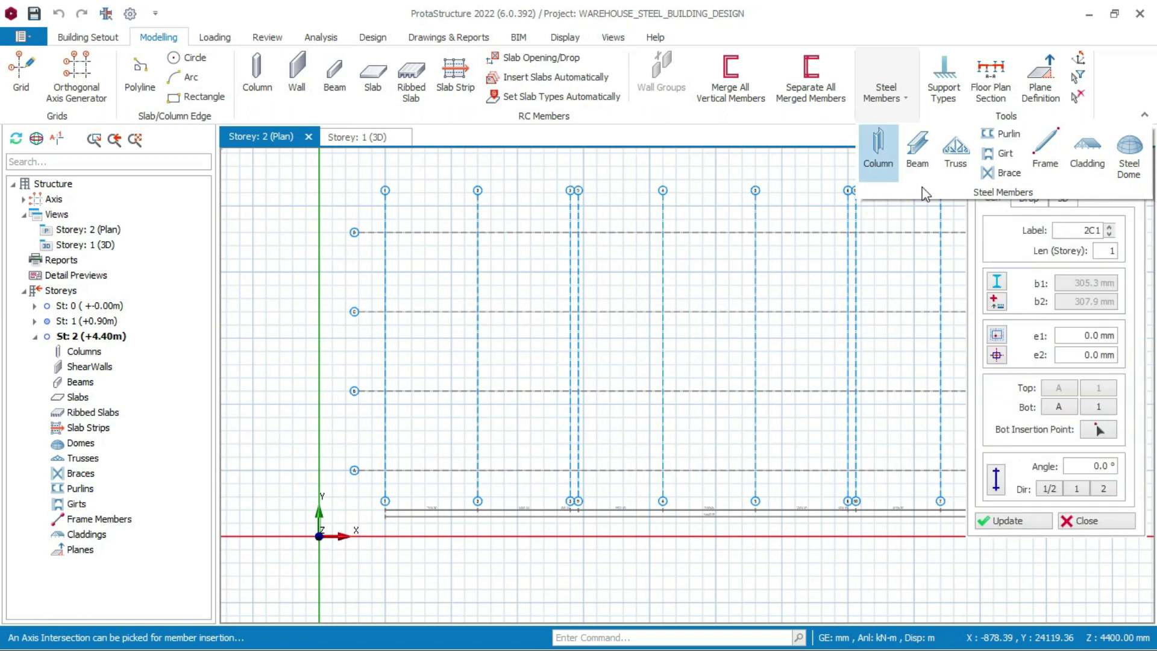
{"action": "left_click", "coordinate": [997, 285]}
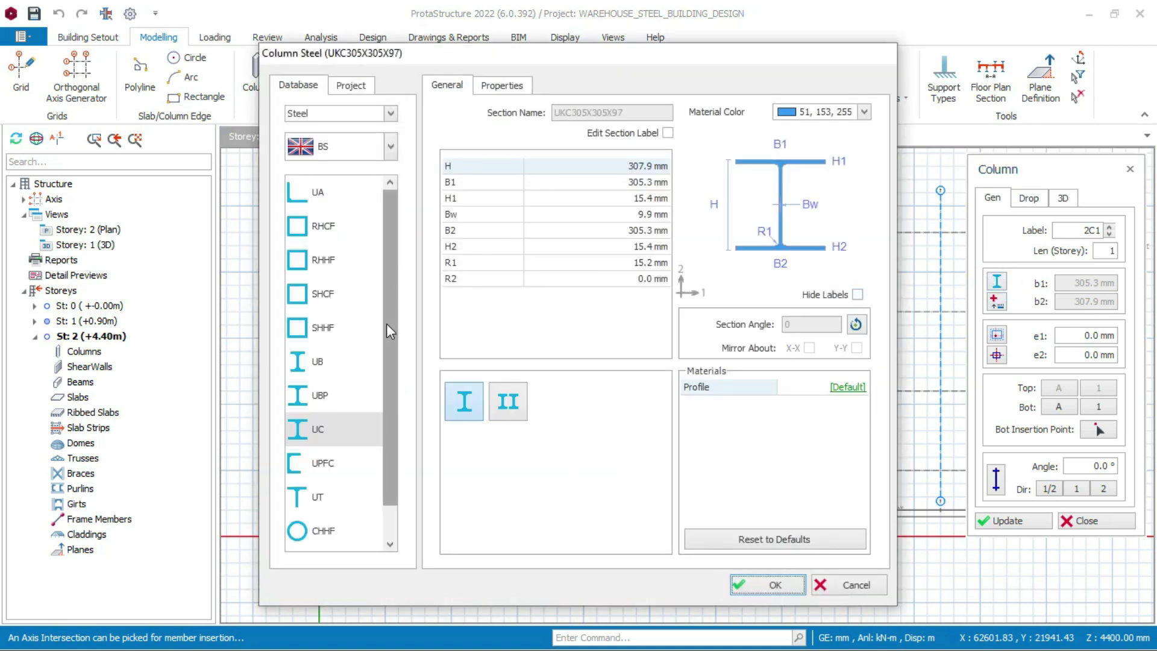
{"action": "left_click", "coordinate": [392, 147]}
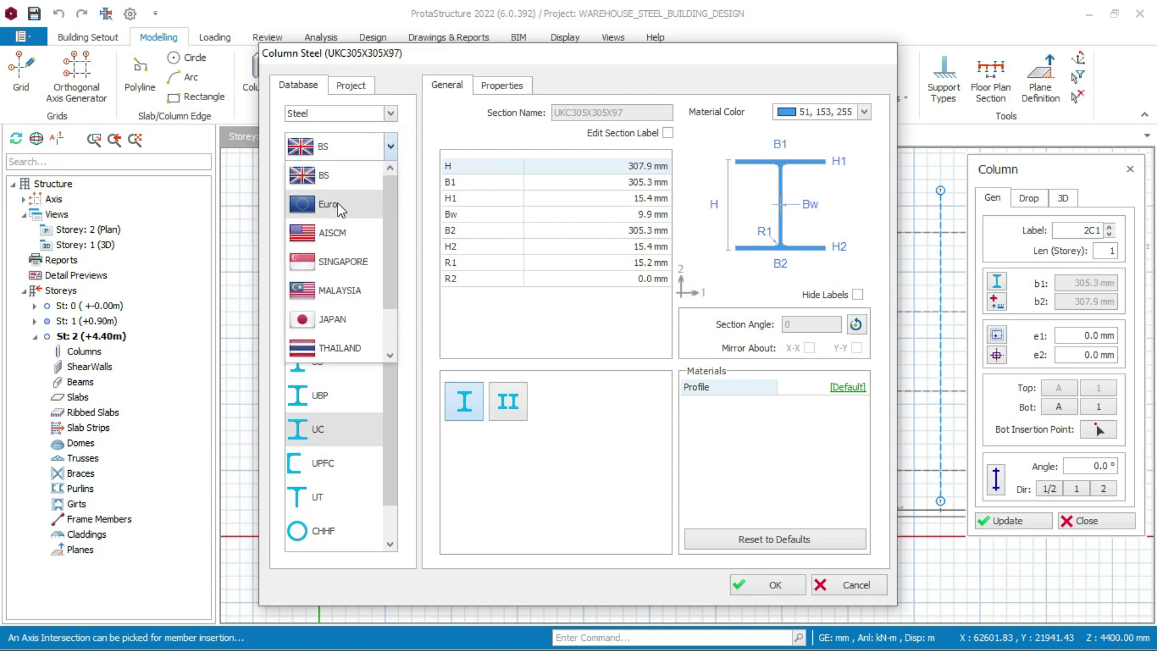
{"action": "left_click", "coordinate": [329, 205]}
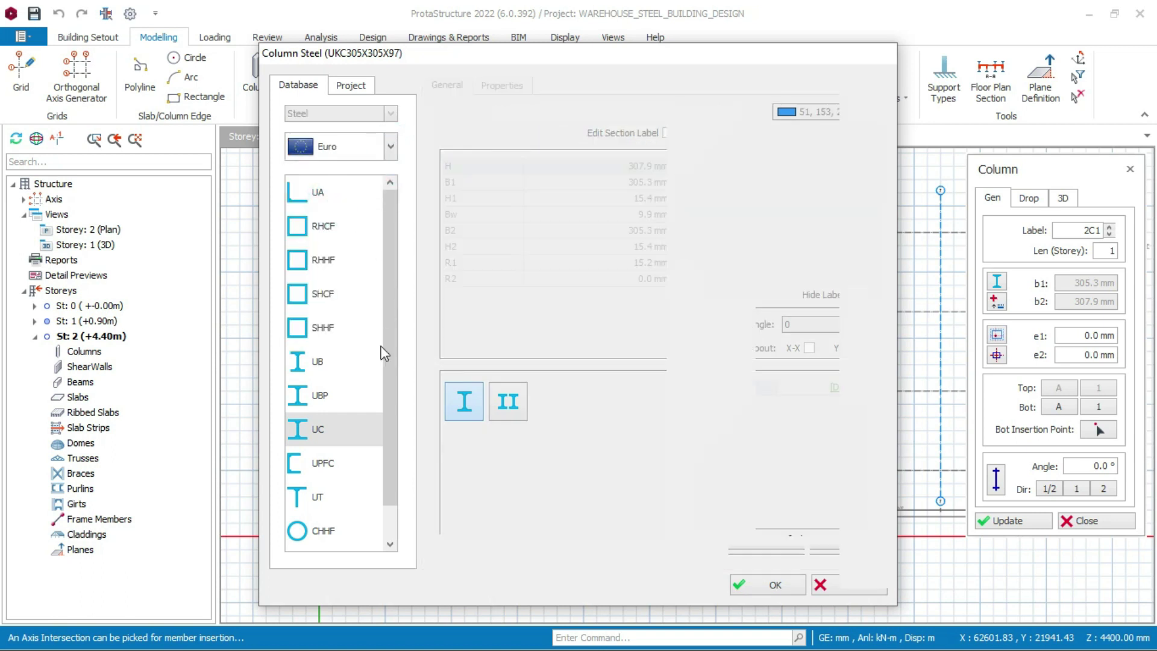
{"action": "left_click", "coordinate": [325, 429]}
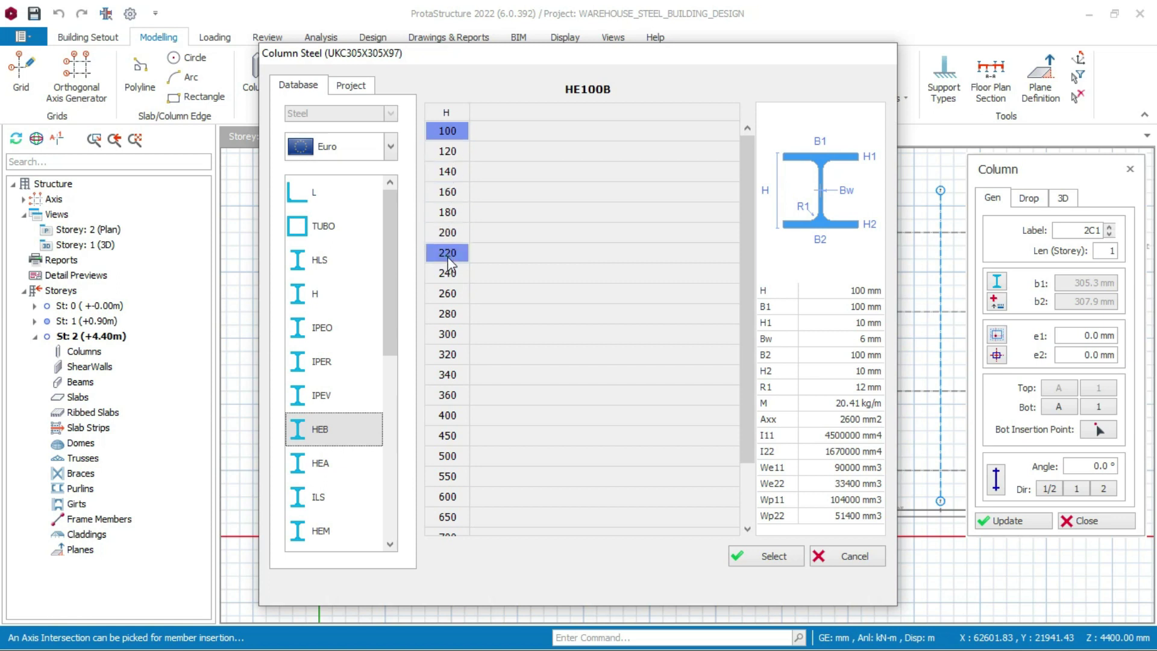
{"action": "left_click", "coordinate": [448, 253]}
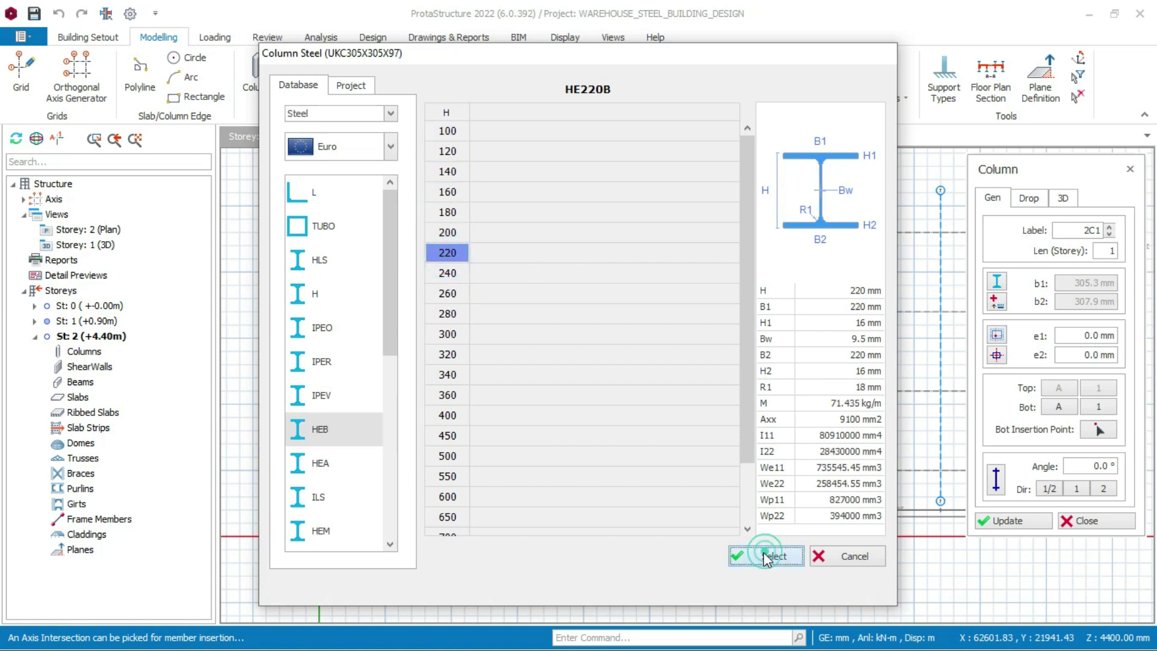
{"action": "left_click", "coordinate": [768, 558]}
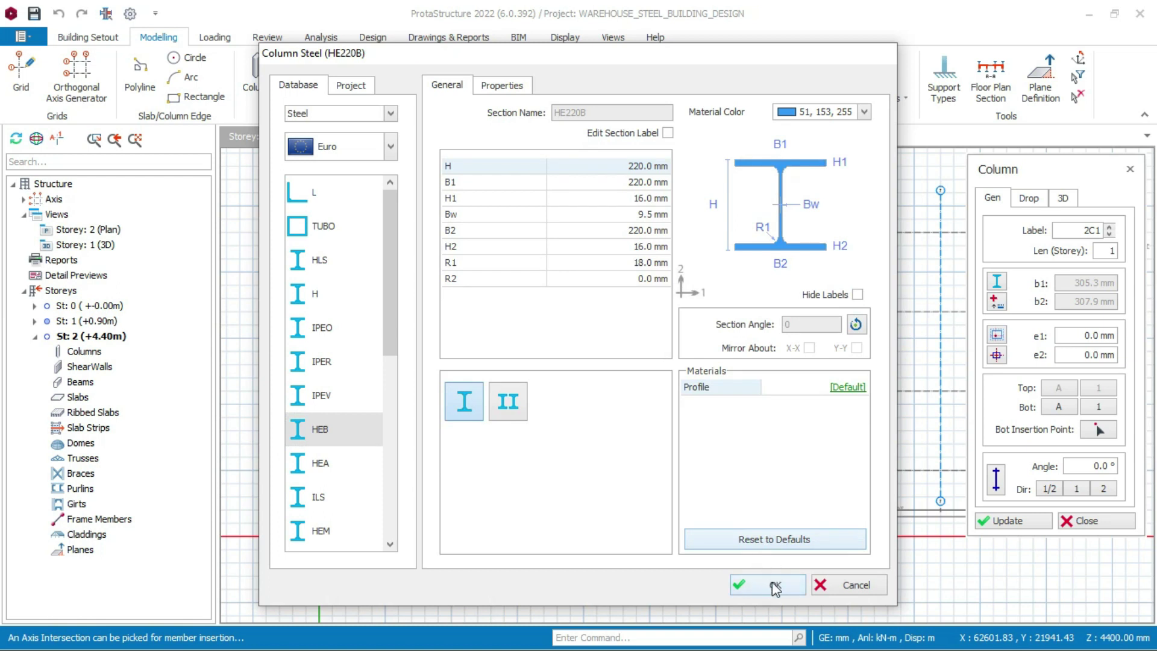
{"action": "left_click", "coordinate": [775, 587]}
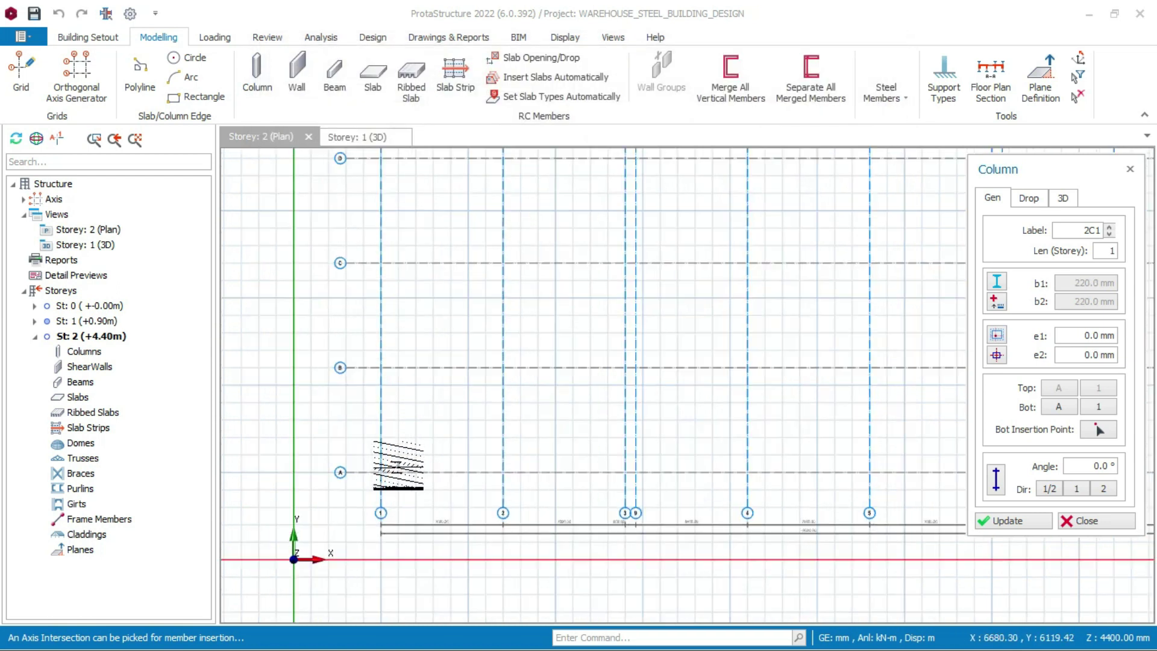
Place an HE220B steel column at the intersection of axes A and 1 on storey 2
{"action": "scroll", "coordinate": [394, 470], "scroll_direction": "up", "scroll_amount": 3}
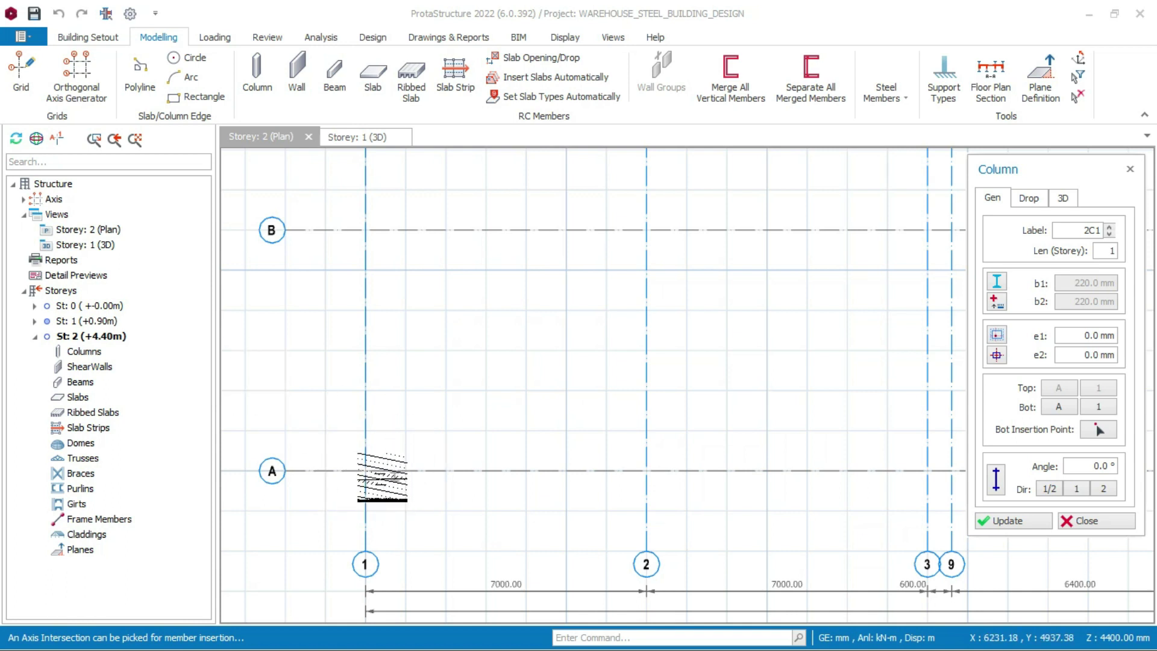
{"action": "scroll", "coordinate": [382, 478], "scroll_direction": "up", "scroll_amount": 2}
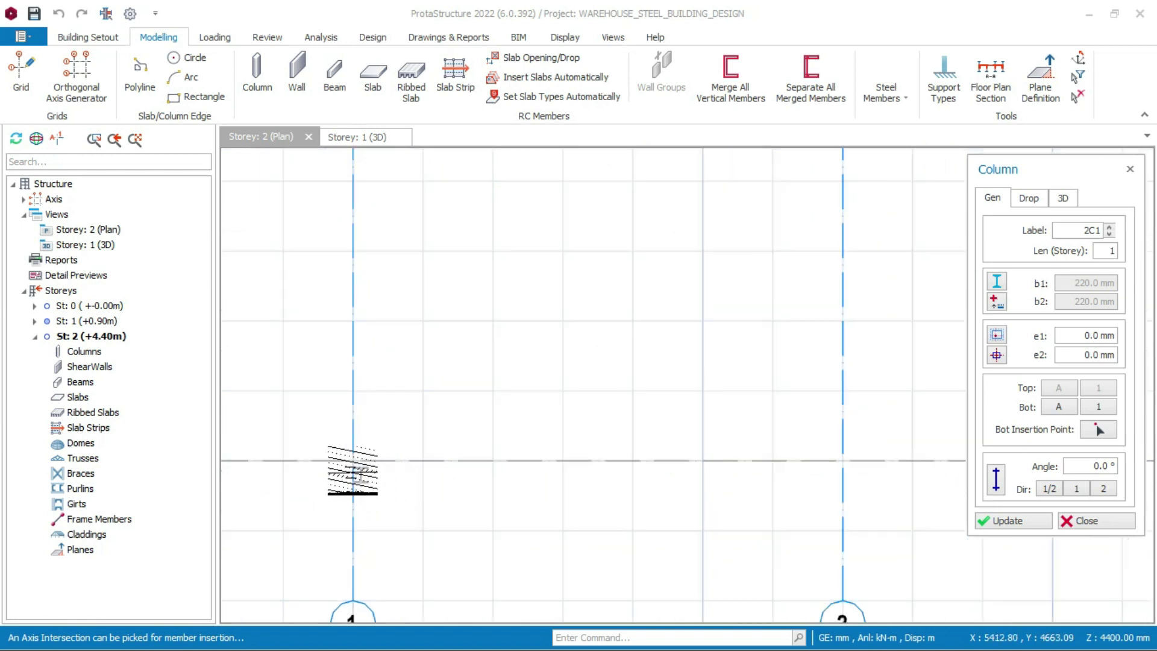
{"action": "left_click", "coordinate": [353, 460]}
{"action": "scroll", "coordinate": [398, 418], "scroll_direction": "down", "scroll_amount": 3}
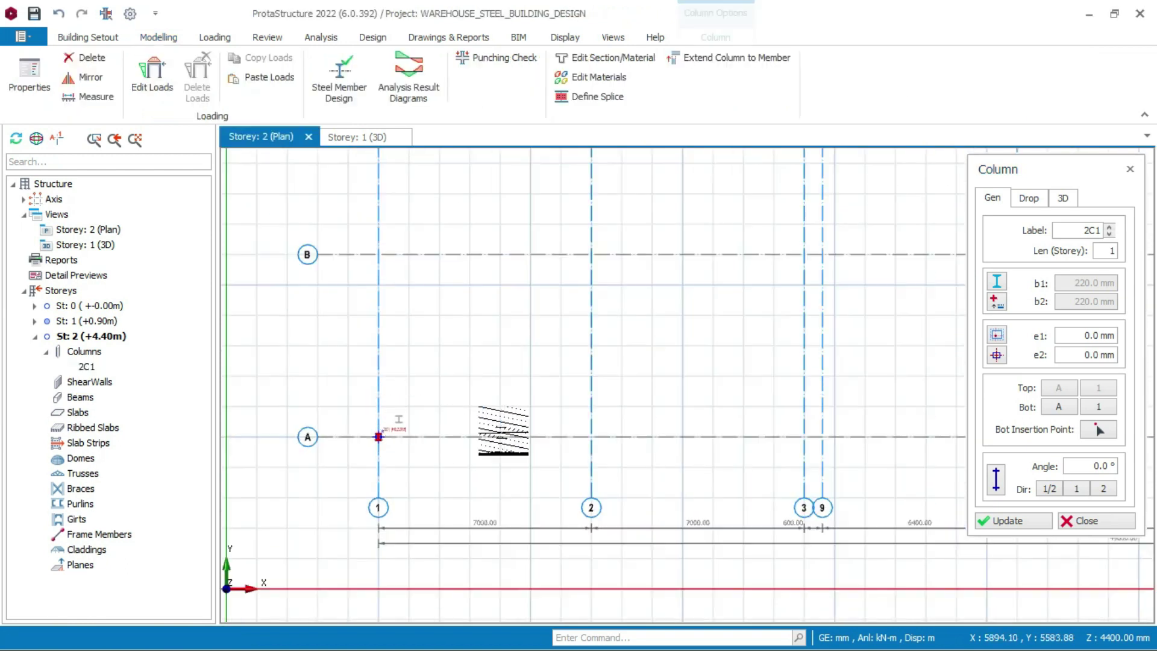
{"action": "scroll", "coordinate": [586, 444], "scroll_direction": "up", "scroll_amount": 2}
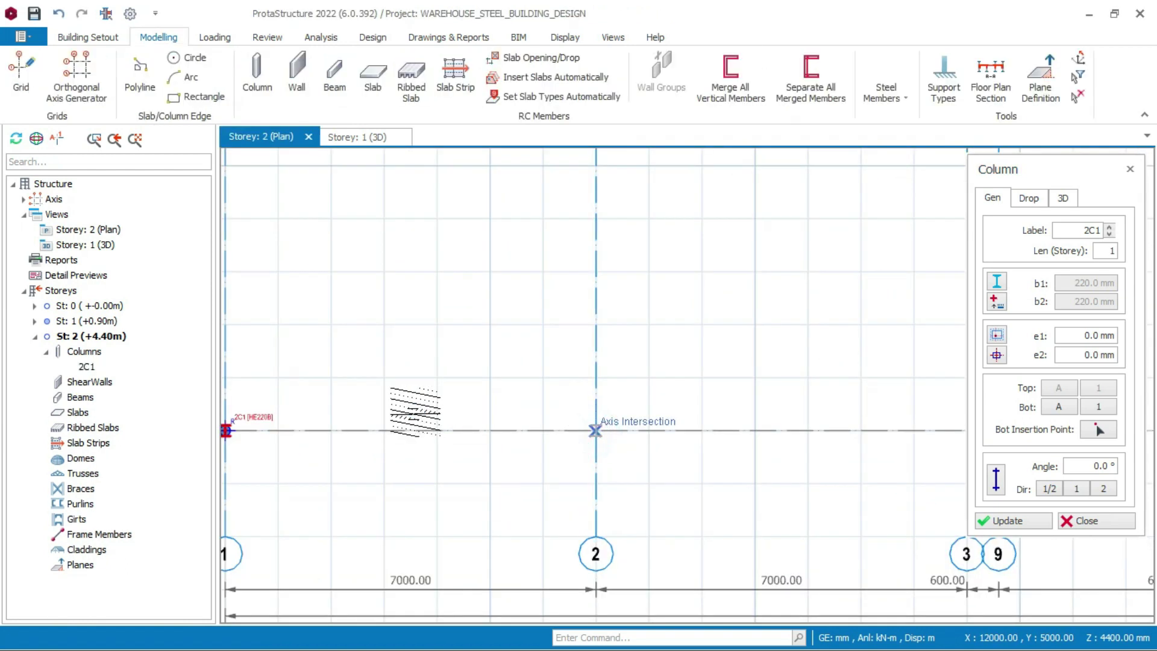
Place HE220B steel columns on storey 2 along axis A at its intersections with axes 2 and 3
{"action": "scroll", "coordinate": [420, 411], "scroll_direction": "down", "scroll_amount": 2}
{"action": "scroll", "coordinate": [728, 414], "scroll_direction": "up", "scroll_amount": 3}
{"action": "left_click", "coordinate": [727, 432]}
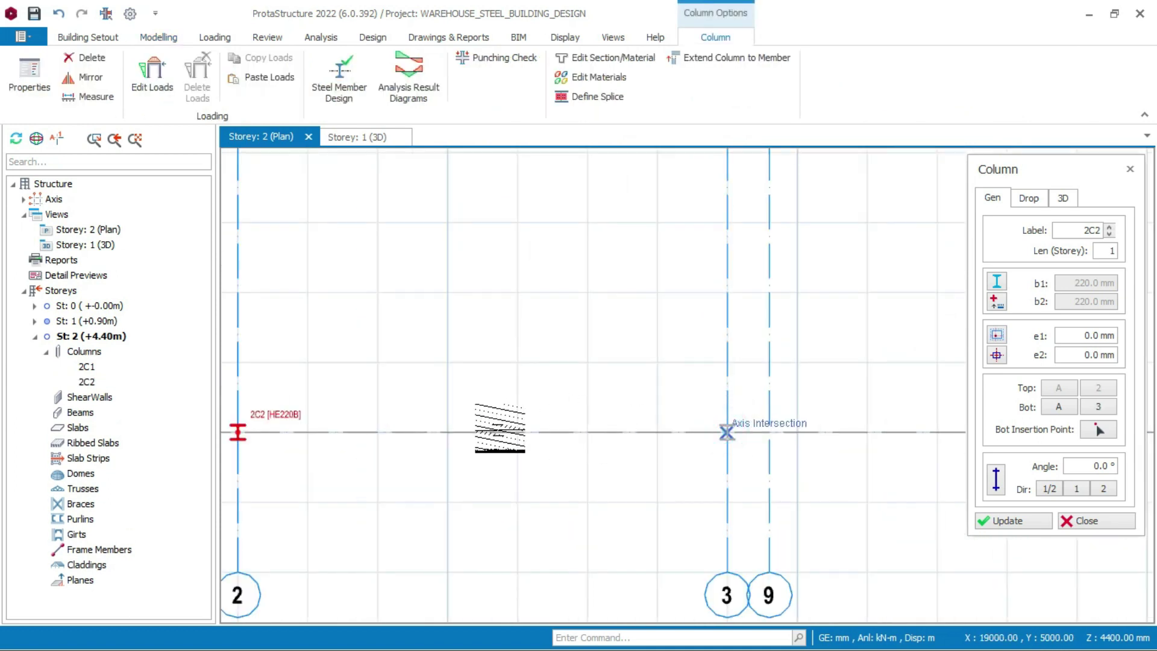
Place an HE220B steel column at the intersection of axes D and 1 on storey 2
{"action": "scroll", "coordinate": [650, 443], "scroll_direction": "down", "scroll_amount": 4}
{"action": "middle_click_drag", "start_coordinate": [617, 310], "coordinate": [629, 488]}
{"action": "middle_click_drag", "start_coordinate": [397, 235], "coordinate": [403, 317]}
{"action": "scroll", "coordinate": [403, 317], "scroll_direction": "up", "scroll_amount": 5}
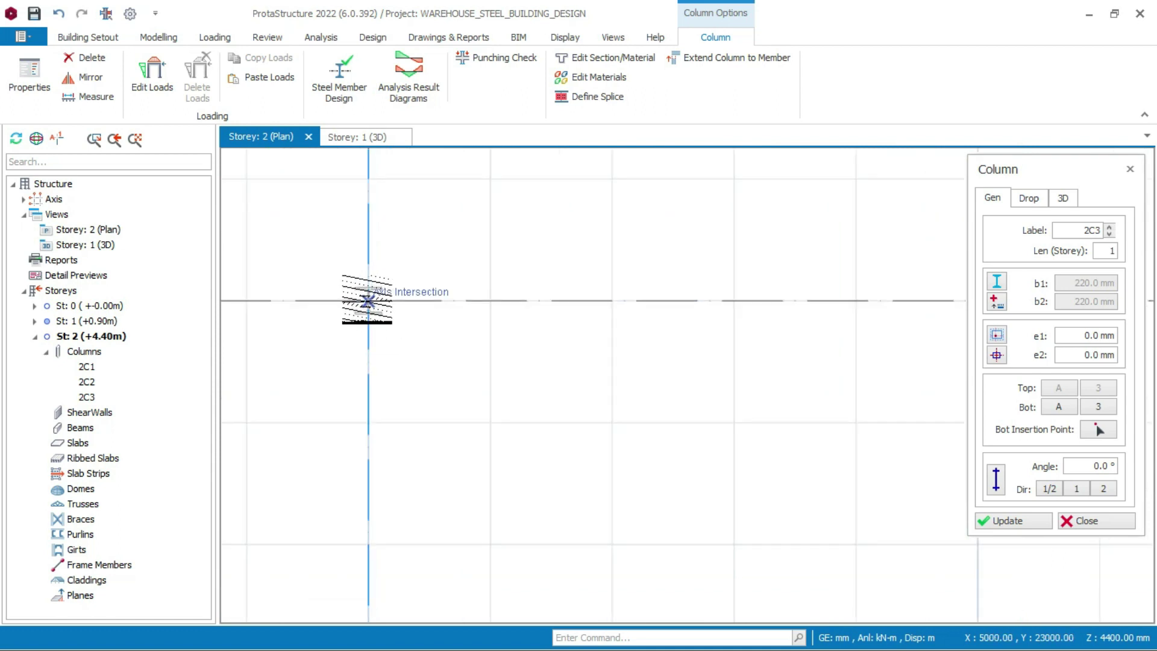
{"action": "left_click", "coordinate": [368, 304]}
Place HE220B steel columns along axis D at its intersections with axes 2 and 3
{"action": "scroll", "coordinate": [368, 304], "scroll_direction": "down", "scroll_amount": 1}
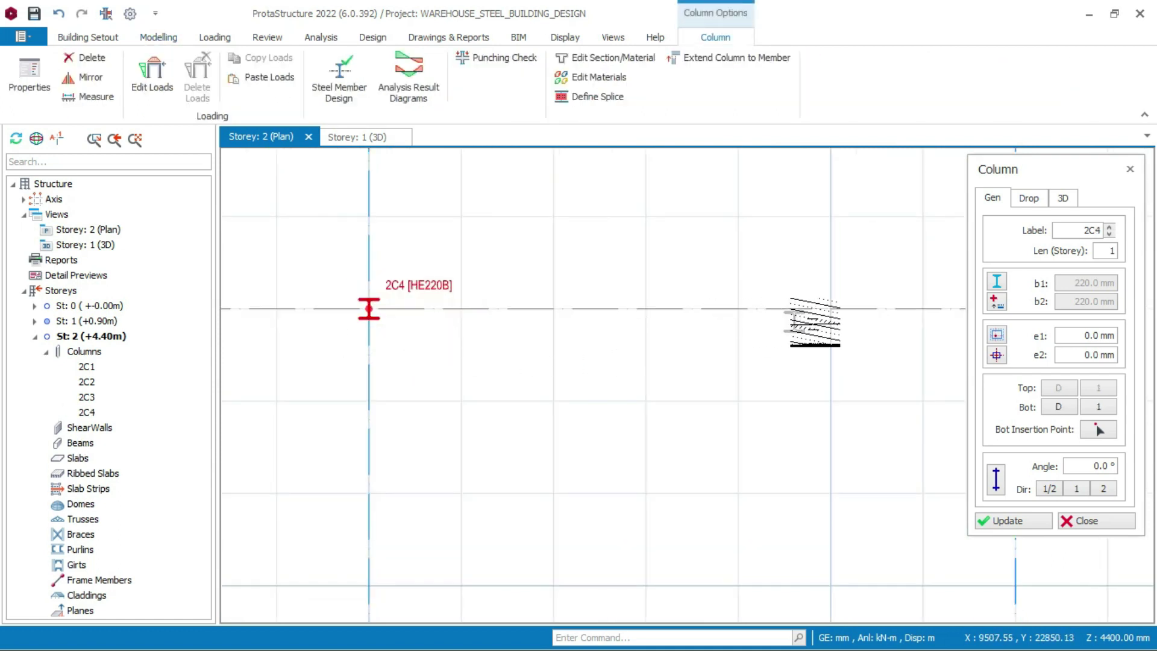
{"action": "middle_click_drag", "start_coordinate": [721, 330], "coordinate": [421, 359]}
{"action": "scroll", "coordinate": [588, 366], "scroll_direction": "down", "scroll_amount": 3}
{"action": "scroll", "coordinate": [633, 369], "scroll_direction": "up", "scroll_amount": 1}
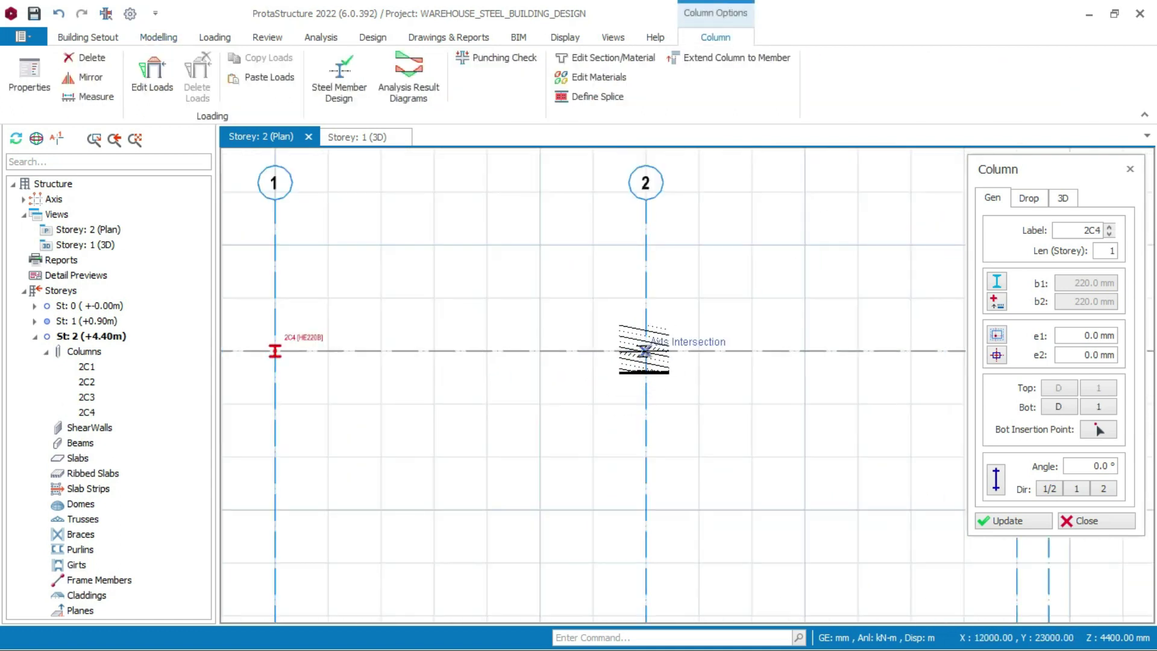
{"action": "left_click", "coordinate": [643, 349]}
{"action": "left_click", "coordinate": [645, 351]}
{"action": "scroll", "coordinate": [433, 307], "scroll_direction": "down", "scroll_amount": 2}
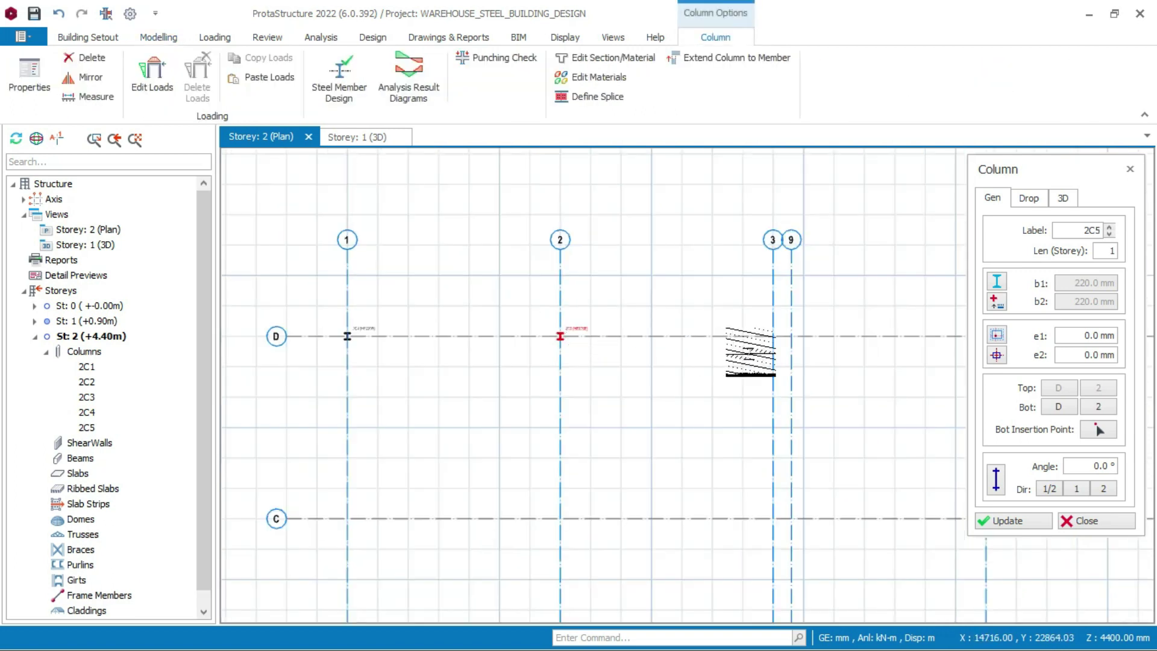
{"action": "scroll", "coordinate": [738, 354], "scroll_direction": "up", "scroll_amount": 3}
{"action": "left_click", "coordinate": [801, 316]}
Examine the storey 2 plan to review the placed columns relative to axes 3, 9 and 4 along axes A and D
{"action": "scroll", "coordinate": [674, 313], "scroll_direction": "down", "scroll_amount": 2}
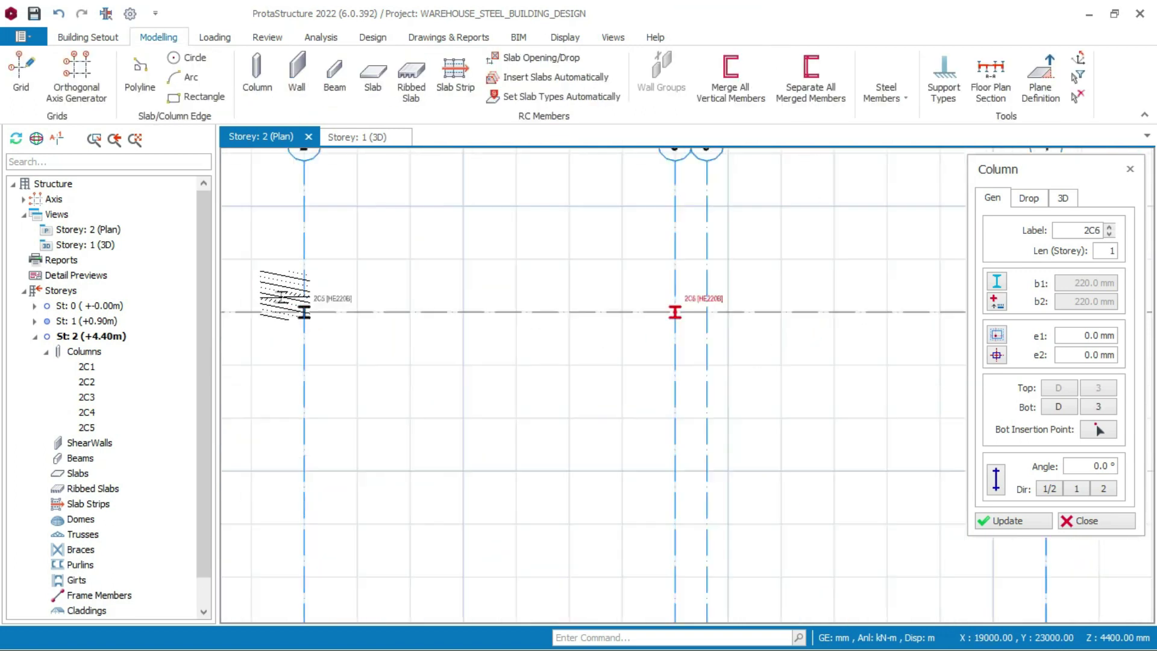
{"action": "scroll", "coordinate": [542, 301], "scroll_direction": "up", "scroll_amount": 3}
{"action": "scroll", "coordinate": [580, 306], "scroll_direction": "down", "scroll_amount": 4}
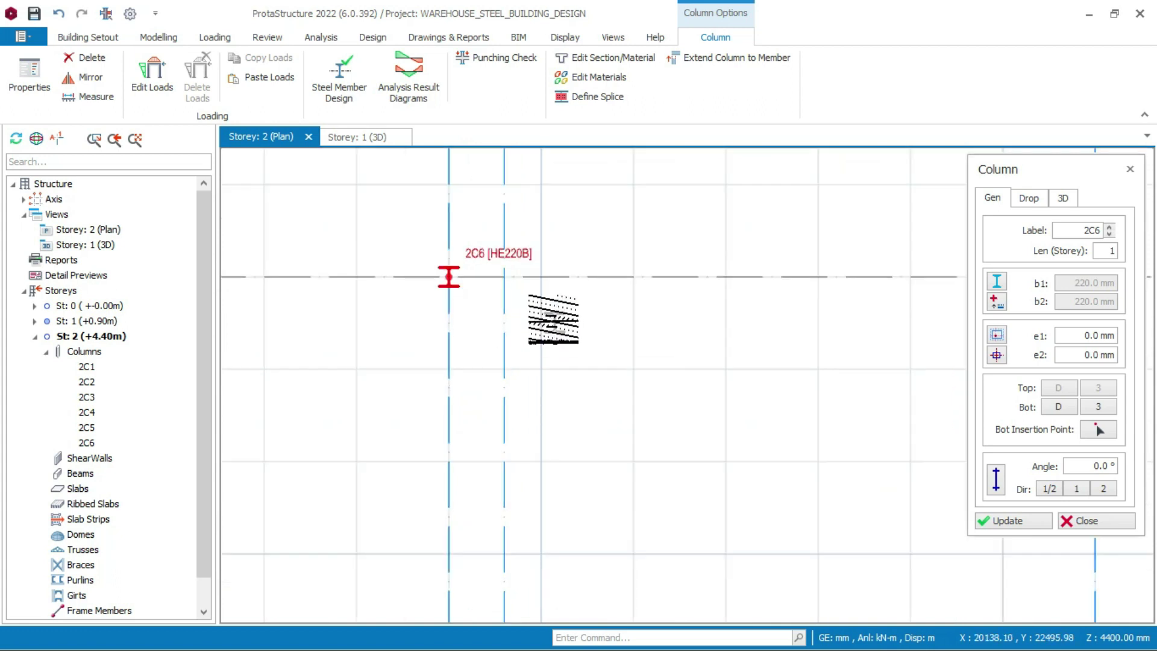
{"action": "scroll", "coordinate": [699, 339], "scroll_direction": "down", "scroll_amount": 2}
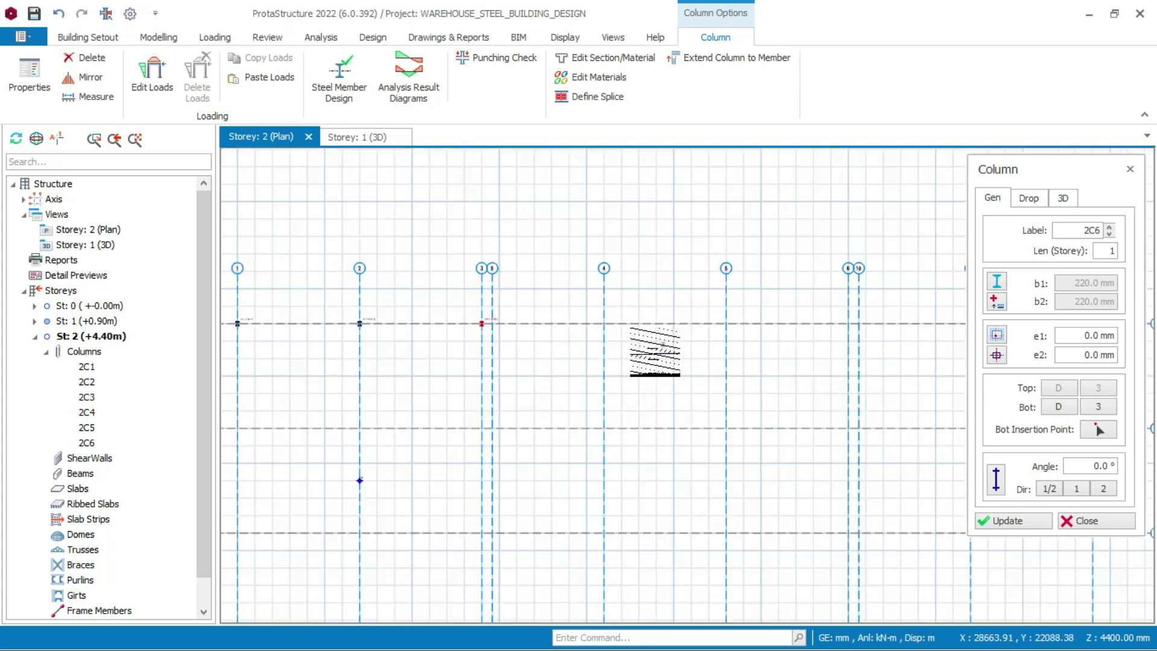
{"action": "scroll", "coordinate": [563, 299], "scroll_direction": "up", "scroll_amount": 3}
{"action": "scroll", "coordinate": [434, 304], "scroll_direction": "down", "scroll_amount": 4}
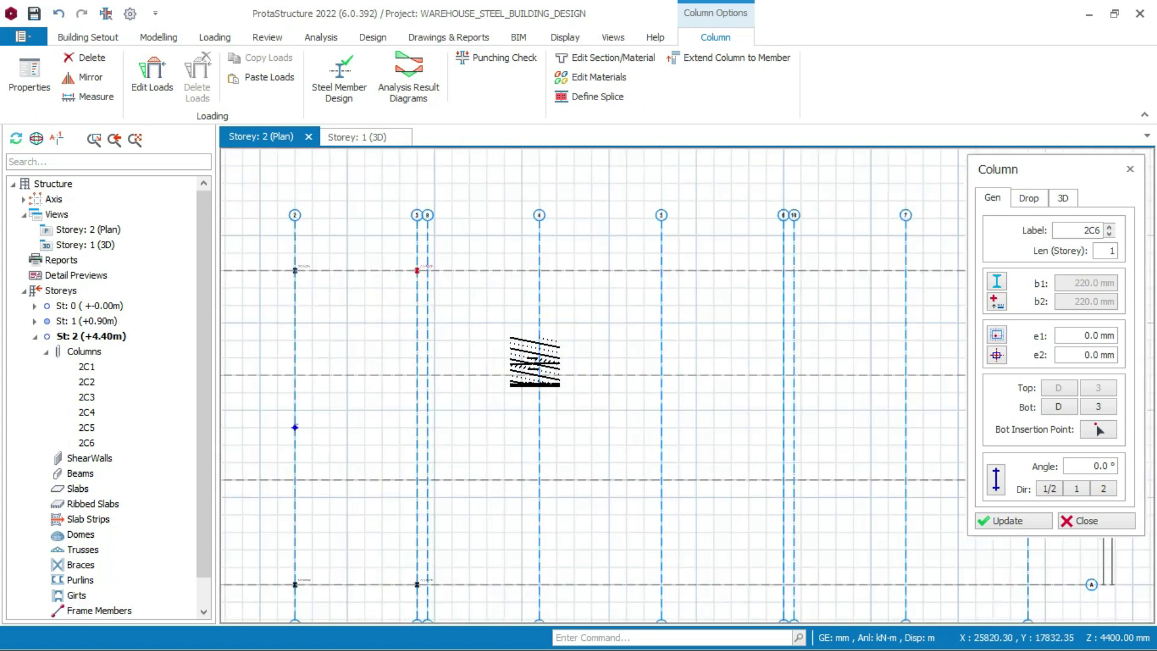
{"action": "middle_click_drag", "start_coordinate": [635, 471], "coordinate": [547, 352]}
{"action": "scroll", "coordinate": [529, 457], "scroll_direction": "up", "scroll_amount": 2}
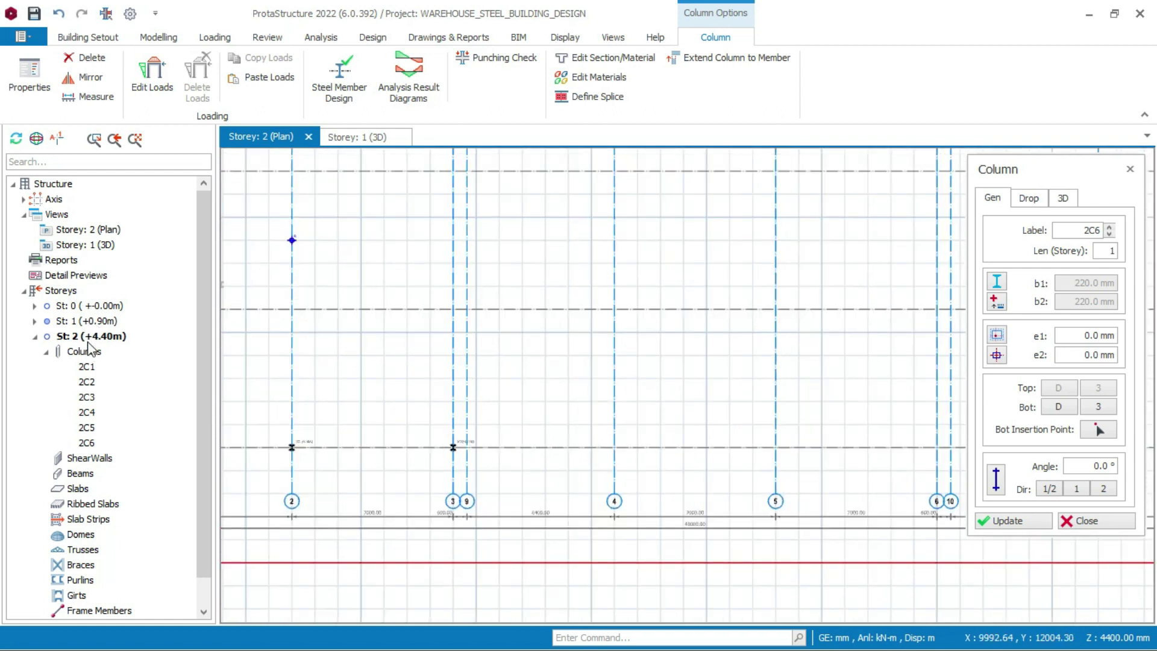
{"action": "scroll", "coordinate": [506, 431], "scroll_direction": "down", "scroll_amount": 2}
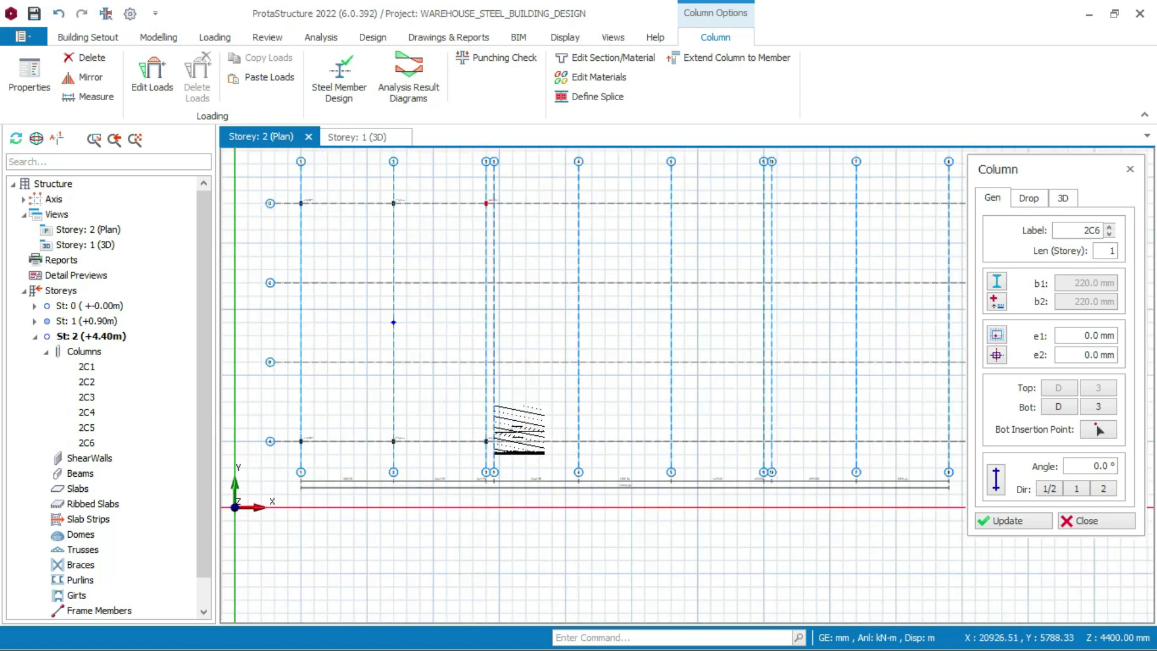
{"action": "scroll", "coordinate": [512, 437], "scroll_direction": "up", "scroll_amount": 1}
{"action": "scroll", "coordinate": [572, 439], "scroll_direction": "down", "scroll_amount": 2}
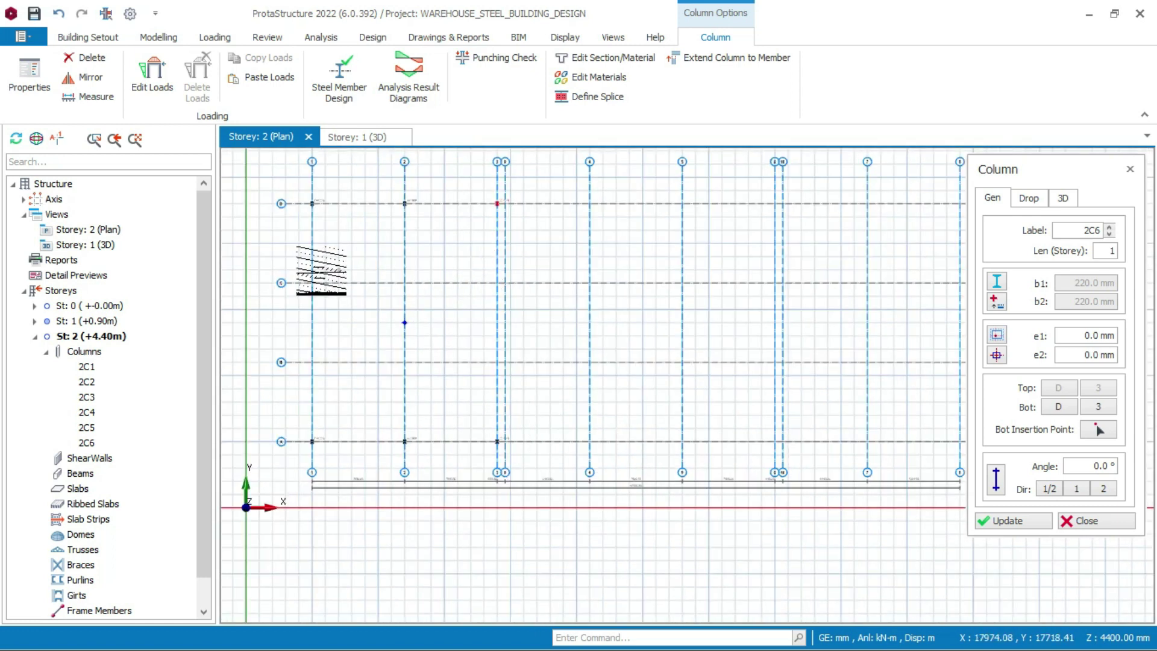
Place an HE220B steel column at the intersection of axes A and 9 on storey 2
{"action": "scroll", "coordinate": [561, 362], "scroll_direction": "up", "scroll_amount": 2}
{"action": "scroll", "coordinate": [571, 500], "scroll_direction": "up", "scroll_amount": 2}
{"action": "scroll", "coordinate": [563, 504], "scroll_direction": "down", "scroll_amount": 1}
{"action": "scroll", "coordinate": [555, 509], "scroll_direction": "up", "scroll_amount": 1}
{"action": "scroll", "coordinate": [476, 509], "scroll_direction": "up", "scroll_amount": 2}
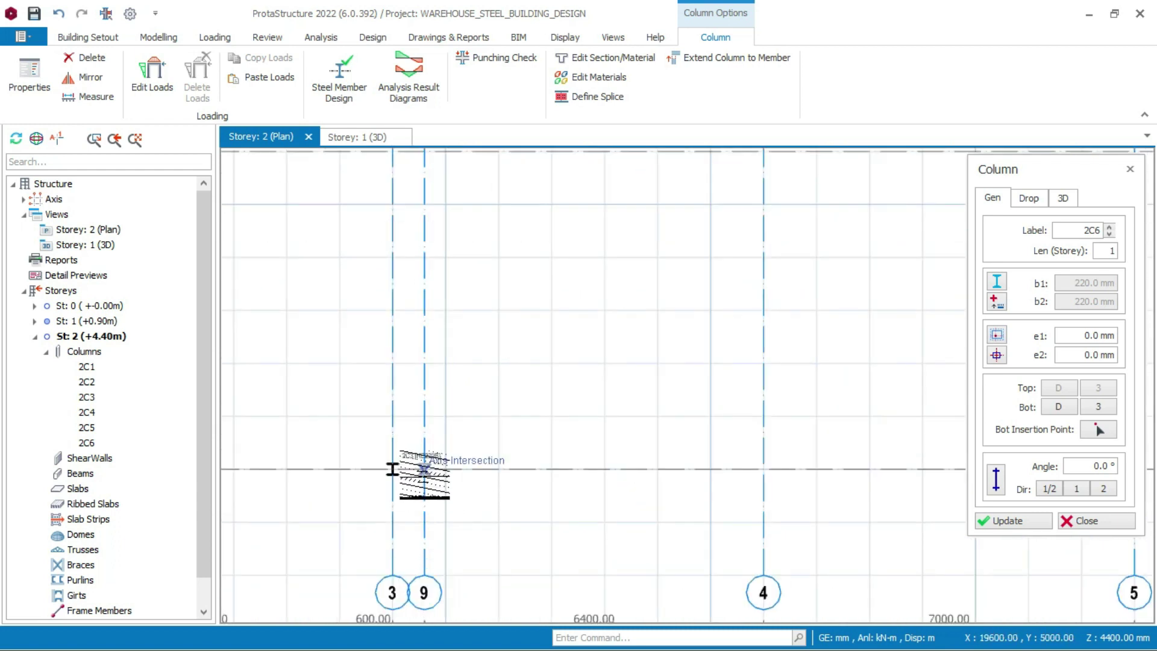
{"action": "left_click", "coordinate": [424, 468]}
{"action": "scroll", "coordinate": [416, 467], "scroll_direction": "down", "scroll_amount": 2}
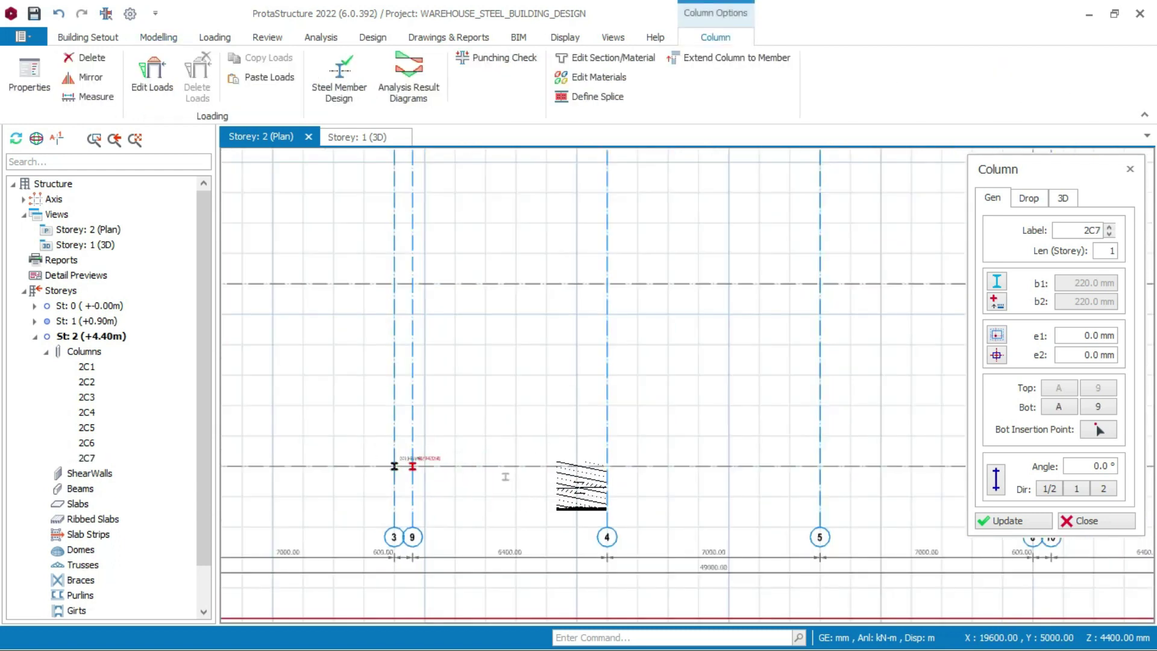
Place HE220B steel columns along axis A at its intersections with axes 4, 5 and 6
{"action": "left_click", "coordinate": [605, 469]}
{"action": "scroll", "coordinate": [602, 468], "scroll_direction": "down", "scroll_amount": 2}
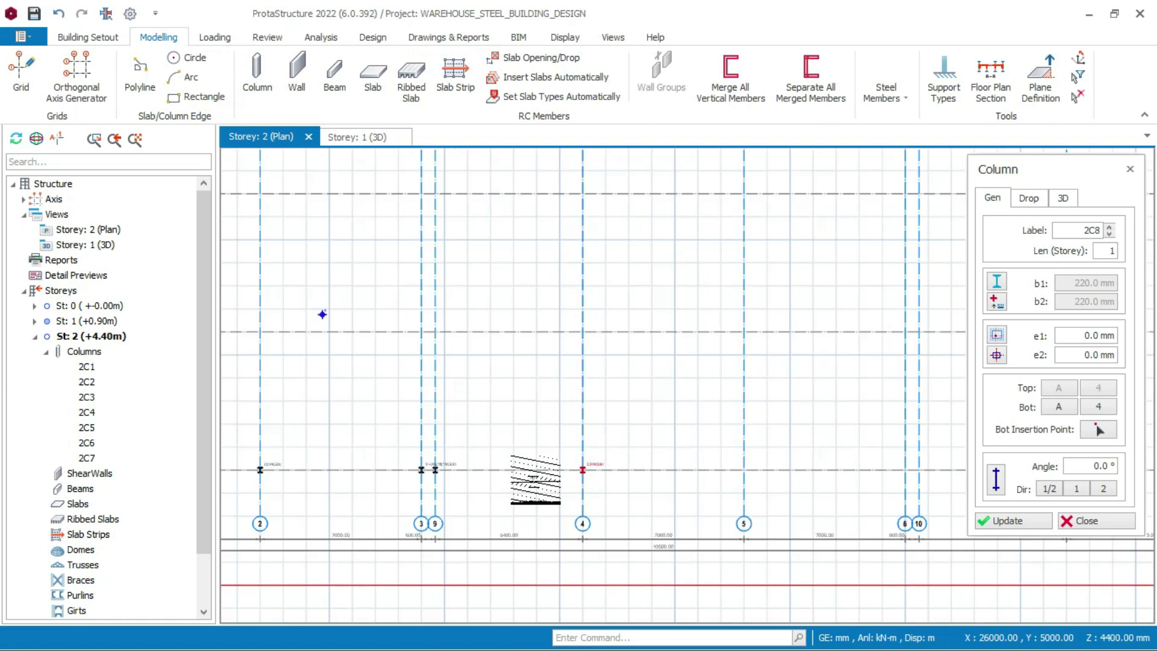
{"action": "left_click", "coordinate": [693, 470]}
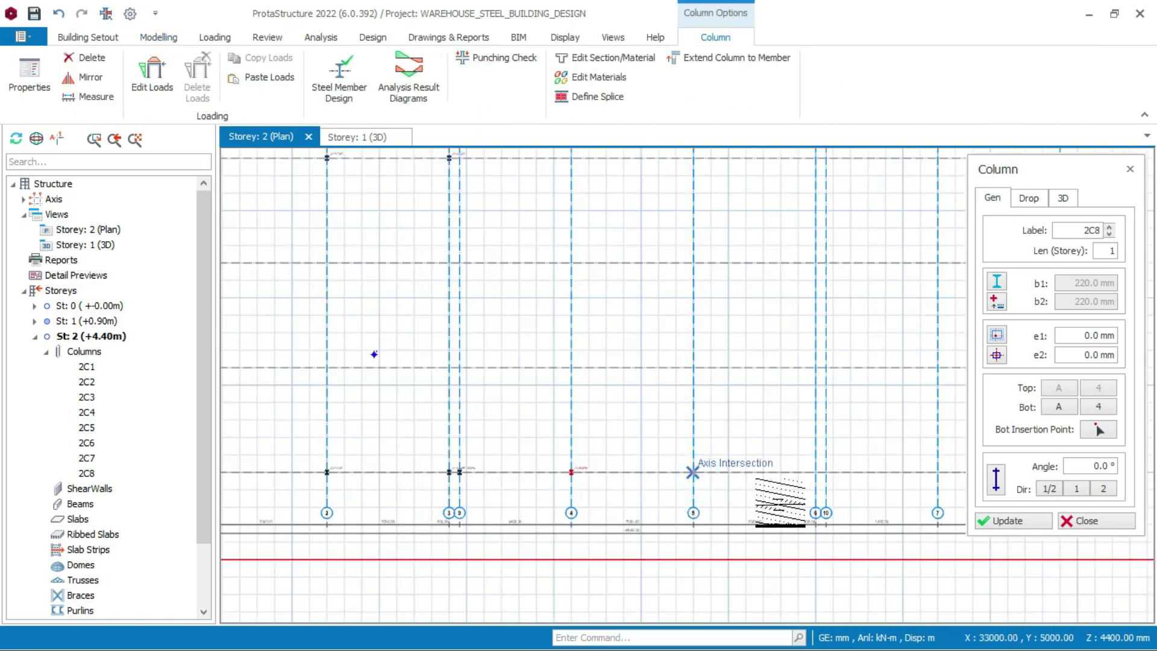
{"action": "scroll", "coordinate": [795, 491], "scroll_direction": "up", "scroll_amount": 1}
{"action": "left_click", "coordinate": [822, 465]}
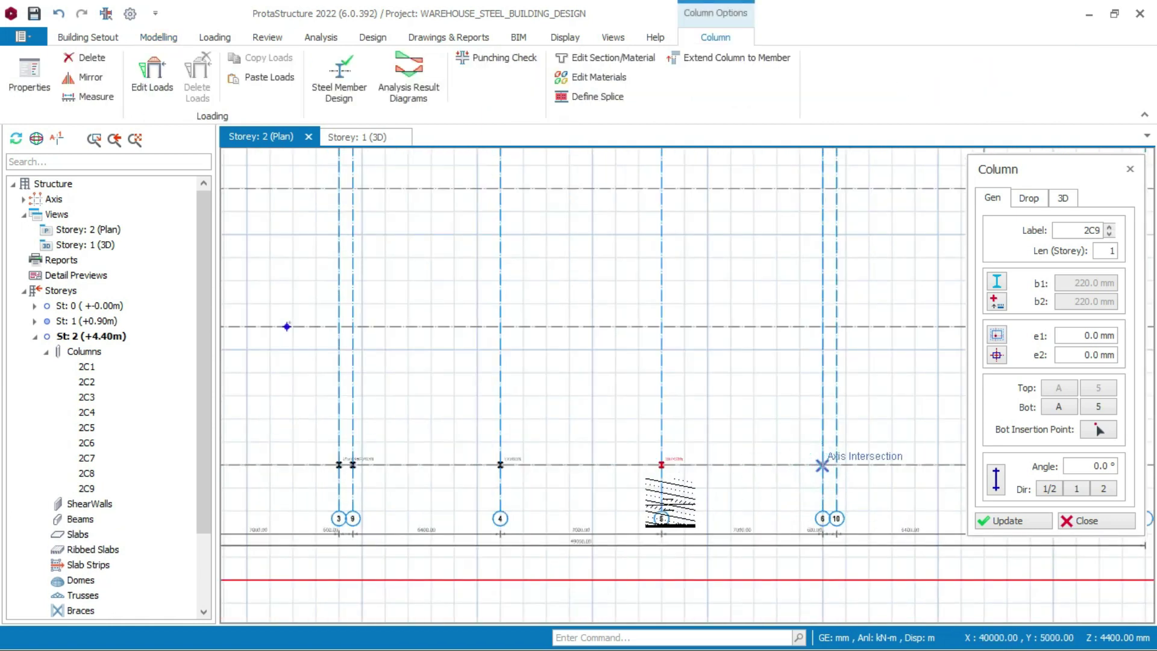
Place HE220B steel columns along axis D at axes 6, 5, 4 and 9, and finish column placement
{"action": "scroll", "coordinate": [657, 506], "scroll_direction": "down", "scroll_amount": 1}
{"action": "middle_click_drag", "start_coordinate": [708, 162], "coordinate": [697, 301]}
{"action": "scroll", "coordinate": [752, 320], "scroll_direction": "up", "scroll_amount": 2}
{"action": "left_click", "coordinate": [772, 303]}
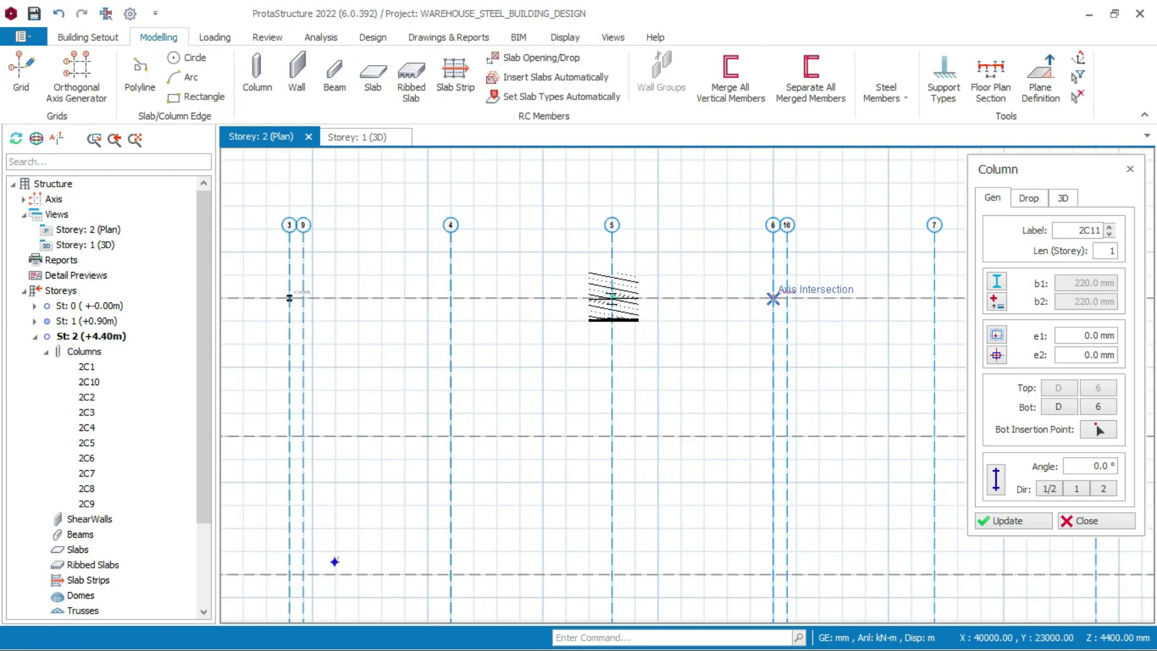
{"action": "left_click", "coordinate": [612, 299]}
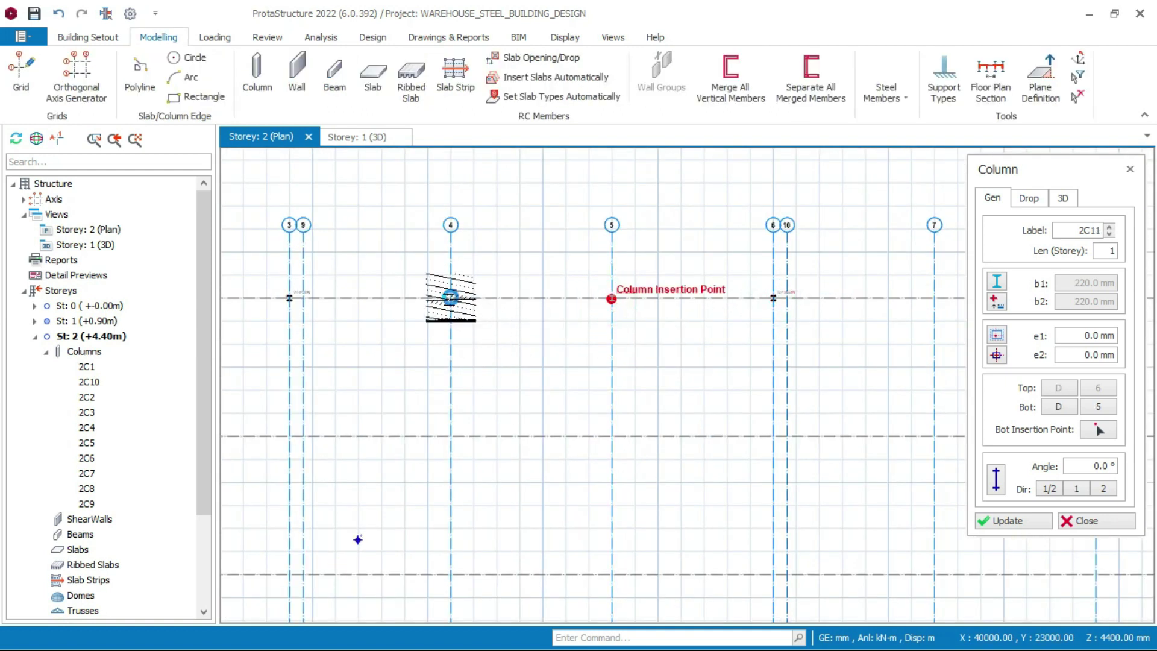
{"action": "left_click", "coordinate": [451, 297]}
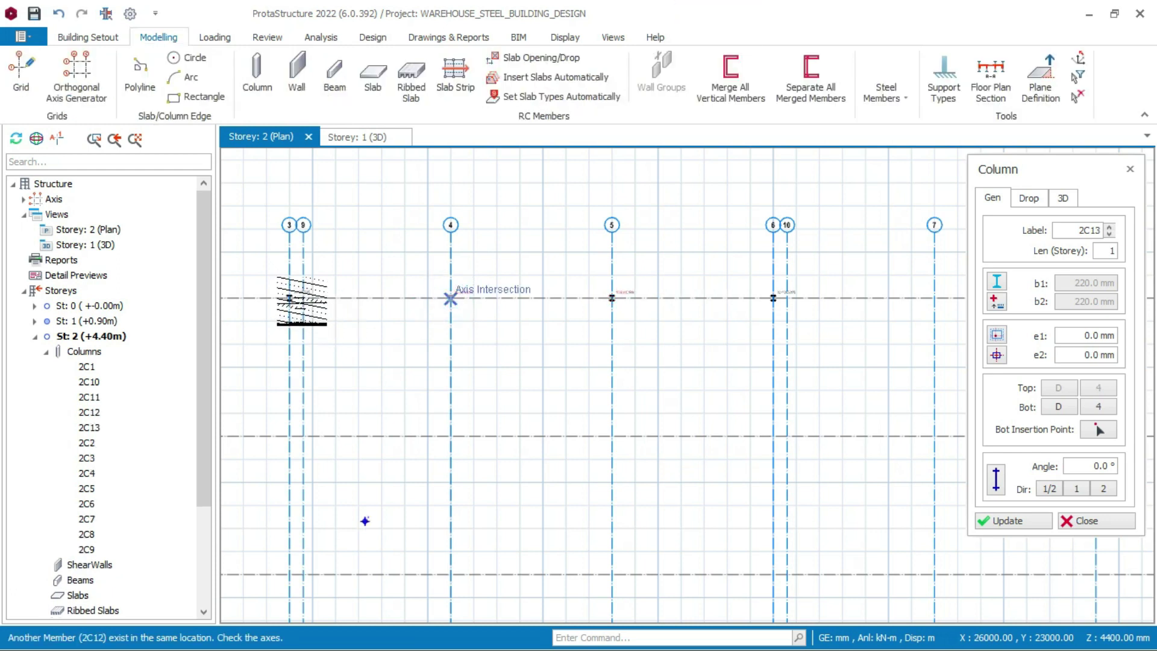
{"action": "left_click", "coordinate": [303, 298]}
{"action": "scroll", "coordinate": [723, 263], "scroll_direction": "down", "scroll_amount": 3}
{"action": "key", "text": "Escape"}
{"action": "key", "text": "Escape"}
Delete the storey 2 columns on axis D at axes 1, 2 and 3
{"action": "scroll", "coordinate": [437, 275], "scroll_direction": "up", "scroll_amount": 3}
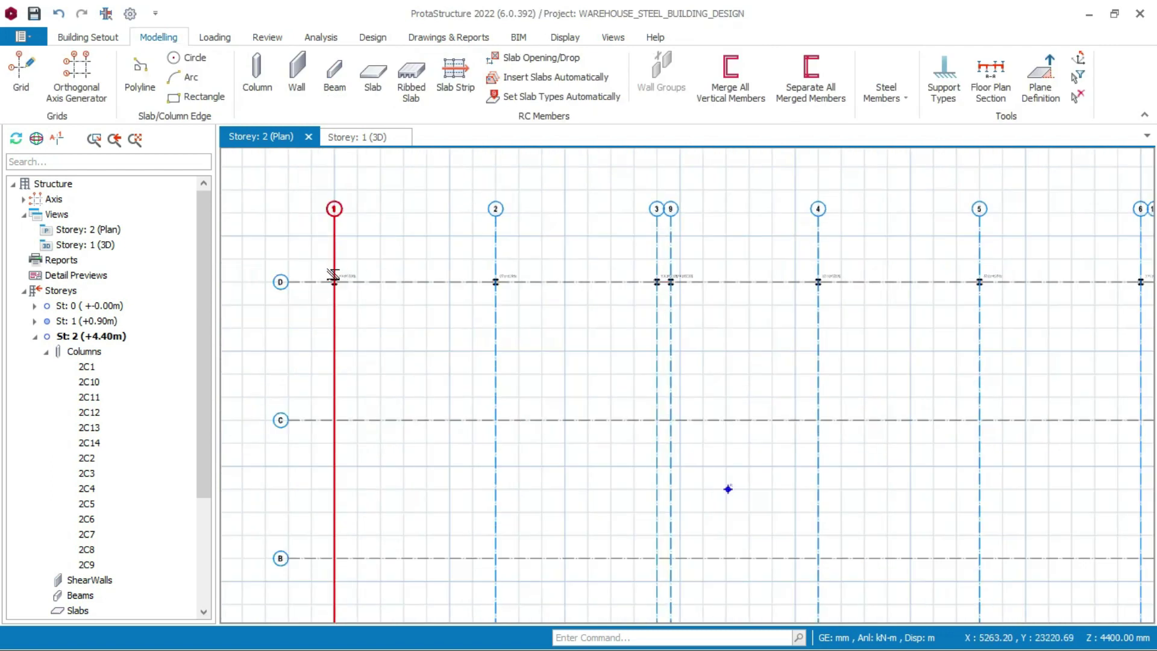
{"action": "left_click_drag", "start_coordinate": [326, 268], "coordinate": [665, 320]}
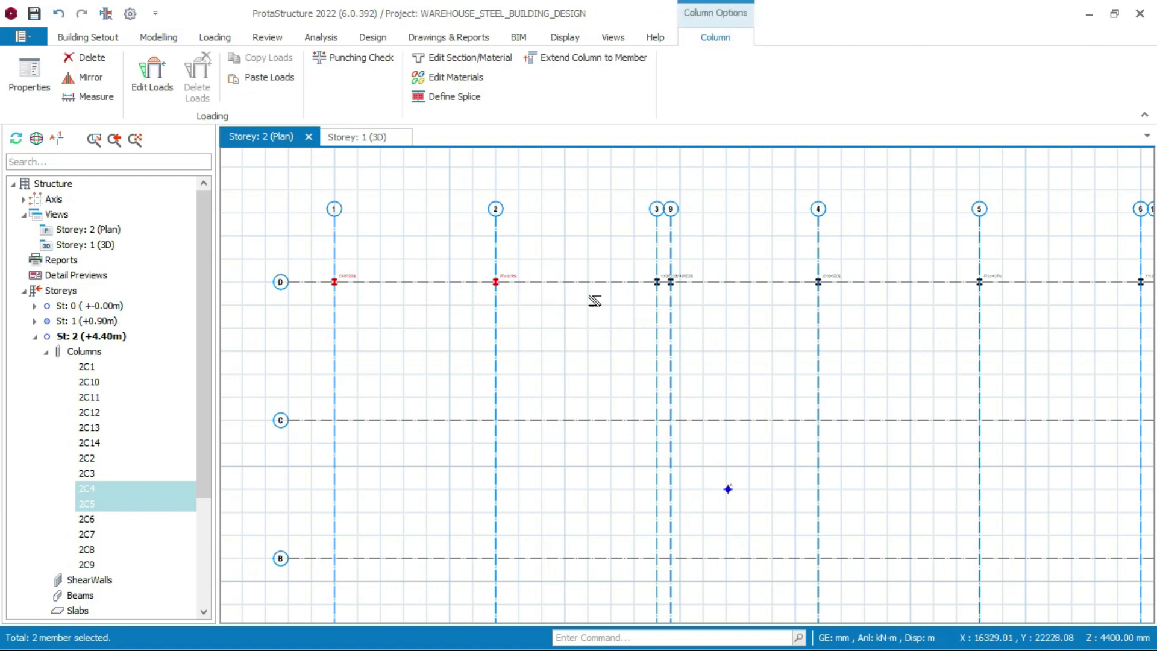
{"action": "left_click", "coordinate": [587, 527]}
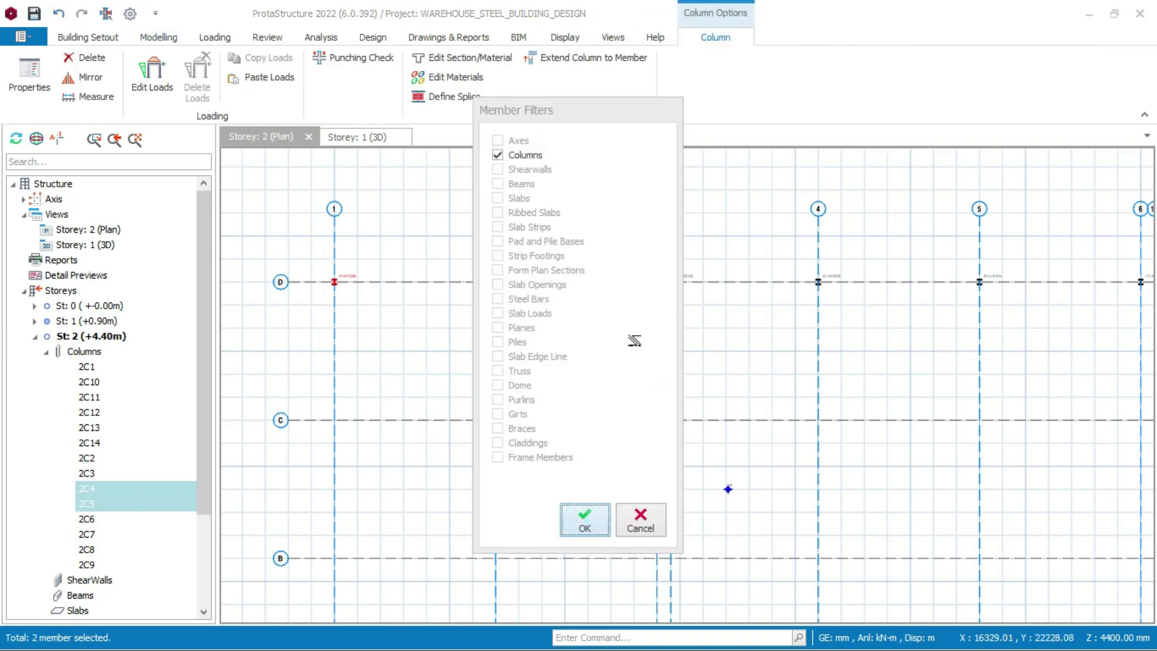
{"action": "scroll", "coordinate": [663, 268], "scroll_direction": "up", "scroll_amount": 2}
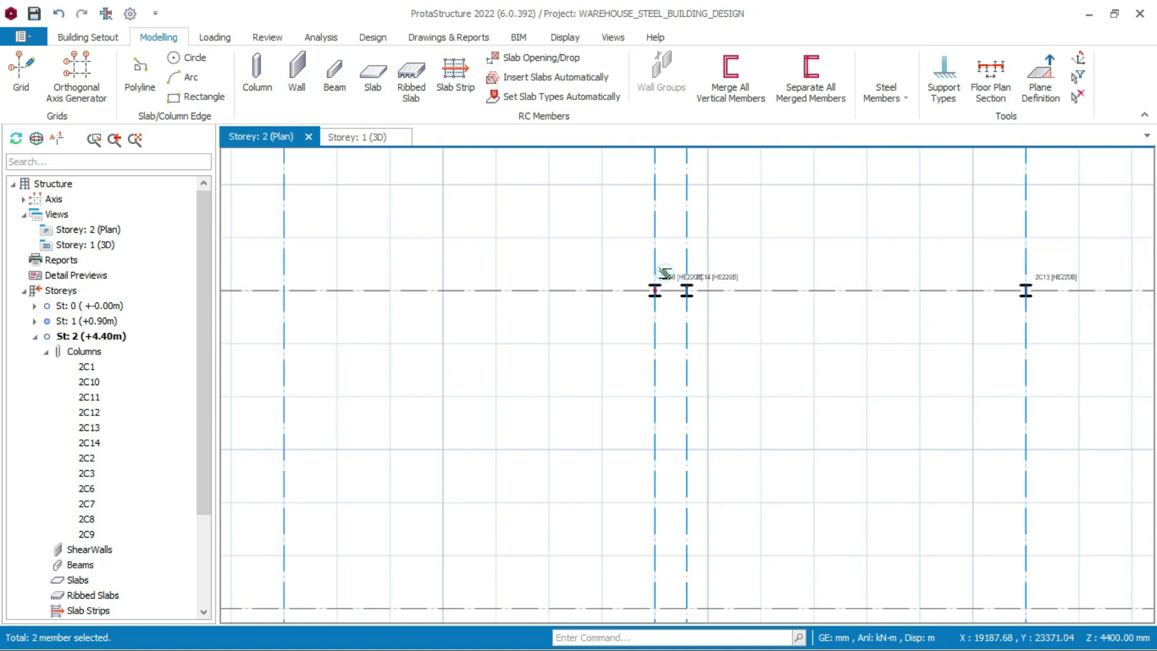
{"action": "left_click", "coordinate": [663, 272]}
{"action": "key", "text": "Delete"}
{"action": "scroll", "coordinate": [685, 295], "scroll_direction": "down", "scroll_amount": 5}
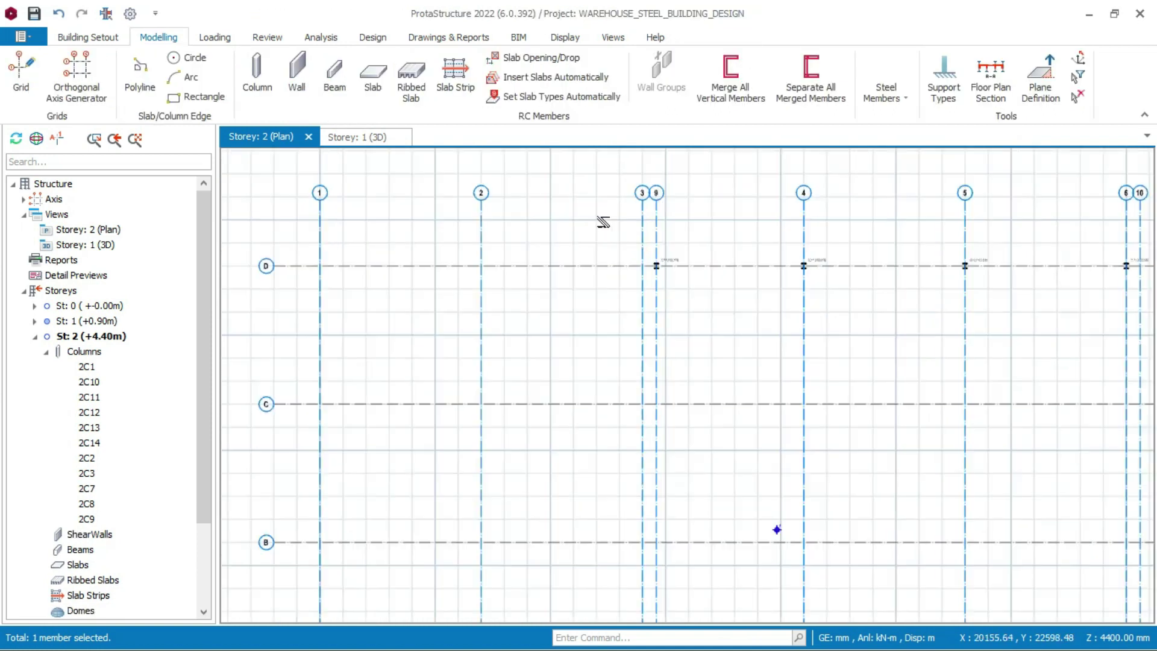
Delete the storey 2 columns on axis A at axes 1, 2 and 3
{"action": "scroll", "coordinate": [530, 374], "scroll_direction": "up", "scroll_amount": 3}
{"action": "left_click_drag", "start_coordinate": [417, 328], "coordinate": [898, 413]}
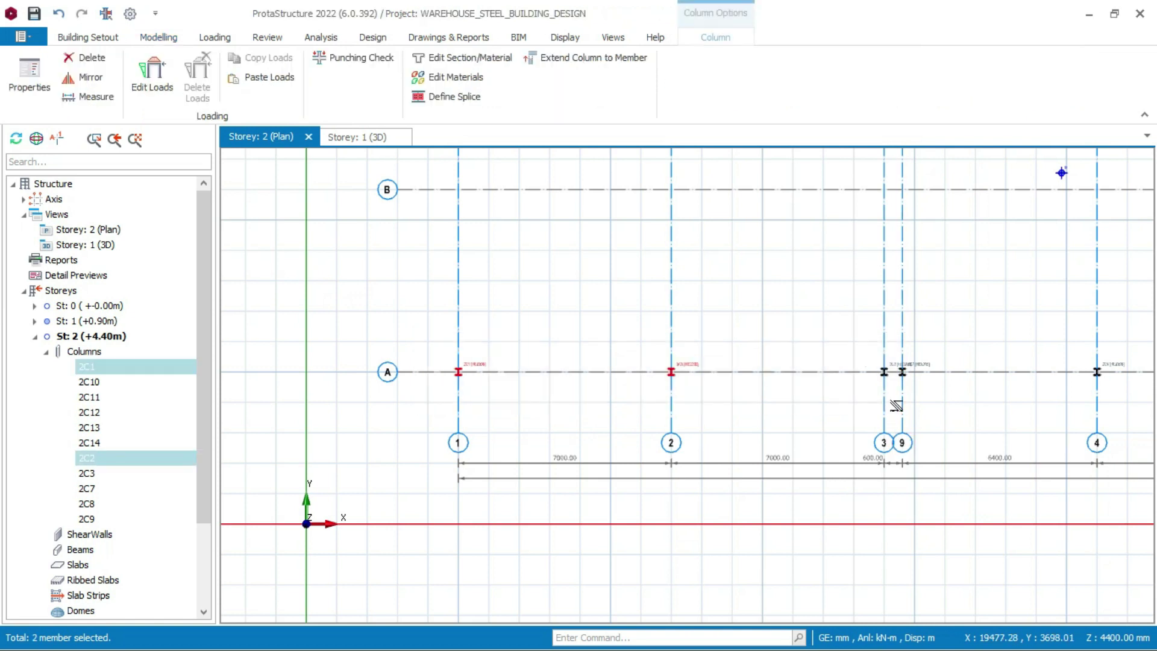
{"action": "left_click", "coordinate": [609, 526]}
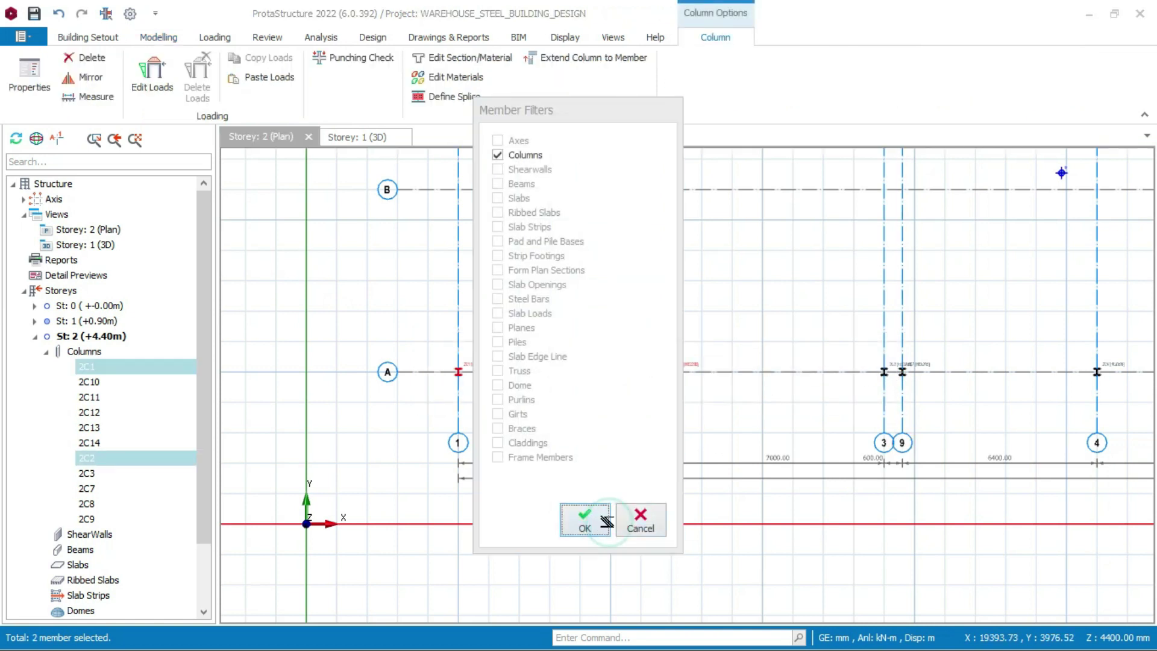
{"action": "scroll", "coordinate": [898, 365], "scroll_direction": "up", "scroll_amount": 3}
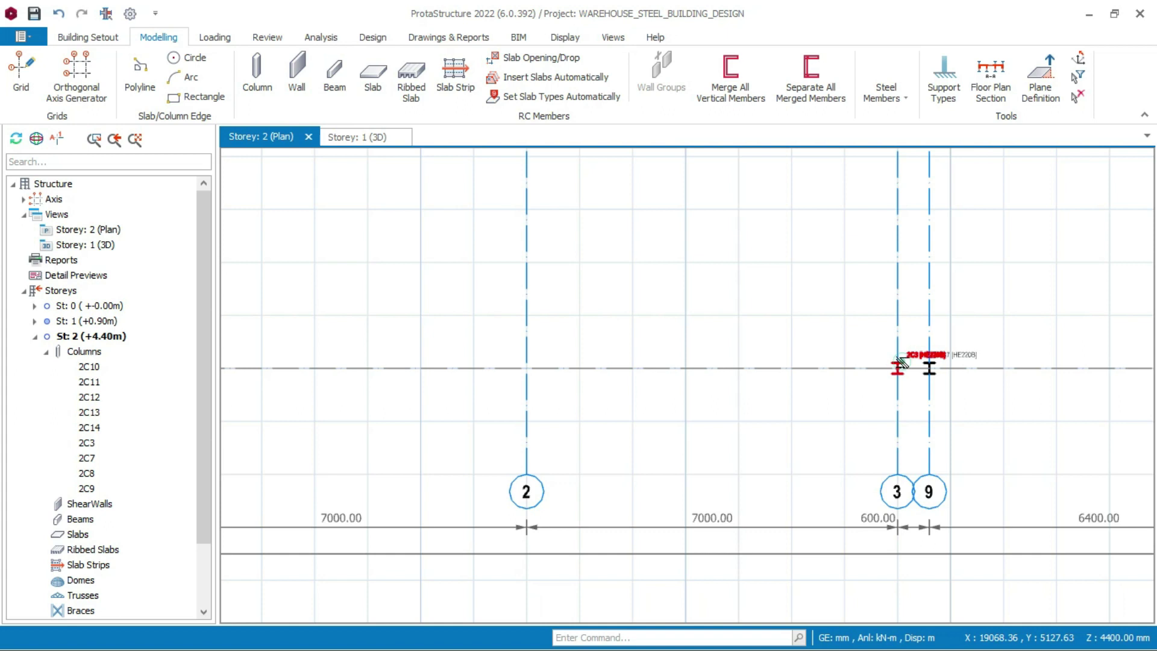
{"action": "left_click", "coordinate": [902, 361]}
{"action": "key", "text": "Delete"}
{"action": "scroll", "coordinate": [662, 393], "scroll_direction": "down", "scroll_amount": 8}
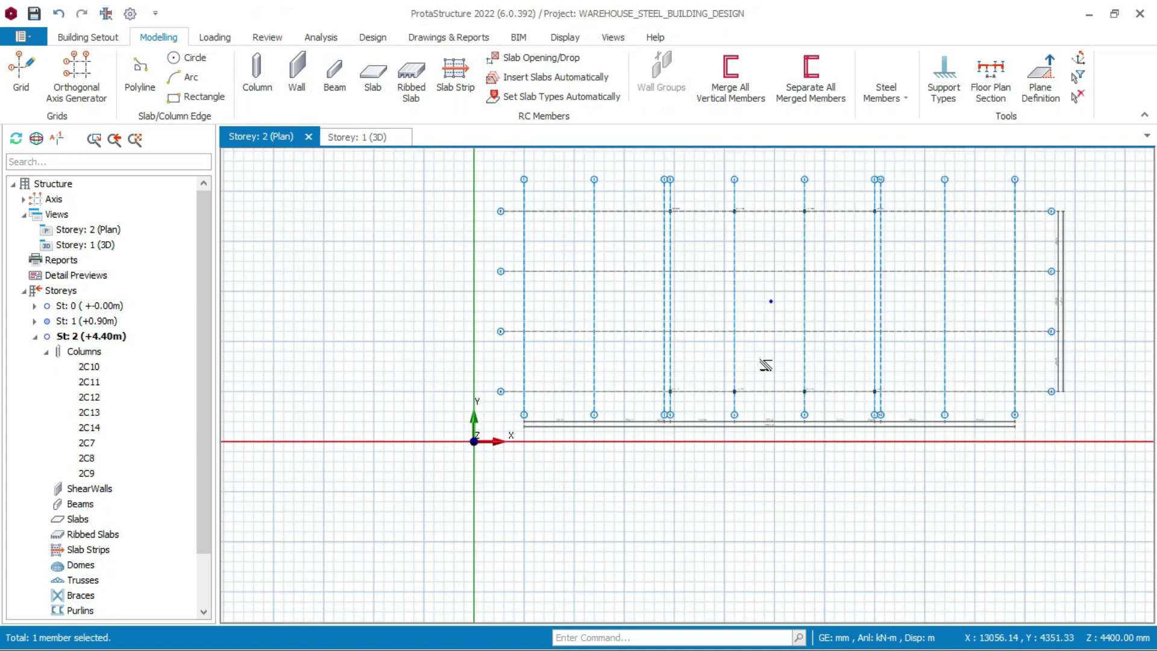
Switch to the 3D view and examine how the steel columns sit on the concrete walls along axes A and D
{"action": "left_click", "coordinate": [356, 138]}
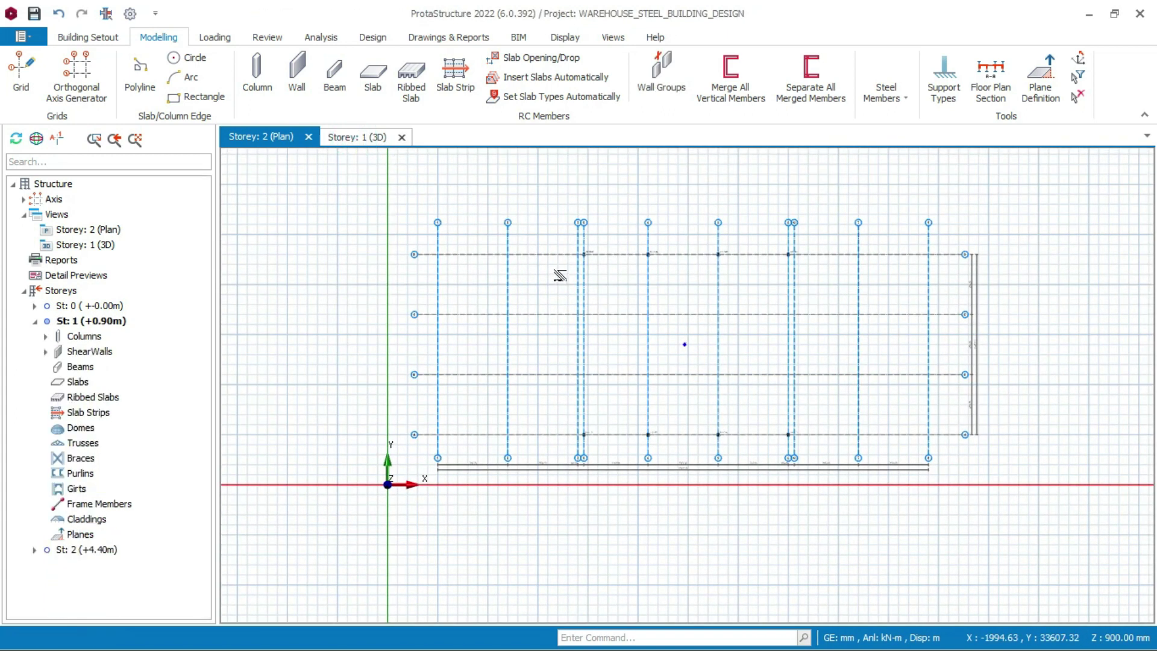
{"action": "scroll", "coordinate": [597, 341], "scroll_direction": "down", "scroll_amount": 10}
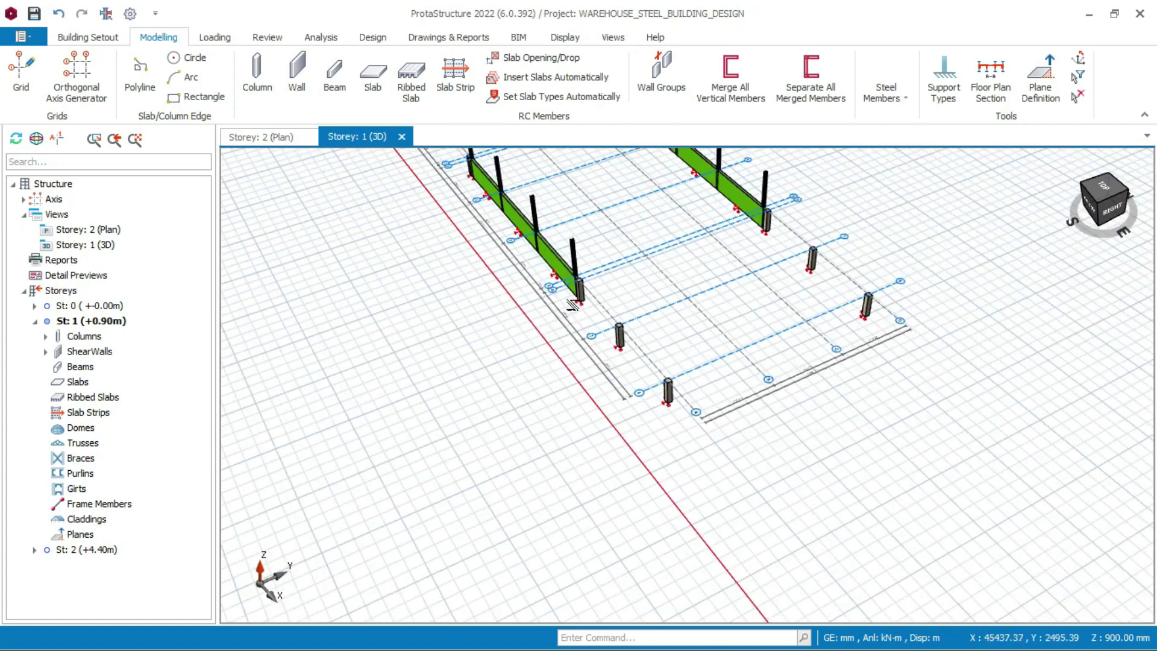
{"action": "scroll", "coordinate": [606, 340], "scroll_direction": "up", "scroll_amount": 3}
{"action": "mouse_move", "coordinate": [665, 362]}
{"action": "middle_mouse_down"}
{"action": "mouse_move", "coordinate": [632, 334]}
{"action": "mouse_move", "coordinate": [693, 362]}
{"action": "mouse_move", "coordinate": [749, 330]}
{"action": "mouse_move", "coordinate": [489, 351]}
{"action": "middle_mouse_up"}
{"action": "scroll", "coordinate": [489, 351], "scroll_direction": "up", "scroll_amount": 5}
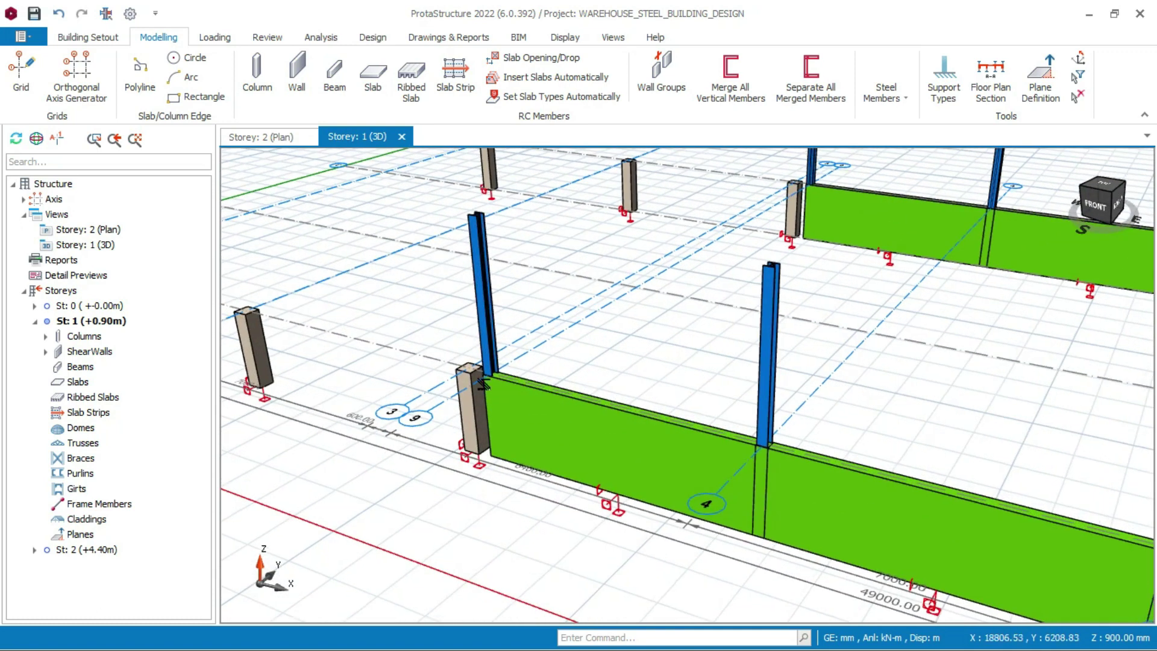
{"action": "scroll", "coordinate": [583, 385], "scroll_direction": "down", "scroll_amount": 3}
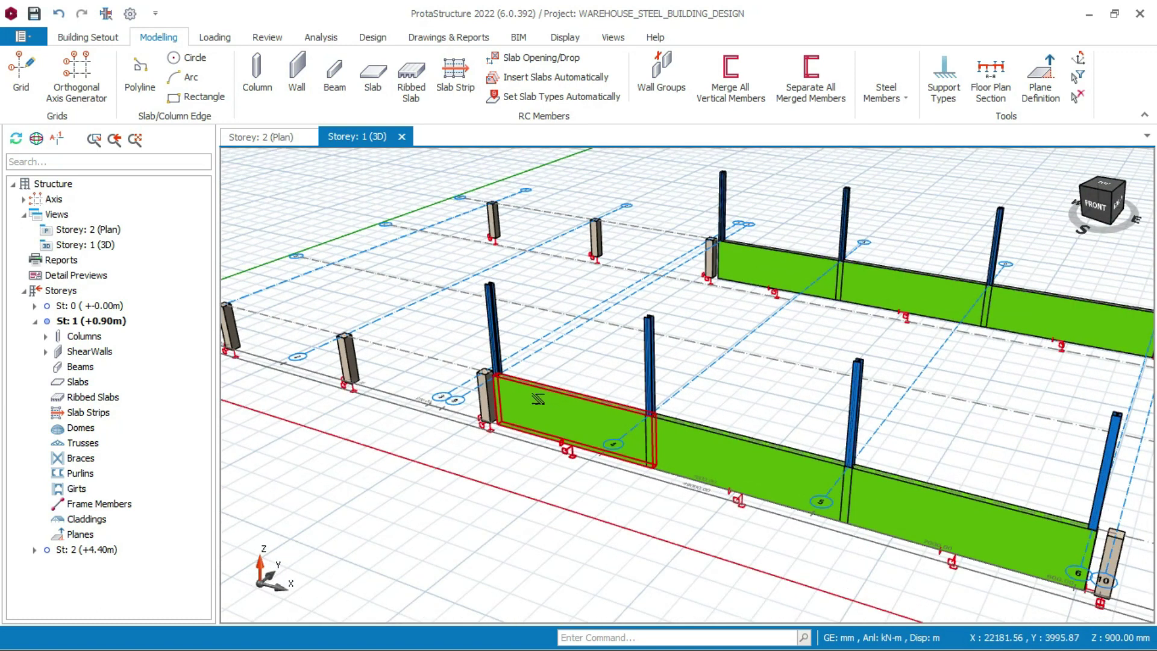
{"action": "scroll", "coordinate": [566, 404], "scroll_direction": "up", "scroll_amount": 3}
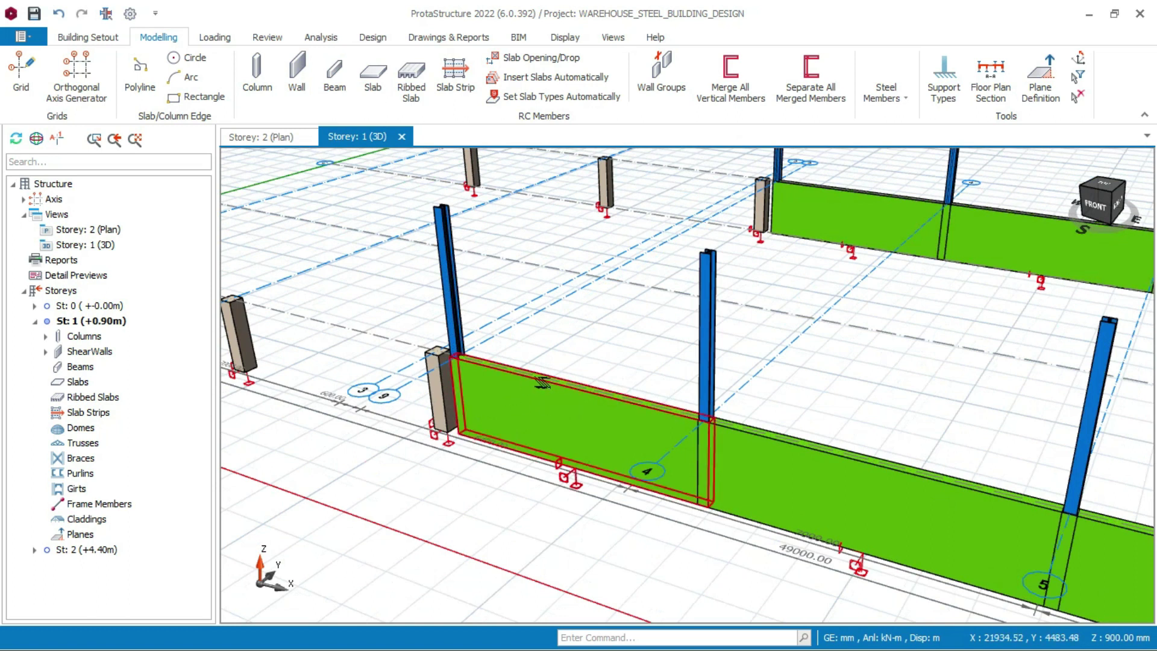
{"action": "scroll", "coordinate": [610, 407], "scroll_direction": "down", "scroll_amount": 1}
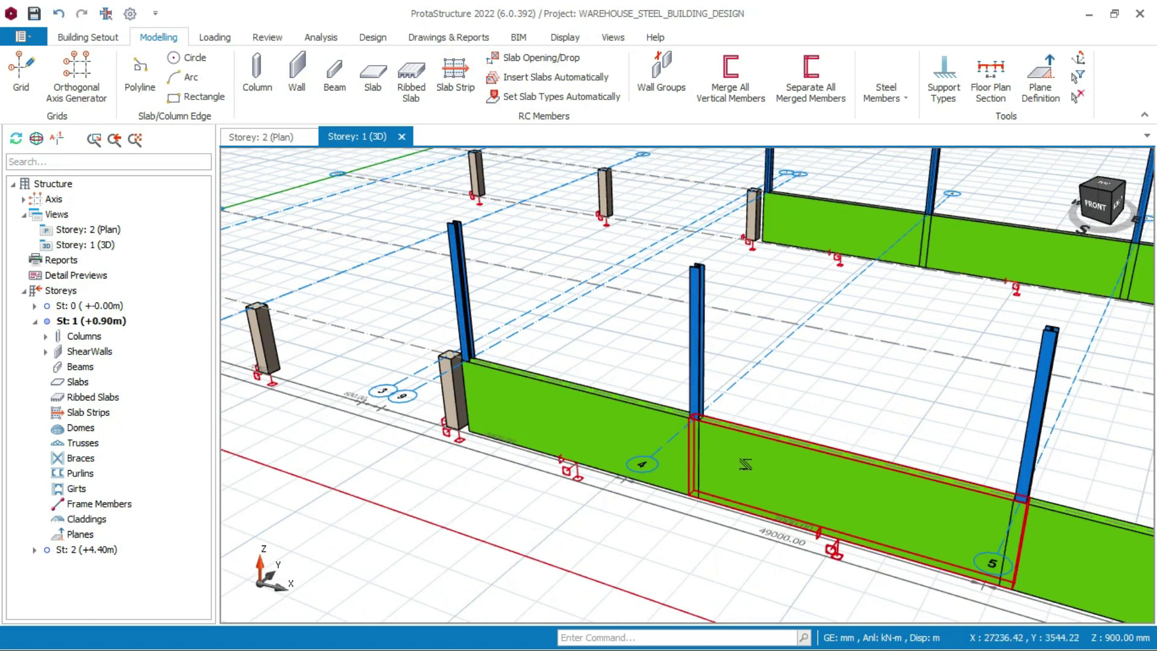
Examine the steel columns and concrete walls along axes A and D in 3D, and return to the storey 2 plan
{"action": "scroll", "coordinate": [702, 465], "scroll_direction": "down", "scroll_amount": 4}
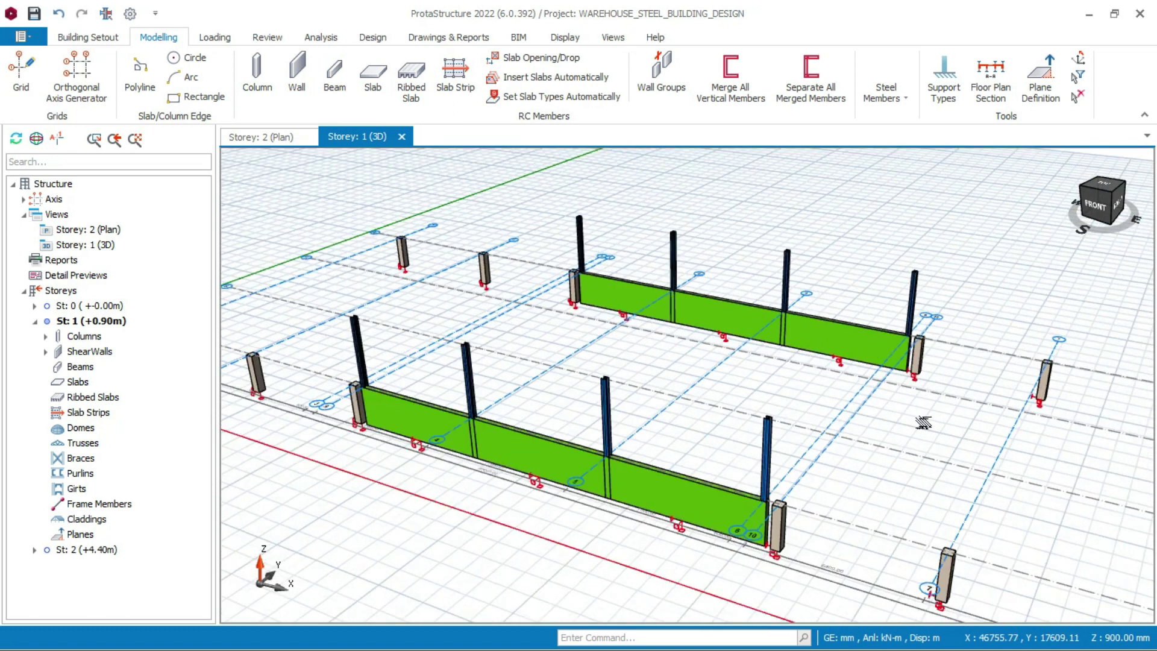
{"action": "mouse_move", "coordinate": [889, 350]}
{"action": "middle_mouse_down"}
{"action": "mouse_move", "coordinate": [806, 349]}
{"action": "mouse_move", "coordinate": [889, 337]}
{"action": "middle_mouse_up"}
{"action": "scroll", "coordinate": [890, 338], "scroll_direction": "down", "scroll_amount": 5}
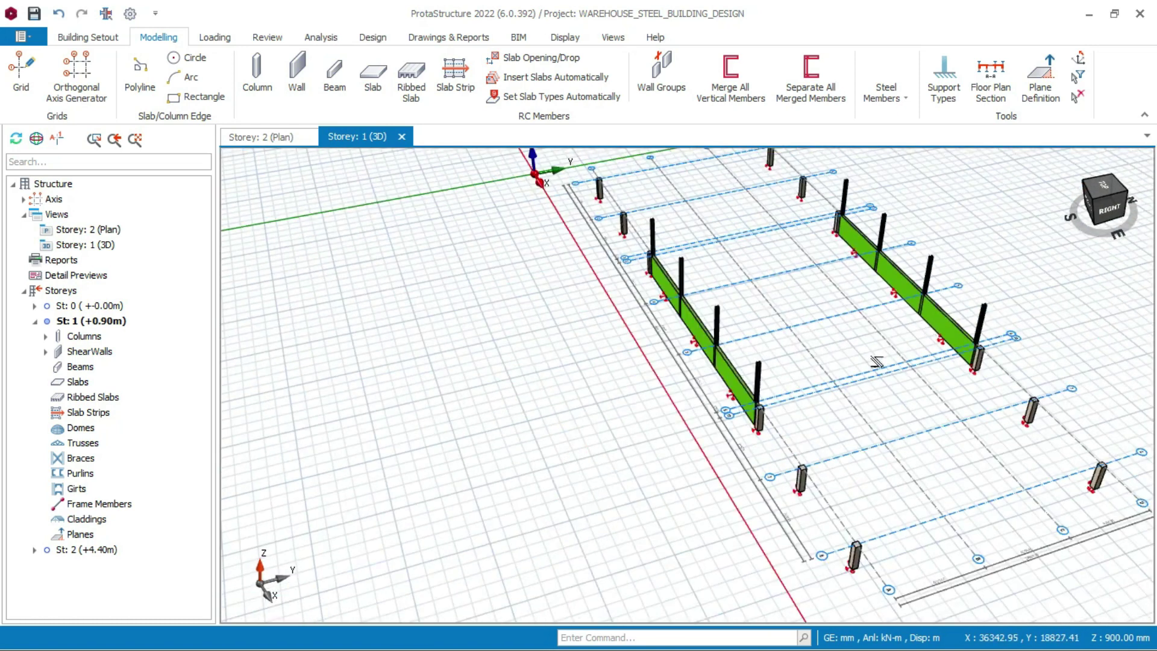
{"action": "scroll", "coordinate": [748, 321], "scroll_direction": "up", "scroll_amount": 4}
{"action": "middle_click_drag", "start_coordinate": [748, 321], "coordinate": [798, 303]}
{"action": "scroll", "coordinate": [712, 273], "scroll_direction": "up", "scroll_amount": 3}
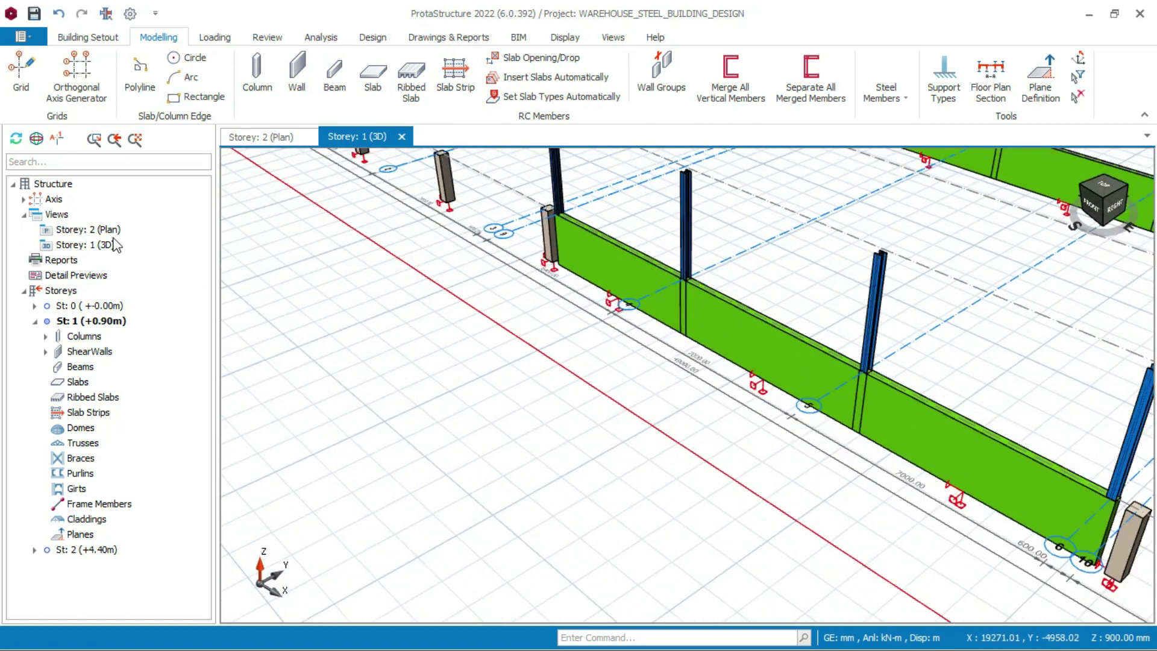
{"action": "left_click", "coordinate": [269, 138]}
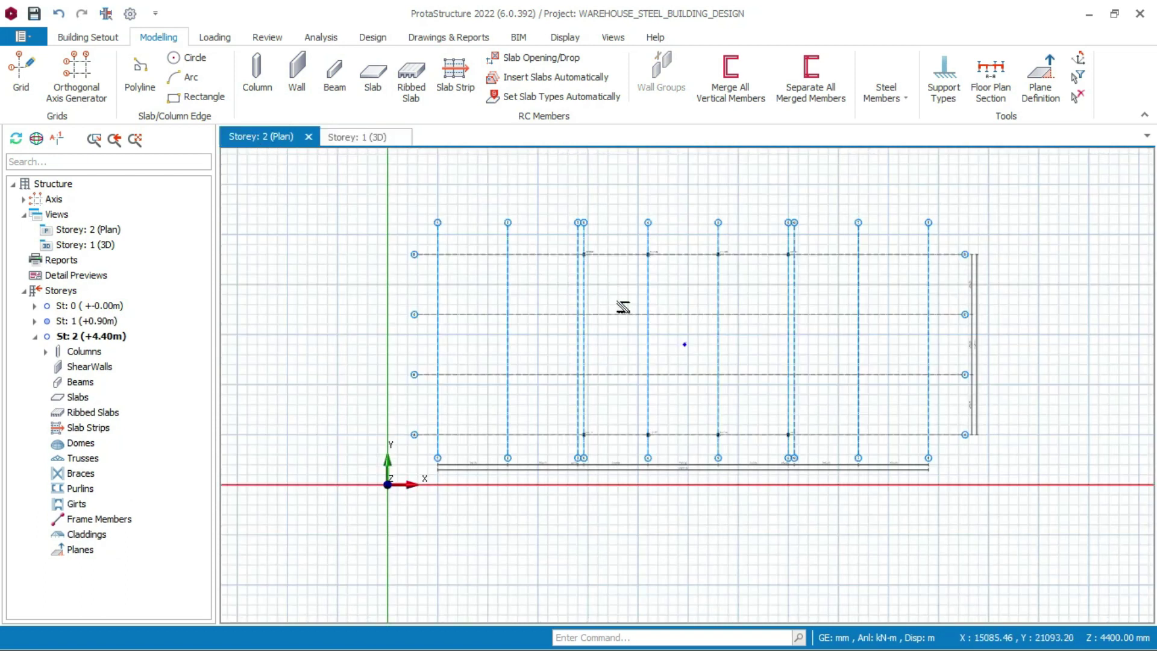
{"action": "scroll", "coordinate": [622, 308], "scroll_direction": "up", "scroll_amount": 3}
{"action": "scroll", "coordinate": [614, 297], "scroll_direction": "down", "scroll_amount": 2}
{"action": "scroll", "coordinate": [552, 310], "scroll_direction": "down", "scroll_amount": 1}
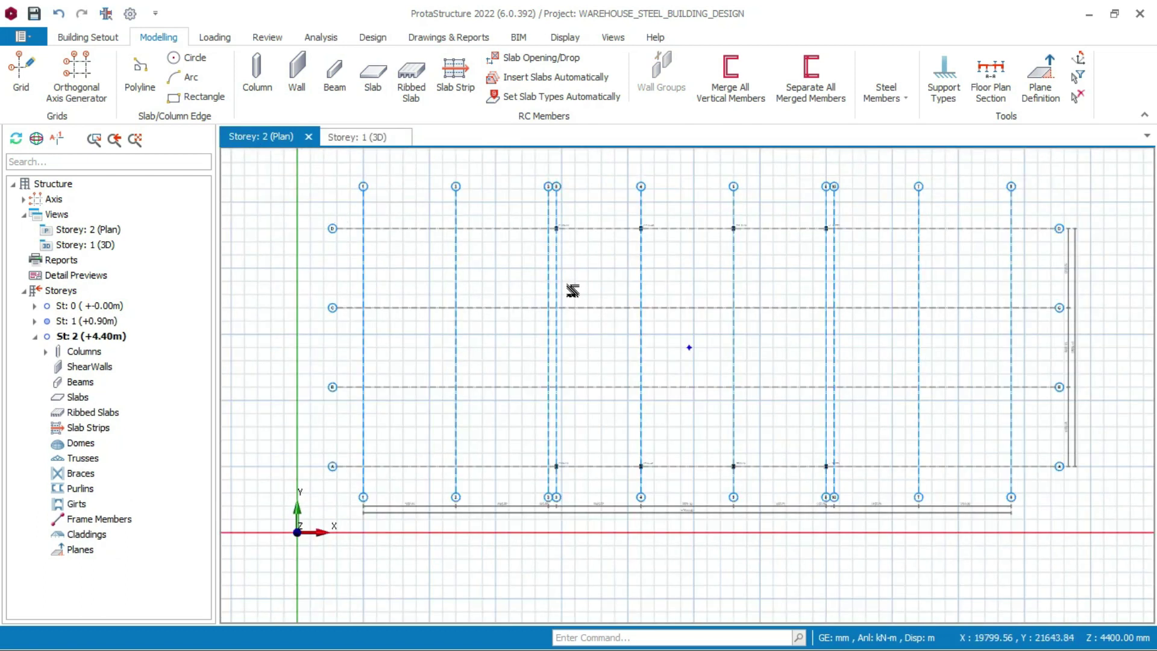
{"action": "scroll", "coordinate": [591, 269], "scroll_direction": "up", "scroll_amount": 1}
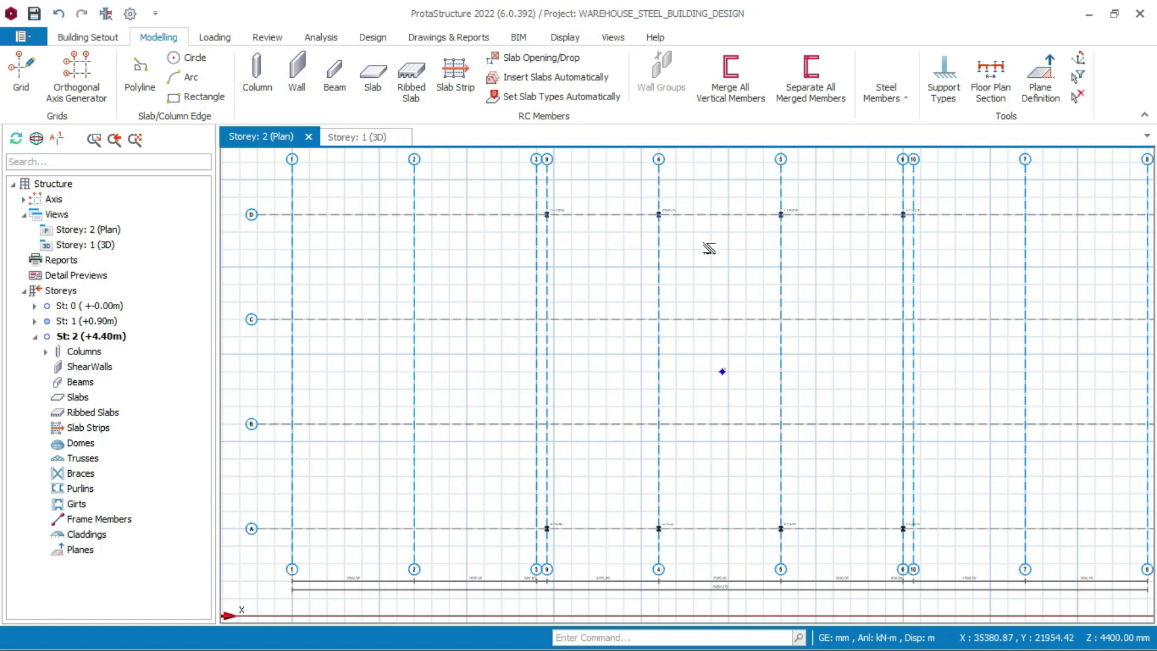
{"action": "scroll", "coordinate": [584, 253], "scroll_direction": "down", "scroll_amount": 2}
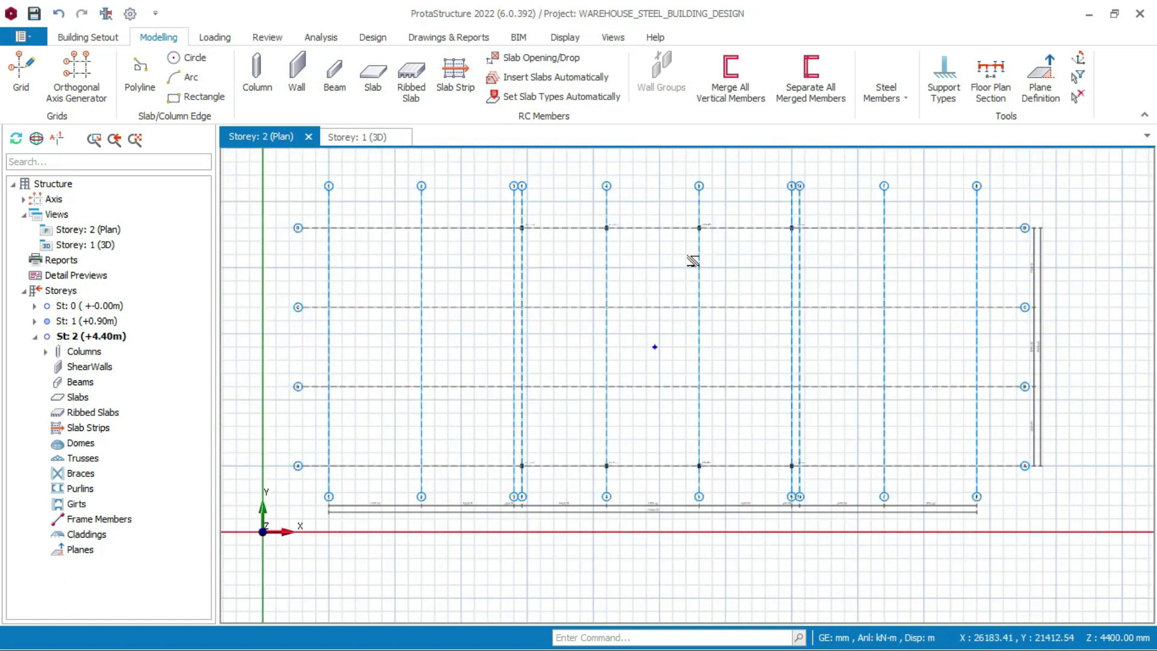
{"action": "scroll", "coordinate": [693, 260], "scroll_direction": "up", "scroll_amount": 1}
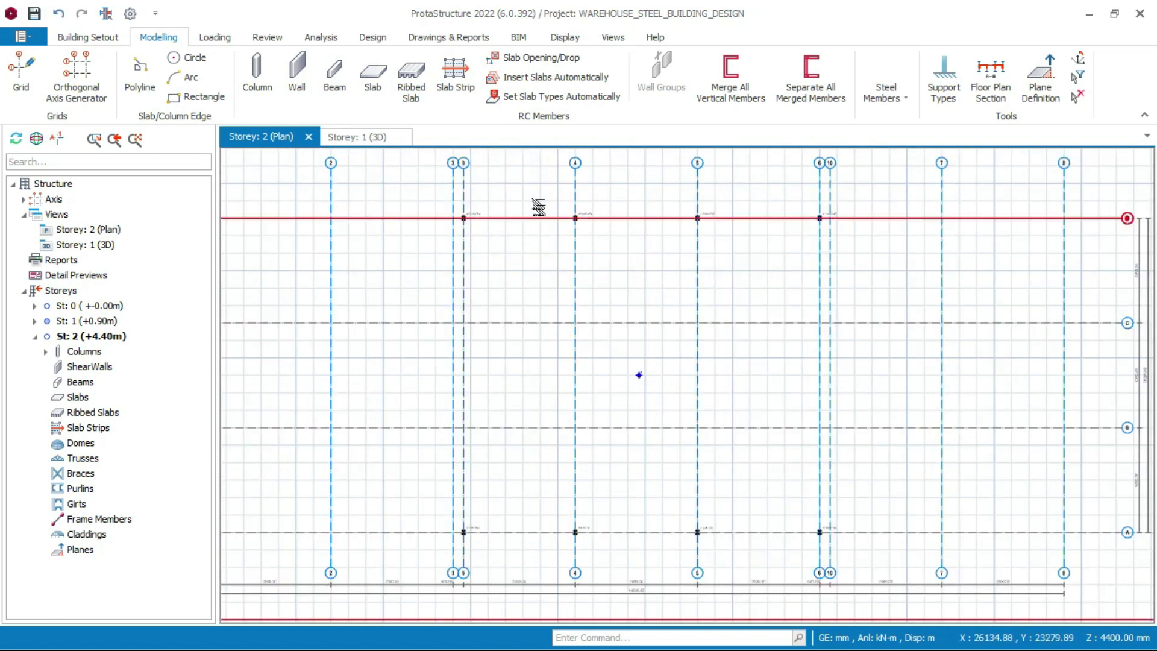
Start a steel beam on storey 2 and assign it the HE180B section from the Euro HEB profiles
{"action": "left_click", "coordinate": [900, 97]}
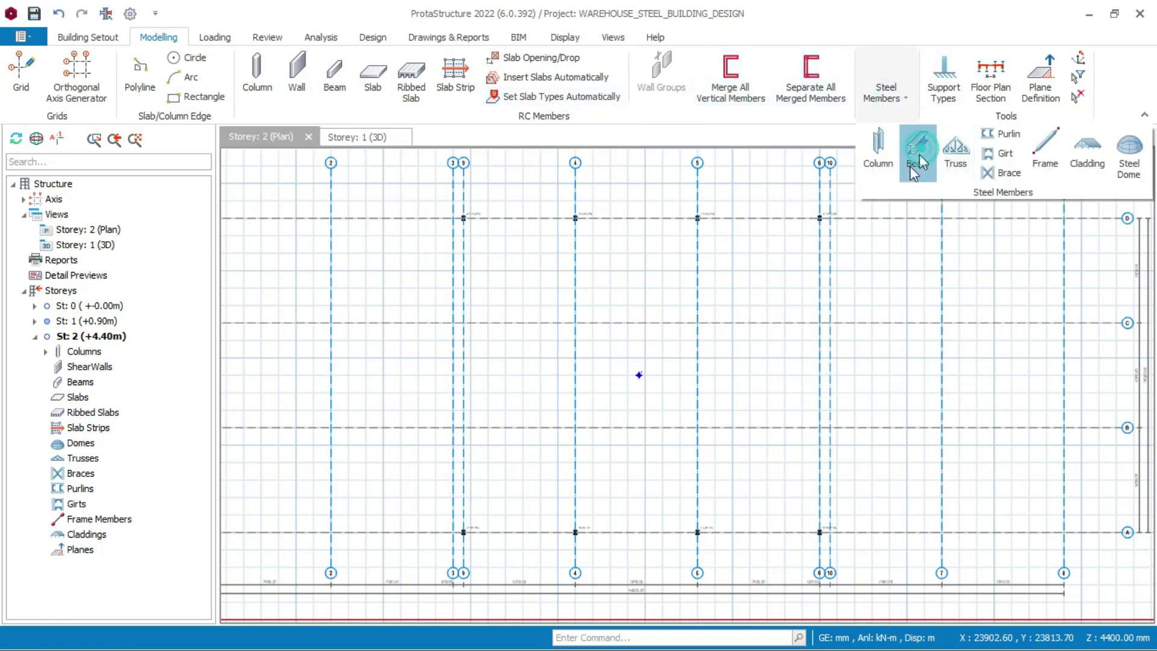
{"action": "left_click", "coordinate": [917, 158]}
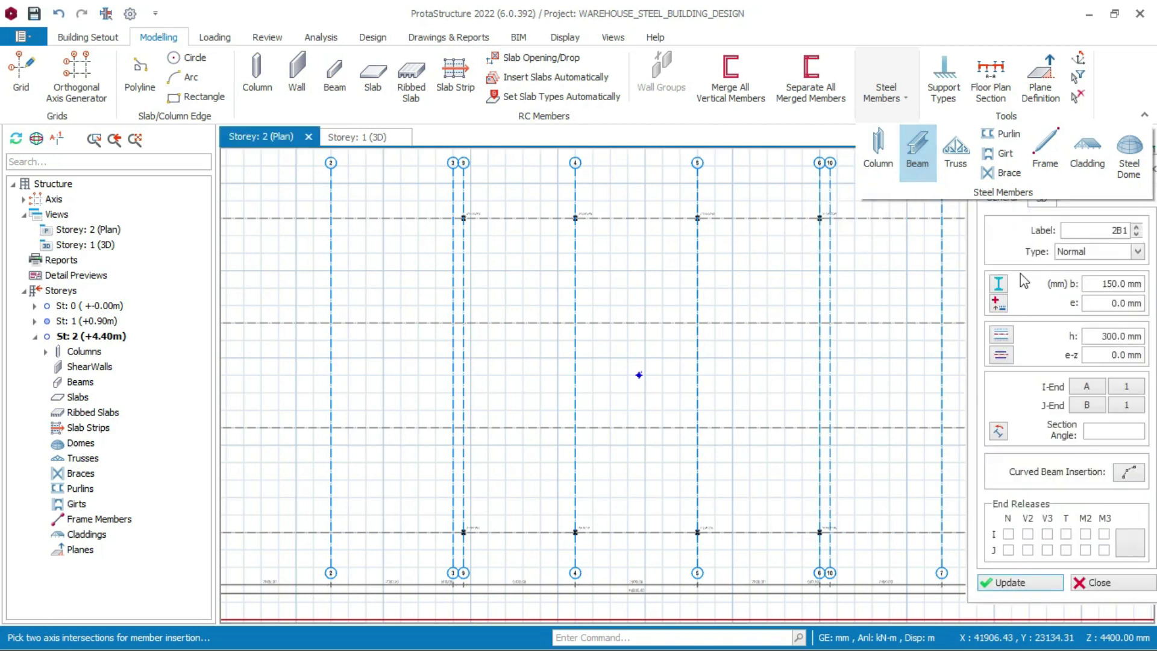
{"action": "left_click", "coordinate": [999, 283]}
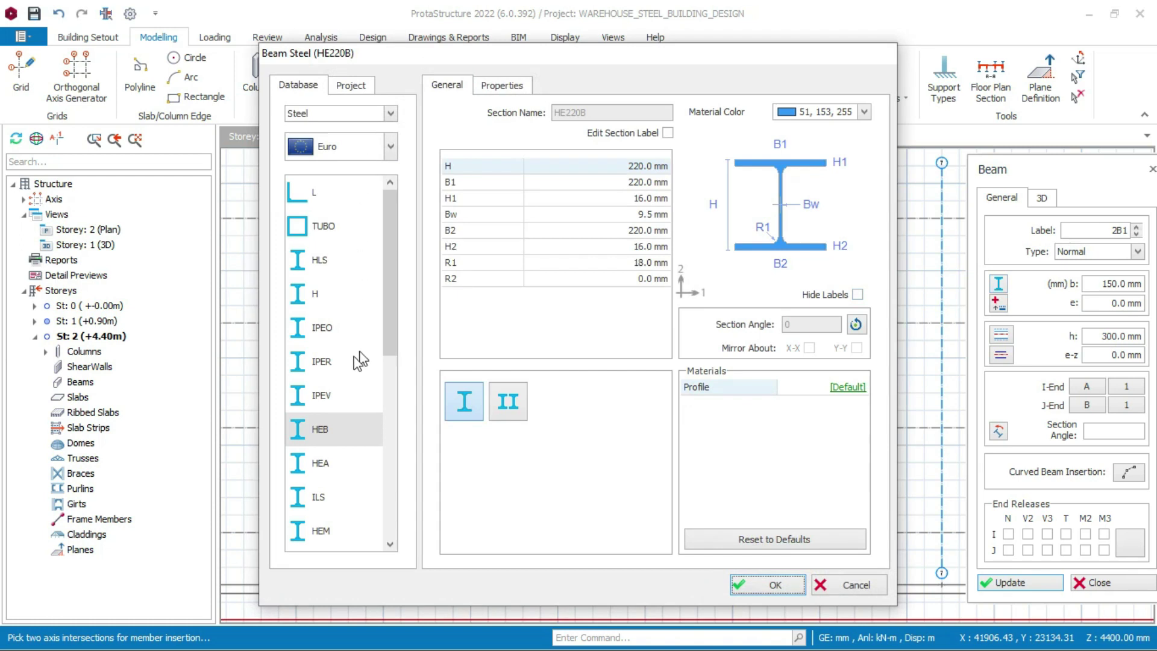
{"action": "double_click", "coordinate": [325, 429]}
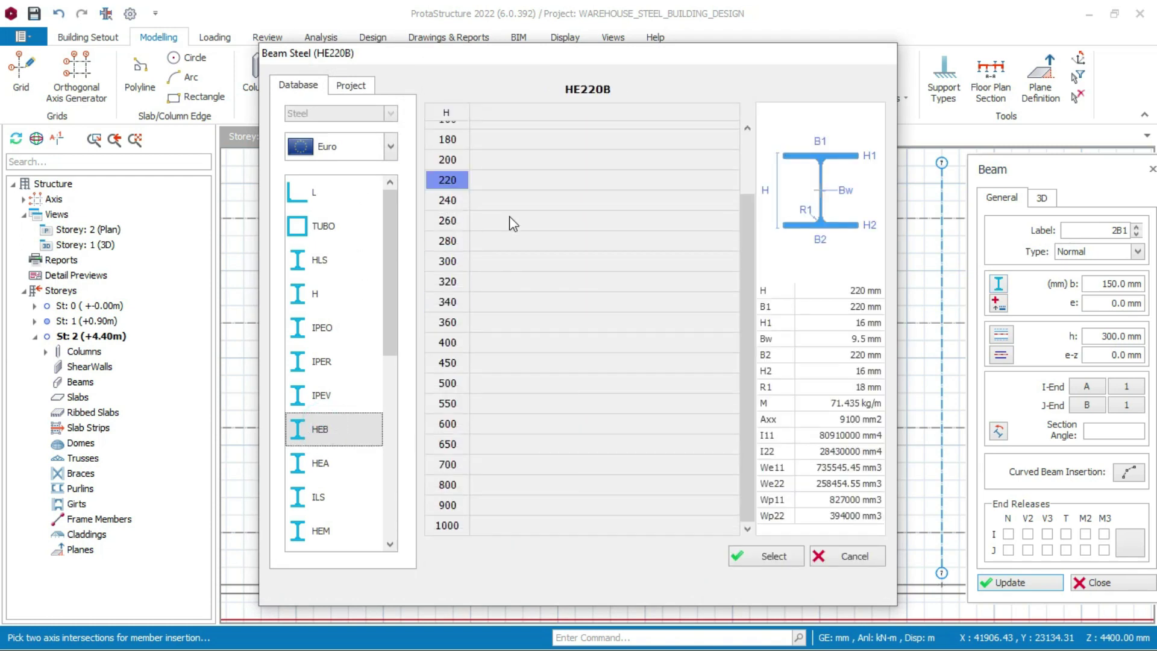
{"action": "left_click", "coordinate": [449, 139]}
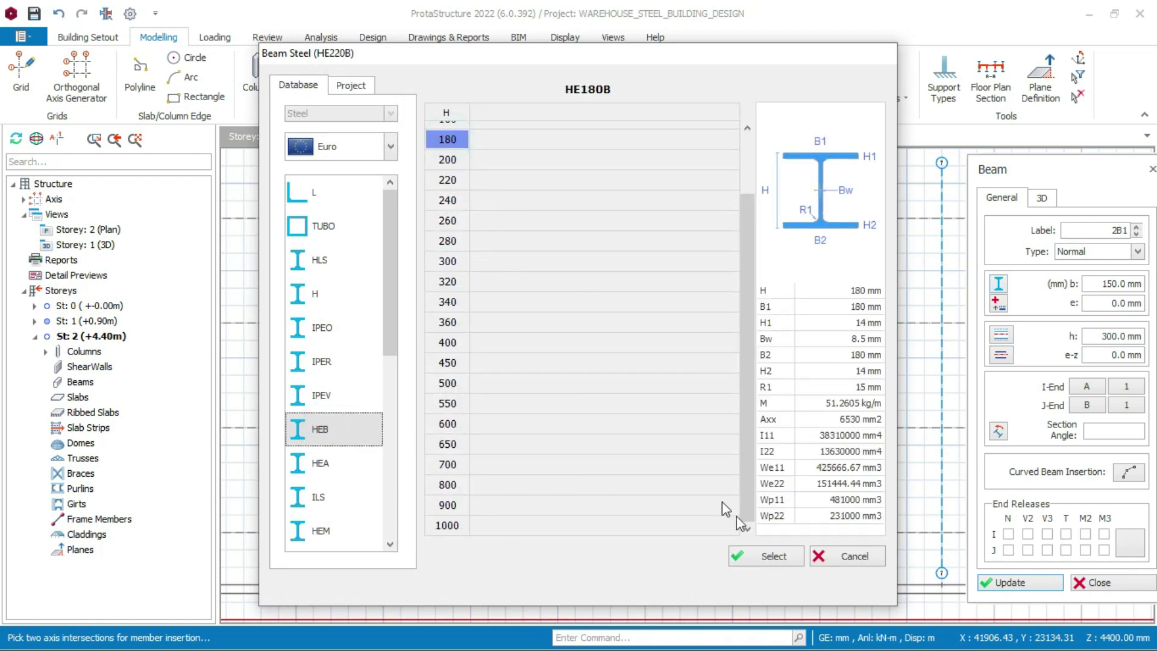
{"action": "left_click", "coordinate": [773, 557]}
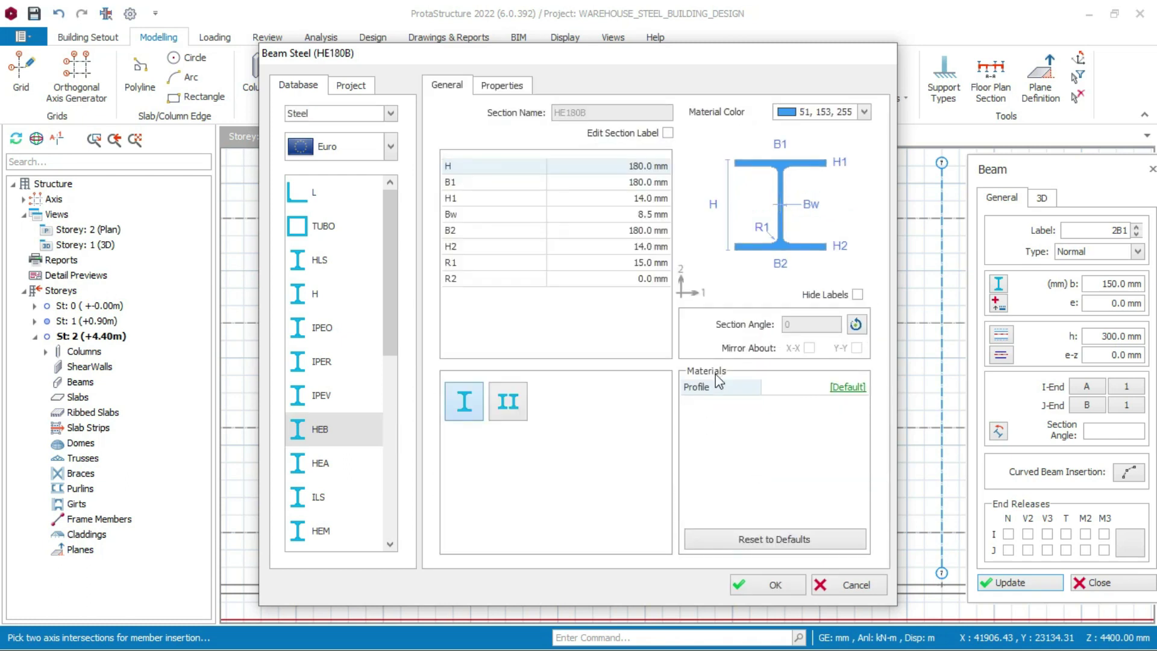
{"action": "left_click", "coordinate": [776, 585]}
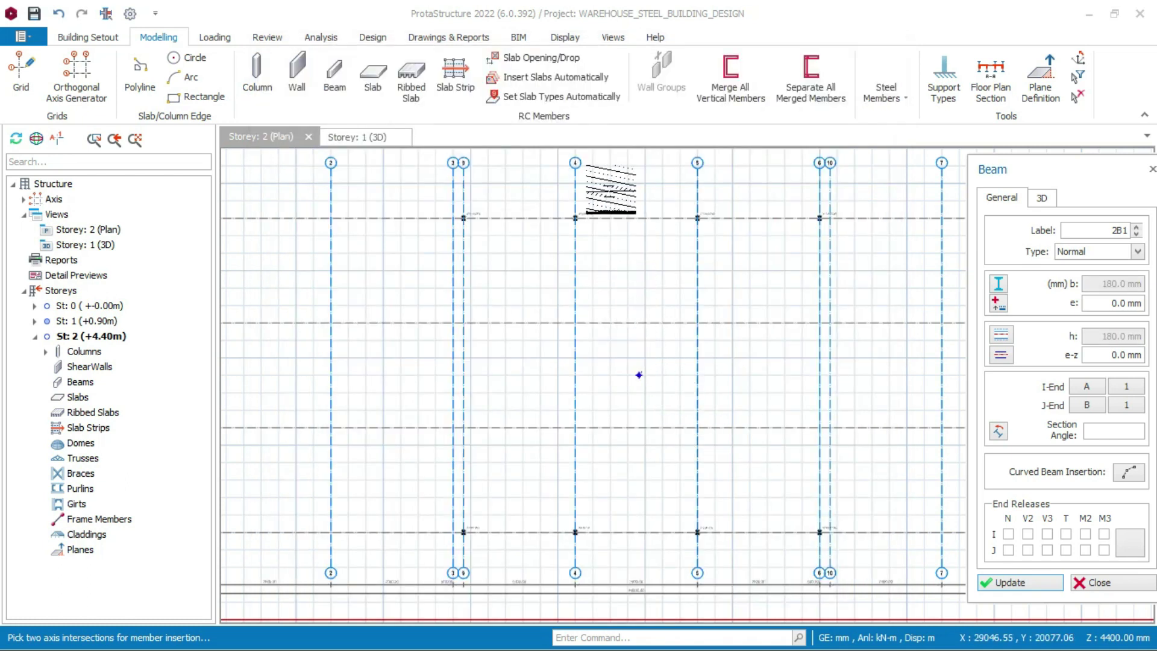
Insert an HE180B beam along axis D from the column at axis 9 to the column at axis 4
{"action": "middle_click_drag", "start_coordinate": [447, 210], "coordinate": [406, 346]}
{"action": "scroll", "coordinate": [407, 352], "scroll_direction": "down", "scroll_amount": 1}
{"action": "scroll", "coordinate": [396, 389], "scroll_direction": "up", "scroll_amount": 4}
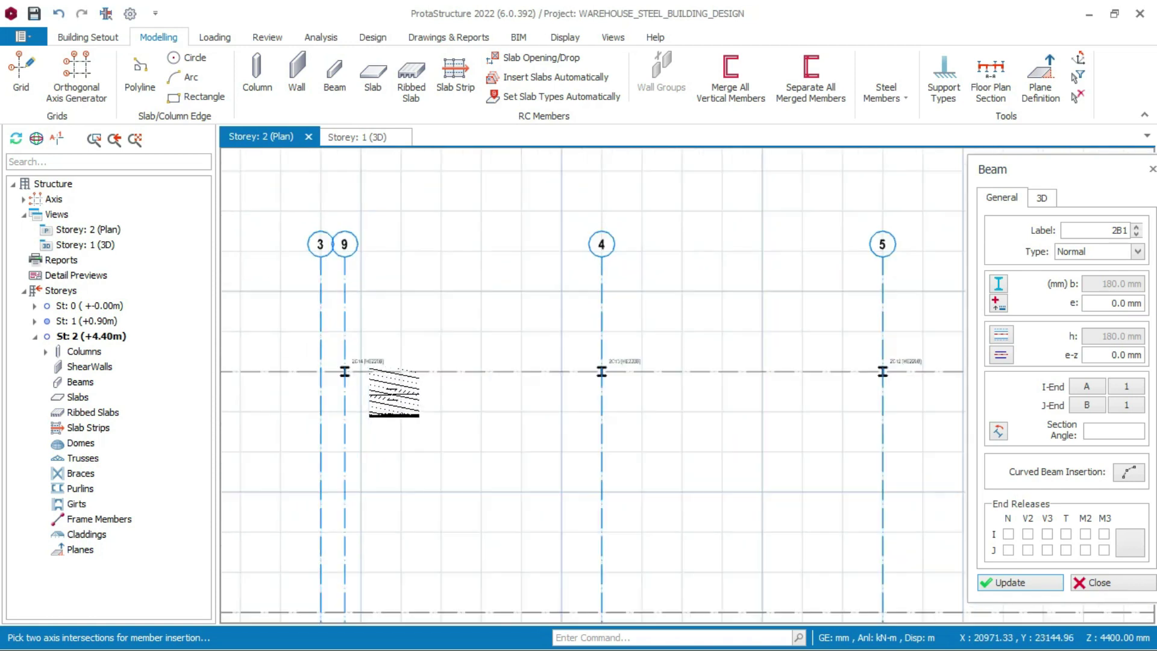
{"action": "scroll", "coordinate": [346, 366], "scroll_direction": "up", "scroll_amount": 1}
{"action": "left_click", "coordinate": [335, 364]}
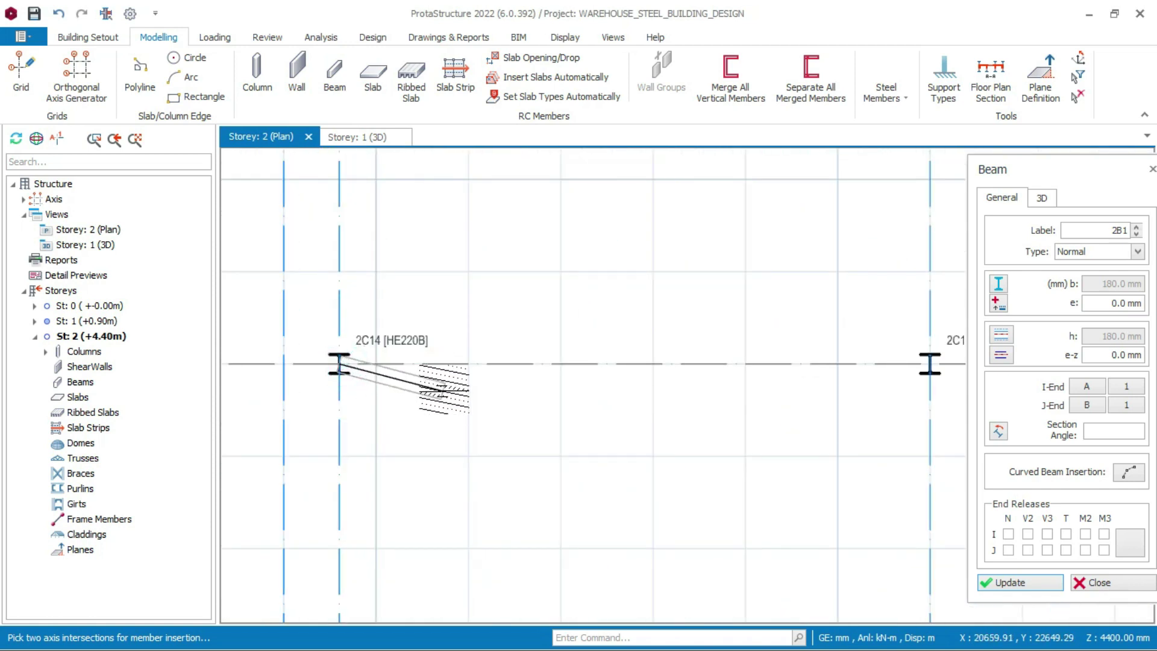
{"action": "scroll", "coordinate": [447, 386], "scroll_direction": "down", "scroll_amount": 3}
{"action": "scroll", "coordinate": [632, 383], "scroll_direction": "up", "scroll_amount": 3}
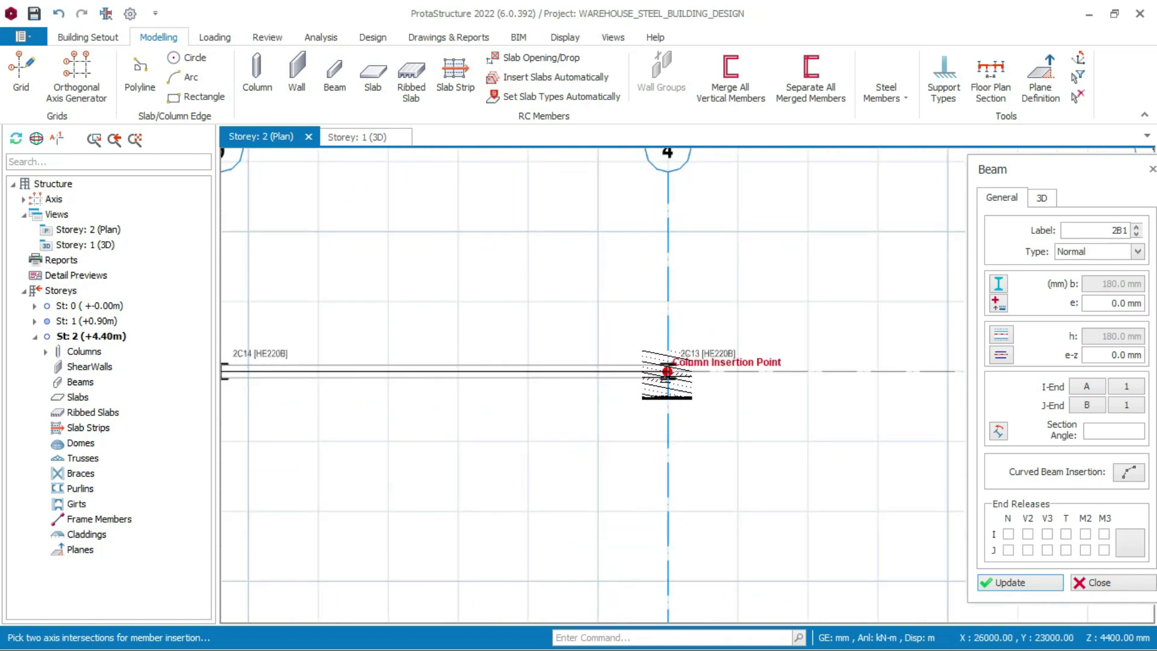
{"action": "left_click", "coordinate": [668, 369]}
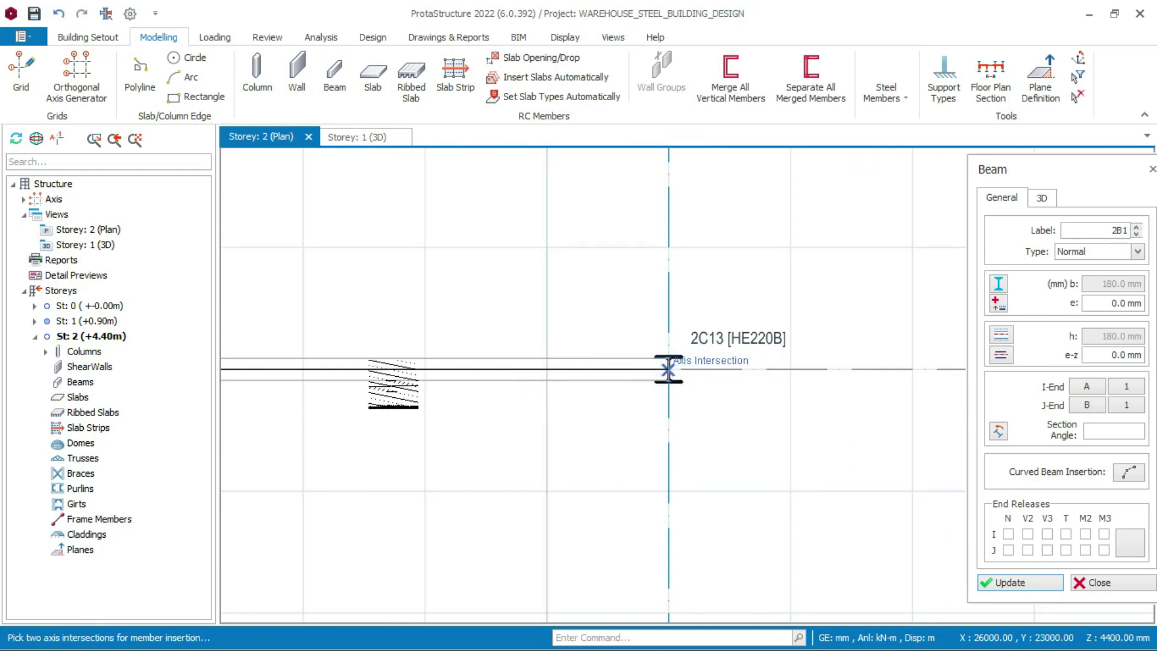
{"action": "left_click", "coordinate": [398, 374]}
Continue the HE180B beams along axis D from axis 4 to axis 5 and from axis 5 to axis 6
{"action": "scroll", "coordinate": [398, 376], "scroll_direction": "down", "scroll_amount": 2}
{"action": "scroll", "coordinate": [401, 376], "scroll_direction": "down", "scroll_amount": 2}
{"action": "scroll", "coordinate": [765, 367], "scroll_direction": "up", "scroll_amount": 2}
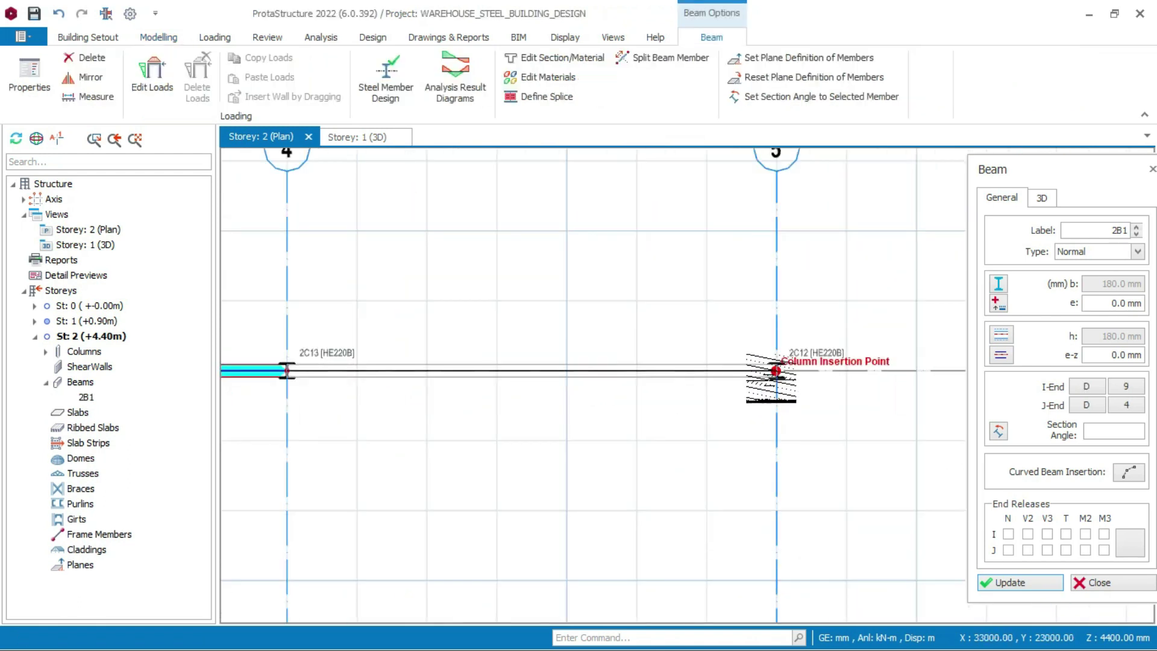
{"action": "scroll", "coordinate": [775, 368], "scroll_direction": "up", "scroll_amount": 1}
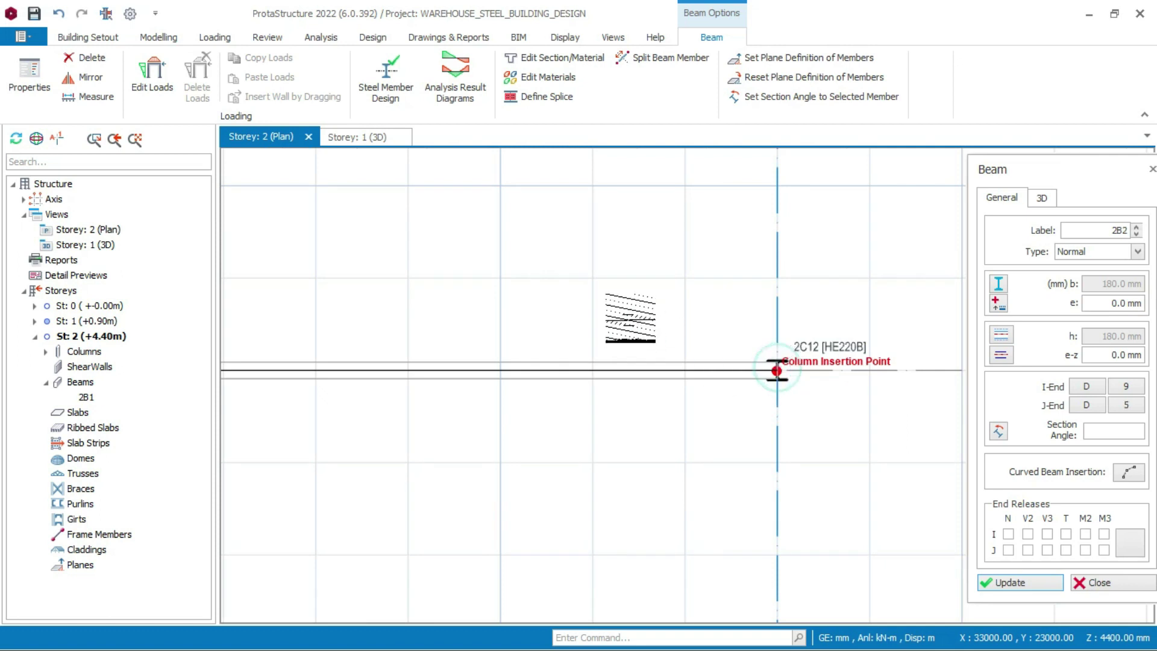
{"action": "left_click", "coordinate": [776, 370]}
{"action": "scroll", "coordinate": [776, 369], "scroll_direction": "down", "scroll_amount": 3}
{"action": "scroll", "coordinate": [763, 335], "scroll_direction": "up", "scroll_amount": 3}
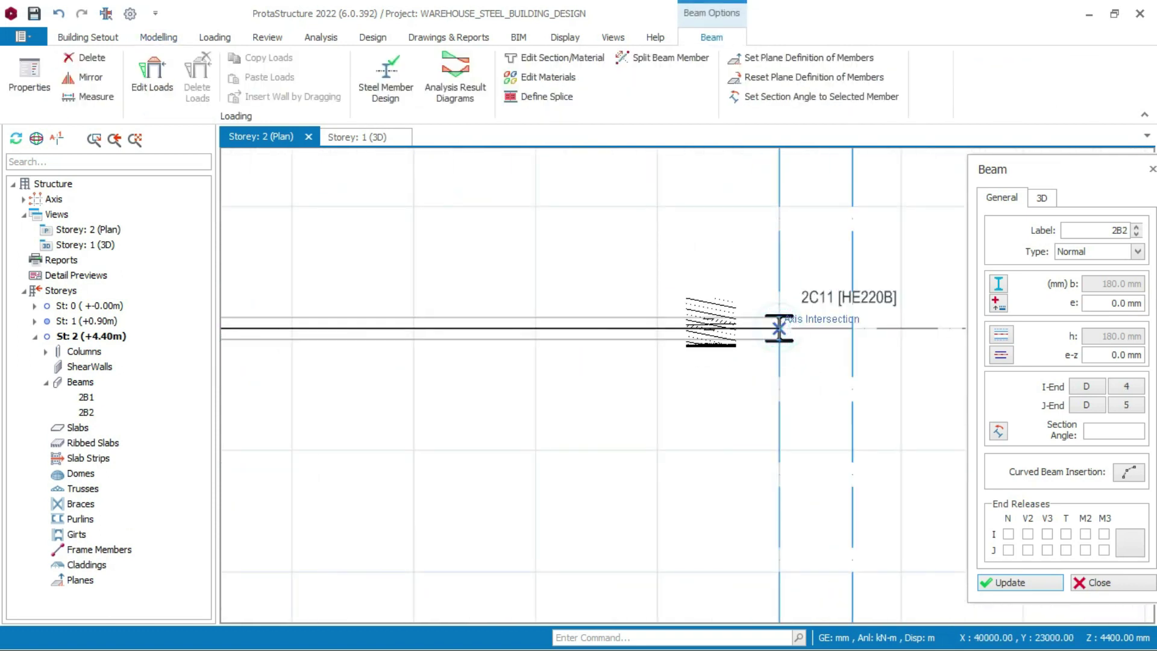
{"action": "left_click", "coordinate": [778, 328]}
{"action": "scroll", "coordinate": [777, 325], "scroll_direction": "down", "scroll_amount": 3}
{"action": "scroll", "coordinate": [768, 282], "scroll_direction": "down", "scroll_amount": 2}
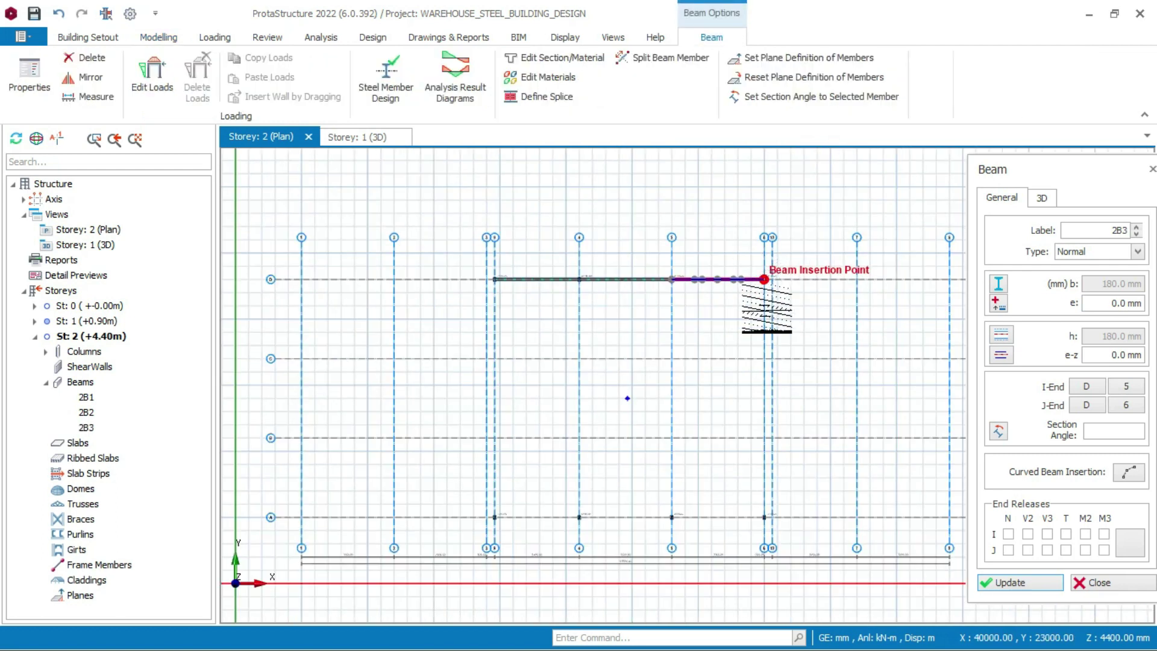
Insert an HE180B beam along axis A from the column at axis 9 to the column at axis 4
{"action": "scroll", "coordinate": [488, 494], "scroll_direction": "up", "scroll_amount": 3}
{"action": "scroll", "coordinate": [447, 489], "scroll_direction": "up", "scroll_amount": 2}
{"action": "left_click", "coordinate": [403, 486]}
{"action": "scroll", "coordinate": [355, 486], "scroll_direction": "down", "scroll_amount": 3}
{"action": "scroll", "coordinate": [696, 482], "scroll_direction": "up", "scroll_amount": 3}
{"action": "left_click", "coordinate": [734, 494]}
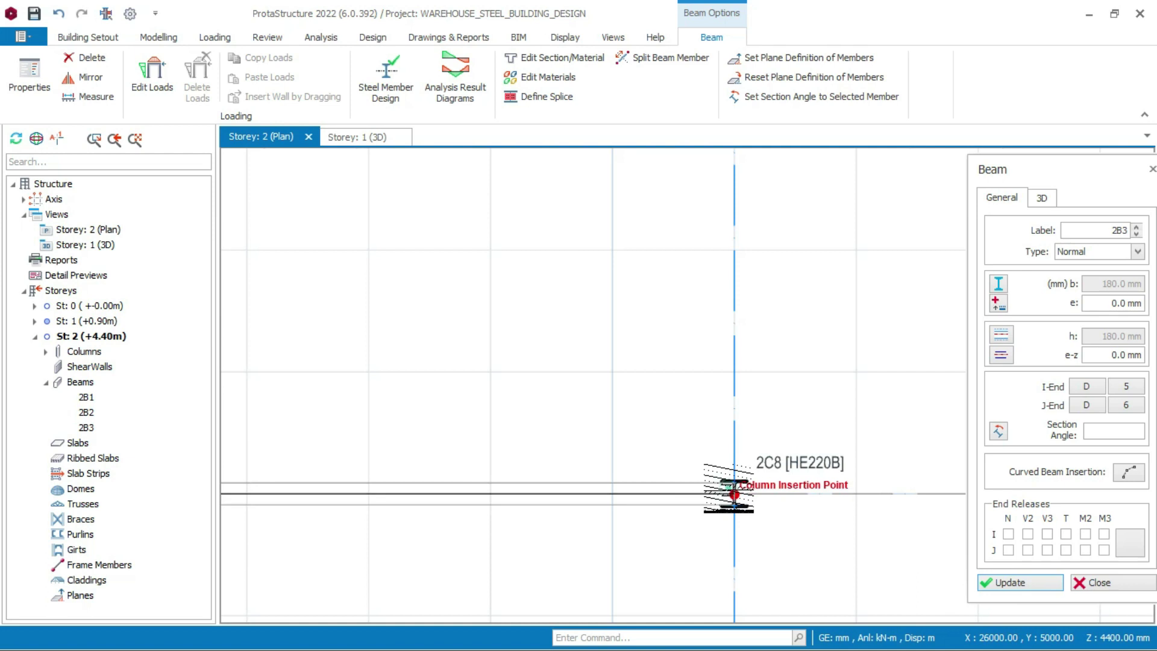
Continue the HE180B beams along axis A from axis 4 through axis 5 to axis 6, and finish beam placement
{"action": "scroll", "coordinate": [452, 388], "scroll_direction": "down", "scroll_amount": 3}
{"action": "scroll", "coordinate": [861, 444], "scroll_direction": "up", "scroll_amount": 1}
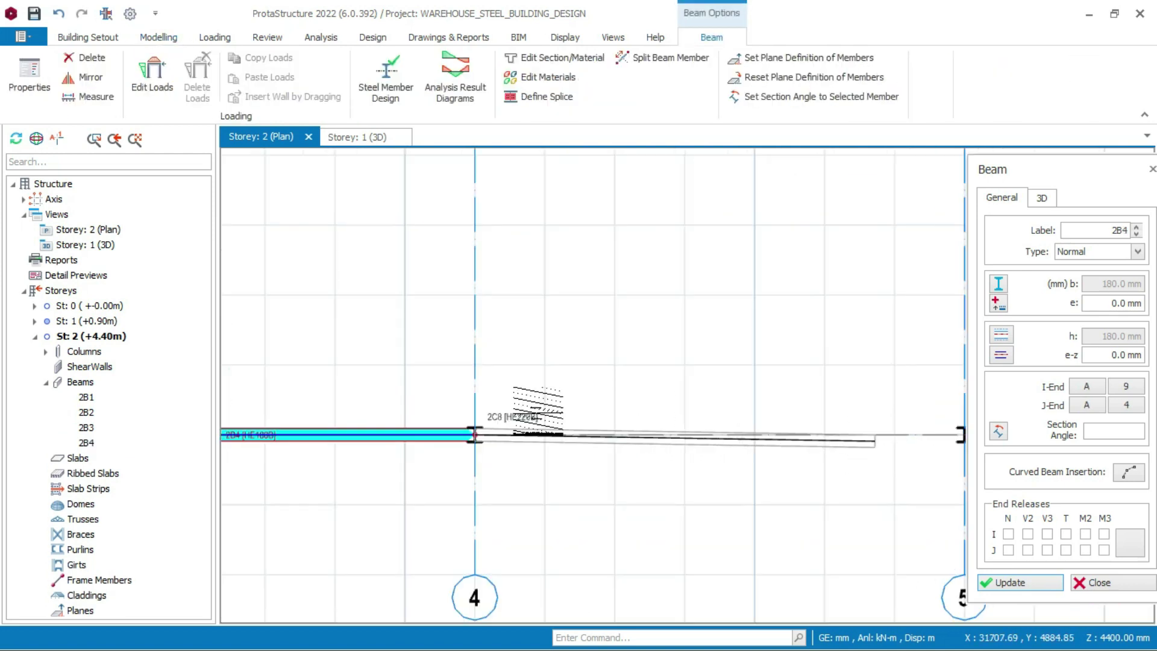
{"action": "scroll", "coordinate": [434, 412], "scroll_direction": "down", "scroll_amount": 3}
{"action": "scroll", "coordinate": [723, 432], "scroll_direction": "up", "scroll_amount": 5}
{"action": "left_click", "coordinate": [555, 402]}
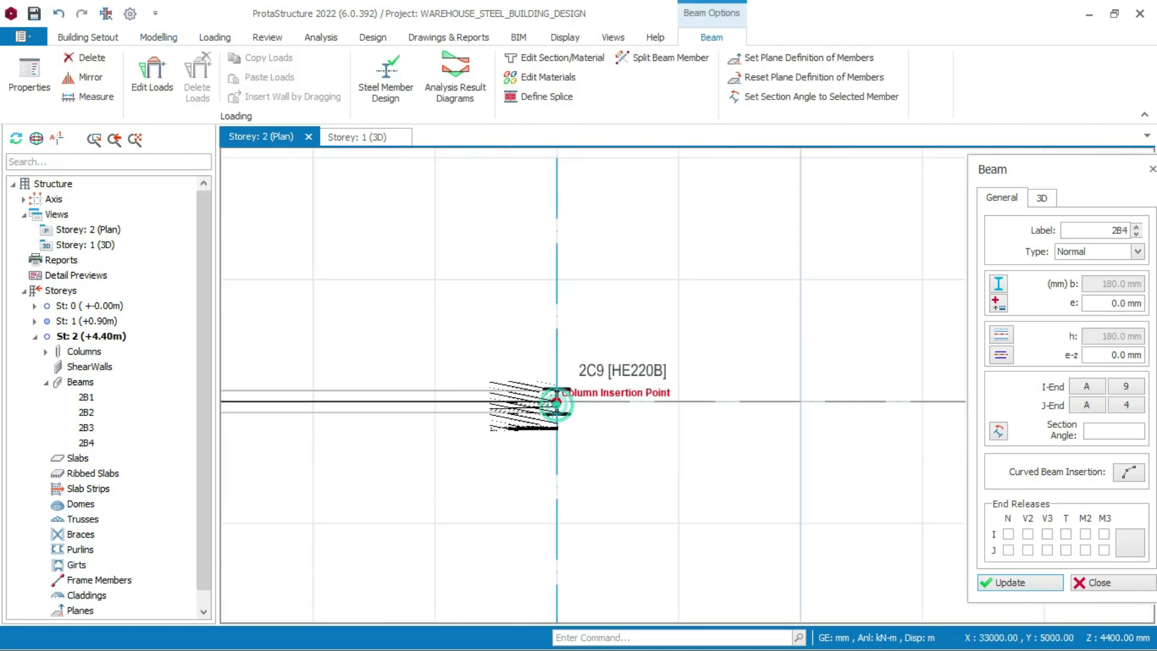
{"action": "scroll", "coordinate": [723, 434], "scroll_direction": "down", "scroll_amount": 3}
{"action": "scroll", "coordinate": [829, 430], "scroll_direction": "up", "scroll_amount": 3}
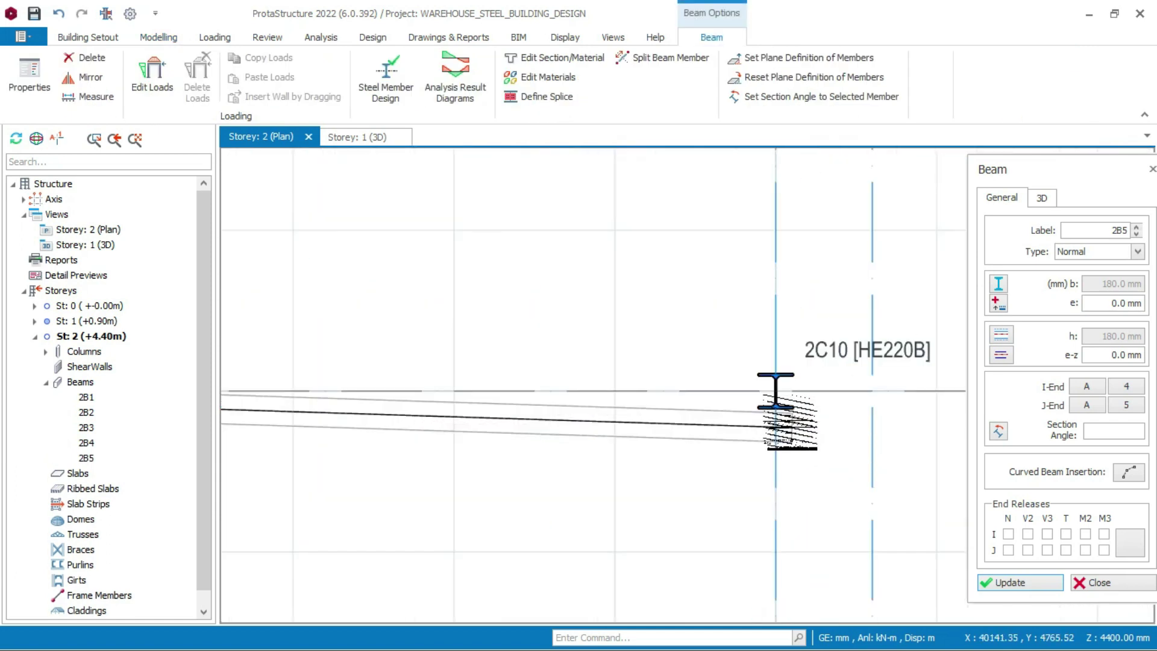
{"action": "left_click", "coordinate": [761, 409]}
{"action": "scroll", "coordinate": [771, 404], "scroll_direction": "down", "scroll_amount": 3}
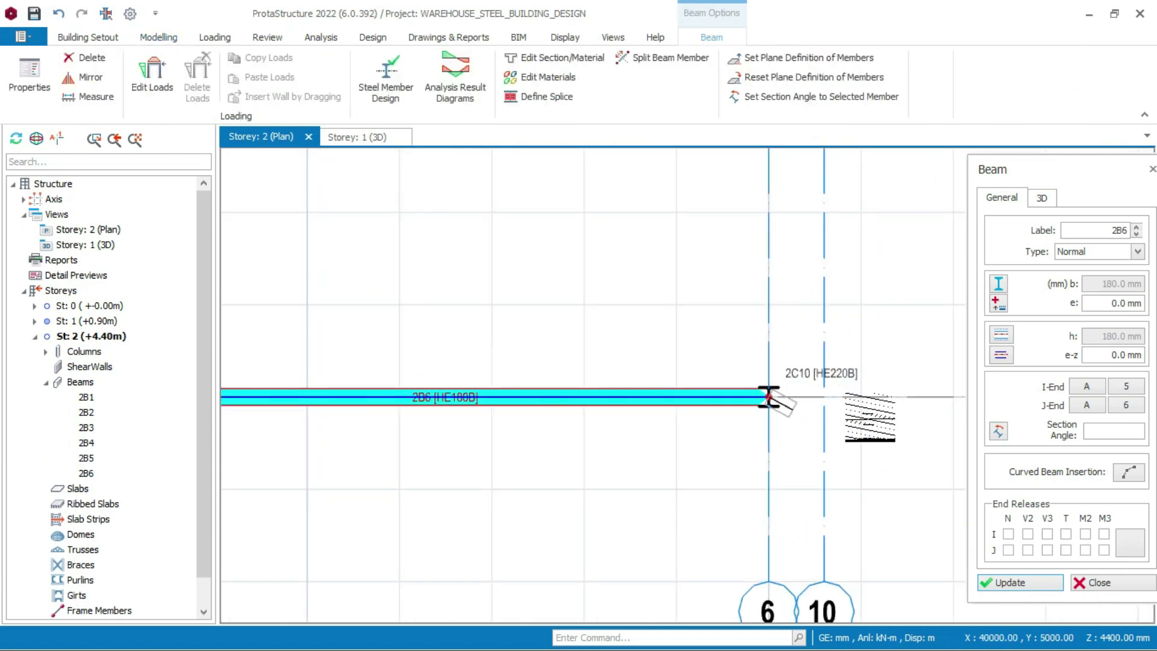
{"action": "left_click", "coordinate": [1097, 583]}
Check the beams on top of both column rows in the 3D view, and return to the storey 2 plan
{"action": "left_click", "coordinate": [360, 137]}
{"action": "mouse_move", "coordinate": [703, 309]}
{"action": "middle_mouse_down"}
{"action": "mouse_move", "coordinate": [851, 317]}
{"action": "mouse_move", "coordinate": [810, 289]}
{"action": "mouse_move", "coordinate": [885, 299]}
{"action": "mouse_move", "coordinate": [862, 309]}
{"action": "middle_mouse_up"}
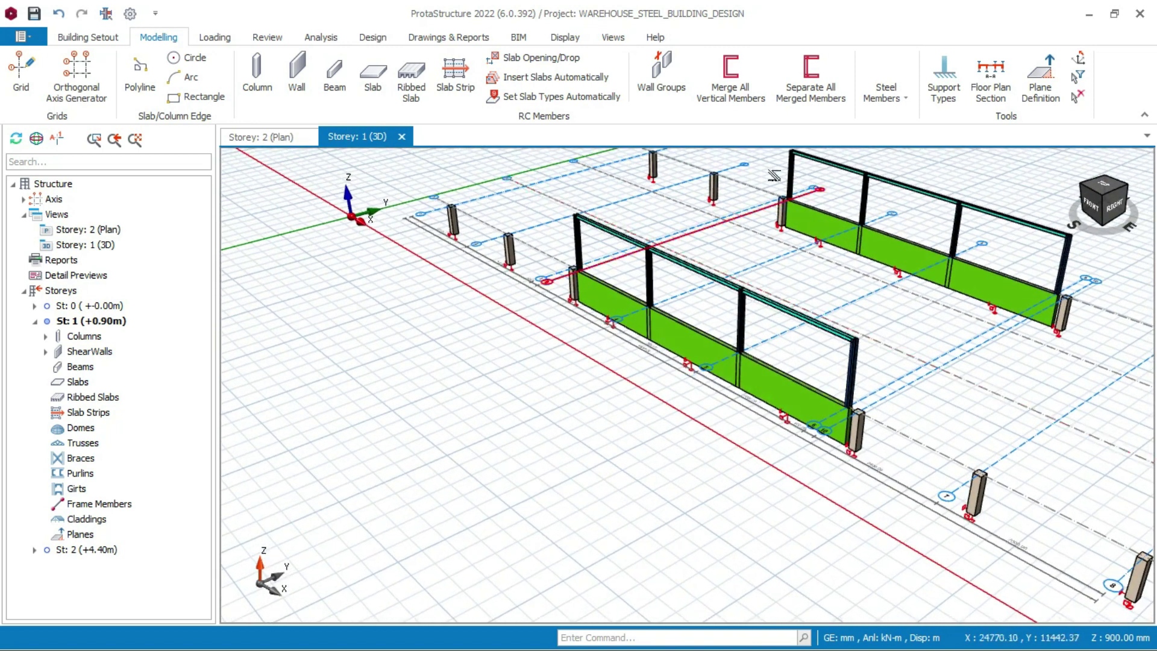
{"action": "left_click", "coordinate": [267, 138]}
Start a steel truss along axis 6, spanning from the column on axis A to the column on axis D
{"action": "scroll", "coordinate": [557, 326], "scroll_direction": "down", "scroll_amount": 3}
{"action": "left_click", "coordinate": [907, 102]}
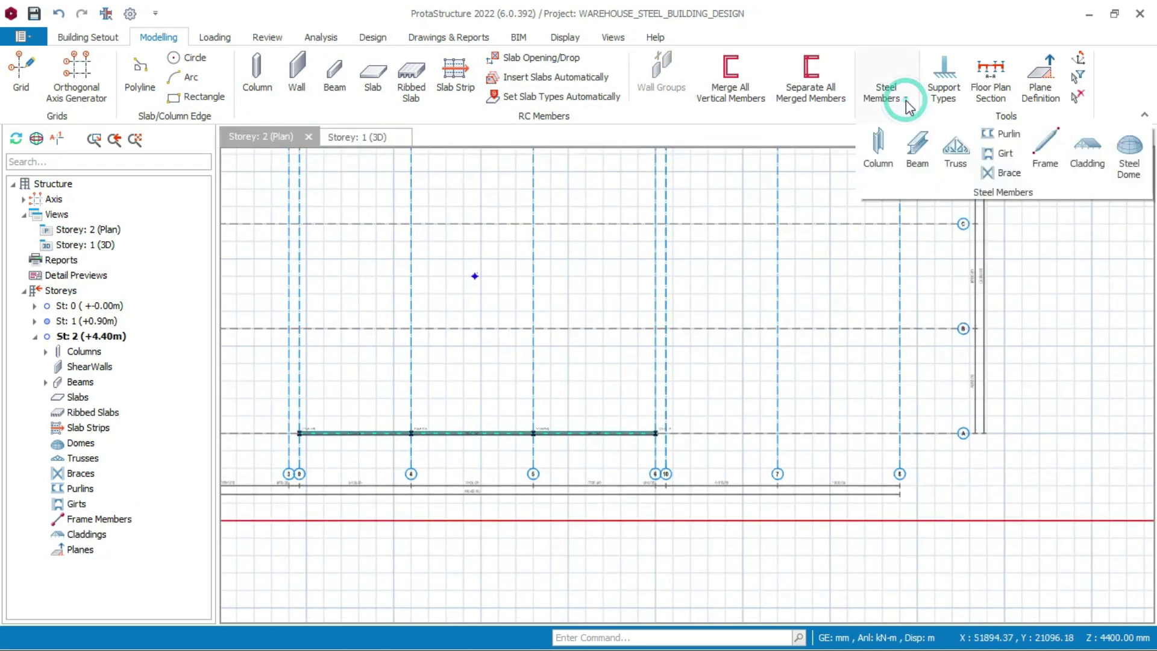
{"action": "left_click", "coordinate": [955, 148]}
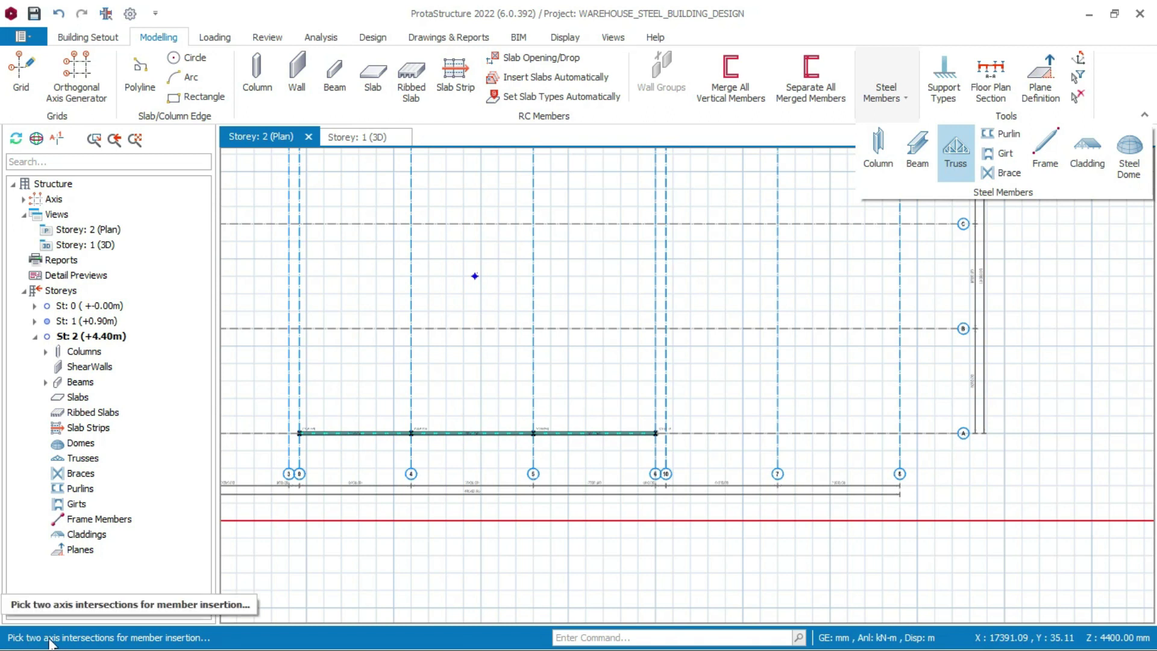
{"action": "scroll", "coordinate": [655, 433], "scroll_direction": "up", "scroll_amount": 8}
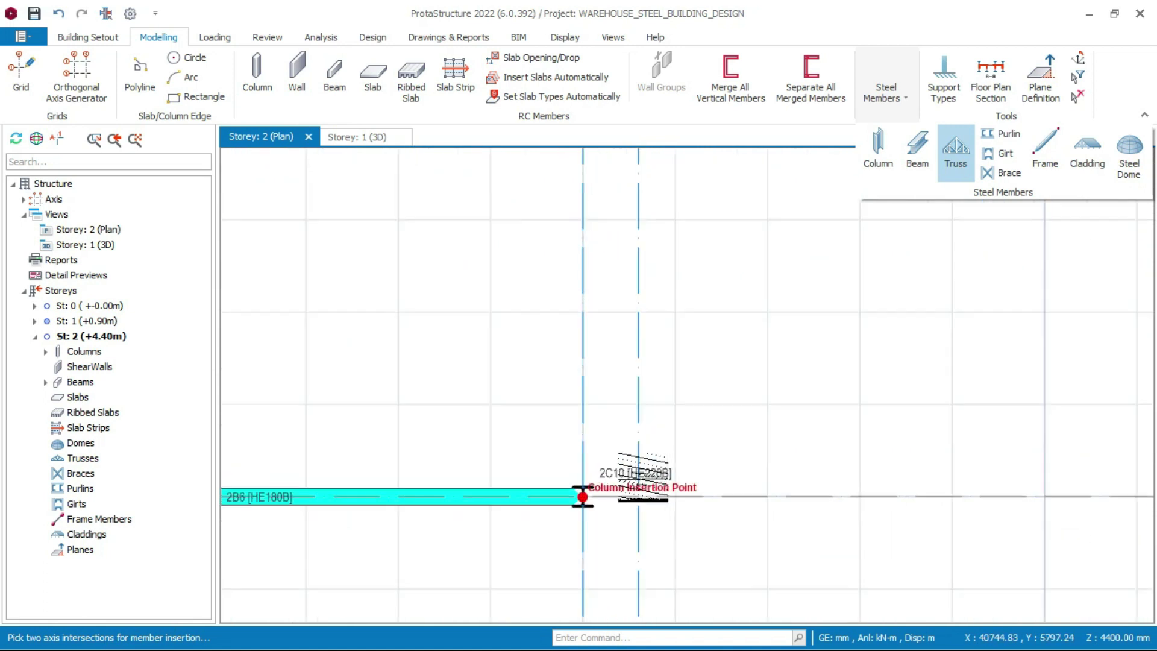
{"action": "scroll", "coordinate": [558, 509], "scroll_direction": "up", "scroll_amount": 1}
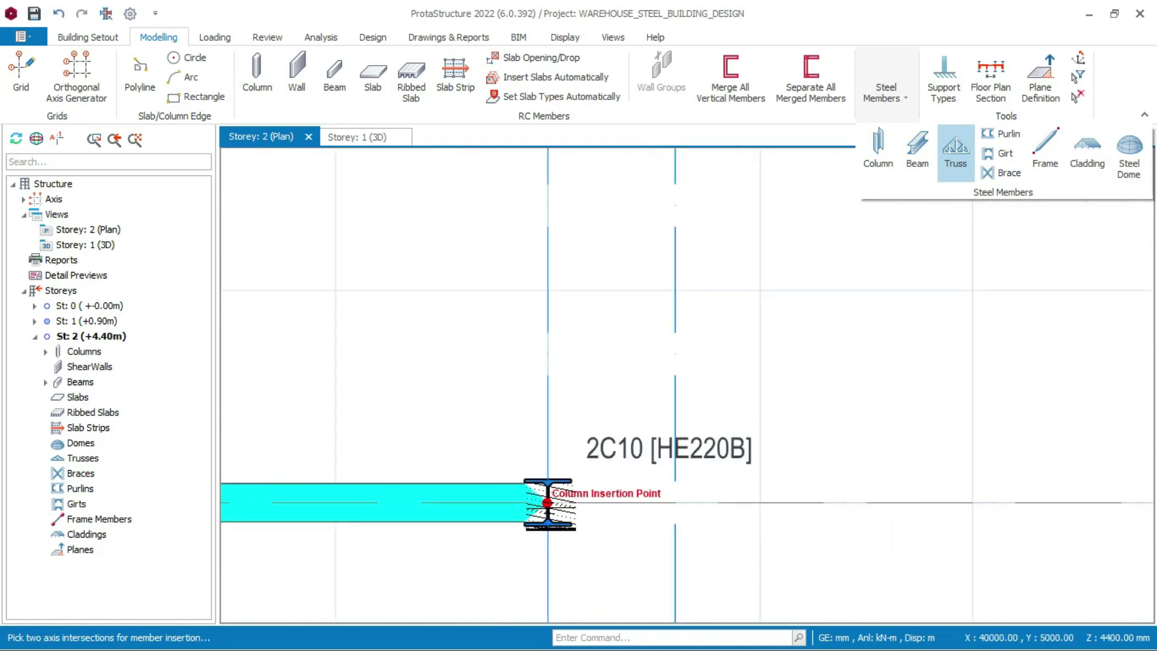
{"action": "left_click", "coordinate": [547, 502]}
{"action": "scroll", "coordinate": [552, 500], "scroll_direction": "down", "scroll_amount": 4}
{"action": "middle_click_drag", "start_coordinate": [599, 354], "coordinate": [617, 620]}
{"action": "middle_click_drag", "start_coordinate": [607, 222], "coordinate": [607, 323]}
{"action": "scroll", "coordinate": [622, 336], "scroll_direction": "up", "scroll_amount": 8}
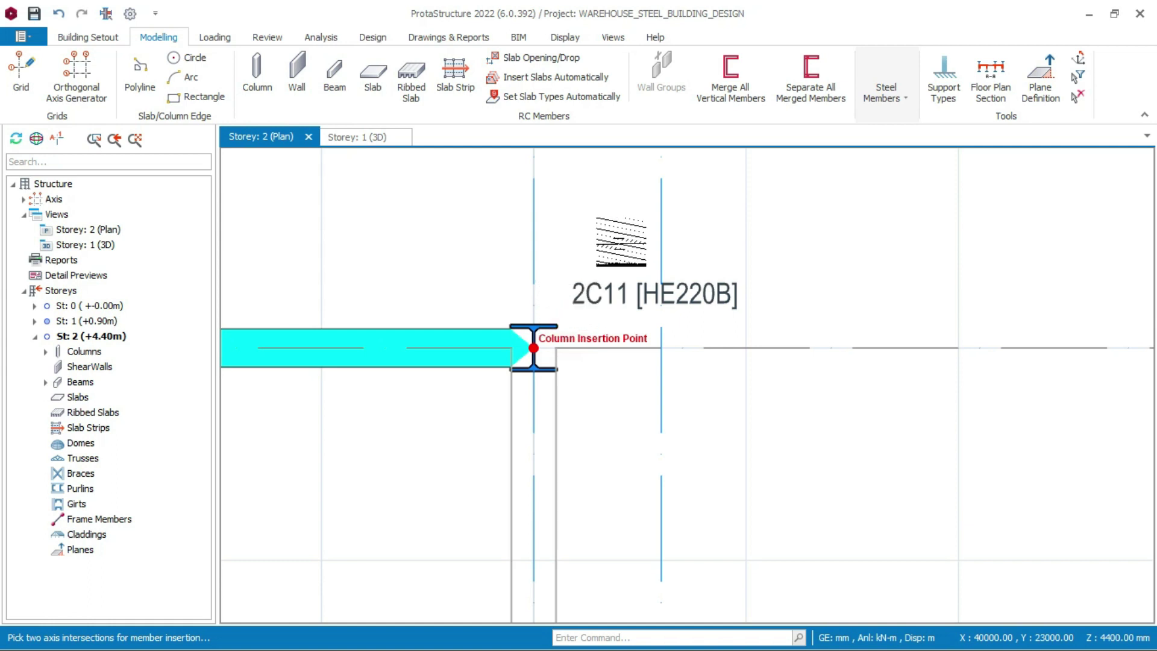
{"action": "left_click", "coordinate": [620, 241]}
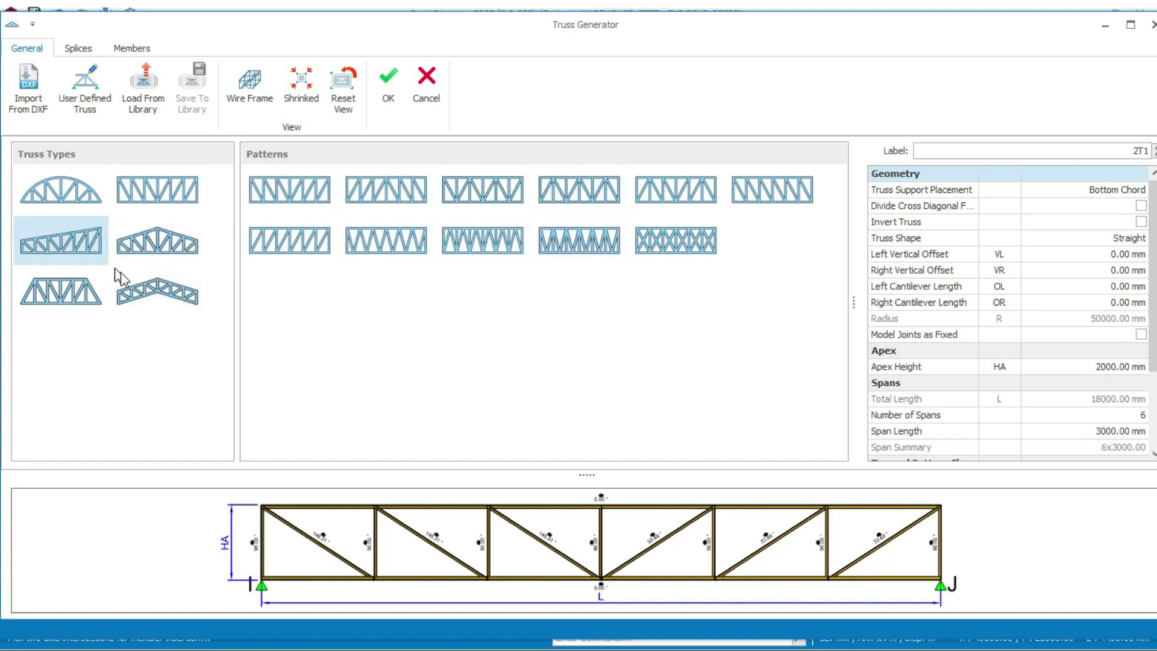
Choose the pitched truss type with sloping bottom chords and its first pattern, and set the apex height and apex vertical offset to 1800 mm
{"action": "left_click", "coordinate": [163, 290]}
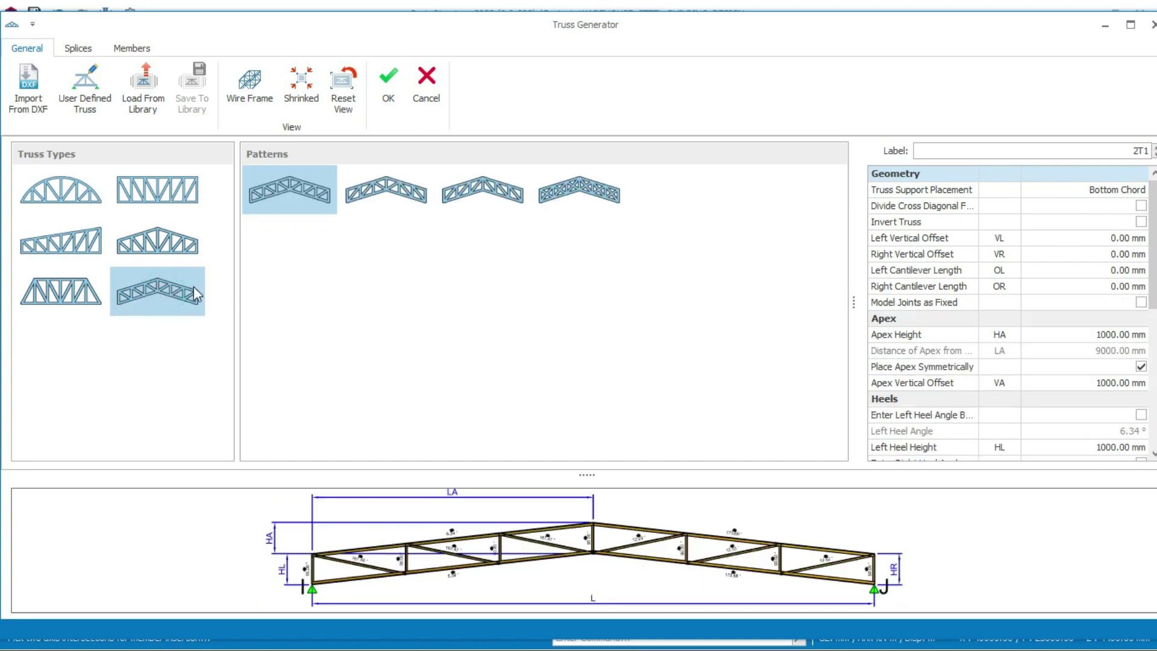
{"action": "left_click", "coordinate": [287, 194]}
{"action": "left_click", "coordinate": [1110, 336]}
{"action": "type", "text": "1"}
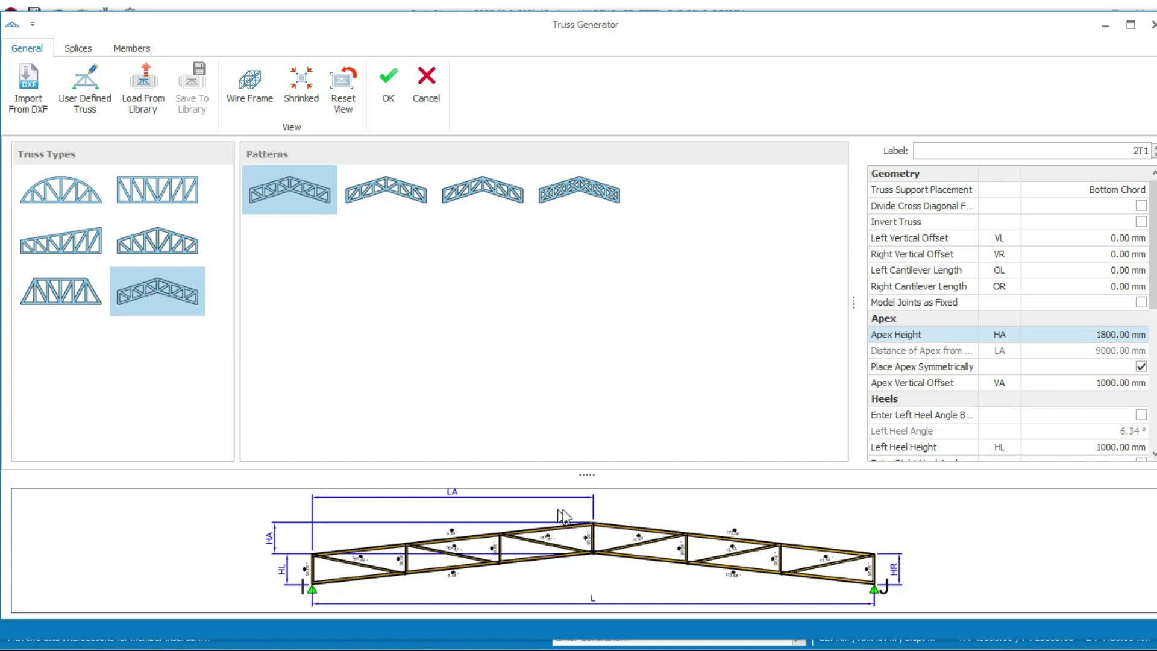
{"action": "left_click", "coordinate": [1111, 386]}
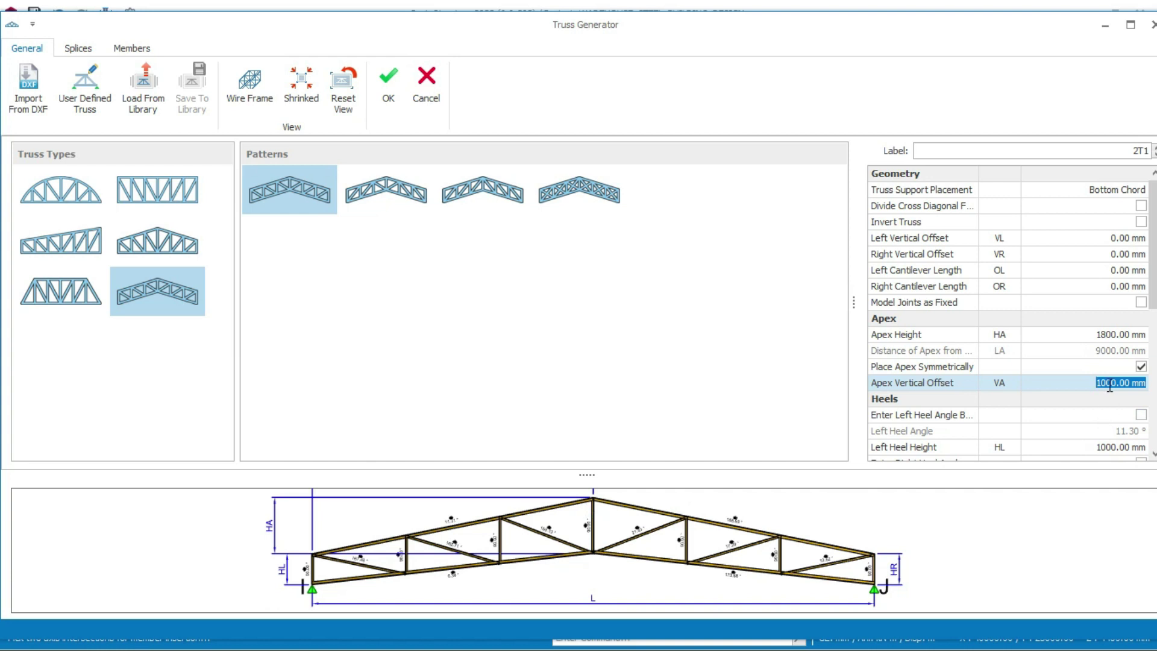
{"action": "type", "text": "1"}
{"action": "left_click", "coordinate": [1112, 336]}
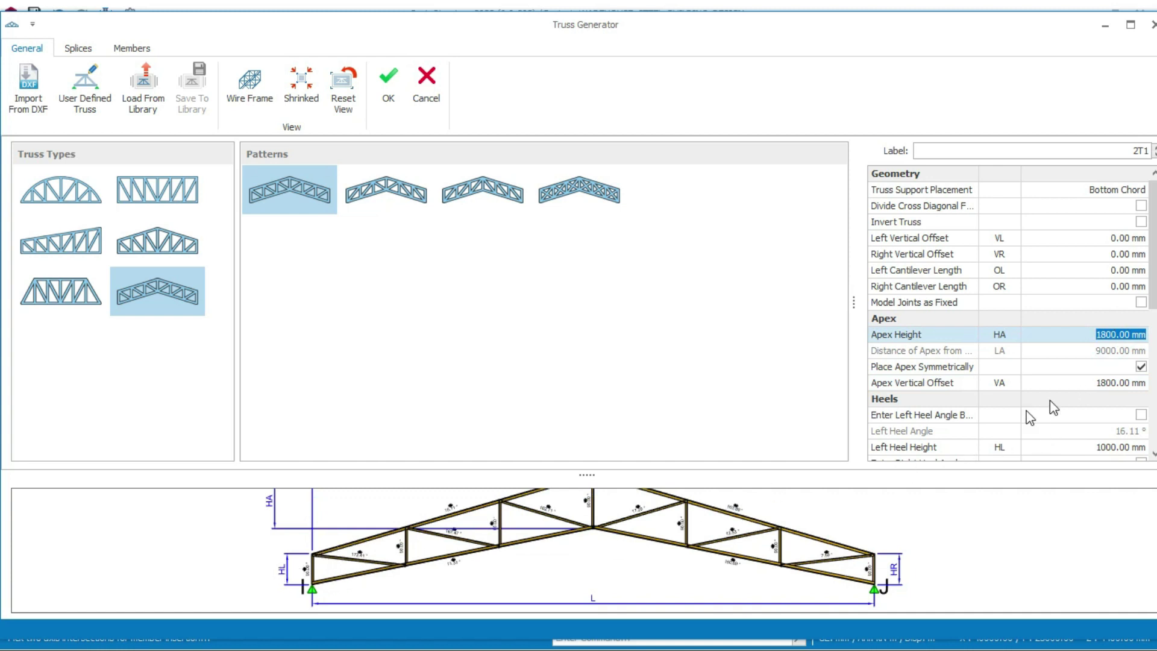
Set both the right and left heel heights of the truss to 1200 mm
{"action": "scroll", "coordinate": [945, 337], "scroll_direction": "down", "scroll_amount": 4}
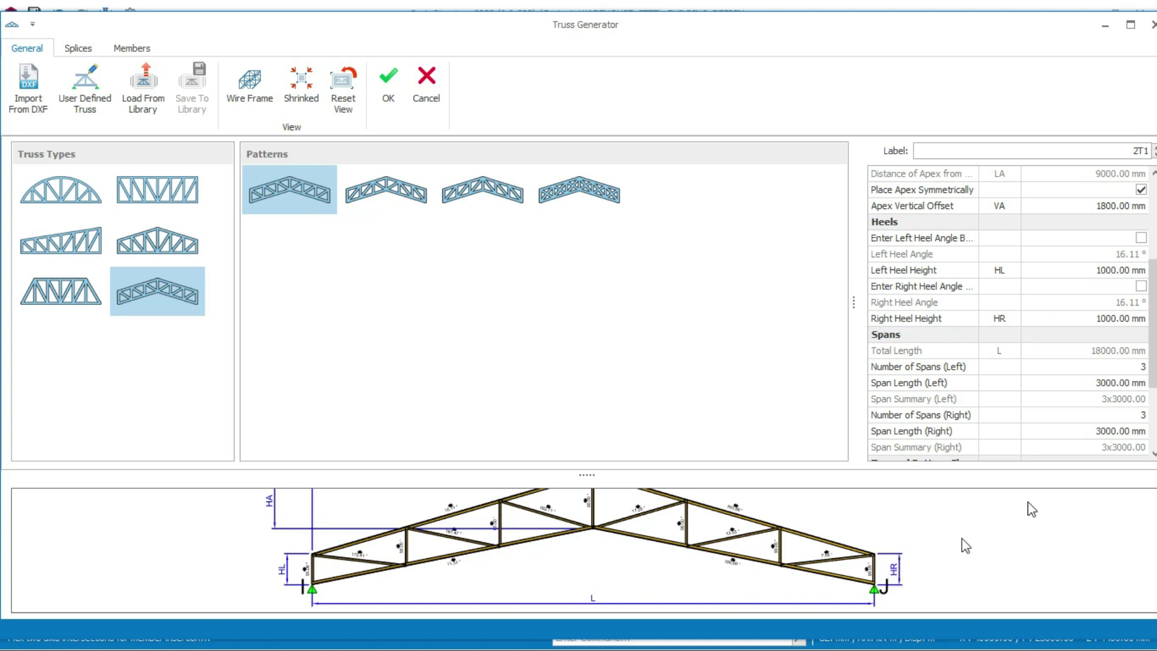
{"action": "left_click", "coordinate": [1106, 319]}
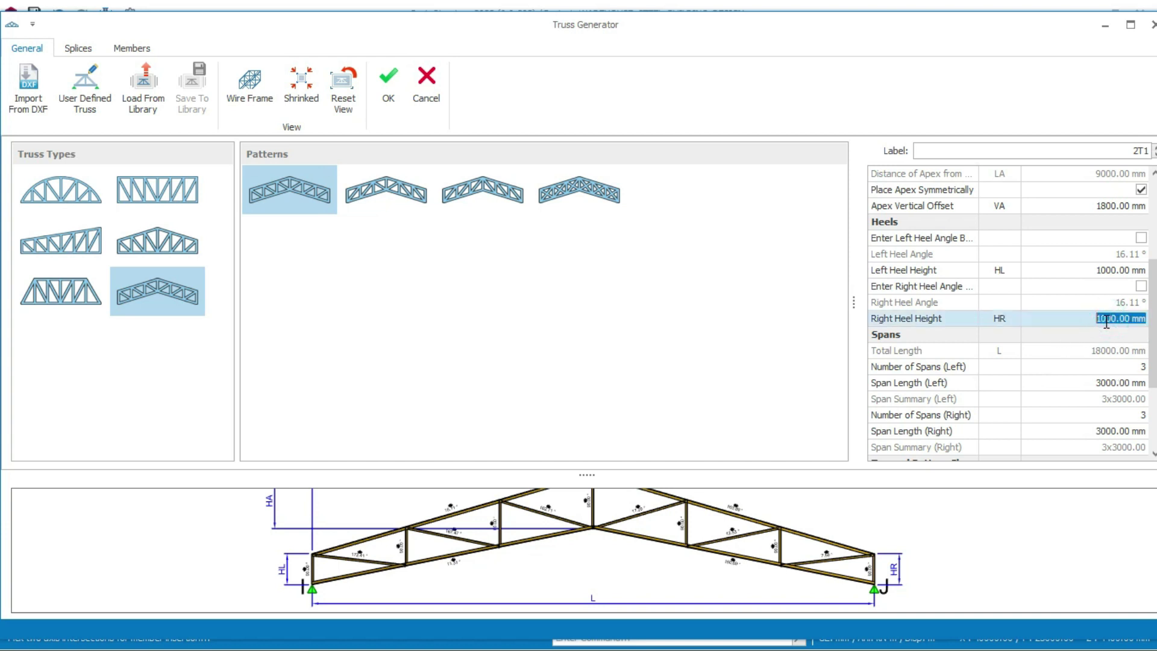
{"action": "type", "text": "1"}
{"action": "left_click", "coordinate": [1110, 272]}
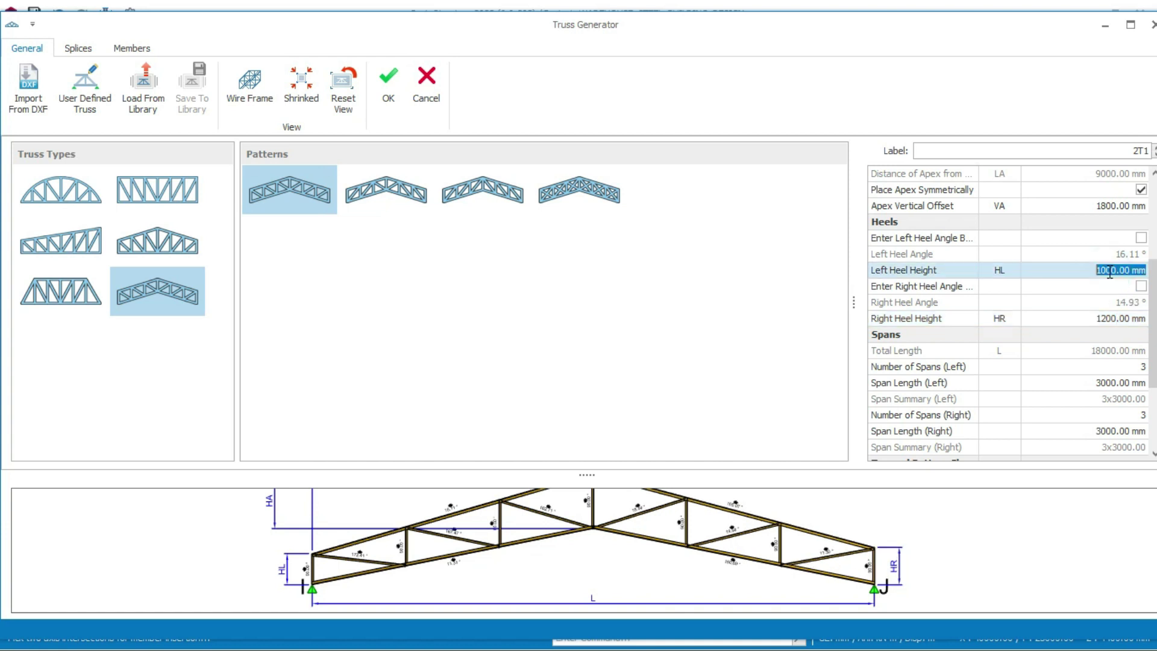
{"action": "type", "text": "1200"}
{"action": "left_click", "coordinate": [1117, 320]}
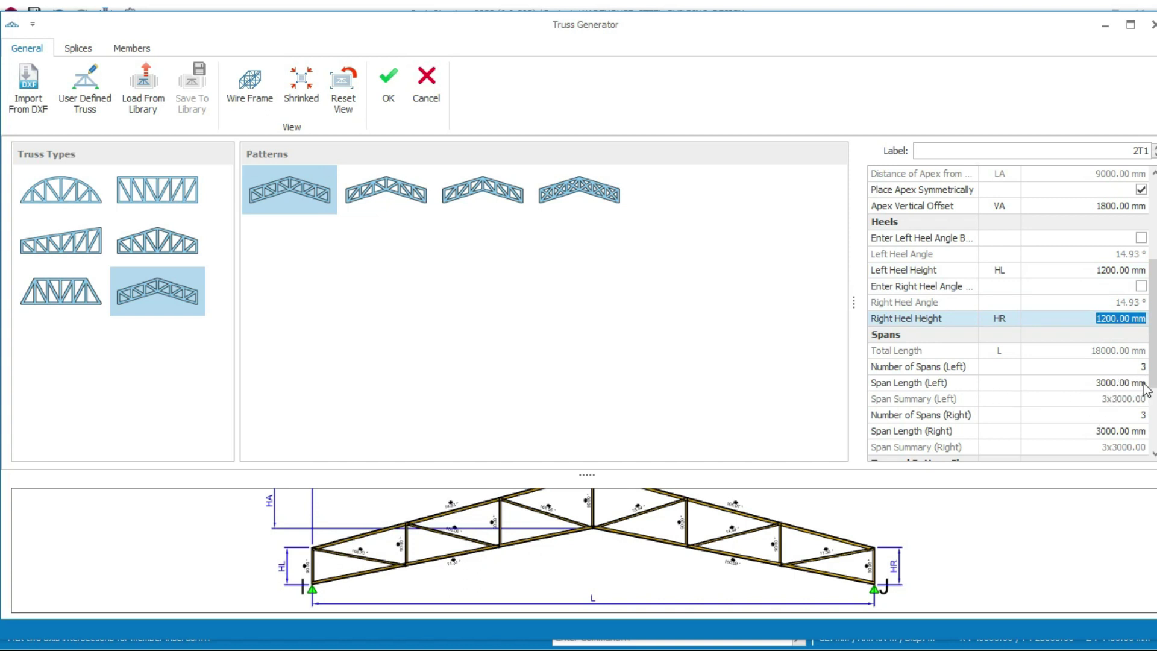
{"action": "left_click_drag", "start_coordinate": [1154, 369], "coordinate": [1154, 420]}
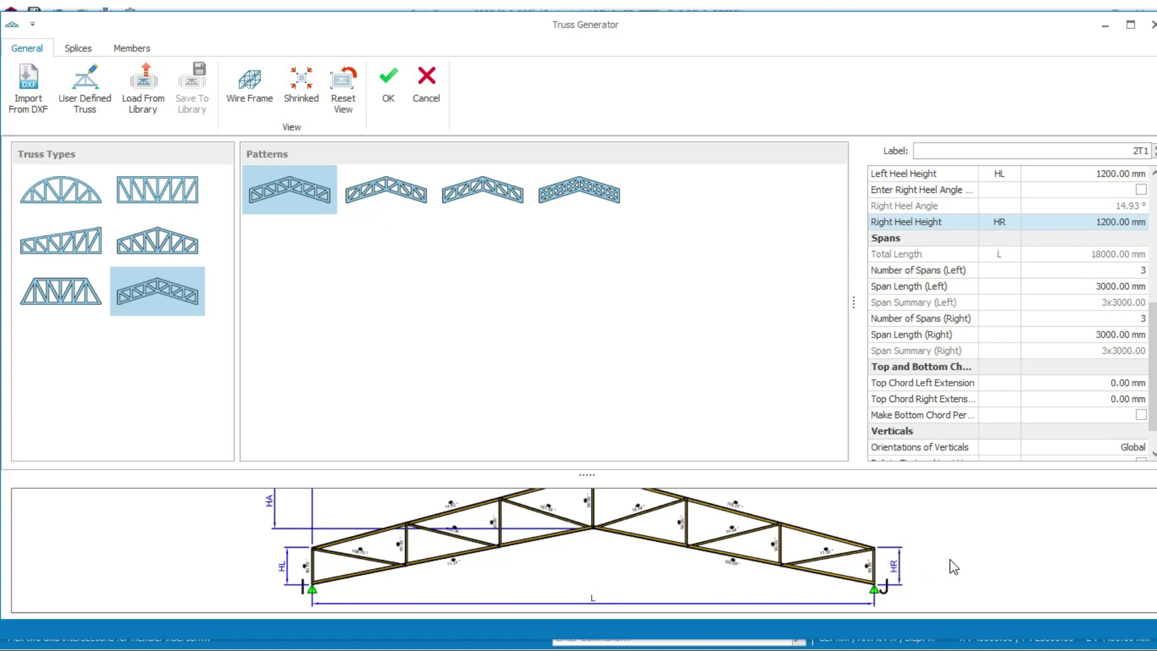
Try a 600 mm top chord left extension, and reset both top chord extensions to 0 mm
{"action": "left_click", "coordinate": [1119, 383]}
{"action": "type", "text": "60"}
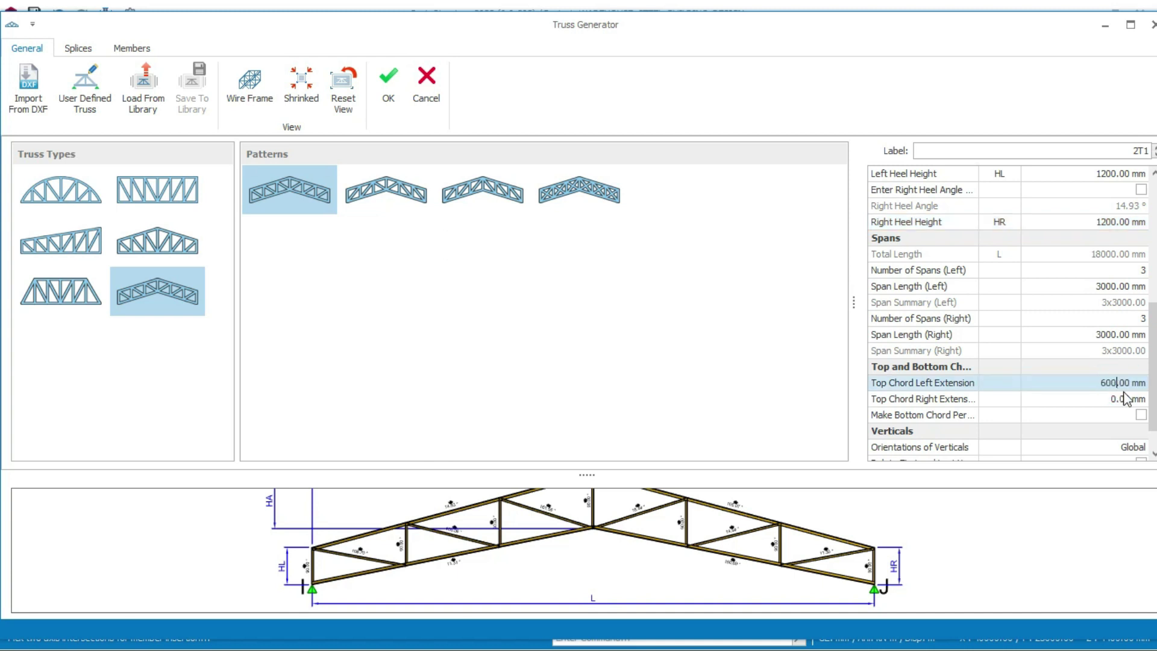
{"action": "left_click", "coordinate": [1125, 399]}
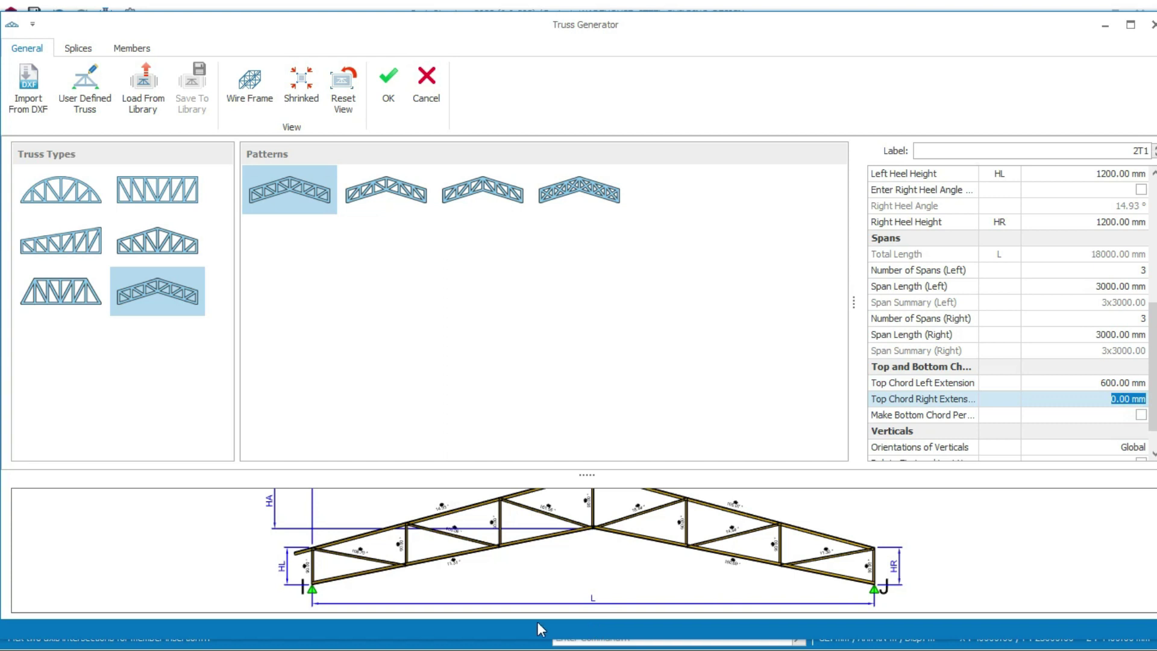
{"action": "left_click", "coordinate": [1118, 383]}
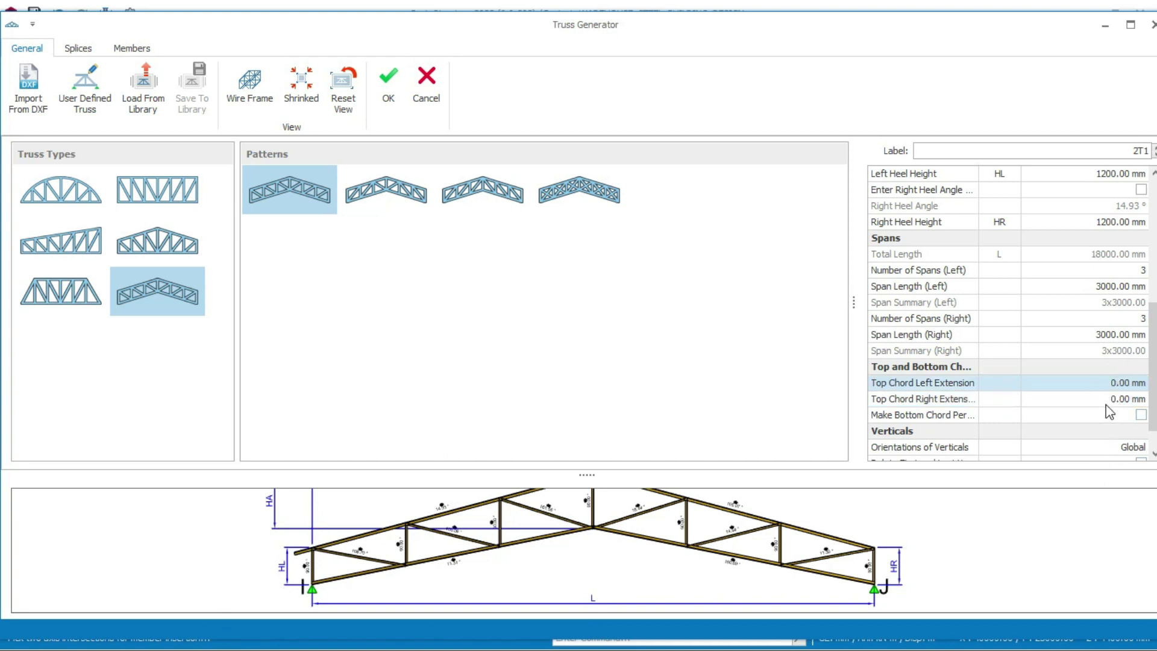
{"action": "left_click", "coordinate": [1106, 403]}
{"action": "type", "text": "-1"}
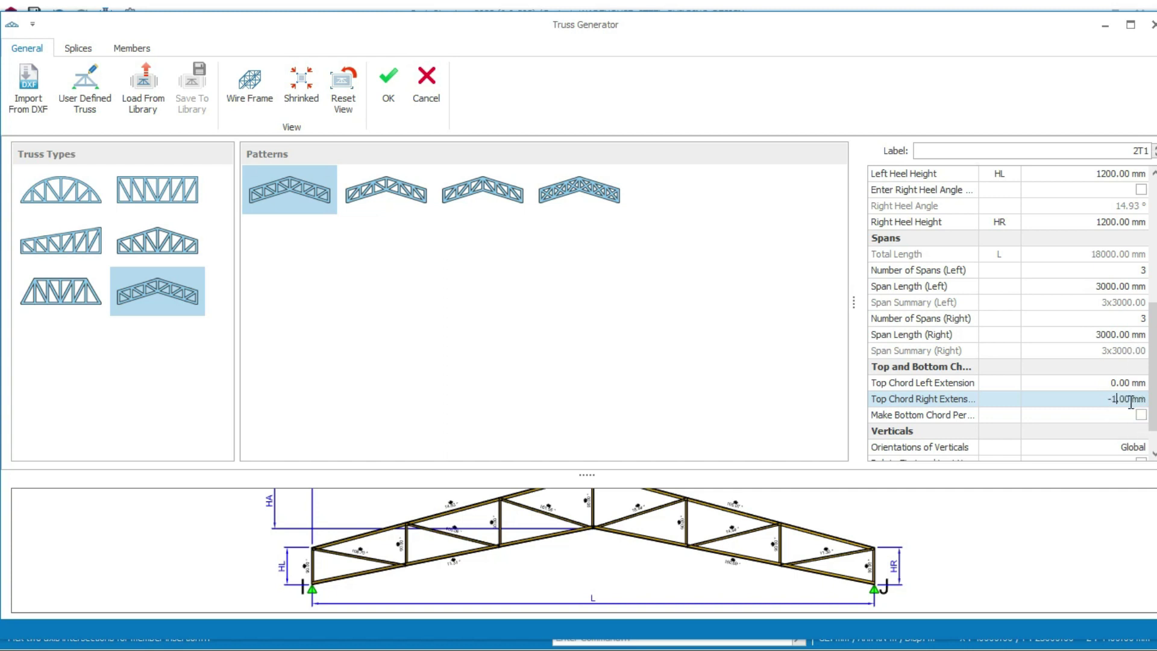
{"action": "left_click_drag", "start_coordinate": [1108, 398], "coordinate": [1127, 403]}
{"action": "left_click", "coordinate": [1122, 369]}
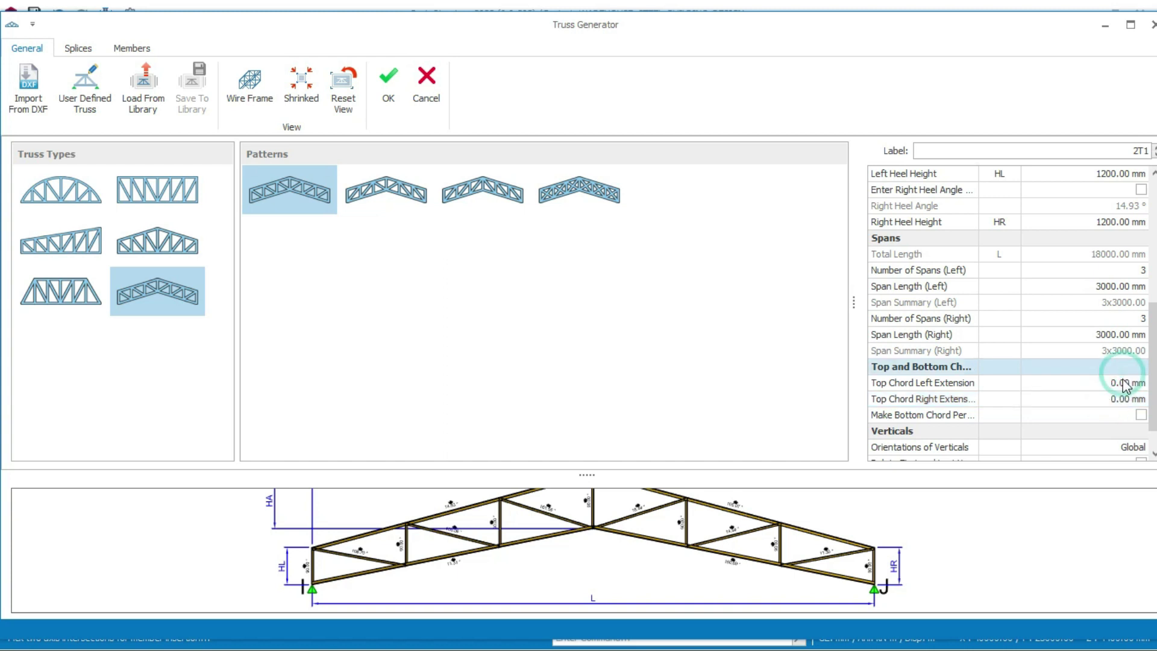
Set both the left and right cantilever lengths of the truss to 600 mm
{"action": "left_click_drag", "start_coordinate": [1152, 360], "coordinate": [1151, 260]}
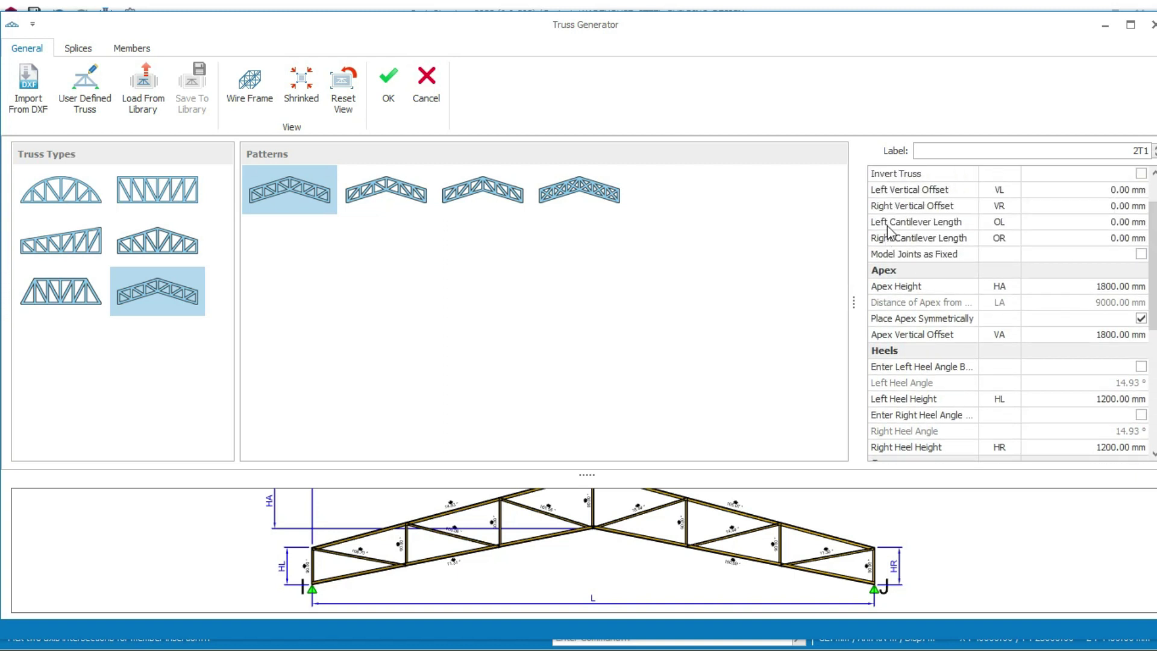
{"action": "left_click", "coordinate": [1120, 221]}
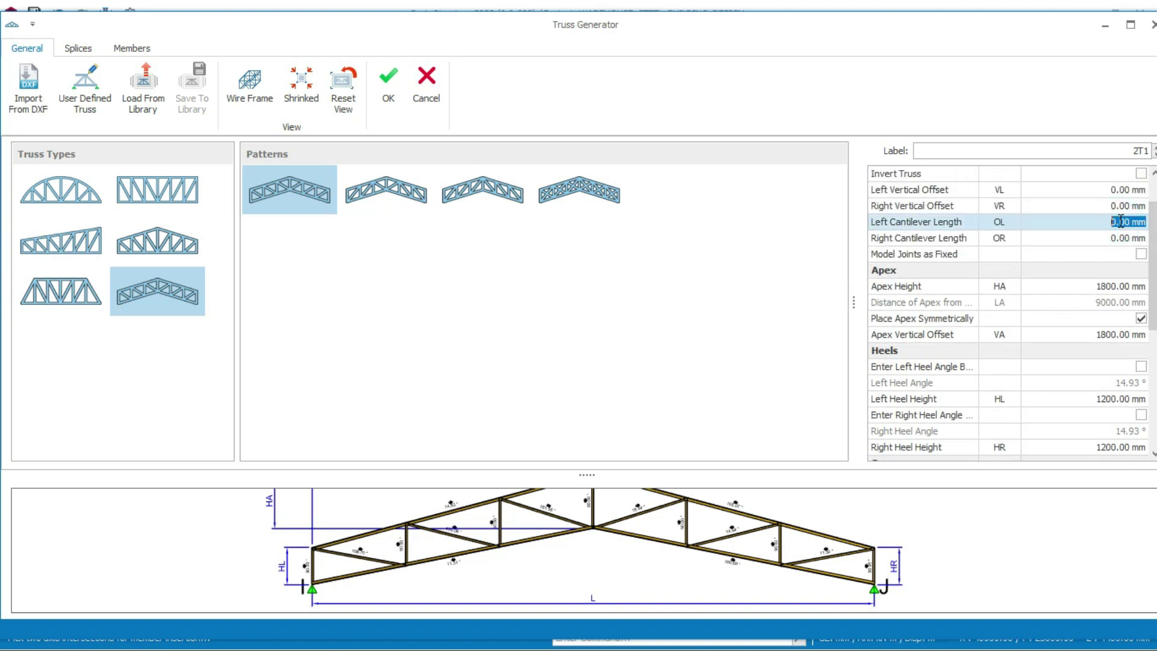
{"action": "type", "text": "60"}
{"action": "left_click", "coordinate": [1118, 236]}
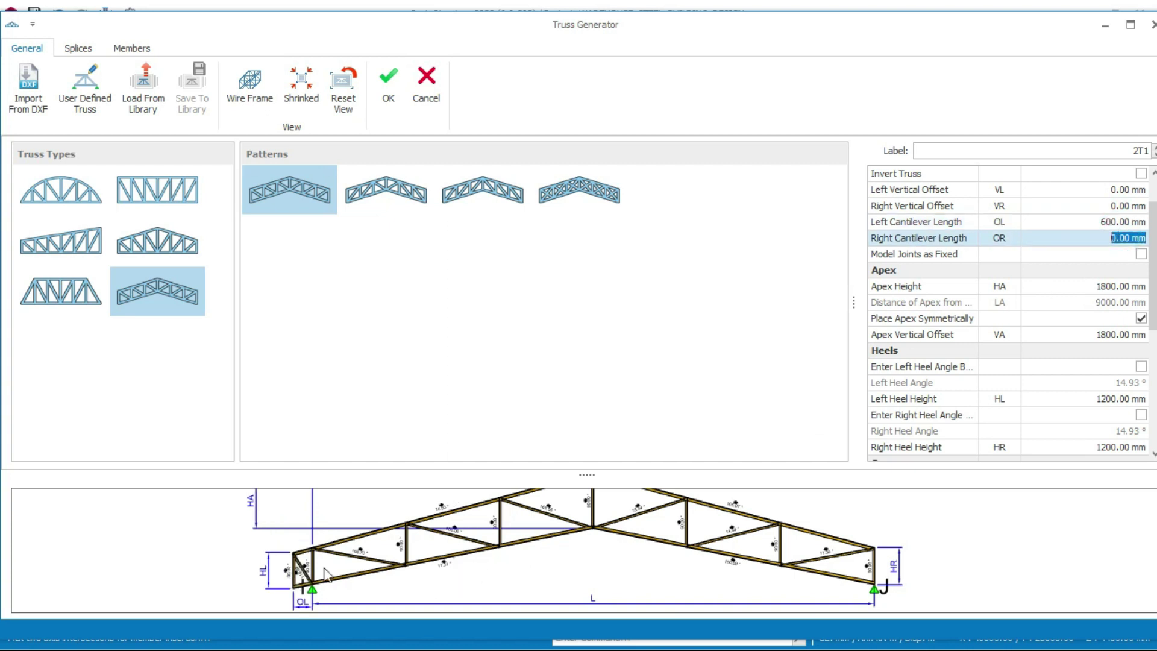
{"action": "type", "text": "600"}
{"action": "left_click", "coordinate": [1116, 223]}
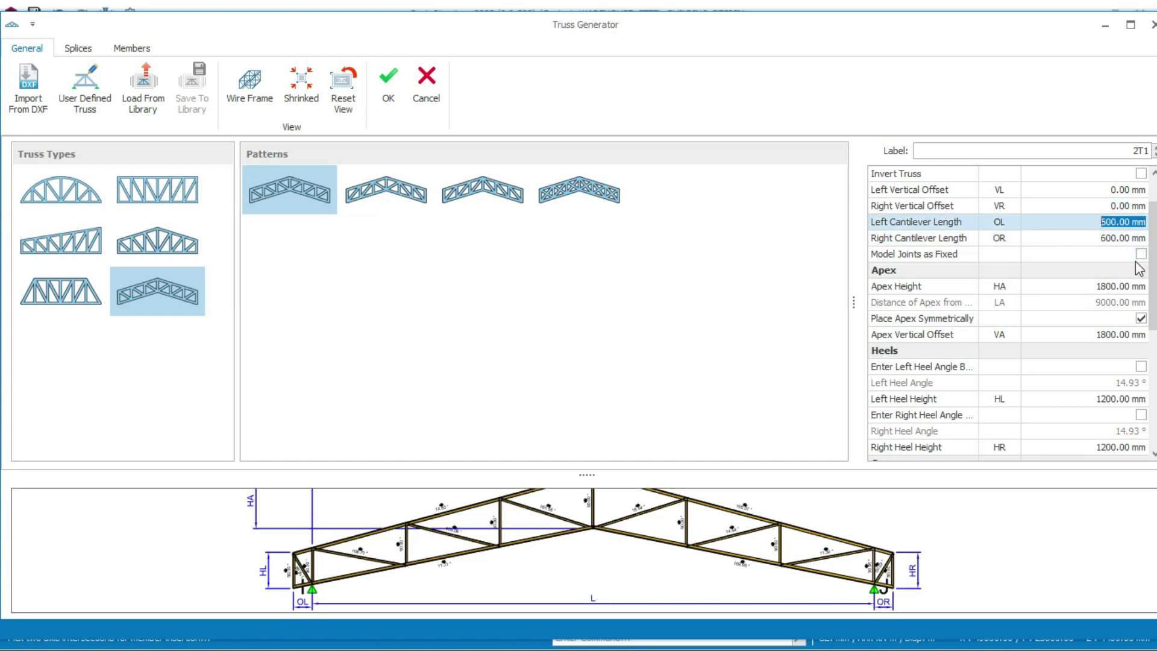
{"action": "scroll", "coordinate": [1151, 281], "scroll_direction": "up", "scroll_amount": 3}
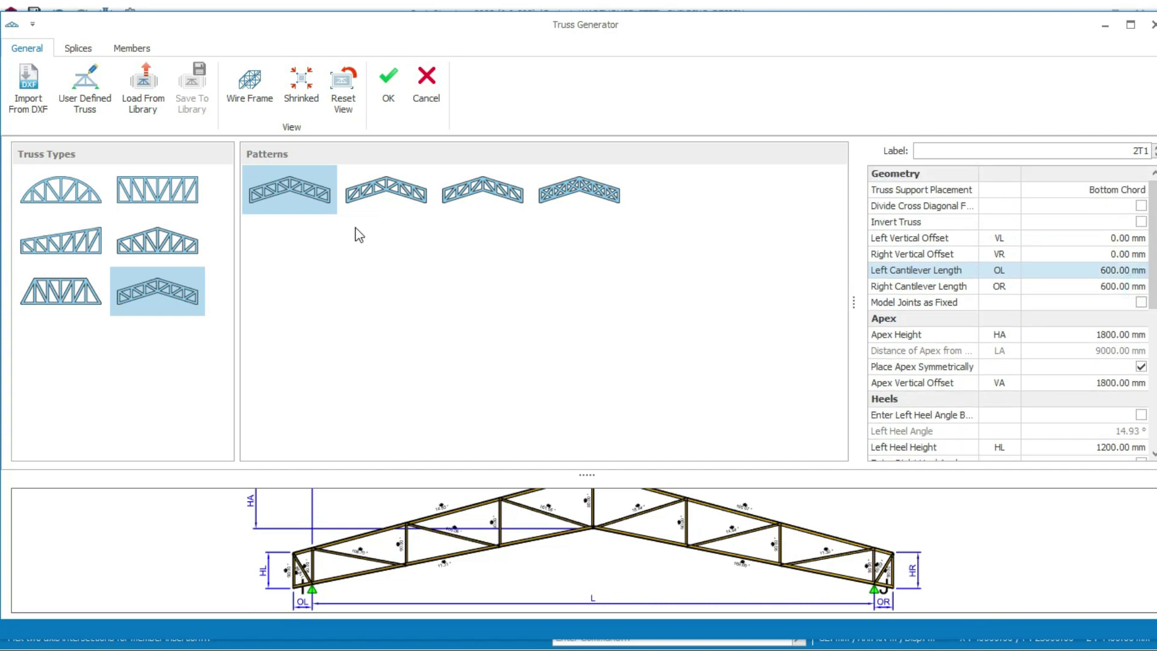
Change the truss's top chord members to the Euro double-angle section 2xL100X8
{"action": "left_click", "coordinate": [132, 48]}
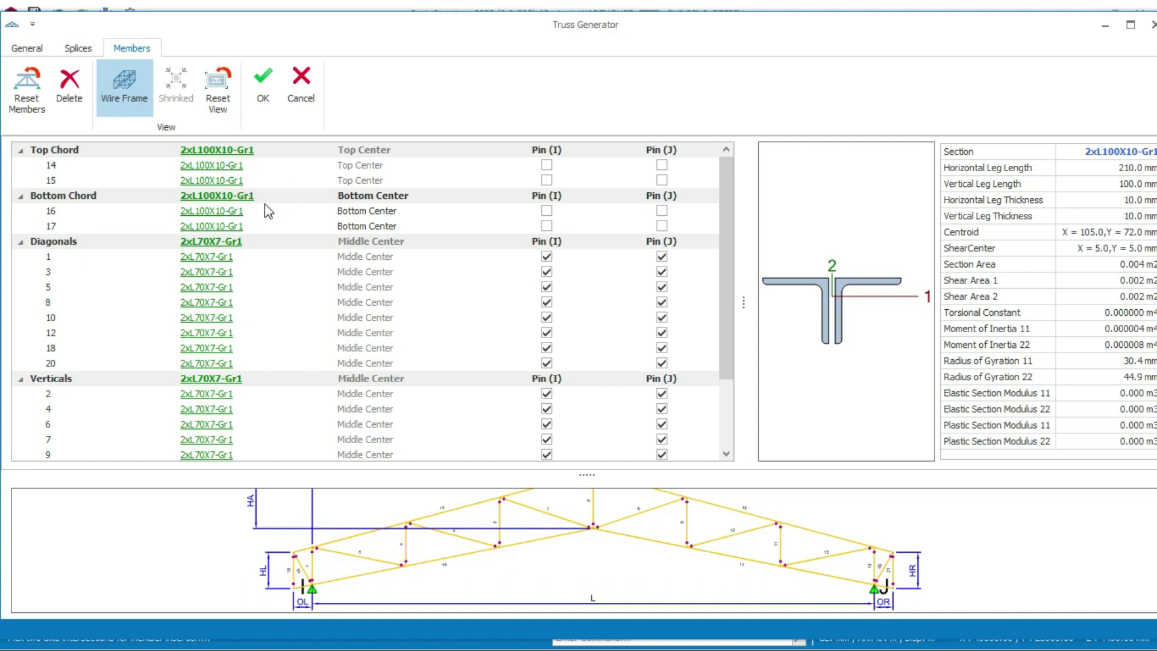
{"action": "scroll", "coordinate": [221, 313], "scroll_direction": "down", "scroll_amount": 2}
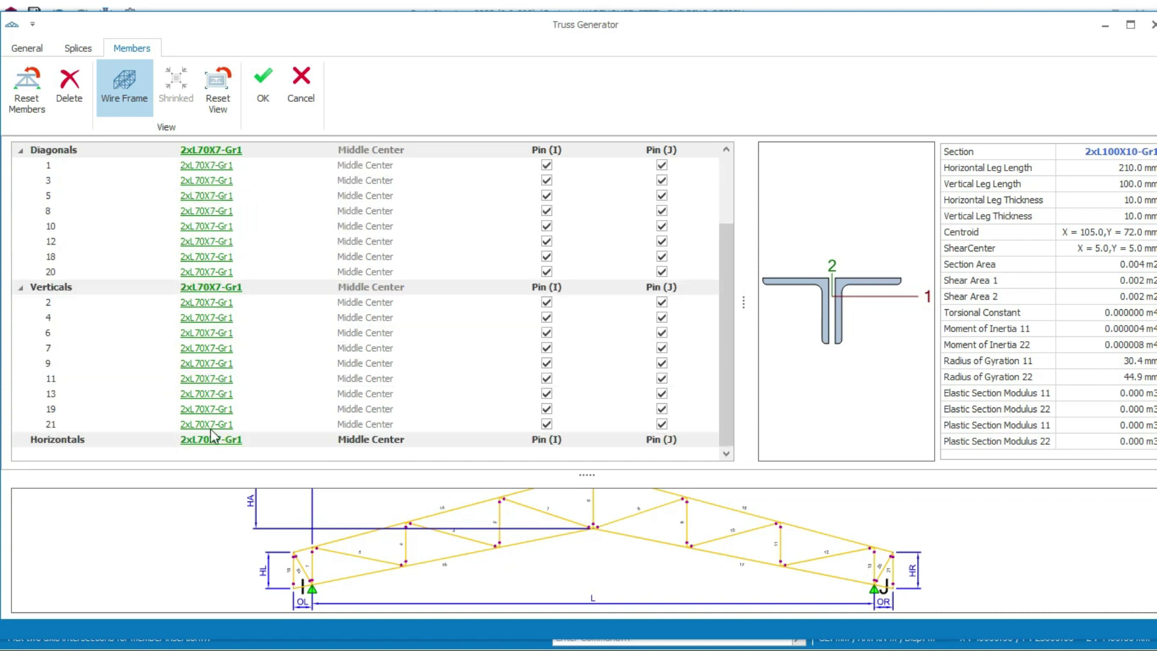
{"action": "scroll", "coordinate": [208, 398], "scroll_direction": "up", "scroll_amount": 2}
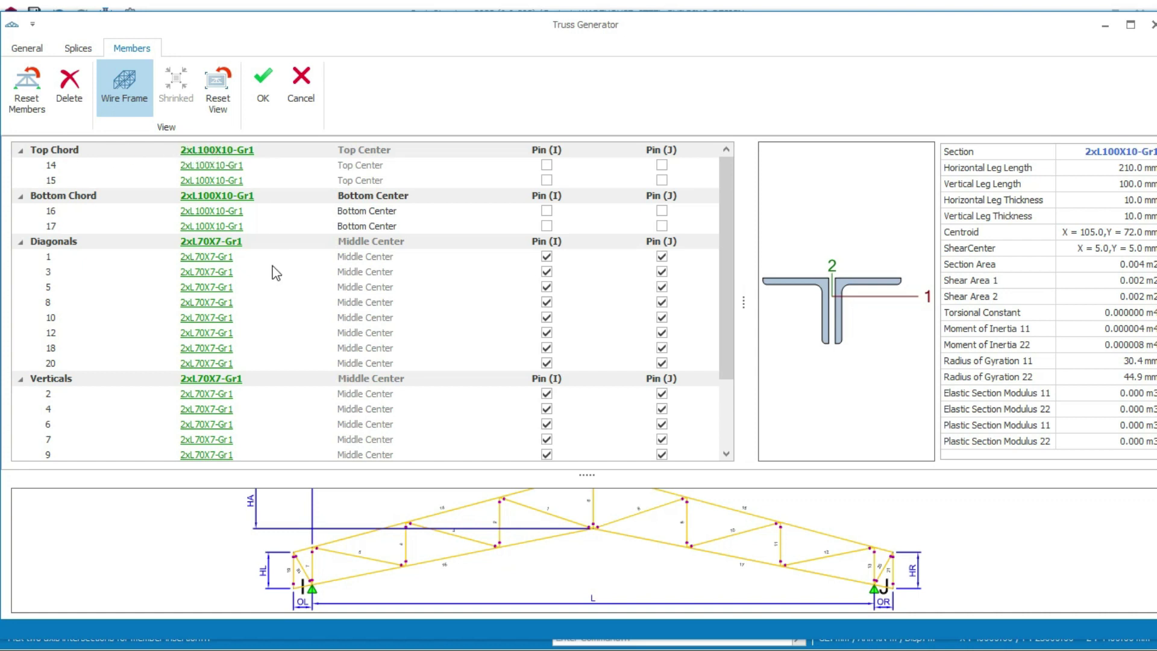
{"action": "left_click", "coordinate": [205, 151]}
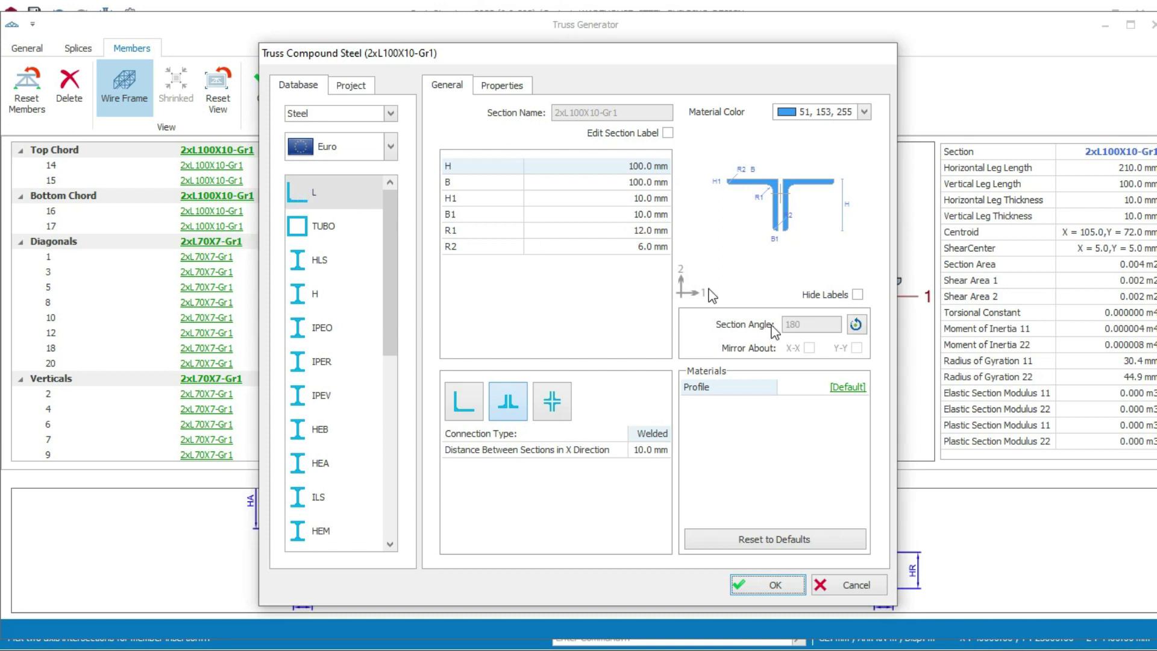
{"action": "left_click", "coordinate": [335, 191]}
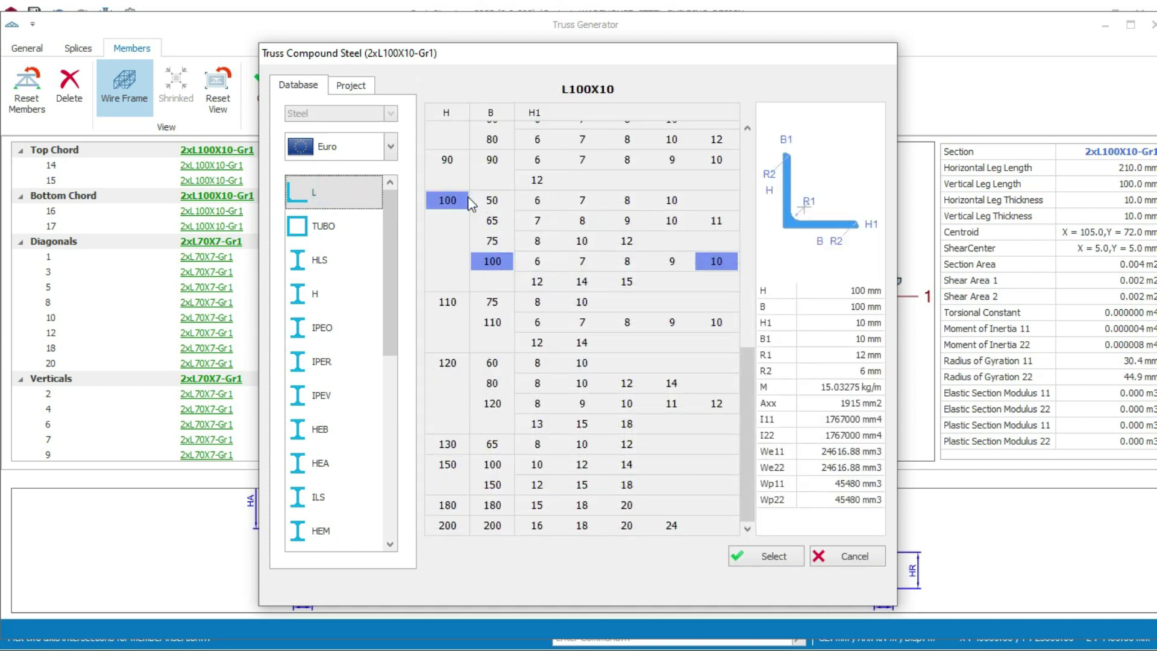
{"action": "scroll", "coordinate": [475, 220], "scroll_direction": "up", "scroll_amount": 2}
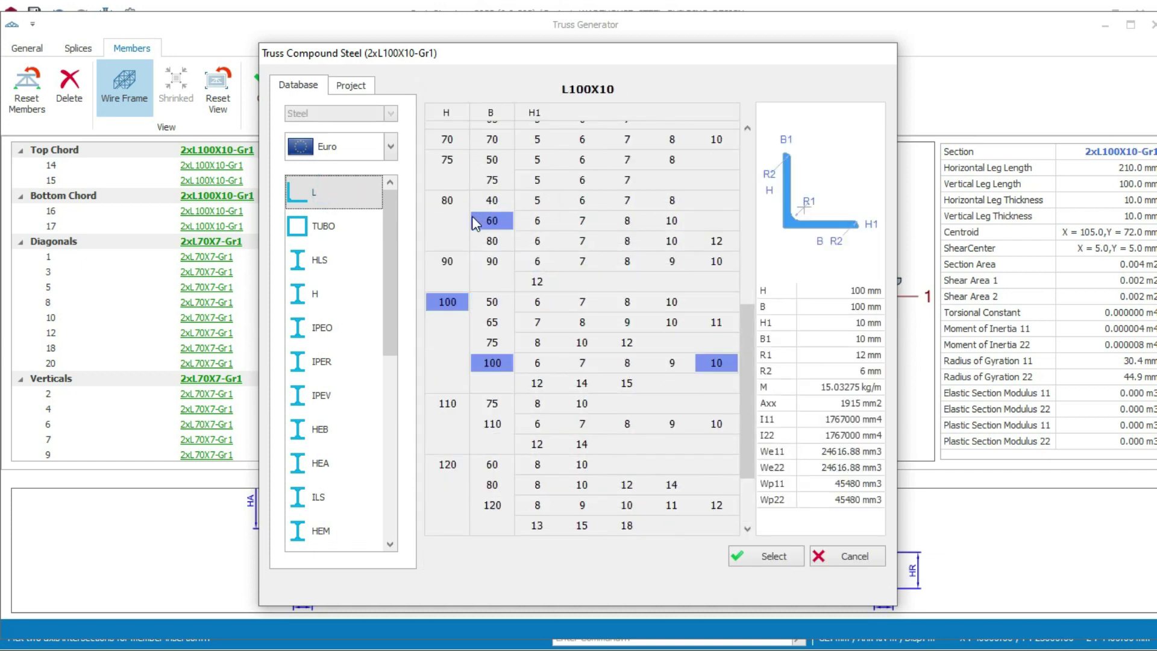
{"action": "left_click", "coordinate": [454, 304]}
{"action": "left_click", "coordinate": [495, 365]}
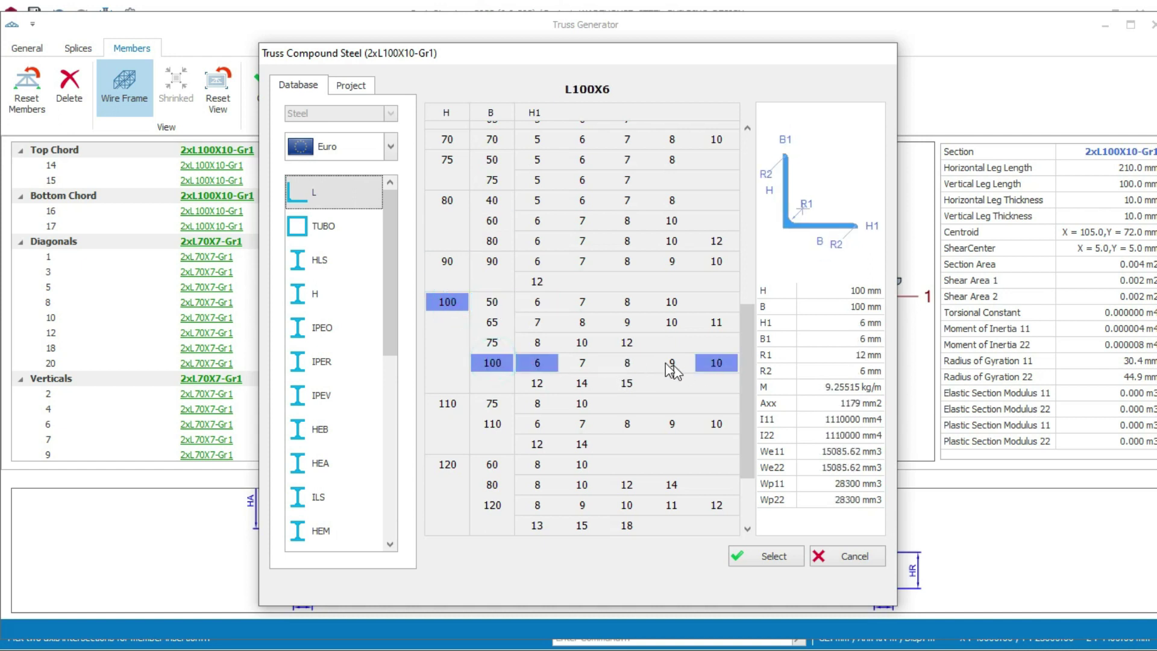
{"action": "left_click", "coordinate": [637, 364]}
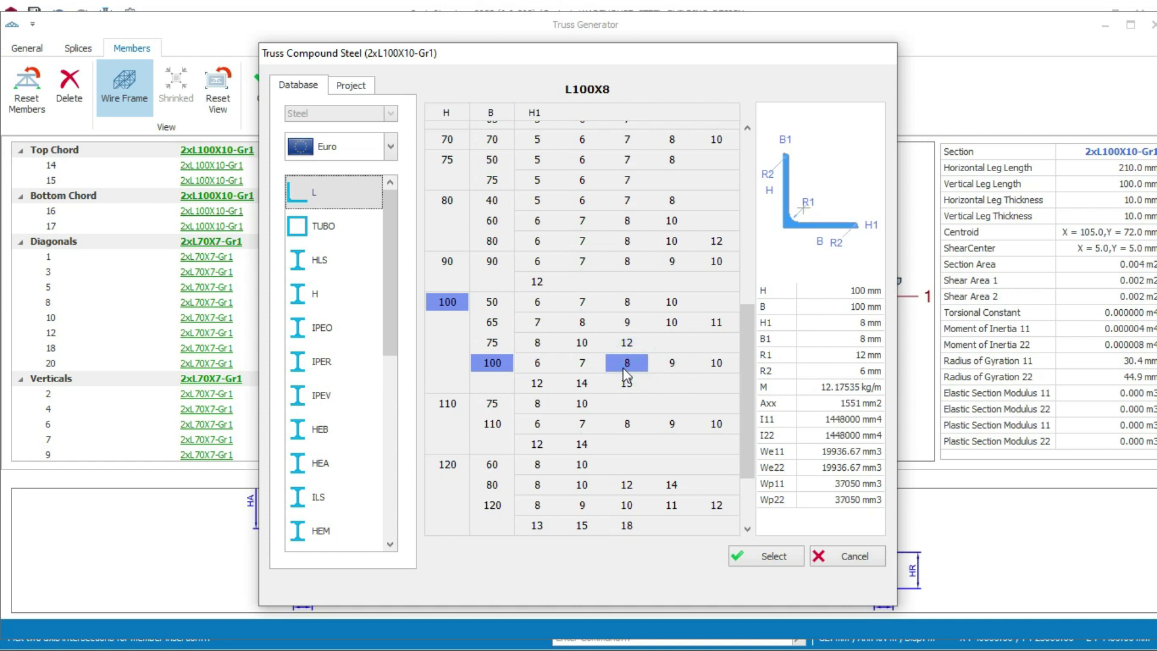
{"action": "left_click", "coordinate": [776, 557]}
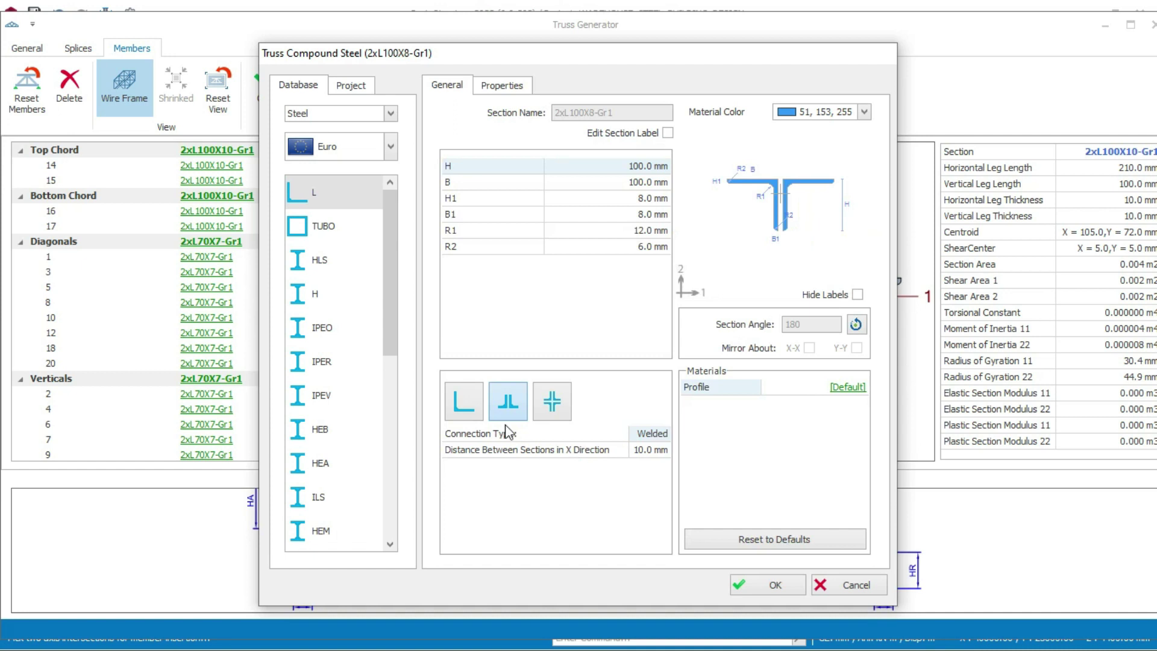
{"action": "left_click", "coordinate": [762, 585]}
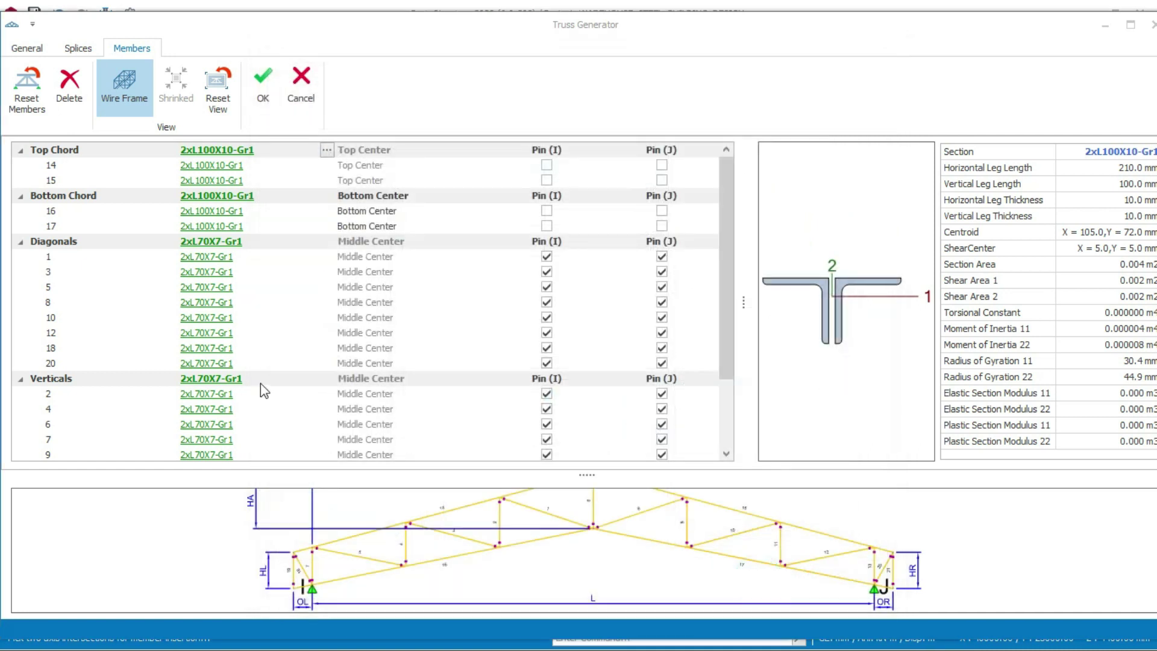
Change the truss's bottom chord members to the Euro double-angle section 2xL100X8
{"action": "left_click", "coordinate": [223, 195]}
{"action": "left_click", "coordinate": [225, 196]}
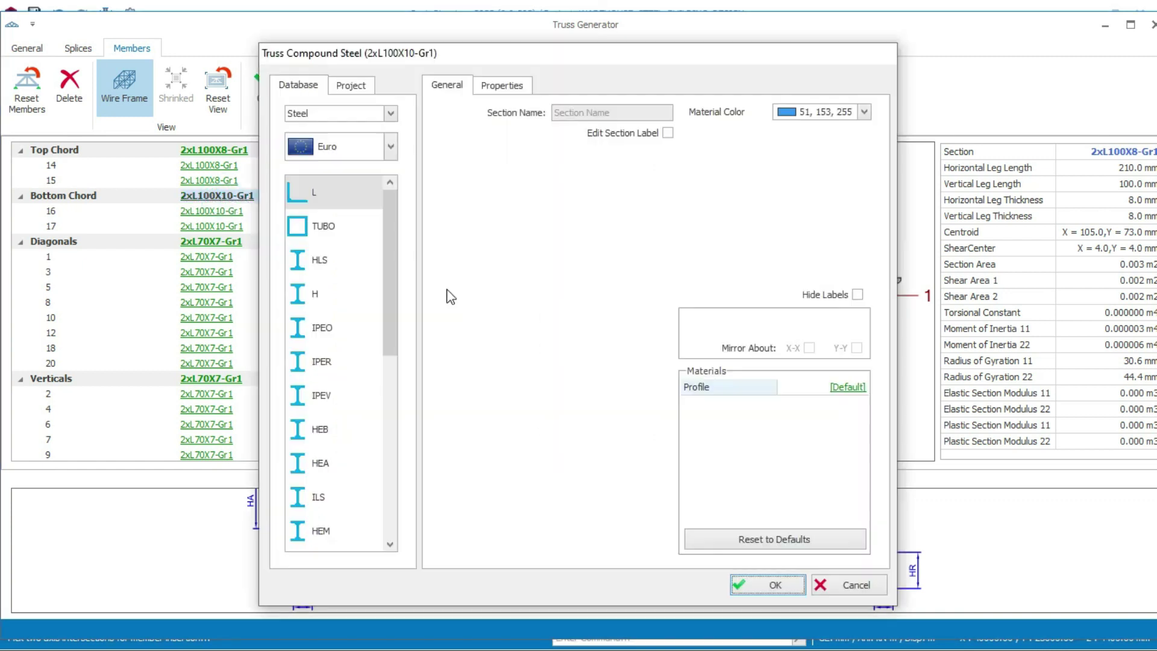
{"action": "left_click", "coordinate": [346, 193]}
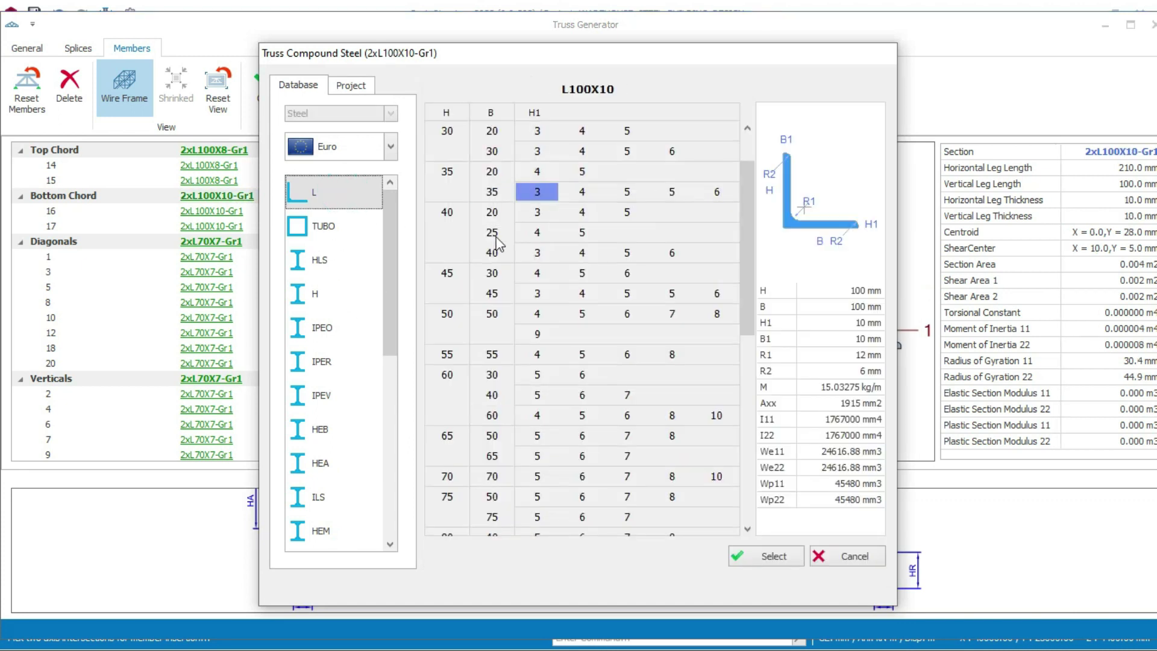
{"action": "scroll", "coordinate": [704, 293], "scroll_direction": "up", "scroll_amount": 1}
{"action": "scroll", "coordinate": [700, 277], "scroll_direction": "down", "scroll_amount": 7}
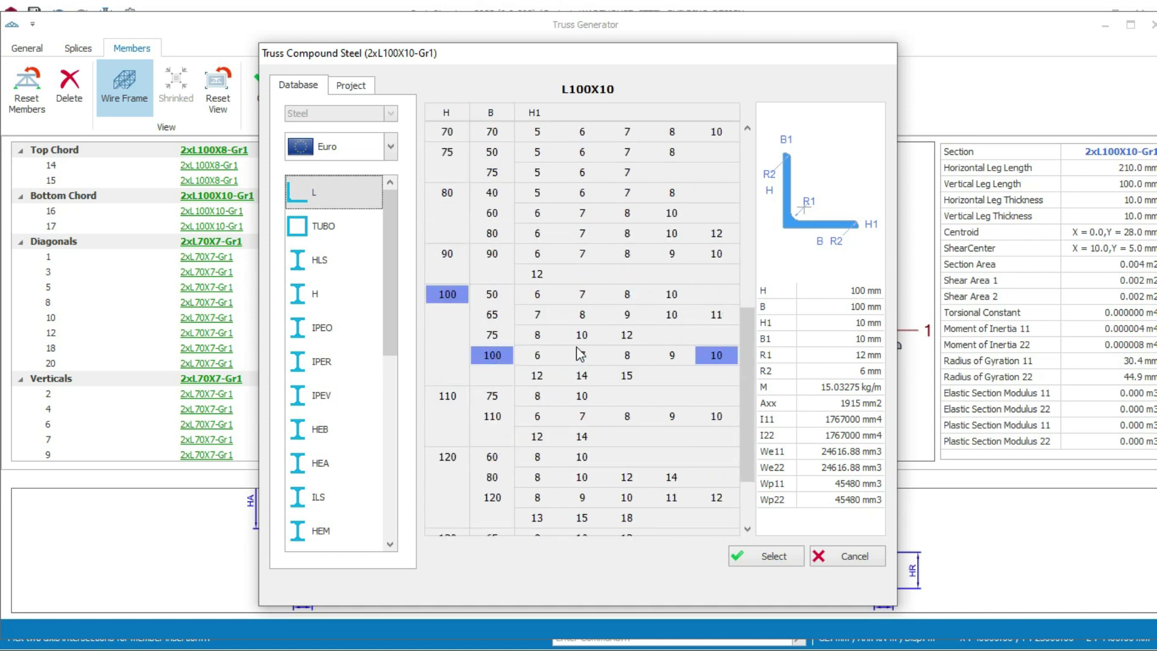
{"action": "left_click", "coordinate": [627, 355]}
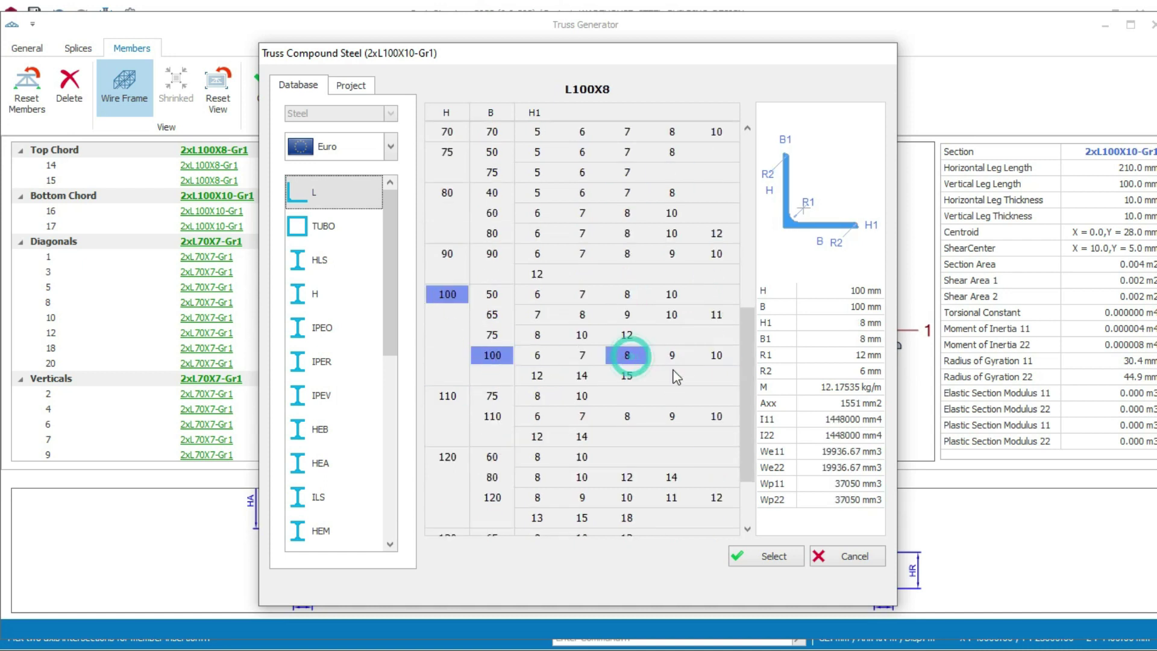
{"action": "left_click", "coordinate": [776, 557]}
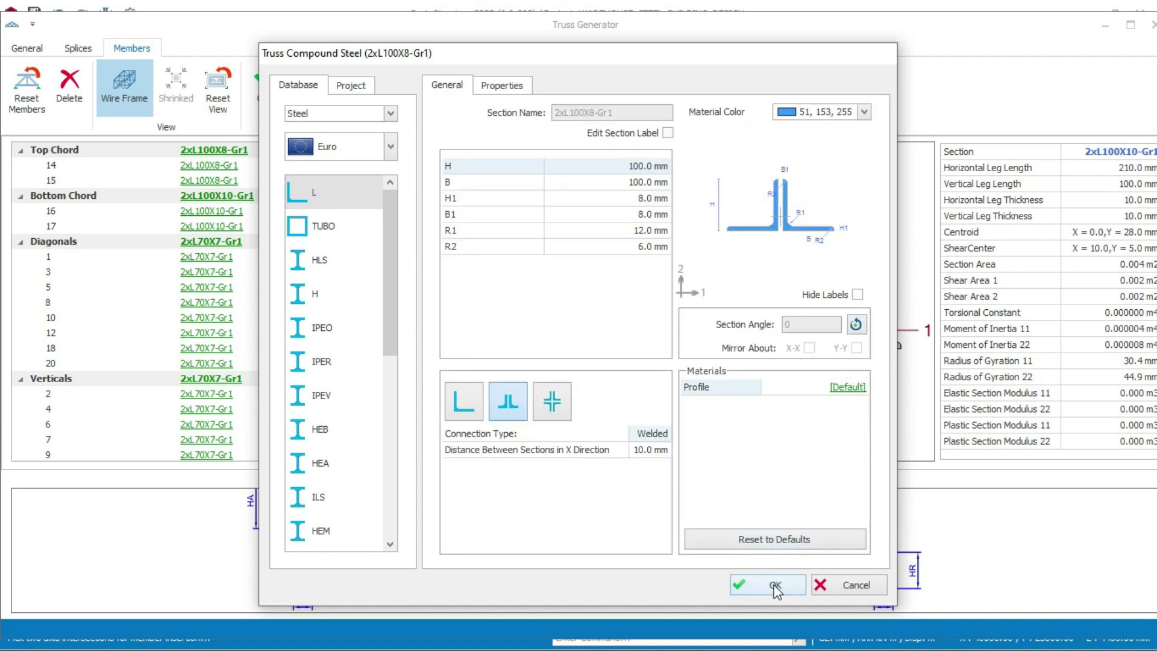
{"action": "left_click", "coordinate": [774, 585]}
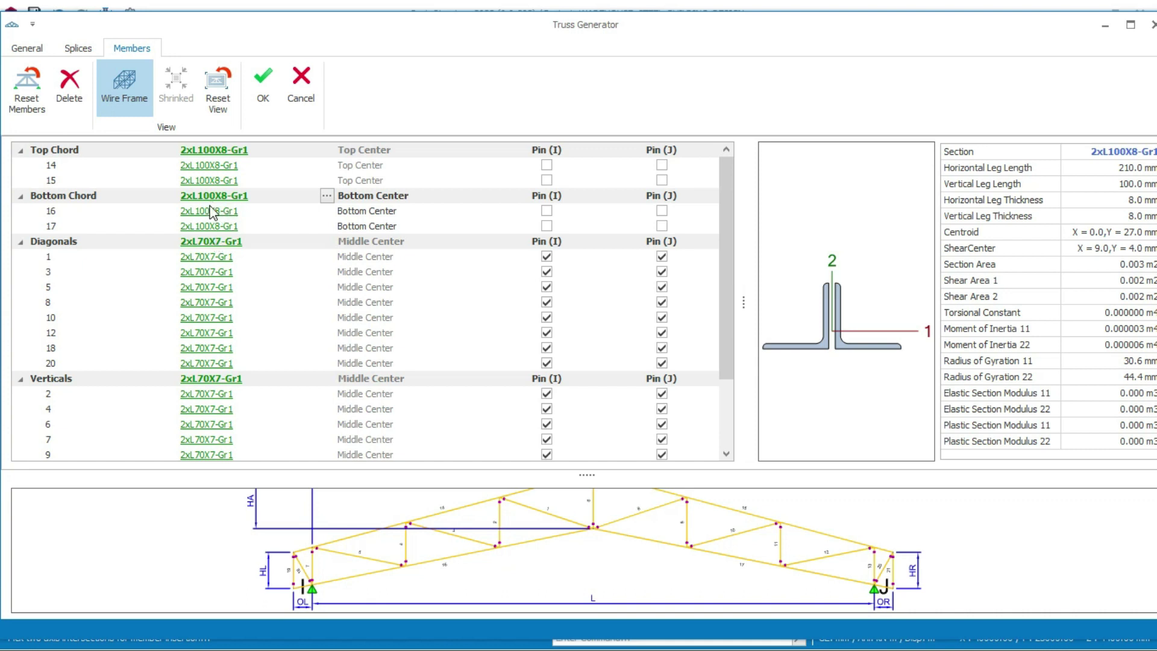
Change the truss's diagonal members to the Euro double-angle section 2xL70X5
{"action": "left_click", "coordinate": [213, 242]}
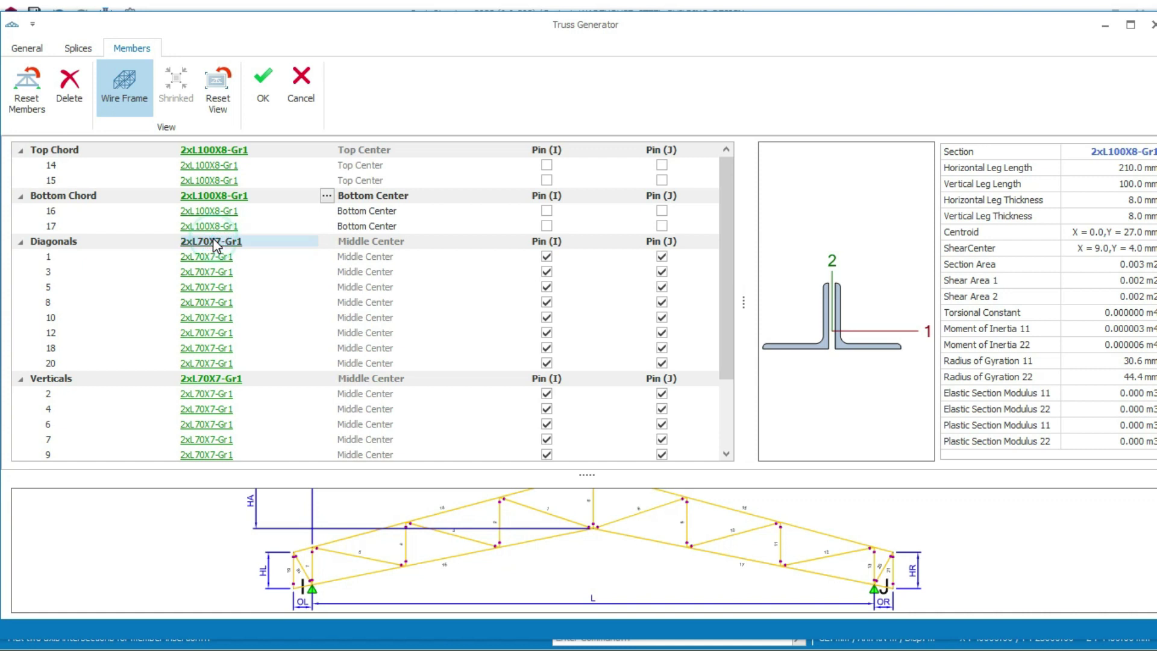
{"action": "left_click", "coordinate": [329, 193]}
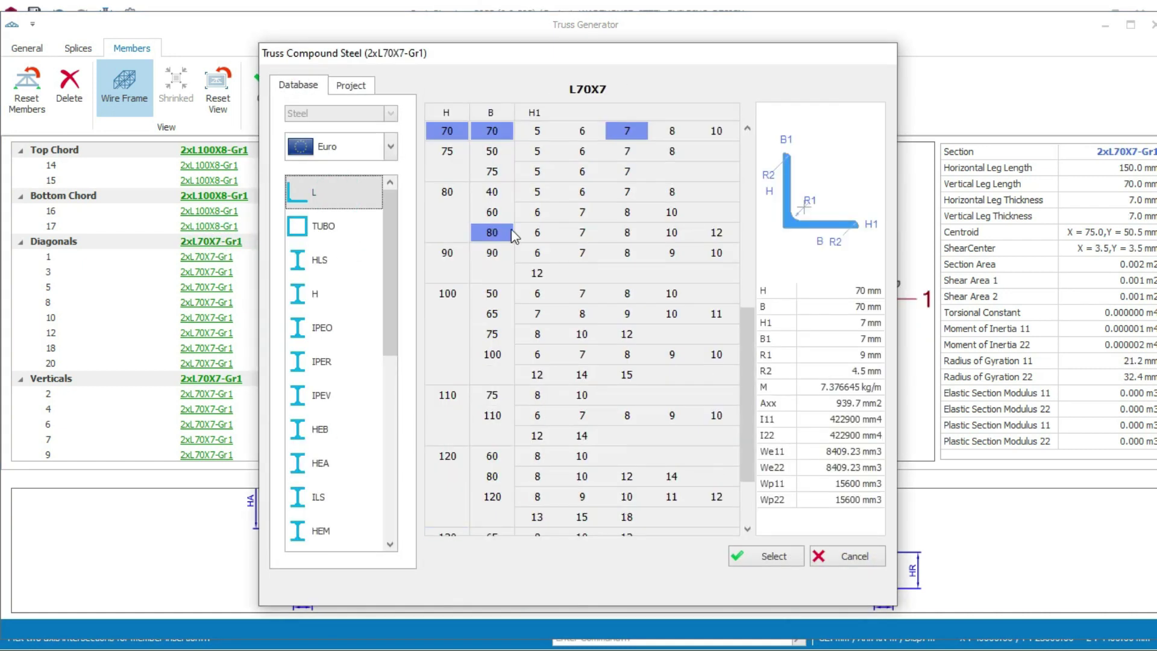
{"action": "scroll", "coordinate": [511, 229], "scroll_direction": "up", "scroll_amount": 2}
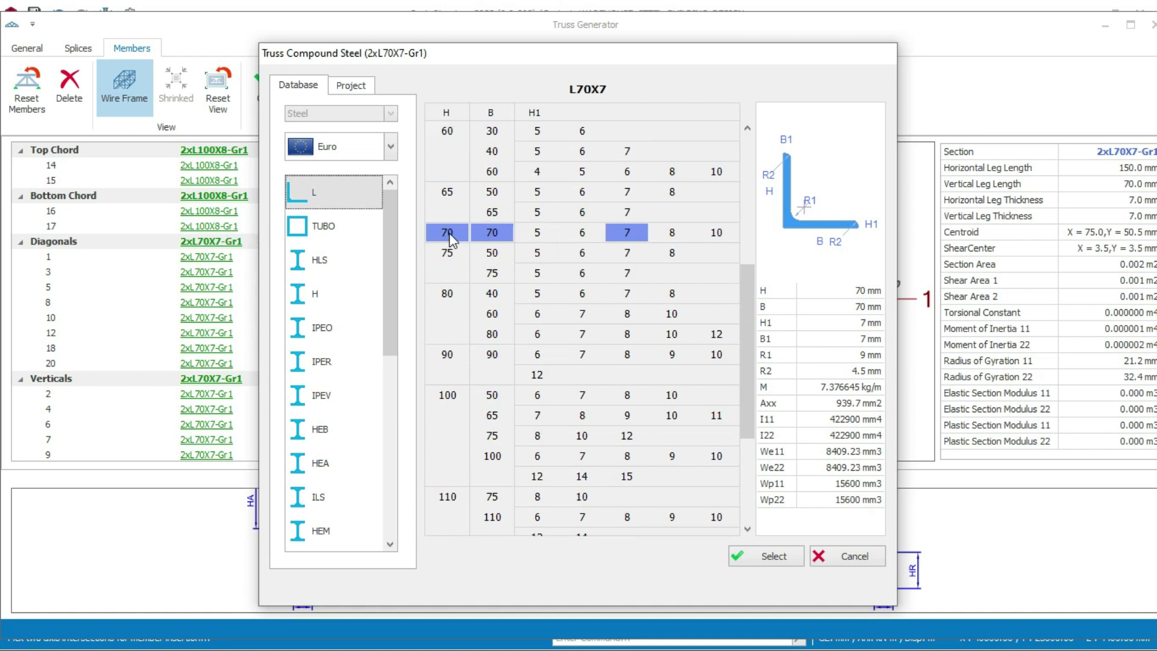
{"action": "left_click", "coordinate": [543, 232]}
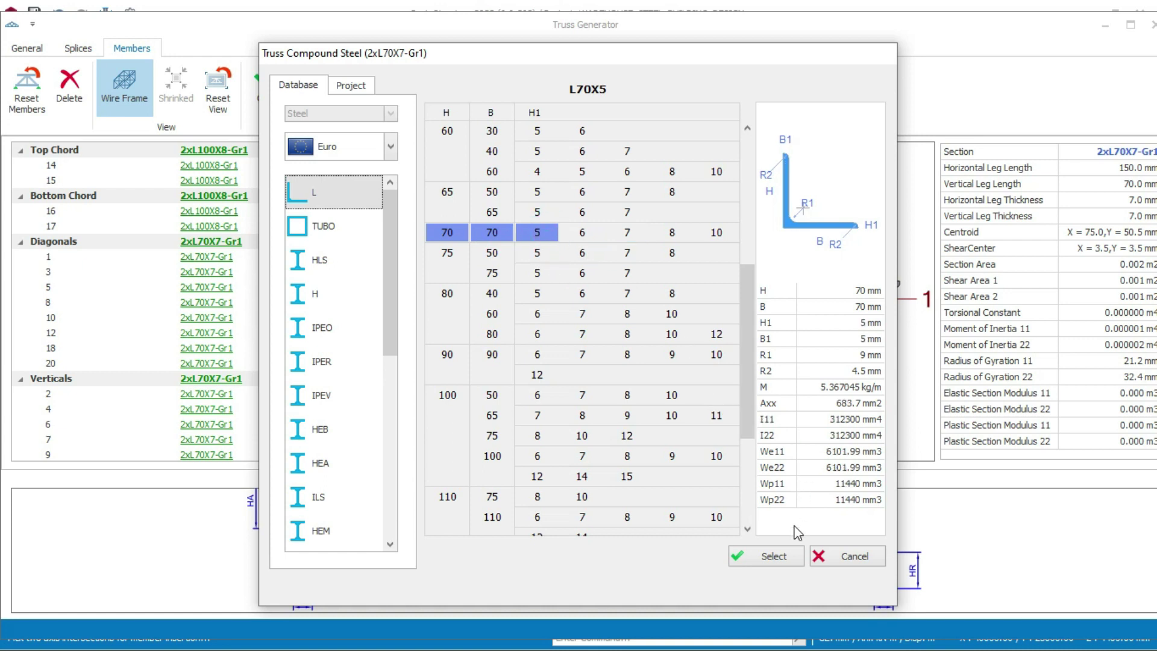
{"action": "left_click", "coordinate": [777, 555]}
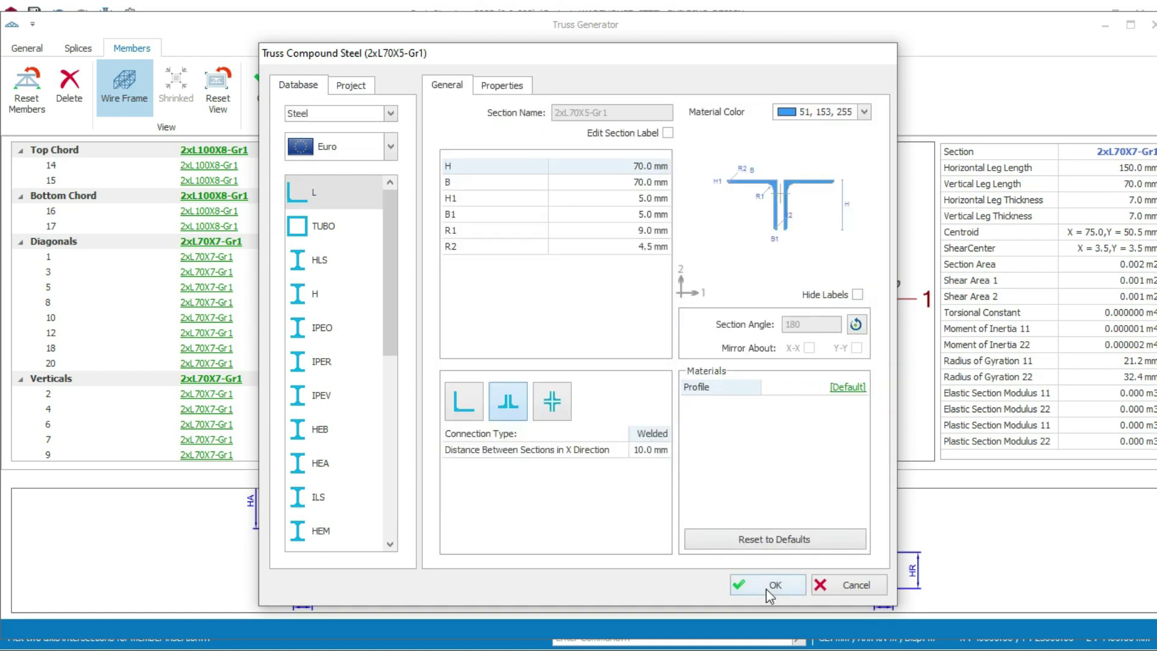
{"action": "left_click", "coordinate": [768, 586]}
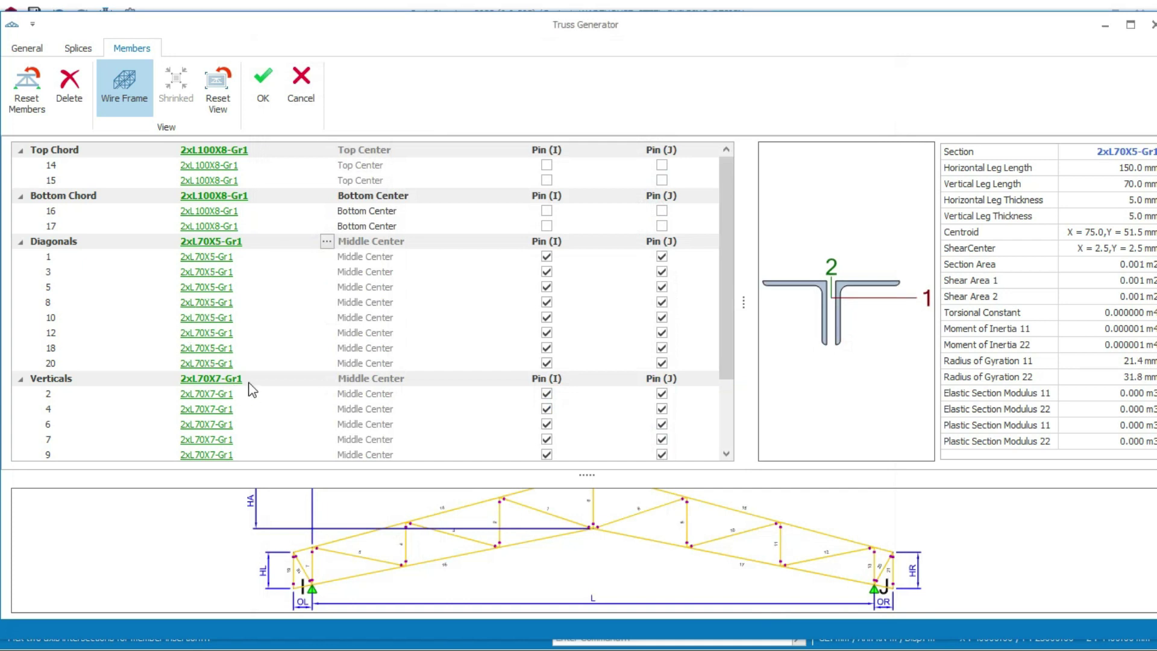
Change the truss's vertical members to the Euro double-angle section 2xL70X5
{"action": "left_click", "coordinate": [216, 380]}
{"action": "left_click", "coordinate": [343, 194]}
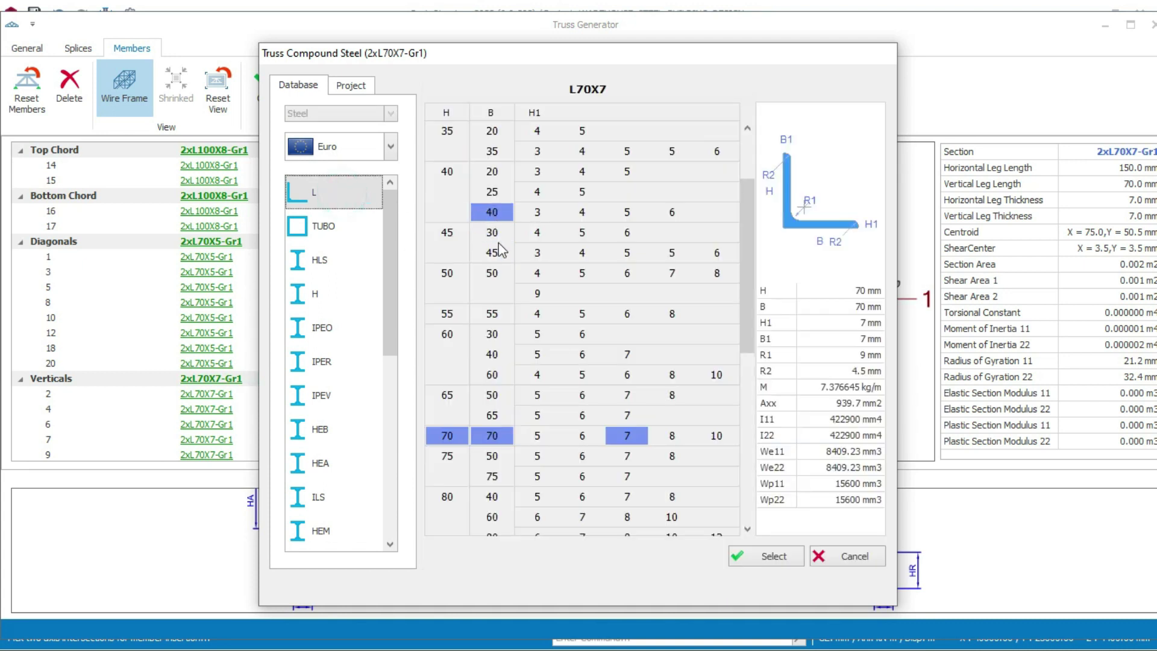
{"action": "left_click", "coordinate": [493, 435]}
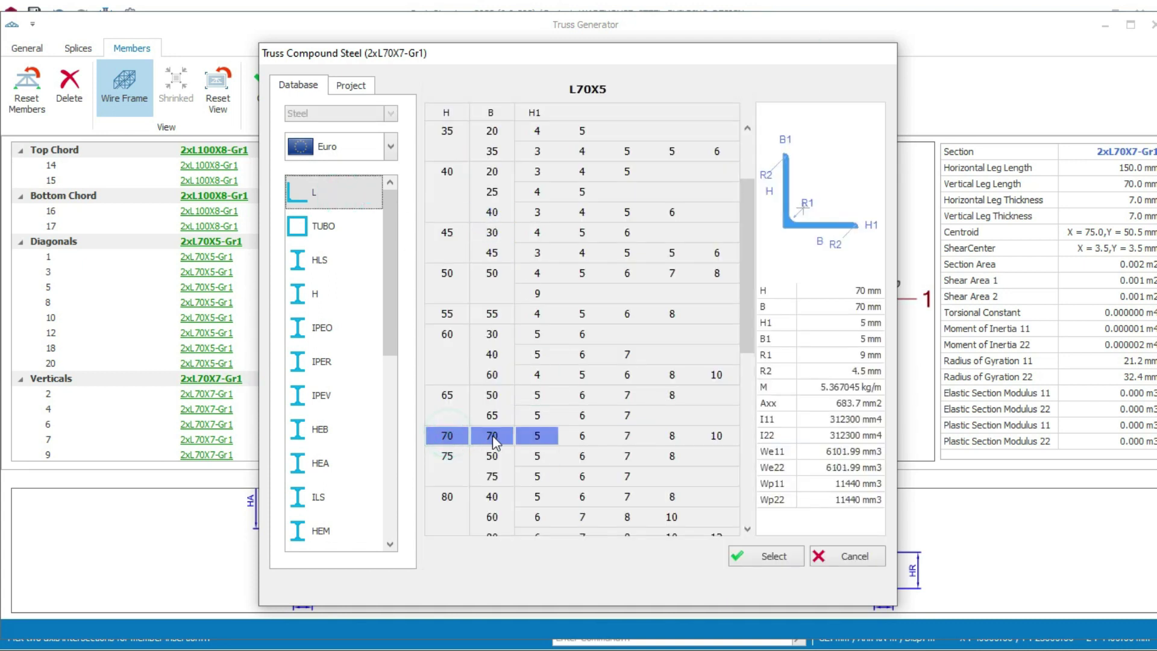
{"action": "left_click", "coordinate": [781, 559]}
{"action": "left_click", "coordinate": [775, 585]}
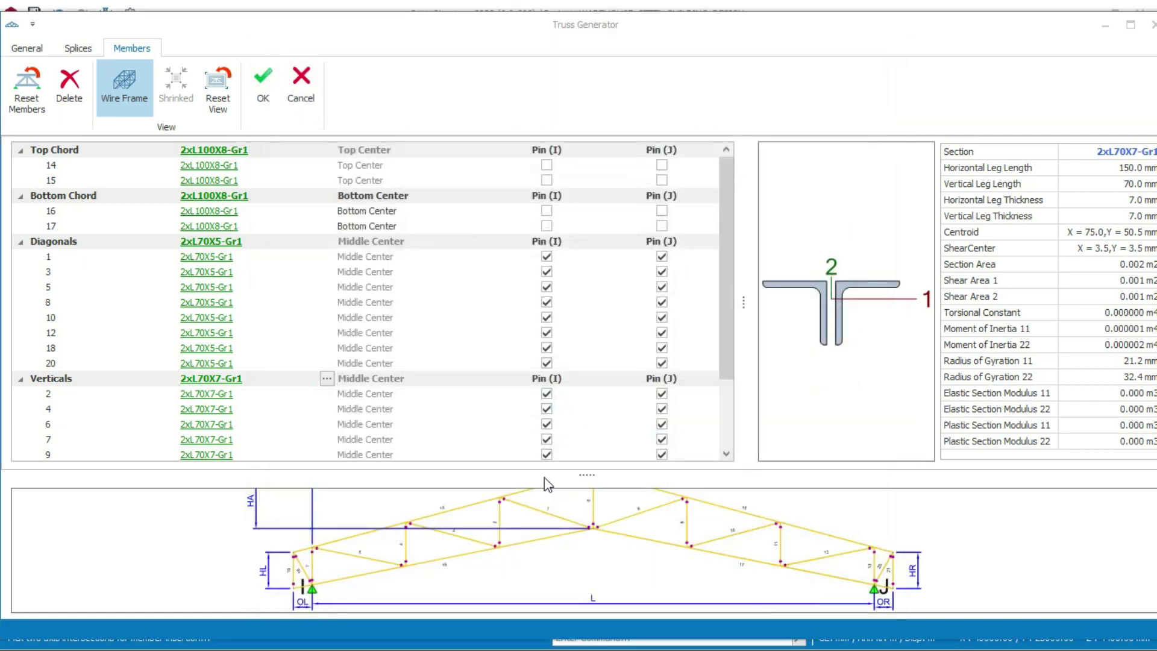
Change the truss's horizontal members to the Euro double-angle section 2xL70X5 and accept the truss definition
{"action": "scroll", "coordinate": [448, 359], "scroll_direction": "down", "scroll_amount": 2}
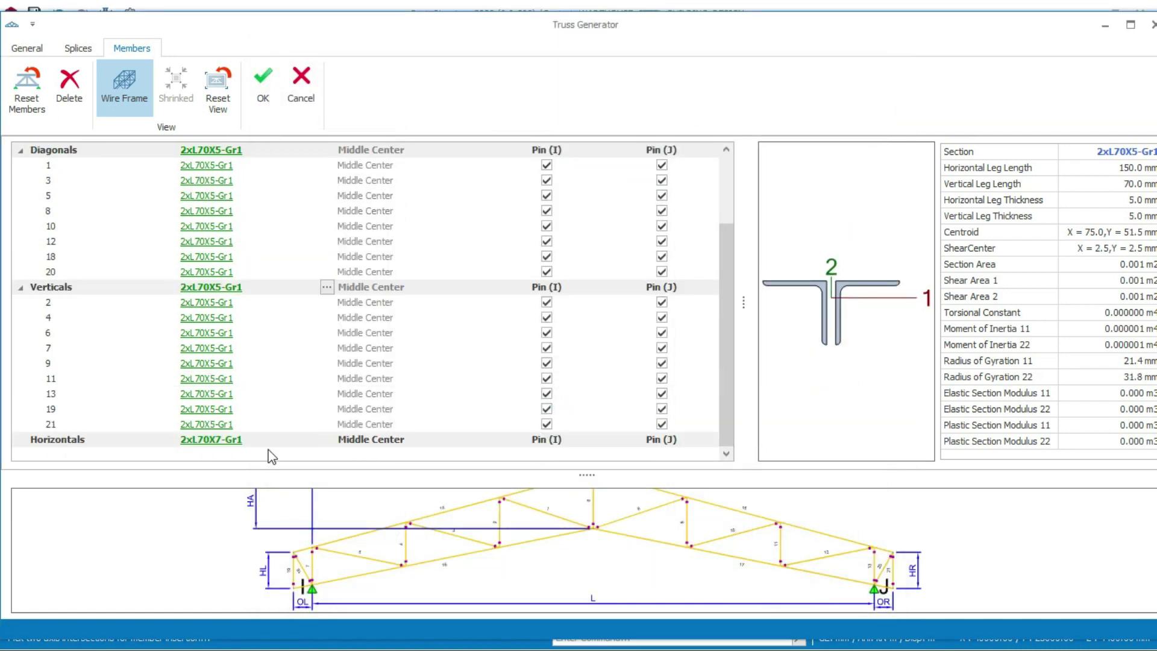
{"action": "left_click", "coordinate": [226, 440]}
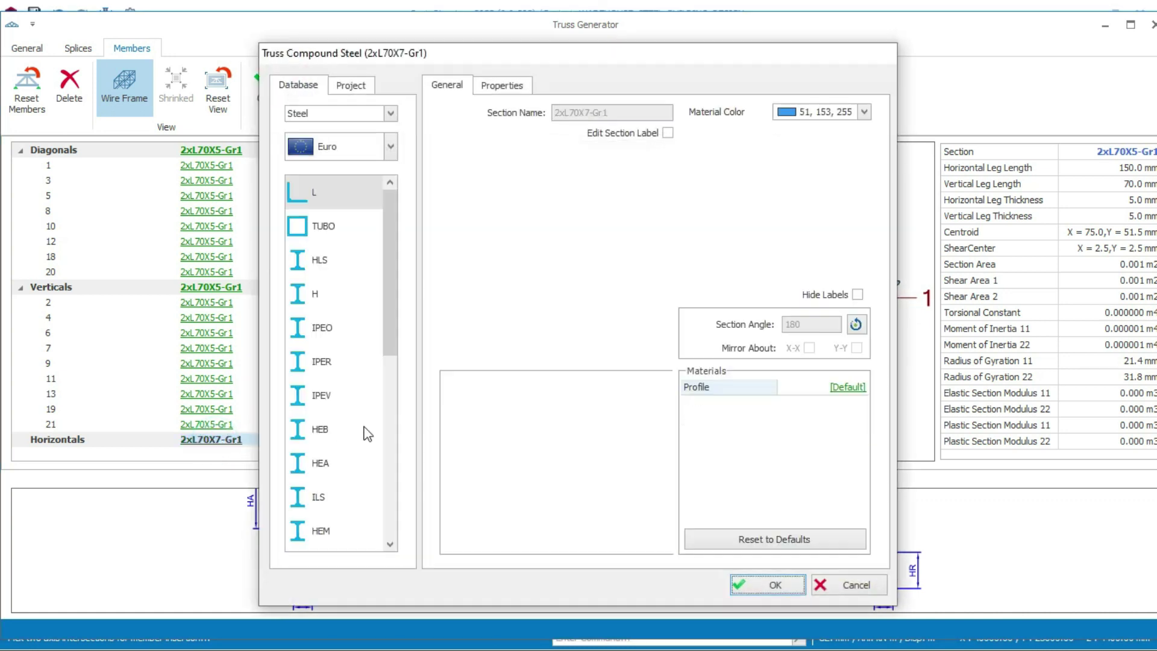
{"action": "left_click", "coordinate": [337, 191]}
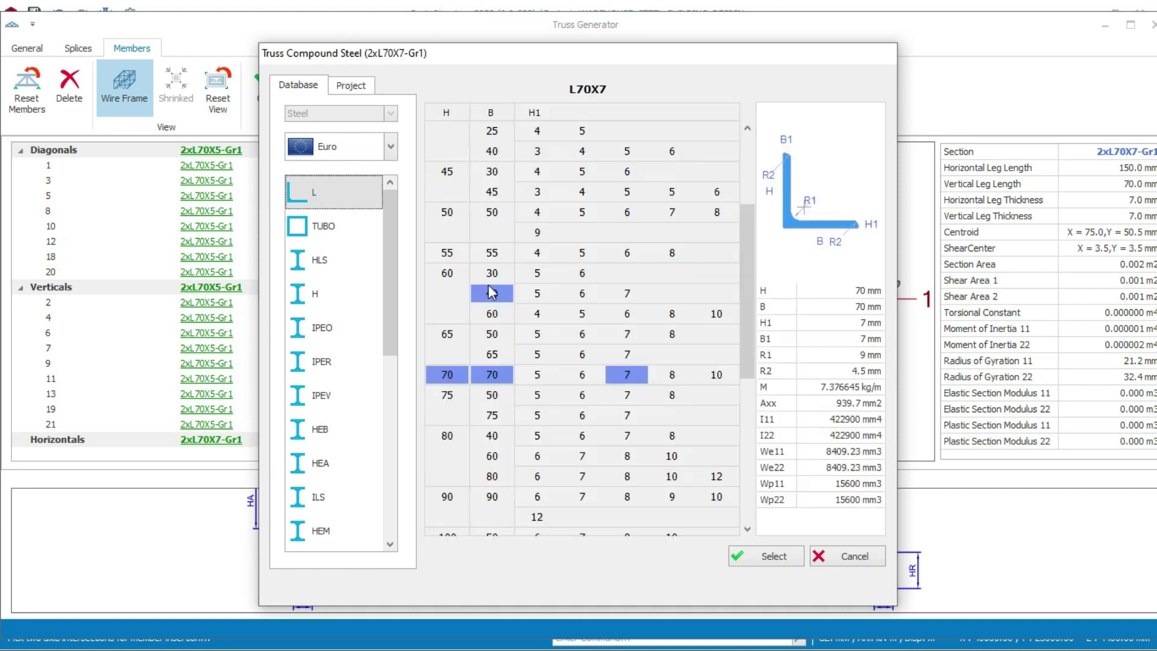
{"action": "left_click", "coordinate": [538, 375]}
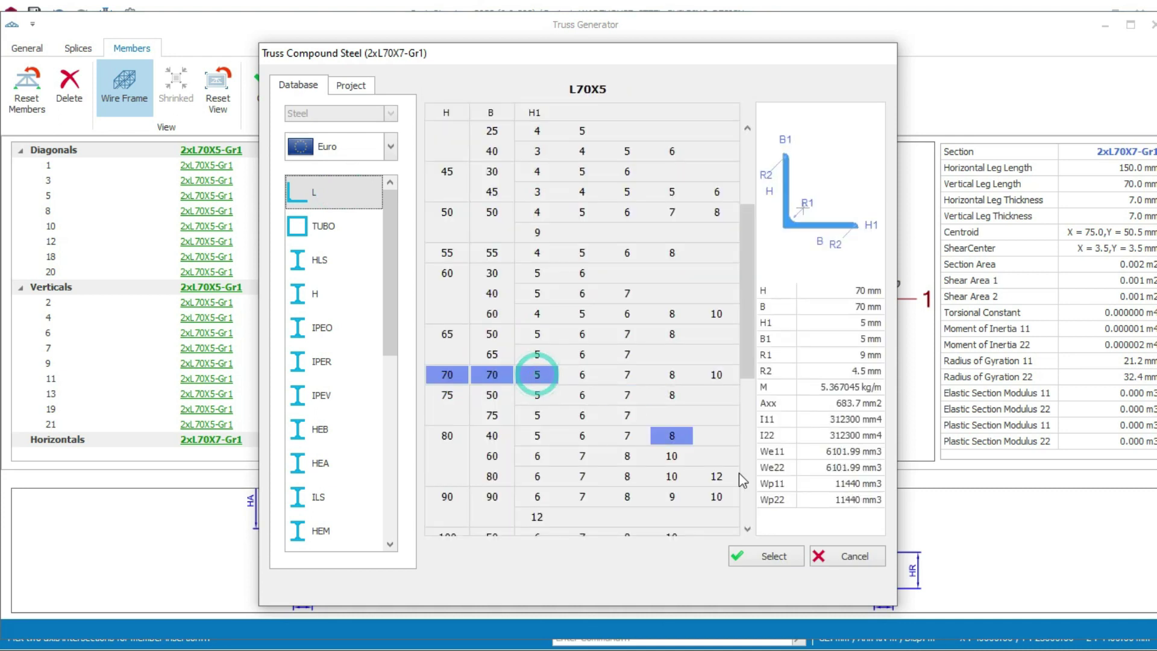
{"action": "left_click", "coordinate": [781, 555]}
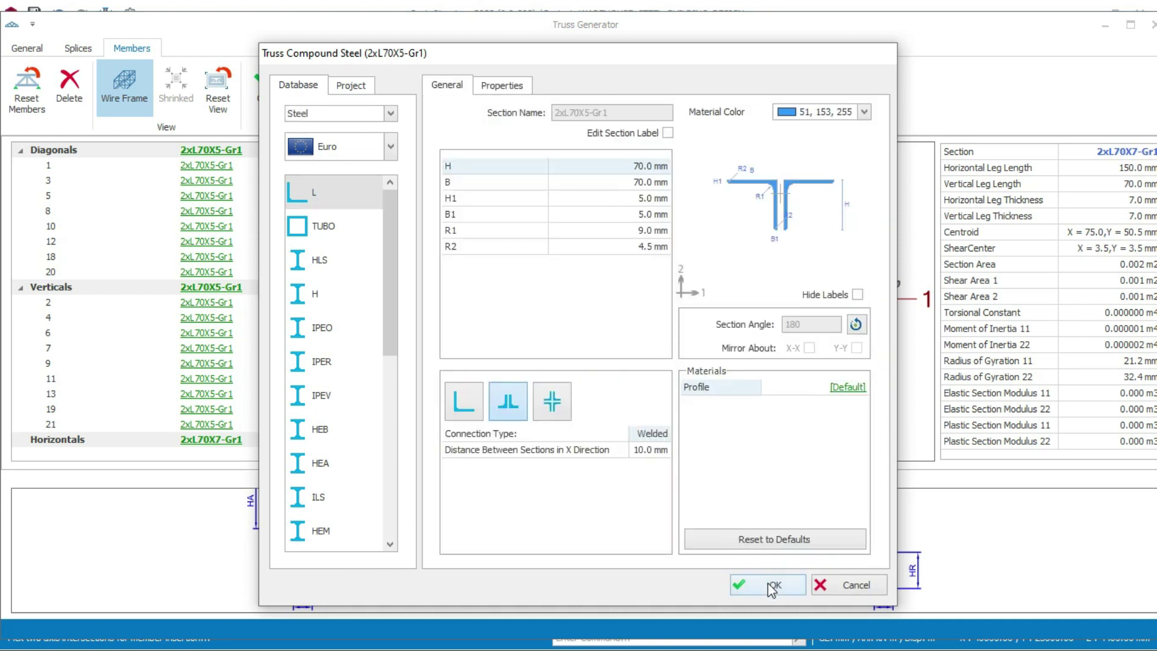
{"action": "left_click", "coordinate": [771, 586]}
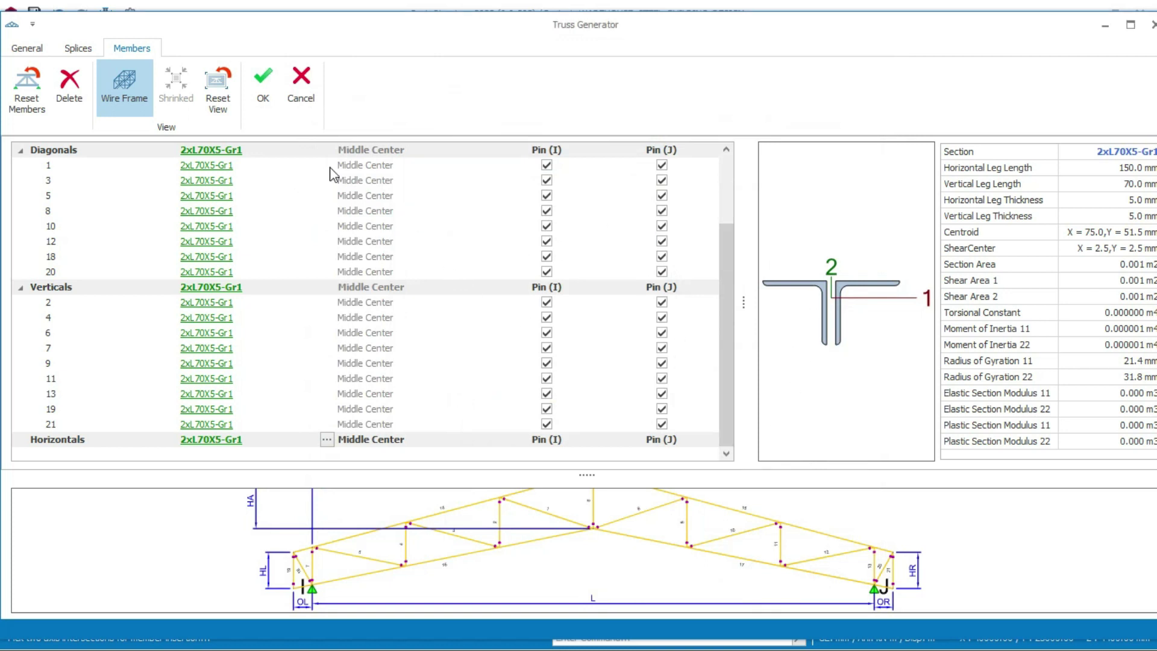
{"action": "left_click", "coordinate": [266, 92]}
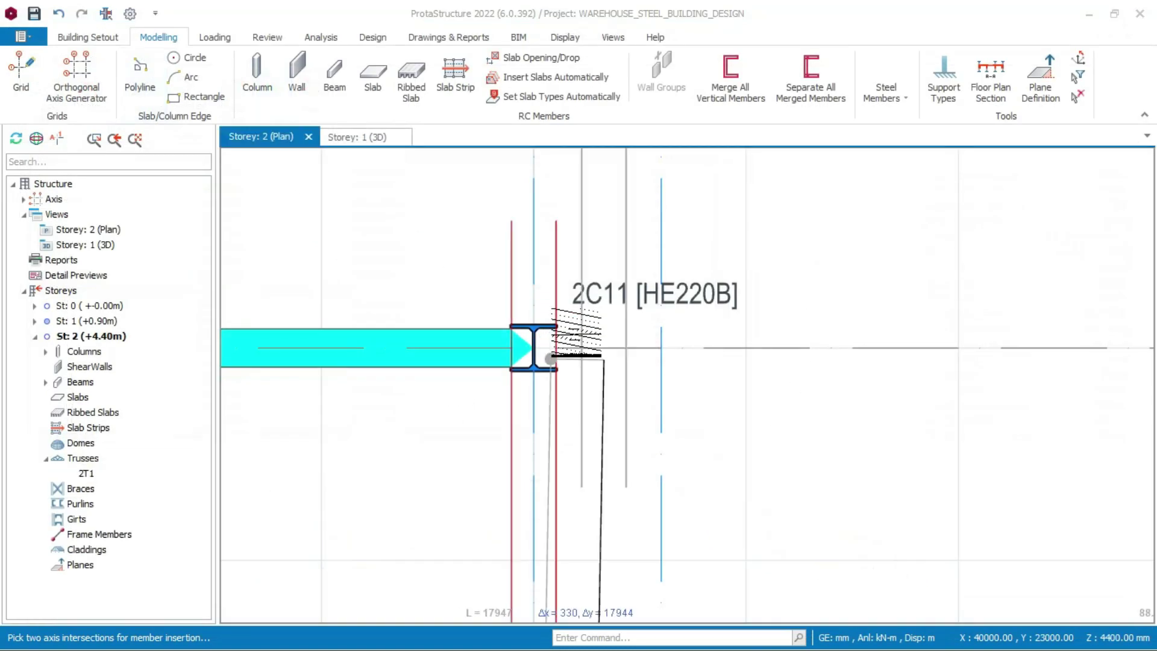
Place the same truss across the building at the column lines on axes 5, 4 and 9, and end truss insertion
{"action": "scroll", "coordinate": [654, 619], "scroll_direction": "down", "scroll_amount": 5}
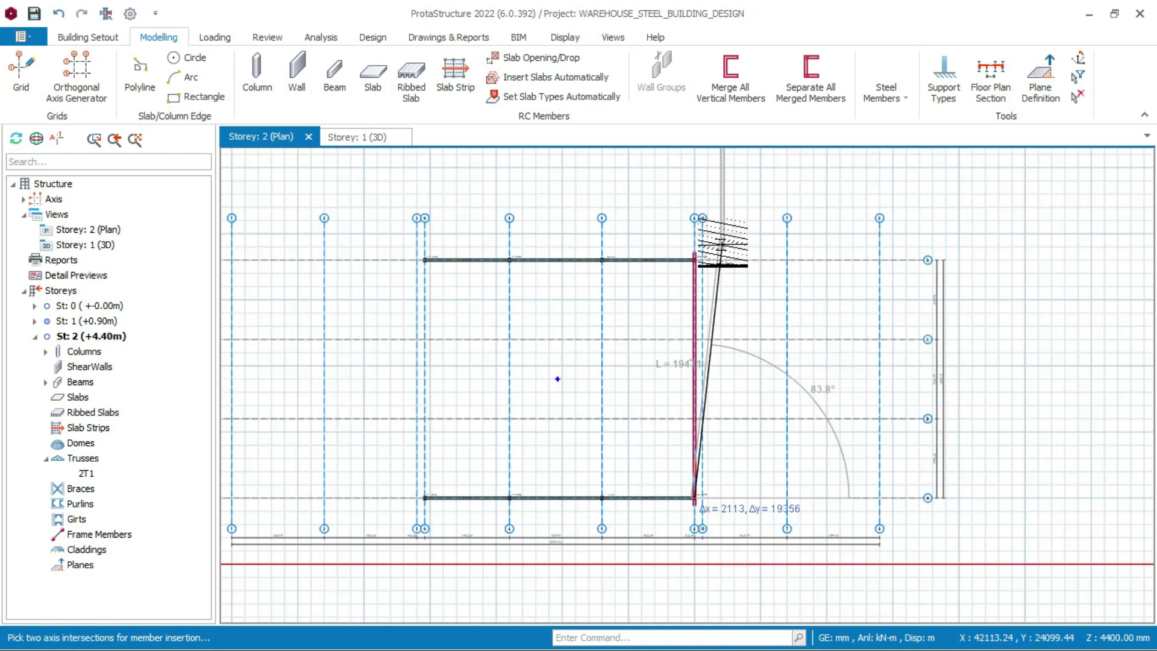
{"action": "scroll", "coordinate": [645, 421], "scroll_direction": "up", "scroll_amount": 6}
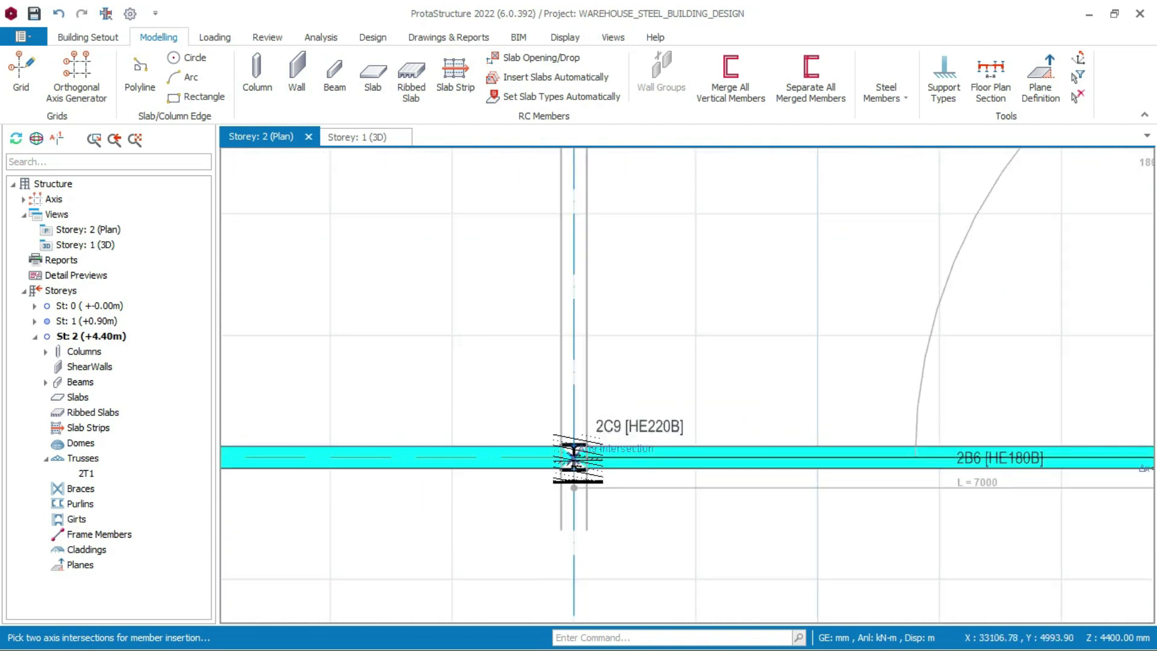
{"action": "left_click", "coordinate": [573, 457]}
{"action": "scroll", "coordinate": [915, 318], "scroll_direction": "down", "scroll_amount": 4}
{"action": "scroll", "coordinate": [553, 358], "scroll_direction": "up", "scroll_amount": 3}
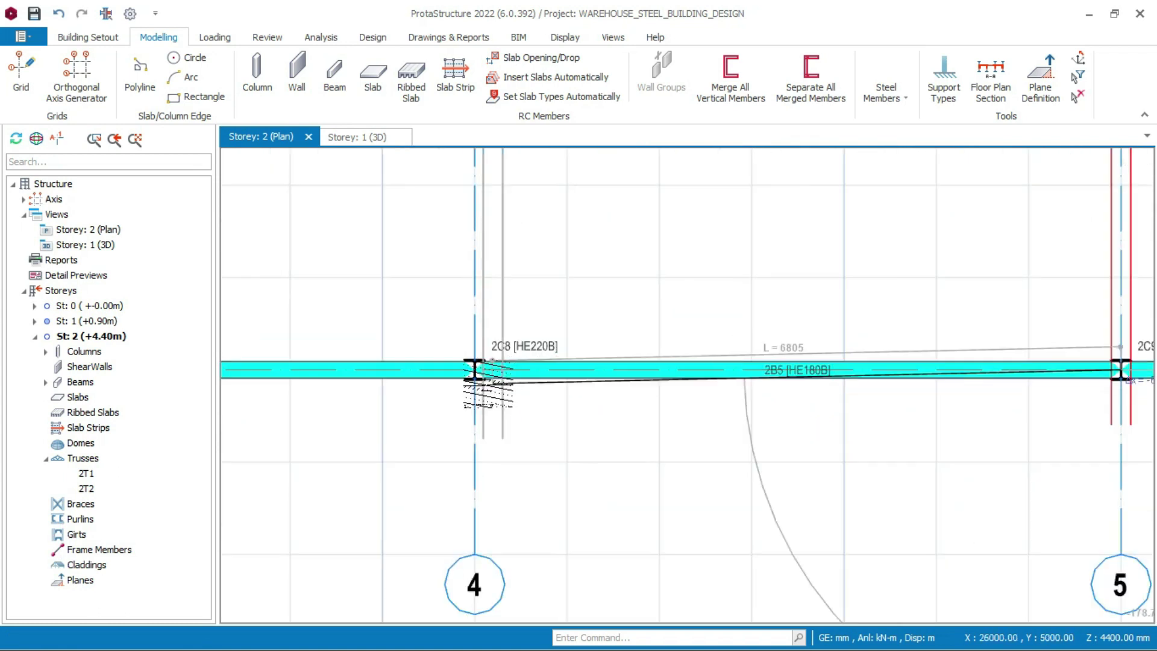
{"action": "left_click", "coordinate": [474, 369]}
{"action": "scroll", "coordinate": [771, 380], "scroll_direction": "down", "scroll_amount": 4}
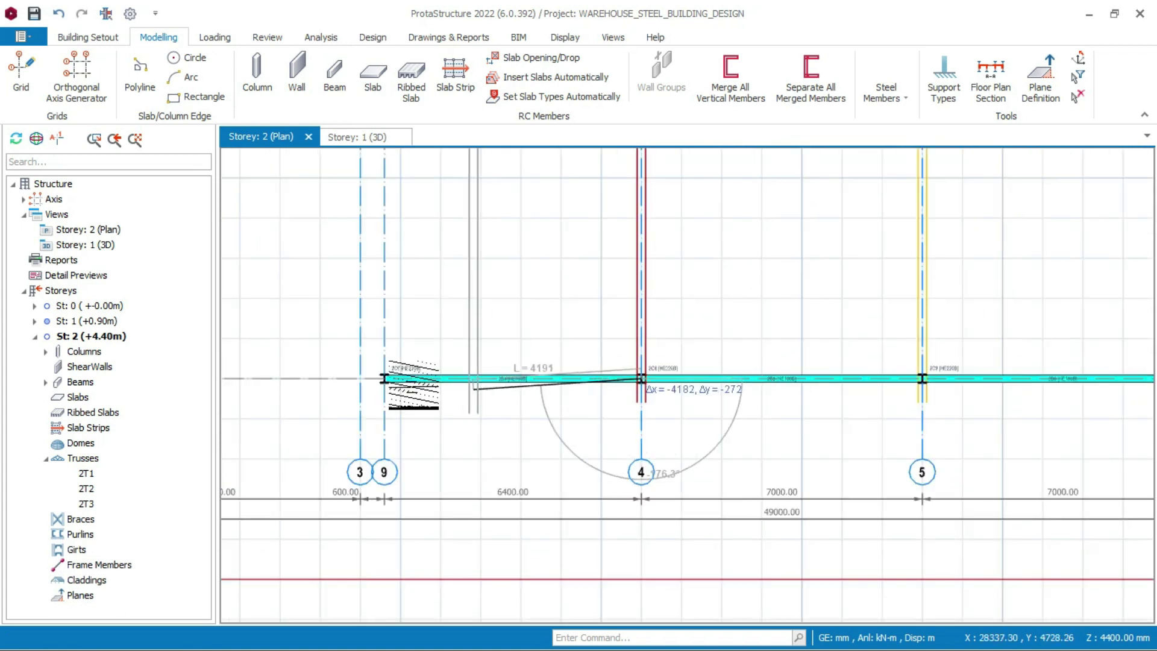
{"action": "scroll", "coordinate": [385, 374], "scroll_direction": "up", "scroll_amount": 3}
{"action": "left_click", "coordinate": [823, 375]}
{"action": "scroll", "coordinate": [823, 375], "scroll_direction": "down", "scroll_amount": 6}
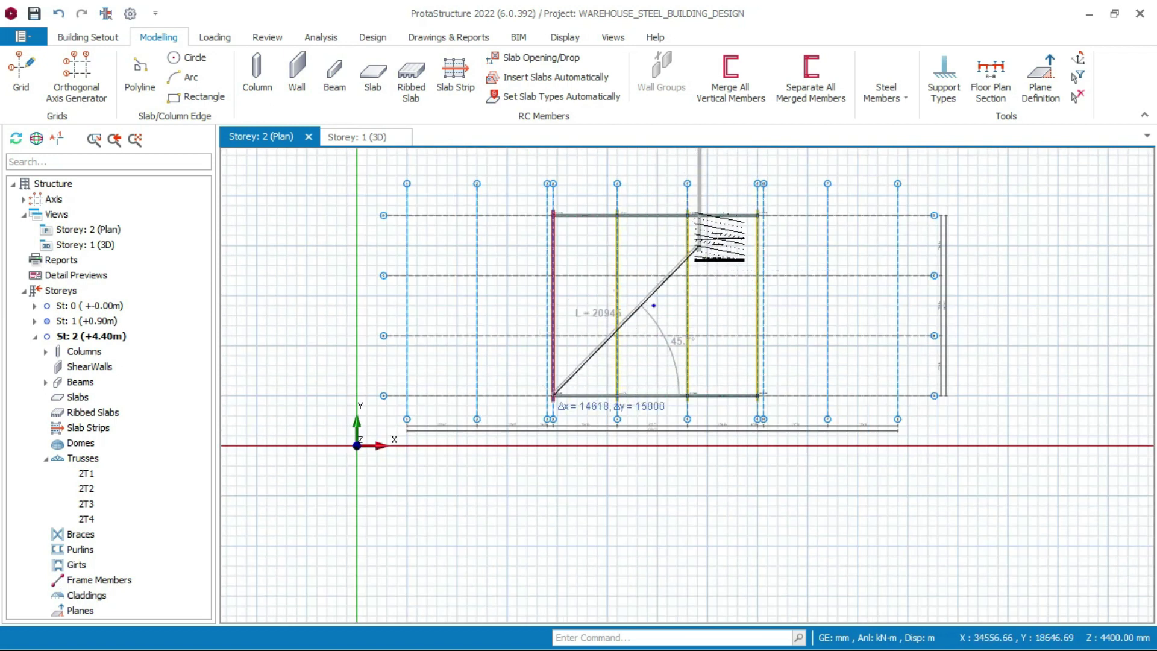
{"action": "key", "text": "Escape"}
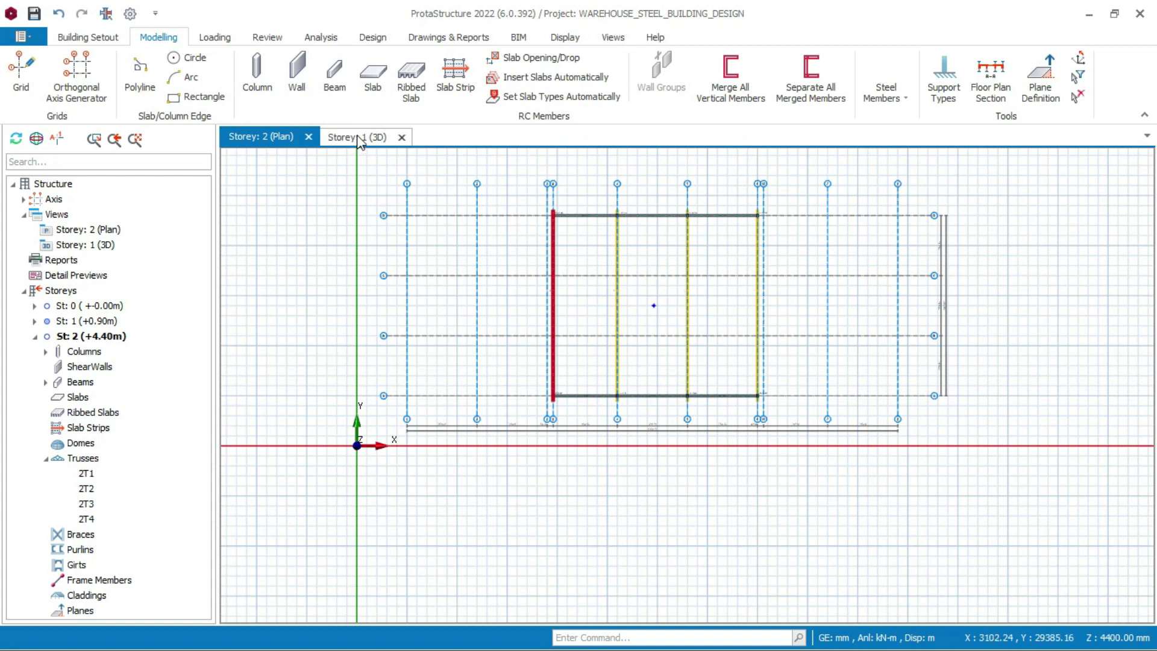
Examine the placed roof trusses in the 3D view from several angles
{"action": "left_click", "coordinate": [359, 138]}
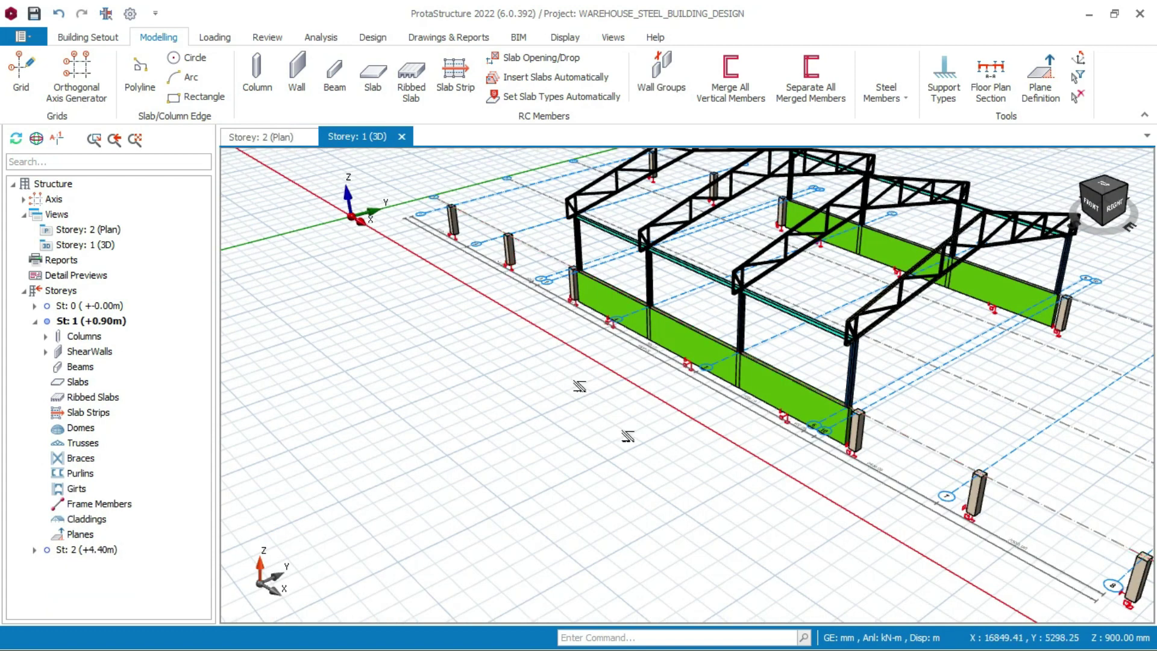
{"action": "middle_click_drag", "start_coordinate": [702, 404], "coordinate": [638, 337]}
{"action": "scroll", "coordinate": [813, 355], "scroll_direction": "up", "scroll_amount": 5}
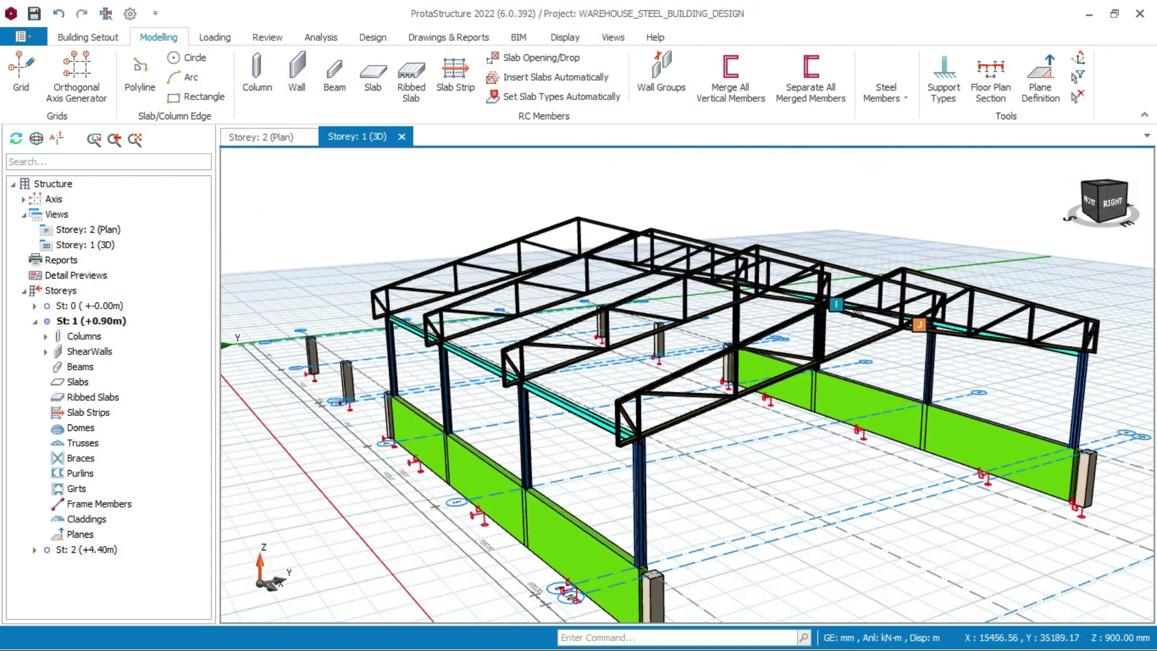
{"action": "middle_click_drag", "start_coordinate": [803, 369], "coordinate": [862, 367]}
{"action": "scroll", "coordinate": [841, 351], "scroll_direction": "down", "scroll_amount": 4}
{"action": "scroll", "coordinate": [800, 359], "scroll_direction": "down", "scroll_amount": 2}
{"action": "middle_click_drag", "start_coordinate": [706, 401], "coordinate": [744, 324]}
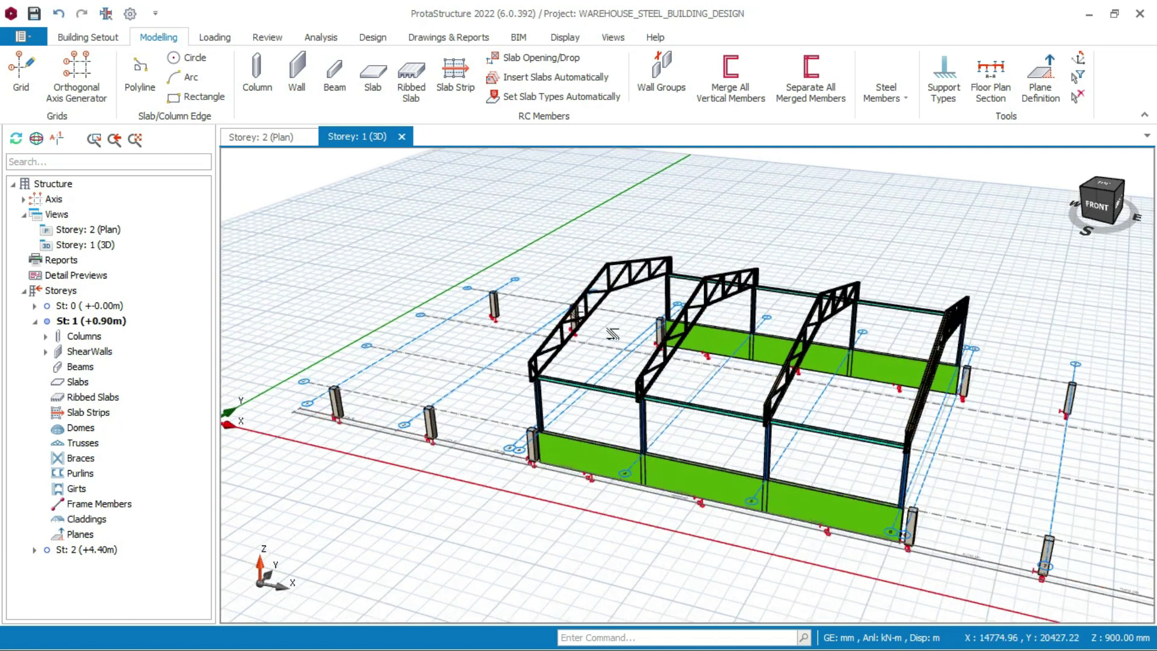
Start a purlin set in the Storey 2 plan between the trusses on axes 6 and 5
{"action": "left_click", "coordinate": [275, 137]}
{"action": "scroll", "coordinate": [638, 234], "scroll_direction": "up", "scroll_amount": 4}
{"action": "scroll", "coordinate": [644, 222], "scroll_direction": "down", "scroll_amount": 5}
{"action": "left_click", "coordinate": [908, 101]}
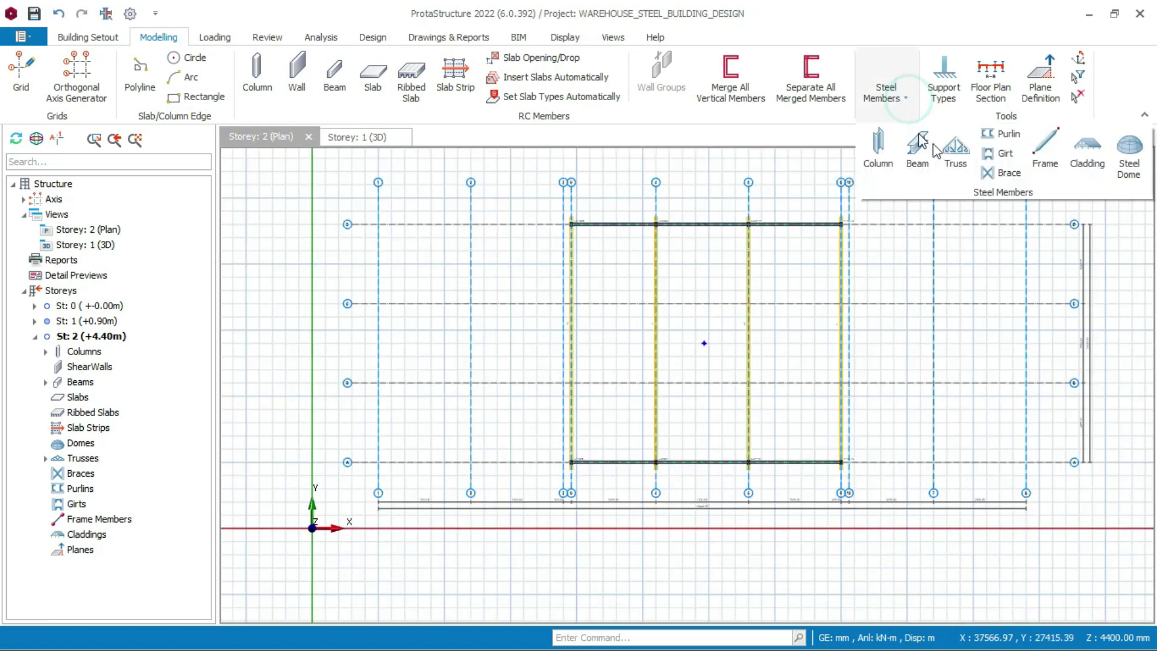
{"action": "left_click", "coordinate": [1006, 135]}
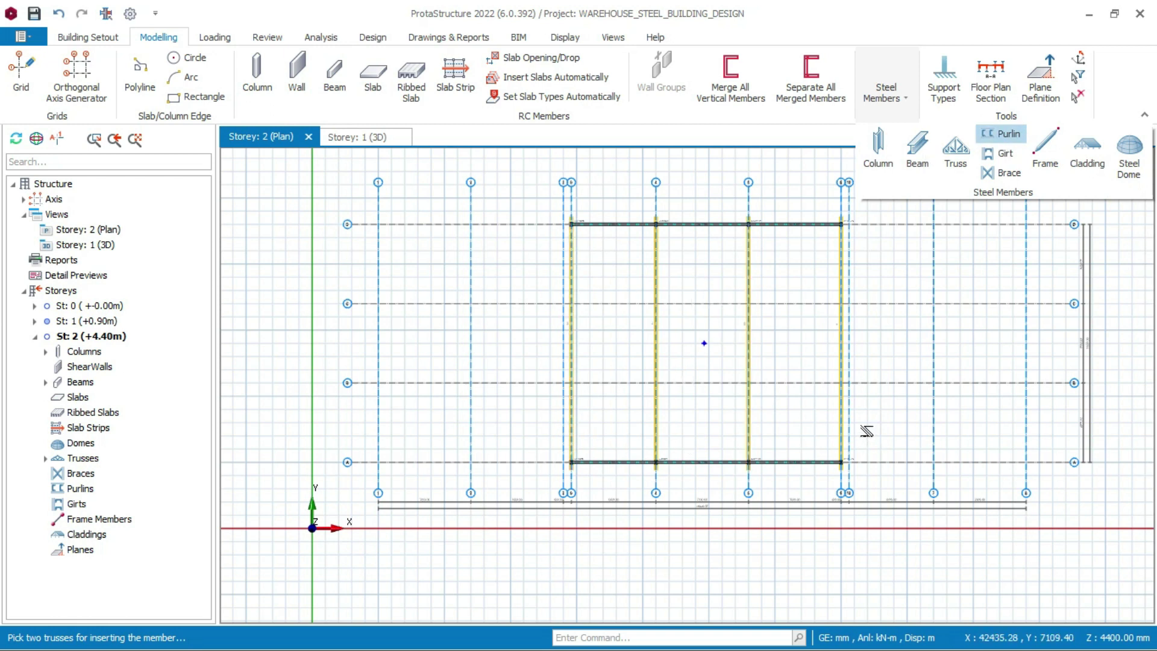
{"action": "scroll", "coordinate": [902, 426], "scroll_direction": "up", "scroll_amount": 3}
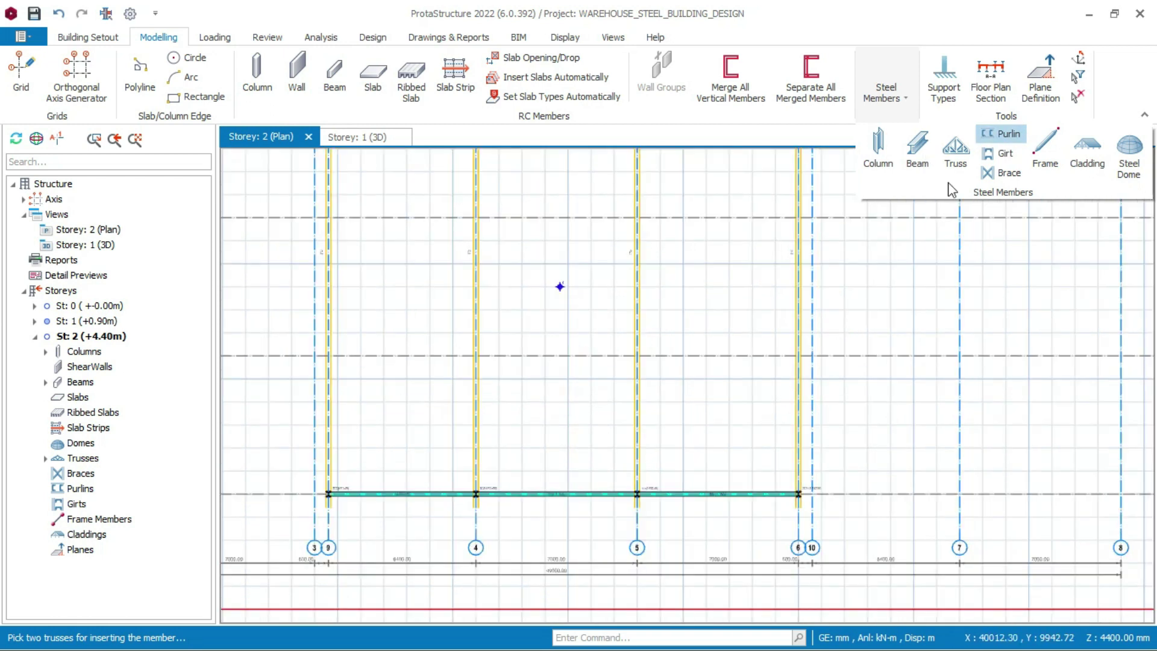
{"action": "left_click", "coordinate": [796, 411]}
{"action": "left_click", "coordinate": [796, 409]}
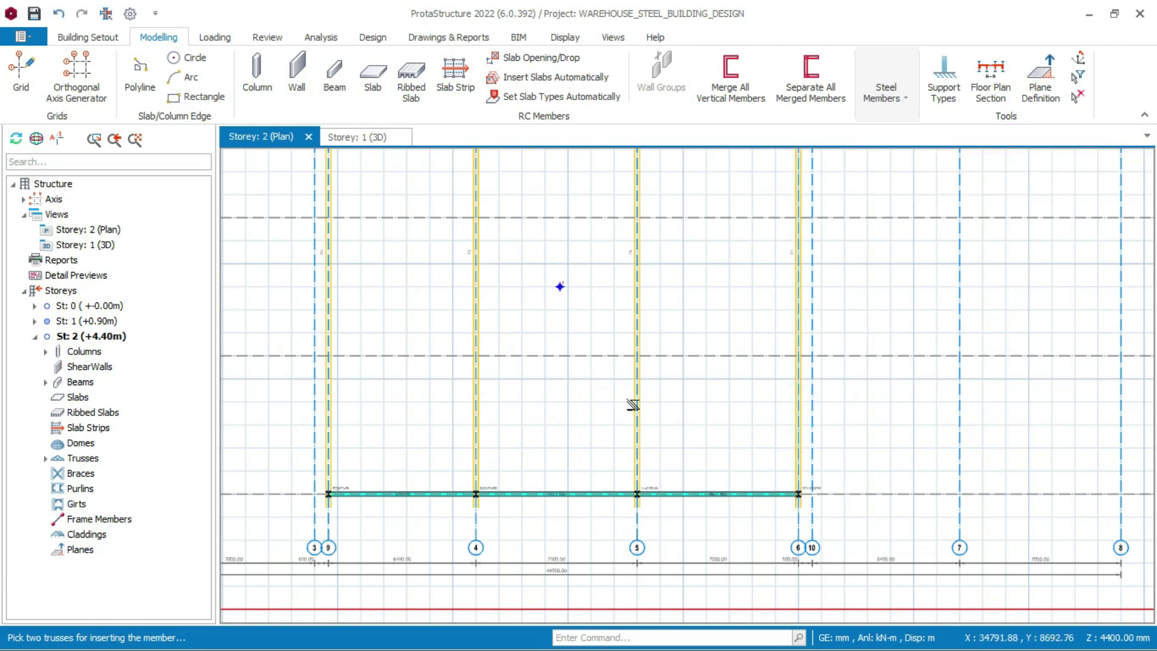
{"action": "left_click", "coordinate": [622, 366]}
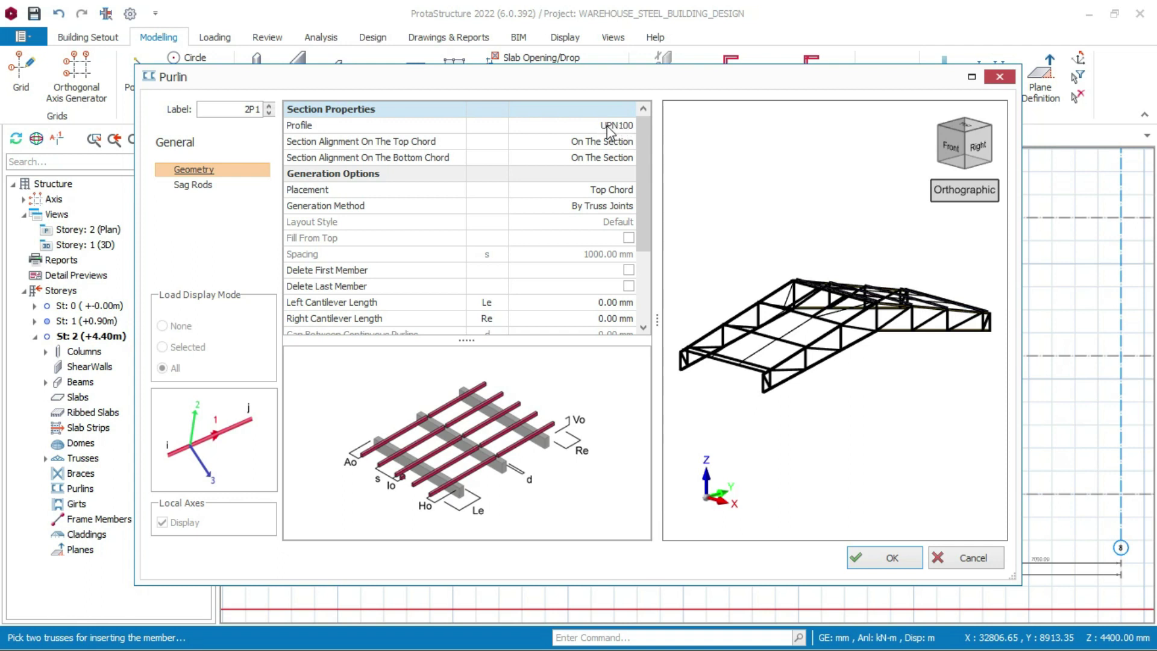
Set the purlin generation method to By Spacing with 1100 mm spacing and generate the purlins
{"action": "left_click_drag", "start_coordinate": [641, 163], "coordinate": [652, 194]}
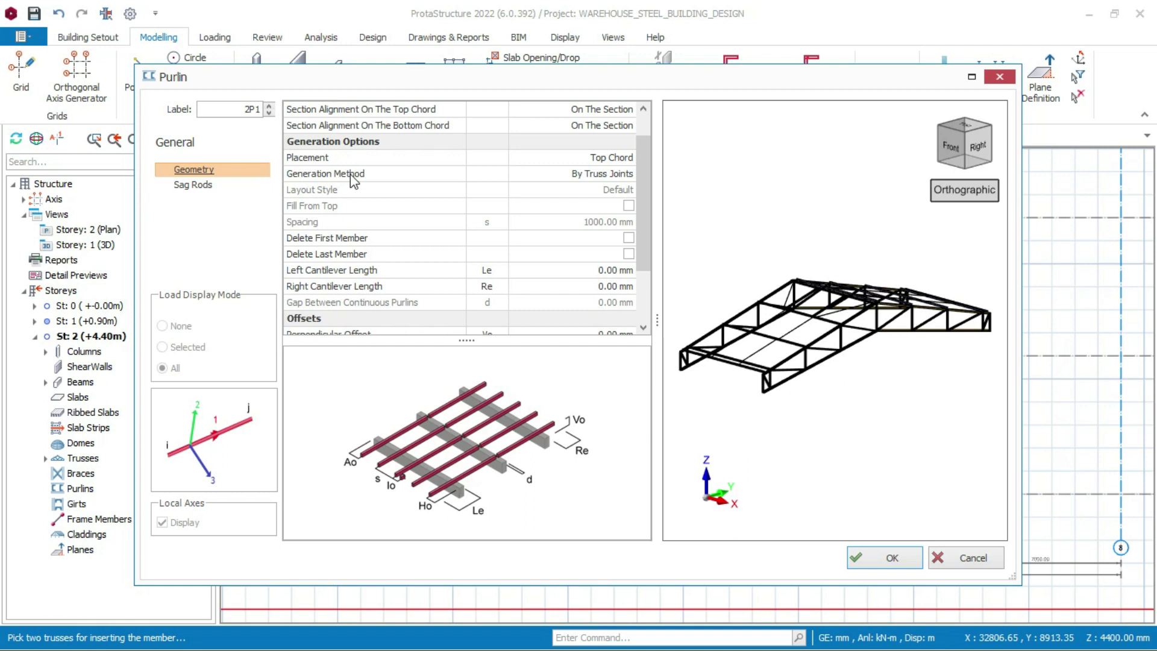
{"action": "left_click", "coordinate": [604, 176]}
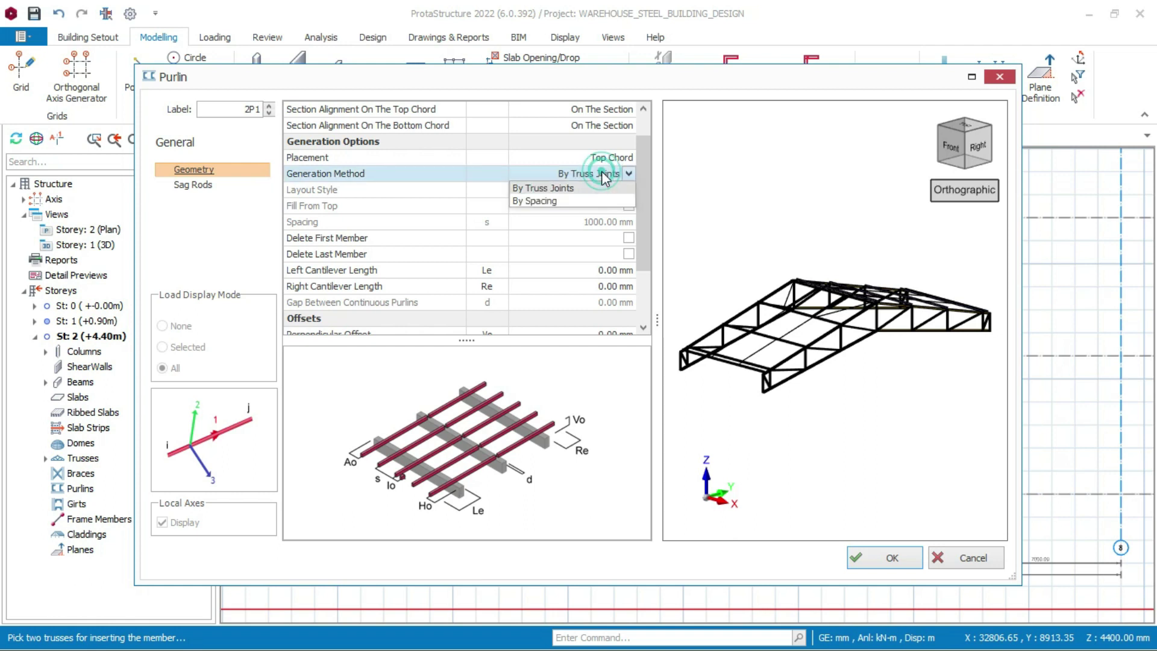
{"action": "left_click", "coordinate": [604, 188]}
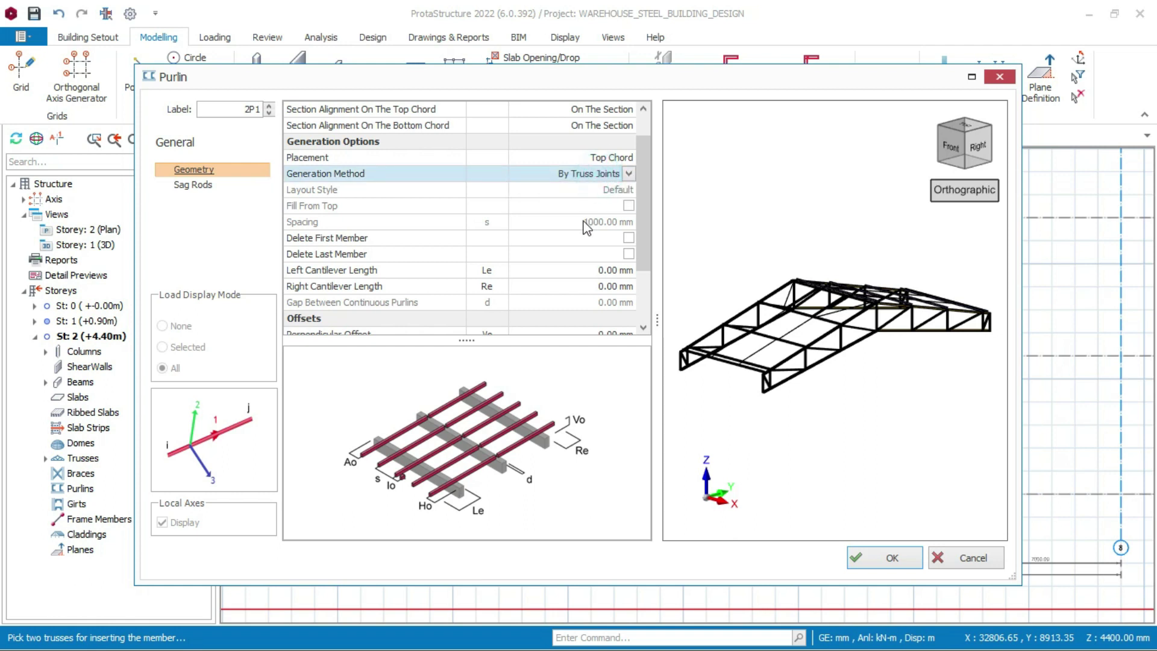
{"action": "left_click", "coordinate": [615, 175]}
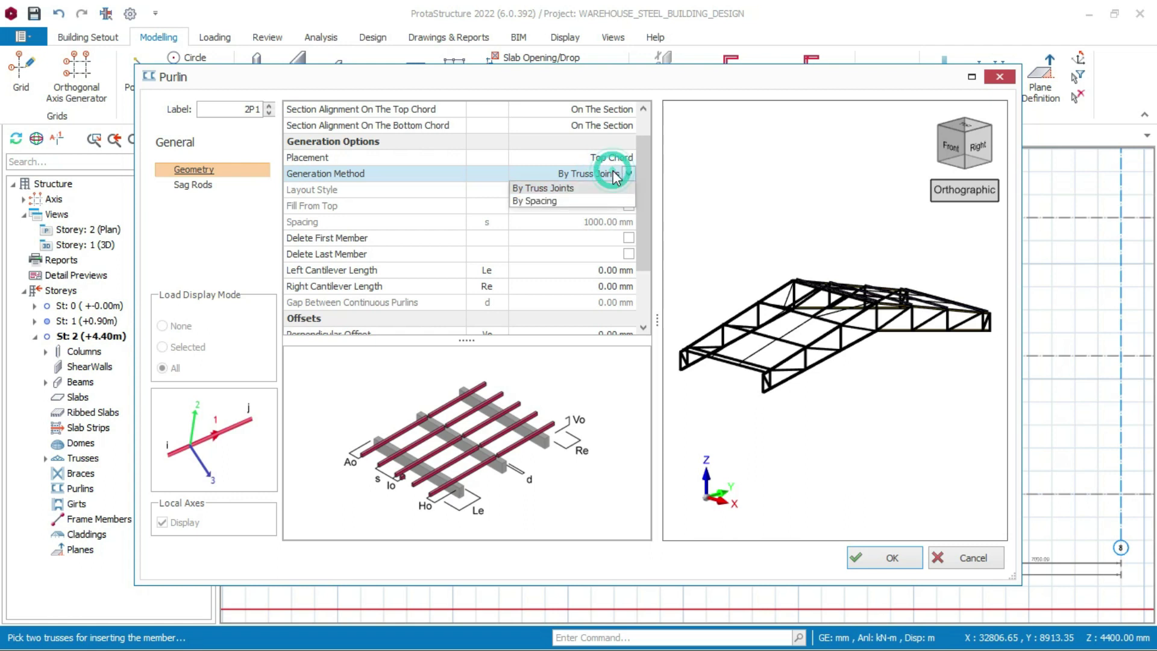
{"action": "left_click", "coordinate": [562, 201]}
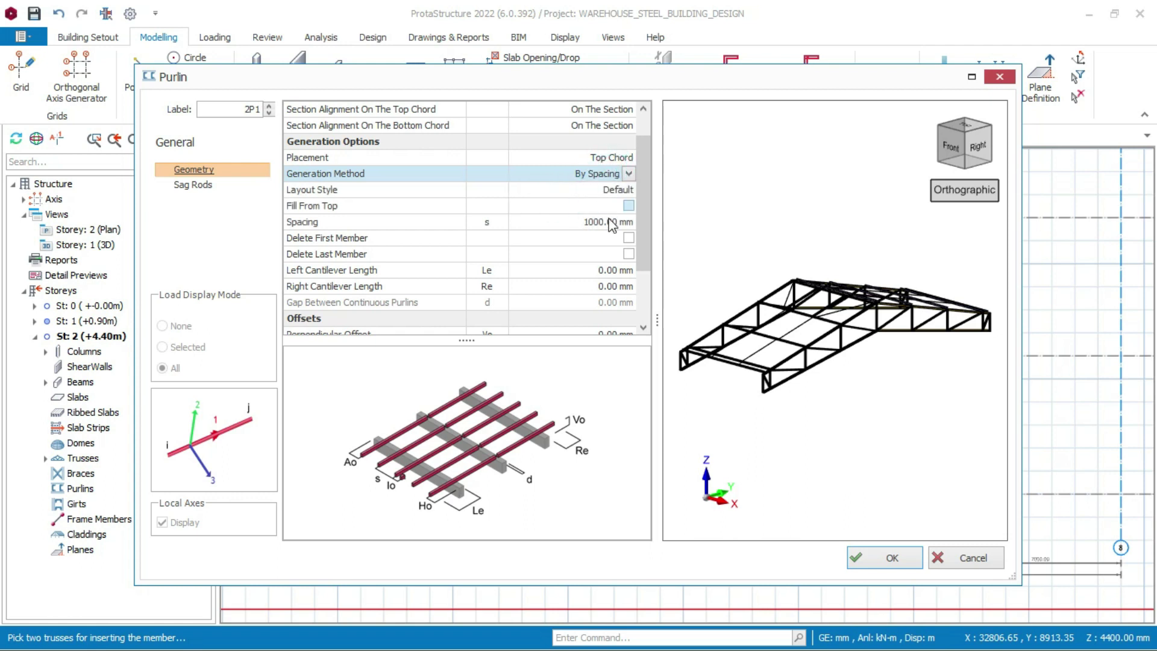
{"action": "left_click", "coordinate": [600, 223]}
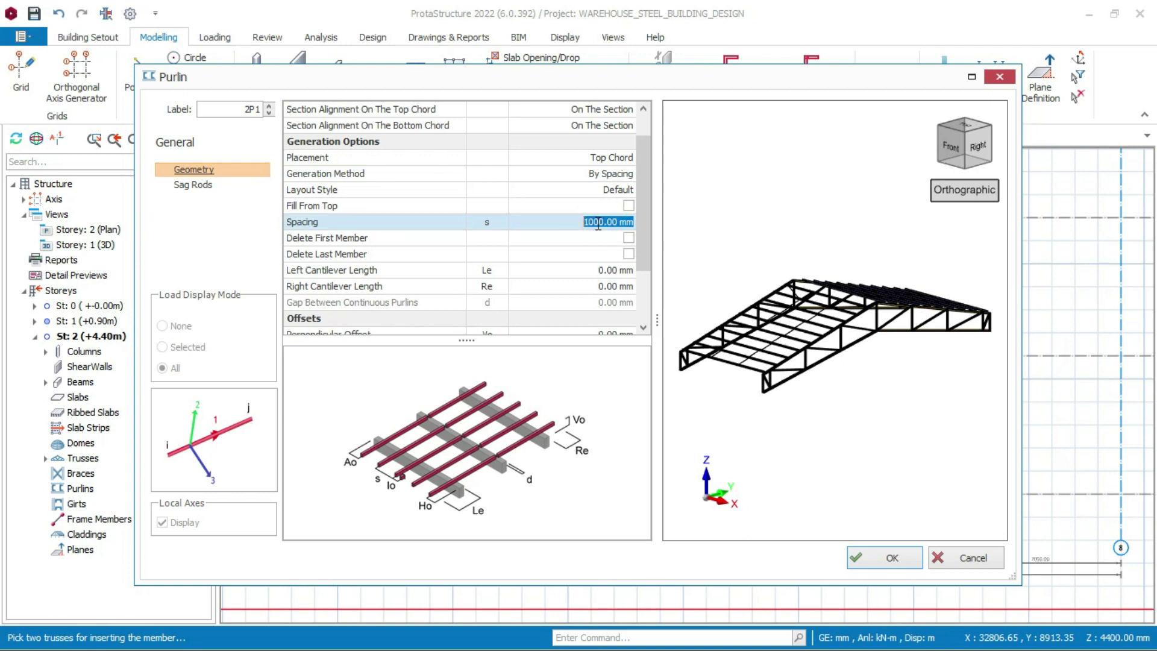
{"action": "type", "text": "1"}
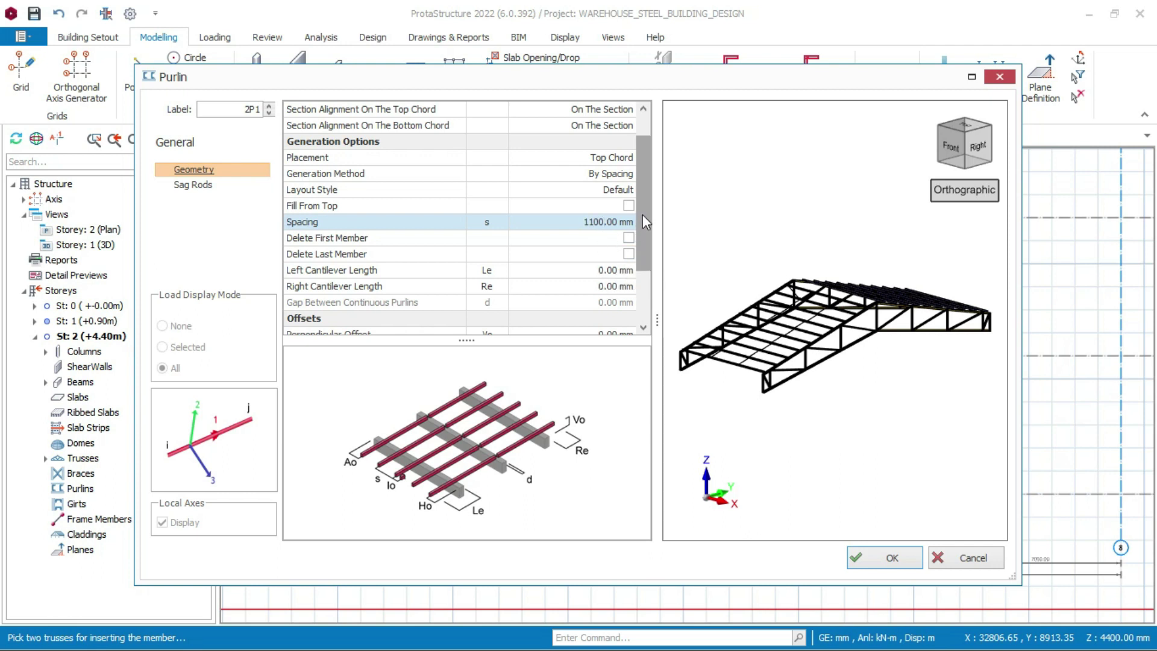
{"action": "left_click_drag", "start_coordinate": [643, 234], "coordinate": [645, 257]}
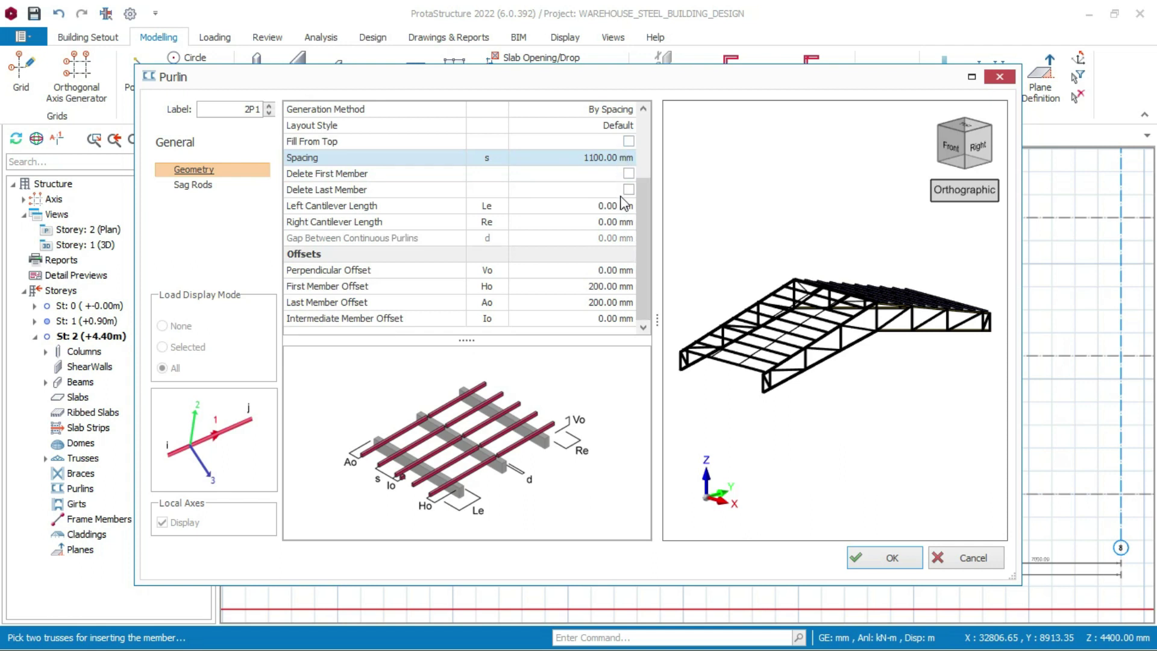
{"action": "left_click", "coordinate": [889, 561]}
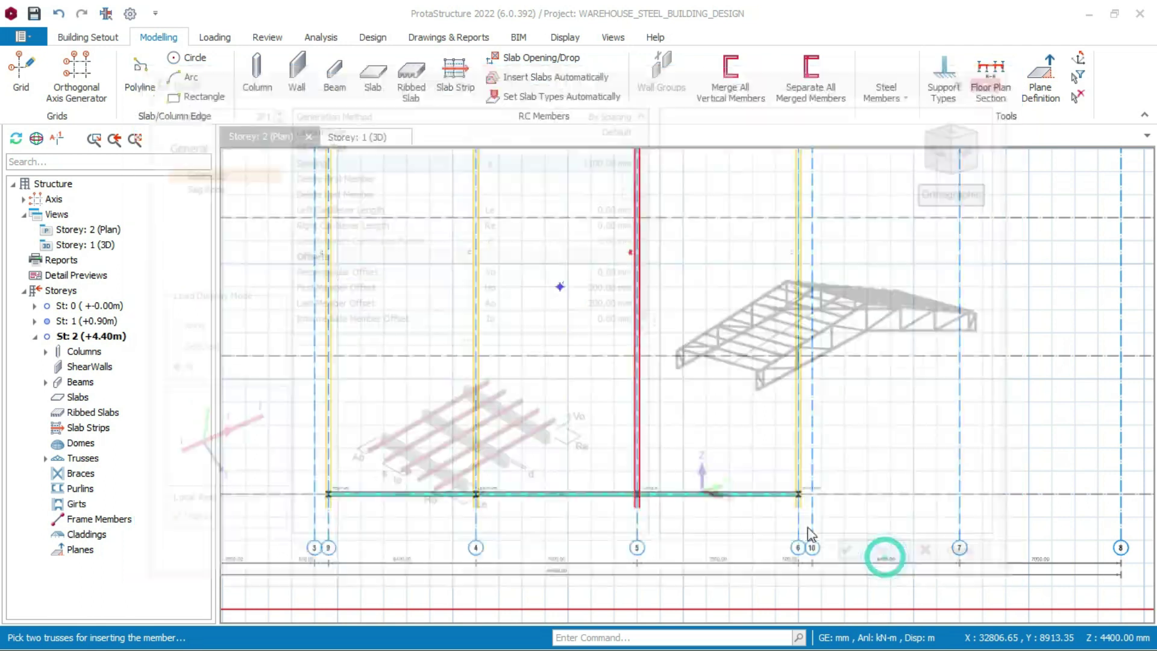
Examine the generated purlins between the trusses on axes 5 and 6 in plan and in the 3D view
{"action": "scroll", "coordinate": [753, 374], "scroll_direction": "down", "scroll_amount": 2}
{"action": "scroll", "coordinate": [775, 366], "scroll_direction": "up", "scroll_amount": 4}
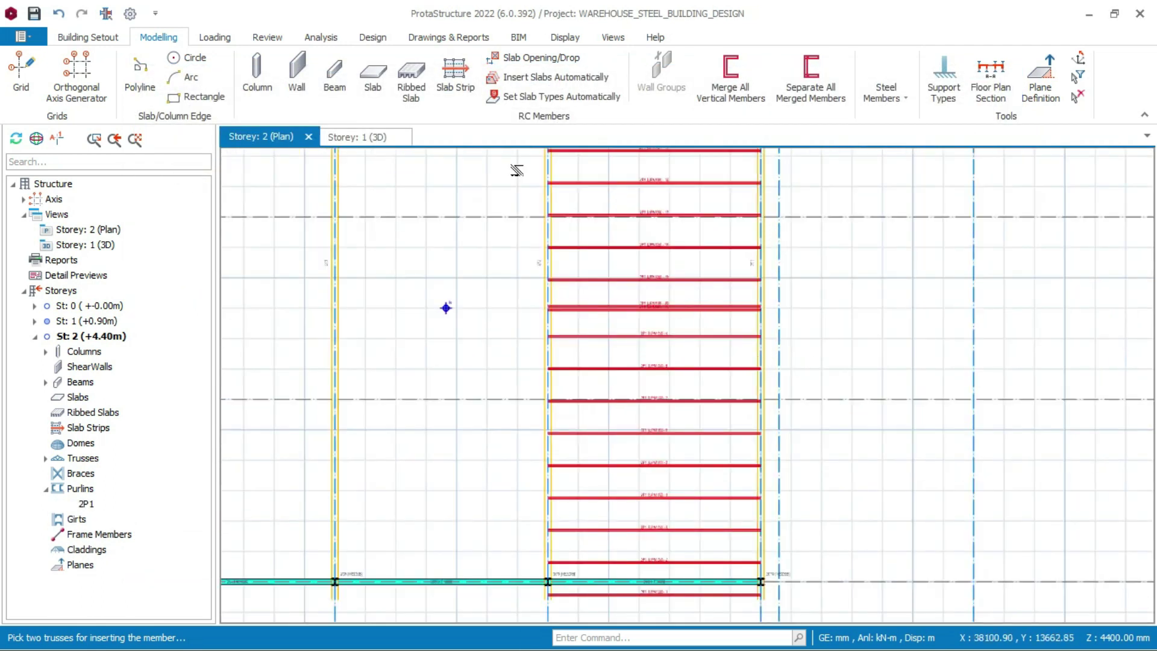
{"action": "left_click", "coordinate": [363, 143]}
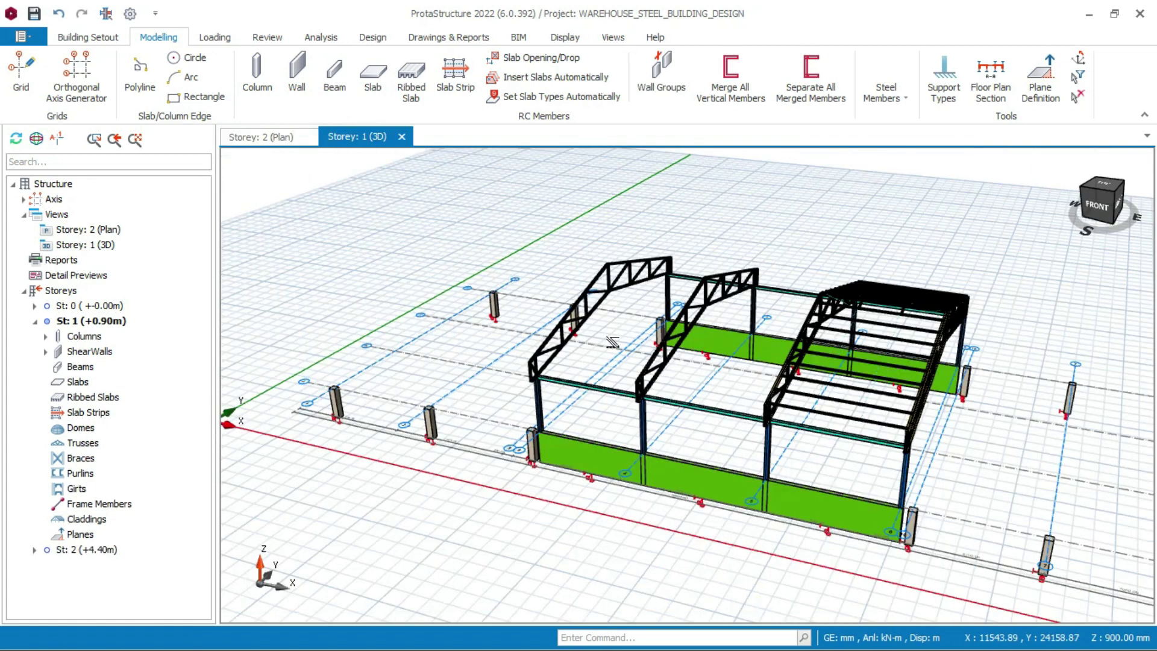
{"action": "scroll", "coordinate": [937, 371], "scroll_direction": "up", "scroll_amount": 3}
{"action": "middle_click_drag", "start_coordinate": [908, 364], "coordinate": [440, 274]}
{"action": "mouse_move", "coordinate": [720, 335]}
{"action": "middle_mouse_down"}
{"action": "mouse_move", "coordinate": [873, 314]}
{"action": "mouse_move", "coordinate": [639, 292]}
{"action": "middle_mouse_up"}
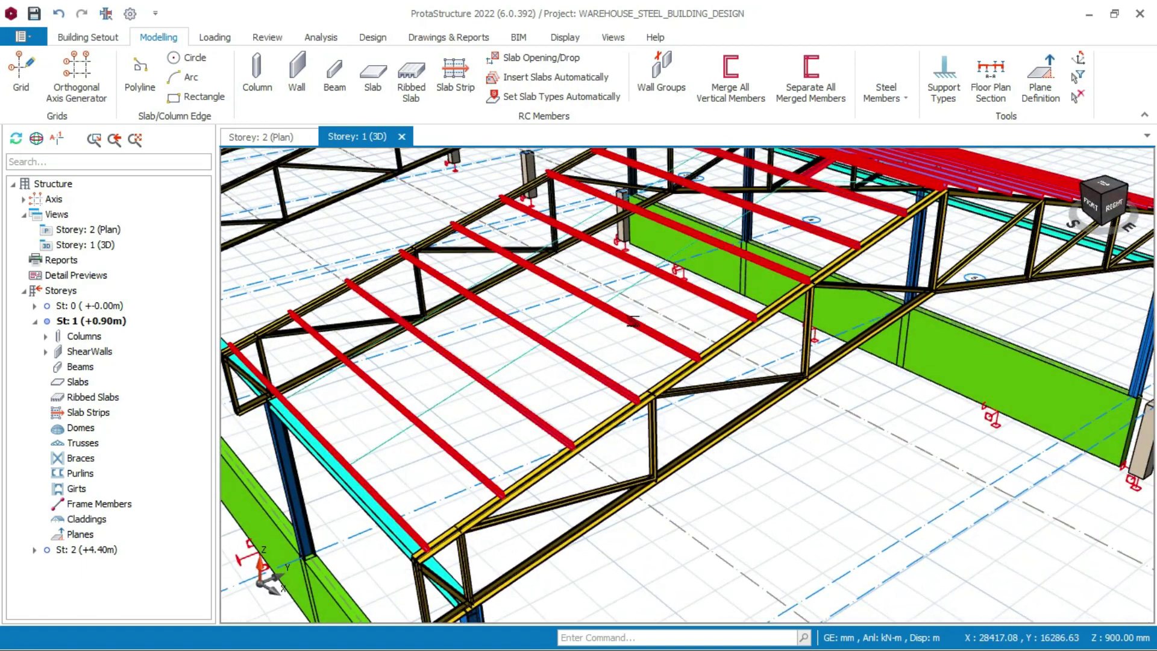
Set the spacing of the purlin set between axes 5 and 6 to 1000 mm
{"action": "left_click", "coordinate": [632, 323]}
{"action": "right_click", "coordinate": [632, 322]}
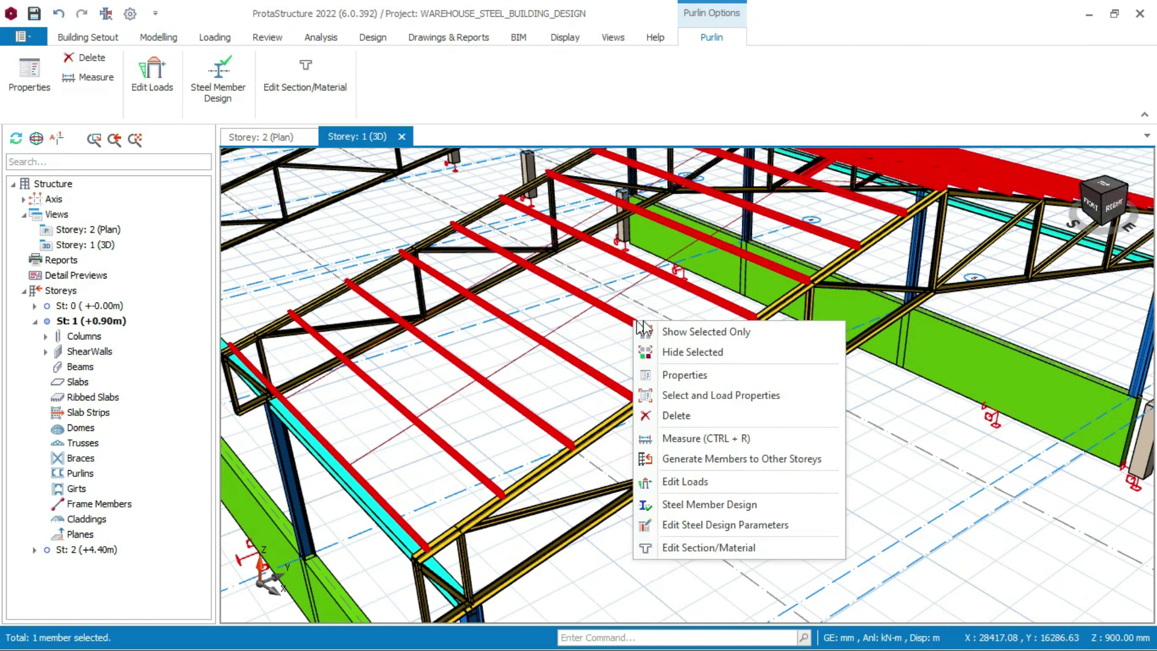
{"action": "left_click", "coordinate": [687, 371]}
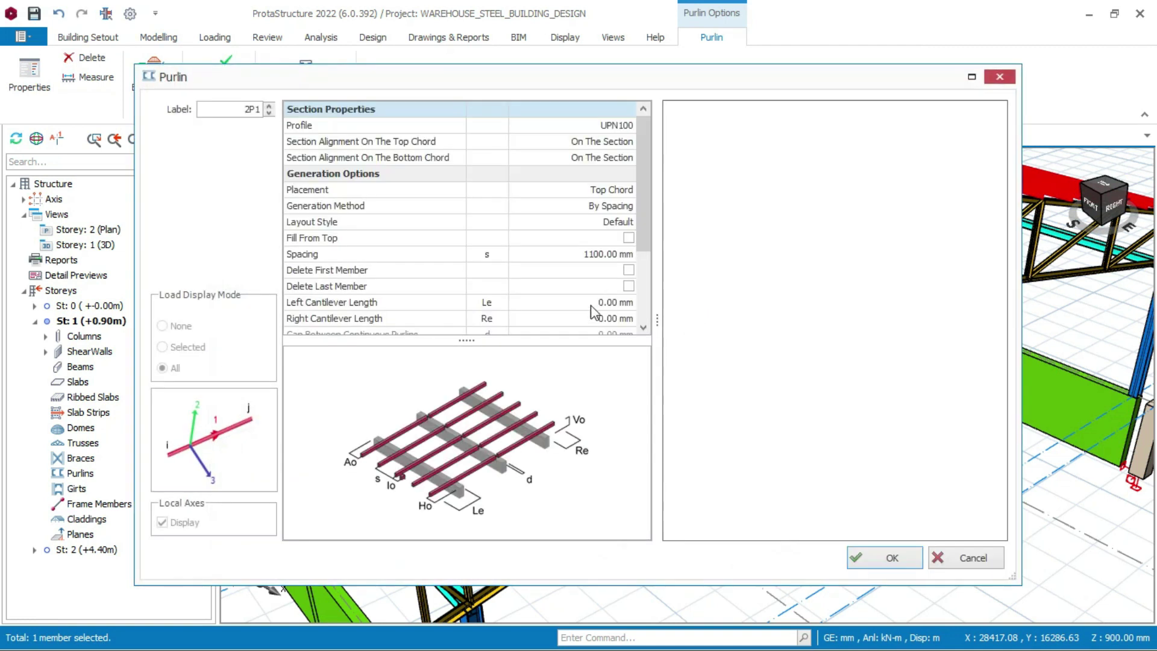
{"action": "left_click", "coordinate": [598, 256]}
{"action": "left_click", "coordinate": [599, 256]}
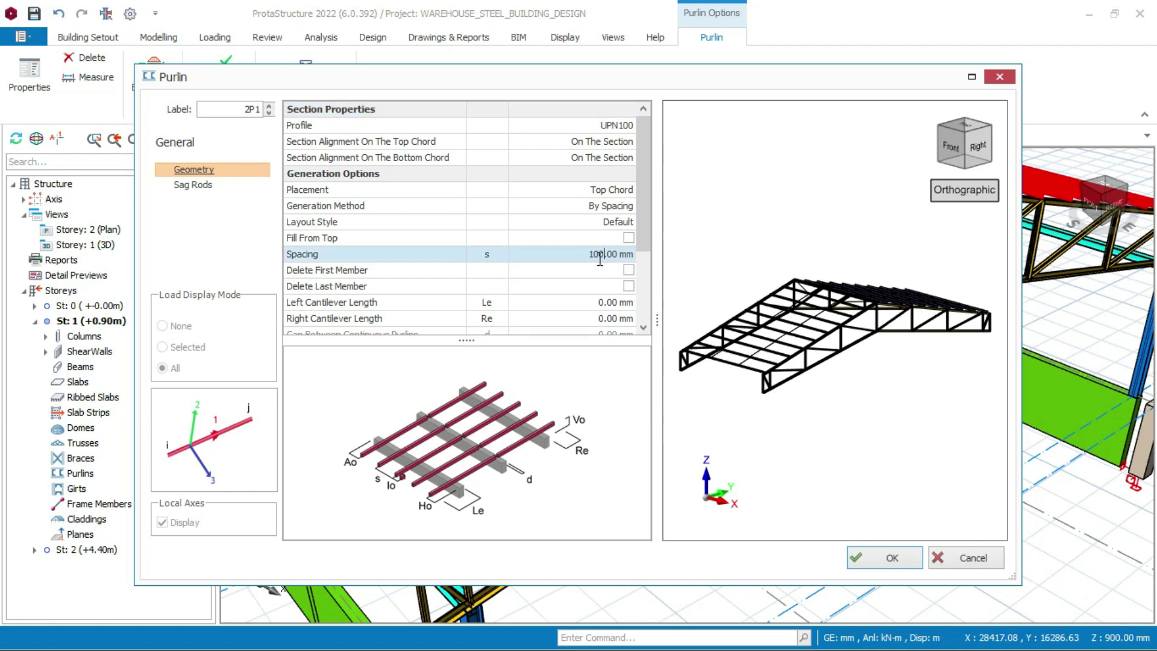
{"action": "left_click", "coordinate": [894, 558]}
{"action": "scroll", "coordinate": [644, 392], "scroll_direction": "down", "scroll_amount": 4}
{"action": "scroll", "coordinate": [705, 320], "scroll_direction": "up", "scroll_amount": 4}
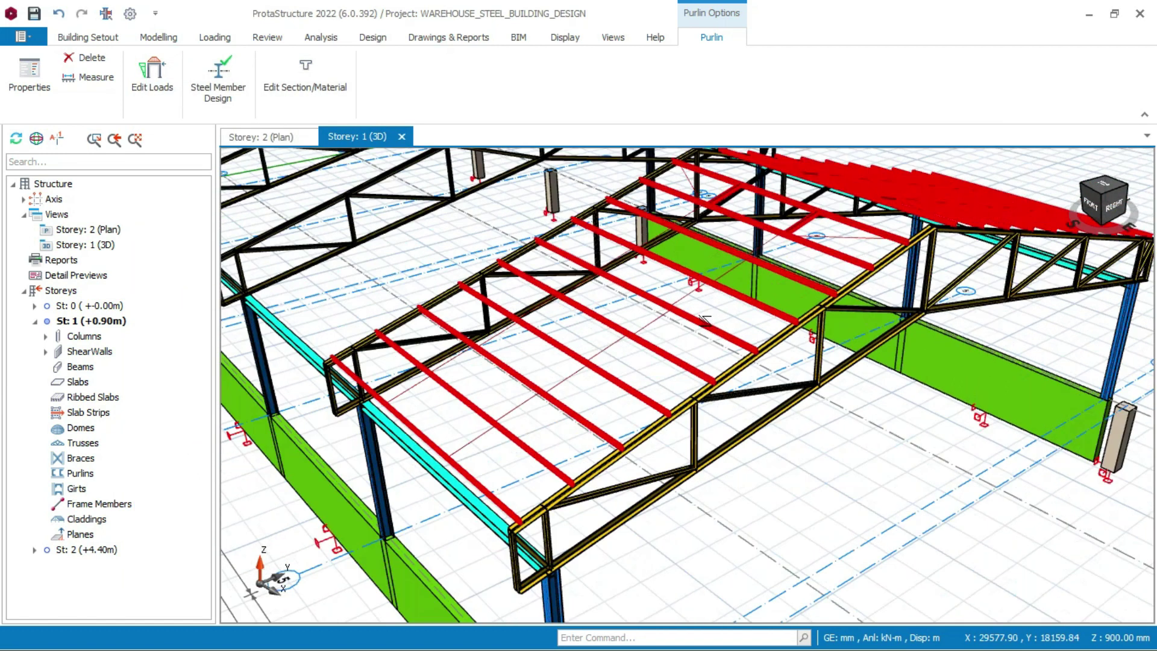
Set the spacing of the same purlin set to 1100 mm
{"action": "right_click", "coordinate": [694, 326]}
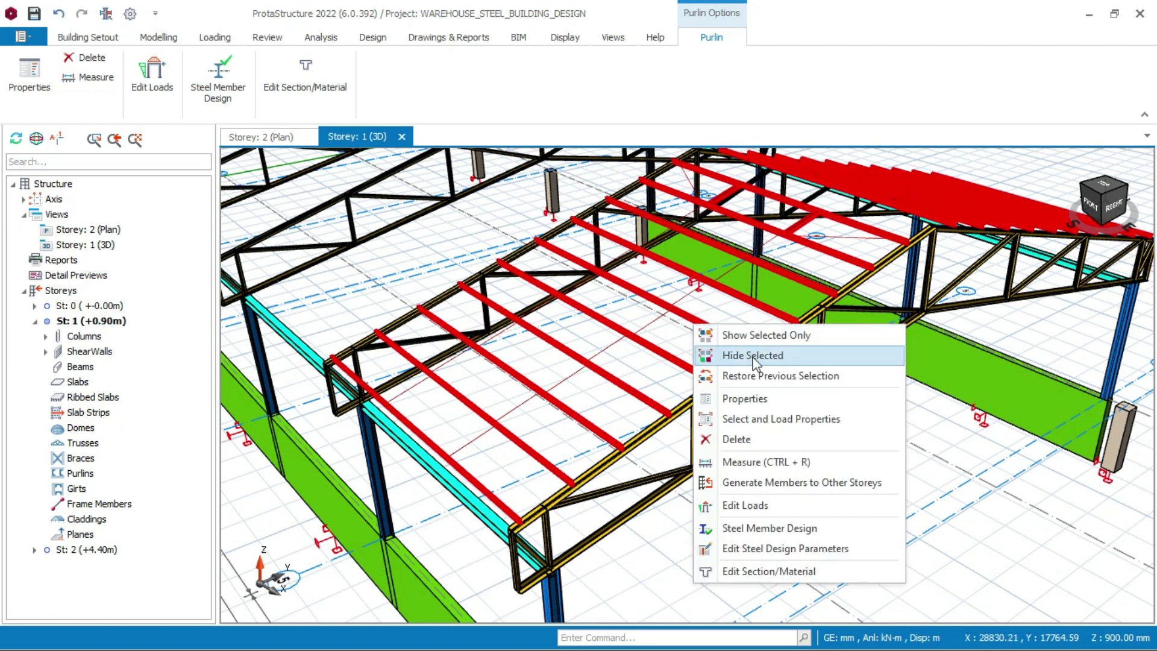
{"action": "left_click", "coordinate": [741, 399]}
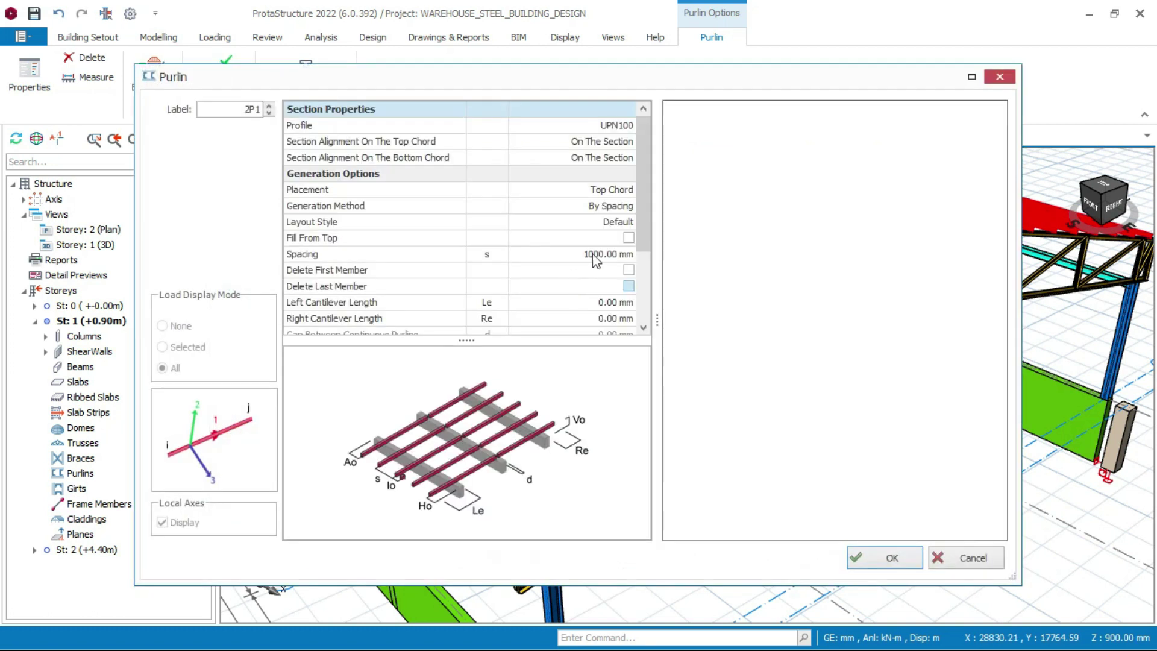
{"action": "left_click", "coordinate": [598, 253]}
{"action": "type", "text": "1100"}
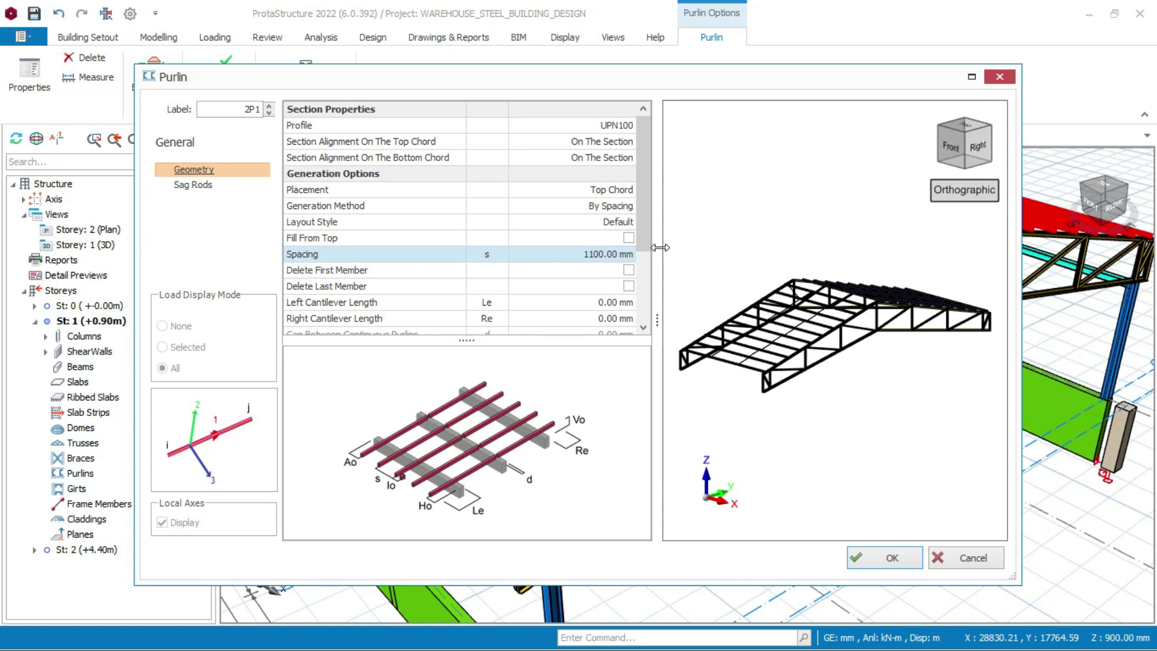
{"action": "scroll", "coordinate": [642, 199], "scroll_direction": "down", "scroll_amount": 2}
{"action": "left_click", "coordinate": [888, 557]}
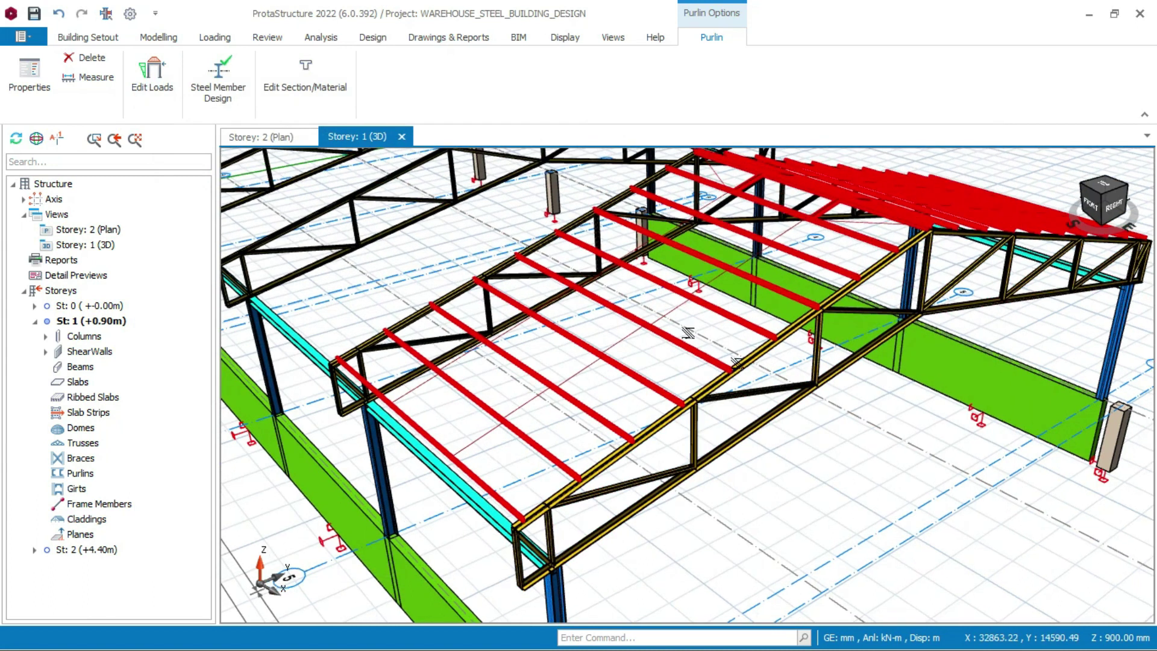
Set the right cantilever length of the purlin set to 600 mm from the Storey 2 plan
{"action": "left_click", "coordinate": [279, 138]}
{"action": "scroll", "coordinate": [740, 341], "scroll_direction": "up", "scroll_amount": 2}
{"action": "scroll", "coordinate": [619, 324], "scroll_direction": "down", "scroll_amount": 3}
{"action": "scroll", "coordinate": [680, 322], "scroll_direction": "up", "scroll_amount": 3}
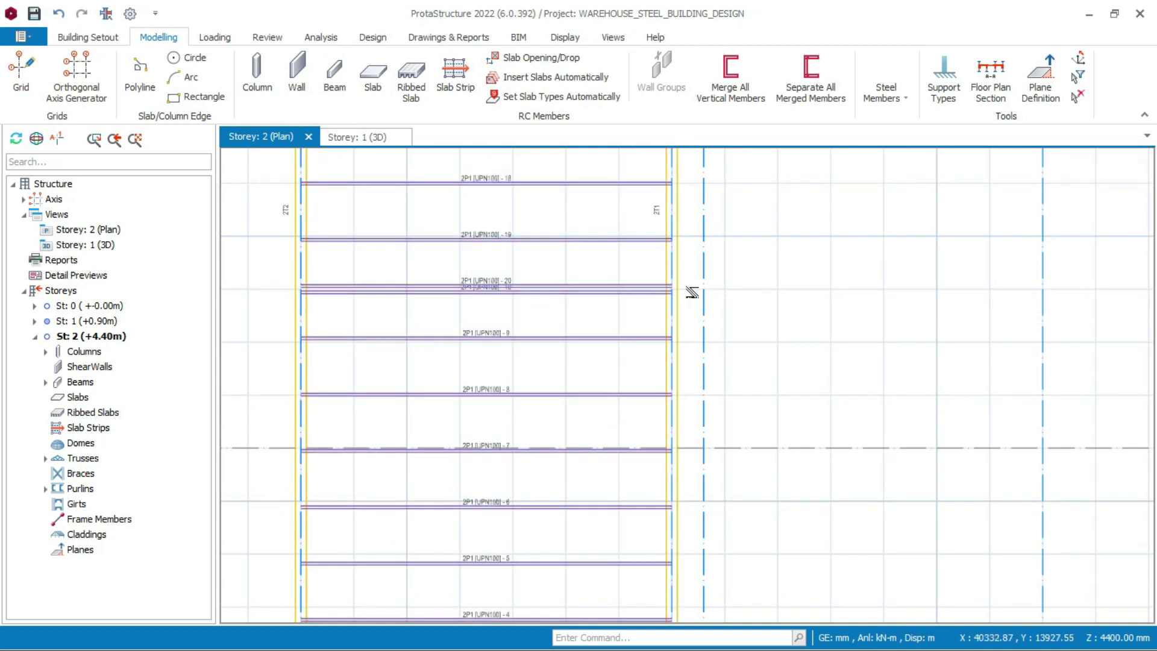
{"action": "scroll", "coordinate": [703, 296], "scroll_direction": "up", "scroll_amount": 1}
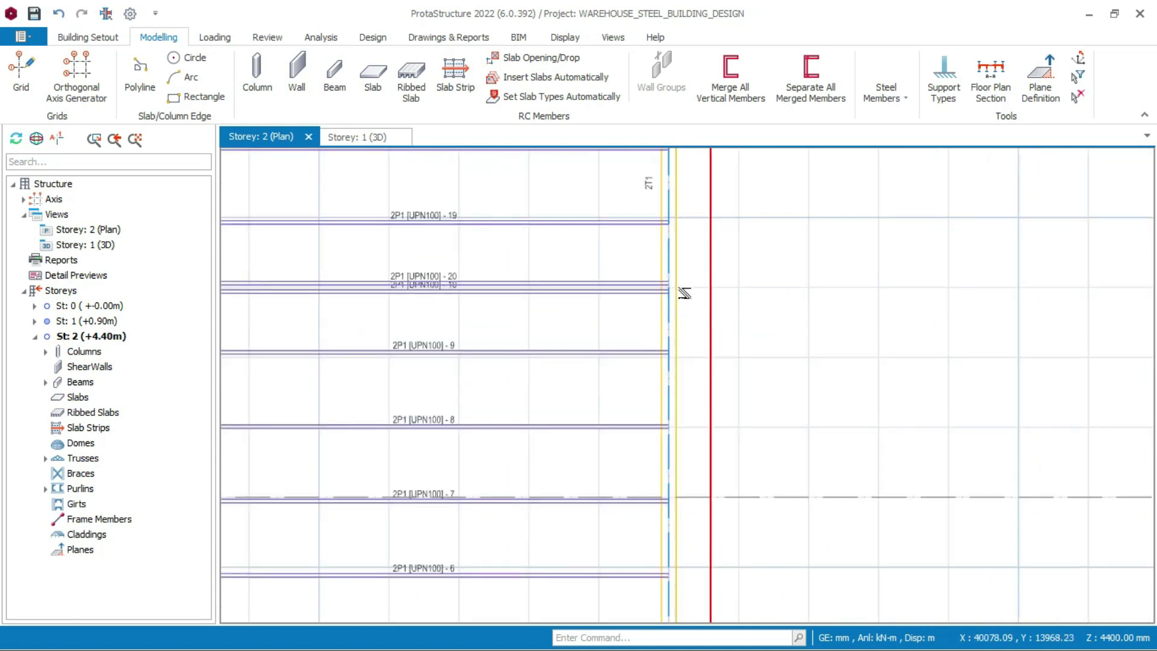
{"action": "left_click", "coordinate": [618, 350]}
{"action": "right_click", "coordinate": [624, 338]}
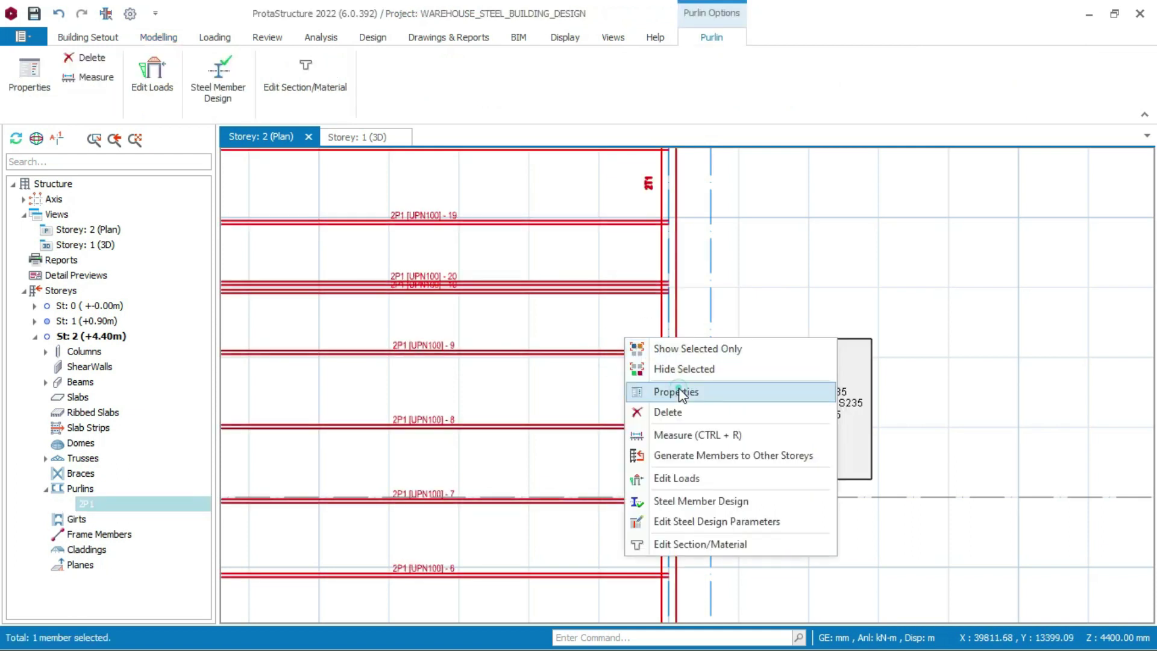
{"action": "left_click", "coordinate": [666, 389]}
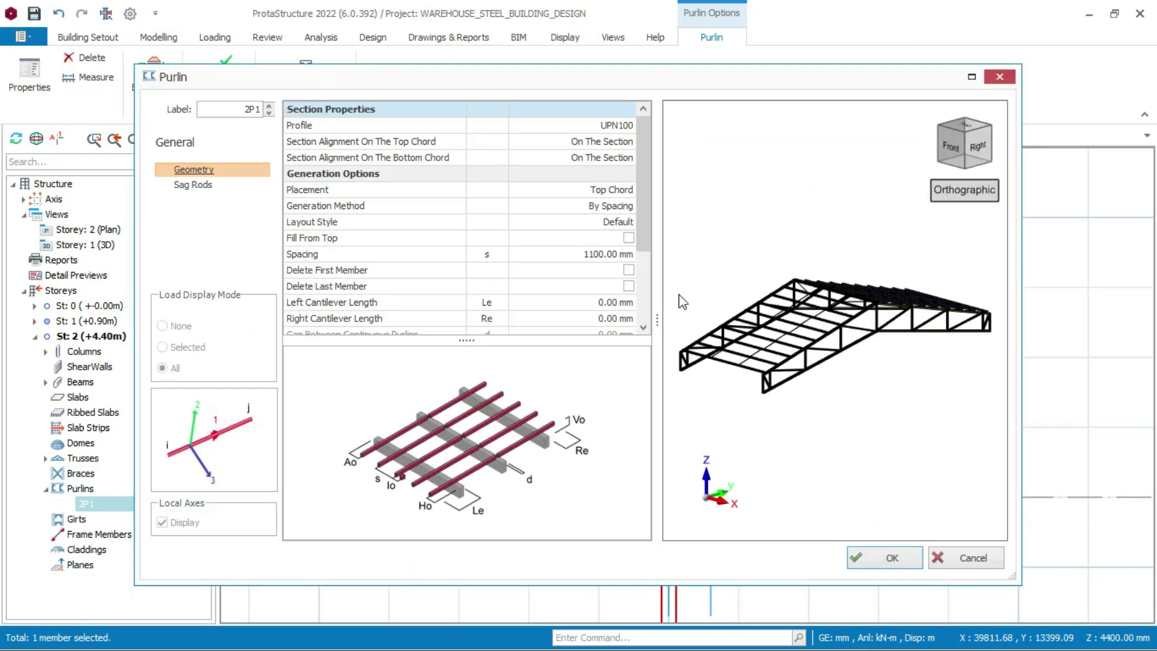
{"action": "left_click", "coordinate": [614, 320]}
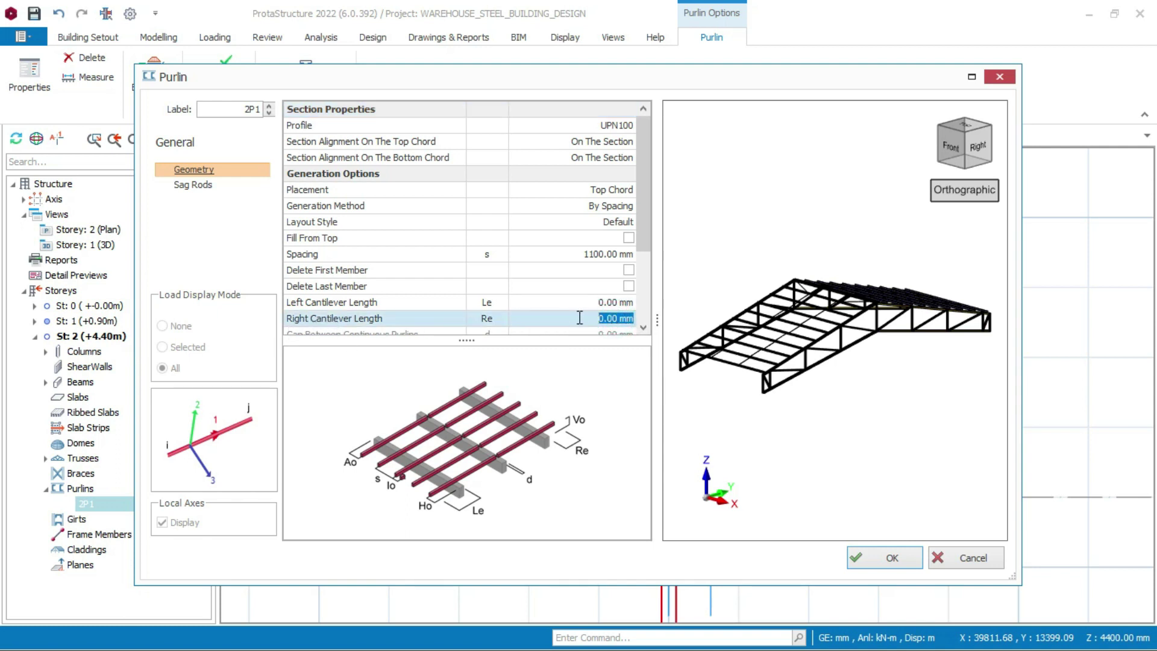
{"action": "left_click", "coordinate": [892, 565]}
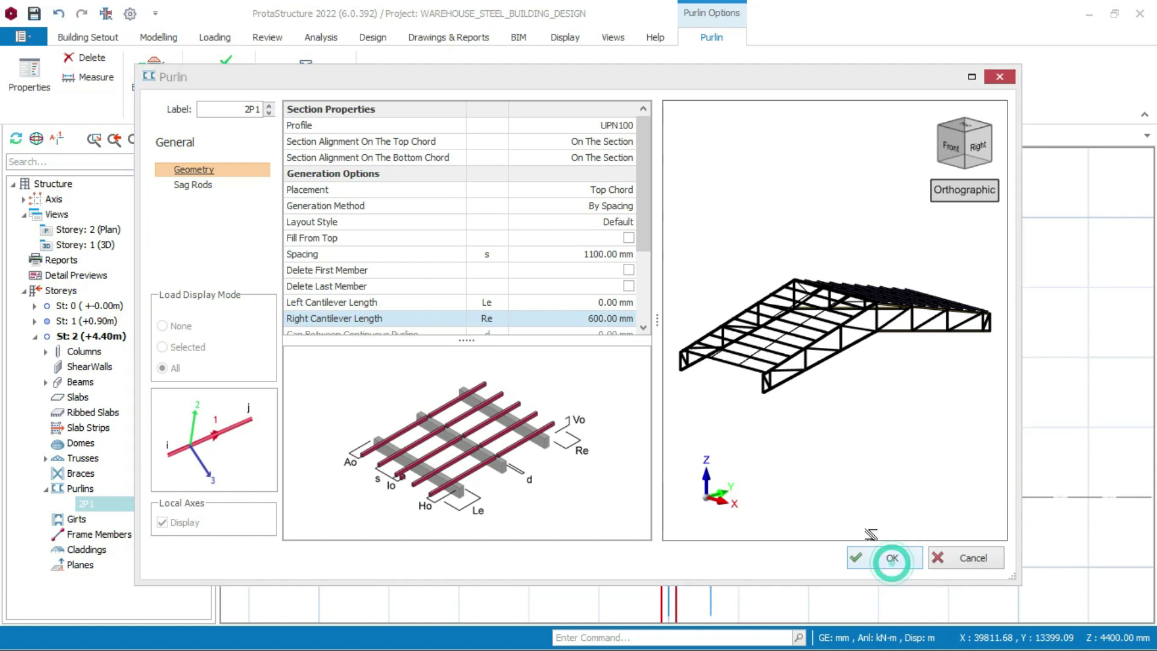
{"action": "scroll", "coordinate": [754, 378], "scroll_direction": "down", "scroll_amount": 5}
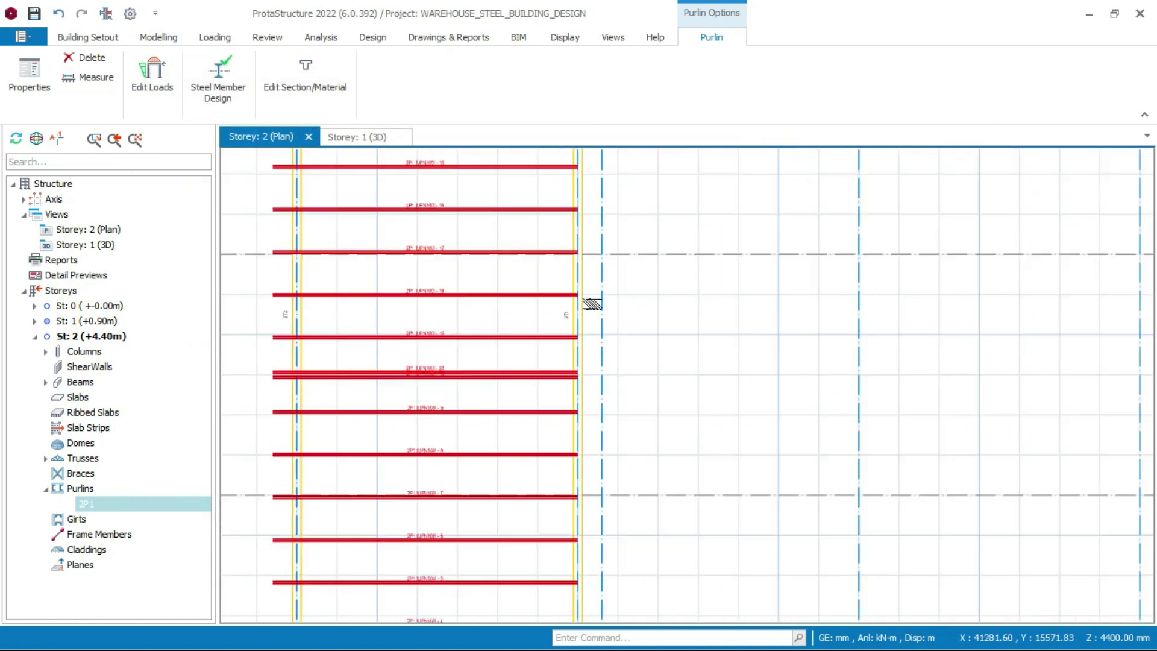
Set the purlin set's right cantilever length to 0 mm and its left cantilever length to 600 mm
{"action": "right_click", "coordinate": [547, 297]}
{"action": "left_click", "coordinate": [614, 373]}
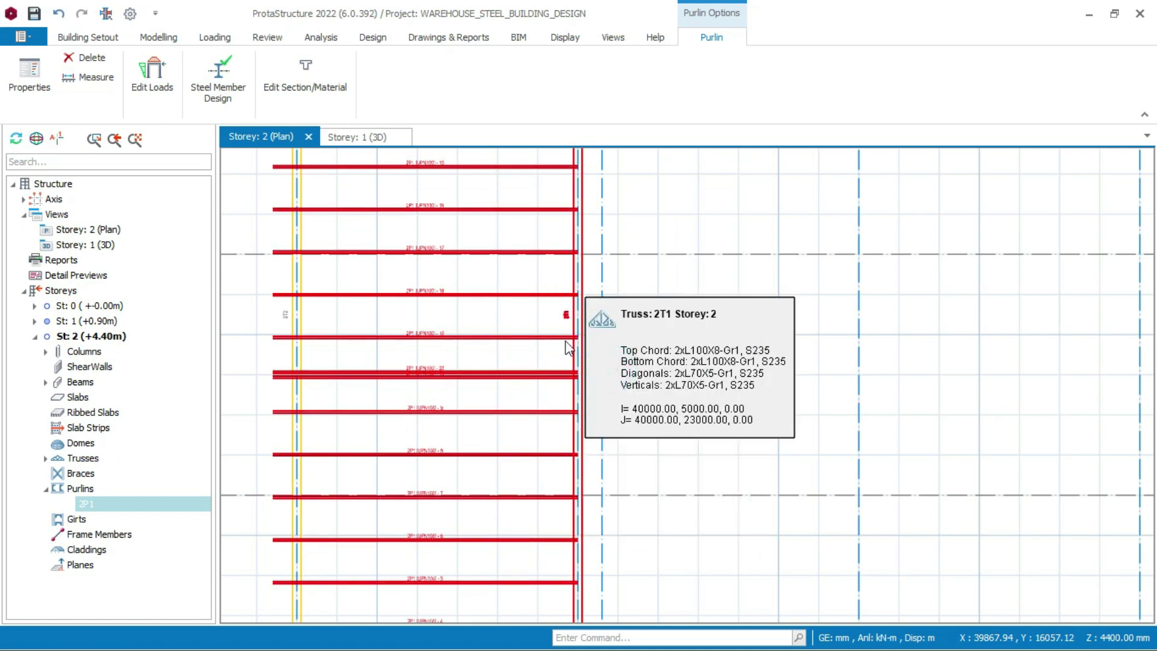
{"action": "left_click", "coordinate": [610, 320]}
{"action": "left_click", "coordinate": [610, 319]}
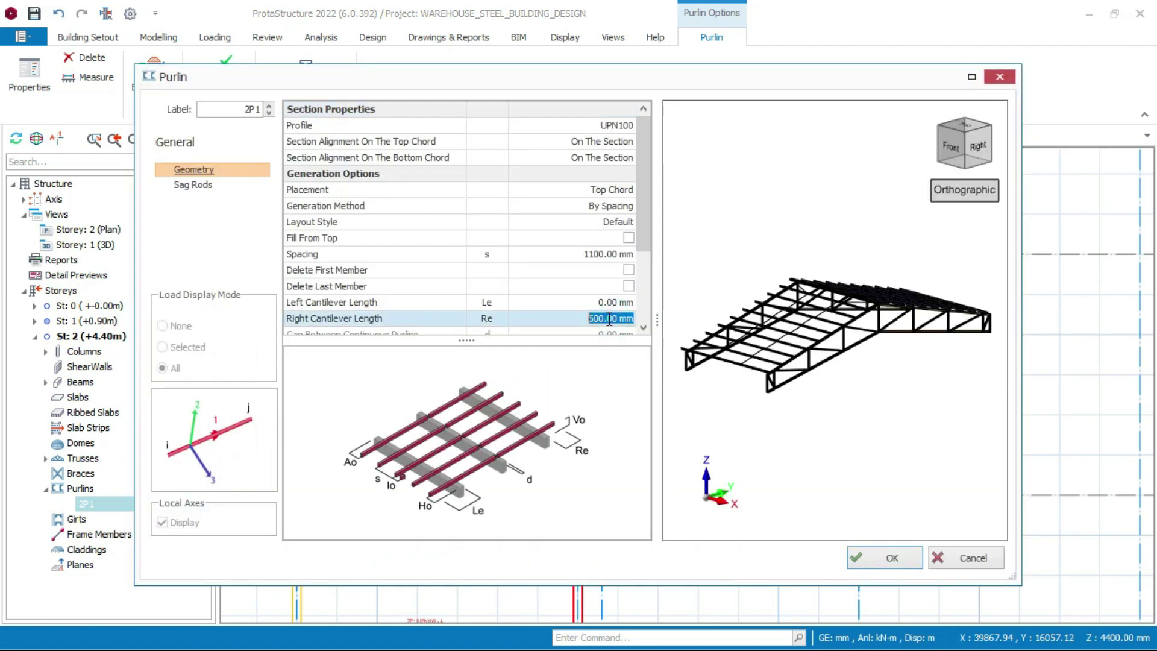
{"action": "left_click", "coordinate": [605, 301]}
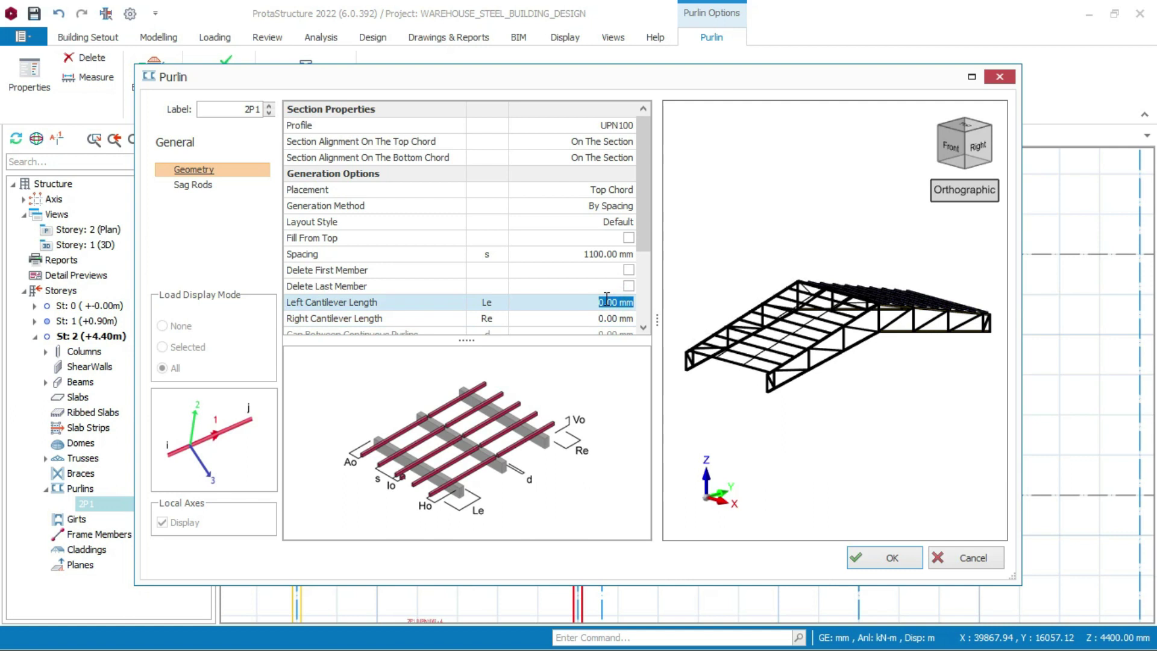
{"action": "left_click", "coordinate": [880, 553]}
{"action": "scroll", "coordinate": [661, 375], "scroll_direction": "up", "scroll_amount": 5}
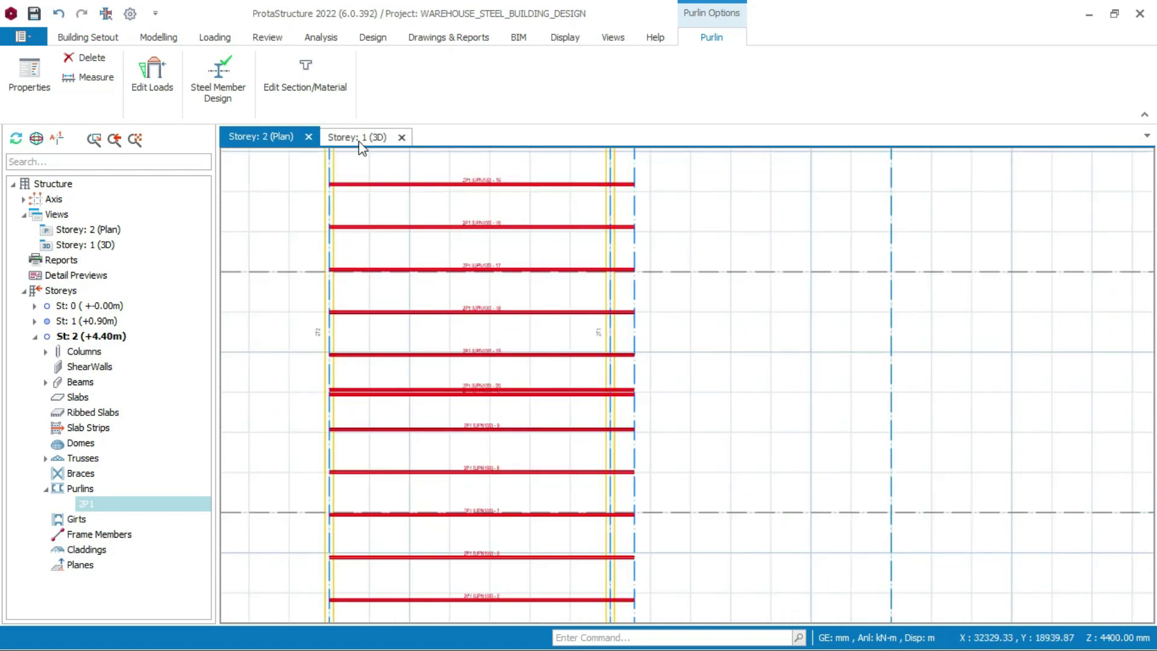
Insert roof cladding on the purlin group between axes 5 and 6 in the 3D view, keeping the default geometry
{"action": "left_click", "coordinate": [360, 139]}
{"action": "mouse_move", "coordinate": [723, 354]}
{"action": "middle_mouse_down"}
{"action": "mouse_move", "coordinate": [666, 369]}
{"action": "mouse_move", "coordinate": [766, 338]}
{"action": "mouse_move", "coordinate": [844, 338]}
{"action": "mouse_move", "coordinate": [935, 301]}
{"action": "mouse_move", "coordinate": [659, 328]}
{"action": "mouse_move", "coordinate": [717, 317]}
{"action": "mouse_move", "coordinate": [878, 327]}
{"action": "mouse_move", "coordinate": [801, 316]}
{"action": "mouse_move", "coordinate": [777, 338]}
{"action": "mouse_move", "coordinate": [889, 203]}
{"action": "middle_mouse_up"}
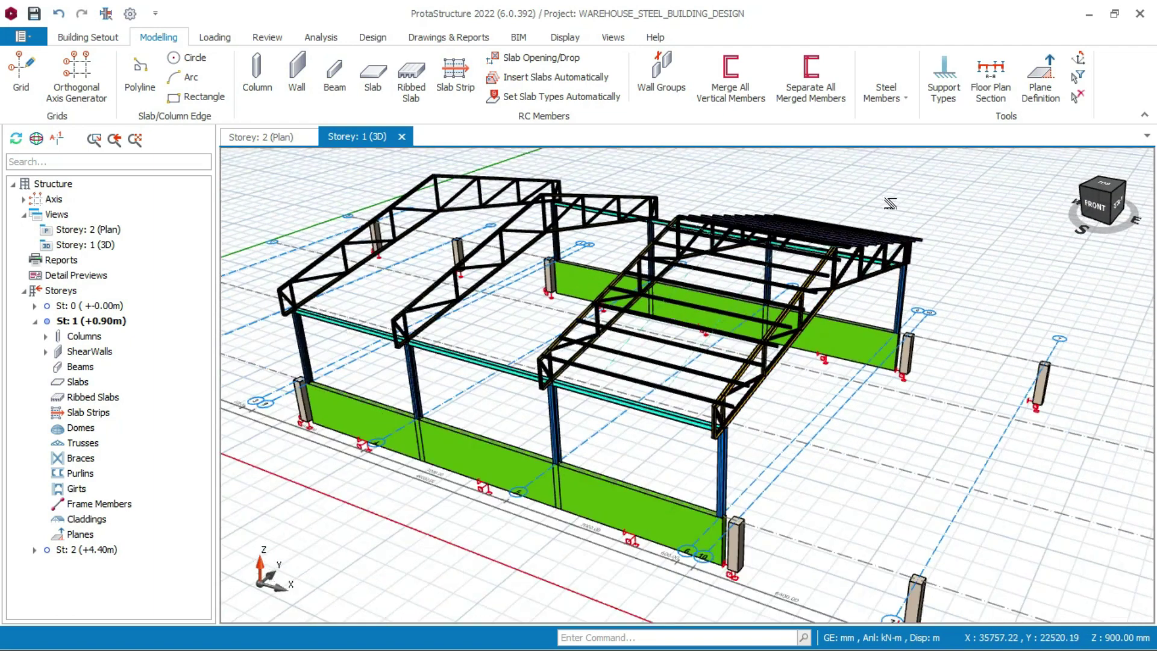
{"action": "scroll", "coordinate": [895, 194], "scroll_direction": "up", "scroll_amount": 3}
{"action": "scroll", "coordinate": [897, 196], "scroll_direction": "down", "scroll_amount": 3}
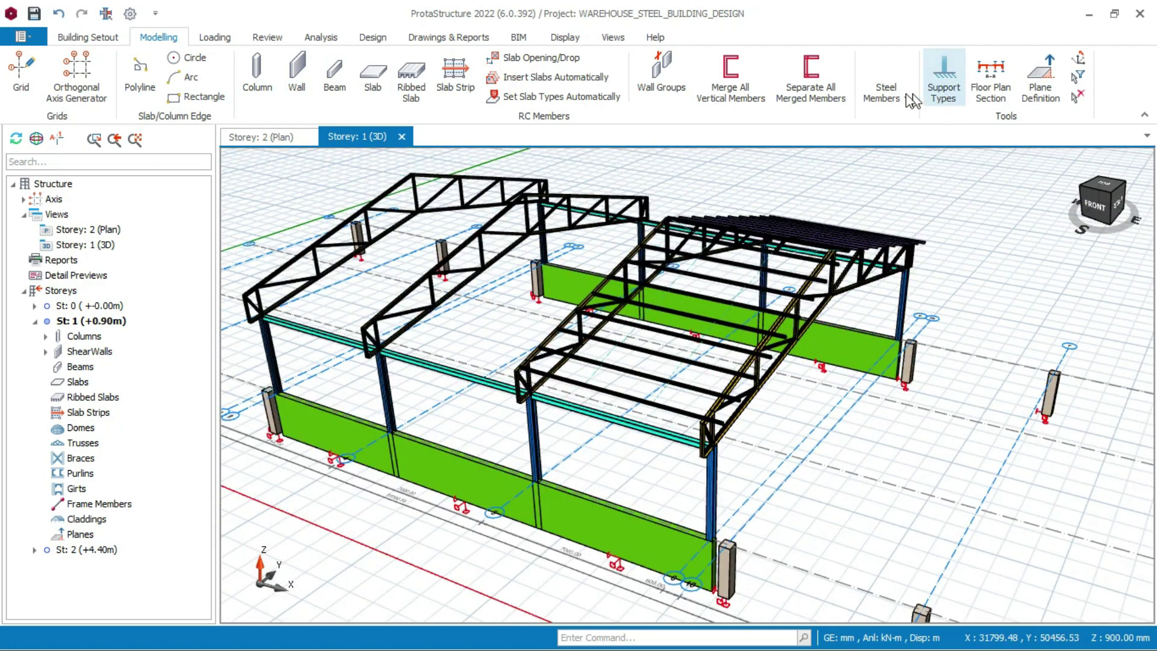
{"action": "left_click", "coordinate": [901, 93]}
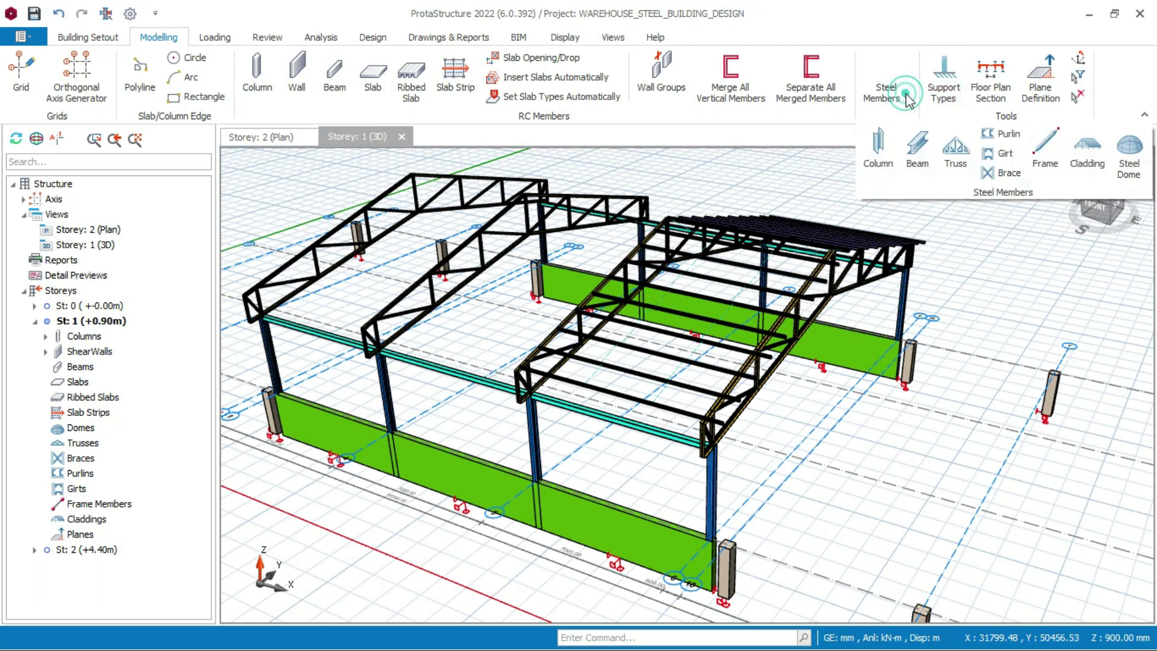
{"action": "left_click", "coordinate": [1084, 158]}
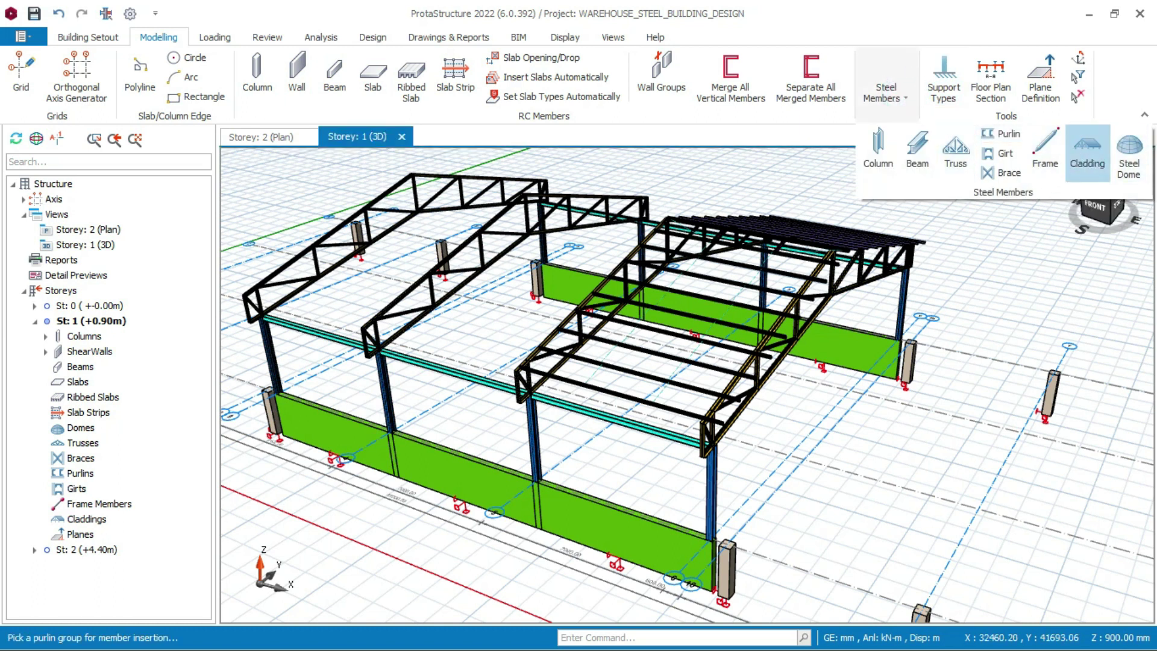
{"action": "left_click", "coordinate": [731, 281]}
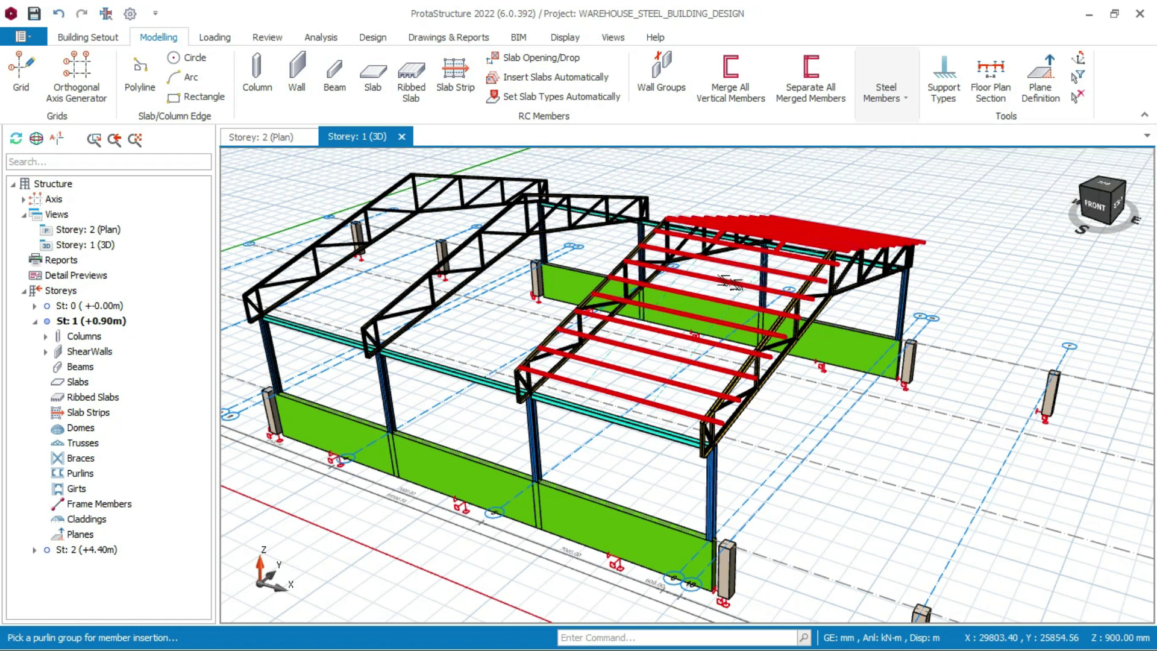
{"action": "left_click", "coordinate": [730, 282]}
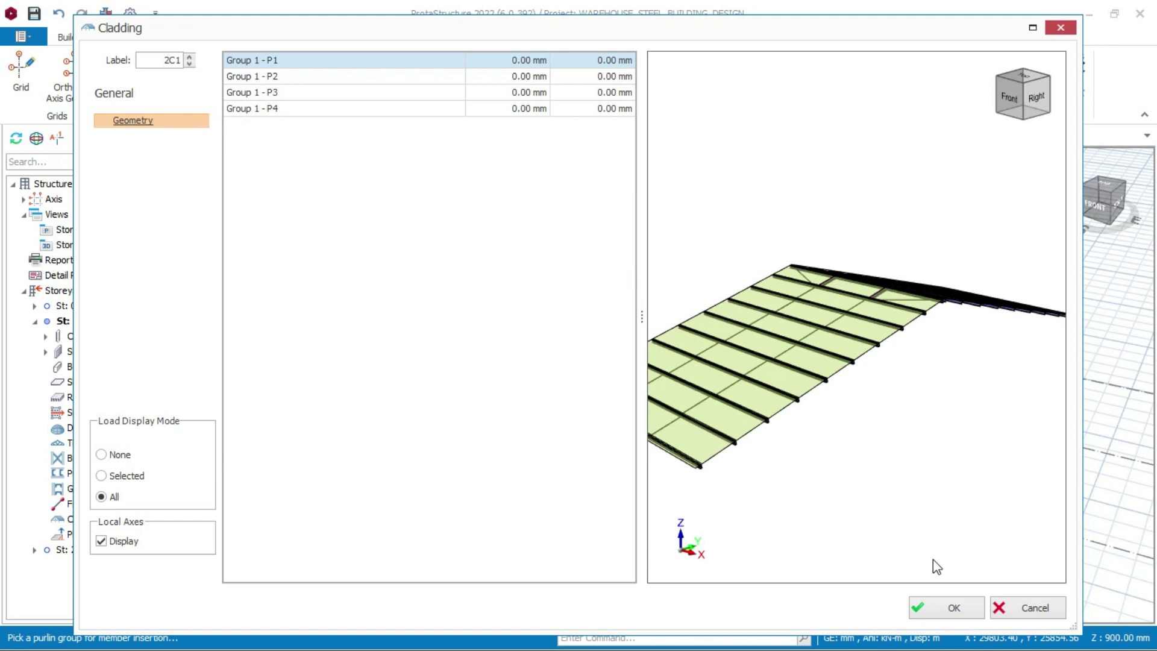
{"action": "left_click", "coordinate": [935, 605]}
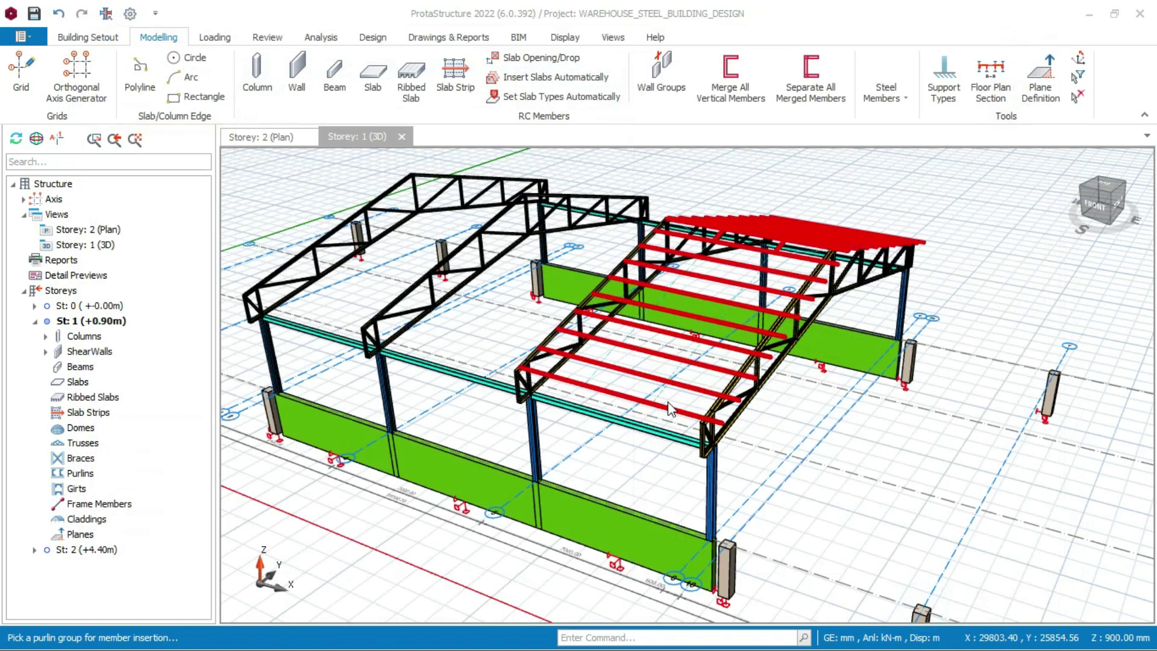
Examine the roof cladding over the bay between axes 5 and 6 from several angles
{"action": "scroll", "coordinate": [757, 256], "scroll_direction": "up", "scroll_amount": 2}
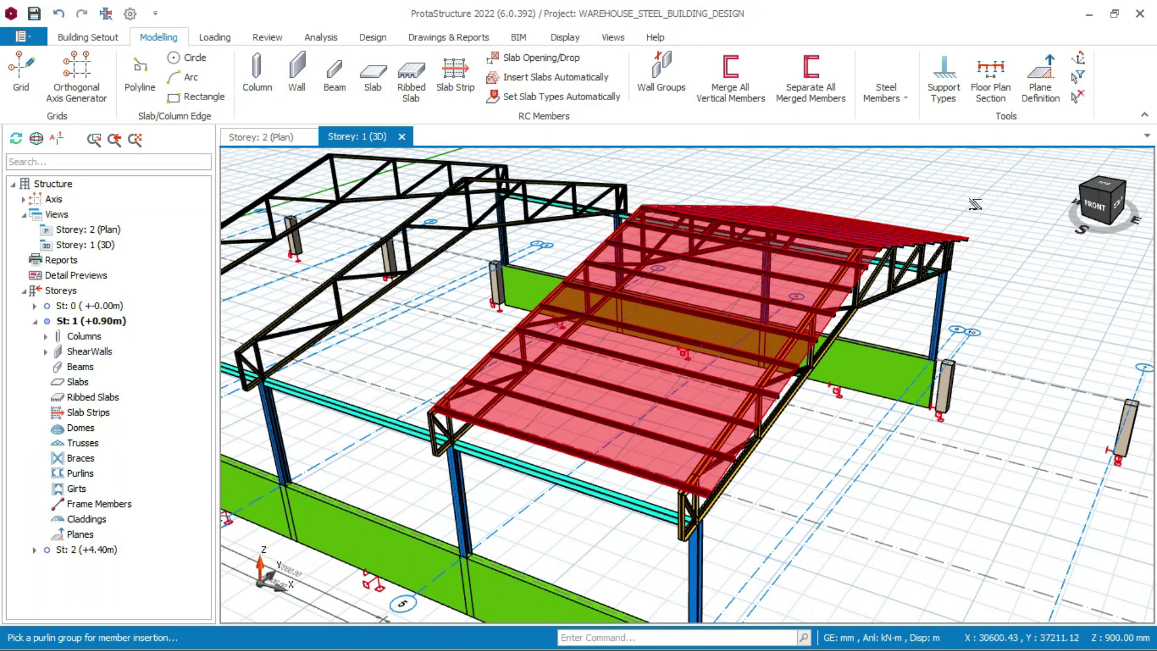
{"action": "mouse_move", "coordinate": [841, 365]}
{"action": "middle_mouse_down"}
{"action": "mouse_move", "coordinate": [834, 331]}
{"action": "mouse_move", "coordinate": [834, 344]}
{"action": "middle_mouse_up"}
{"action": "left_click", "coordinate": [880, 363]}
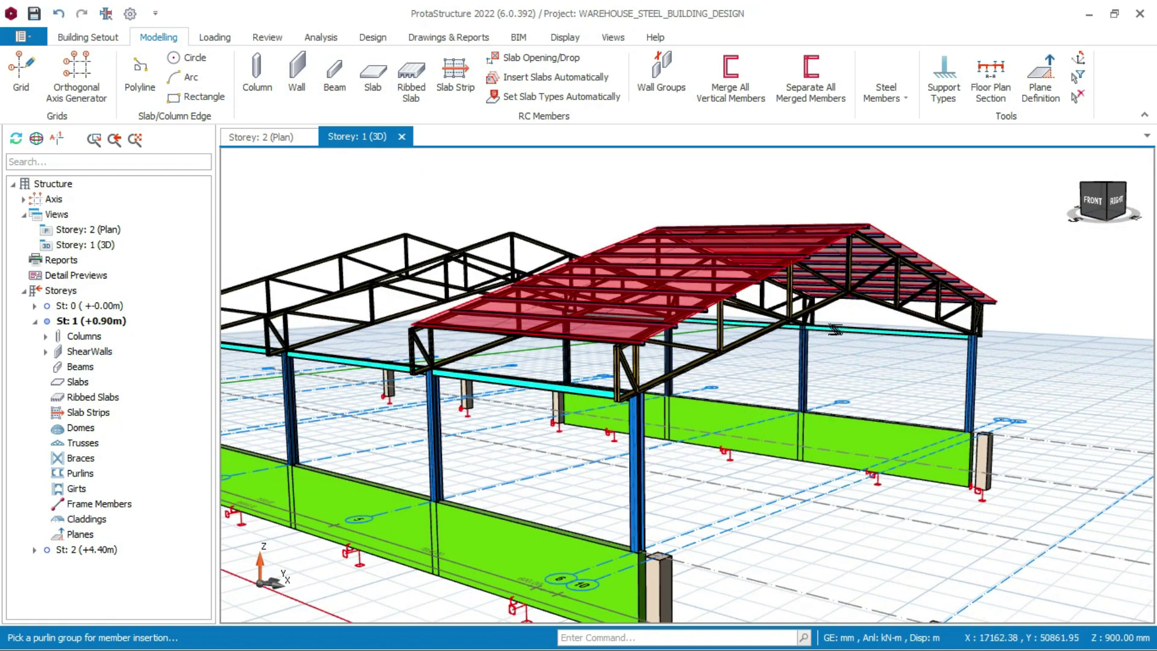
{"action": "scroll", "coordinate": [899, 326], "scroll_direction": "down", "scroll_amount": 2}
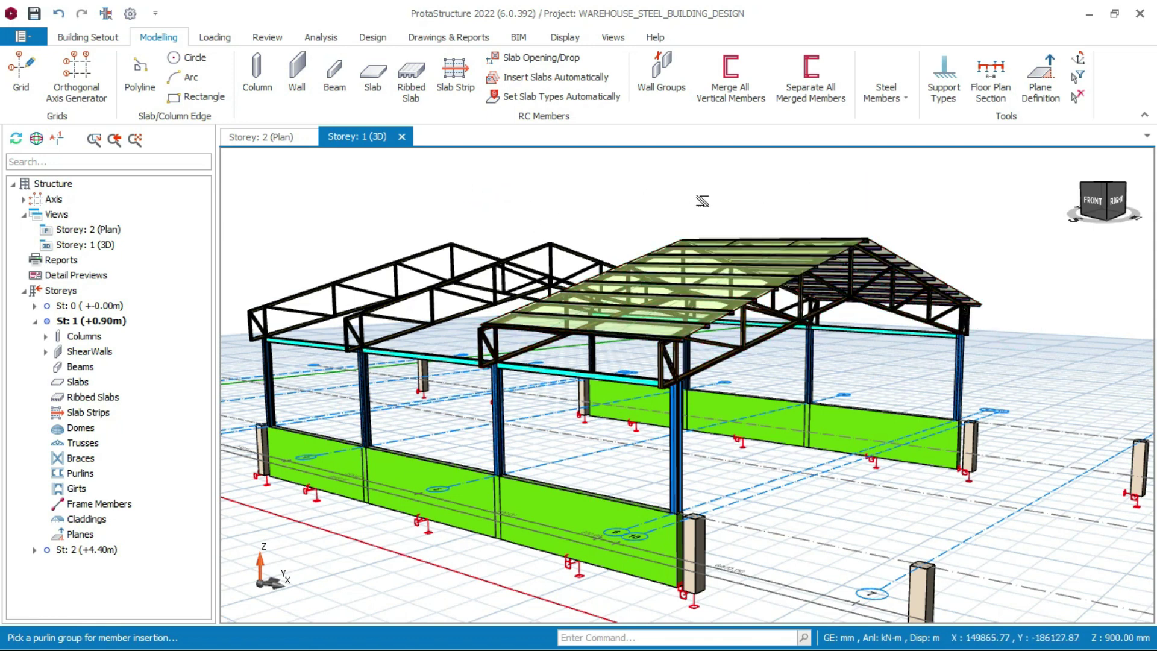
Insert UPN100 top-chord purlins at 1100 mm spacing between the trusses on axes 4 and 5
{"action": "mouse_move", "coordinate": [705, 265]}
{"action": "middle_mouse_down"}
{"action": "mouse_move", "coordinate": [663, 283]}
{"action": "mouse_move", "coordinate": [780, 283]}
{"action": "mouse_move", "coordinate": [741, 279]}
{"action": "middle_mouse_up"}
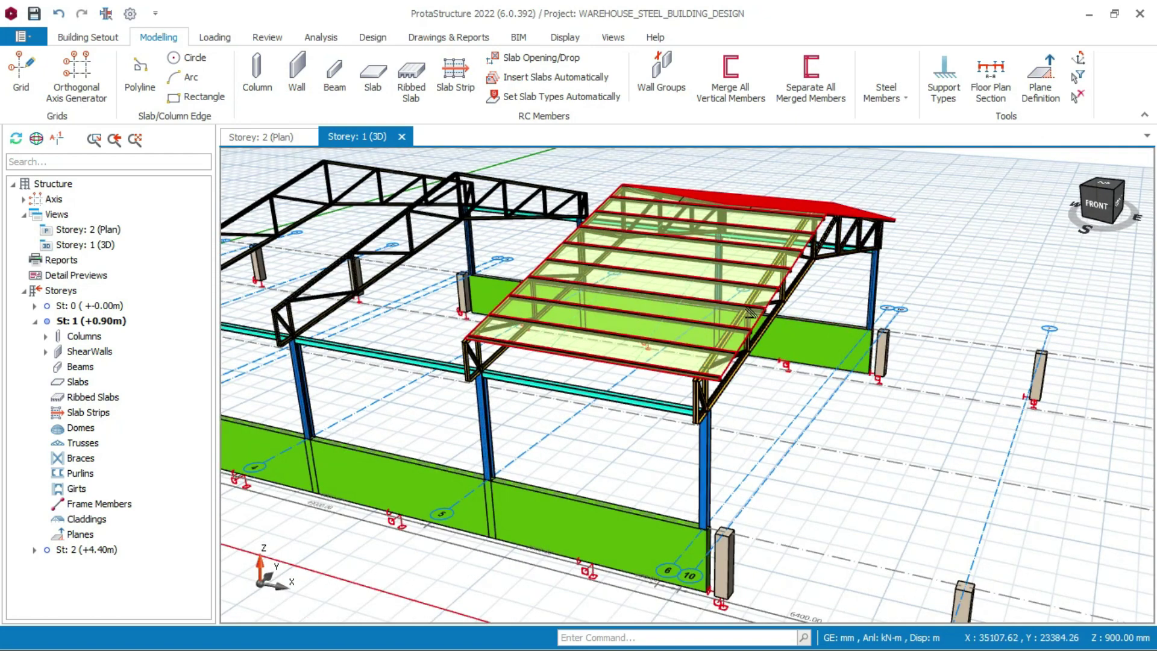
{"action": "middle_click_drag", "start_coordinate": [750, 295], "coordinate": [571, 289]}
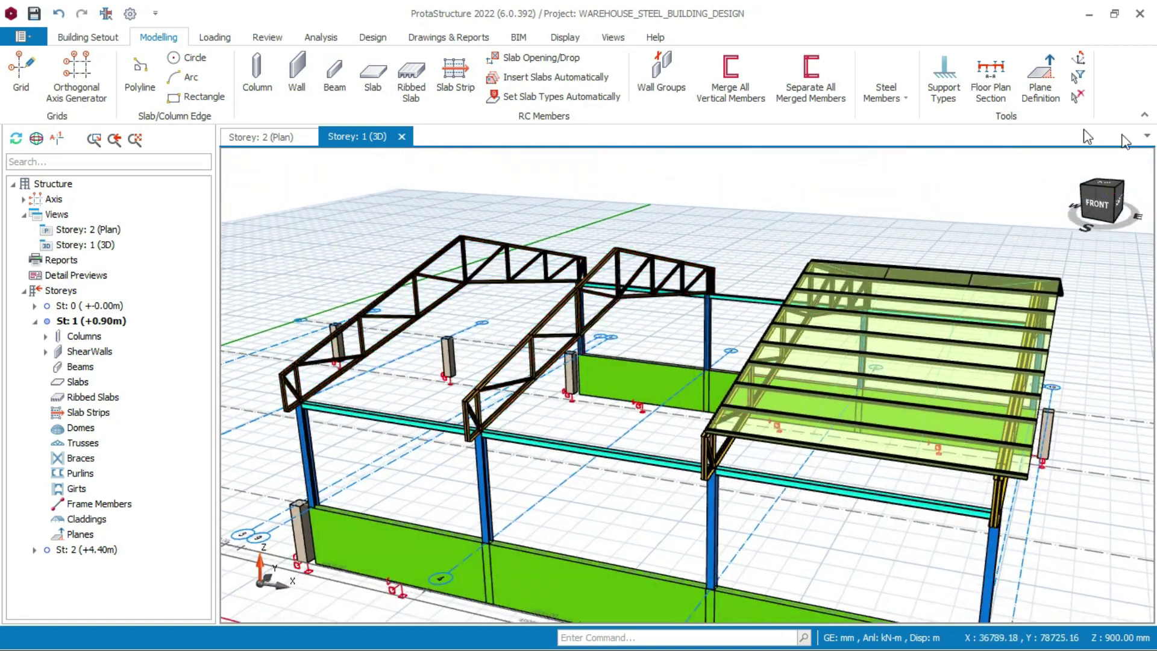
{"action": "left_click", "coordinate": [905, 103]}
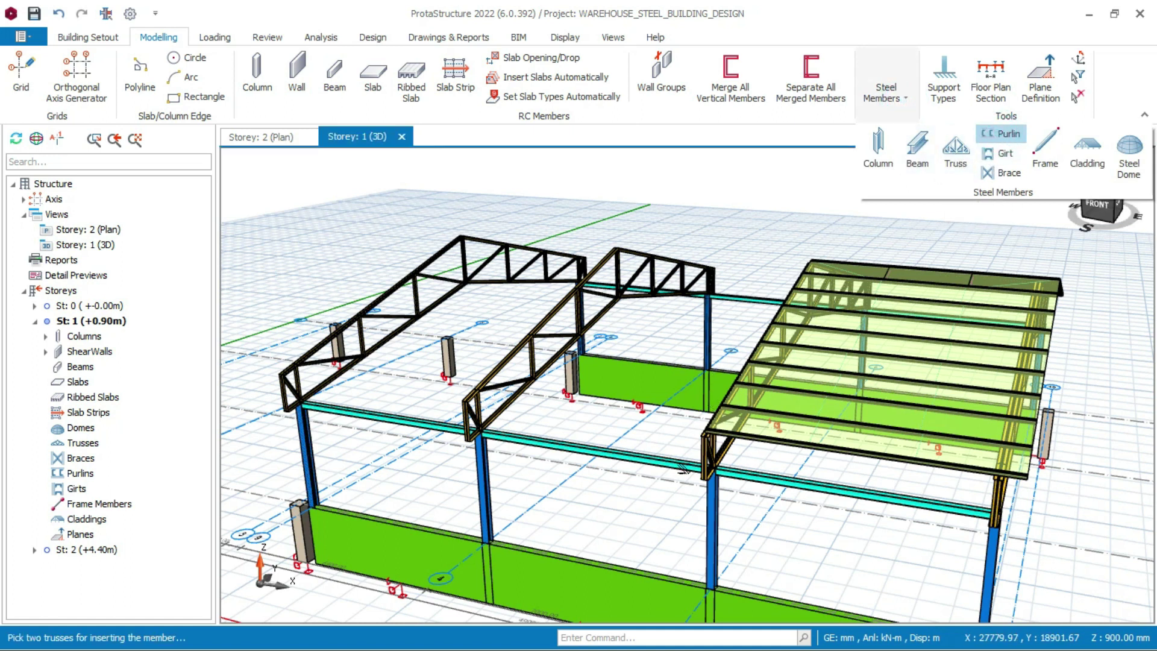
{"action": "left_click", "coordinate": [702, 449]}
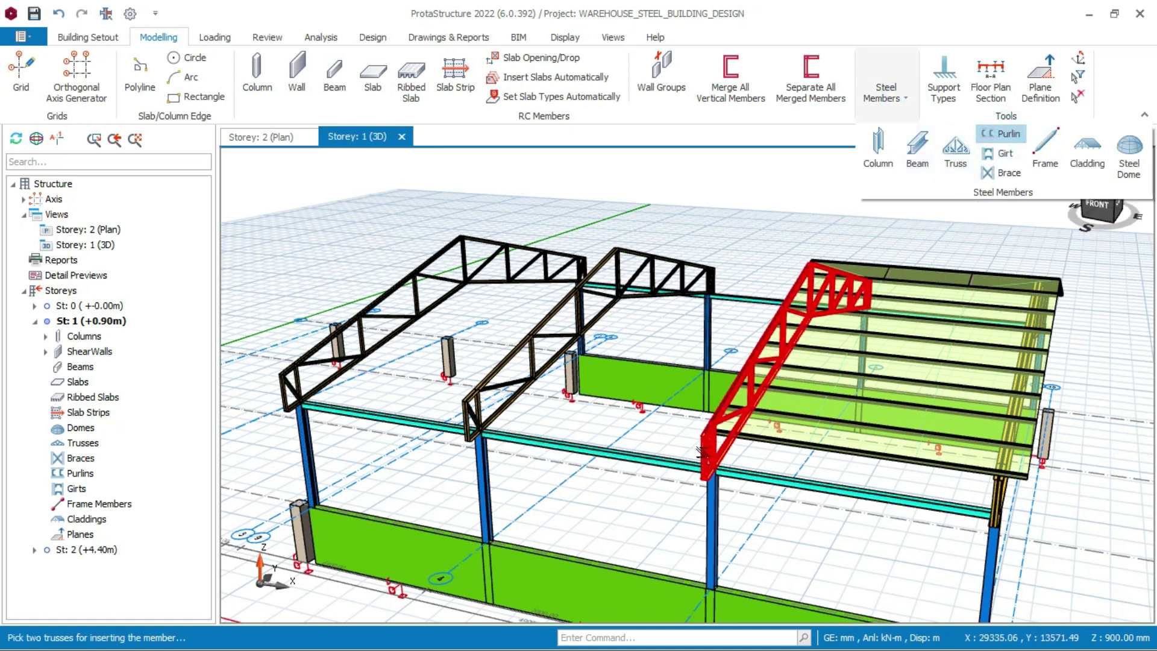
{"action": "left_click", "coordinate": [517, 349]}
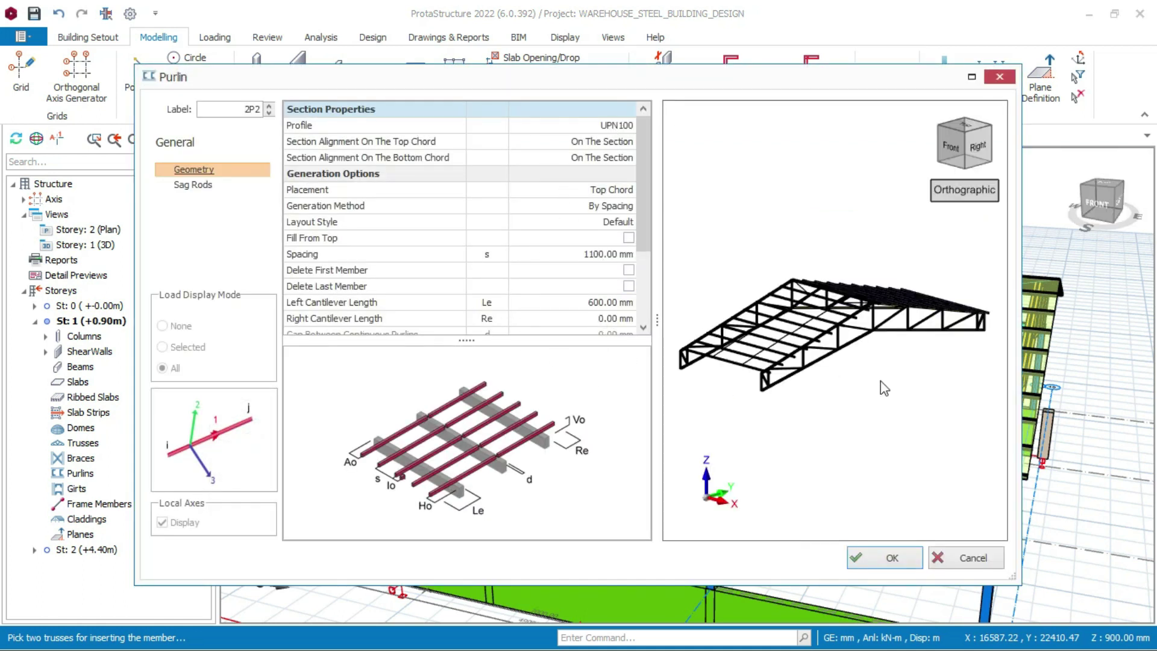
{"action": "left_click", "coordinate": [873, 559]}
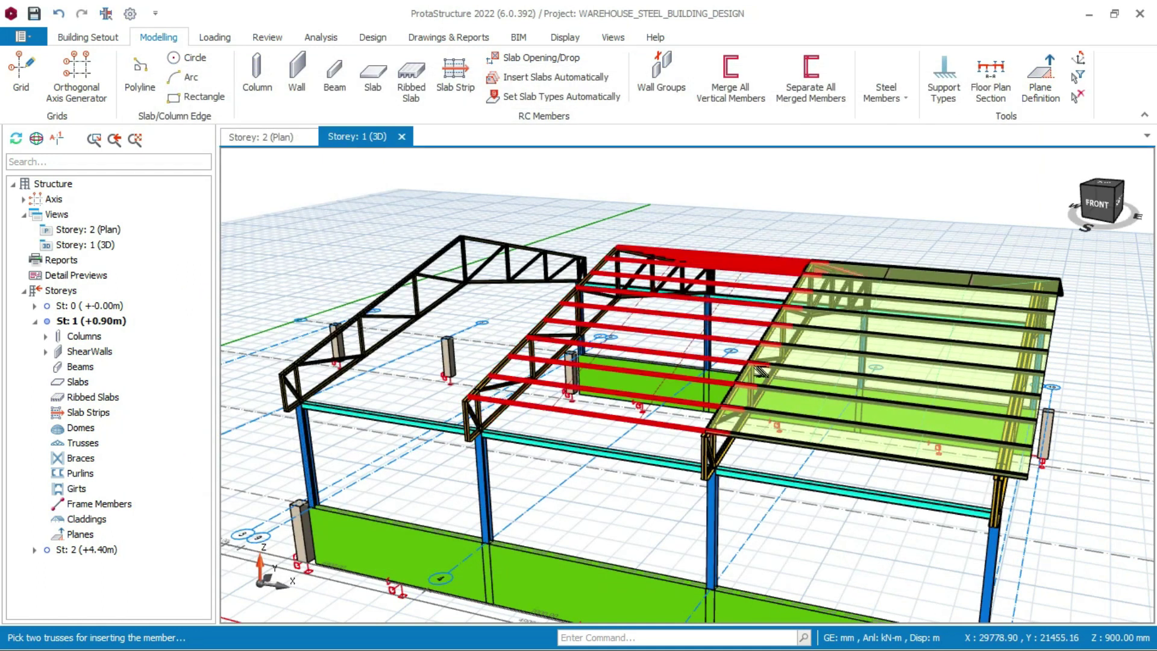
Set the left cantilever length of the purlin set between axes 4 and 5 to 0 mm
{"action": "scroll", "coordinate": [723, 431], "scroll_direction": "up", "scroll_amount": 2}
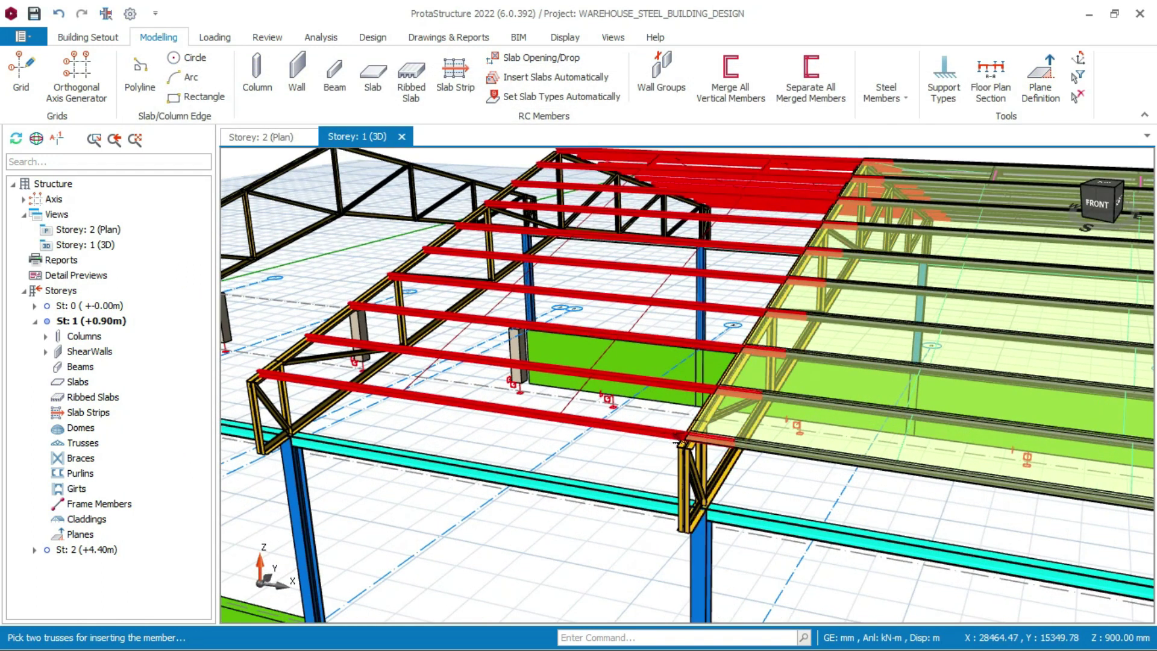
{"action": "middle_click_drag", "start_coordinate": [691, 425], "coordinate": [727, 418]}
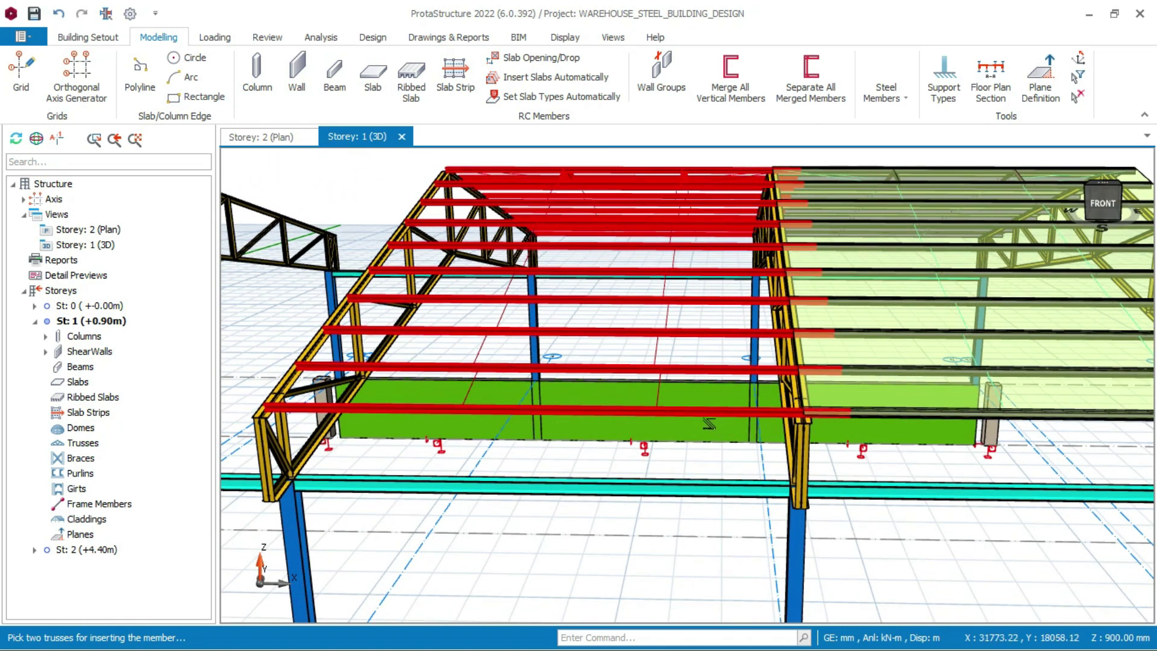
{"action": "right_click", "coordinate": [707, 368]}
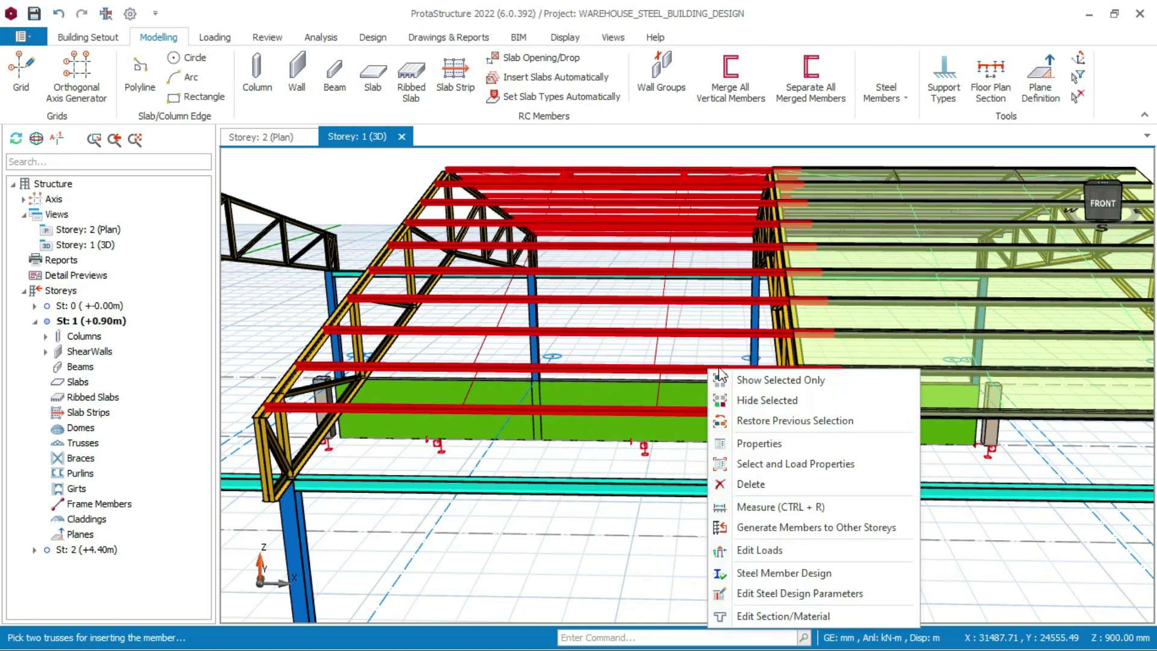
{"action": "left_click", "coordinate": [762, 446]}
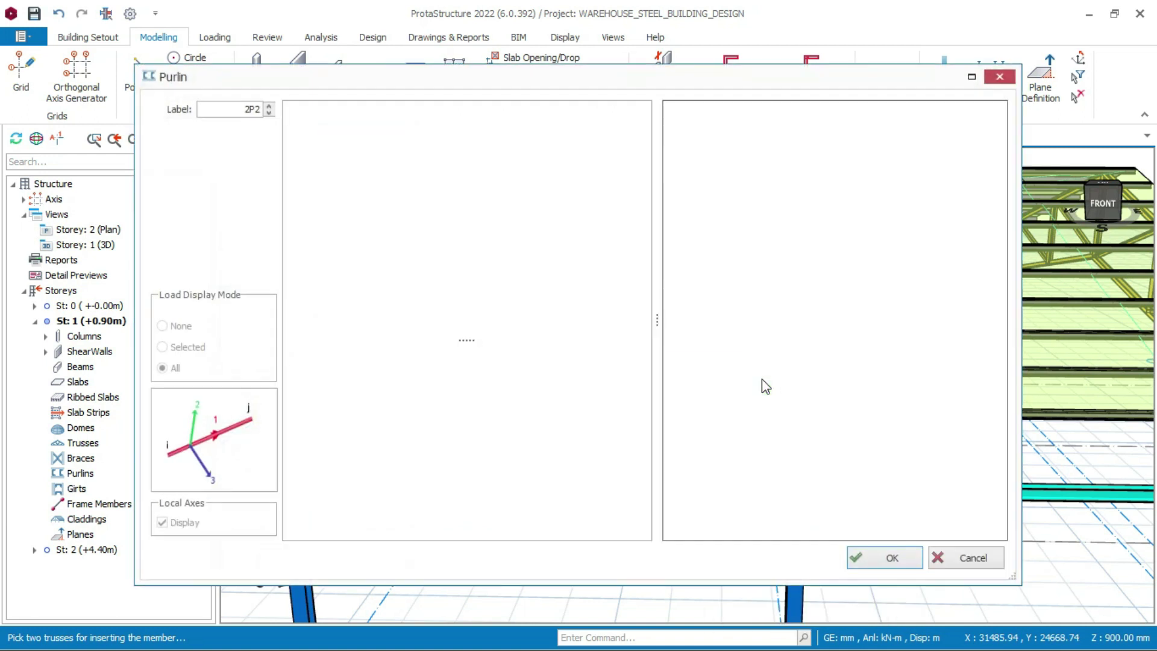
{"action": "left_click", "coordinate": [610, 301]}
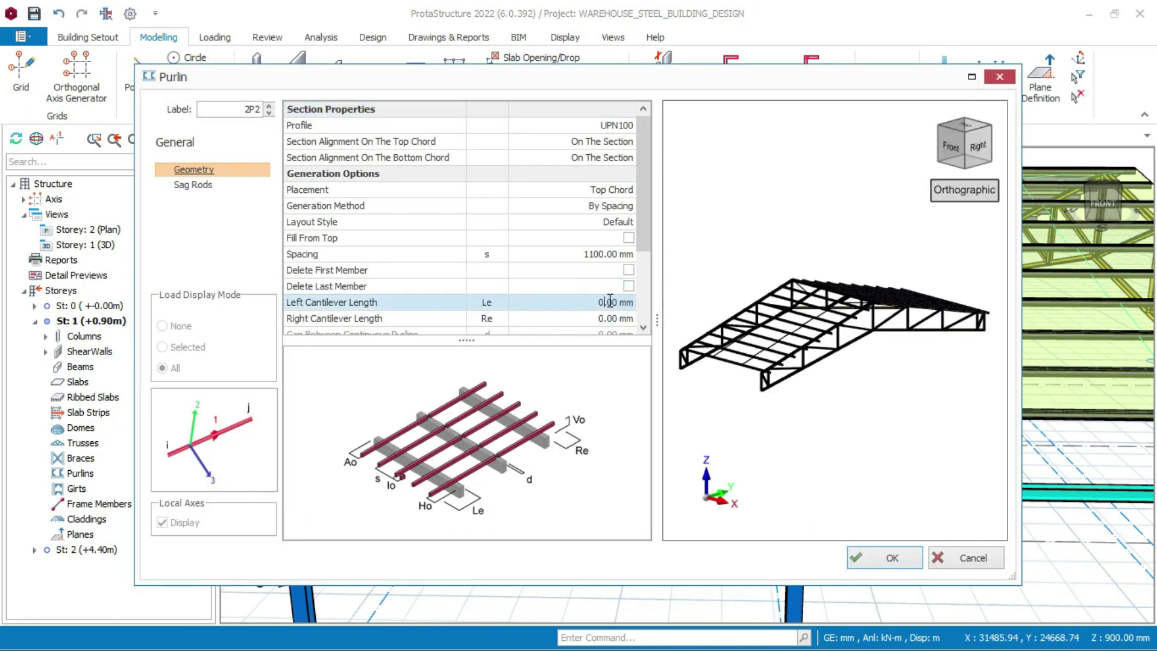
{"action": "left_click", "coordinate": [872, 566]}
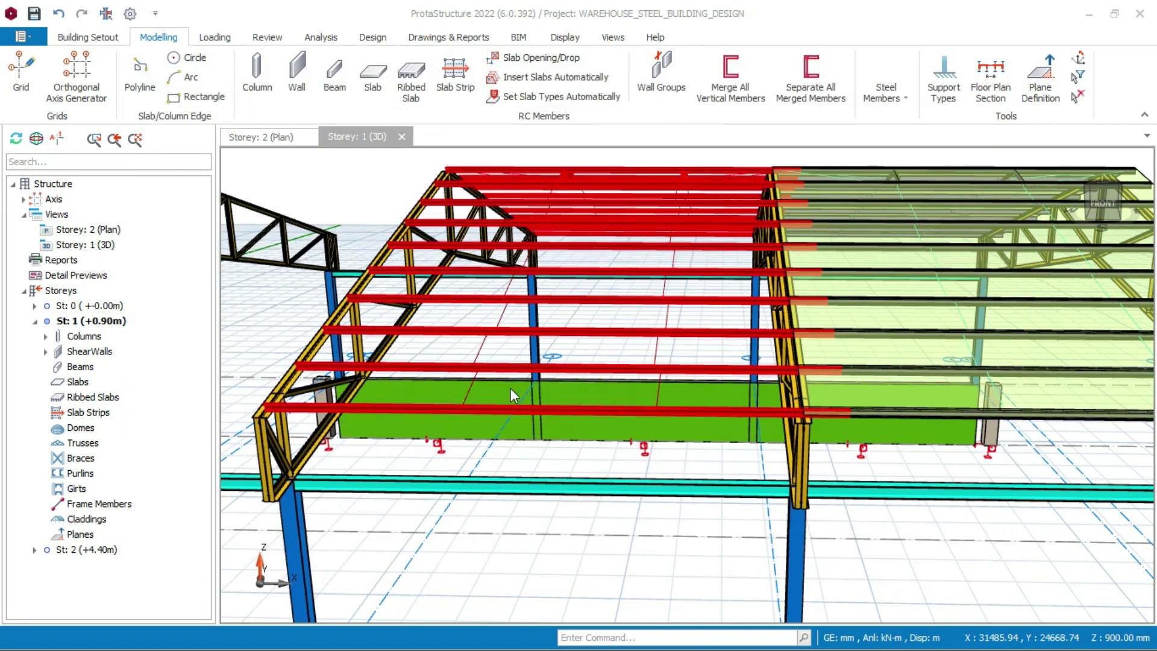
Insert UPN100 purlins at 1100 mm spacing between the trusses on axes 3 and 4, with a right cantilever past the end truss
{"action": "scroll", "coordinate": [555, 338], "scroll_direction": "down", "scroll_amount": 5}
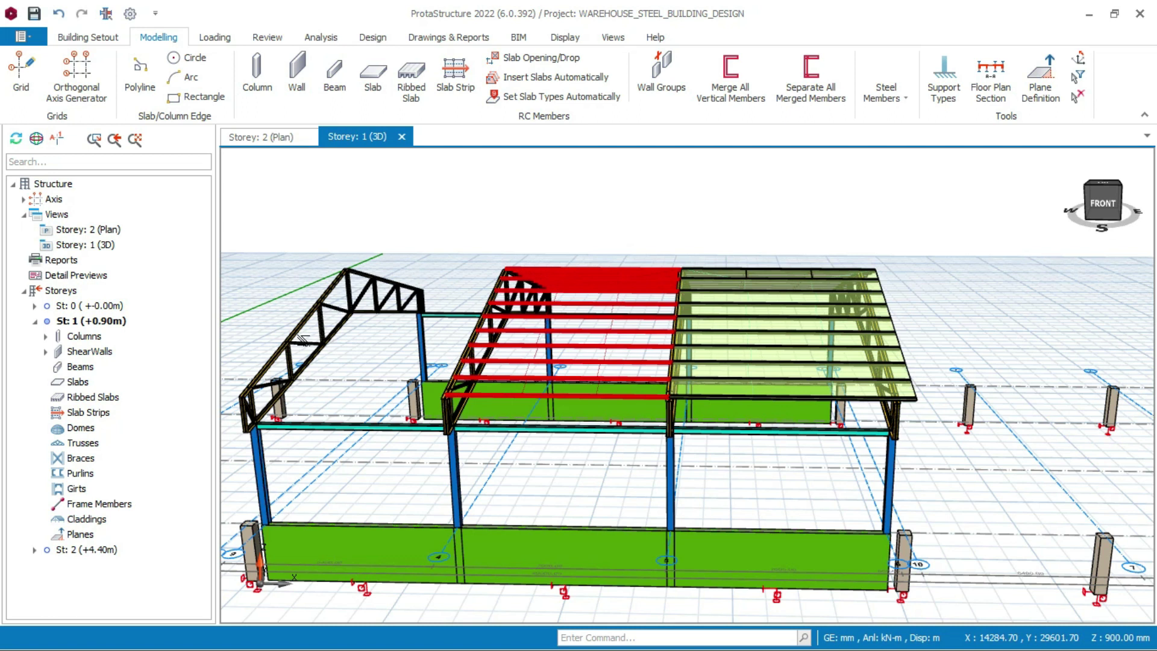
{"action": "scroll", "coordinate": [752, 350], "scroll_direction": "down", "scroll_amount": 3}
{"action": "scroll", "coordinate": [541, 315], "scroll_direction": "up", "scroll_amount": 2}
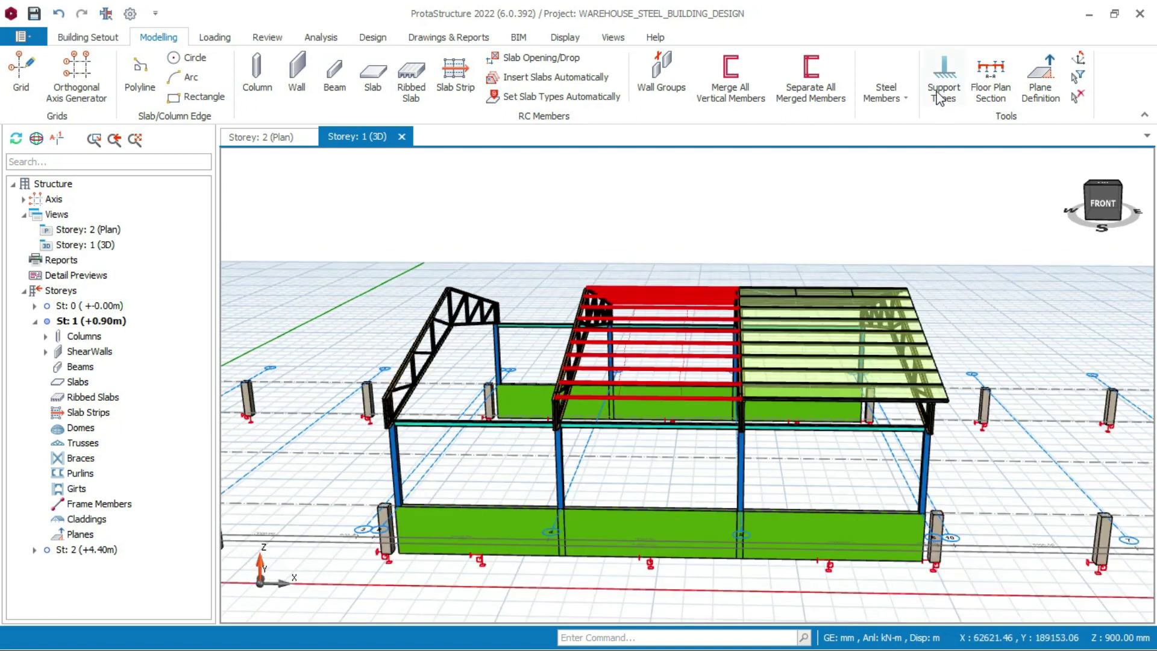
{"action": "left_click", "coordinate": [886, 91]}
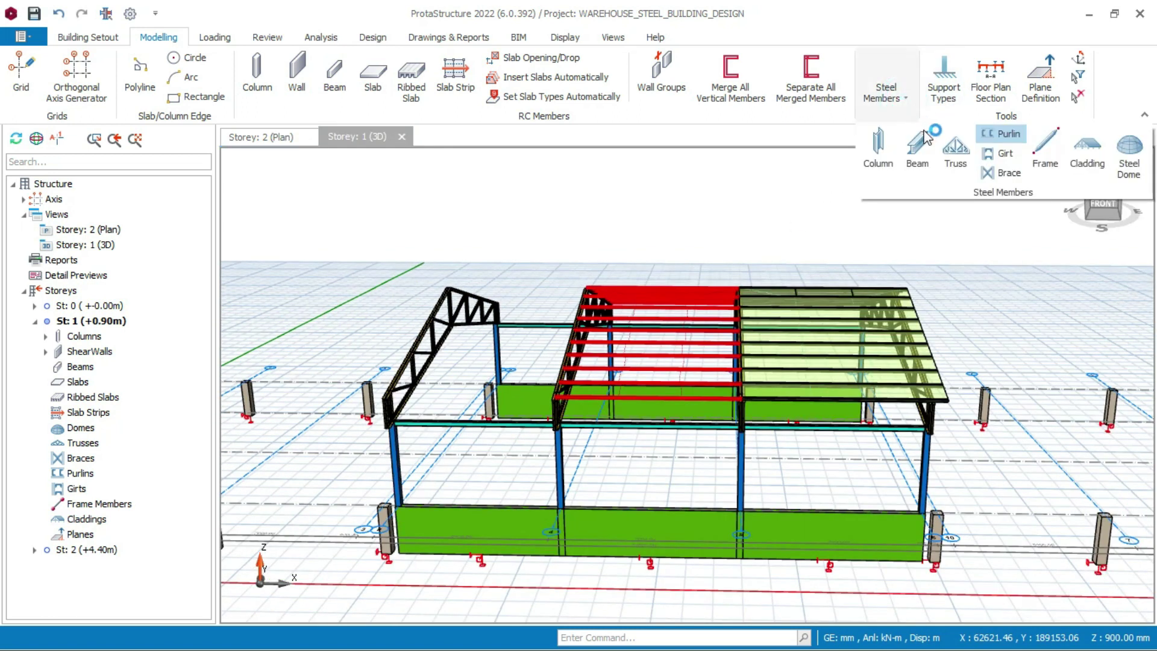
{"action": "left_click", "coordinate": [1001, 133]}
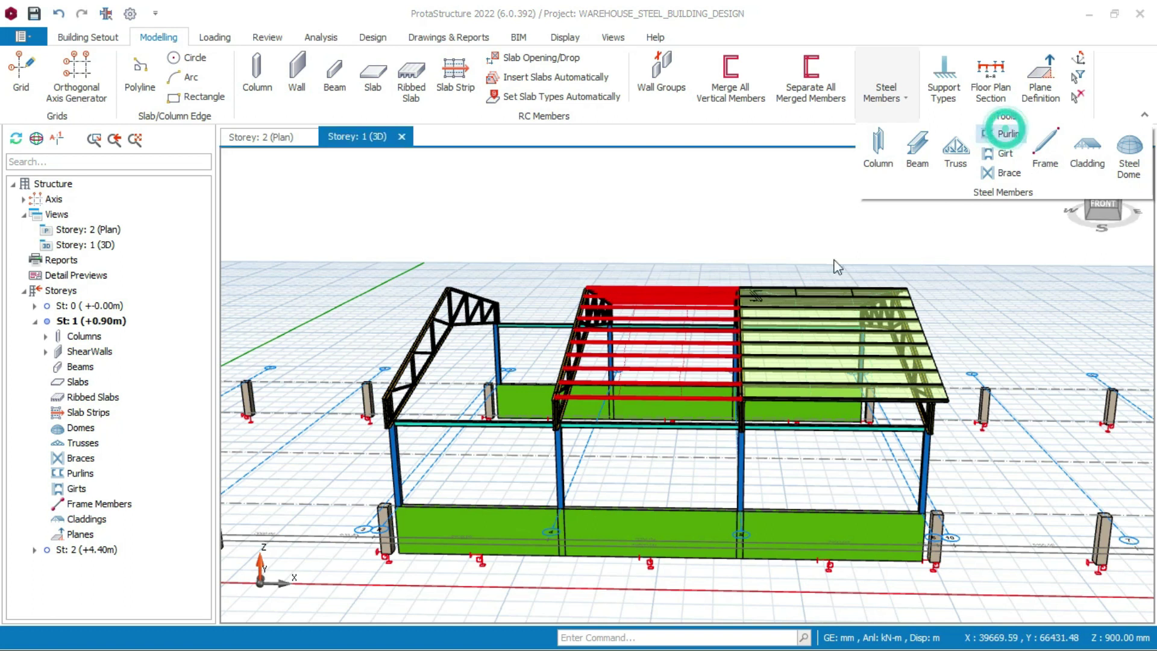
{"action": "scroll", "coordinate": [526, 386], "scroll_direction": "up", "scroll_amount": 3}
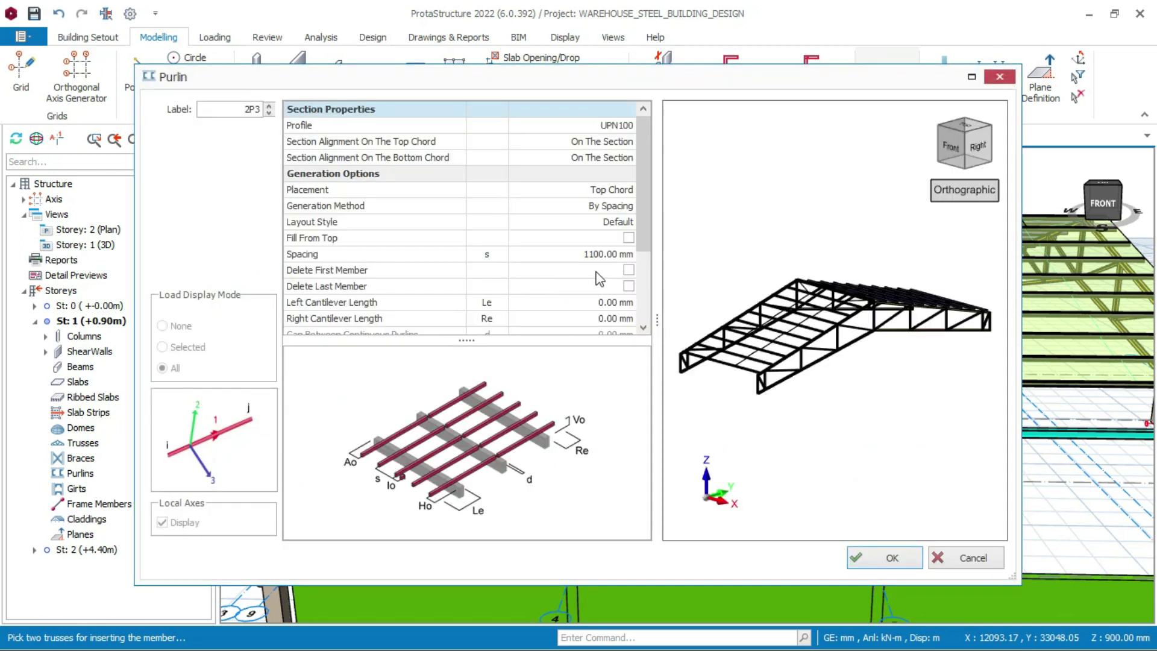
{"action": "left_click", "coordinate": [613, 317]}
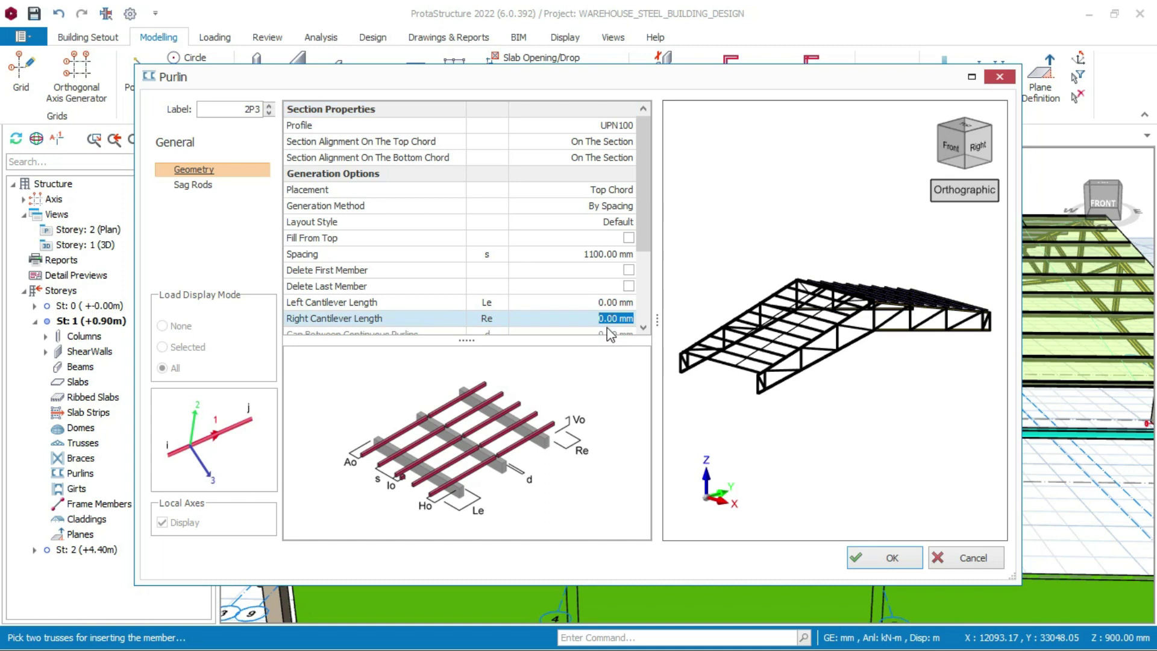
{"action": "left_click", "coordinate": [883, 557]}
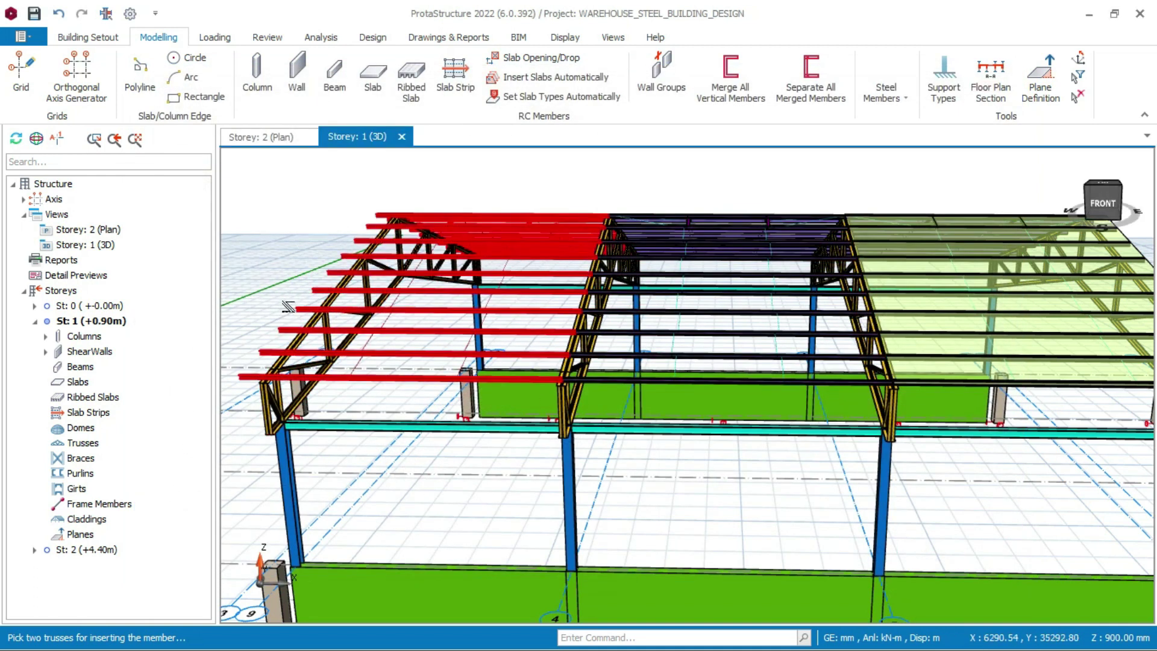
{"action": "scroll", "coordinate": [563, 268], "scroll_direction": "down", "scroll_amount": 3}
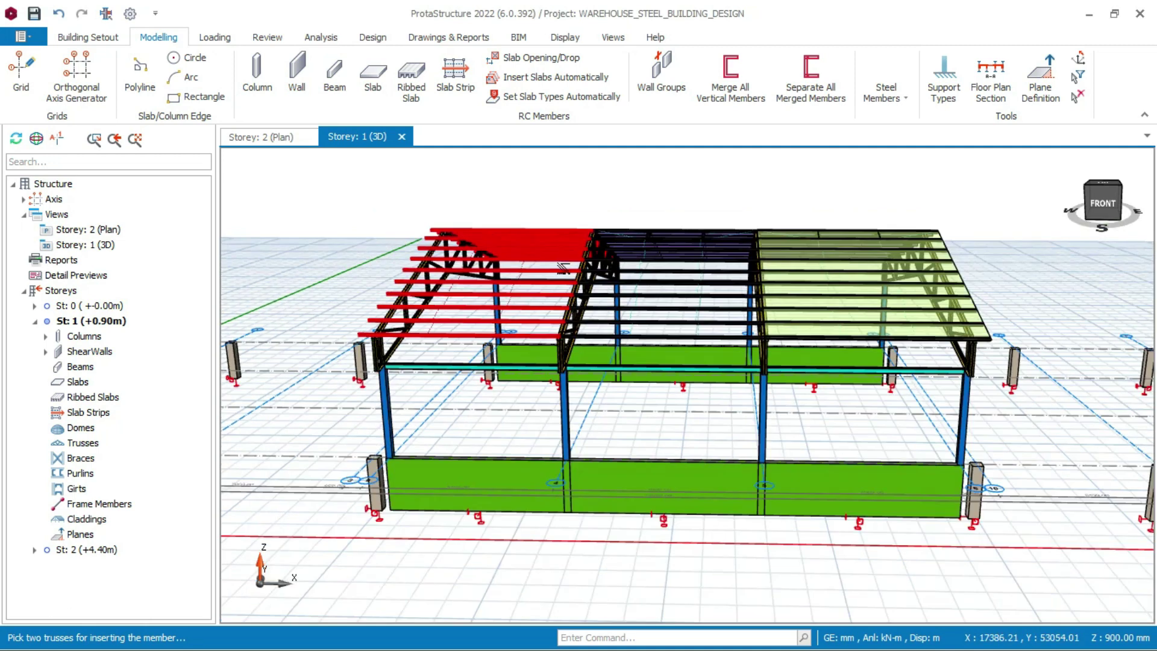
Insert roof cladding with default geometry on the purlin groups between axes 4 and 5 and between axes 3 and 4
{"action": "left_click", "coordinate": [674, 186]}
{"action": "middle_click_drag", "start_coordinate": [797, 204], "coordinate": [741, 268]}
{"action": "left_click", "coordinate": [826, 291]}
{"action": "mouse_move", "coordinate": [917, 304]}
{"action": "middle_mouse_down"}
{"action": "mouse_move", "coordinate": [536, 290]}
{"action": "mouse_move", "coordinate": [772, 365]}
{"action": "mouse_move", "coordinate": [827, 271]}
{"action": "middle_mouse_up"}
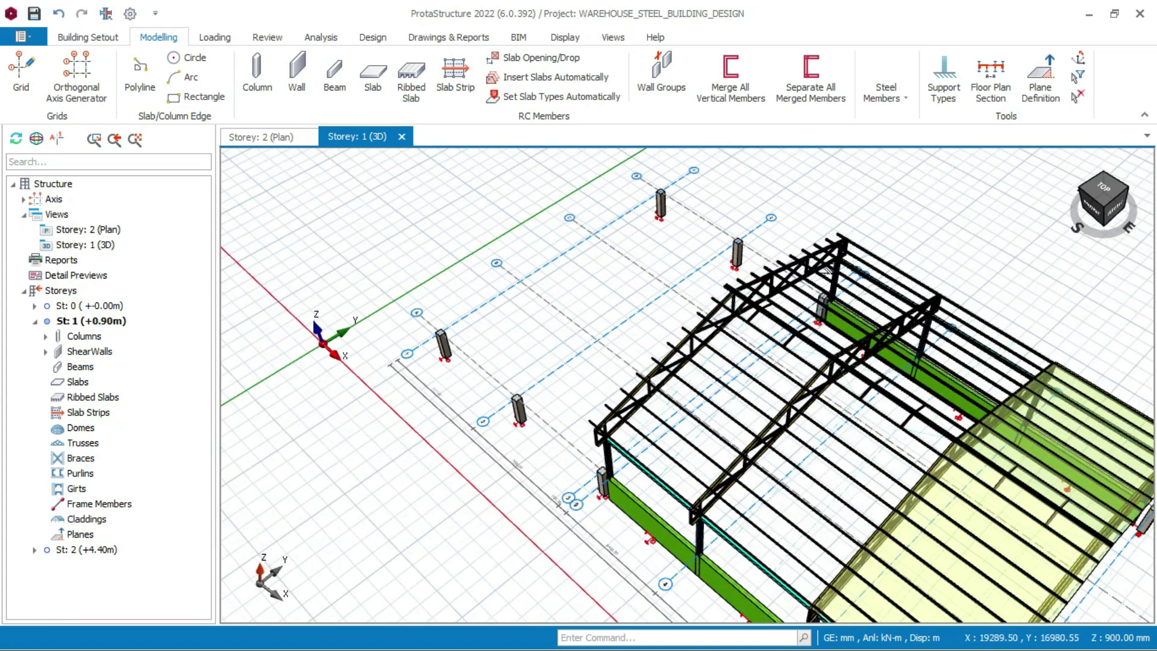
{"action": "left_click", "coordinate": [887, 91]}
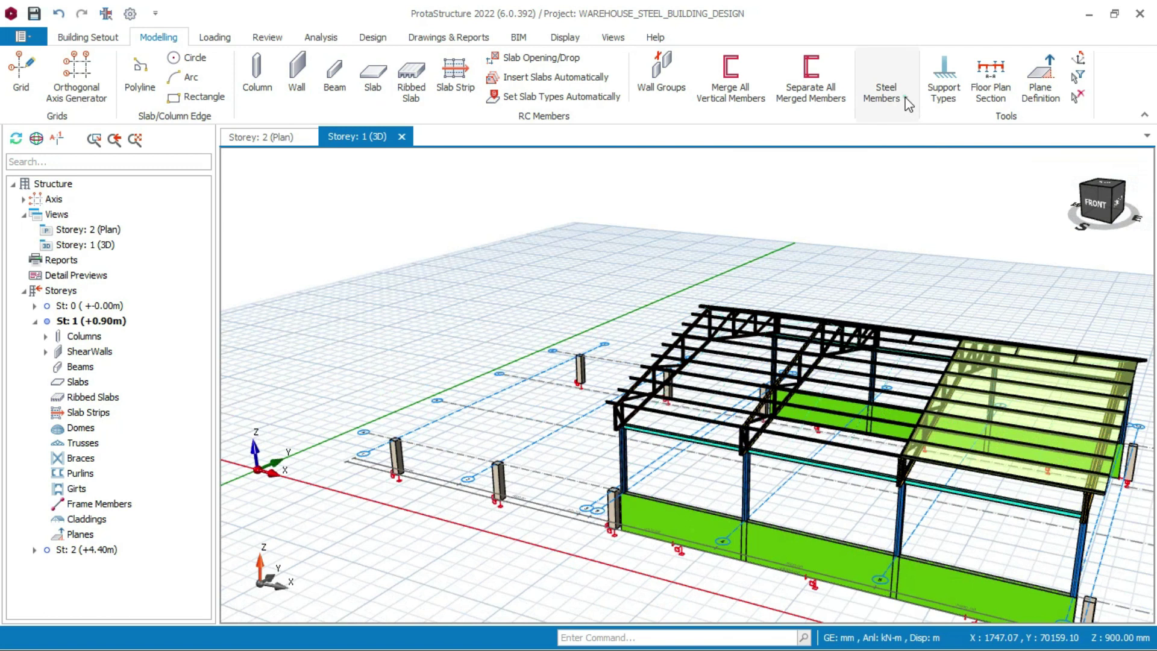
{"action": "left_click", "coordinate": [907, 101]}
{"action": "left_click", "coordinate": [1087, 151]}
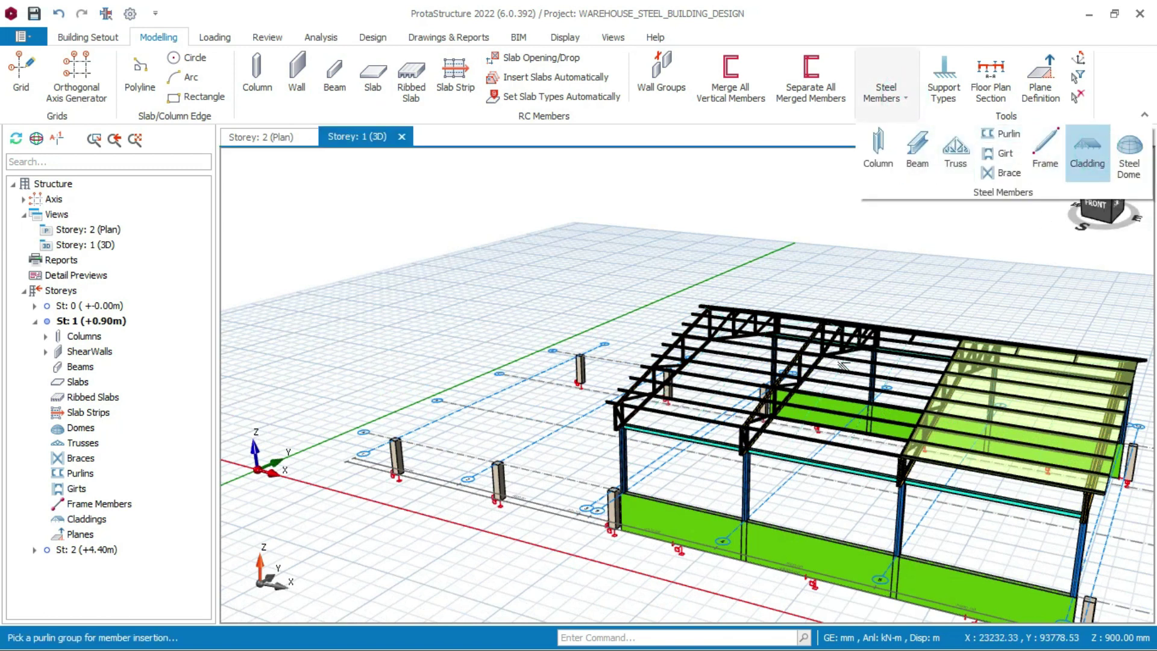
{"action": "scroll", "coordinate": [844, 366], "scroll_direction": "up", "scroll_amount": 5}
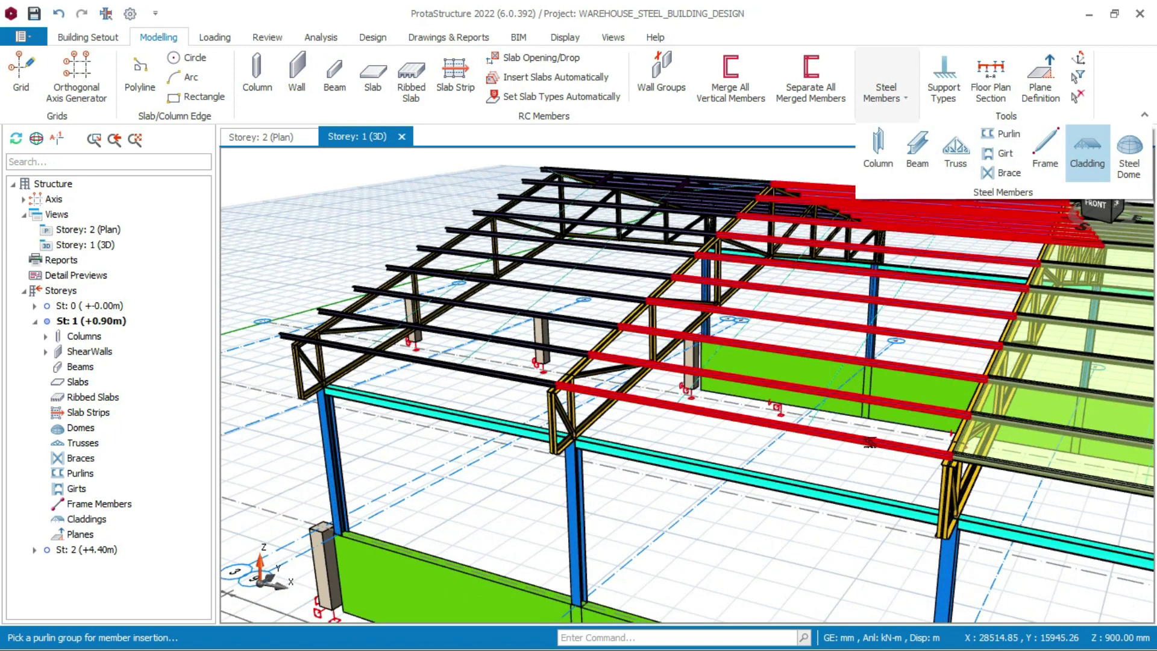
{"action": "left_click", "coordinate": [872, 443]}
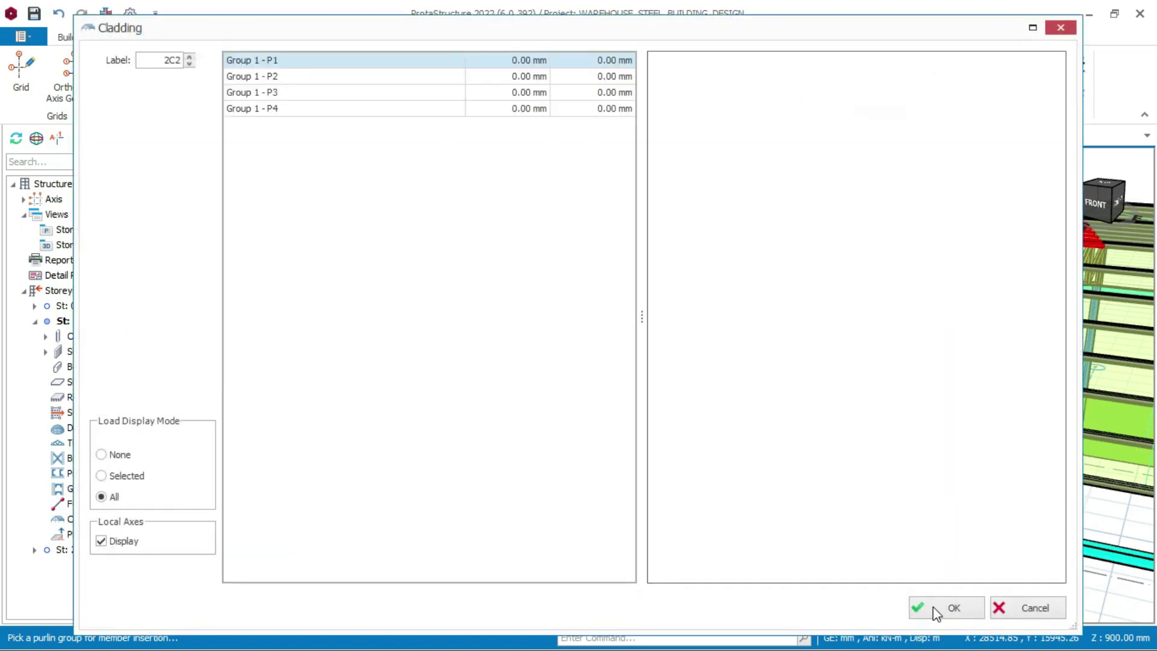
{"action": "left_click", "coordinate": [932, 606]}
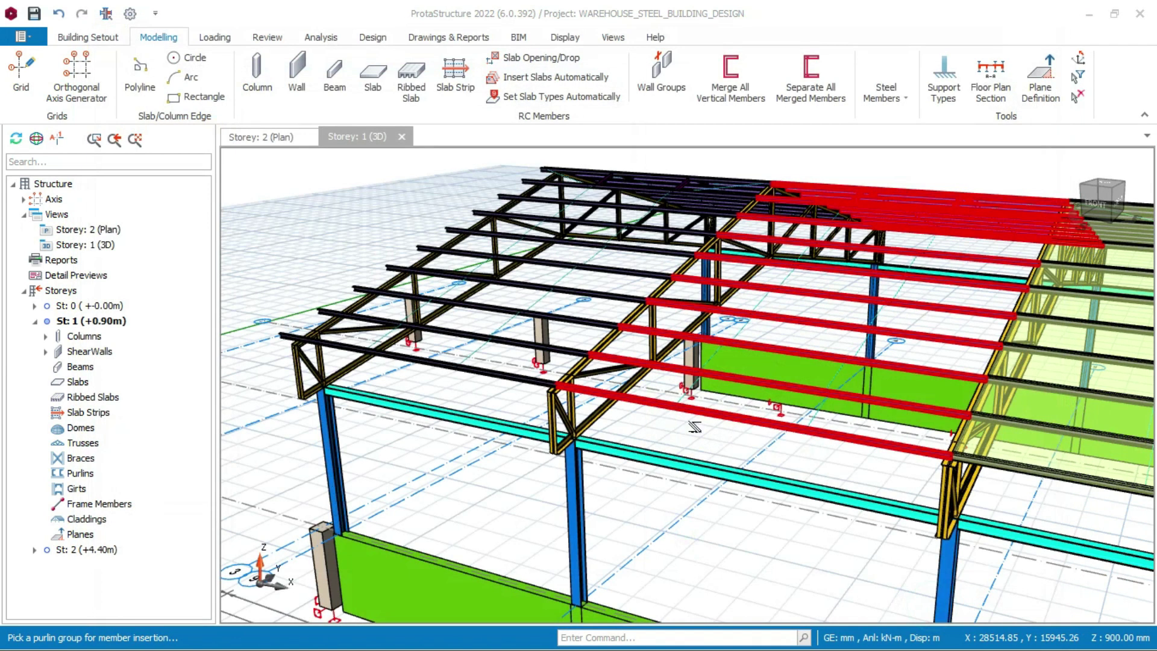
{"action": "left_click", "coordinate": [575, 325]}
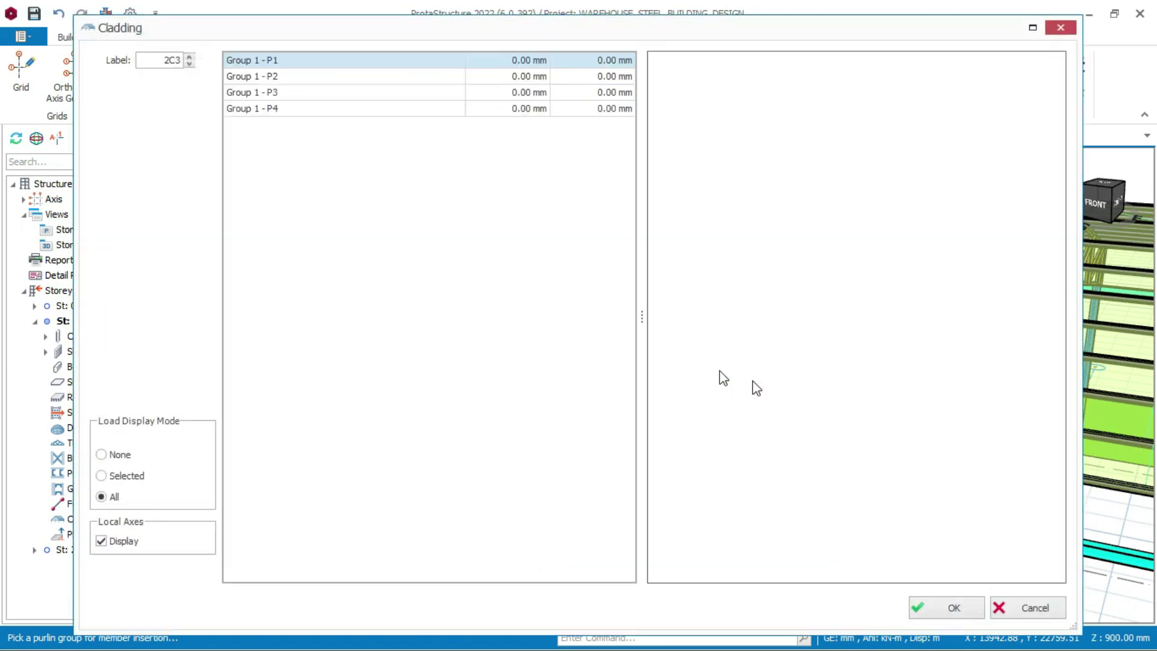
{"action": "left_click", "coordinate": [939, 608]}
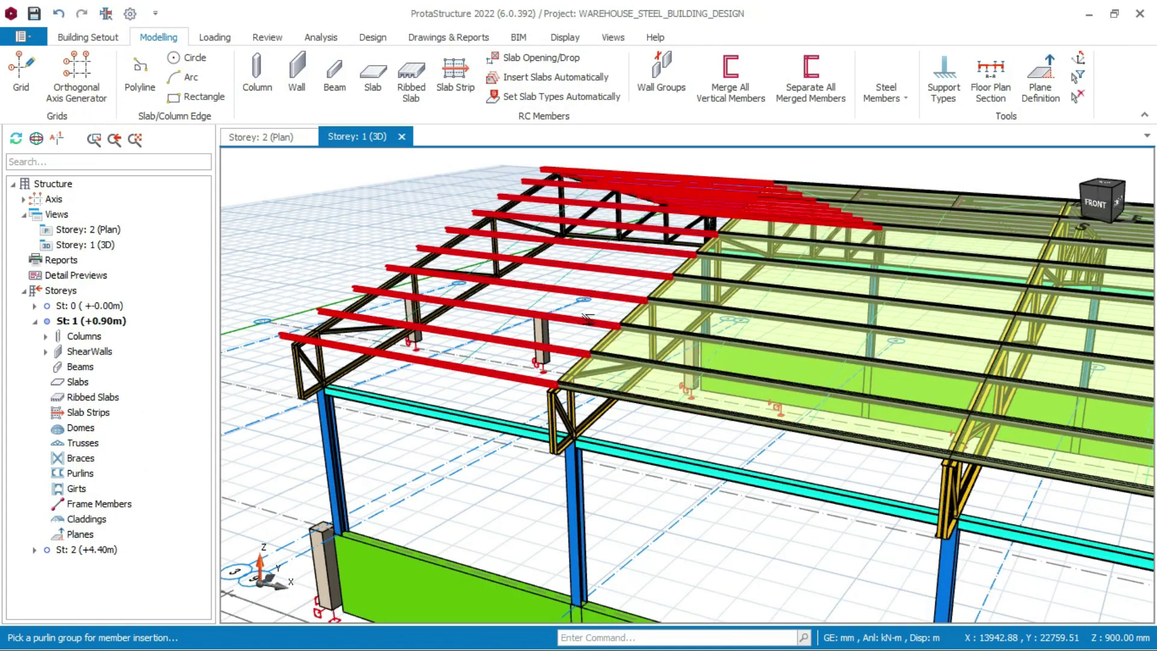
Examine the roof cladding over all three bays of the warehouse from several angles
{"action": "scroll", "coordinate": [745, 325], "scroll_direction": "down", "scroll_amount": 3}
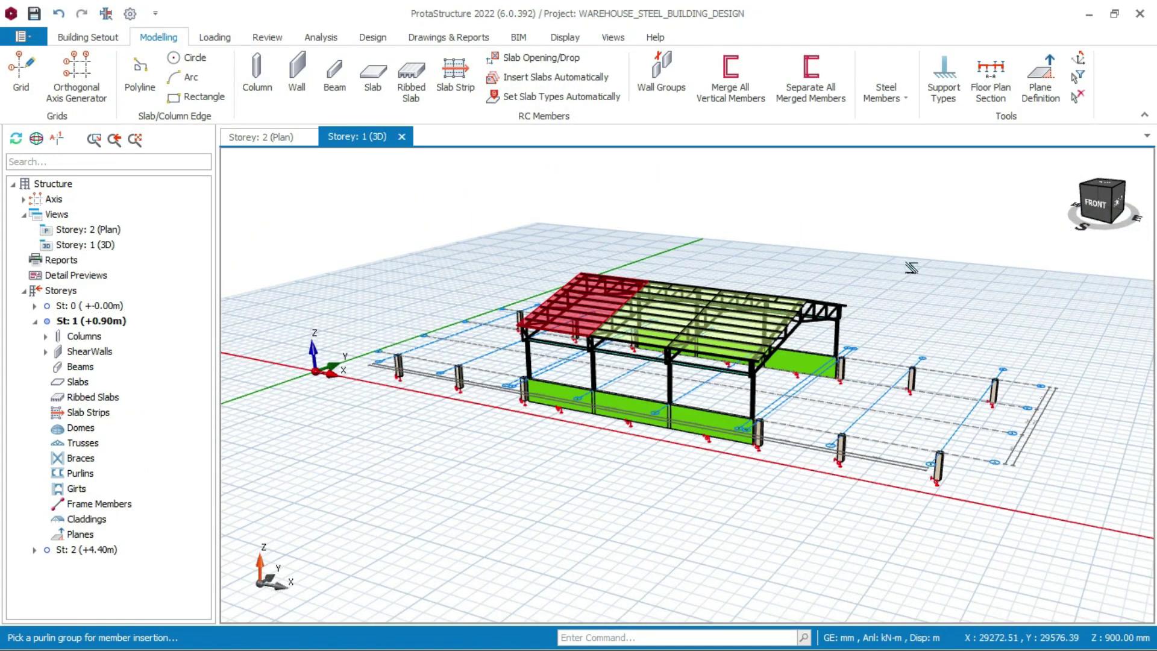
{"action": "scroll", "coordinate": [893, 299], "scroll_direction": "up", "scroll_amount": 3}
{"action": "middle_click_drag", "start_coordinate": [893, 299], "coordinate": [728, 316]}
{"action": "scroll", "coordinate": [863, 307], "scroll_direction": "down", "scroll_amount": 3}
{"action": "mouse_move", "coordinate": [855, 329]}
{"action": "middle_mouse_down"}
{"action": "mouse_move", "coordinate": [946, 334]}
{"action": "mouse_move", "coordinate": [837, 296]}
{"action": "middle_mouse_up"}
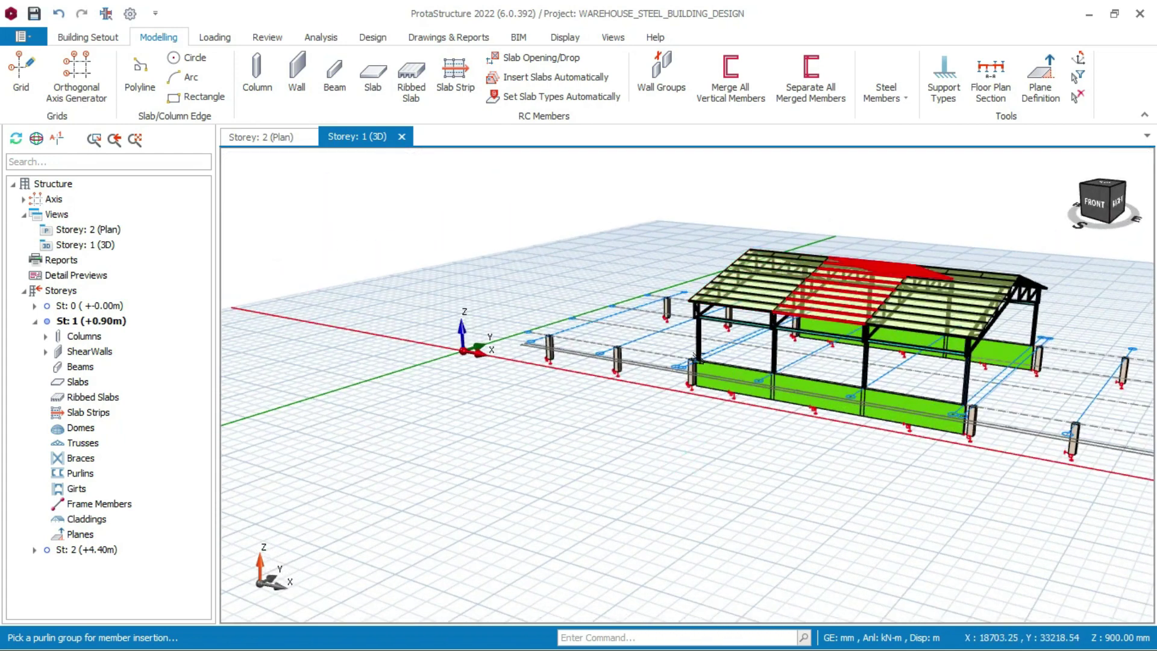
{"action": "scroll", "coordinate": [600, 349], "scroll_direction": "up", "scroll_amount": 1}
{"action": "scroll", "coordinate": [579, 338], "scroll_direction": "up", "scroll_amount": 1}
{"action": "middle_click_drag", "start_coordinate": [579, 338], "coordinate": [415, 246]}
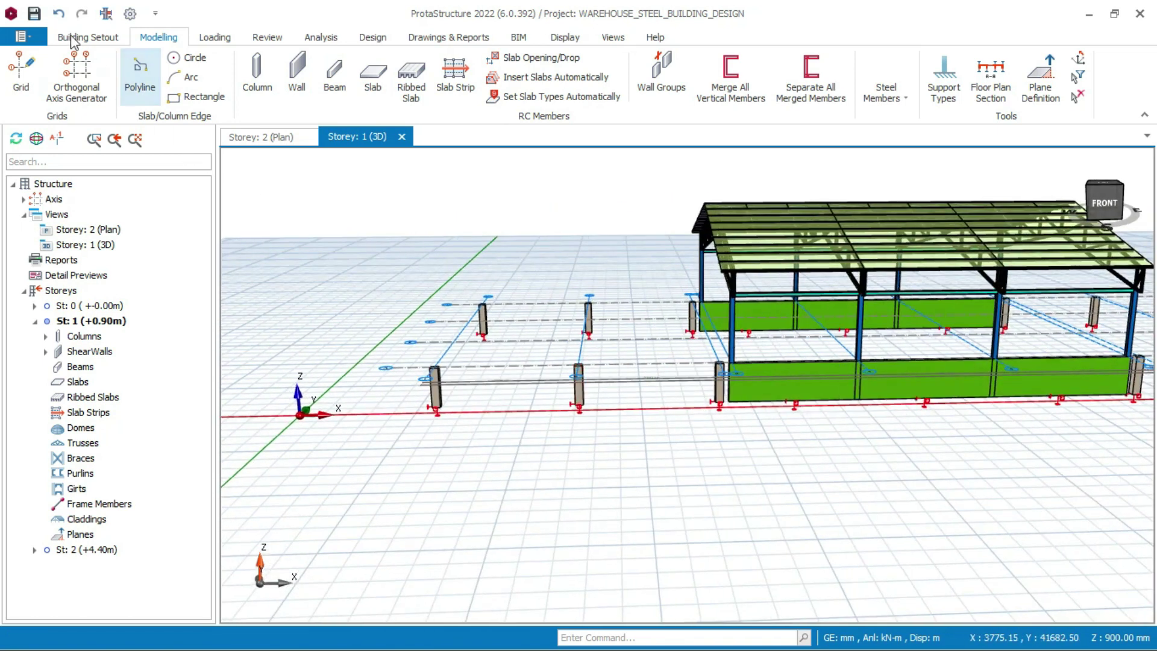
Save the warehouse project
{"action": "left_click", "coordinate": [34, 14]}
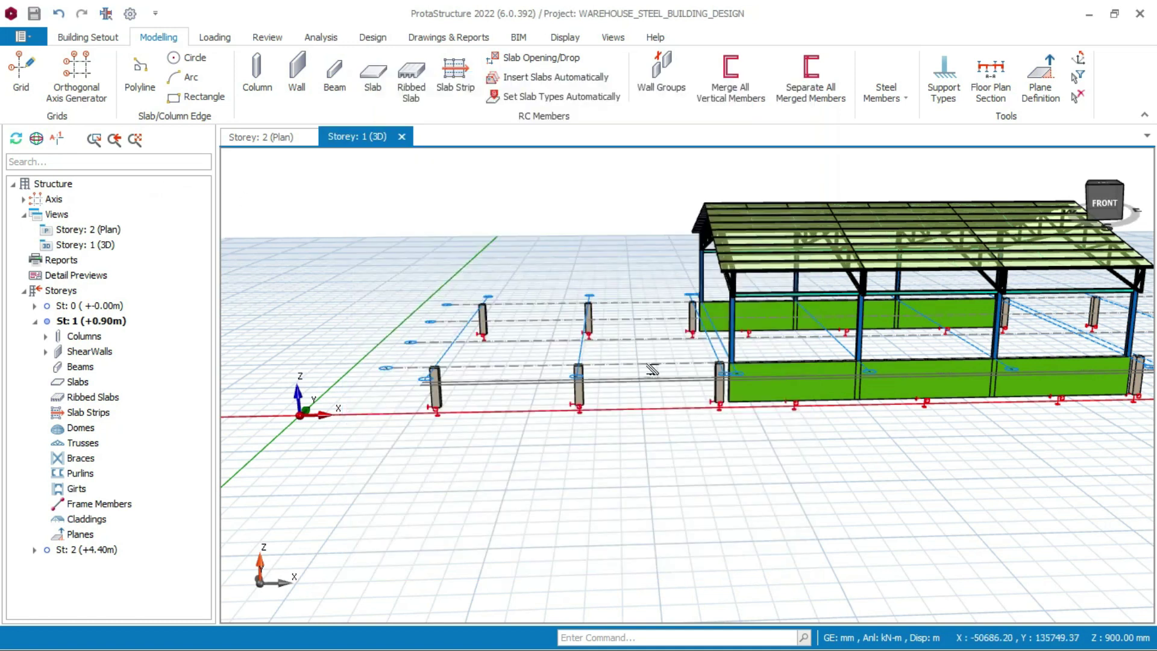
{"action": "middle_click_drag", "start_coordinate": [753, 393], "coordinate": [710, 395]}
{"action": "scroll", "coordinate": [456, 335], "scroll_direction": "down", "scroll_amount": 2}
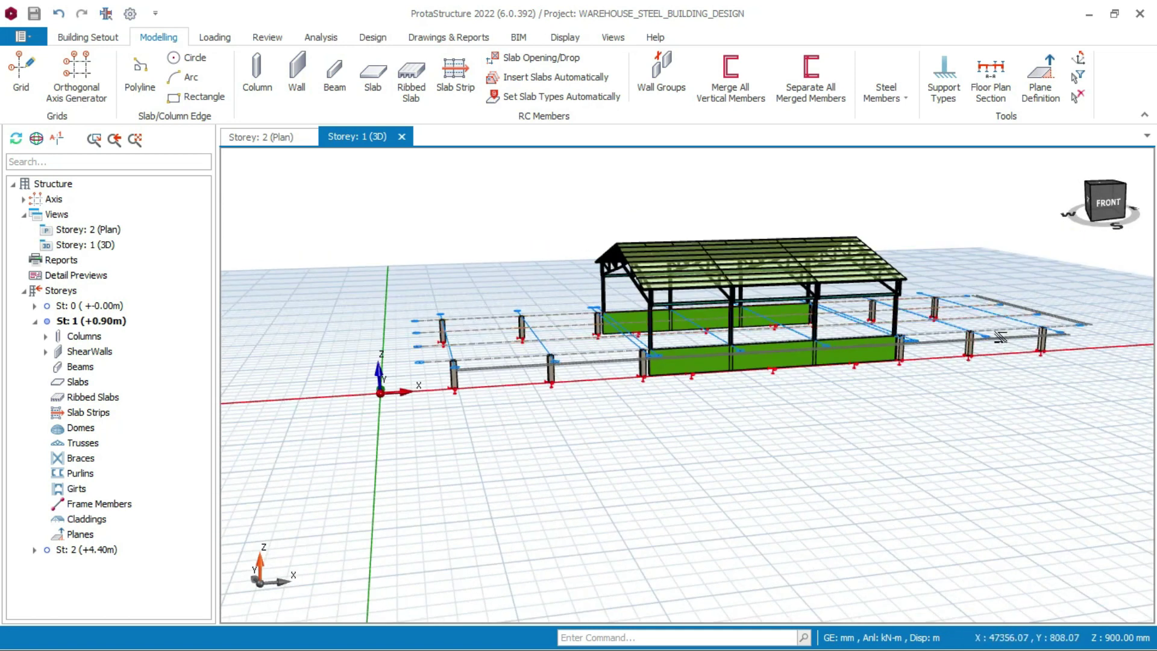
{"action": "middle_click_drag", "start_coordinate": [439, 295], "coordinate": [423, 331]}
{"action": "scroll", "coordinate": [483, 357], "scroll_direction": "up", "scroll_amount": 1}
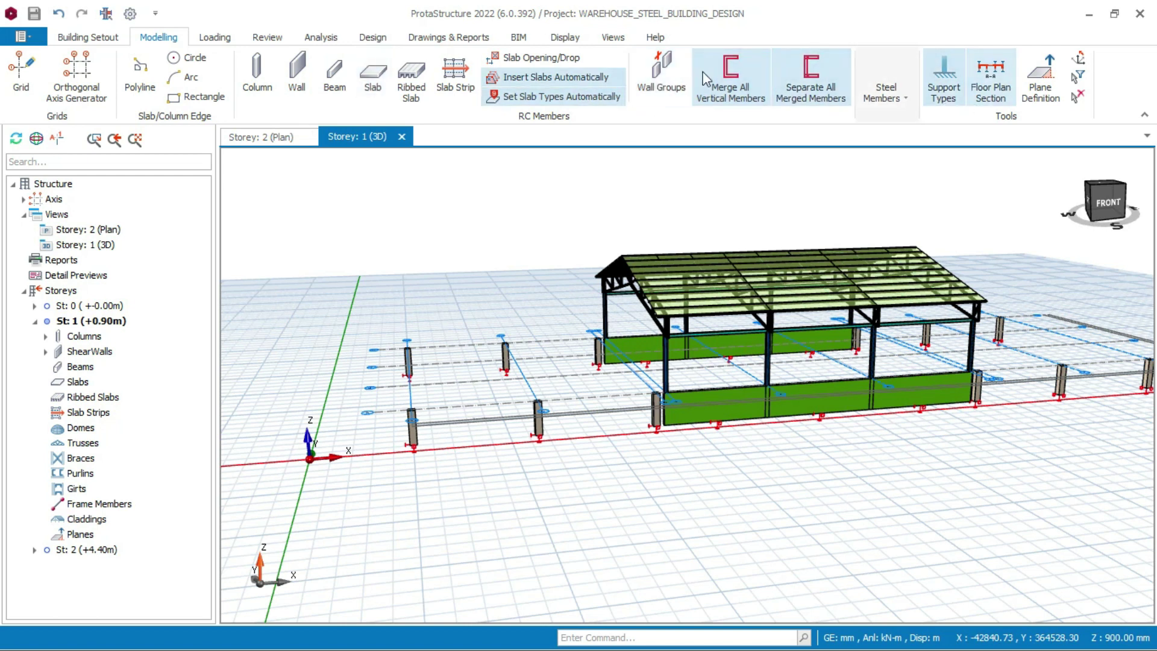
{"action": "left_click", "coordinate": [106, 38]}
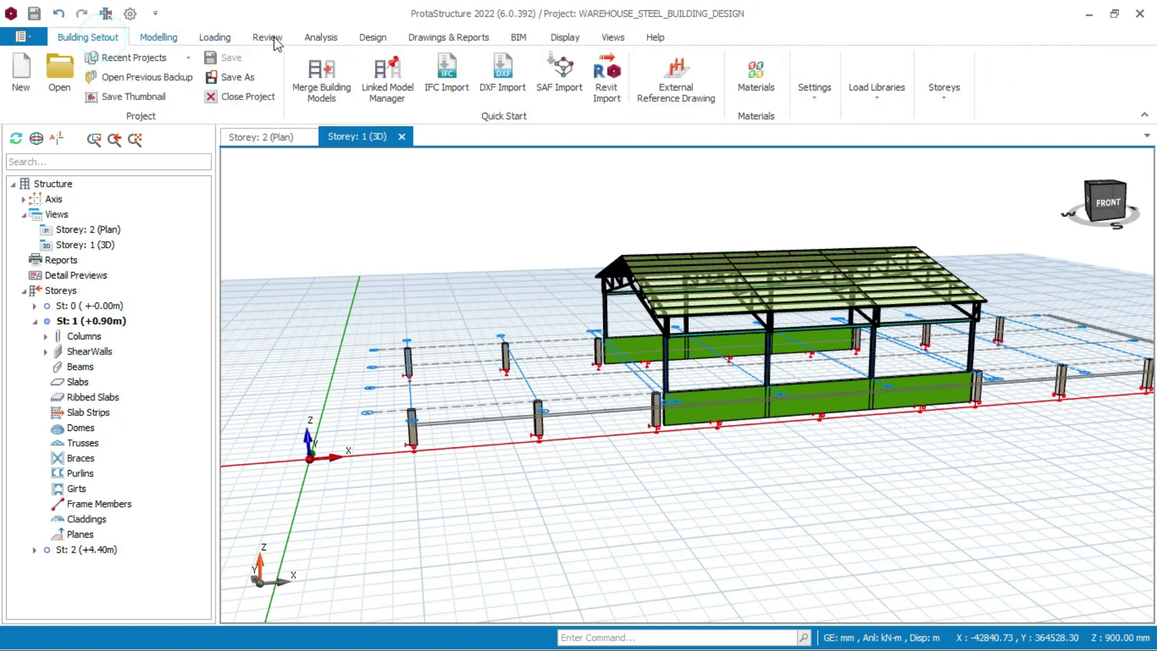
Insert storey 3 above the top storey with a height of 3500 mm
{"action": "left_click", "coordinate": [955, 99]}
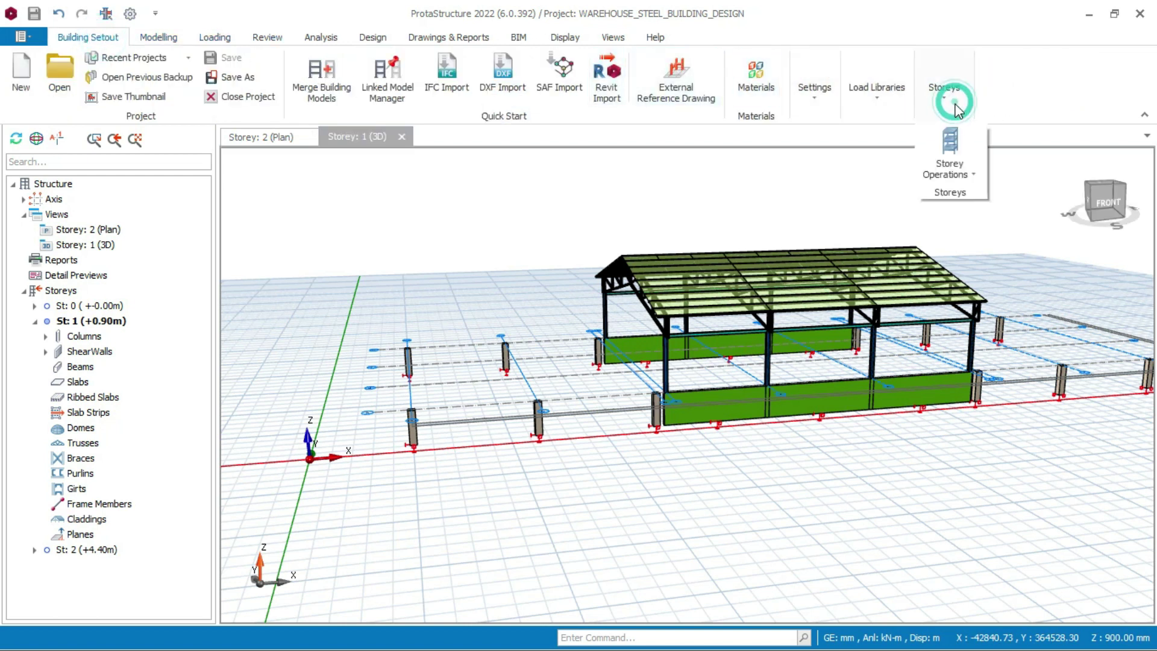
{"action": "left_click", "coordinate": [974, 176]}
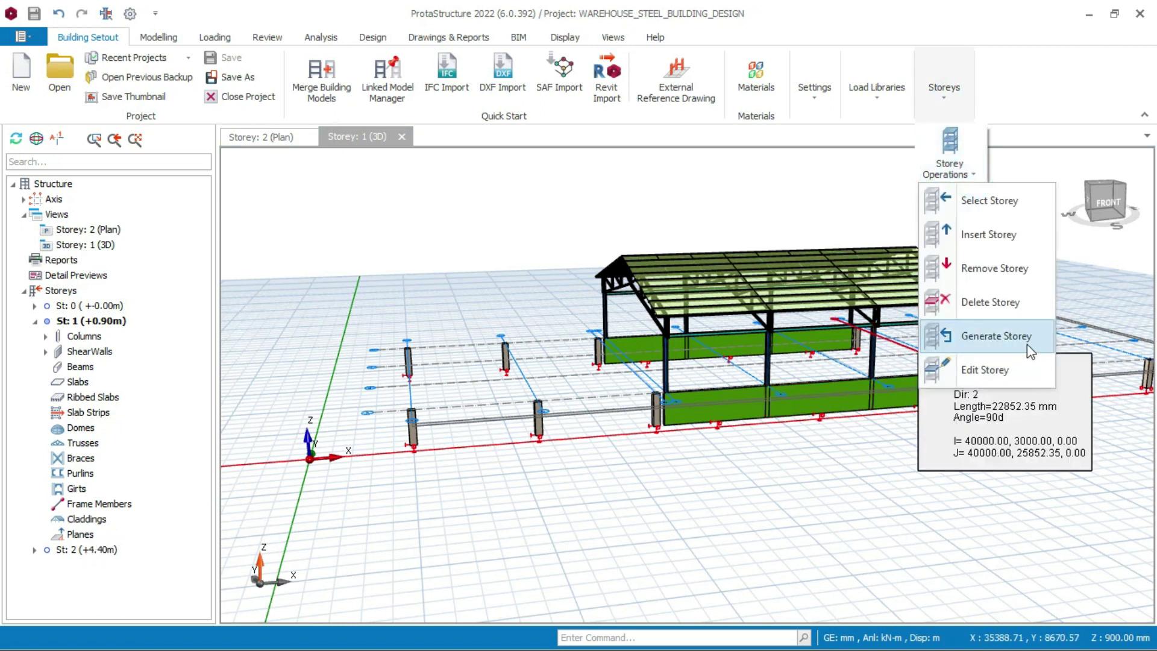
{"action": "left_click", "coordinate": [991, 241]}
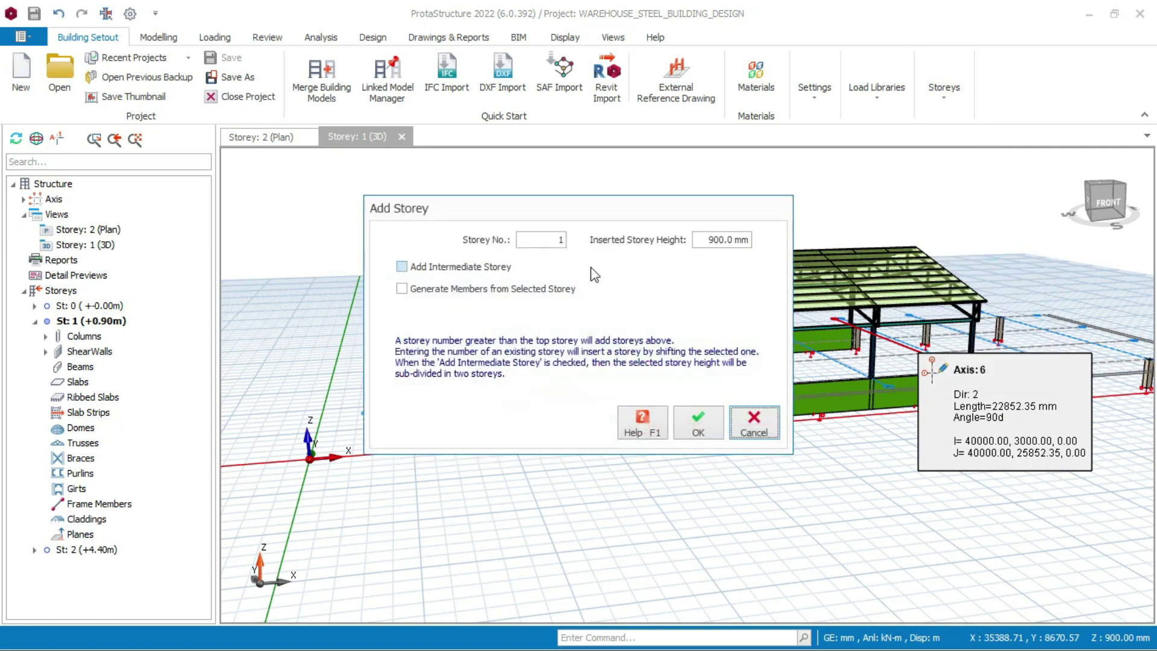
{"action": "double_click", "coordinate": [562, 243]}
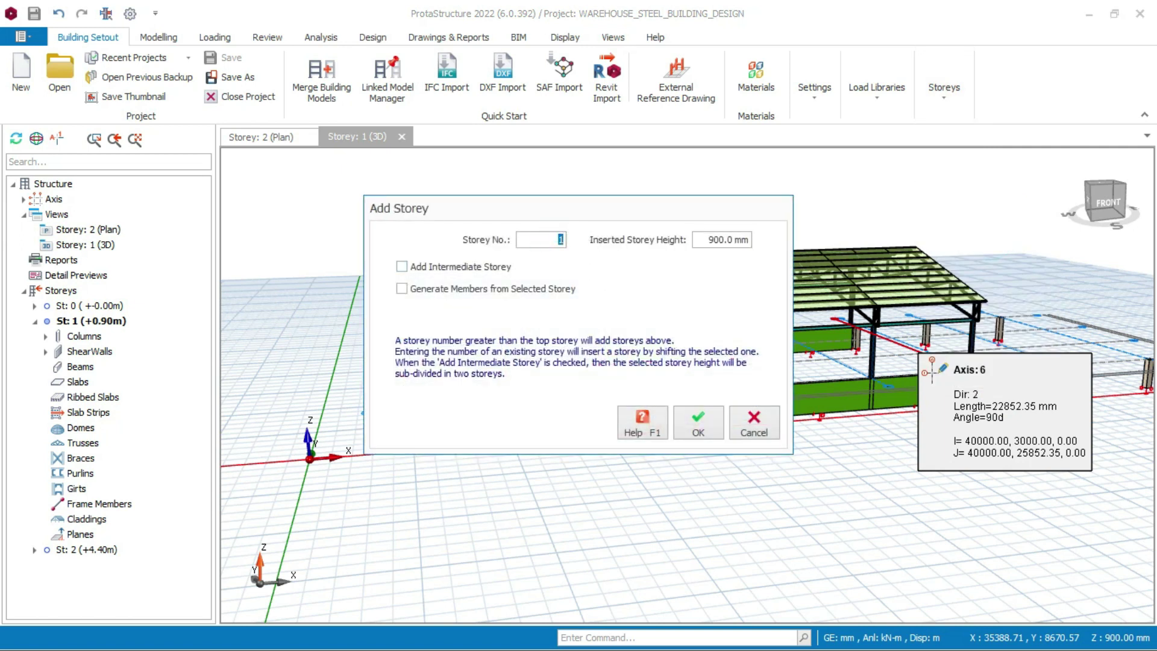
{"action": "left_click_drag", "start_coordinate": [719, 235], "coordinate": [699, 239]}
{"action": "left_click", "coordinate": [709, 427]}
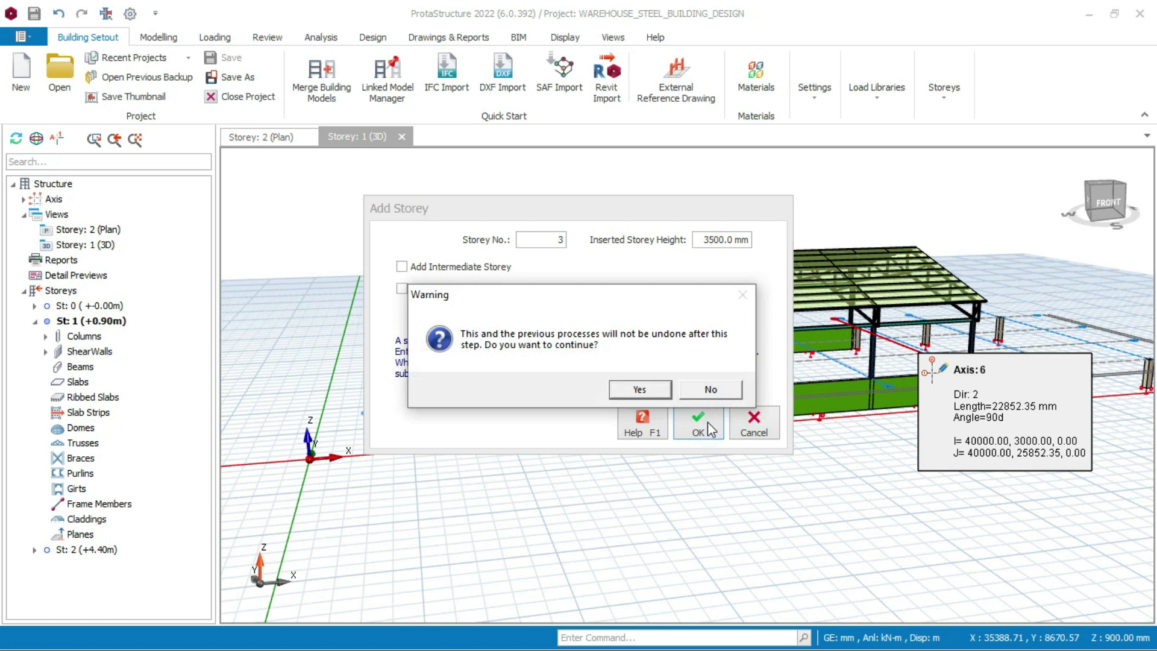
{"action": "left_click", "coordinate": [651, 390]}
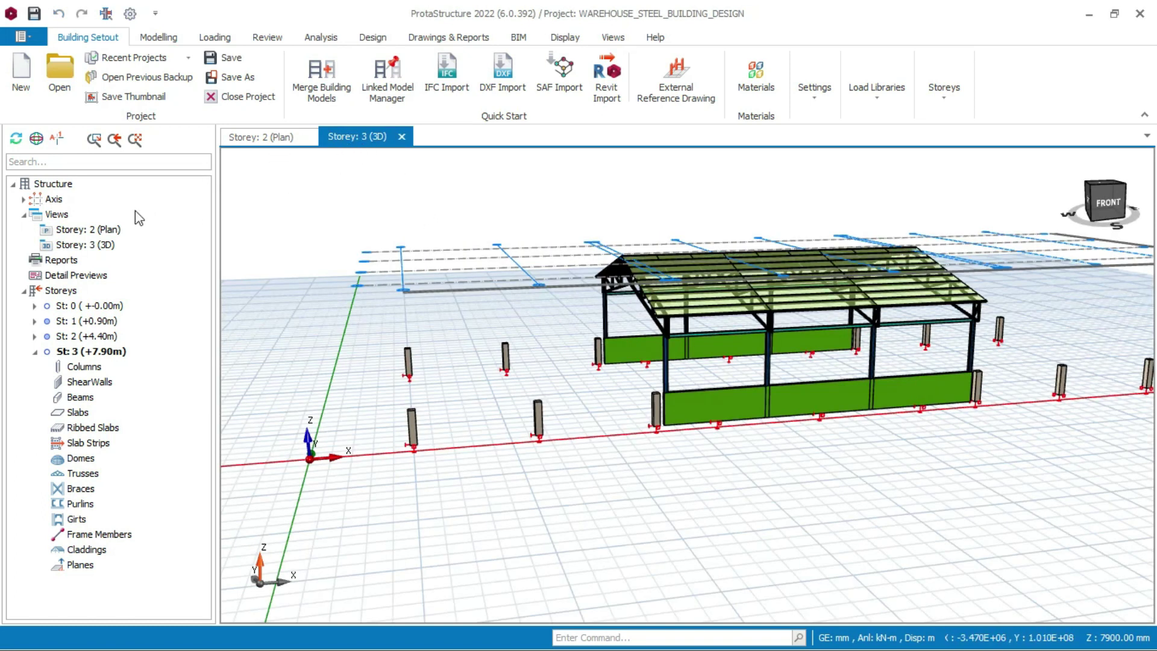
Open a new plan view of storey 3
{"action": "right_click", "coordinate": [60, 217]}
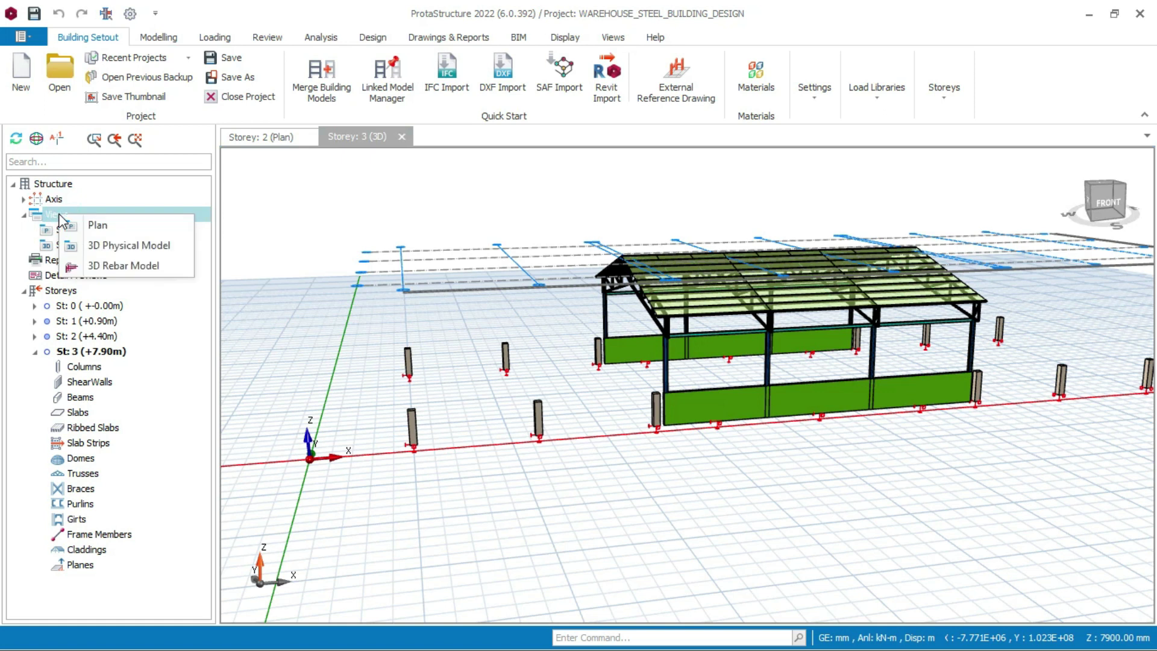
{"action": "left_click", "coordinate": [91, 226]}
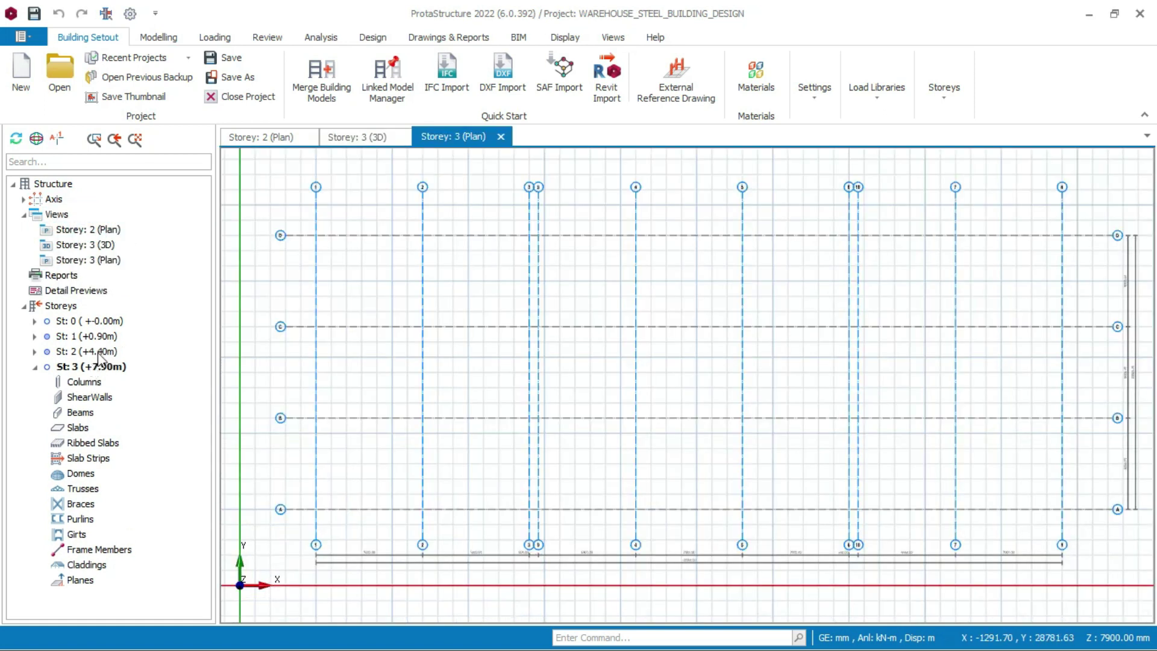
{"action": "scroll", "coordinate": [476, 277], "scroll_direction": "down", "scroll_amount": 1}
{"action": "scroll", "coordinate": [444, 305], "scroll_direction": "up", "scroll_amount": 2}
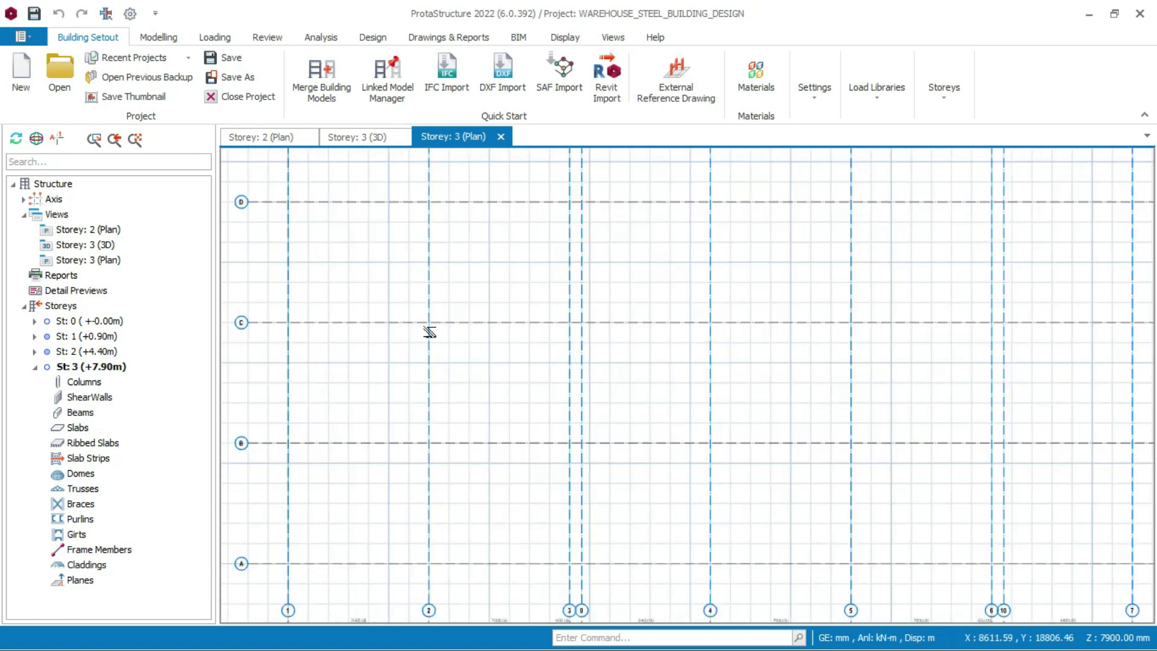
{"action": "scroll", "coordinate": [467, 282], "scroll_direction": "down", "scroll_amount": 3}
Examine the storey 3 grid above the base columns in the 3D view and return to the storey 3 plan
{"action": "left_click", "coordinate": [159, 37]}
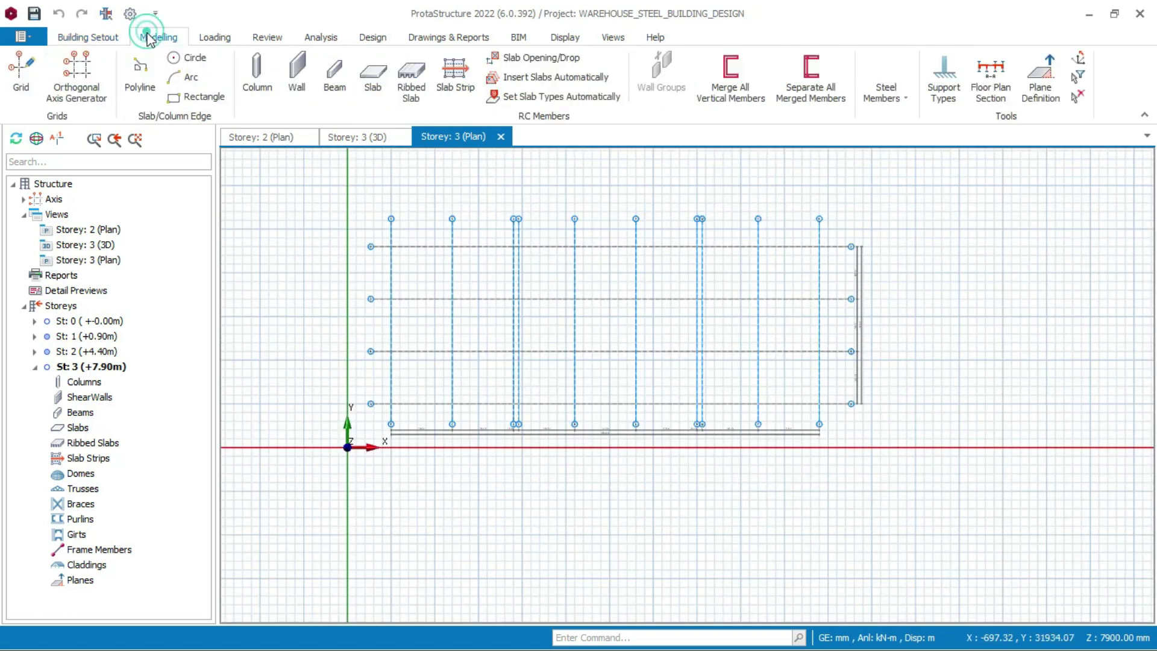
{"action": "left_click", "coordinate": [900, 99]}
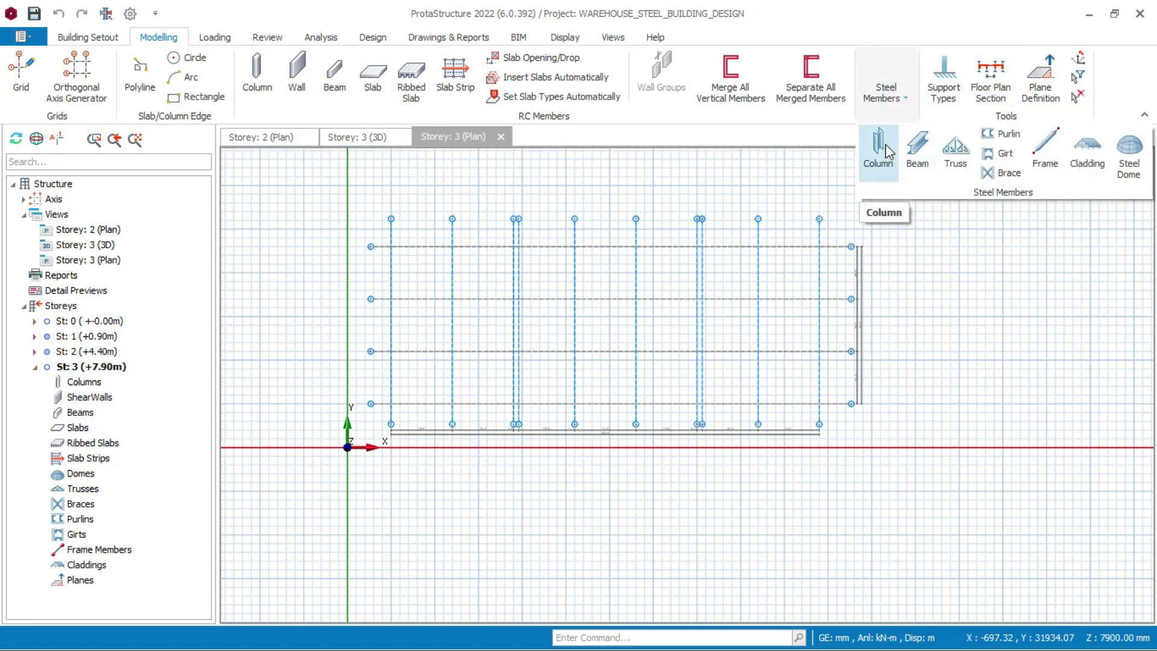
{"action": "left_click", "coordinate": [367, 137]}
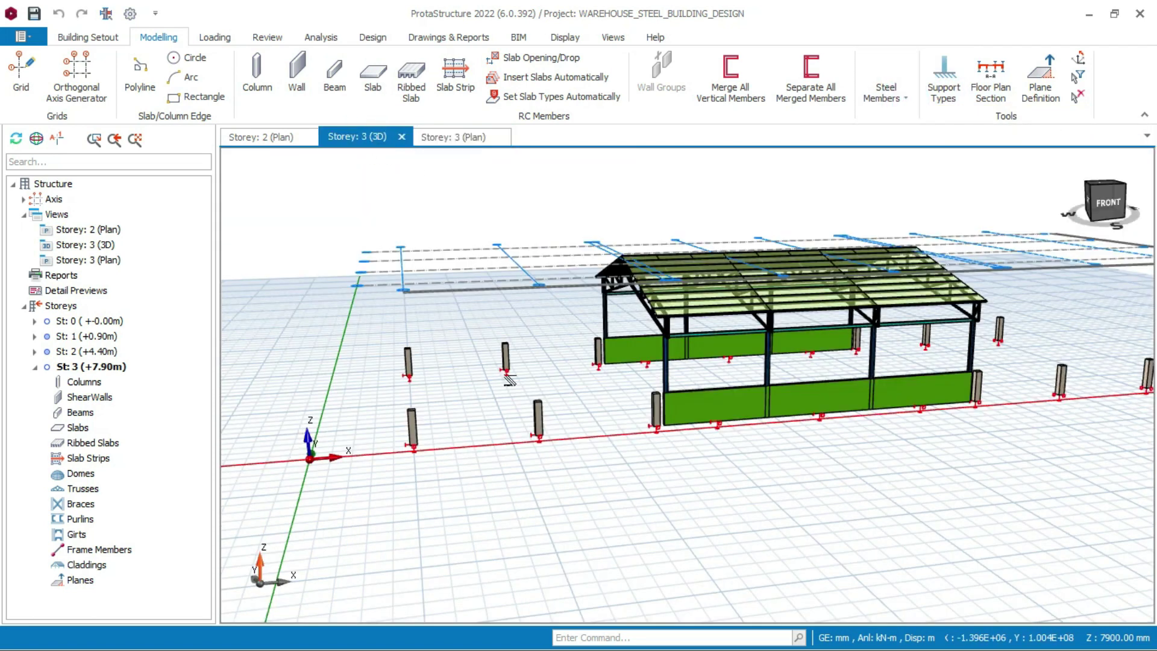
{"action": "middle_click_drag", "start_coordinate": [562, 401], "coordinate": [506, 335]}
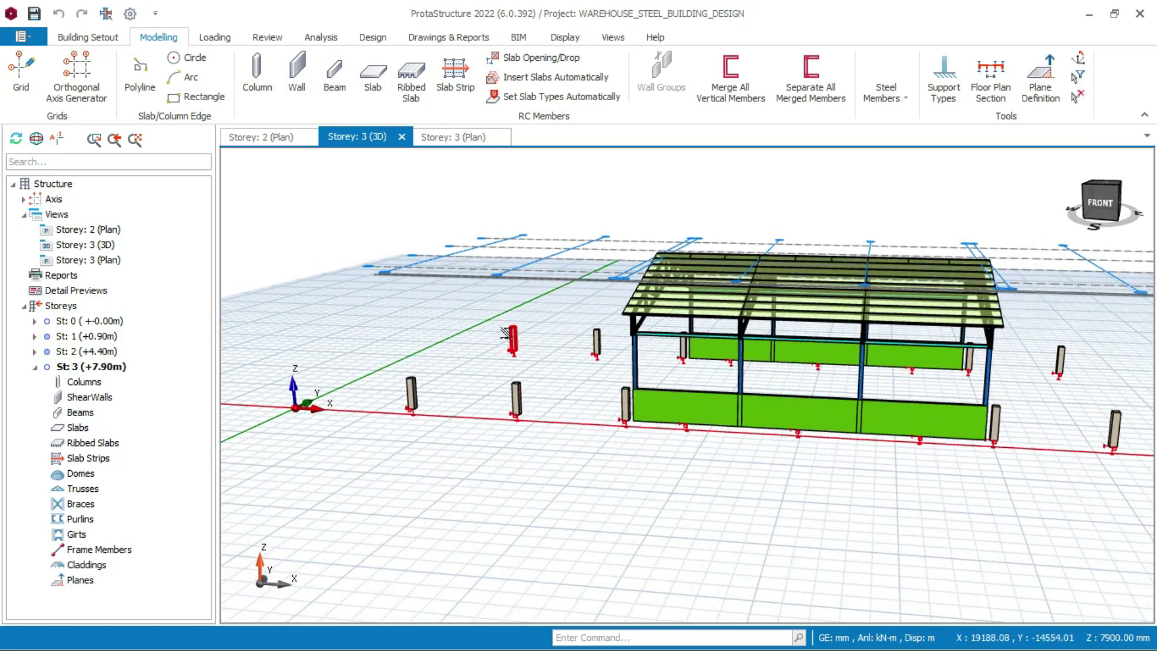
{"action": "middle_click_drag", "start_coordinate": [611, 355], "coordinate": [543, 384]}
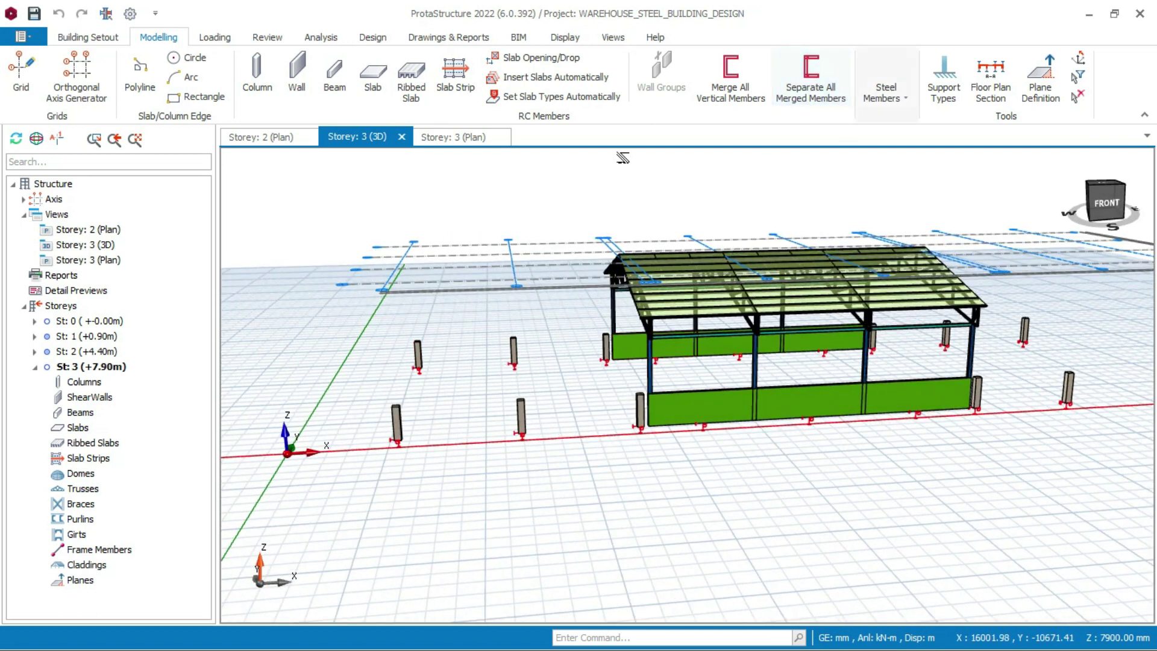
{"action": "left_click", "coordinate": [449, 141]}
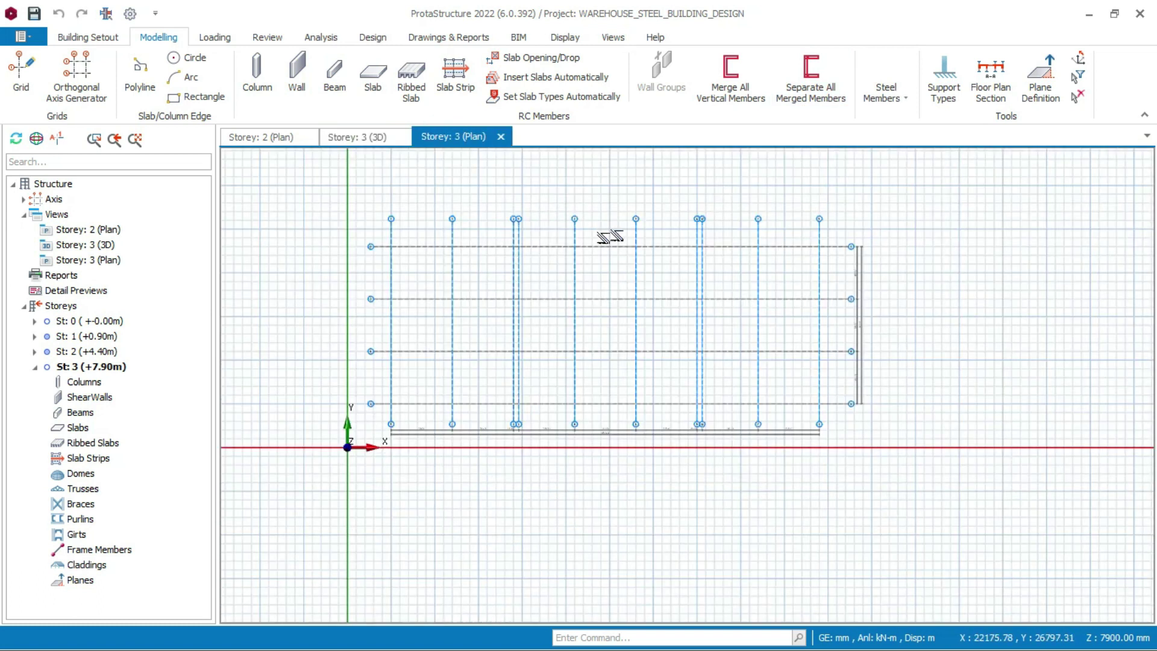
Insert a steel column with the Euro HE220B section at the intersection of axes A and 1 on storey 3
{"action": "left_click", "coordinate": [911, 94]}
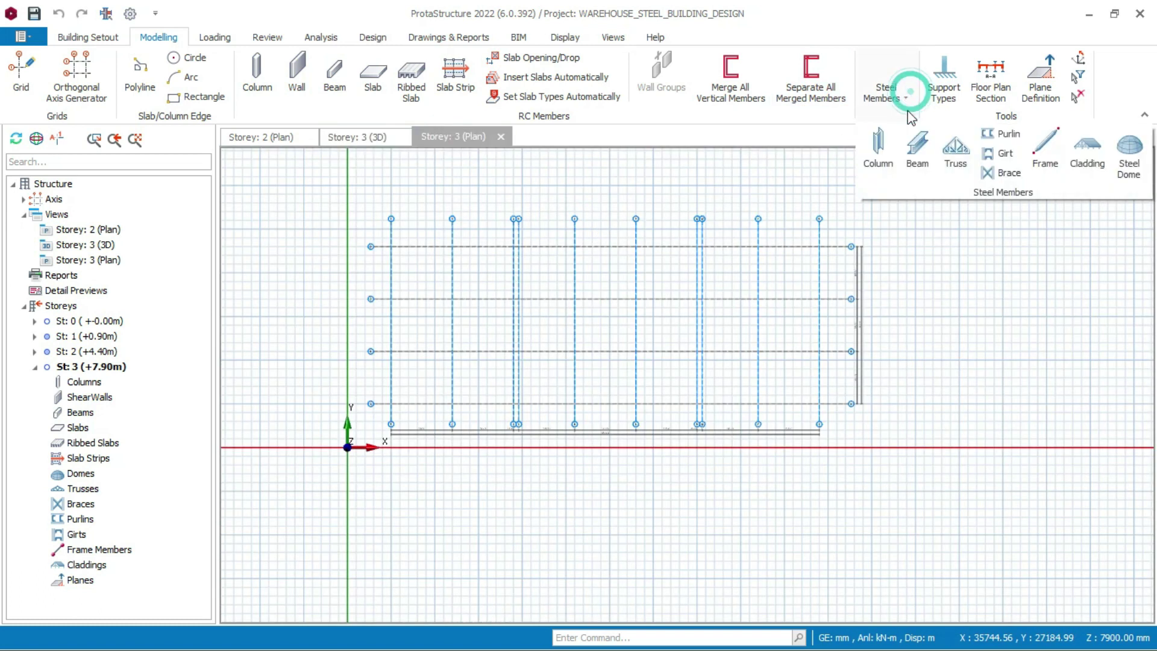
{"action": "left_click", "coordinate": [880, 160]}
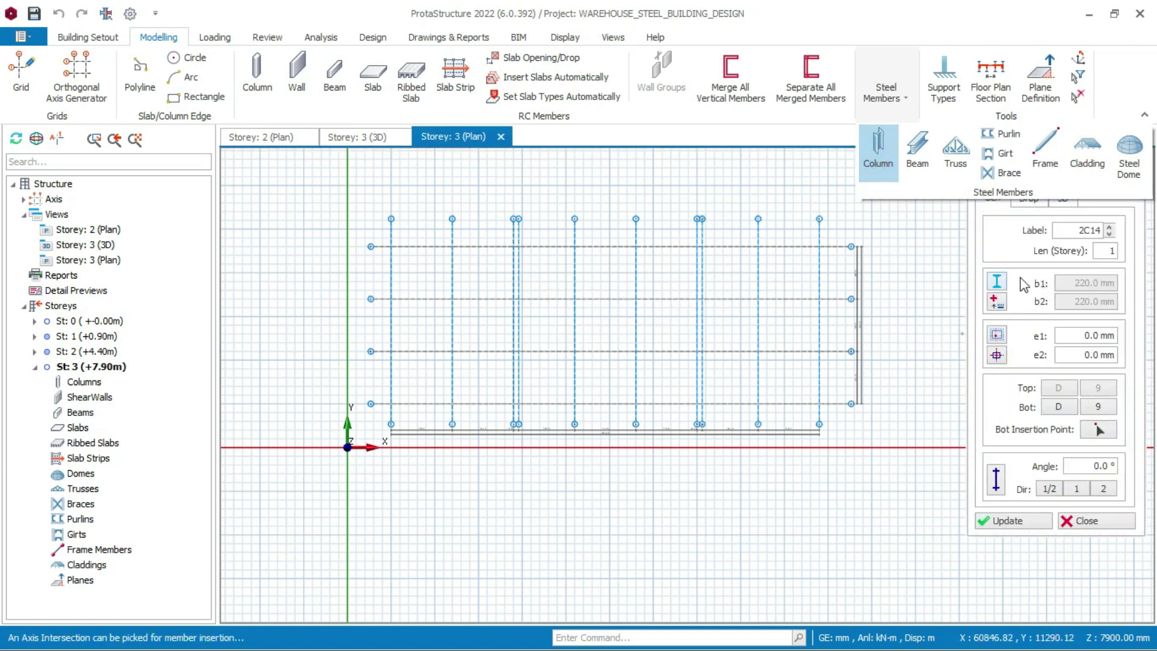
{"action": "left_click", "coordinate": [998, 282]}
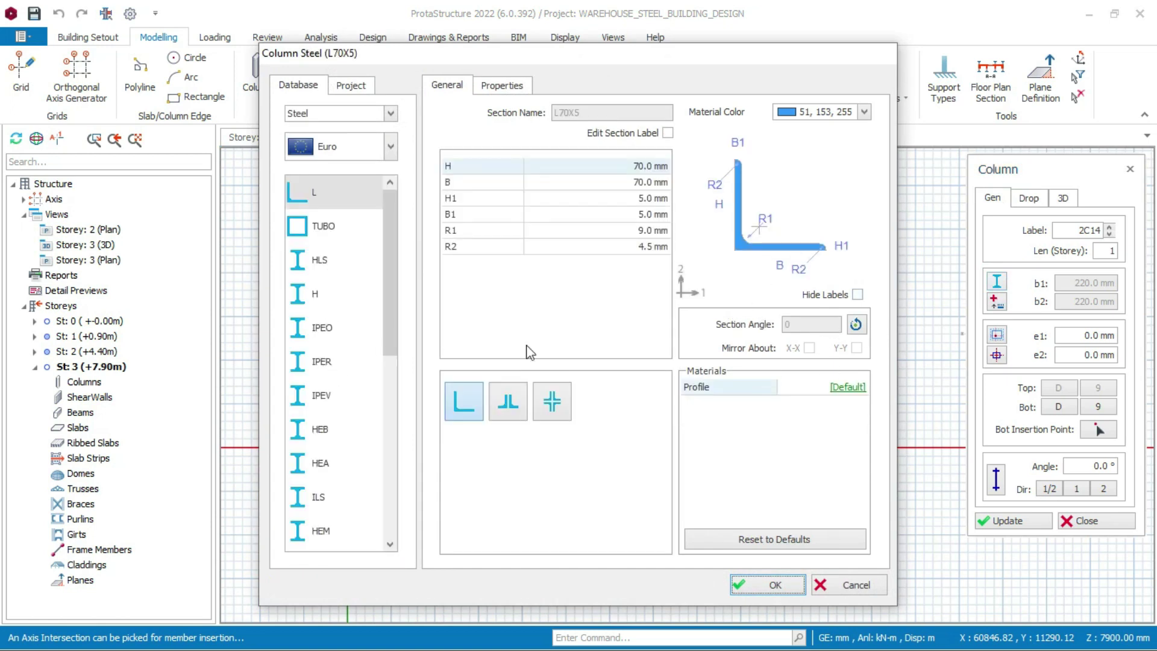
{"action": "left_click", "coordinate": [326, 428]}
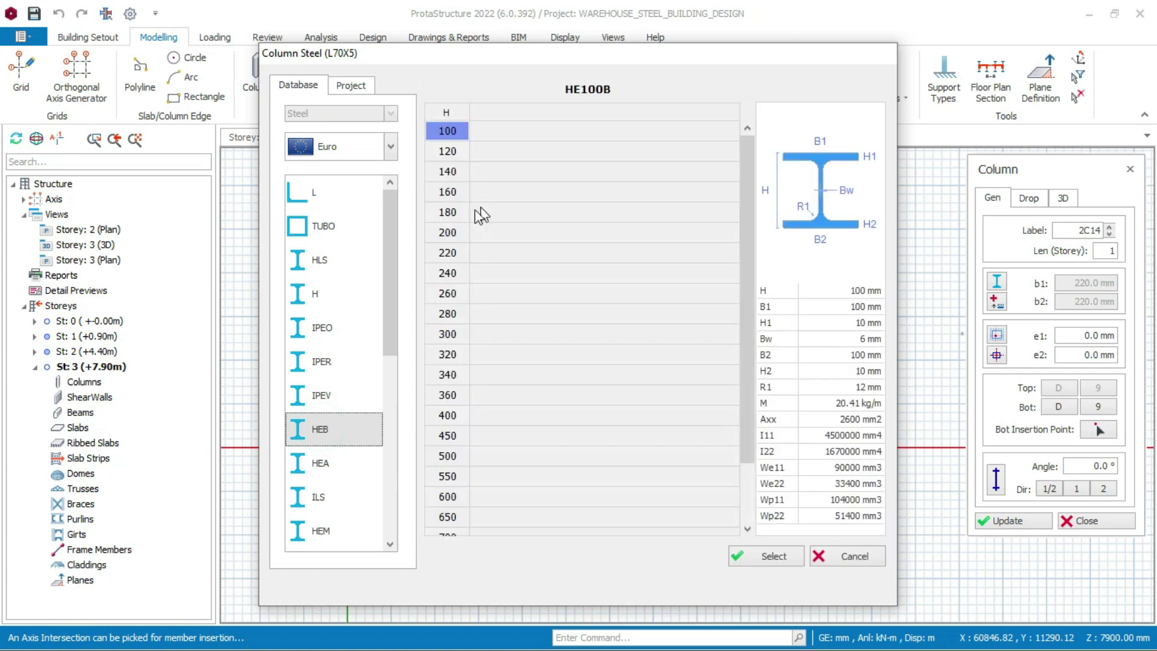
{"action": "left_click", "coordinate": [447, 252]}
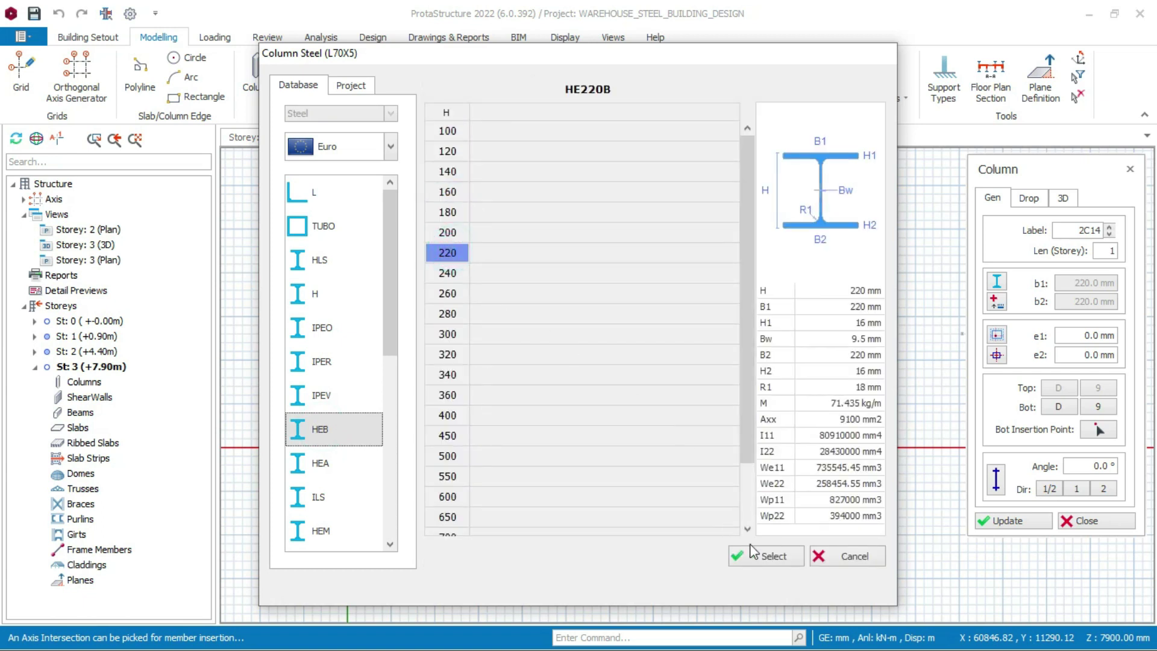
{"action": "left_click", "coordinate": [774, 556]}
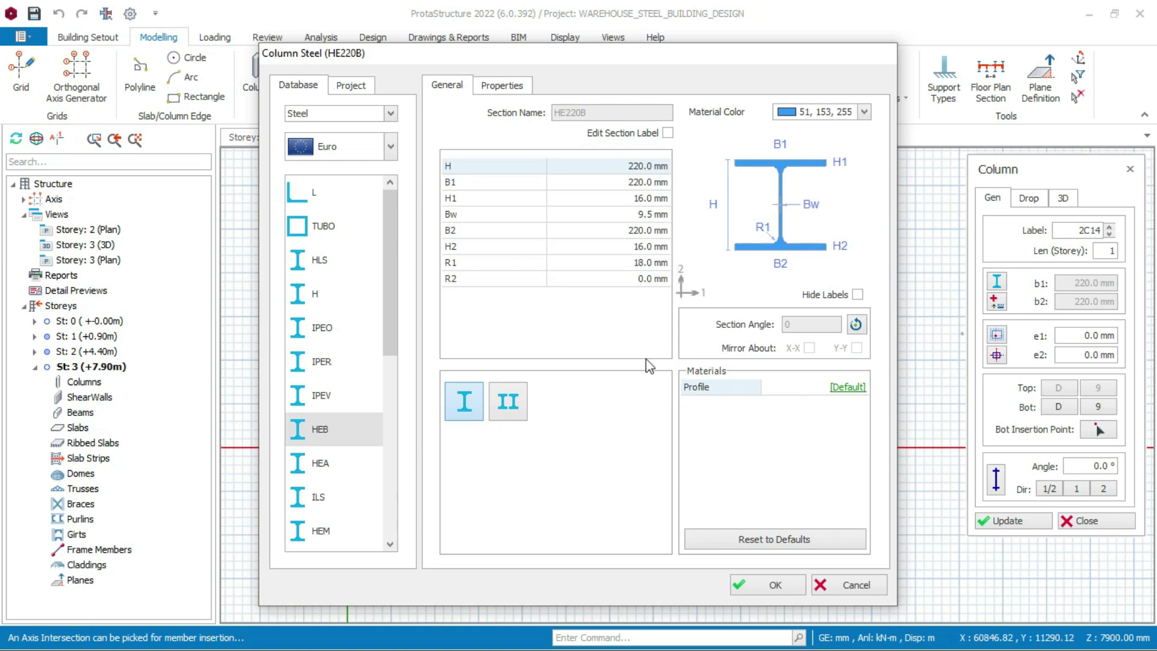
{"action": "left_click", "coordinate": [777, 584]}
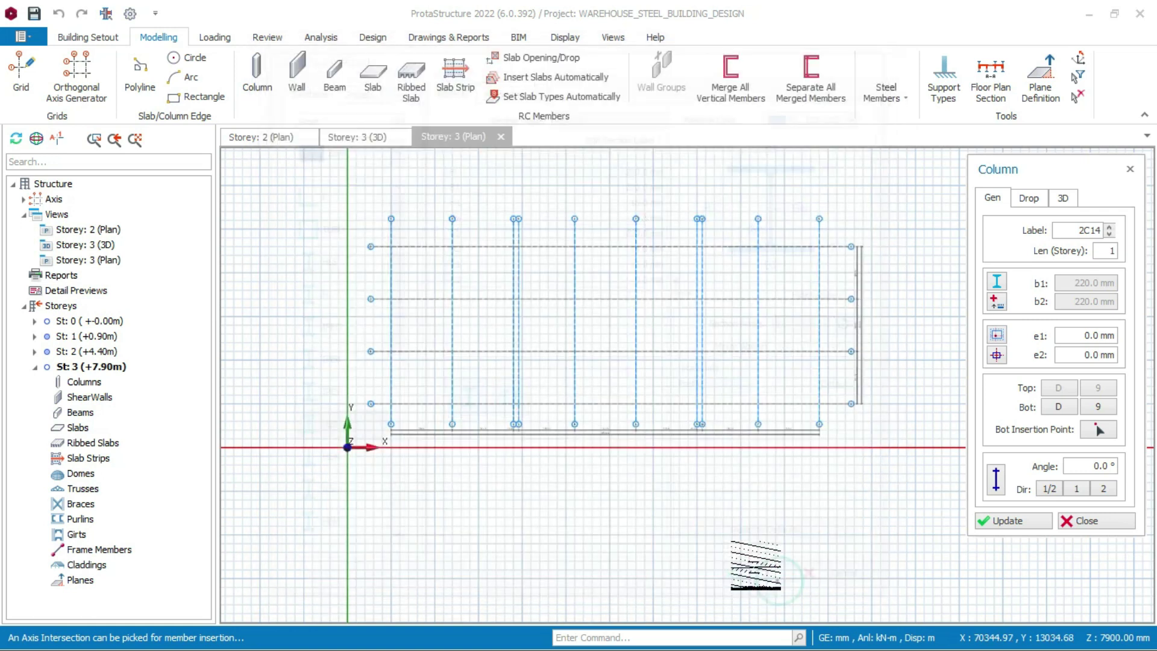
{"action": "scroll", "coordinate": [440, 338], "scroll_direction": "up", "scroll_amount": 2}
{"action": "scroll", "coordinate": [355, 429], "scroll_direction": "up", "scroll_amount": 2}
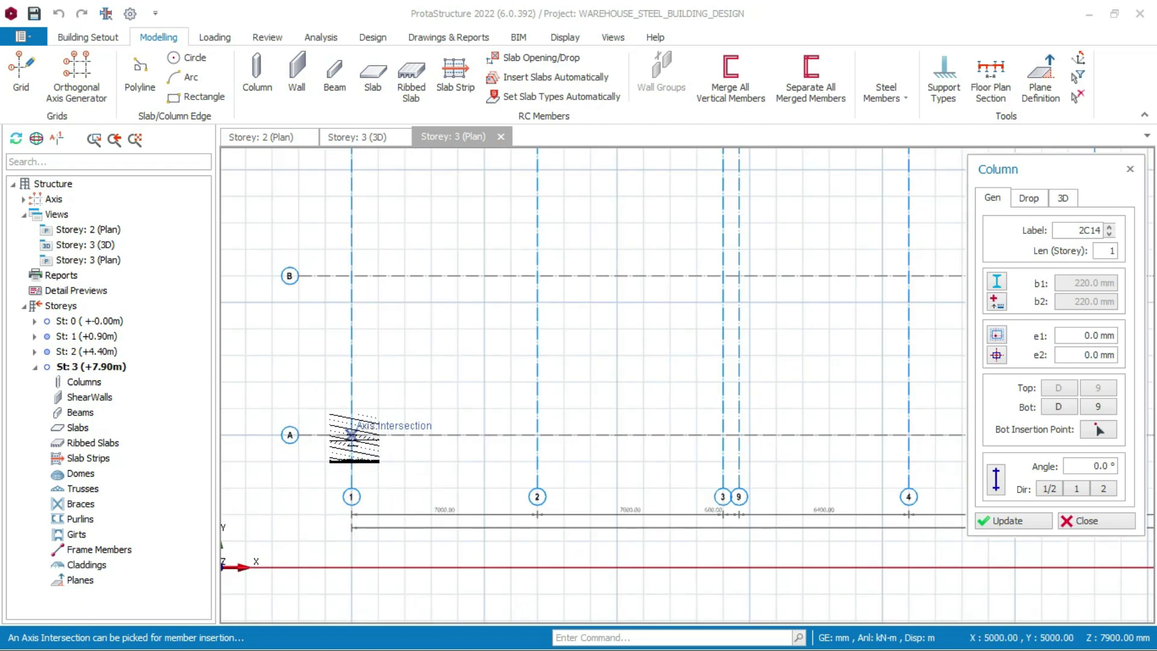
{"action": "left_click", "coordinate": [351, 433]}
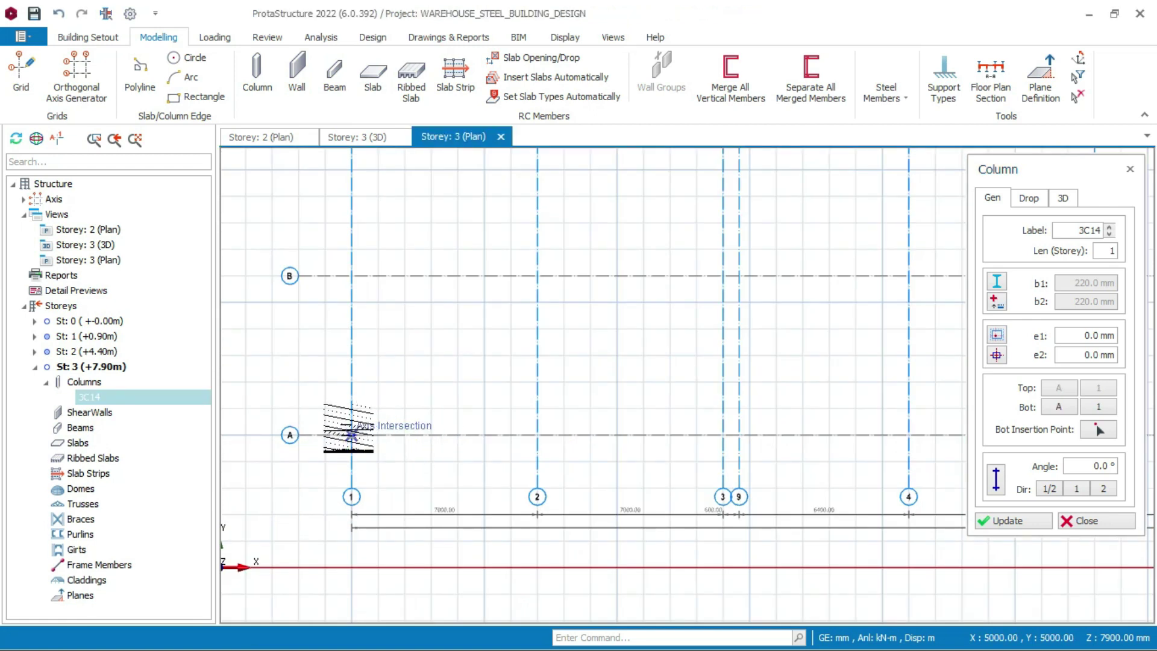
Examine in 3D how the new steel column at A/1 sits relative to the concrete base column below it
{"action": "left_click", "coordinate": [372, 137]}
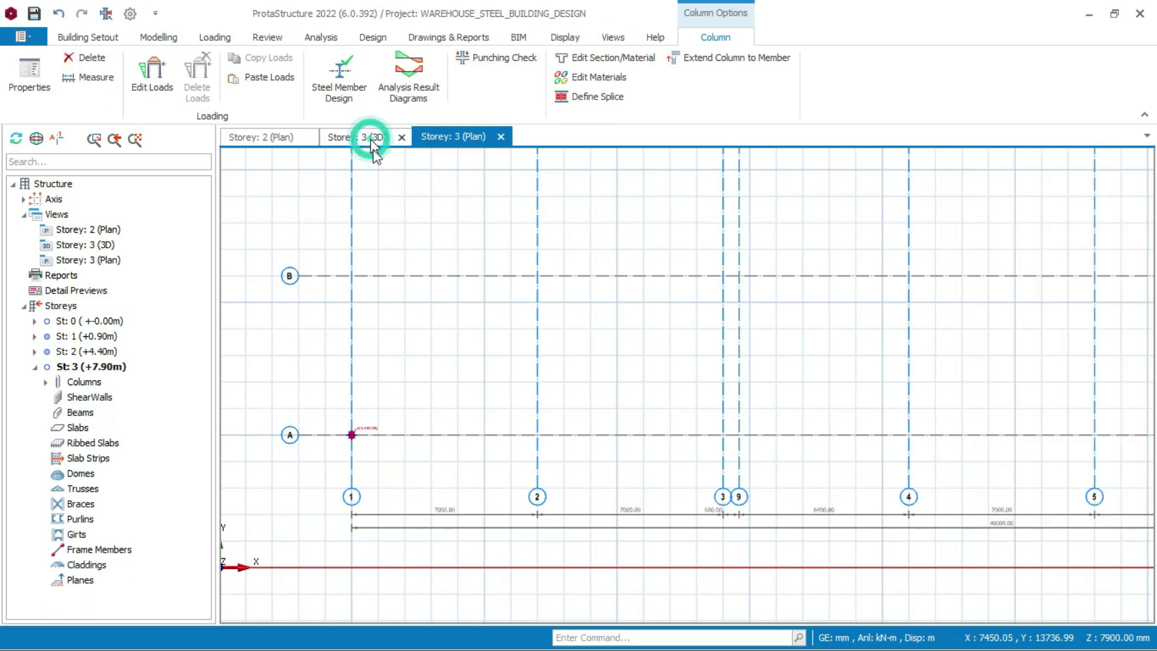
{"action": "scroll", "coordinate": [420, 306], "scroll_direction": "up", "scroll_amount": 3}
{"action": "mouse_move", "coordinate": [447, 320]}
{"action": "middle_mouse_down"}
{"action": "mouse_move", "coordinate": [460, 321]}
{"action": "mouse_move", "coordinate": [436, 316]}
{"action": "mouse_move", "coordinate": [441, 284]}
{"action": "mouse_move", "coordinate": [485, 305]}
{"action": "middle_mouse_up"}
{"action": "scroll", "coordinate": [440, 283], "scroll_direction": "down", "scroll_amount": 3}
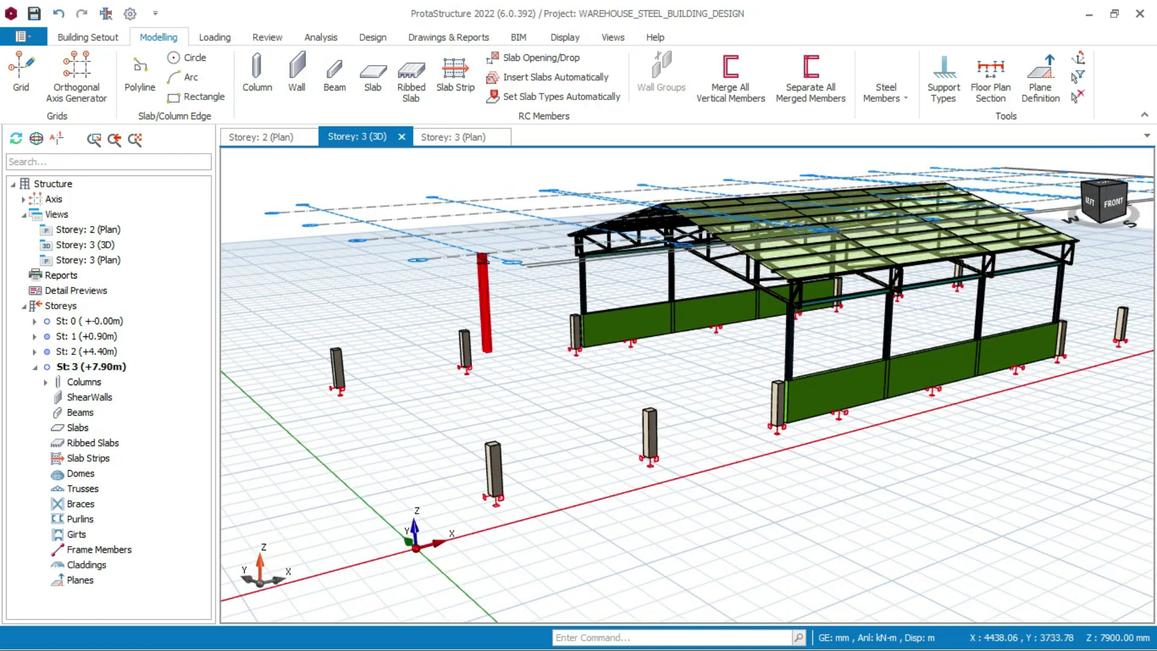
{"action": "scroll", "coordinate": [509, 445], "scroll_direction": "up", "scroll_amount": 2}
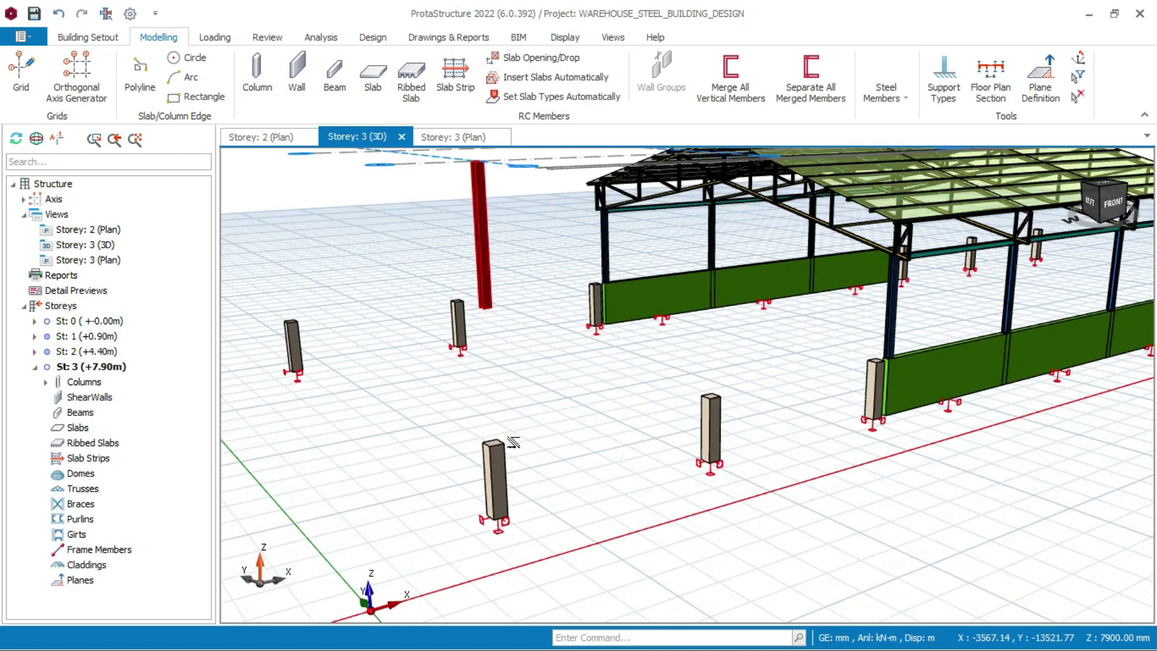
{"action": "scroll", "coordinate": [468, 447], "scroll_direction": "down", "scroll_amount": 3}
{"action": "scroll", "coordinate": [505, 373], "scroll_direction": "up", "scroll_amount": 2}
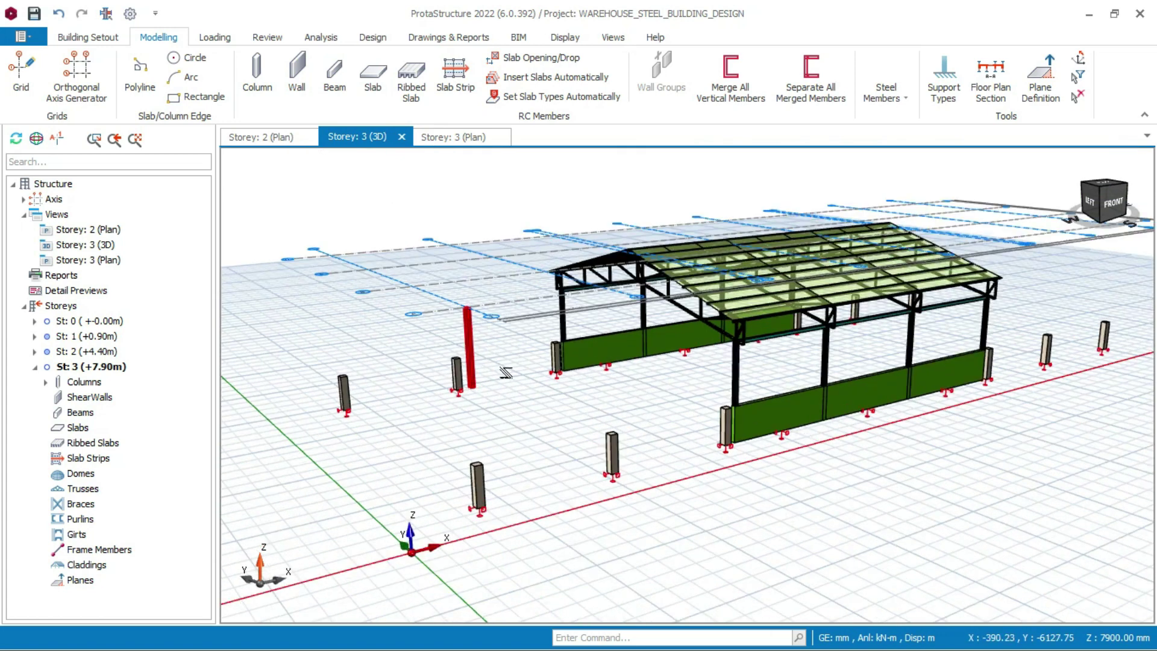
{"action": "middle_click_drag", "start_coordinate": [482, 409], "coordinate": [479, 374]}
Set the length of the steel column at A/1 to 3 storeys and check its end points in 3D
{"action": "right_click", "coordinate": [474, 330]}
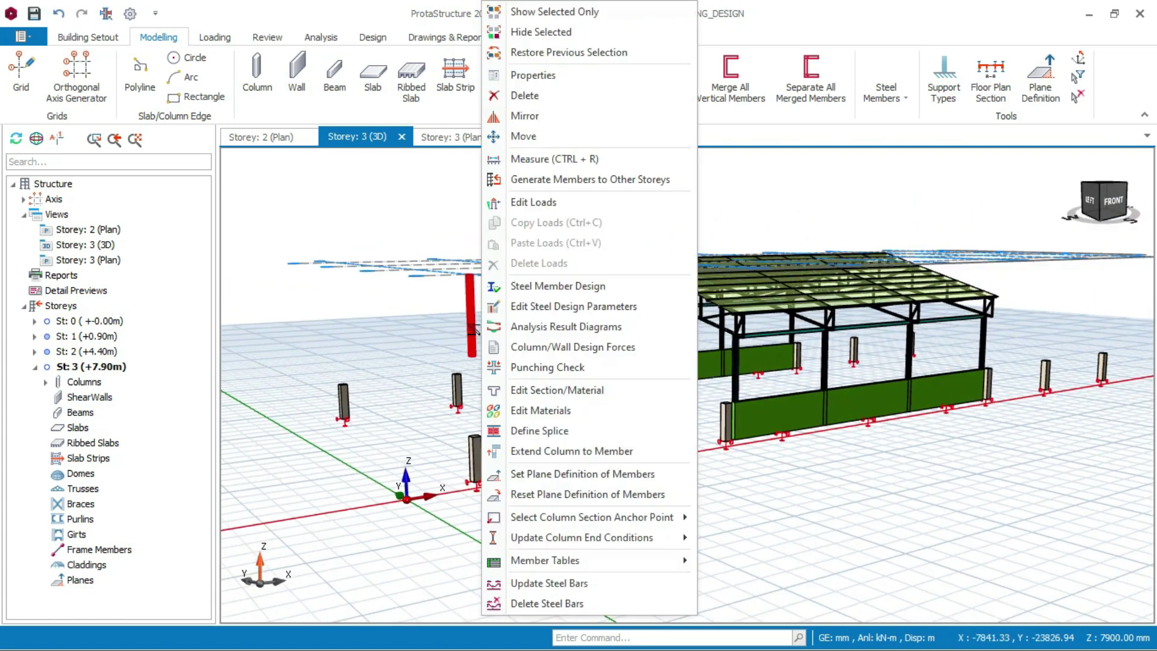
{"action": "left_click", "coordinate": [473, 330]}
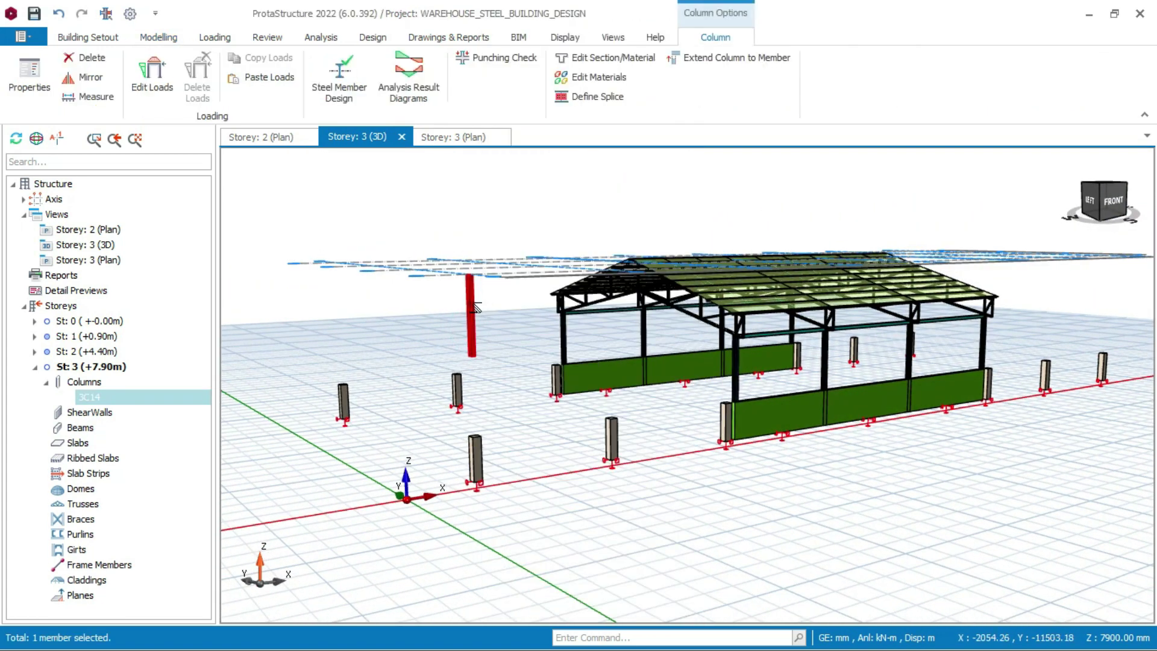
{"action": "right_click", "coordinate": [477, 314]}
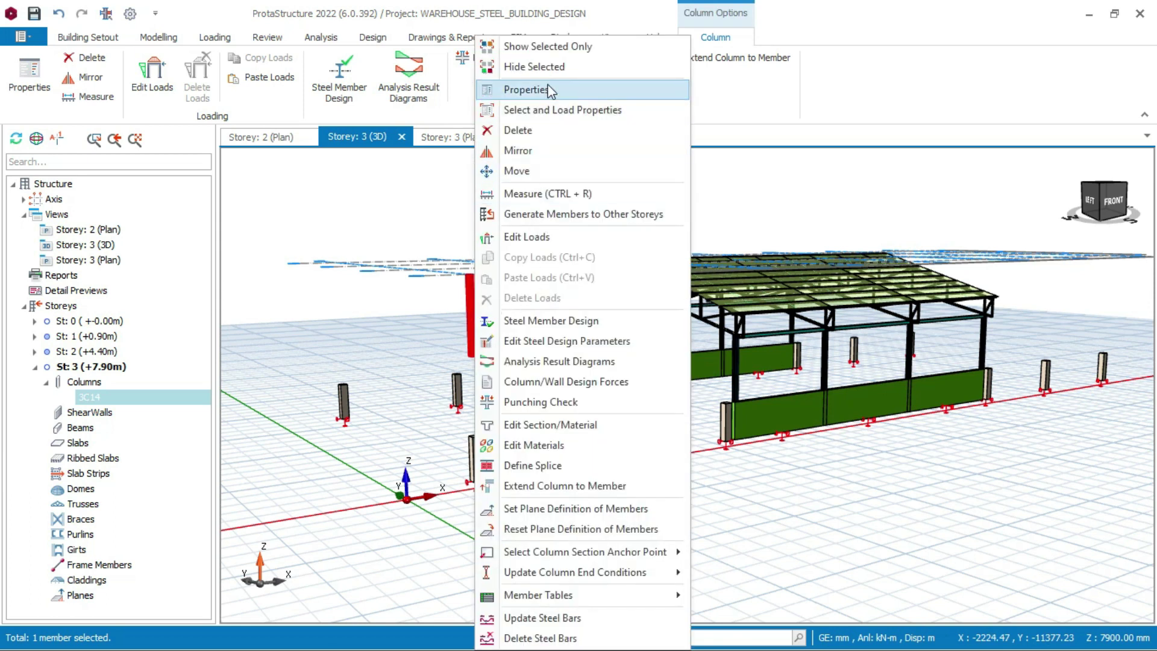
{"action": "left_click", "coordinate": [546, 91]}
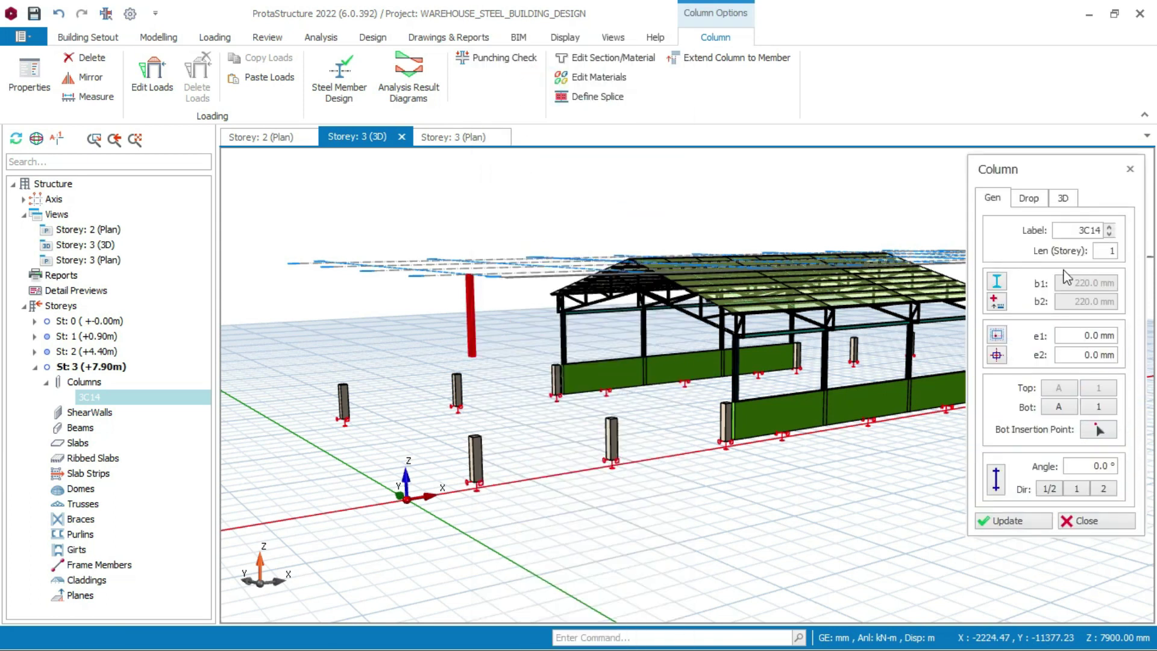
{"action": "double_click", "coordinate": [1107, 251]}
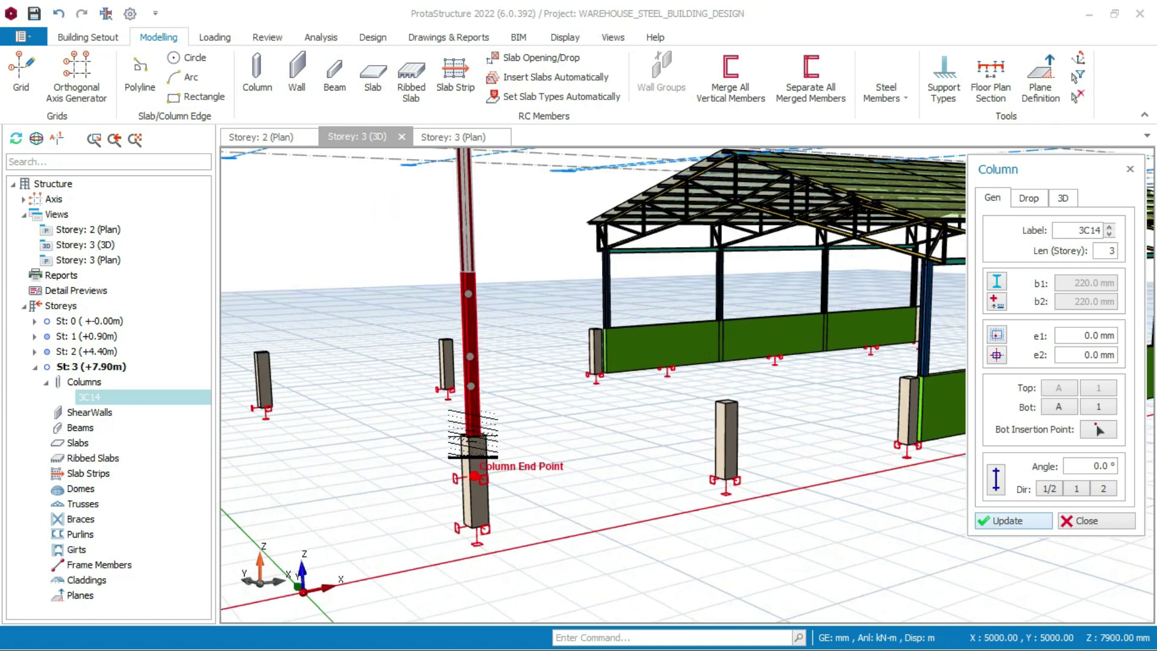
{"action": "scroll", "coordinate": [482, 397], "scroll_direction": "down", "scroll_amount": 4}
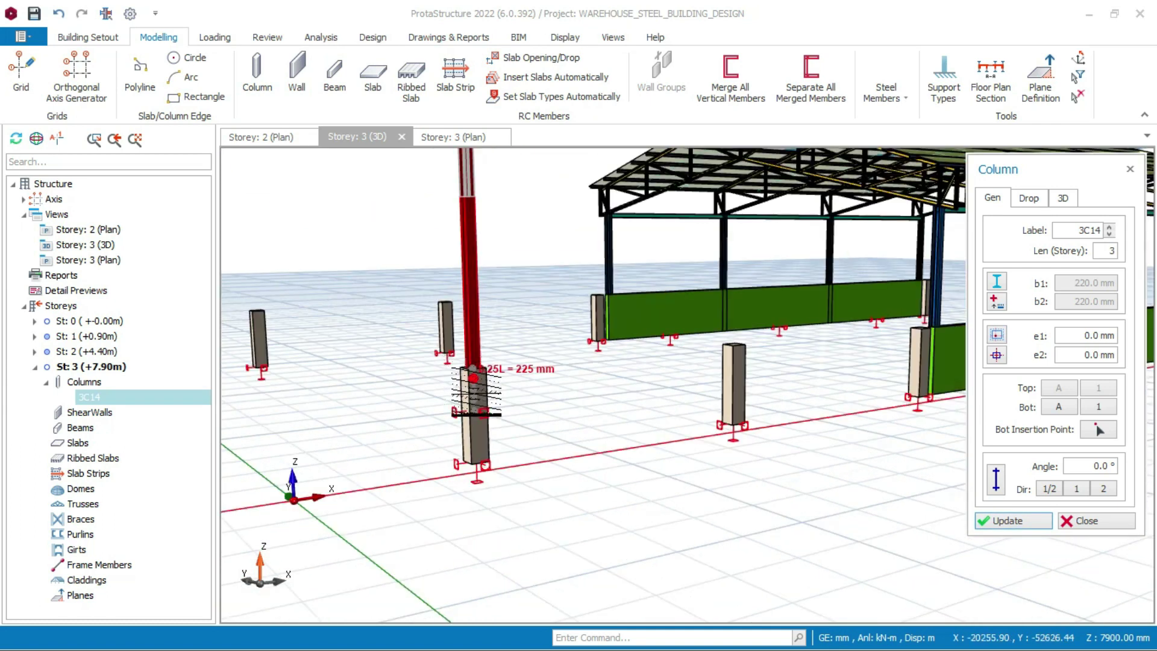
{"action": "scroll", "coordinate": [493, 307], "scroll_direction": "up", "scroll_amount": 2}
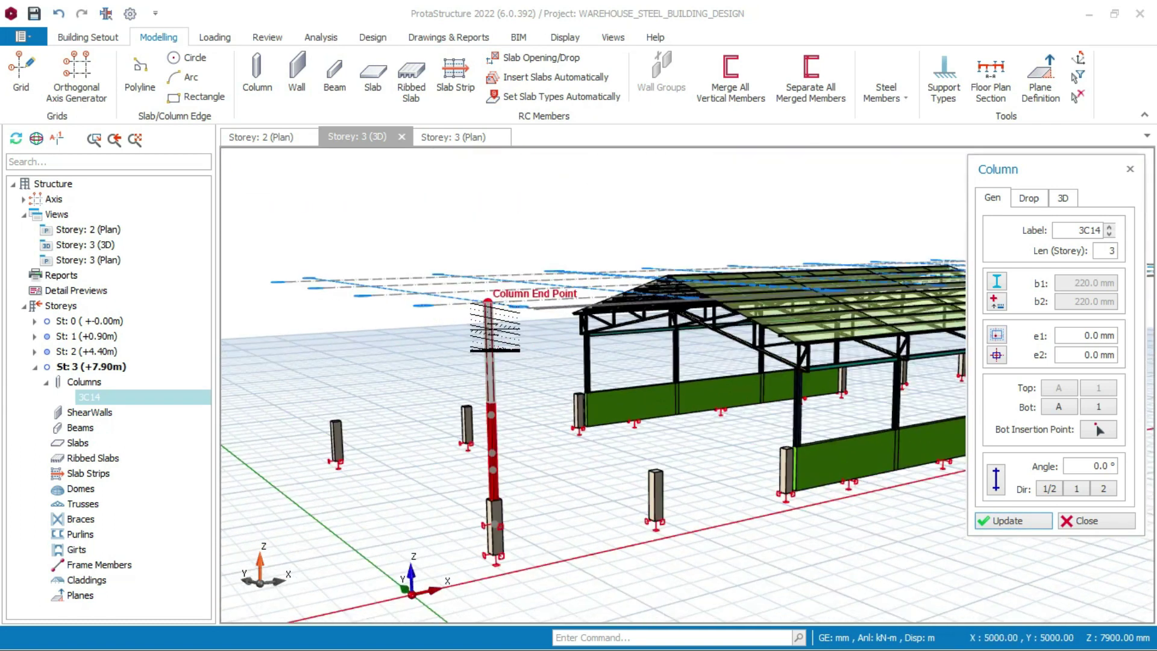
Close the properties of the steel column at A/1 and examine its full height above the concrete base in 3D
{"action": "left_click", "coordinate": [487, 301]}
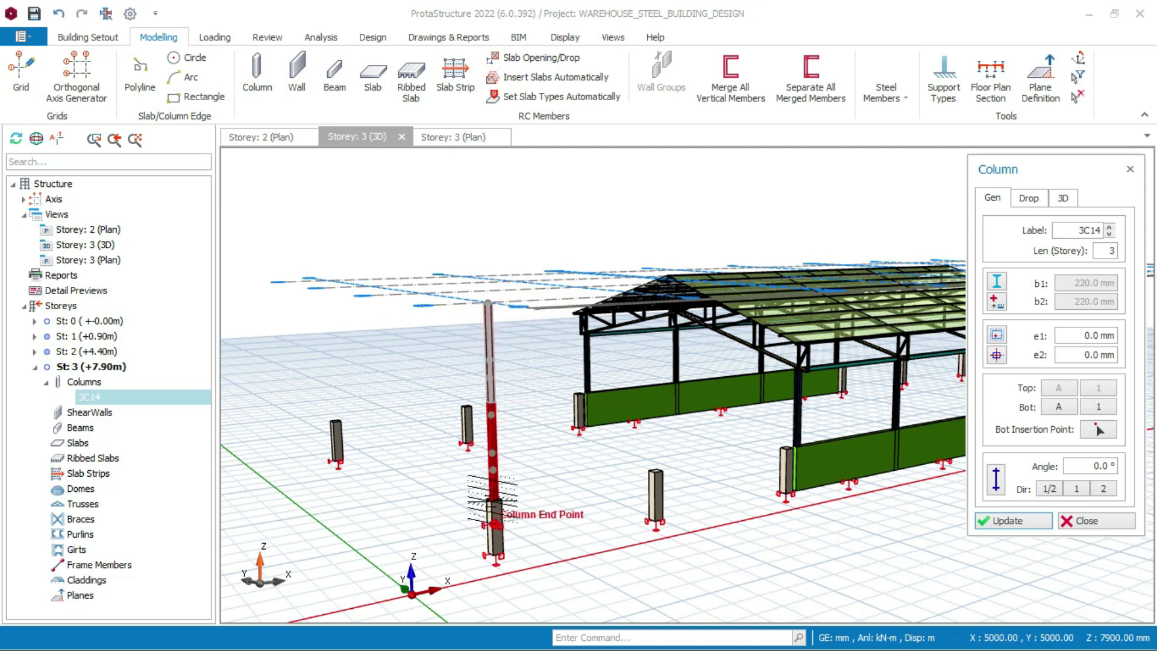
{"action": "left_click", "coordinate": [1075, 522]}
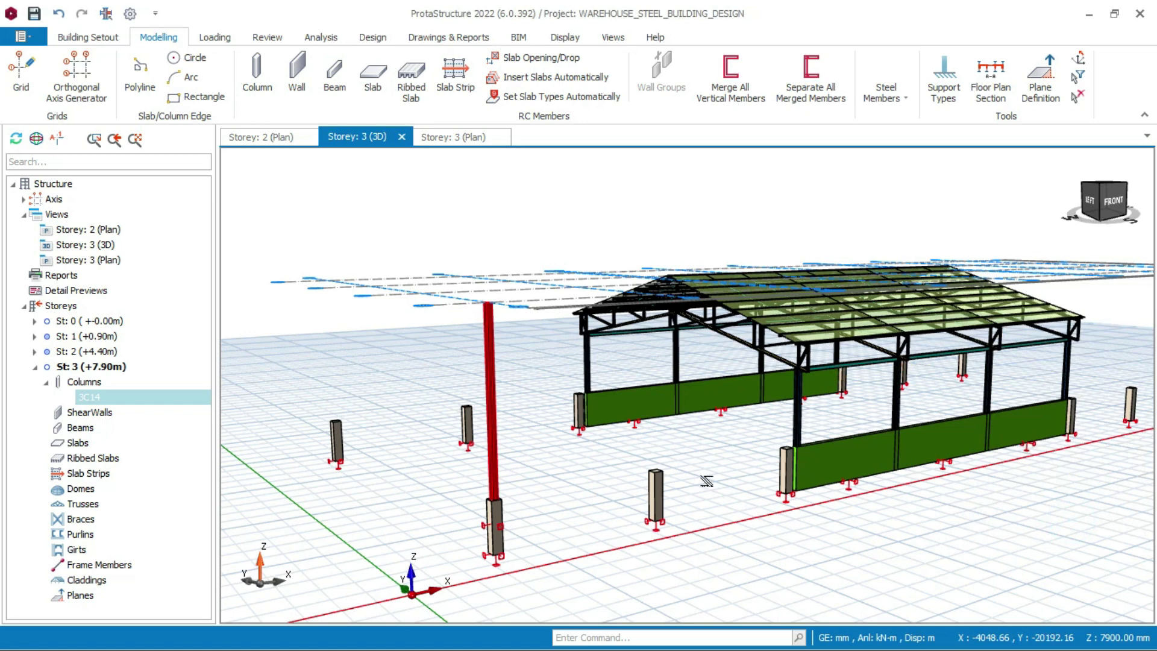
{"action": "scroll", "coordinate": [724, 461], "scroll_direction": "down", "scroll_amount": 3}
{"action": "mouse_move", "coordinate": [672, 504]}
{"action": "middle_mouse_down"}
{"action": "mouse_move", "coordinate": [659, 508]}
{"action": "mouse_move", "coordinate": [671, 494]}
{"action": "mouse_move", "coordinate": [679, 508]}
{"action": "mouse_move", "coordinate": [604, 485]}
{"action": "middle_mouse_up"}
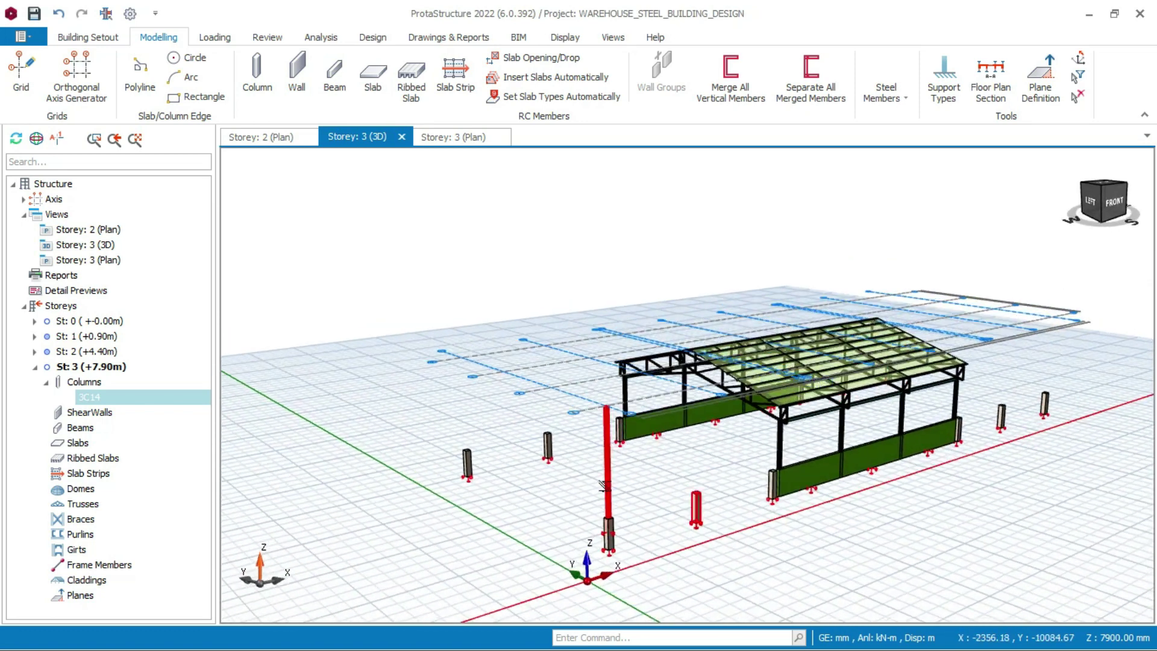
Insert 3-storey HE220B steel columns at A/2 and A/3 on the storey 3 plan, reusing the properties of the A/1 column
{"action": "left_click", "coordinate": [453, 137]}
{"action": "scroll", "coordinate": [356, 425], "scroll_direction": "up", "scroll_amount": 5}
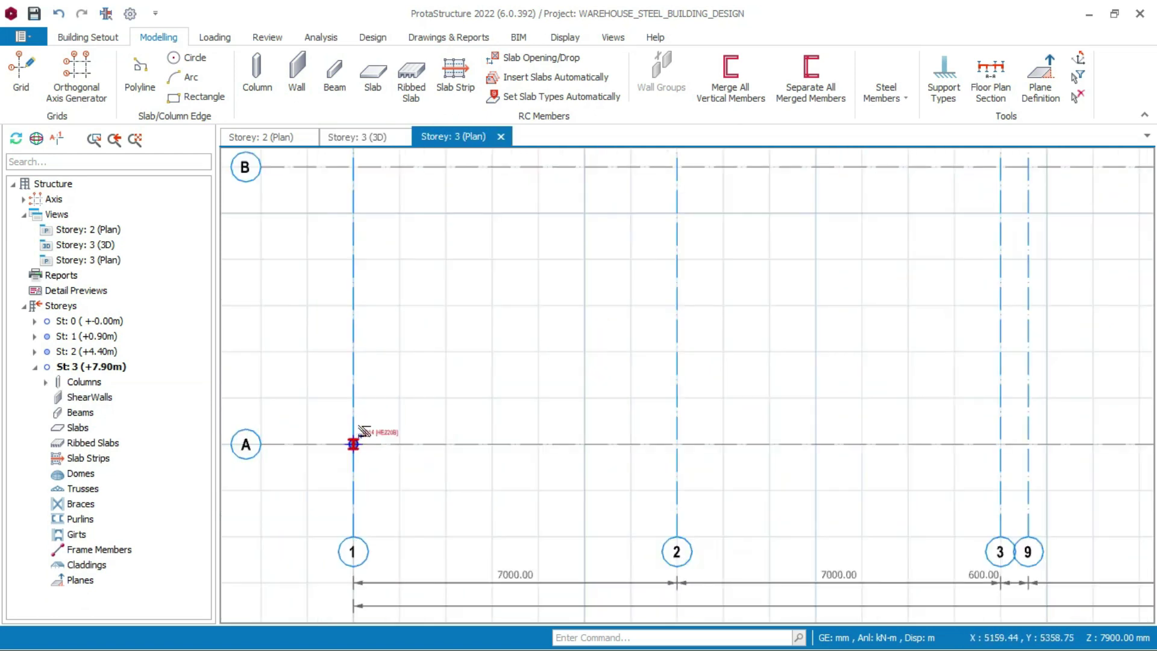
{"action": "left_click", "coordinate": [377, 422]}
{"action": "right_click", "coordinate": [391, 405]}
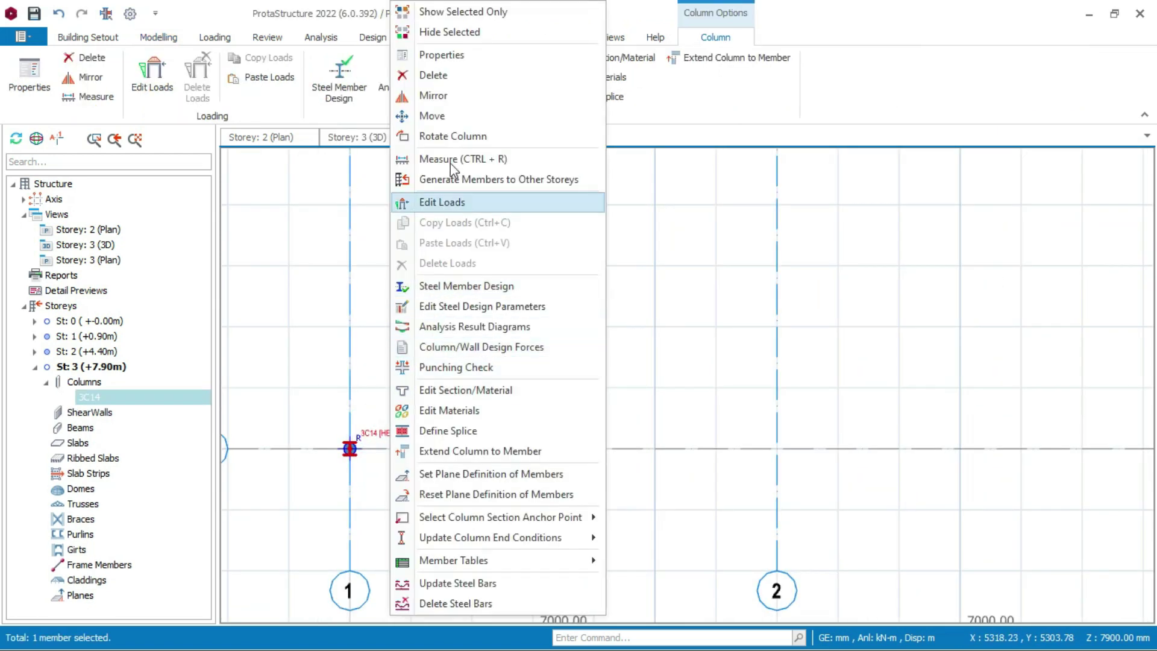
{"action": "left_click", "coordinate": [464, 54]}
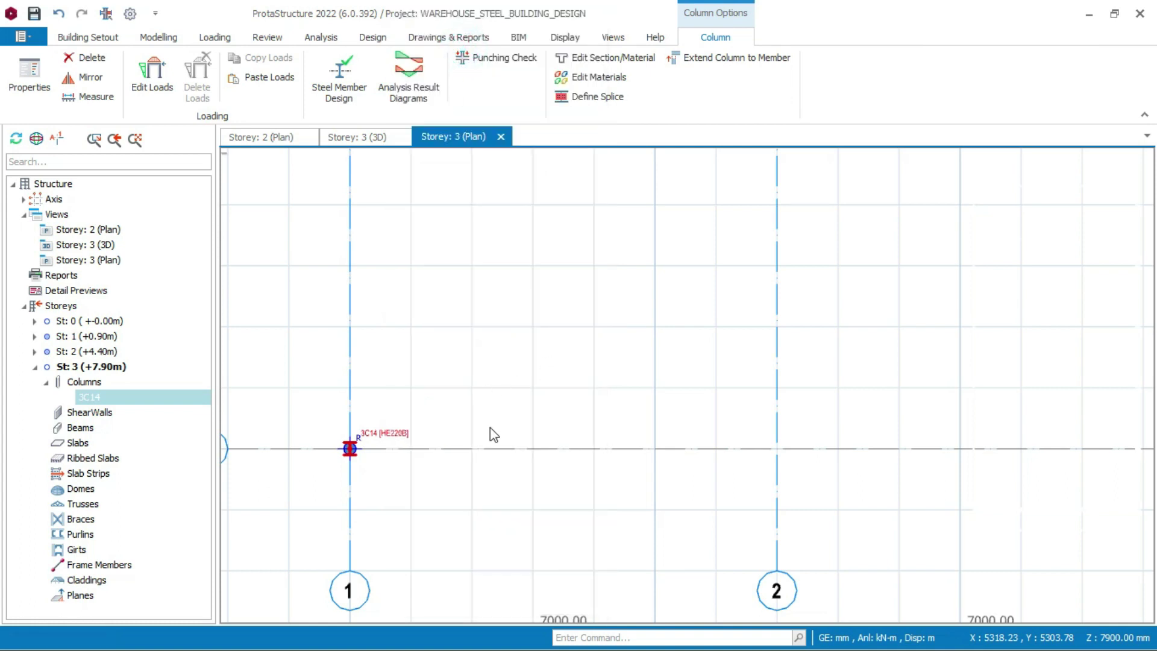
{"action": "scroll", "coordinate": [490, 428], "scroll_direction": "down", "scroll_amount": 5}
{"action": "scroll", "coordinate": [589, 455], "scroll_direction": "up", "scroll_amount": 3}
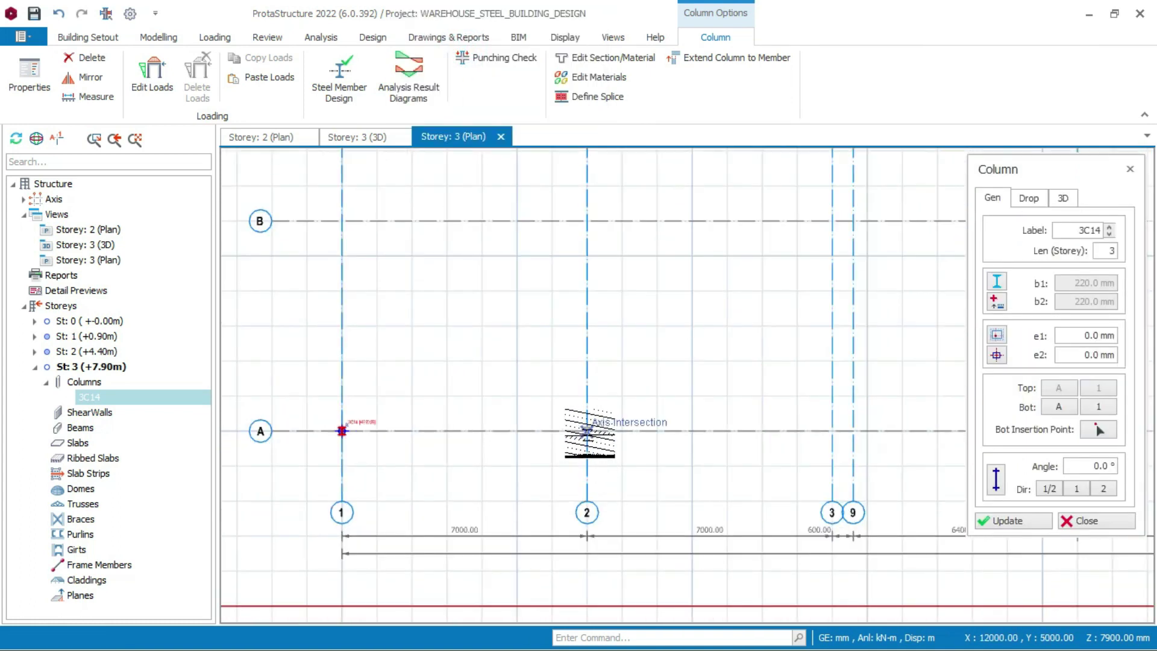
{"action": "left_click", "coordinate": [587, 431]}
{"action": "left_click", "coordinate": [588, 431]}
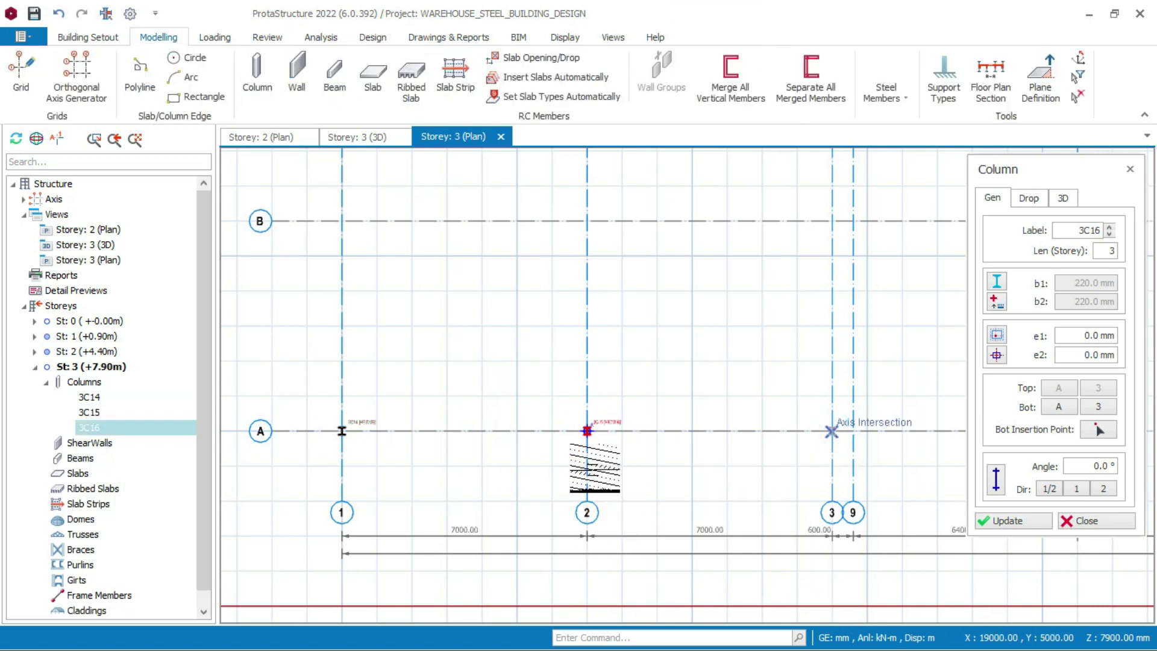
Insert matching 3-storey HE220B steel columns along axis D at its intersections with axes 1, 2 and 3
{"action": "scroll", "coordinate": [607, 422], "scroll_direction": "down", "scroll_amount": 4}
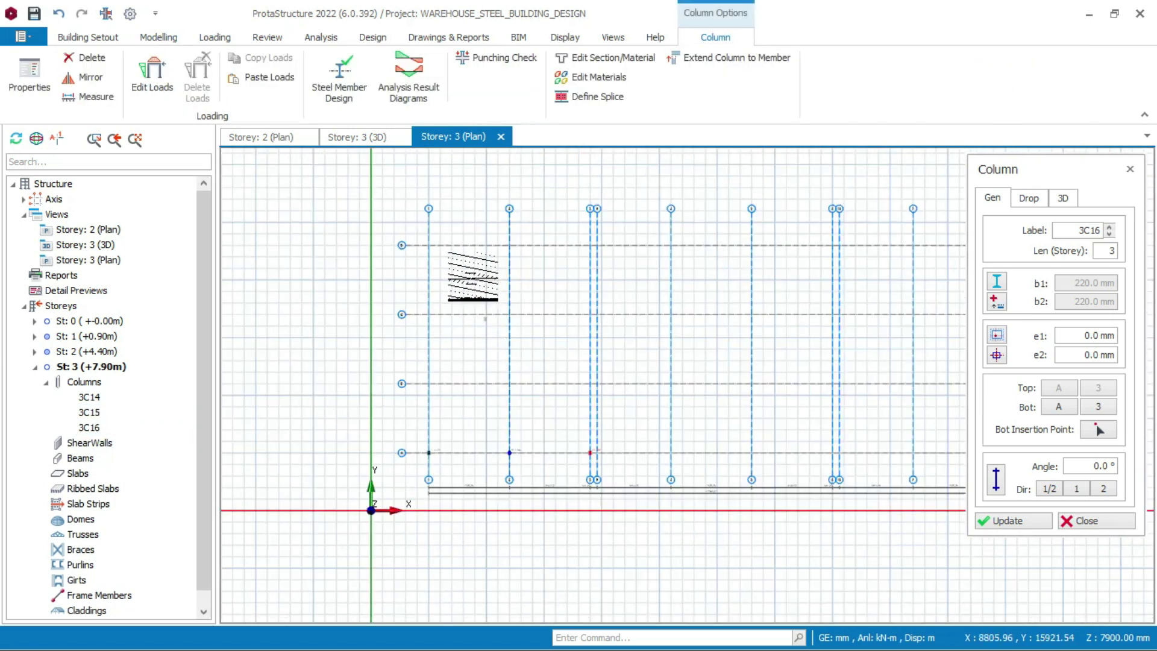
{"action": "left_click", "coordinate": [400, 232]}
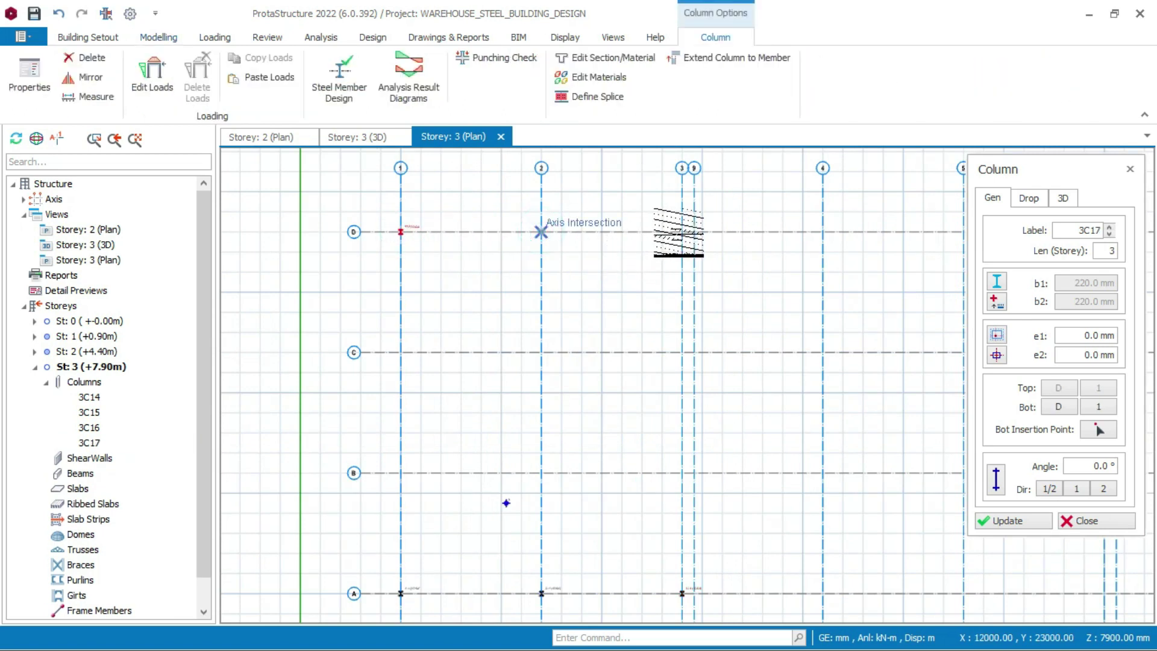
{"action": "left_click", "coordinate": [682, 232]}
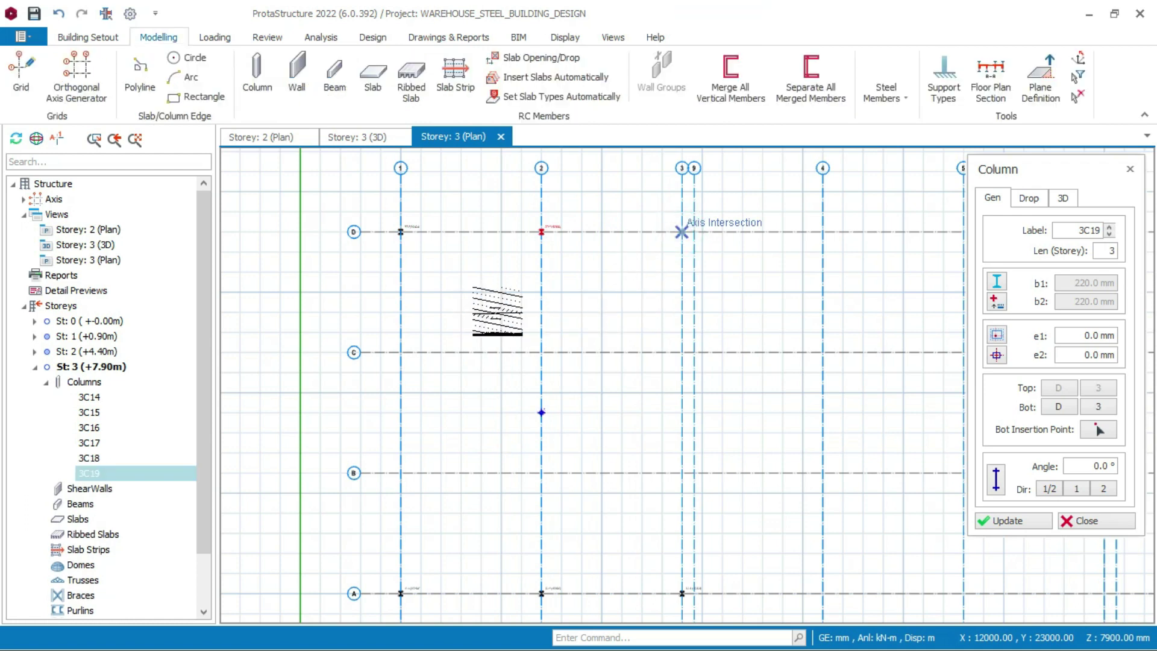
Examine the new steel columns along axes A and D above their concrete bases in the 3D view
{"action": "scroll", "coordinate": [531, 307], "scroll_direction": "down", "scroll_amount": 2}
{"action": "left_click", "coordinate": [374, 139]}
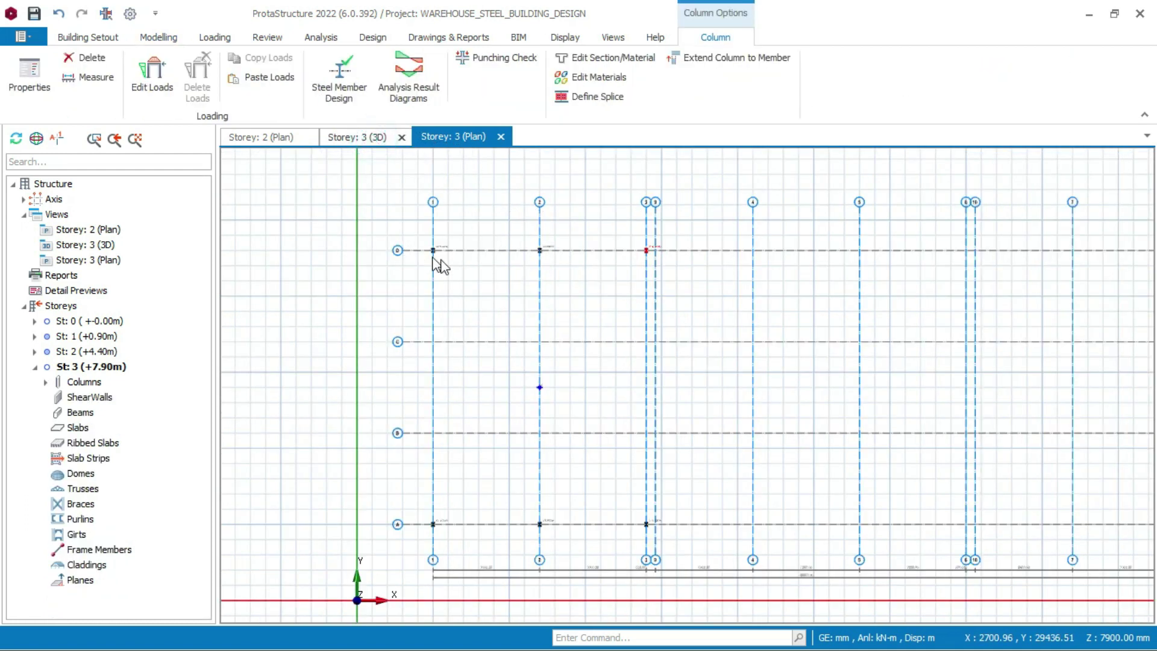
{"action": "middle_click_drag", "start_coordinate": [596, 396], "coordinate": [614, 428]}
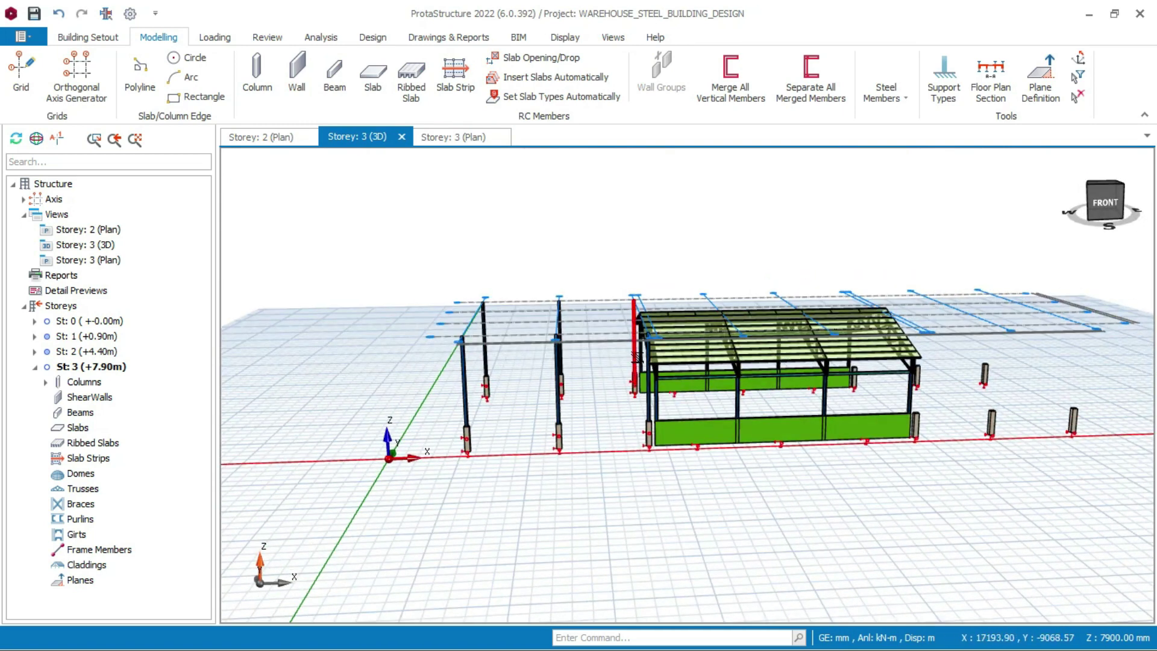
{"action": "middle_click_drag", "start_coordinate": [638, 356], "coordinate": [549, 368]}
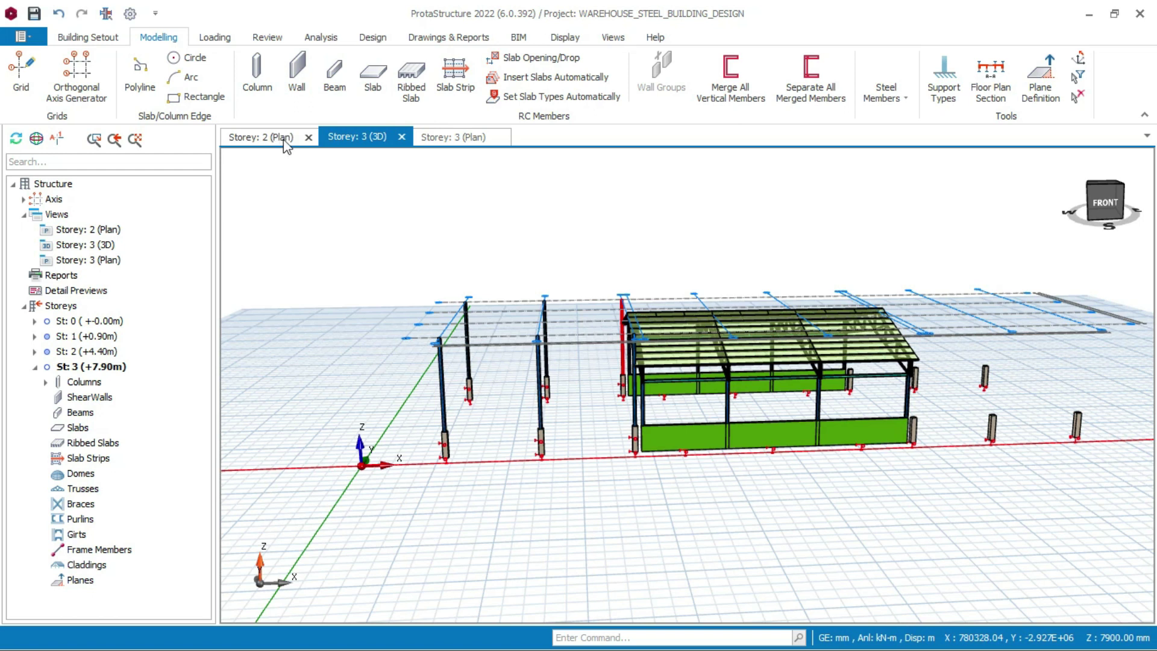
Insert 3-storey HE220B steel columns at D/8, D/7 and D/10 on the storey 3 plan, using the D/3 column's properties
{"action": "left_click", "coordinate": [443, 138]}
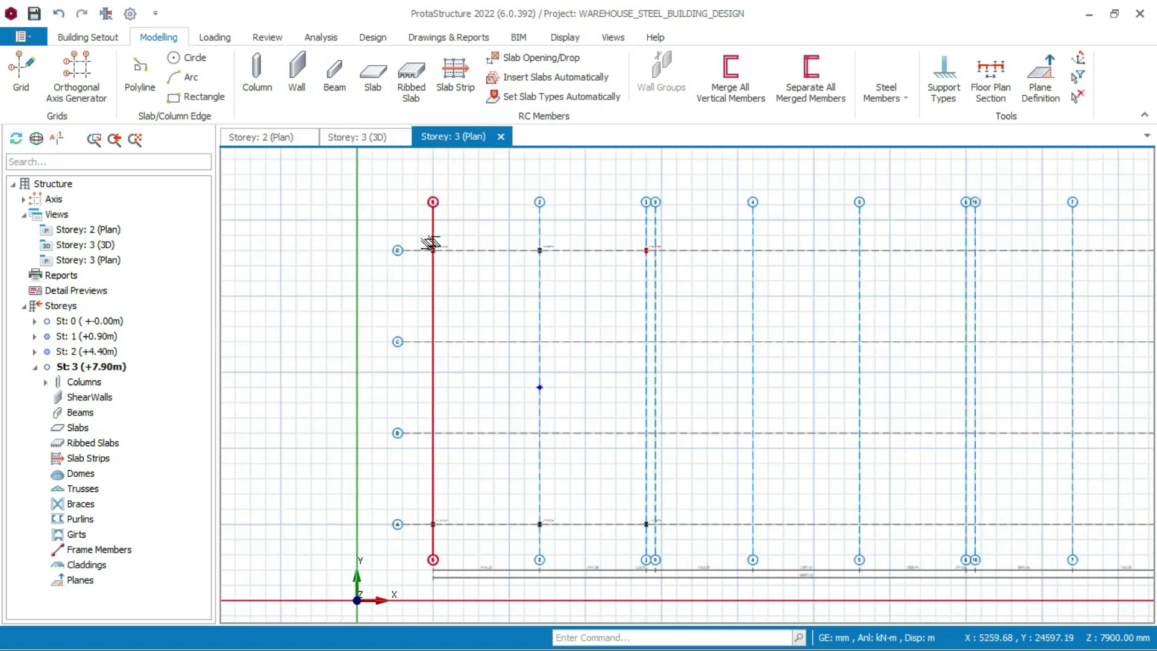
{"action": "scroll", "coordinate": [430, 243], "scroll_direction": "down", "scroll_amount": 3}
{"action": "scroll", "coordinate": [443, 268], "scroll_direction": "up", "scroll_amount": 3}
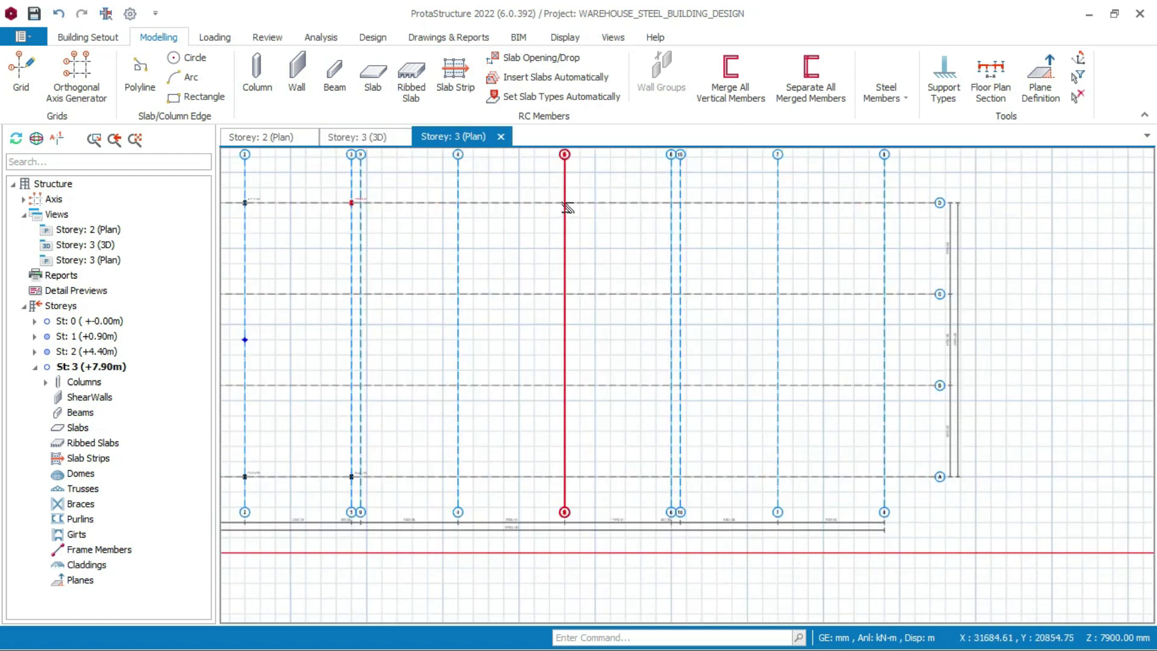
{"action": "right_click", "coordinate": [329, 222]}
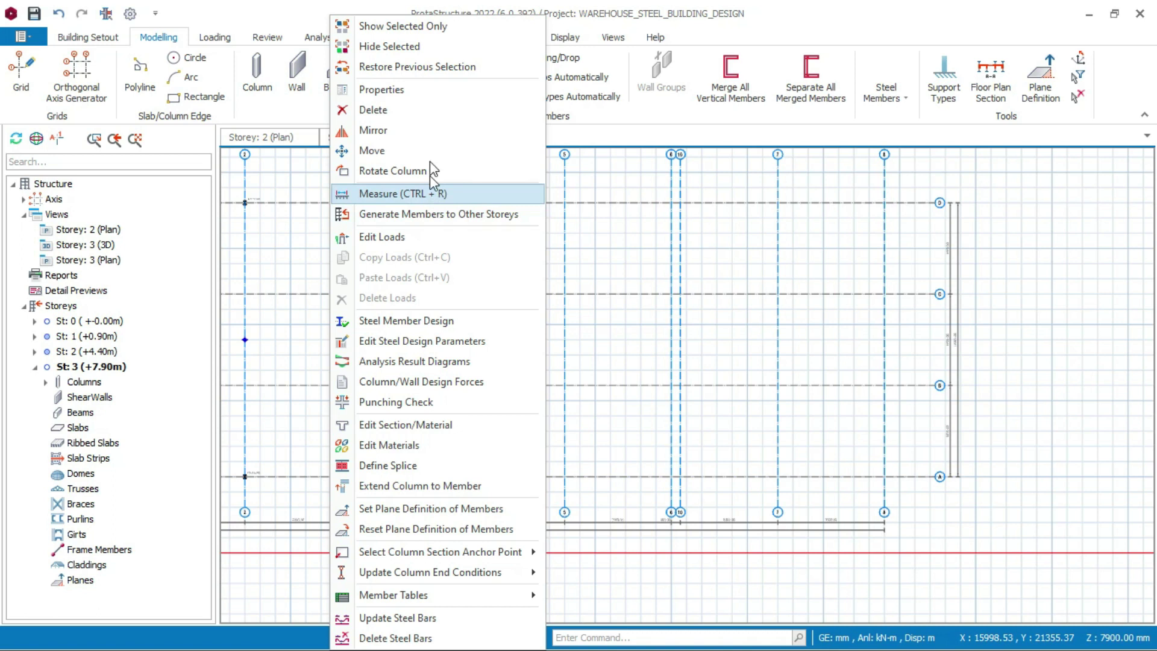
{"action": "left_click", "coordinate": [399, 91]}
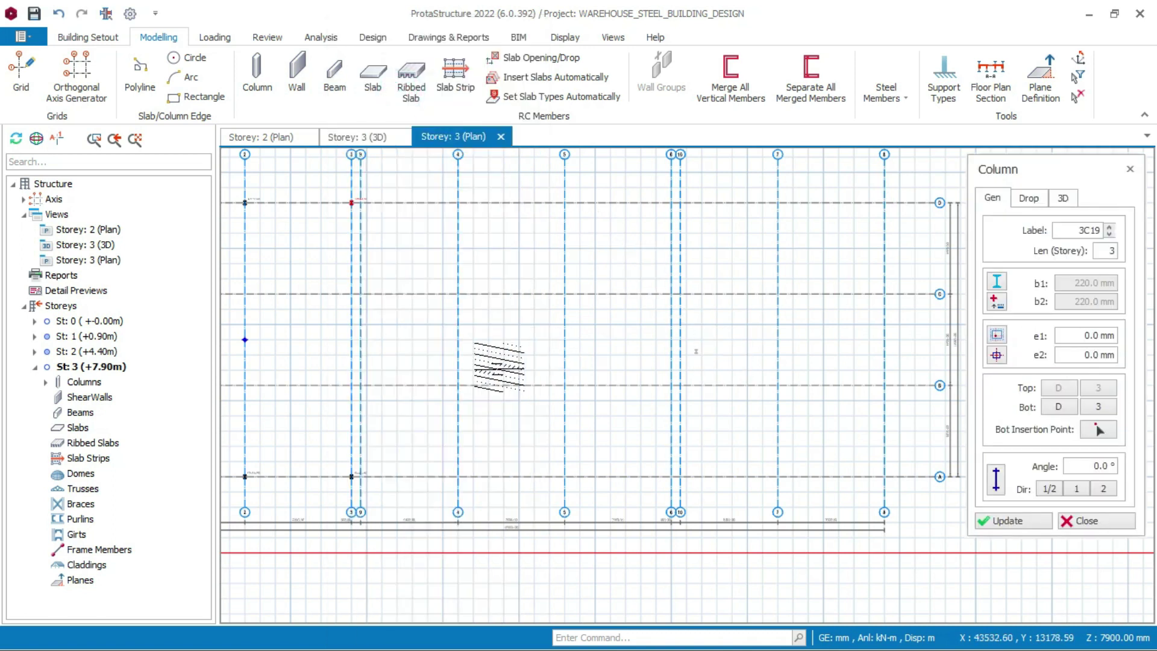
{"action": "scroll", "coordinate": [684, 331], "scroll_direction": "down", "scroll_amount": 2}
{"action": "scroll", "coordinate": [715, 317], "scroll_direction": "up", "scroll_amount": 3}
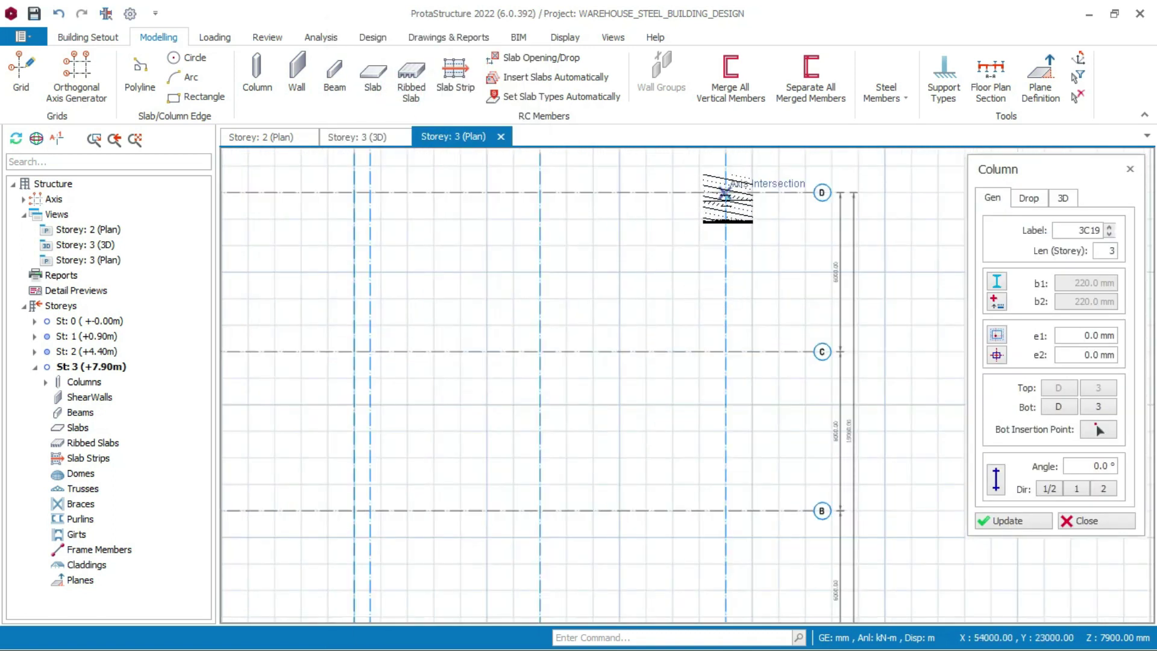
{"action": "left_click", "coordinate": [725, 193]}
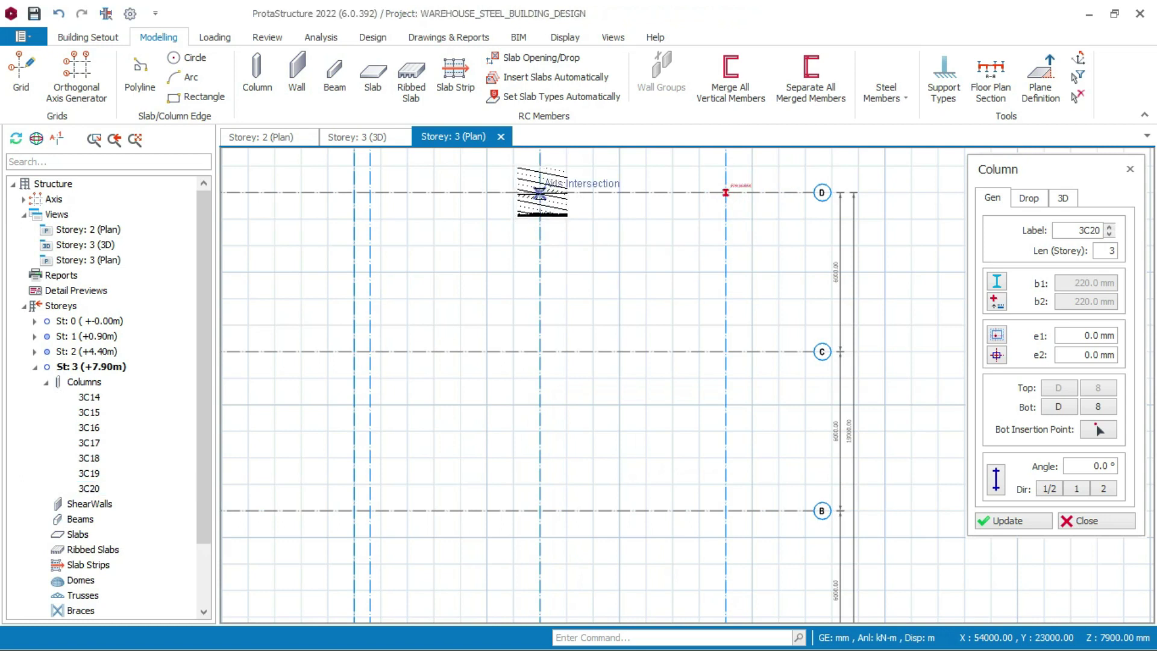
{"action": "left_click", "coordinate": [539, 193]}
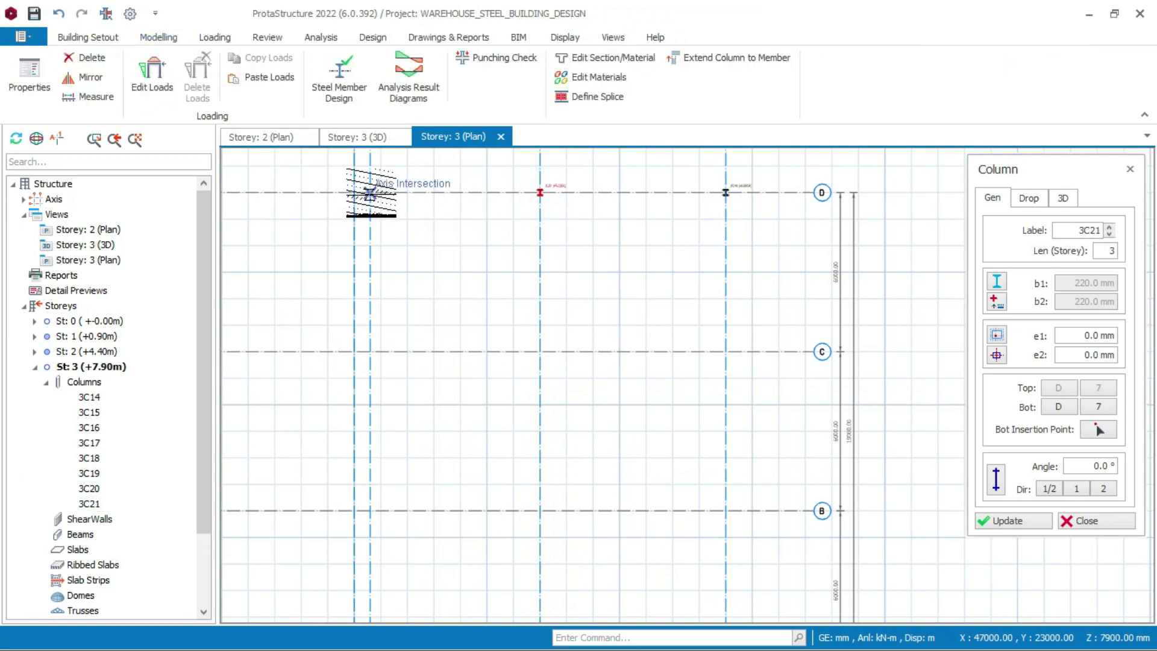
{"action": "left_click", "coordinate": [369, 193]}
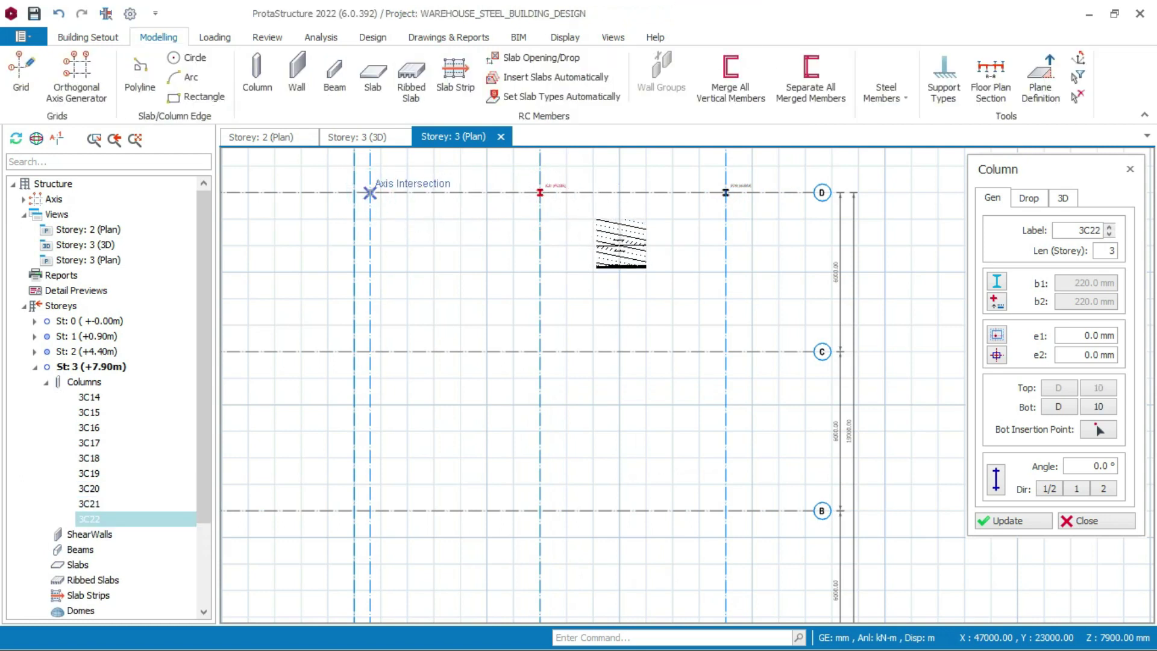
Insert 3-storey HE220B steel columns at A/8, A/7 and A/10 and end the column insertion
{"action": "scroll", "coordinate": [621, 241], "scroll_direction": "down", "scroll_amount": 2}
{"action": "scroll", "coordinate": [715, 578], "scroll_direction": "up", "scroll_amount": 4}
{"action": "left_click", "coordinate": [688, 541]}
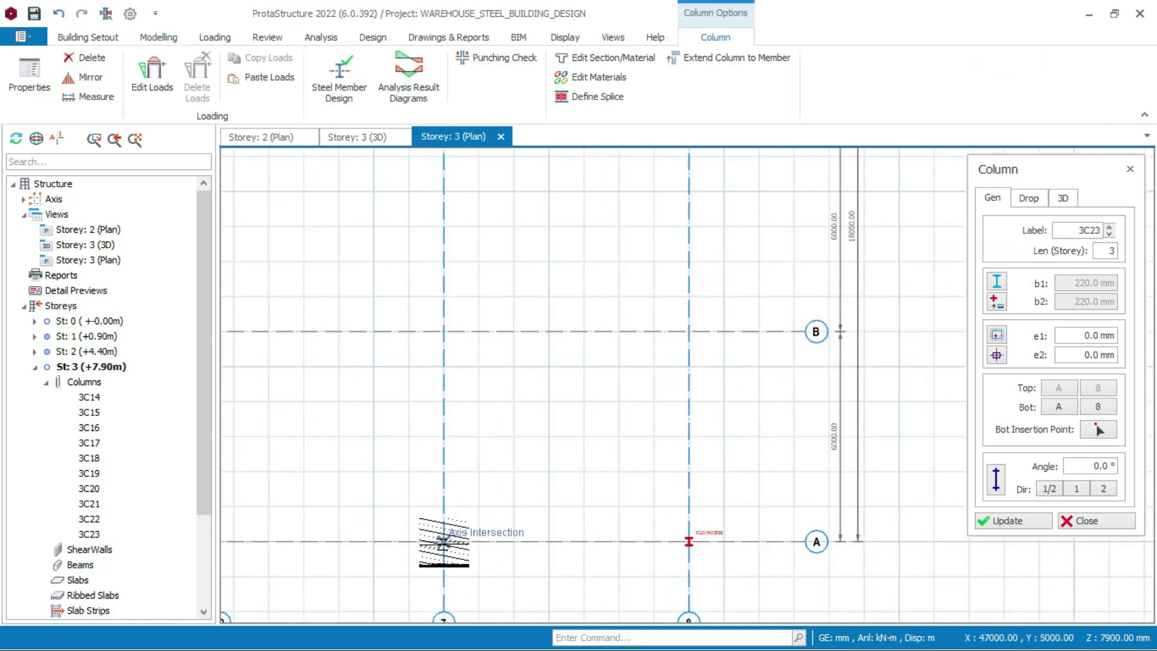
{"action": "left_click", "coordinate": [442, 541]}
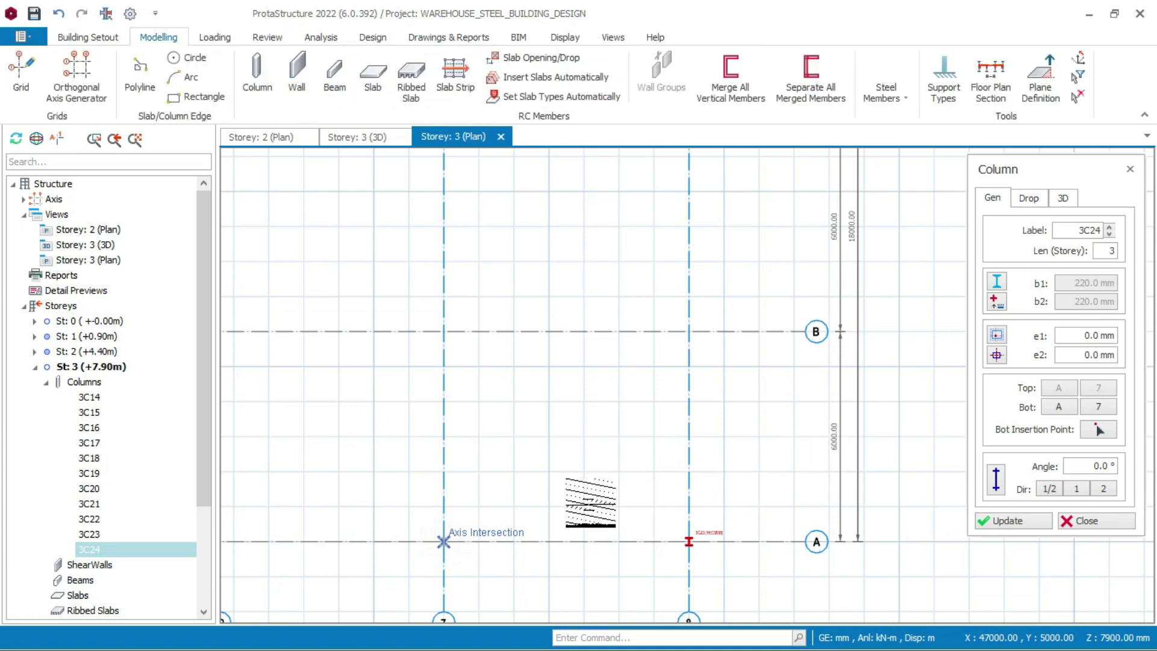
{"action": "scroll", "coordinate": [536, 517], "scroll_direction": "down", "scroll_amount": 1}
{"action": "scroll", "coordinate": [536, 517], "scroll_direction": "up", "scroll_amount": 2}
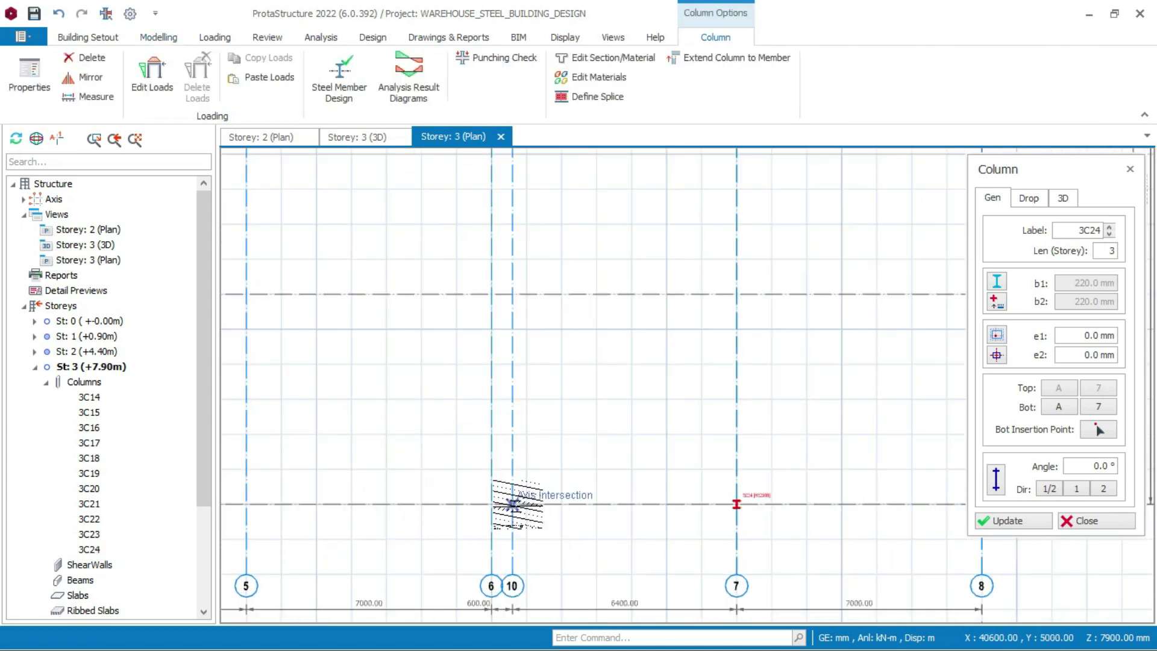
{"action": "left_click", "coordinate": [512, 504]}
{"action": "scroll", "coordinate": [243, 256], "scroll_direction": "down", "scroll_amount": 1}
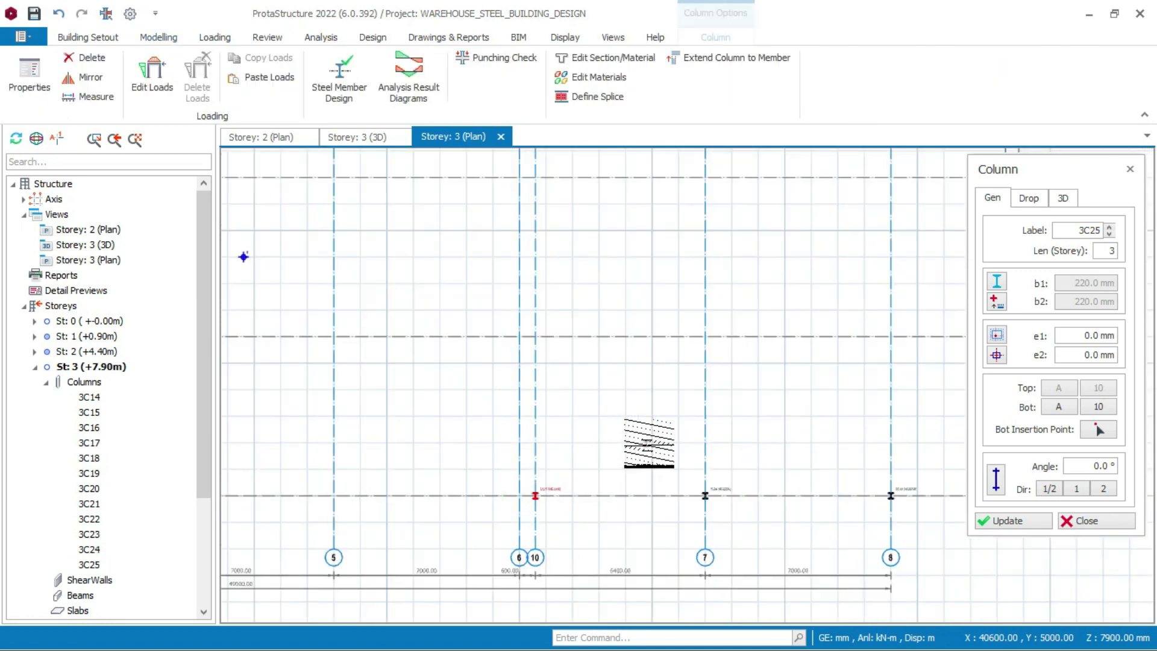
{"action": "scroll", "coordinate": [438, 312], "scroll_direction": "down", "scroll_amount": 1}
{"action": "scroll", "coordinate": [741, 389], "scroll_direction": "down", "scroll_amount": 1}
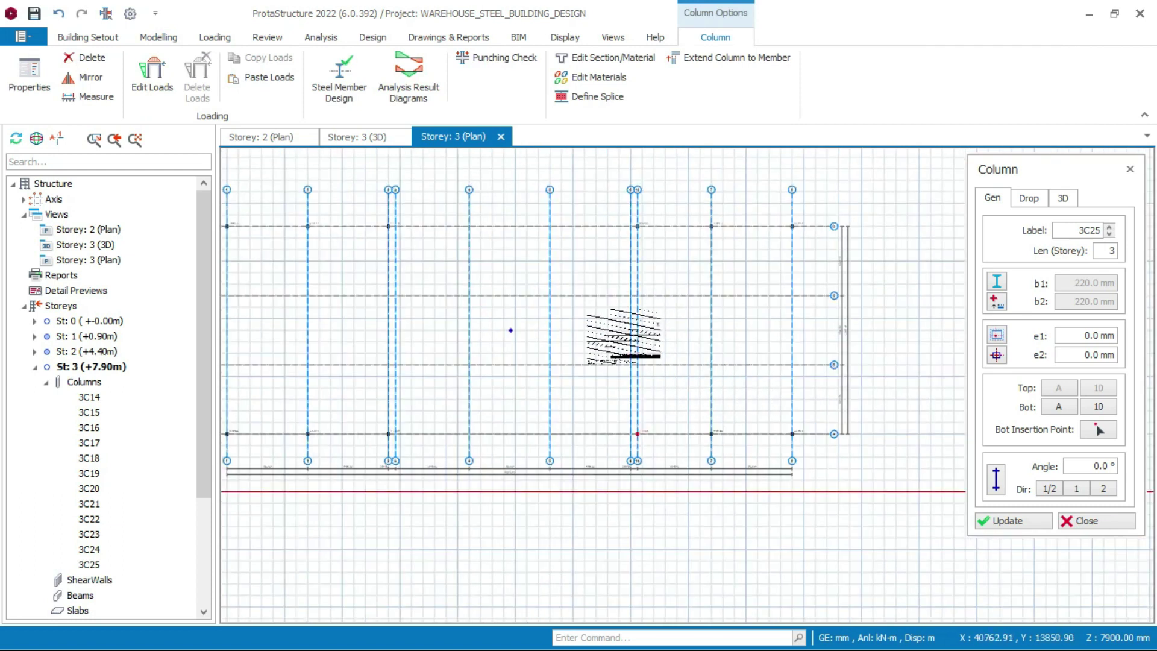
{"action": "scroll", "coordinate": [723, 336], "scroll_direction": "down", "scroll_amount": 1}
{"action": "scroll", "coordinate": [532, 356], "scroll_direction": "up", "scroll_amount": 1}
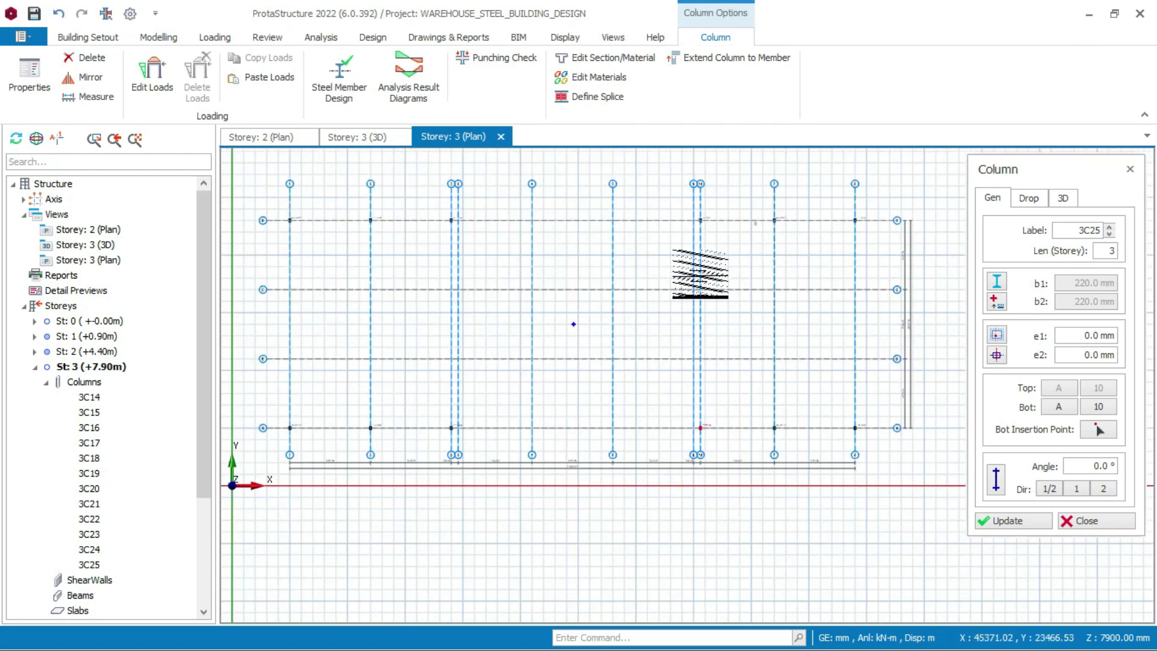
{"action": "key", "text": "Escape"}
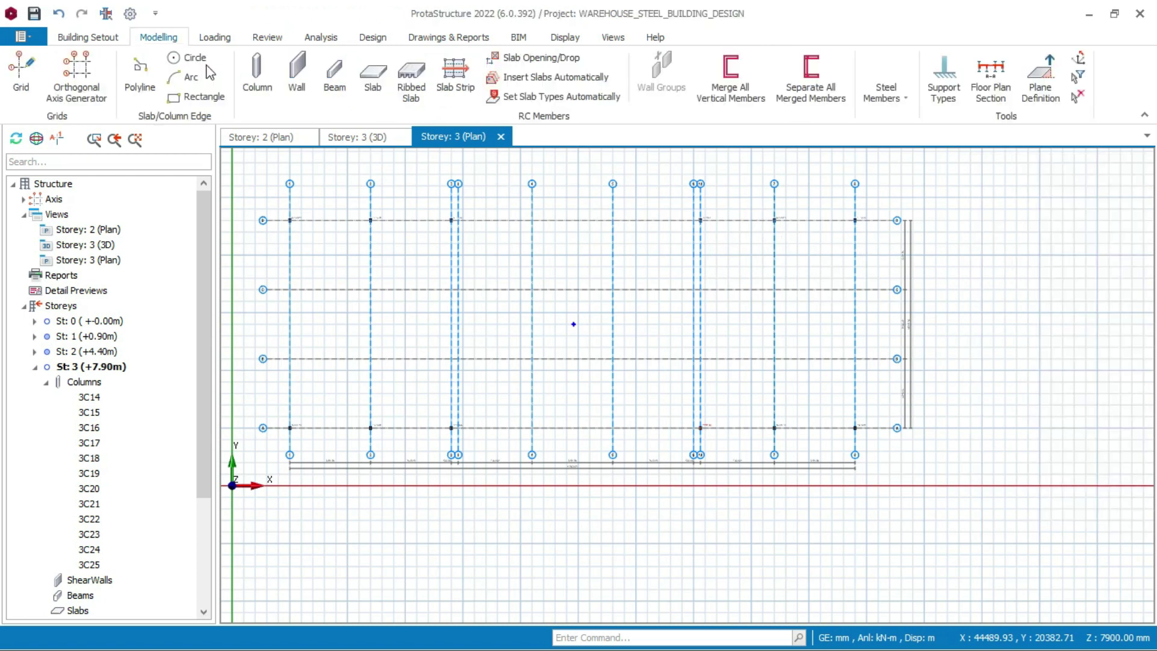
Start inserting steel beams on the storey 3 plan with the European HEB section HE180B
{"action": "left_click", "coordinate": [905, 99]}
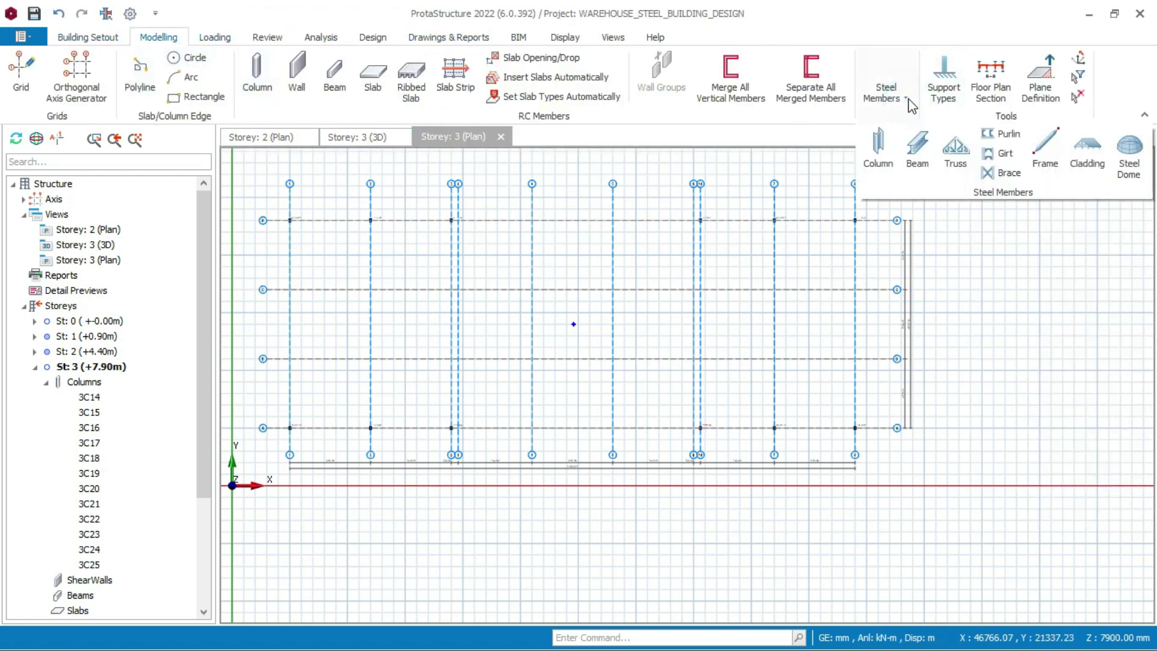
{"action": "left_click", "coordinate": [918, 169]}
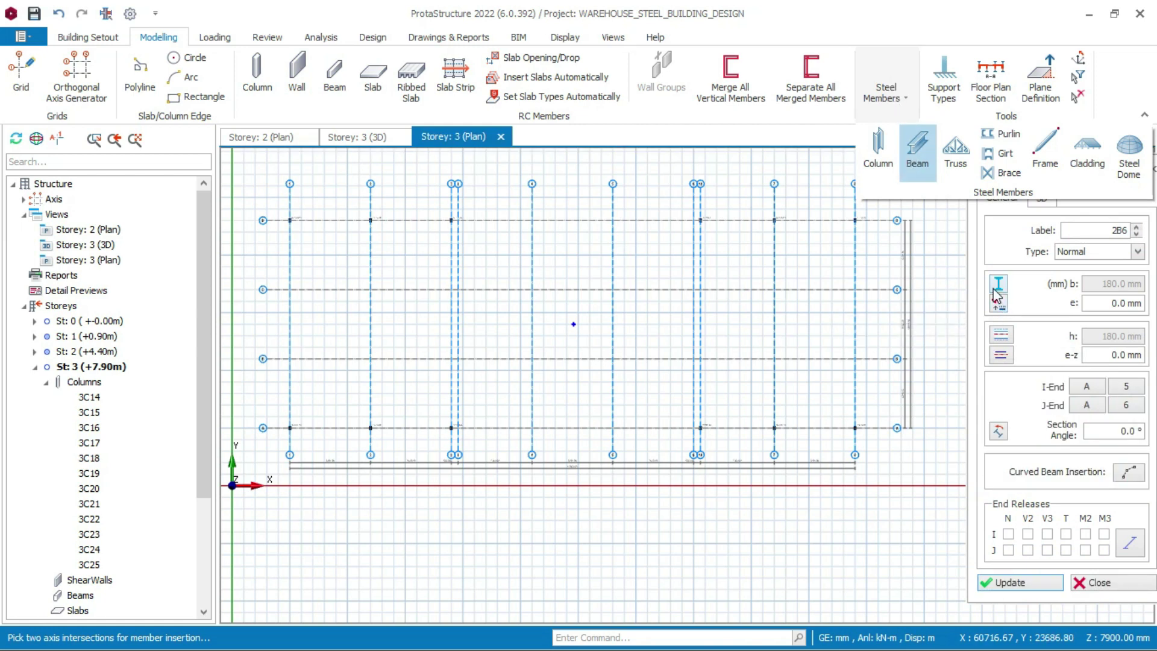
{"action": "left_click", "coordinate": [997, 284]}
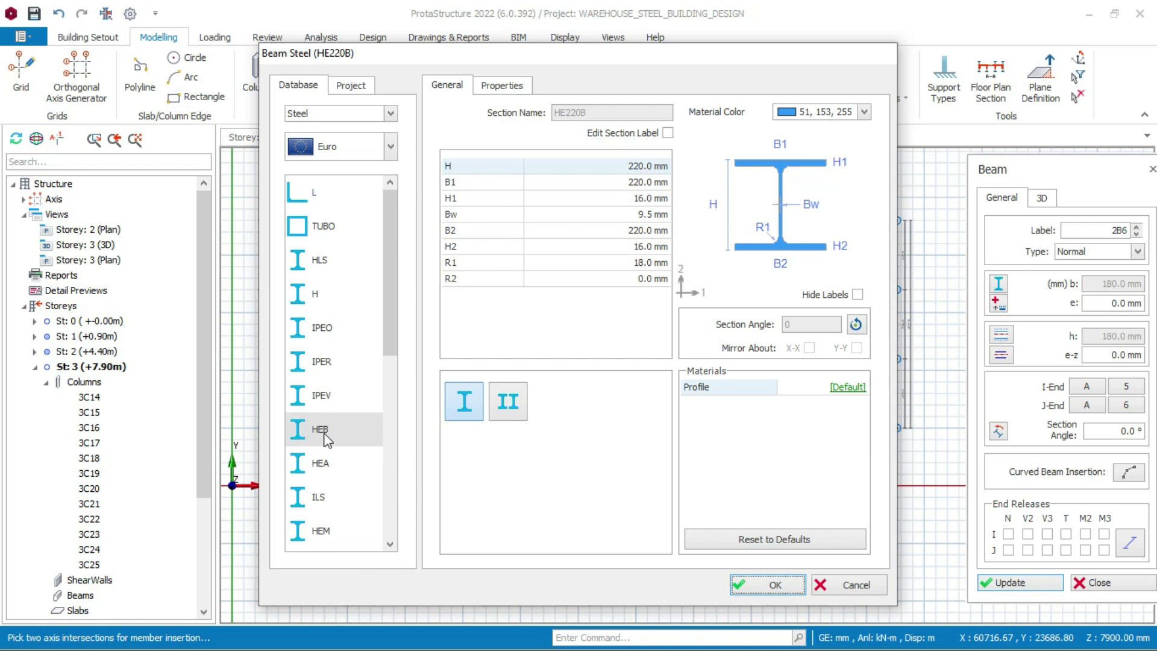
{"action": "left_click", "coordinate": [321, 429]}
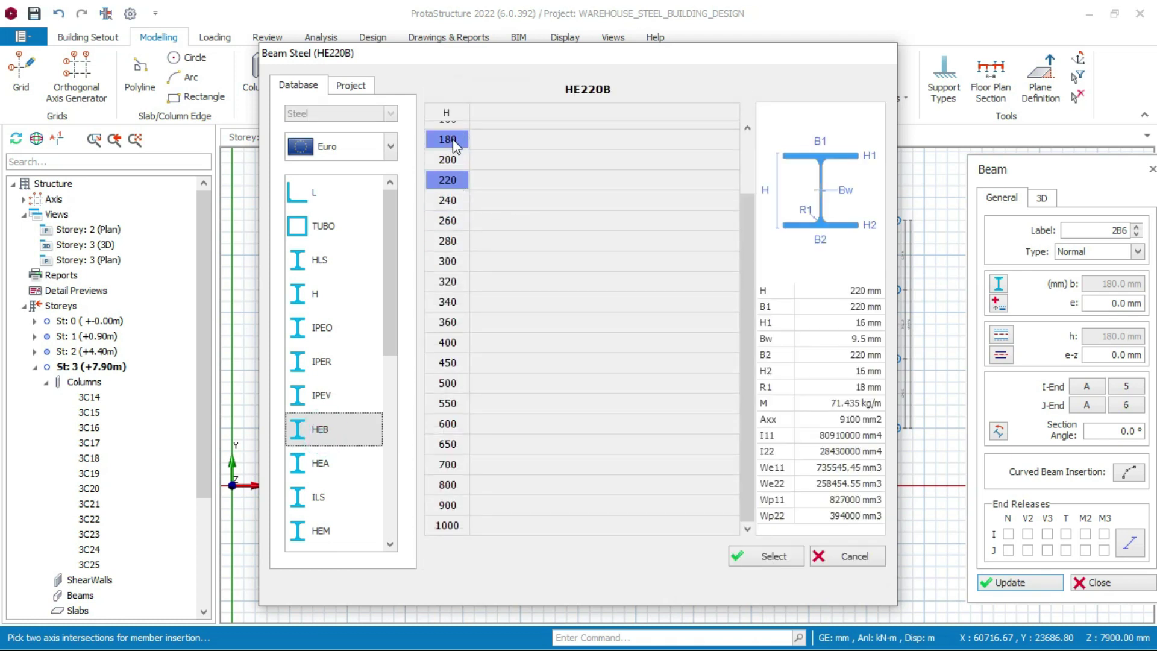
{"action": "left_click", "coordinate": [773, 556]}
{"action": "left_click", "coordinate": [770, 587]}
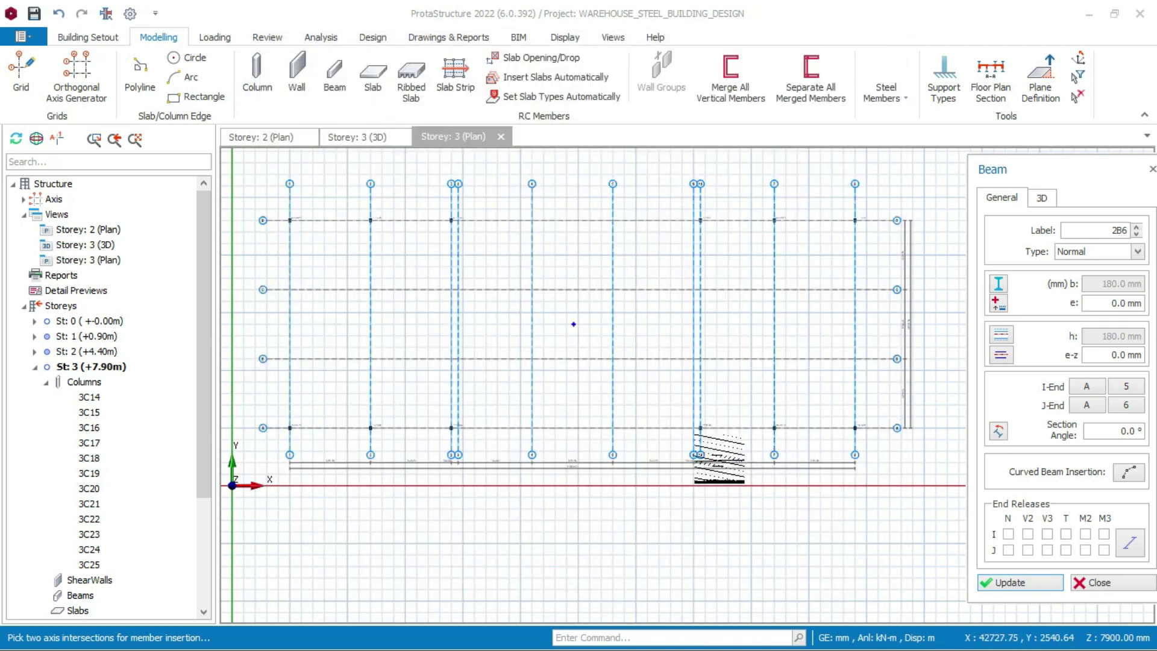
Insert HE180B steel beams along axis A from axis 1 to 2 and from axis 2 to 3
{"action": "scroll", "coordinate": [265, 422], "scroll_direction": "up", "scroll_amount": 5}
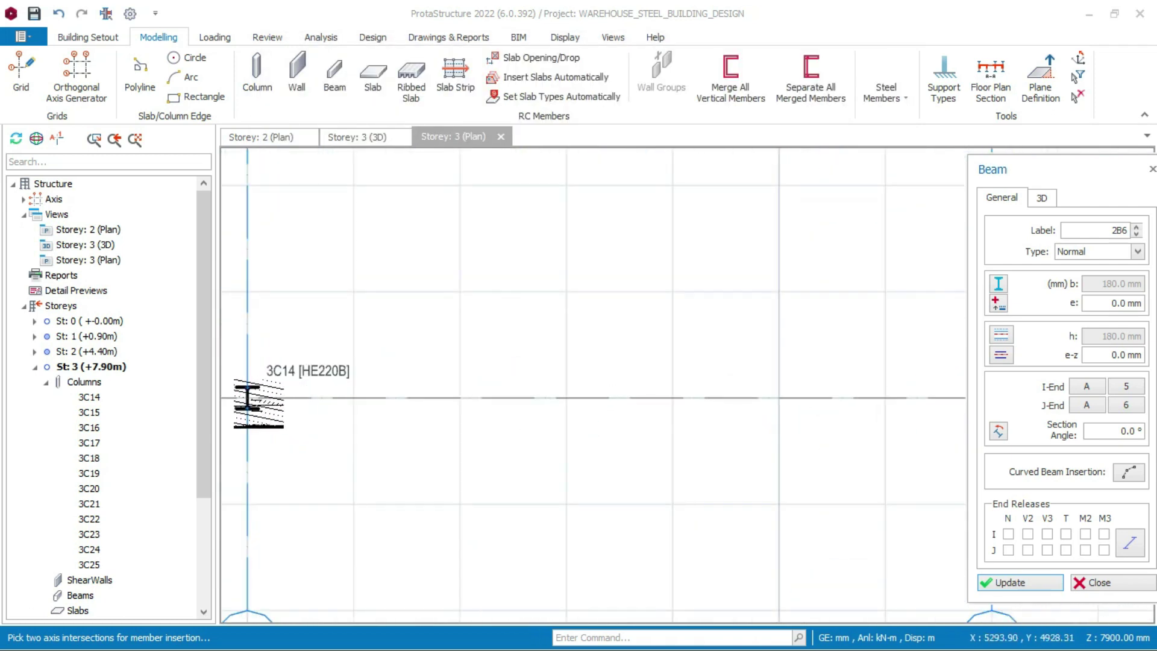
{"action": "left_click", "coordinate": [246, 398]}
{"action": "scroll", "coordinate": [392, 397], "scroll_direction": "down", "scroll_amount": 4}
{"action": "scroll", "coordinate": [832, 398], "scroll_direction": "up", "scroll_amount": 4}
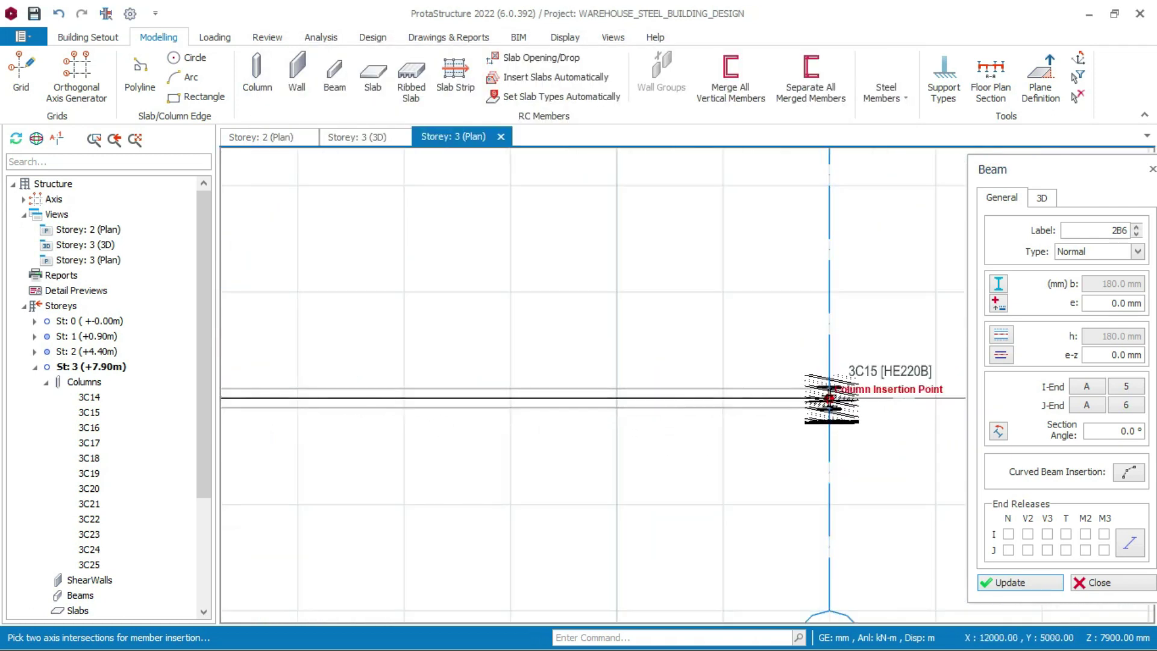
{"action": "left_click", "coordinate": [832, 397]}
{"action": "scroll", "coordinate": [410, 409], "scroll_direction": "down", "scroll_amount": 4}
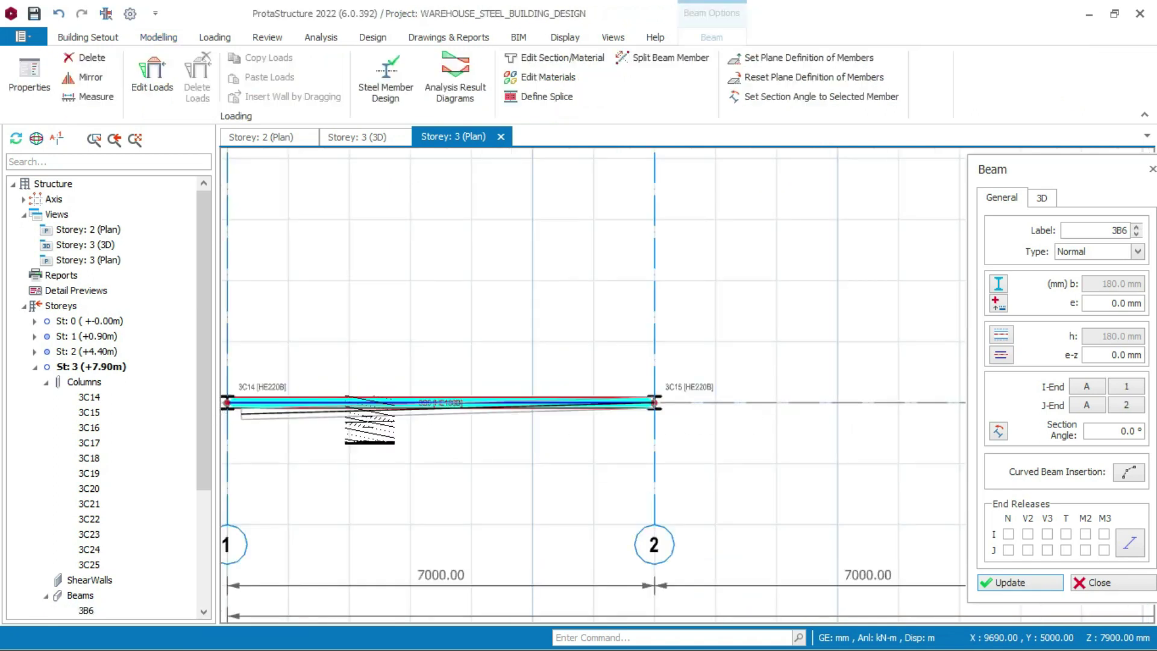
{"action": "scroll", "coordinate": [735, 413], "scroll_direction": "up", "scroll_amount": 3}
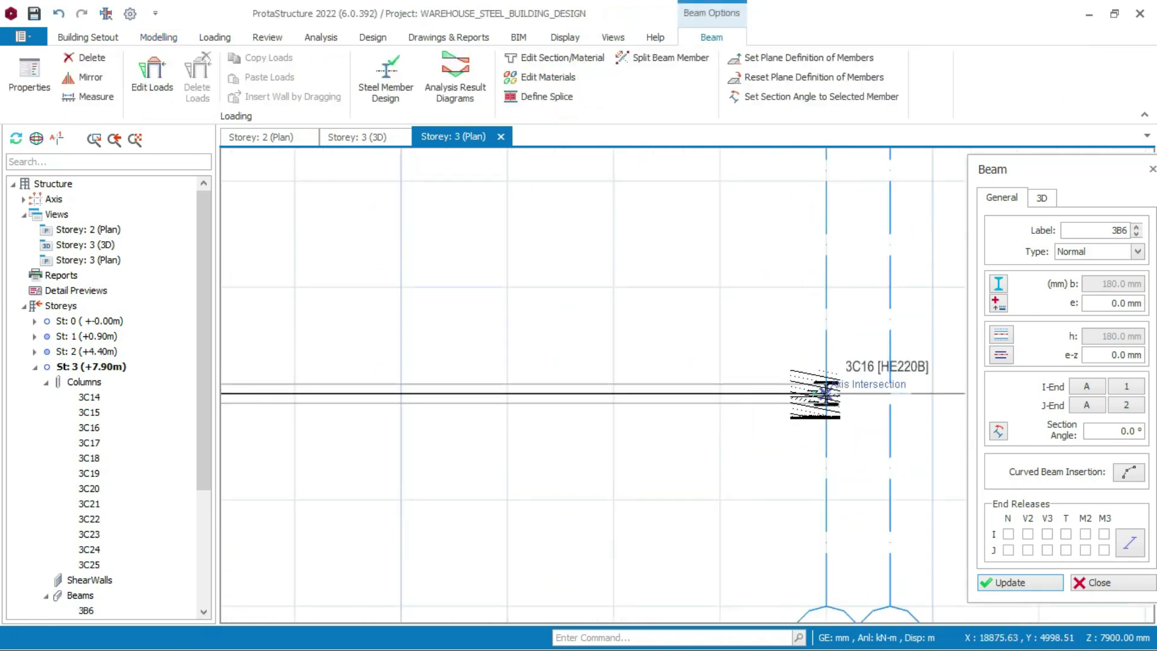
{"action": "left_click", "coordinate": [825, 393]}
{"action": "scroll", "coordinate": [825, 393], "scroll_direction": "down", "scroll_amount": 4}
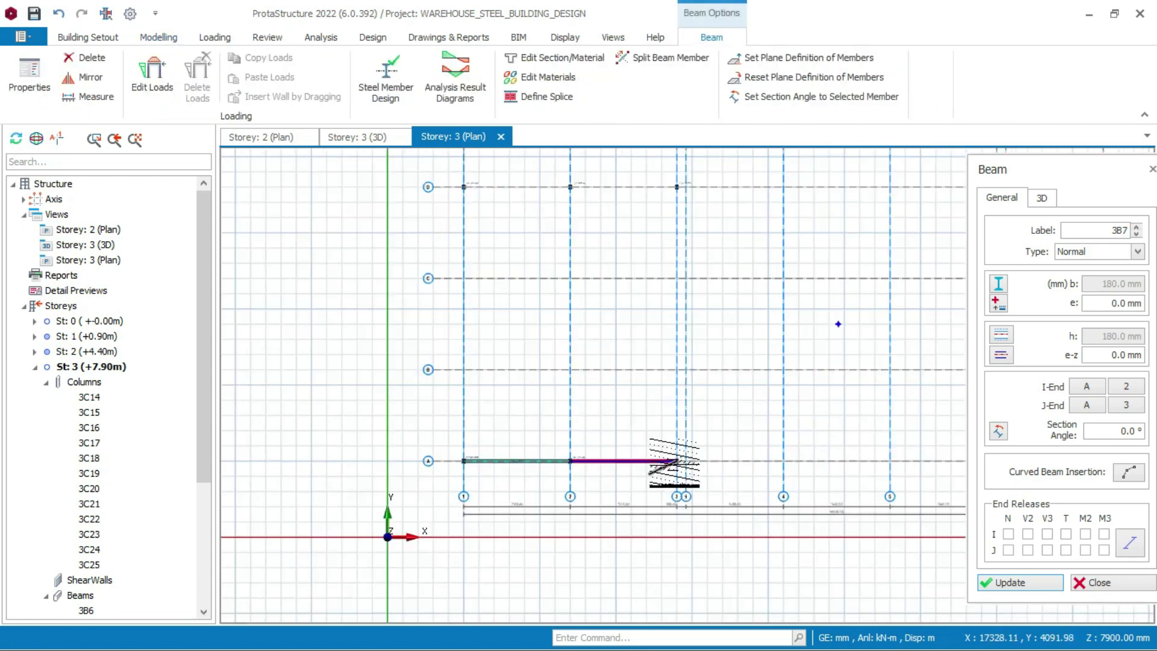
Insert HE180B steel beams along axis D from axis 1 to 2 and from axis 2 to 3
{"action": "scroll", "coordinate": [559, 239], "scroll_direction": "up", "scroll_amount": 8}
{"action": "left_click", "coordinate": [369, 300]}
{"action": "scroll", "coordinate": [259, 334], "scroll_direction": "down", "scroll_amount": 3}
{"action": "scroll", "coordinate": [699, 319], "scroll_direction": "up", "scroll_amount": 2}
{"action": "left_click", "coordinate": [753, 318]}
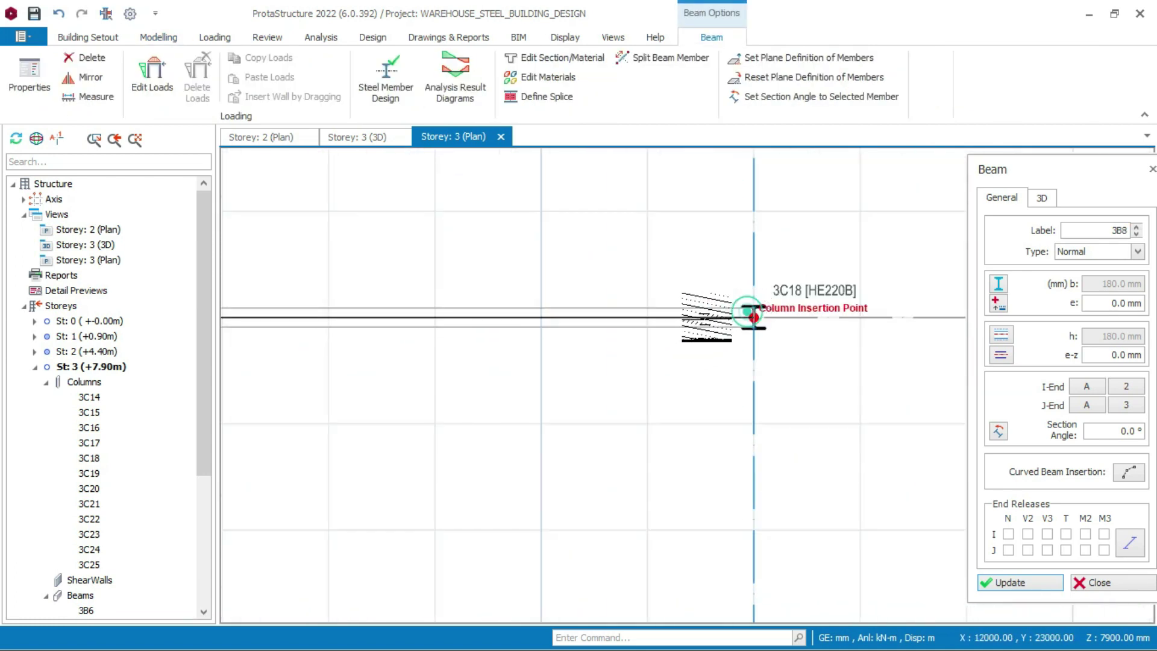
{"action": "key", "text": "Escape"}
{"action": "left_click", "coordinate": [753, 317]}
{"action": "scroll", "coordinate": [753, 318], "scroll_direction": "down", "scroll_amount": 4}
{"action": "scroll", "coordinate": [746, 330], "scroll_direction": "up", "scroll_amount": 4}
{"action": "left_click", "coordinate": [741, 326]}
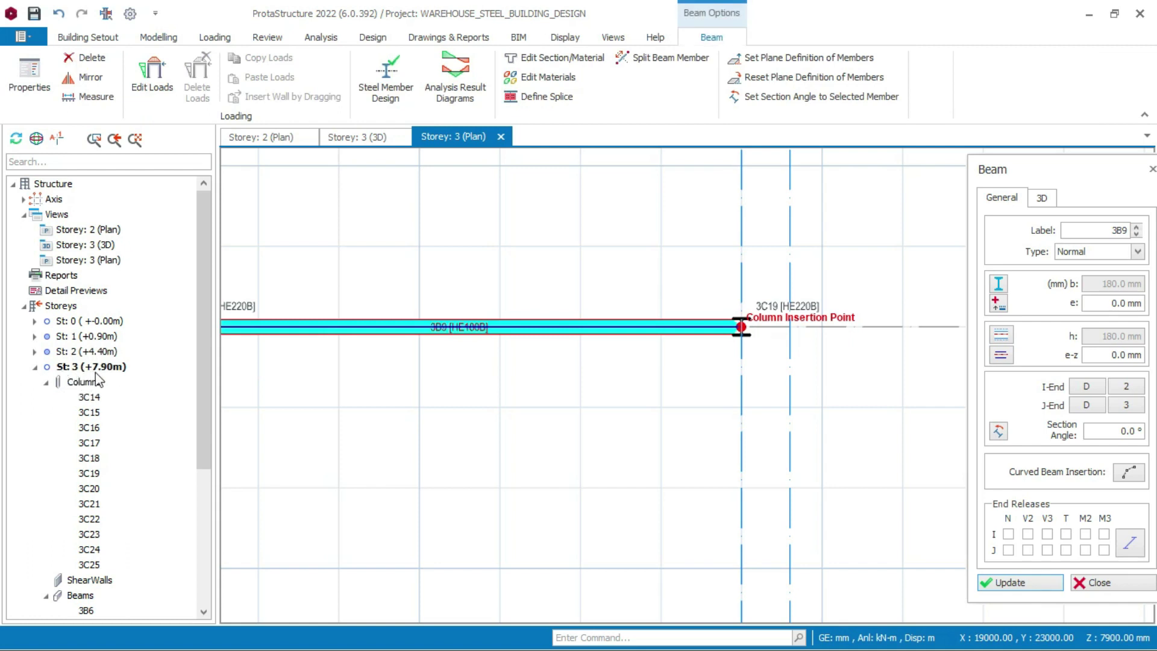
Insert HE180B steel beams along axis D from axis 10 to 7 and from axis 7 to 8
{"action": "scroll", "coordinate": [270, 336], "scroll_direction": "down", "scroll_amount": 3}
{"action": "scroll", "coordinate": [414, 336], "scroll_direction": "down", "scroll_amount": 3}
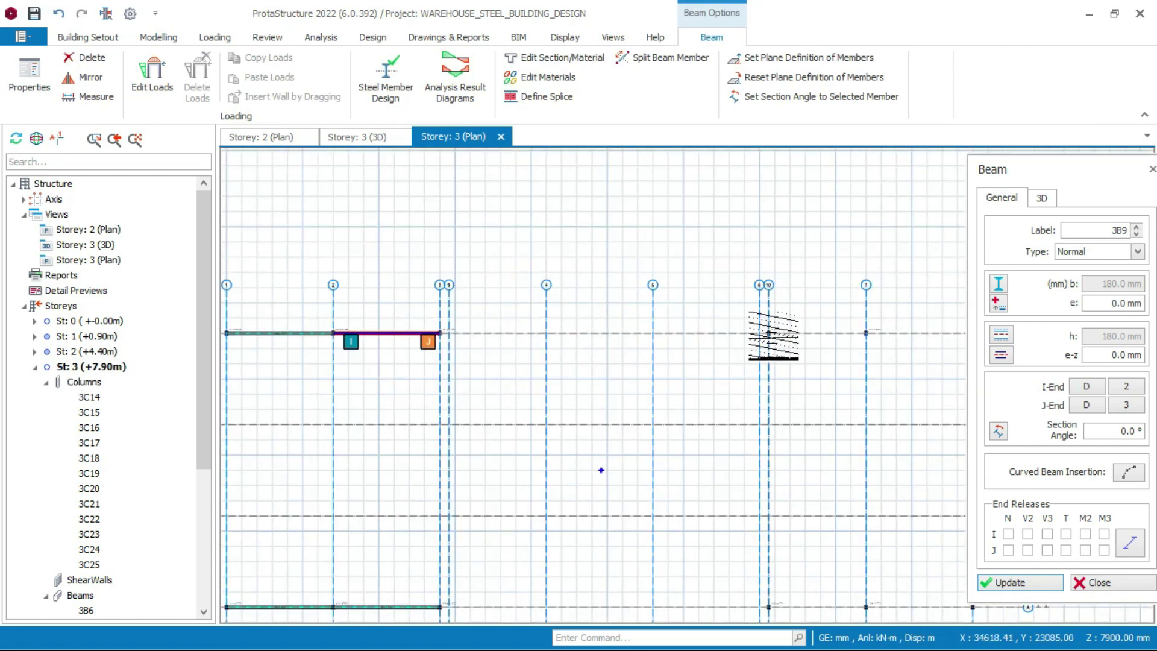
{"action": "scroll", "coordinate": [792, 336], "scroll_direction": "up", "scroll_amount": 2}
{"action": "scroll", "coordinate": [490, 331], "scroll_direction": "down", "scroll_amount": 3}
{"action": "scroll", "coordinate": [813, 344], "scroll_direction": "up", "scroll_amount": 2}
{"action": "scroll", "coordinate": [429, 332], "scroll_direction": "up", "scroll_amount": 4}
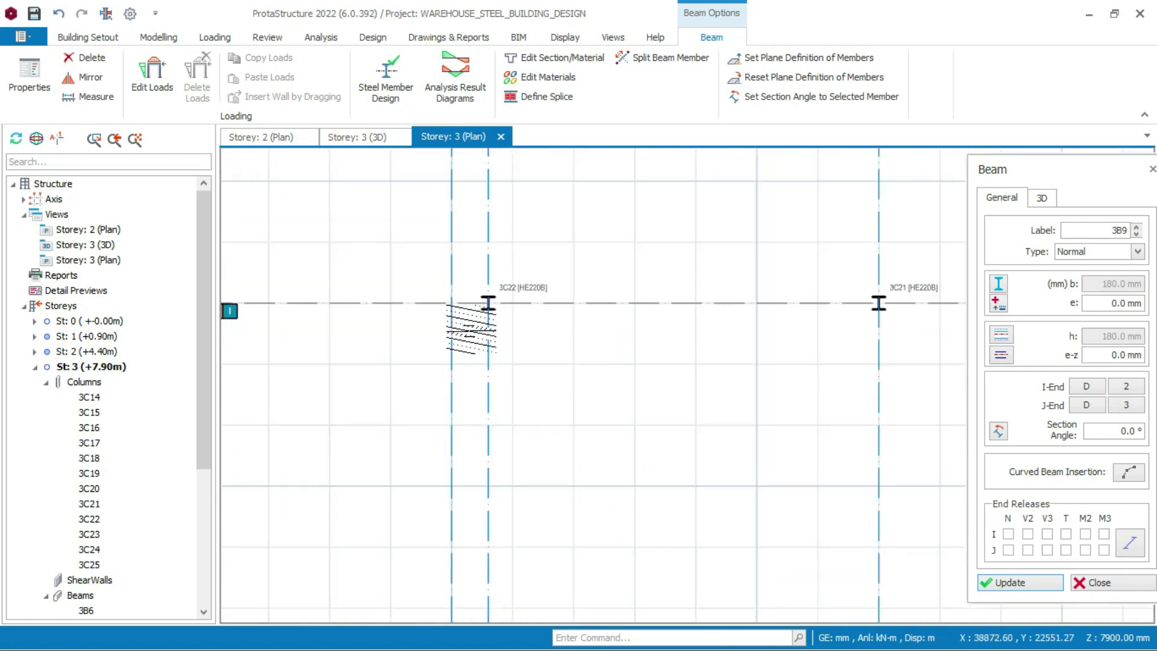
{"action": "scroll", "coordinate": [487, 298], "scroll_direction": "up", "scroll_amount": 1}
{"action": "scroll", "coordinate": [451, 343], "scroll_direction": "down", "scroll_amount": 3}
{"action": "scroll", "coordinate": [323, 309], "scroll_direction": "up", "scroll_amount": 3}
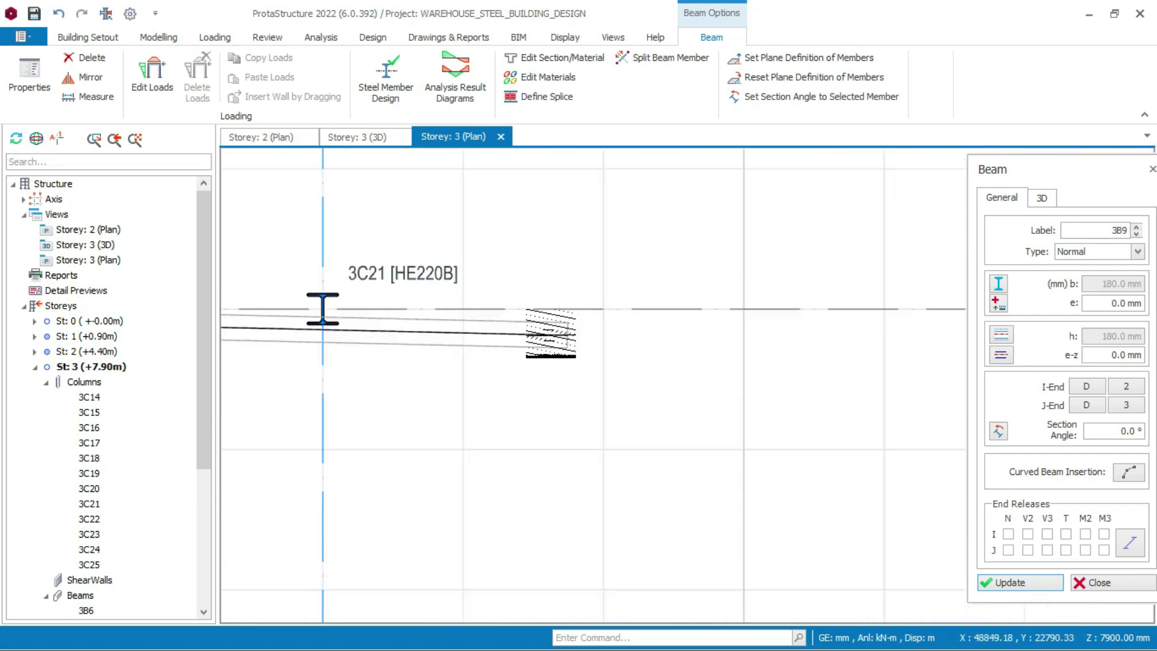
{"action": "left_click", "coordinate": [323, 309]}
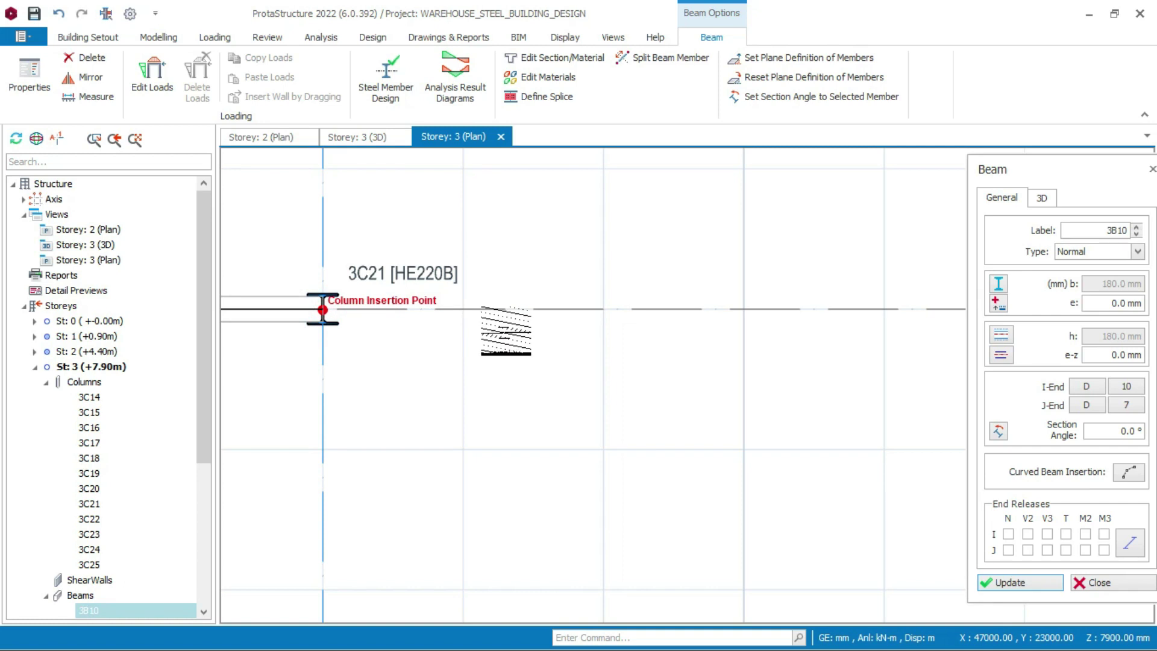
{"action": "scroll", "coordinate": [517, 330], "scroll_direction": "down", "scroll_amount": 3}
{"action": "scroll", "coordinate": [814, 331], "scroll_direction": "up", "scroll_amount": 3}
{"action": "left_click", "coordinate": [732, 309]}
{"action": "scroll", "coordinate": [693, 241], "scroll_direction": "down", "scroll_amount": 5}
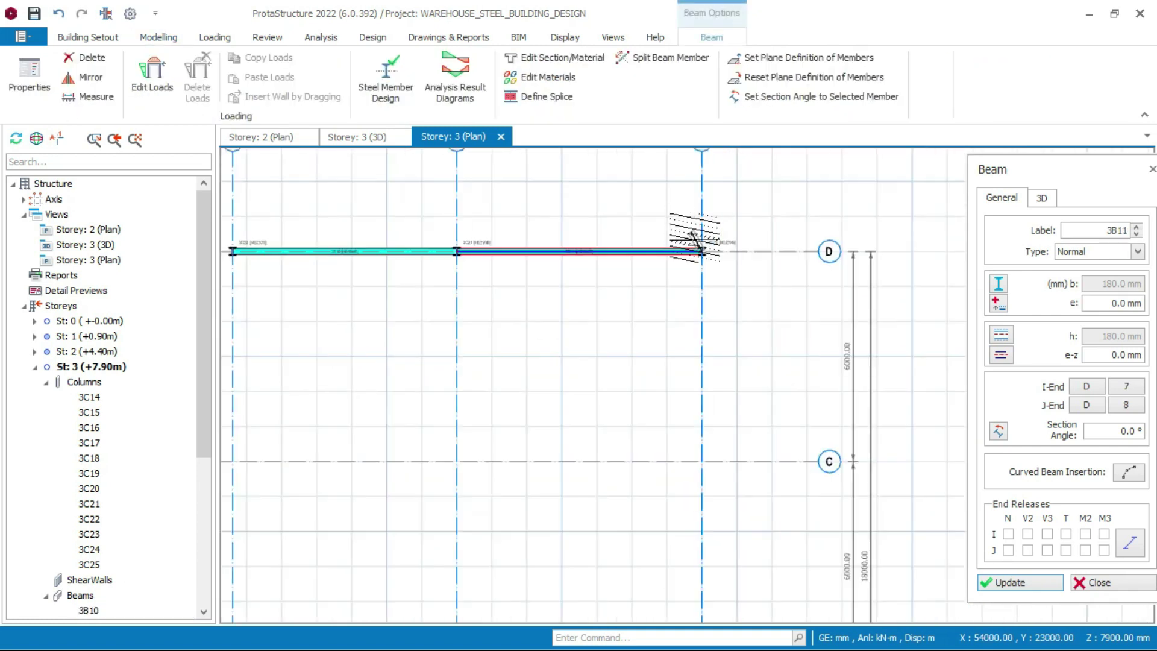
Insert HE180B steel beams along axis A from axis 10 to 7 and from axis 7 to 8, and end the beam insertion
{"action": "scroll", "coordinate": [500, 519], "scroll_direction": "up", "scroll_amount": 5}
{"action": "left_click", "coordinate": [466, 503]}
{"action": "scroll", "coordinate": [329, 467], "scroll_direction": "down", "scroll_amount": 4}
{"action": "scroll", "coordinate": [621, 472], "scroll_direction": "up", "scroll_amount": 3}
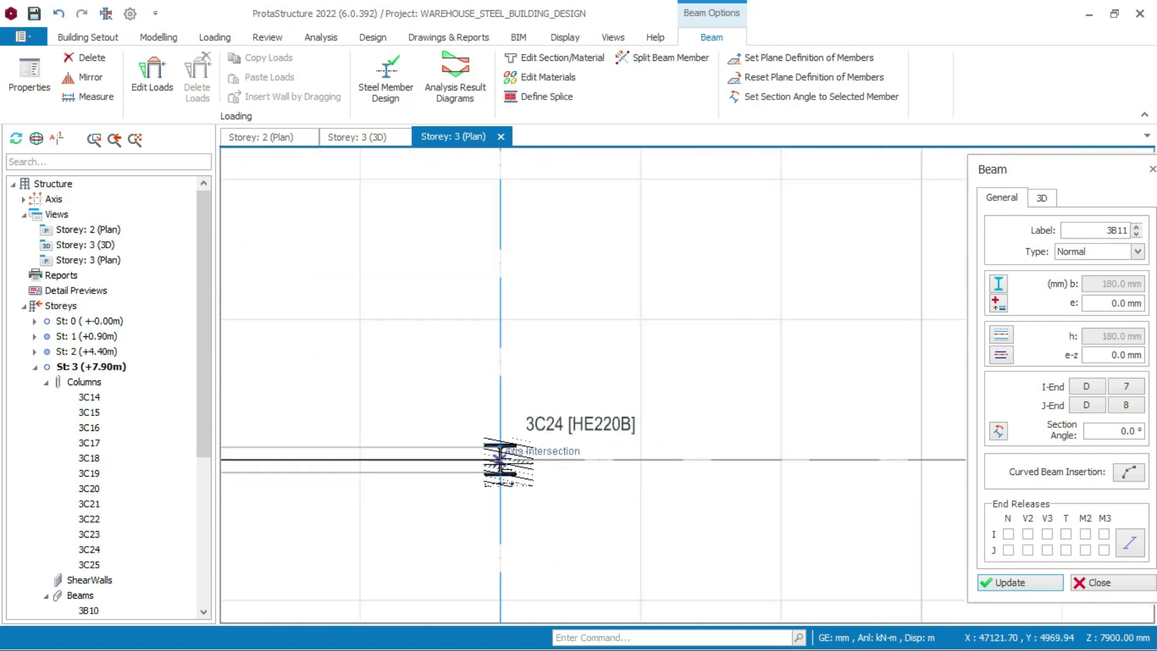
{"action": "left_click", "coordinate": [500, 459]}
{"action": "scroll", "coordinate": [506, 461], "scroll_direction": "down", "scroll_amount": 4}
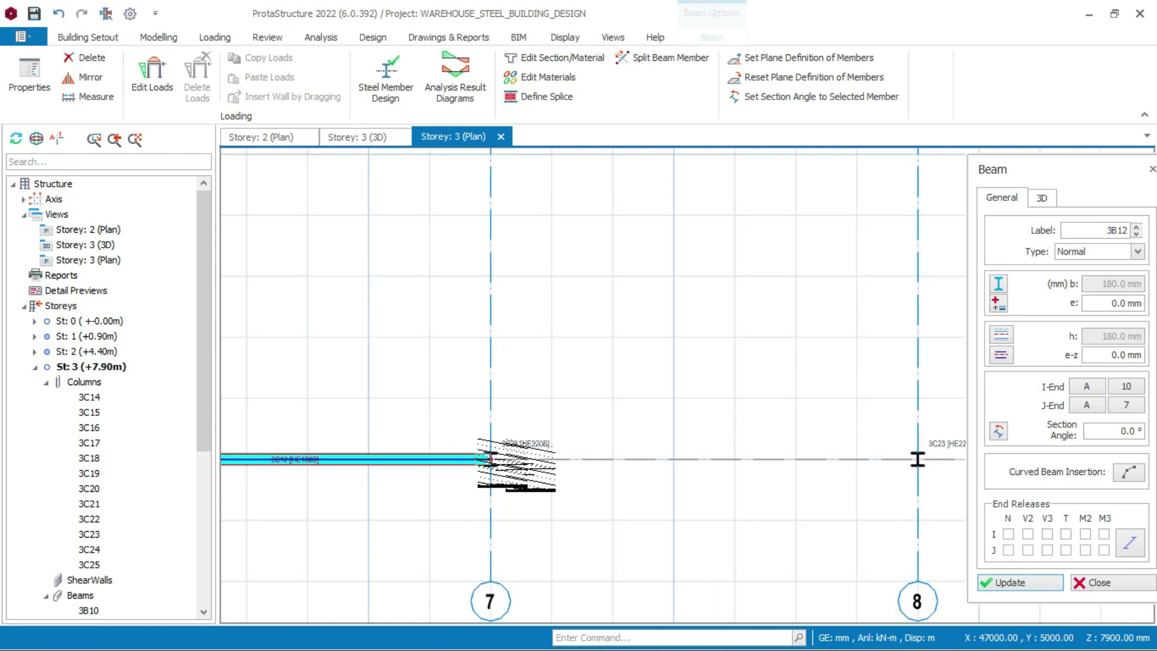
{"action": "scroll", "coordinate": [837, 471], "scroll_direction": "up", "scroll_amount": 4}
{"action": "scroll", "coordinate": [819, 446], "scroll_direction": "up", "scroll_amount": 1}
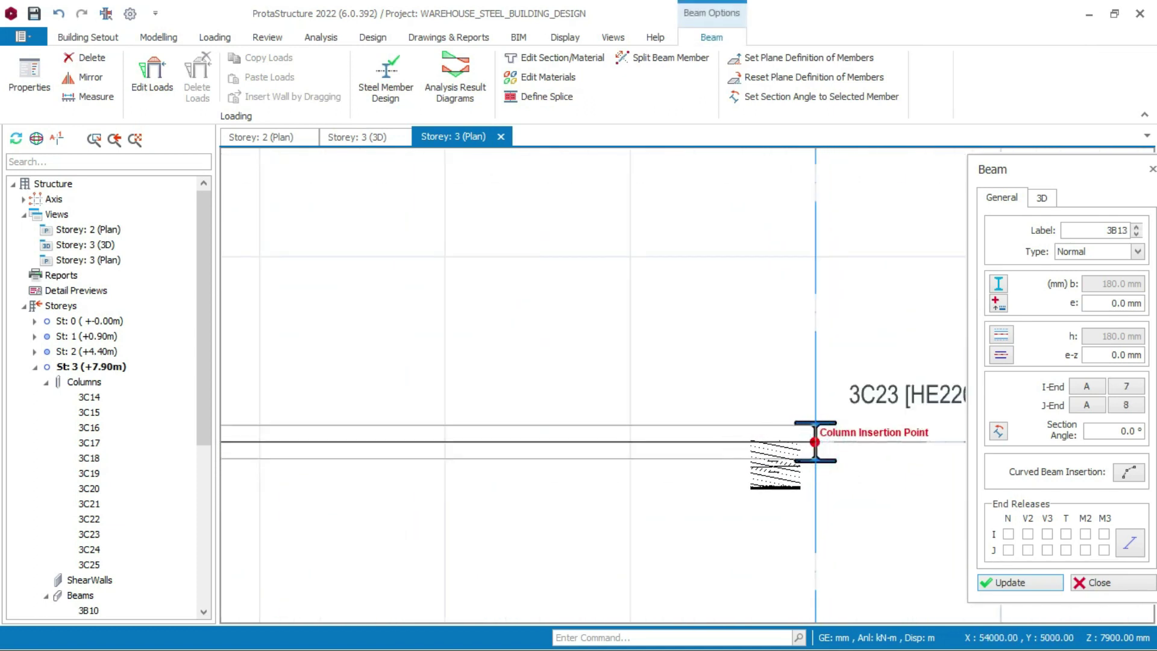
{"action": "left_click", "coordinate": [815, 442]}
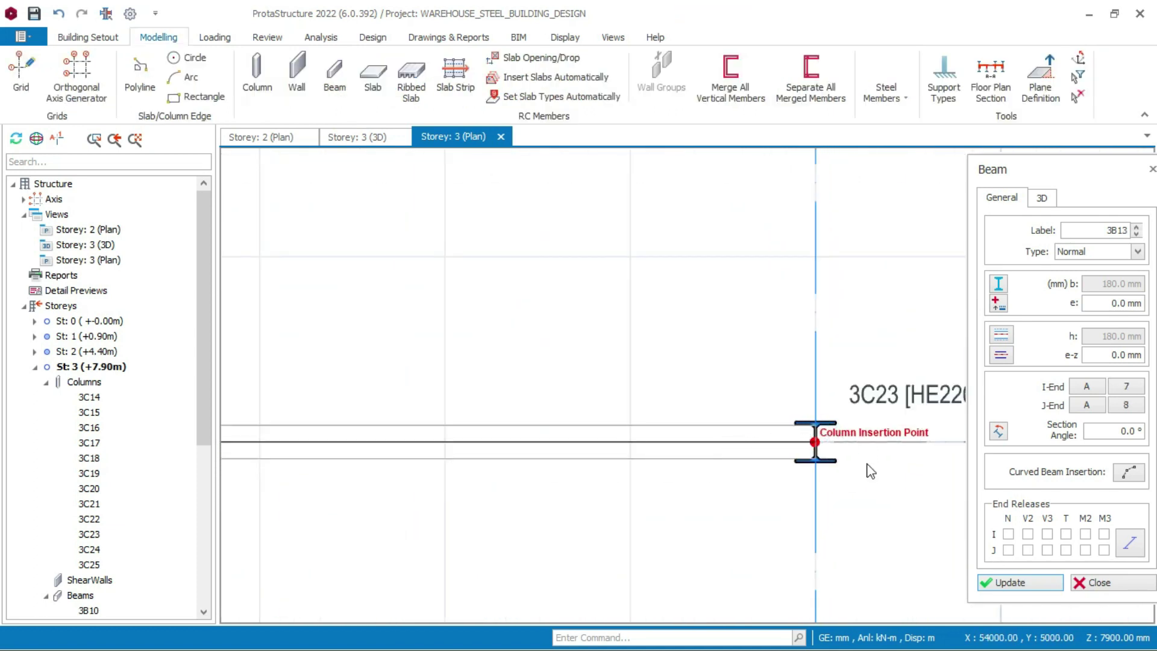
{"action": "left_click", "coordinate": [1100, 582]}
Examine the new axis A beams in the storey 3 plan and the raised end frames in the 3D view
{"action": "scroll", "coordinate": [911, 431], "scroll_direction": "down", "scroll_amount": 2}
{"action": "scroll", "coordinate": [670, 415], "scroll_direction": "down", "scroll_amount": 1}
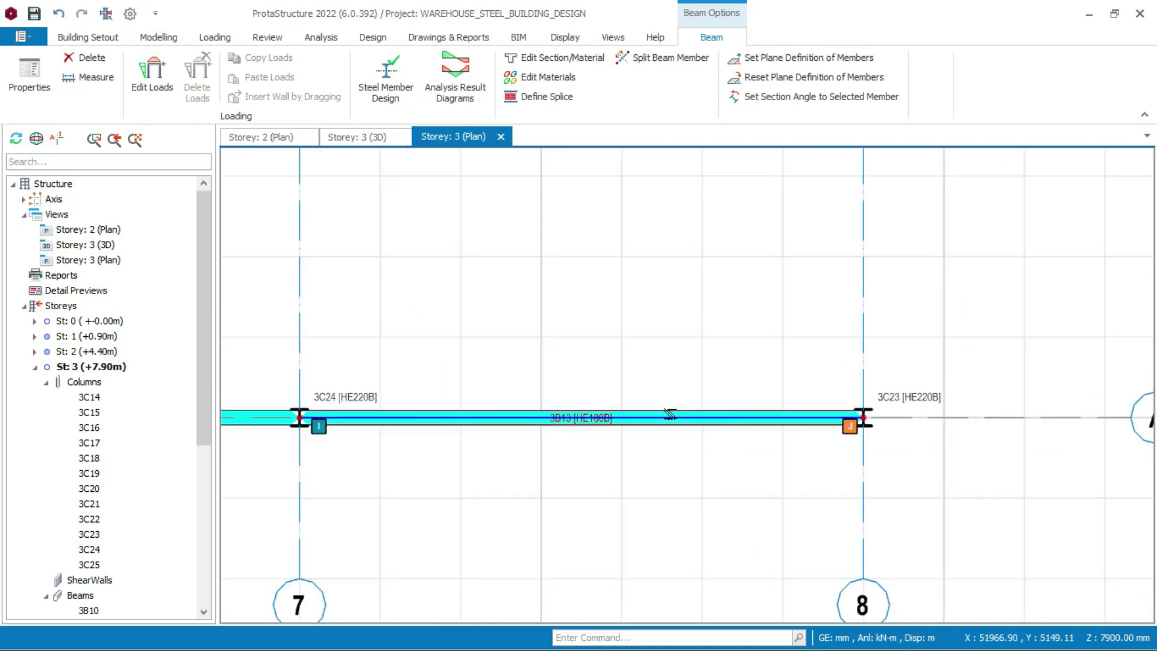
{"action": "scroll", "coordinate": [398, 436], "scroll_direction": "up", "scroll_amount": 2}
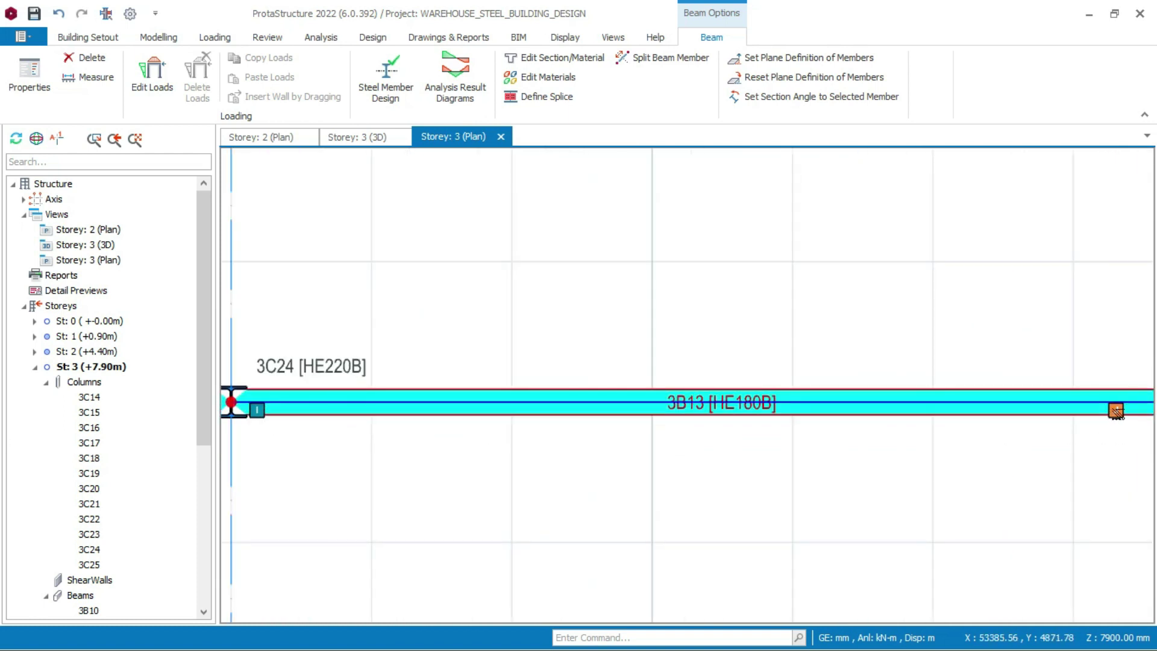
{"action": "scroll", "coordinate": [1108, 431], "scroll_direction": "down", "scroll_amount": 2}
{"action": "scroll", "coordinate": [618, 424], "scroll_direction": "up", "scroll_amount": 1}
{"action": "scroll", "coordinate": [618, 424], "scroll_direction": "up", "scroll_amount": 1}
{"action": "scroll", "coordinate": [661, 431], "scroll_direction": "down", "scroll_amount": 4}
{"action": "key", "text": "Escape"}
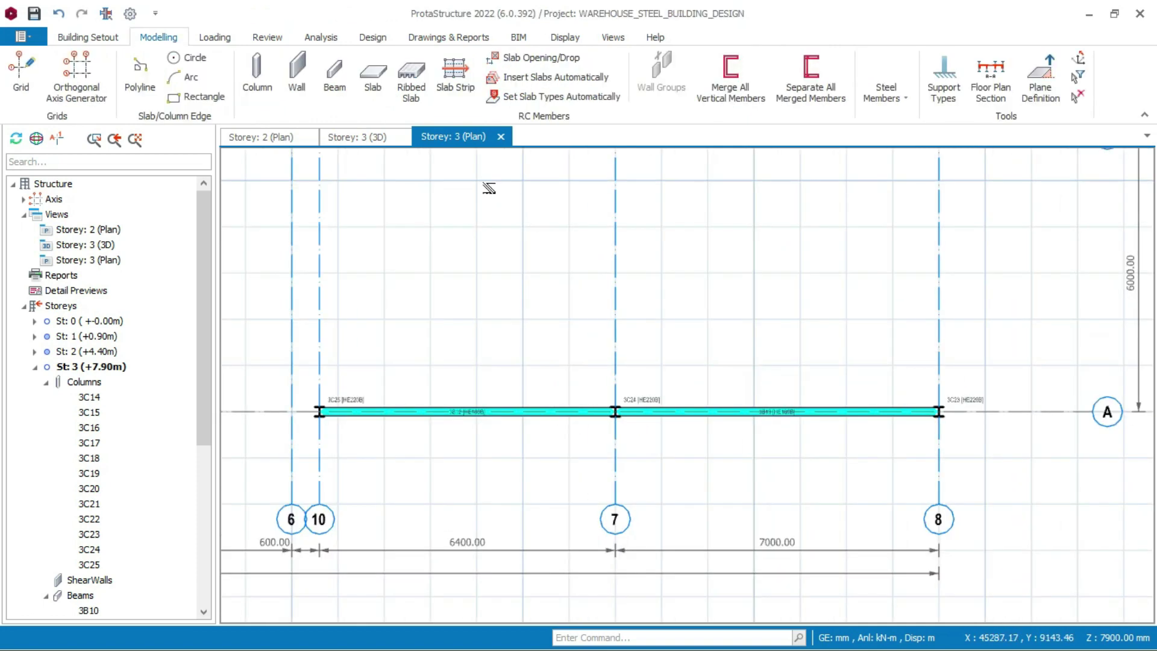
{"action": "left_click", "coordinate": [363, 140]}
{"action": "scroll", "coordinate": [566, 302], "scroll_direction": "down", "scroll_amount": 2}
{"action": "middle_click_drag", "start_coordinate": [863, 362], "coordinate": [898, 447]}
{"action": "scroll", "coordinate": [899, 446], "scroll_direction": "up", "scroll_amount": 2}
{"action": "middle_click_drag", "start_coordinate": [803, 413], "coordinate": [569, 388]}
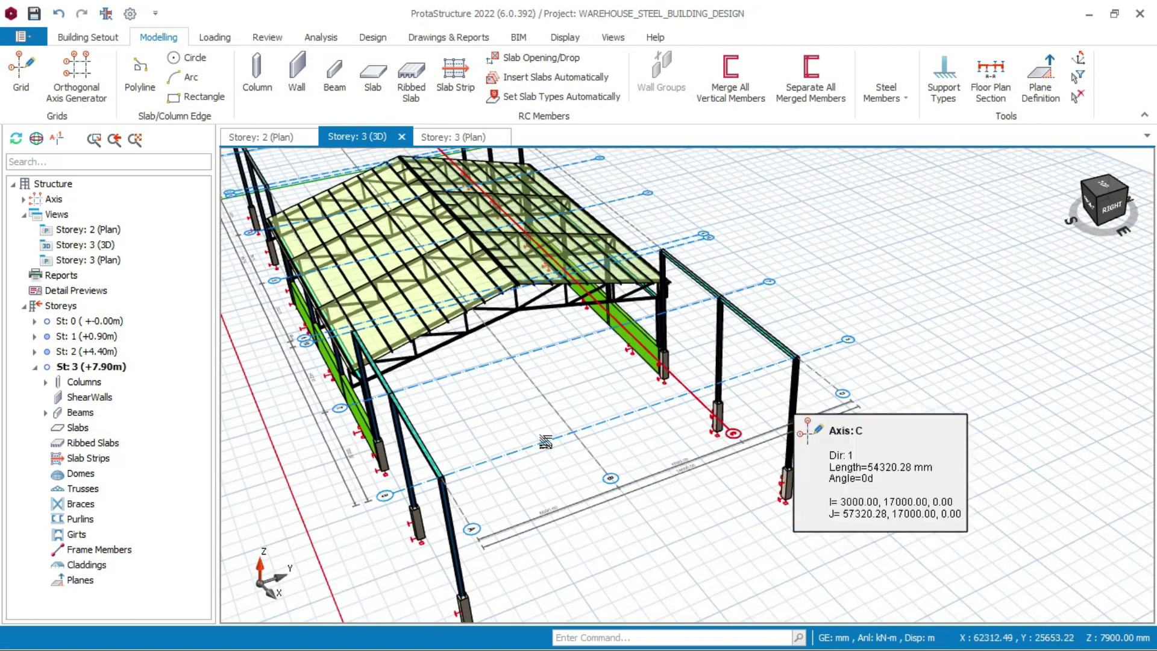
Insert a pitched steel truss along axis 8 between the column tops at A and D, keeping the Truss Generator settings
{"action": "left_click", "coordinate": [911, 96]}
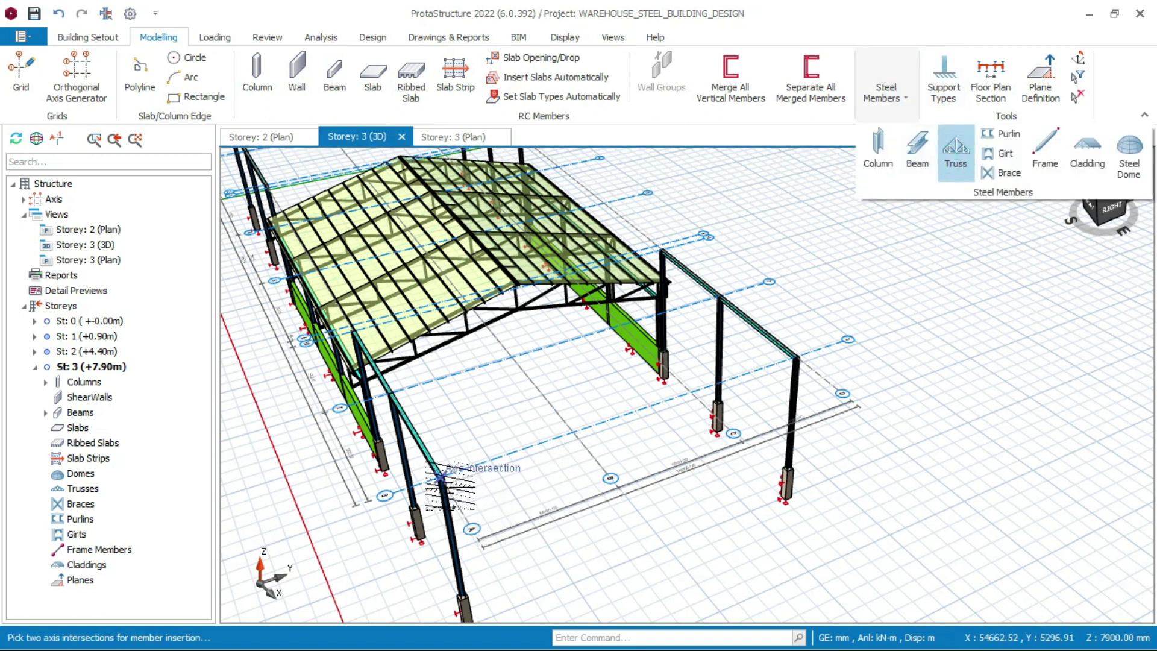
{"action": "scroll", "coordinate": [439, 477], "scroll_direction": "up", "scroll_amount": 5}
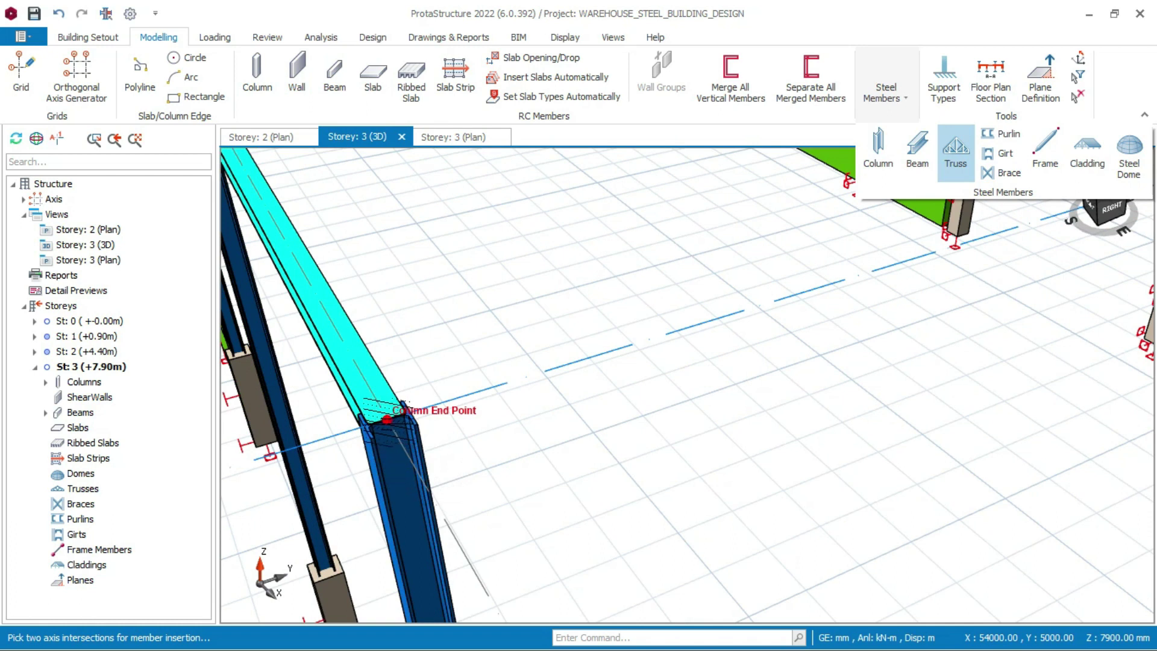
{"action": "scroll", "coordinate": [422, 440], "scroll_direction": "down", "scroll_amount": 6}
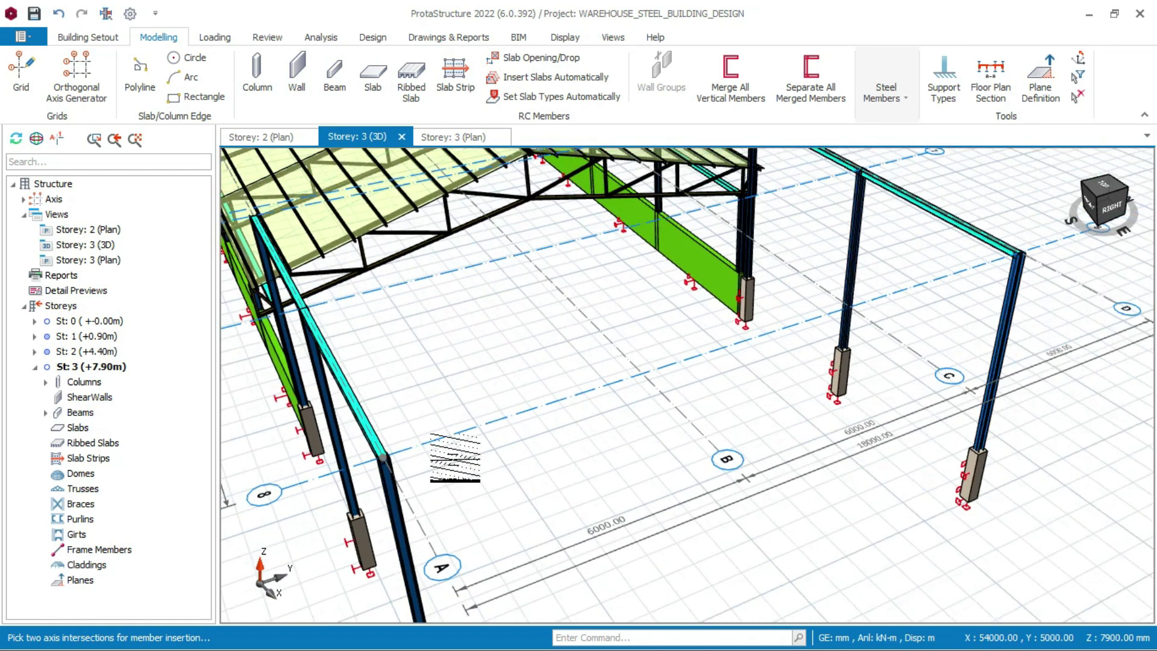
{"action": "scroll", "coordinate": [455, 458], "scroll_direction": "down", "scroll_amount": 2}
{"action": "scroll", "coordinate": [762, 349], "scroll_direction": "up", "scroll_amount": 5}
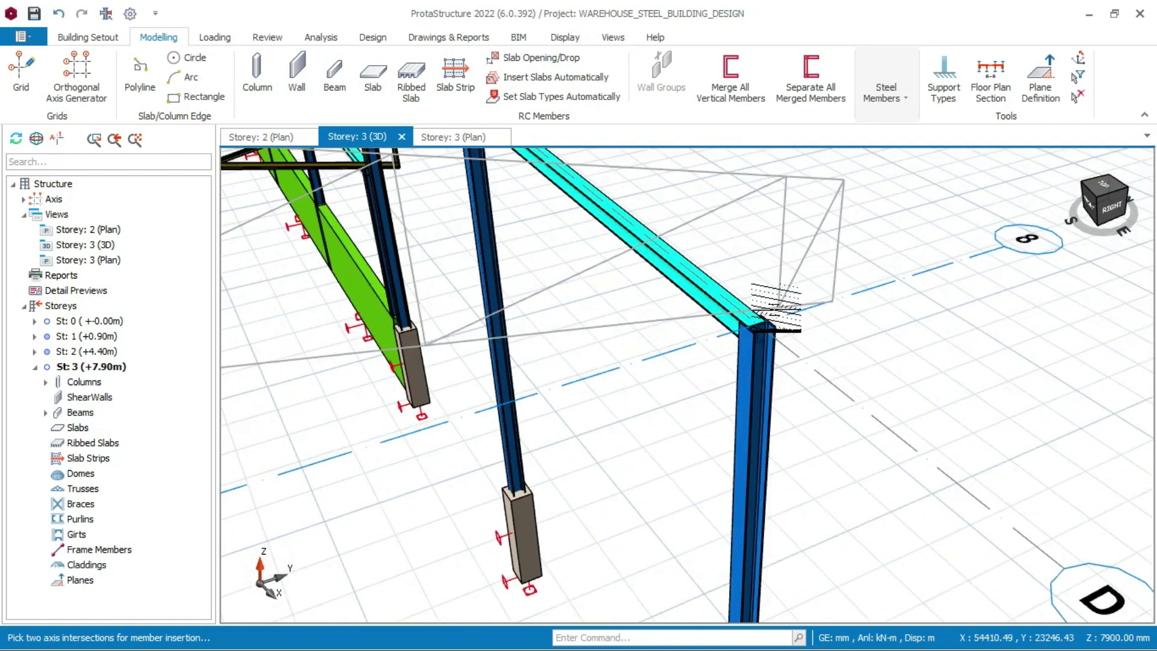
{"action": "scroll", "coordinate": [765, 316], "scroll_direction": "up", "scroll_amount": 2}
{"action": "left_click", "coordinate": [753, 333]}
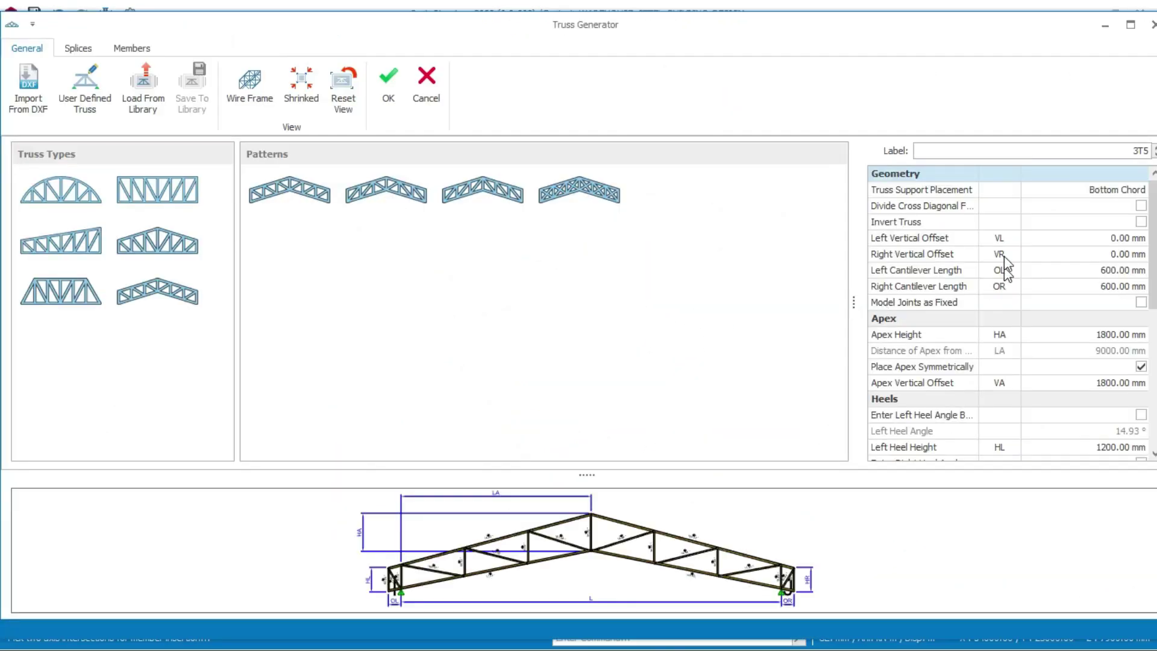
{"action": "left_click", "coordinate": [388, 77]}
{"action": "left_click", "coordinate": [791, 345]}
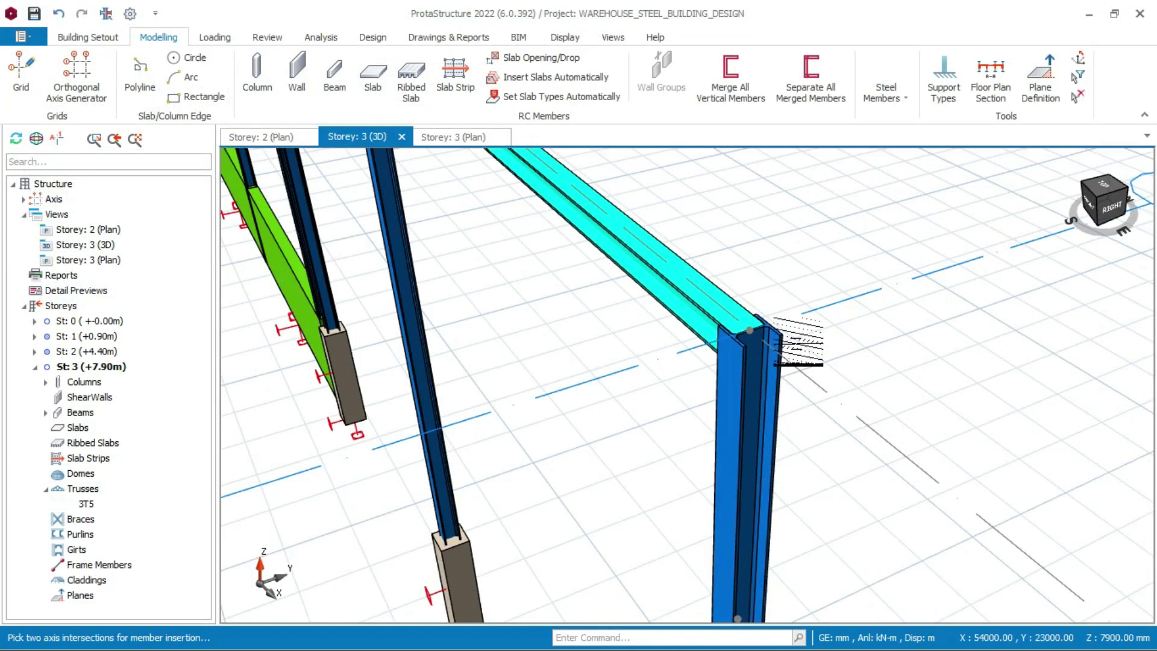
Insert the same pitched truss along axis 7 between the column tops at axes D and A
{"action": "scroll", "coordinate": [801, 346], "scroll_direction": "down", "scroll_amount": 7}
{"action": "scroll", "coordinate": [844, 311], "scroll_direction": "down", "scroll_amount": 5}
{"action": "middle_click_drag", "start_coordinate": [687, 384], "coordinate": [674, 354]}
{"action": "scroll", "coordinate": [673, 354], "scroll_direction": "up", "scroll_amount": 3}
{"action": "scroll", "coordinate": [673, 356], "scroll_direction": "up", "scroll_amount": 6}
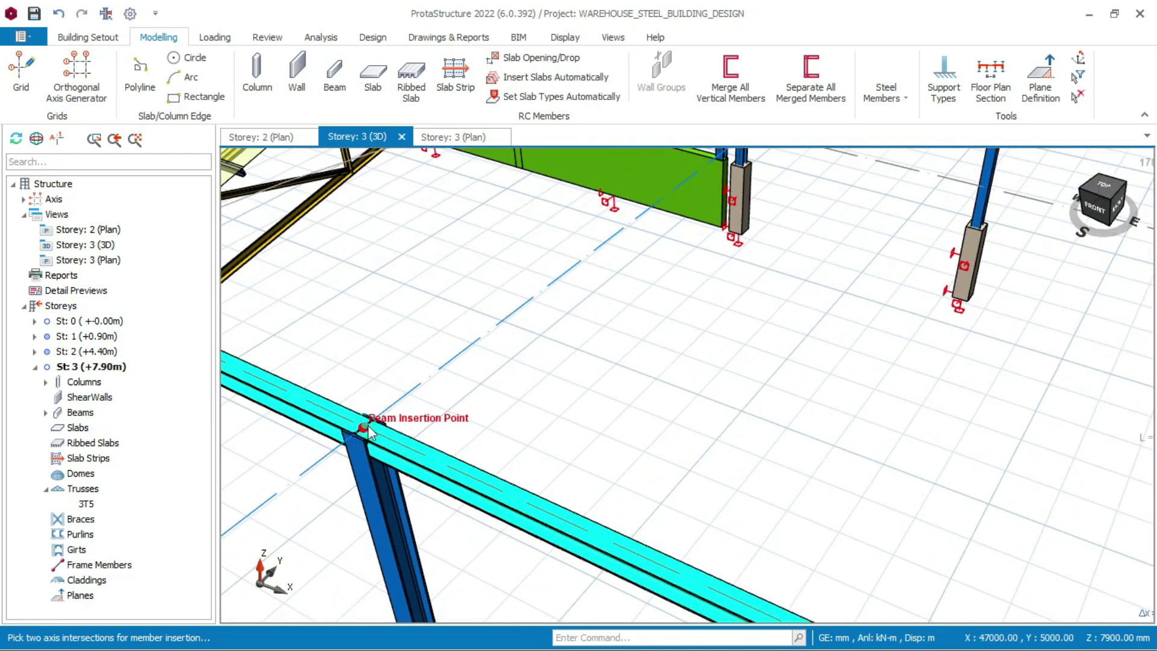
{"action": "left_click", "coordinate": [364, 427]}
Insert the same pitched steel truss along axis 10 between the column tops at axes A and D
{"action": "scroll", "coordinate": [795, 404], "scroll_direction": "down", "scroll_amount": 3}
{"action": "scroll", "coordinate": [791, 404], "scroll_direction": "down", "scroll_amount": 2}
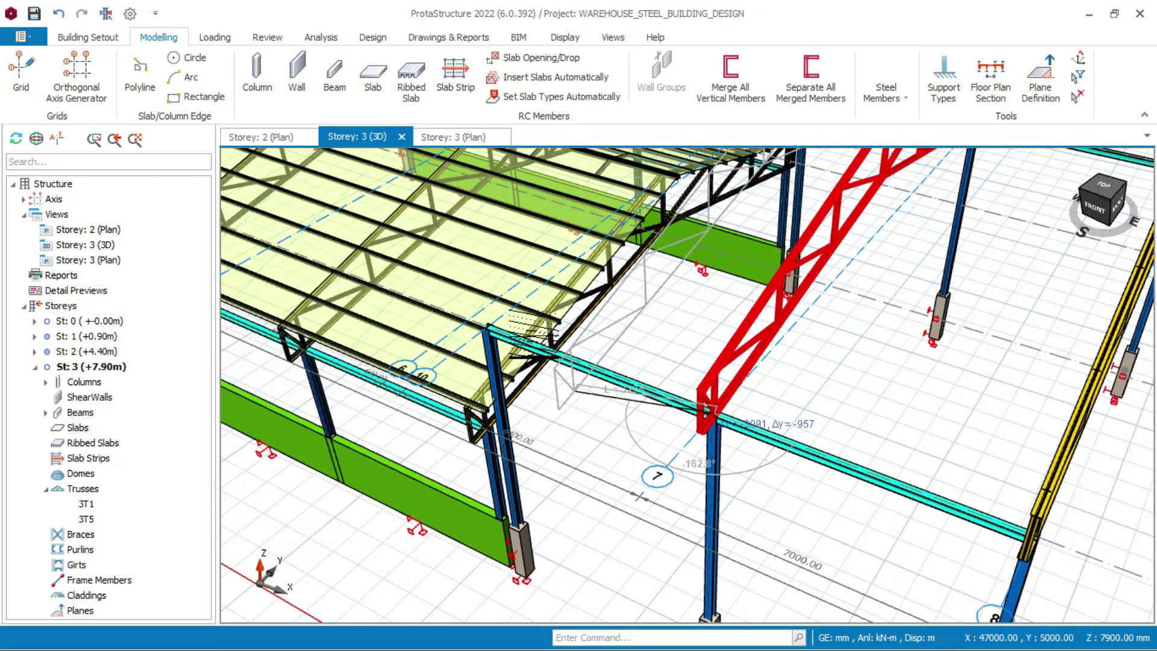
{"action": "scroll", "coordinate": [500, 330], "scroll_direction": "up", "scroll_amount": 4}
{"action": "scroll", "coordinate": [466, 327], "scroll_direction": "up", "scroll_amount": 1}
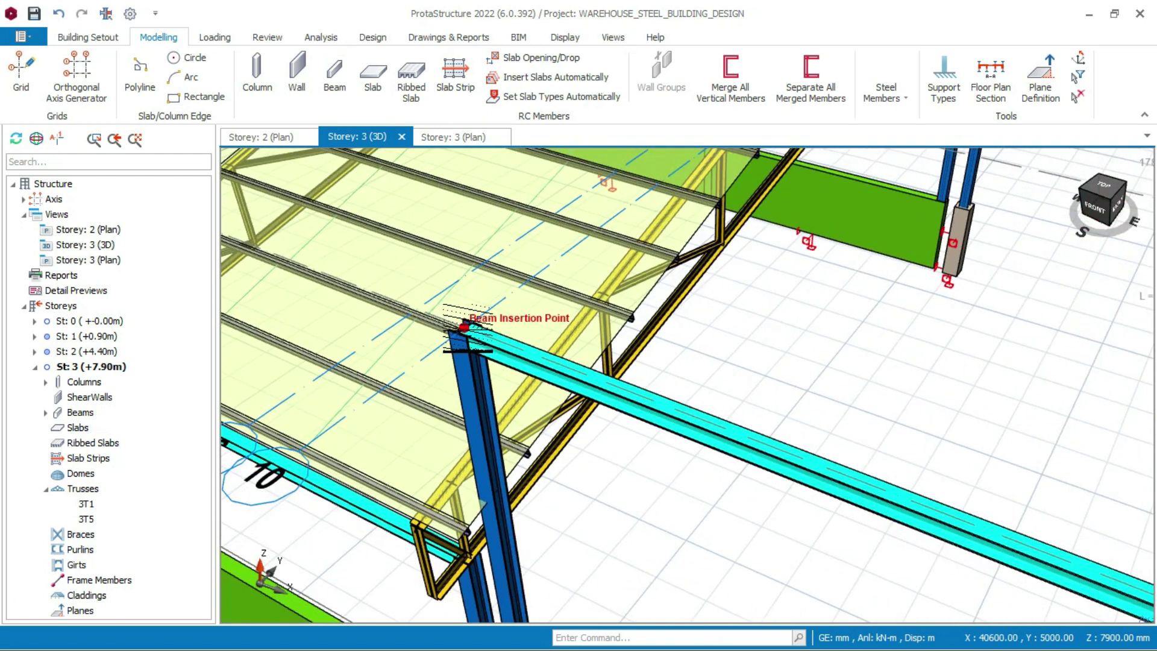
{"action": "left_click", "coordinate": [464, 327]}
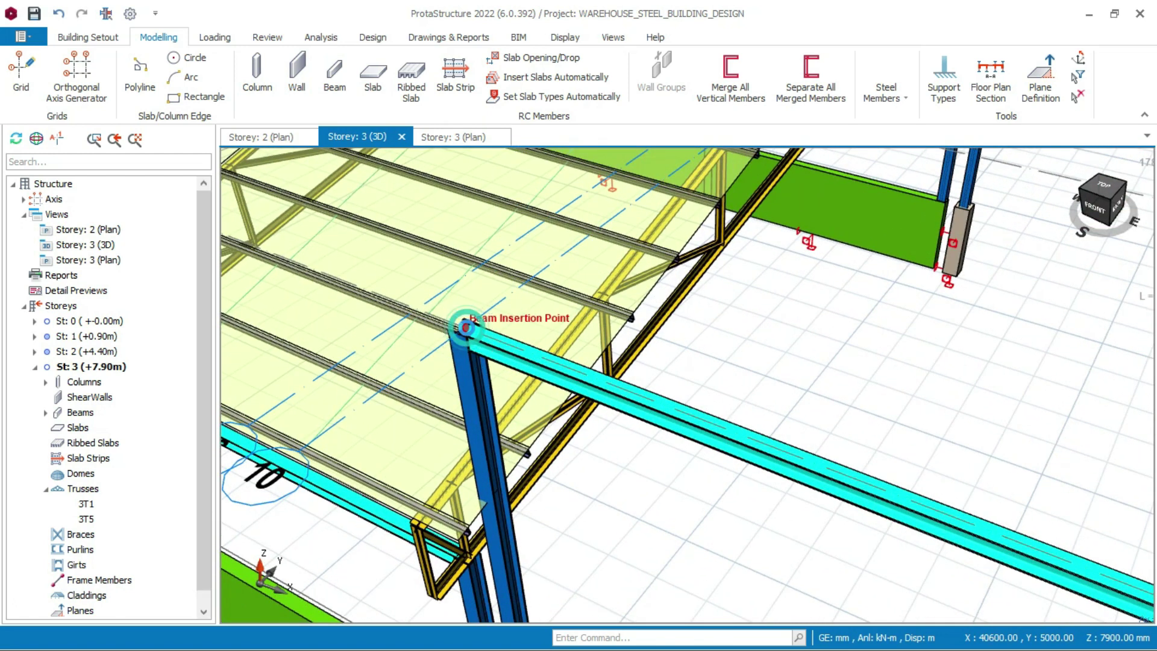
{"action": "scroll", "coordinate": [832, 355], "scroll_direction": "down", "scroll_amount": 5}
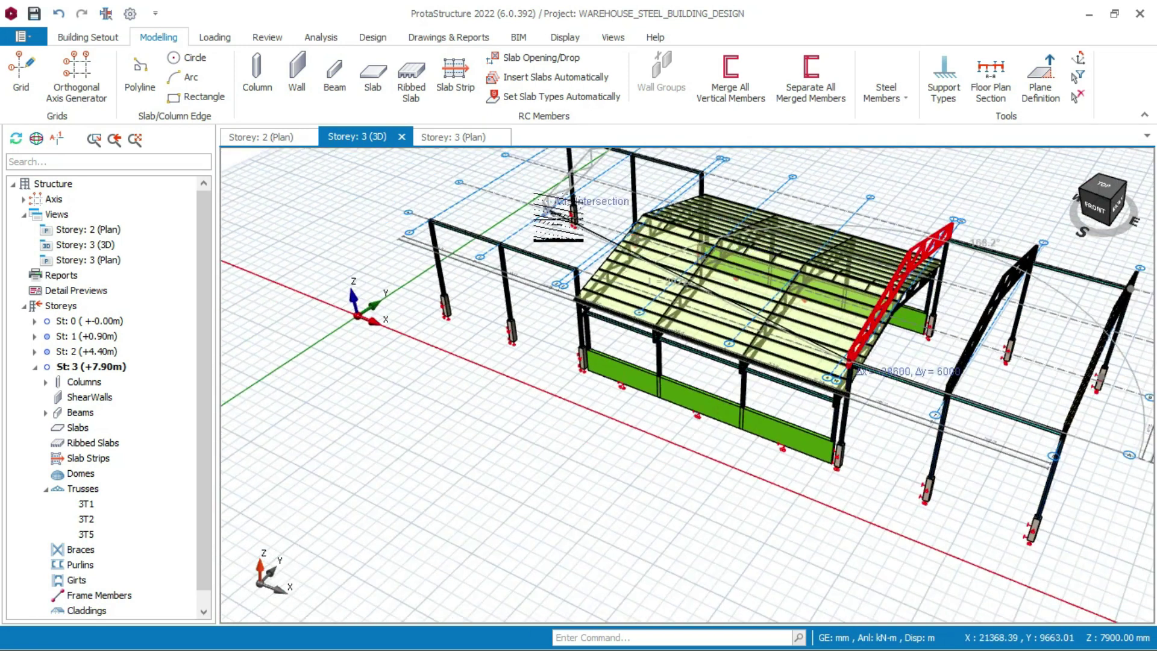
Insert the same pitched truss along axis 3 between the storey 3 column tops at axes A and D
{"action": "scroll", "coordinate": [566, 290], "scroll_direction": "up", "scroll_amount": 4}
{"action": "scroll", "coordinate": [565, 289], "scroll_direction": "up", "scroll_amount": 3}
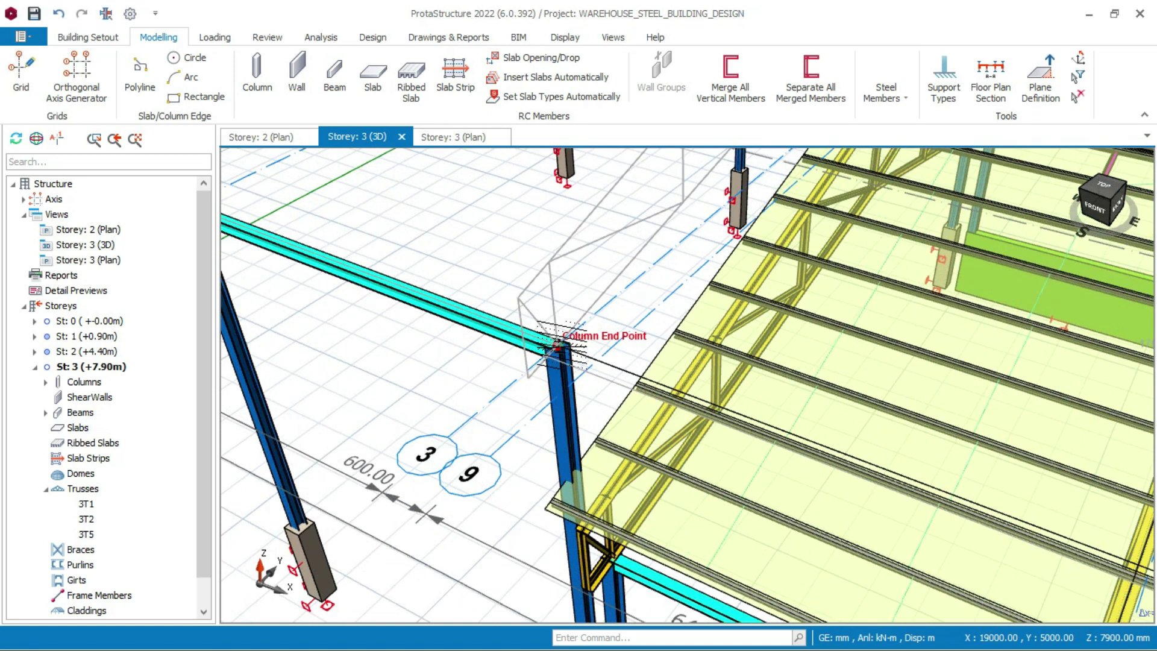
{"action": "left_click", "coordinate": [557, 344]}
{"action": "scroll", "coordinate": [837, 376], "scroll_direction": "down", "scroll_amount": 5}
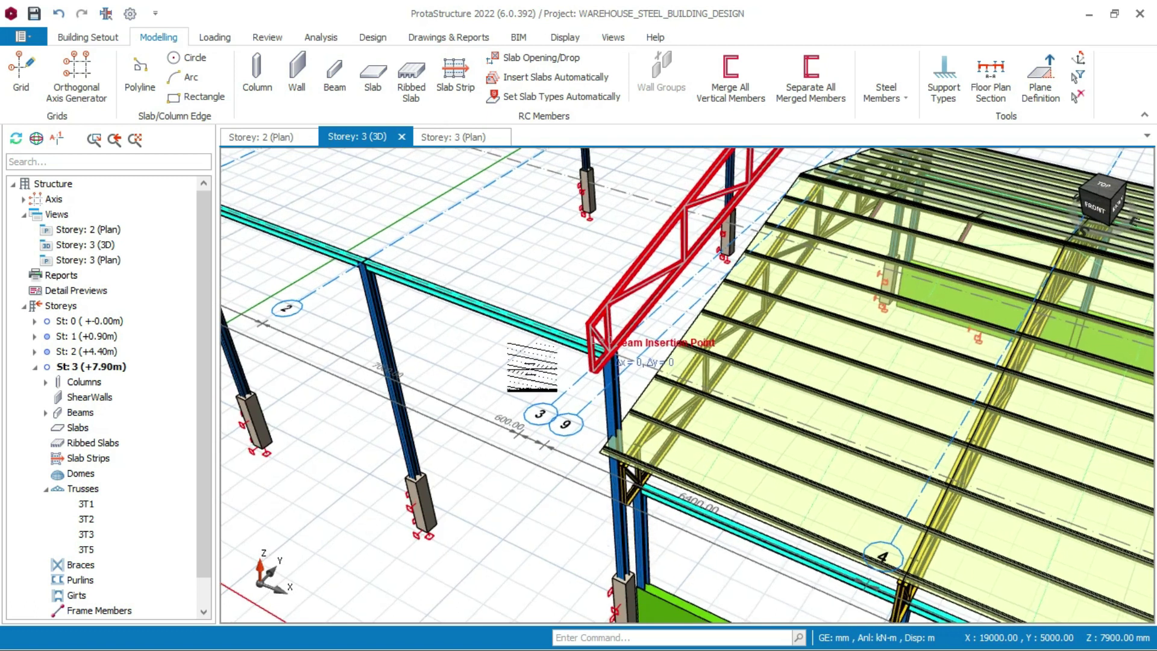
Insert the pitched trusses along axes 2 and 1 between the column tops at A and D
{"action": "scroll", "coordinate": [365, 266], "scroll_direction": "up", "scroll_amount": 5}
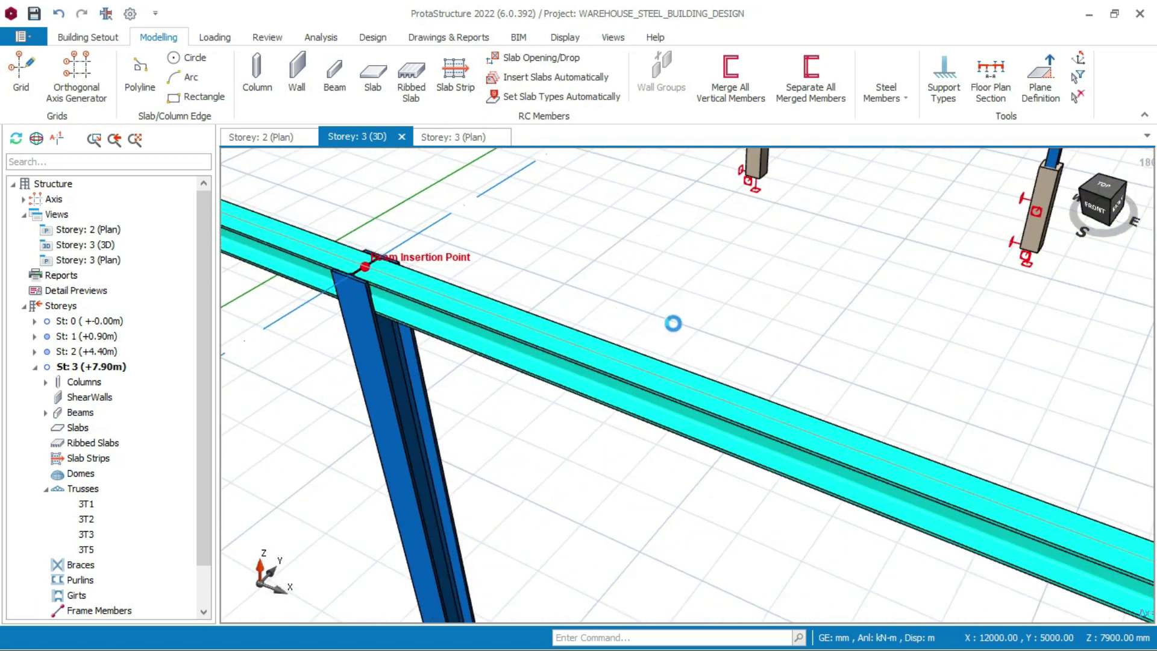
{"action": "scroll", "coordinate": [673, 324], "scroll_direction": "down", "scroll_amount": 7}
{"action": "scroll", "coordinate": [459, 246], "scroll_direction": "up", "scroll_amount": 2}
{"action": "scroll", "coordinate": [469, 271], "scroll_direction": "up", "scroll_amount": 4}
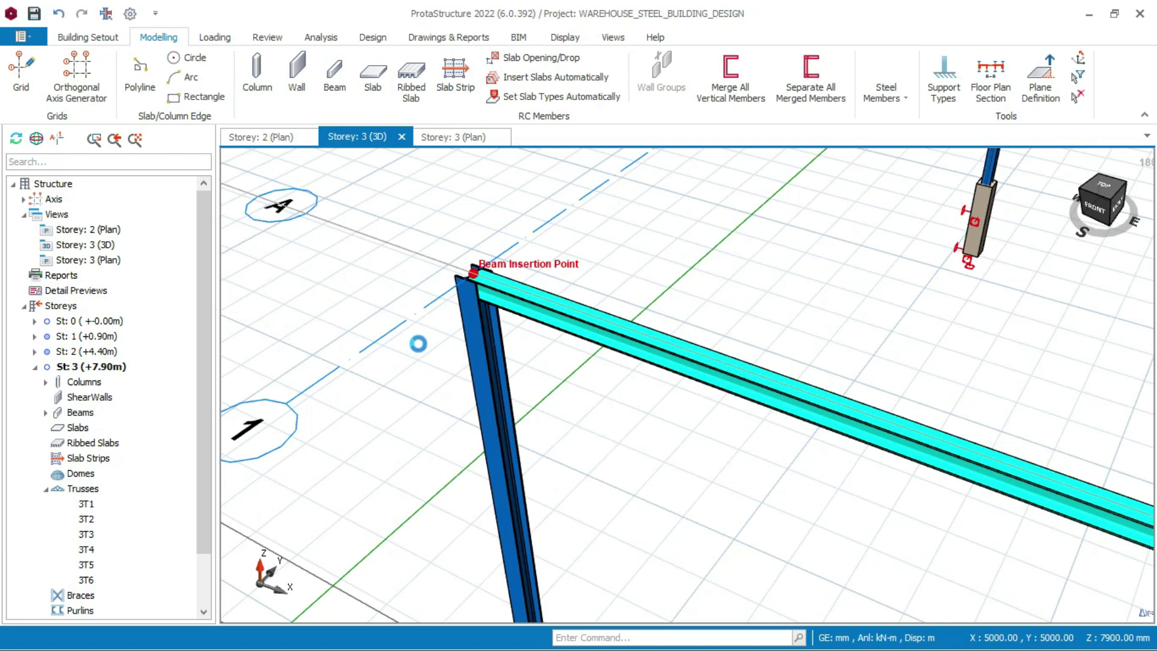
{"action": "scroll", "coordinate": [421, 342], "scroll_direction": "down", "scroll_amount": 4}
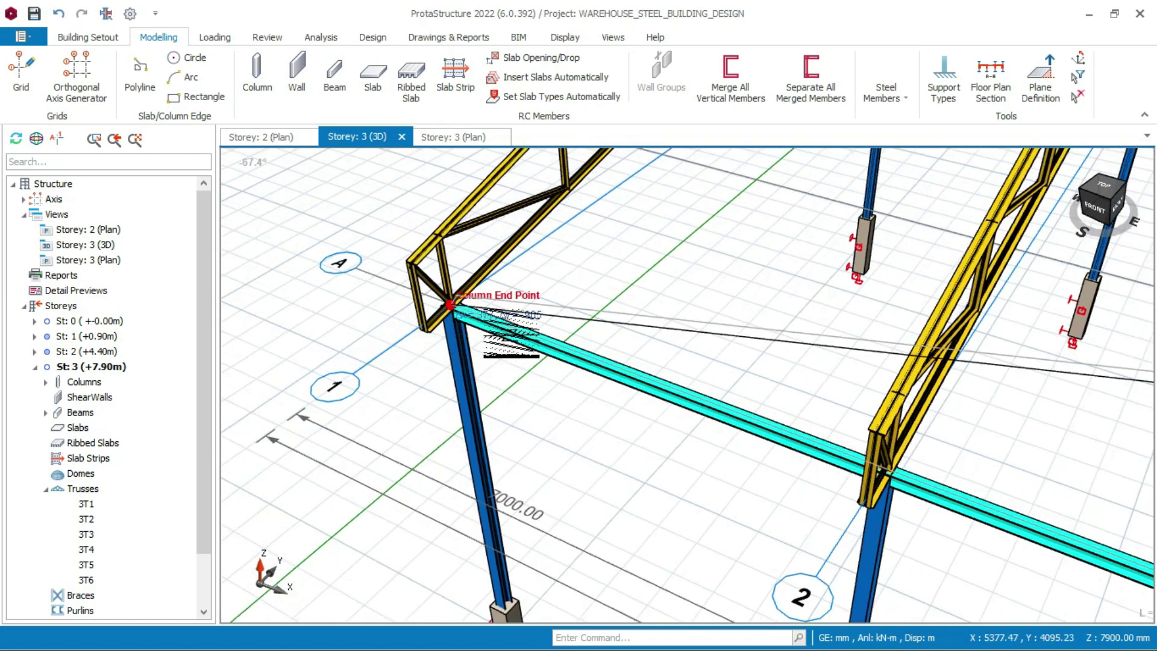
Examine the new trusses over both raised end bays from several angles in the 3D view
{"action": "scroll", "coordinate": [453, 309], "scroll_direction": "down", "scroll_amount": 3}
{"action": "mouse_move", "coordinate": [488, 317]}
{"action": "middle_mouse_down"}
{"action": "mouse_move", "coordinate": [615, 331]}
{"action": "mouse_move", "coordinate": [659, 317]}
{"action": "mouse_move", "coordinate": [578, 305]}
{"action": "mouse_move", "coordinate": [710, 313]}
{"action": "middle_mouse_up"}
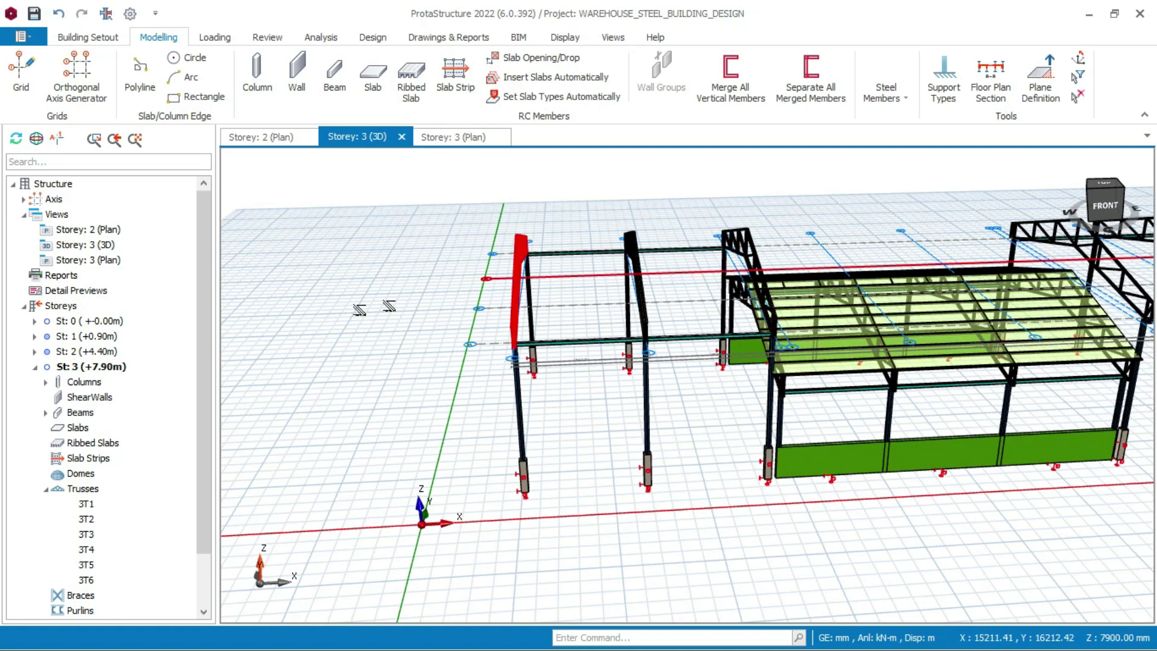
{"action": "middle_click_drag", "start_coordinate": [602, 301], "coordinate": [756, 409]}
{"action": "scroll", "coordinate": [697, 372], "scroll_direction": "up", "scroll_amount": 6}
{"action": "scroll", "coordinate": [696, 372], "scroll_direction": "down", "scroll_amount": 4}
{"action": "scroll", "coordinate": [695, 371], "scroll_direction": "down", "scroll_amount": 5}
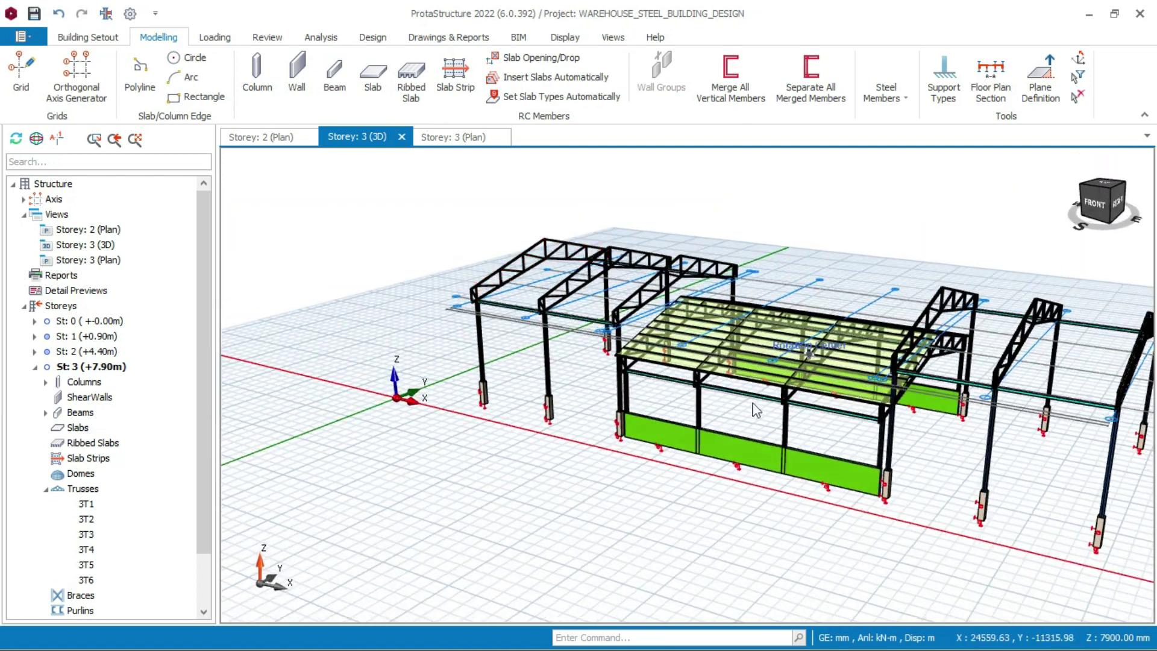
{"action": "middle_click_drag", "start_coordinate": [935, 389], "coordinate": [628, 397]}
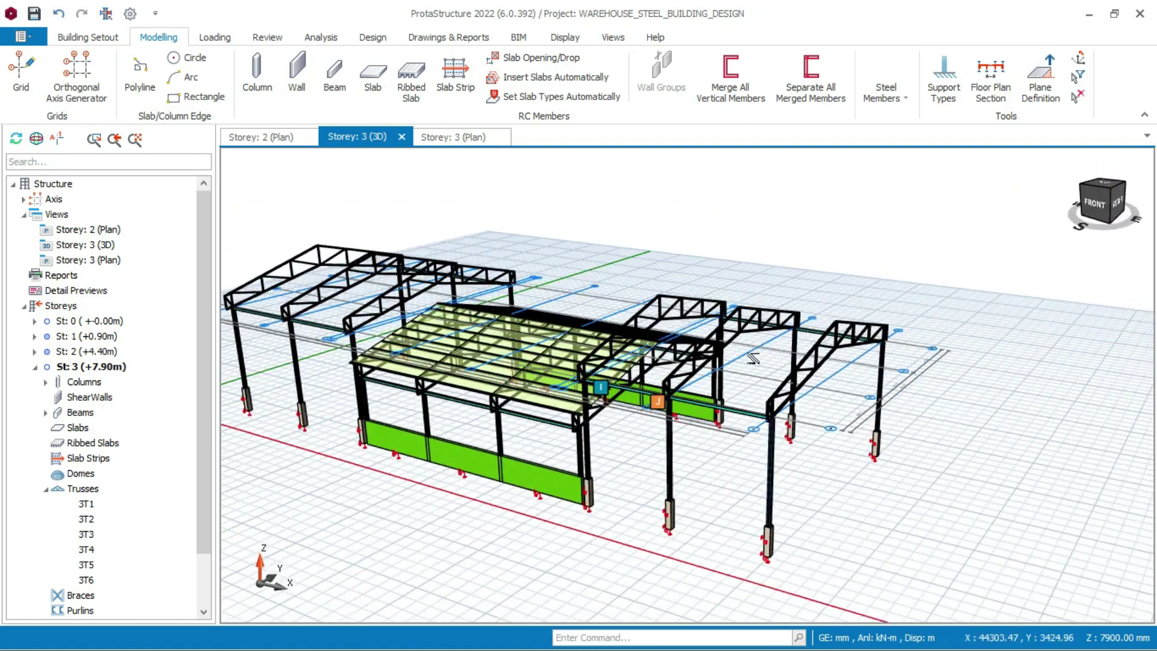
Insert UPN100 purlins at 1100 mm spacing between the trusses on axes 8 and 7, keeping the 600 mm right cantilever
{"action": "left_click", "coordinate": [910, 97]}
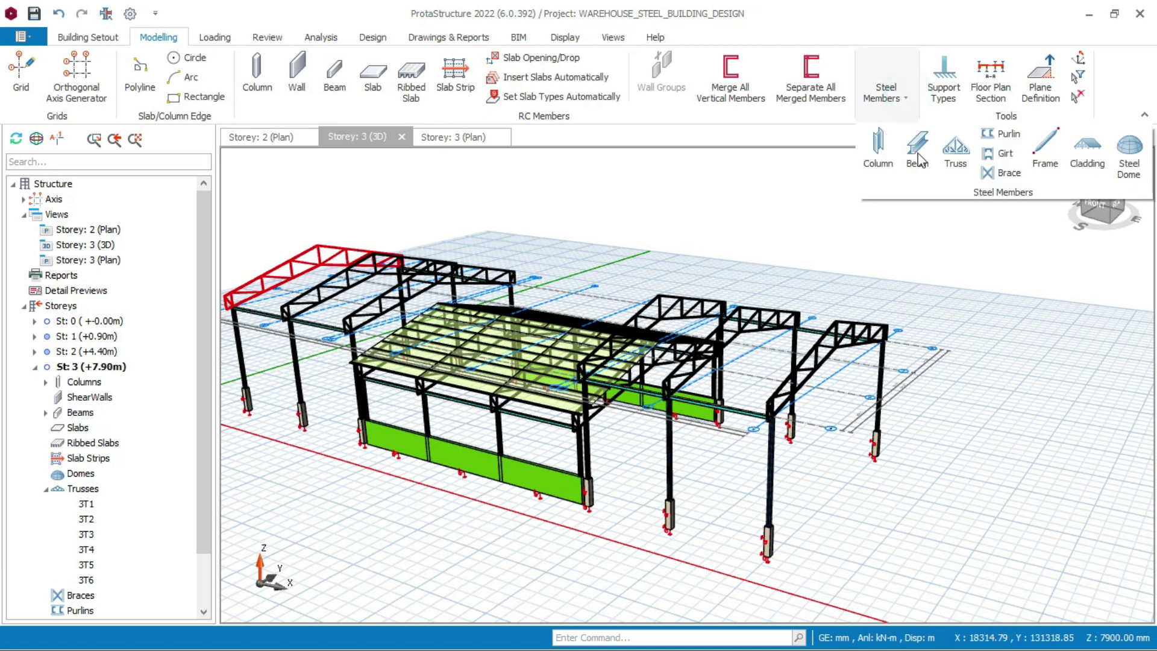
{"action": "left_click", "coordinate": [1004, 133]}
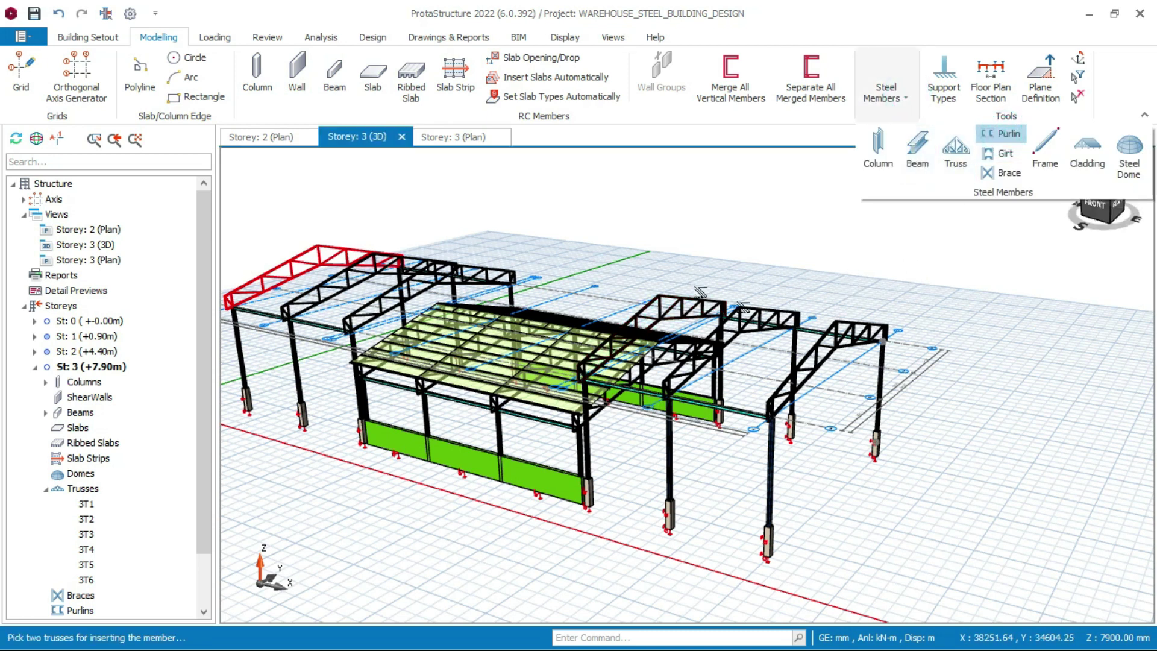
{"action": "scroll", "coordinate": [824, 330], "scroll_direction": "up", "scroll_amount": 4}
{"action": "left_click", "coordinate": [826, 318]}
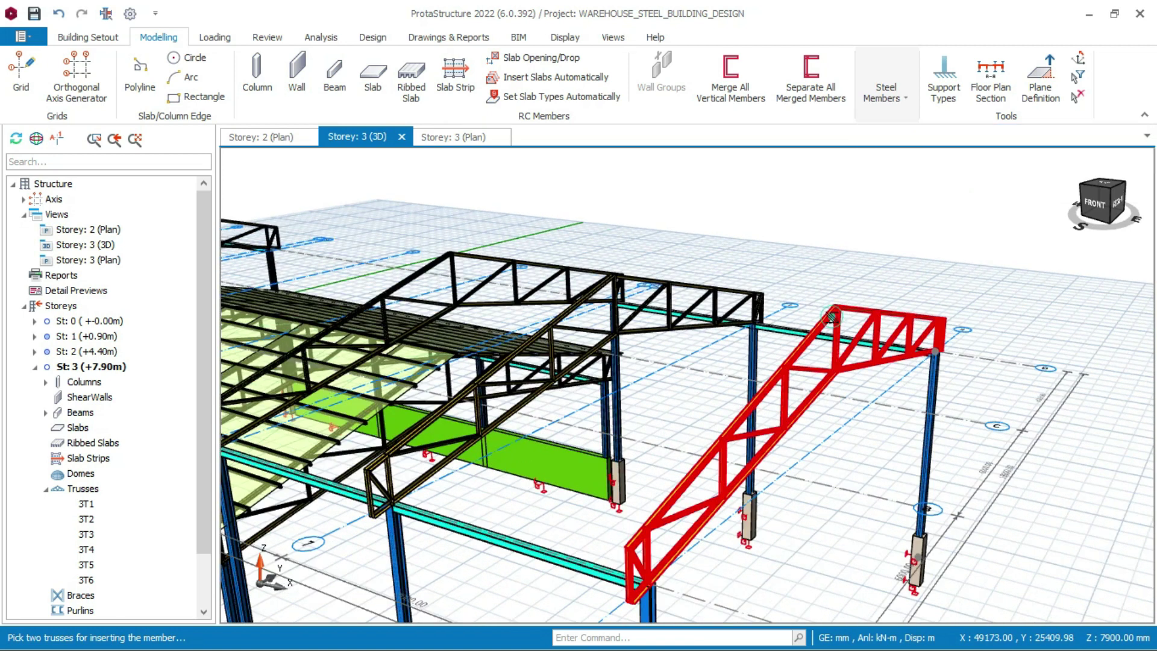
{"action": "left_click", "coordinate": [698, 279]}
{"action": "left_click", "coordinate": [742, 318]}
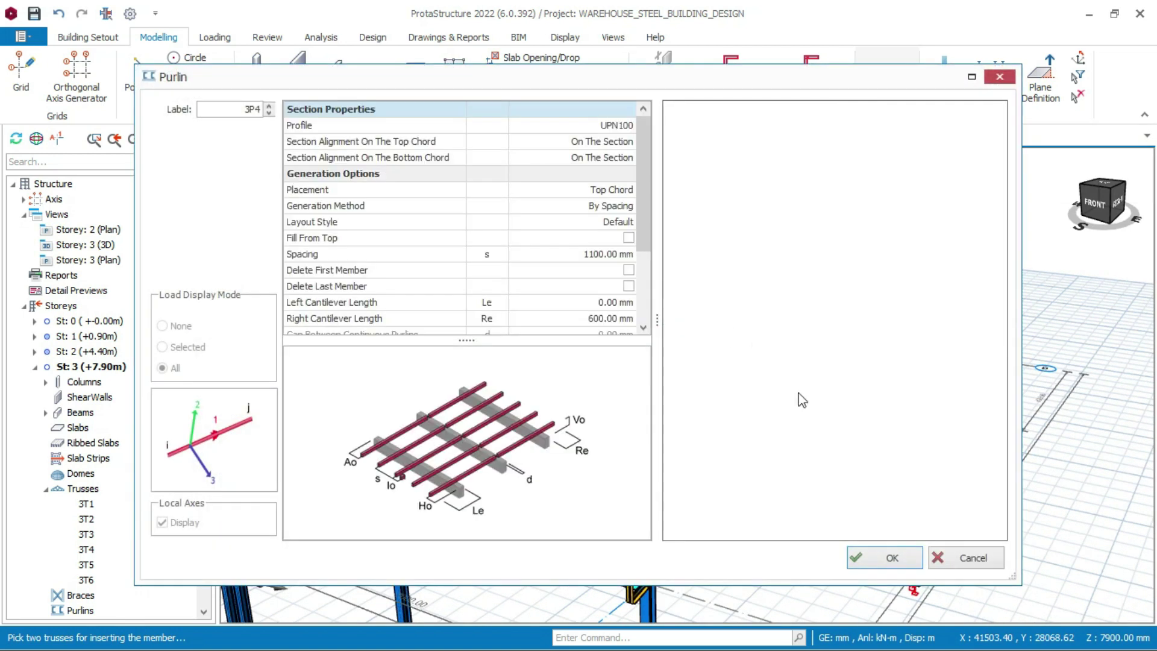
{"action": "left_click", "coordinate": [892, 558]}
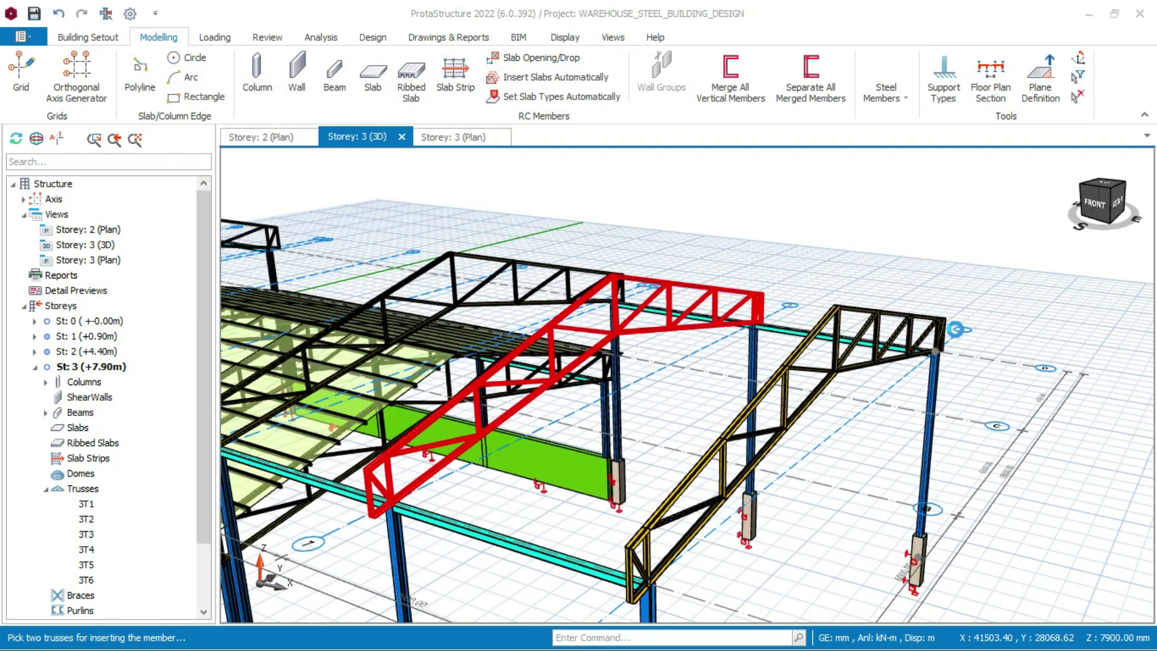
Edit the purlins between axes 7 and 8 to a 600 mm left cantilever and a 0 mm right cantilever
{"action": "scroll", "coordinate": [552, 409], "scroll_direction": "up", "scroll_amount": 5}
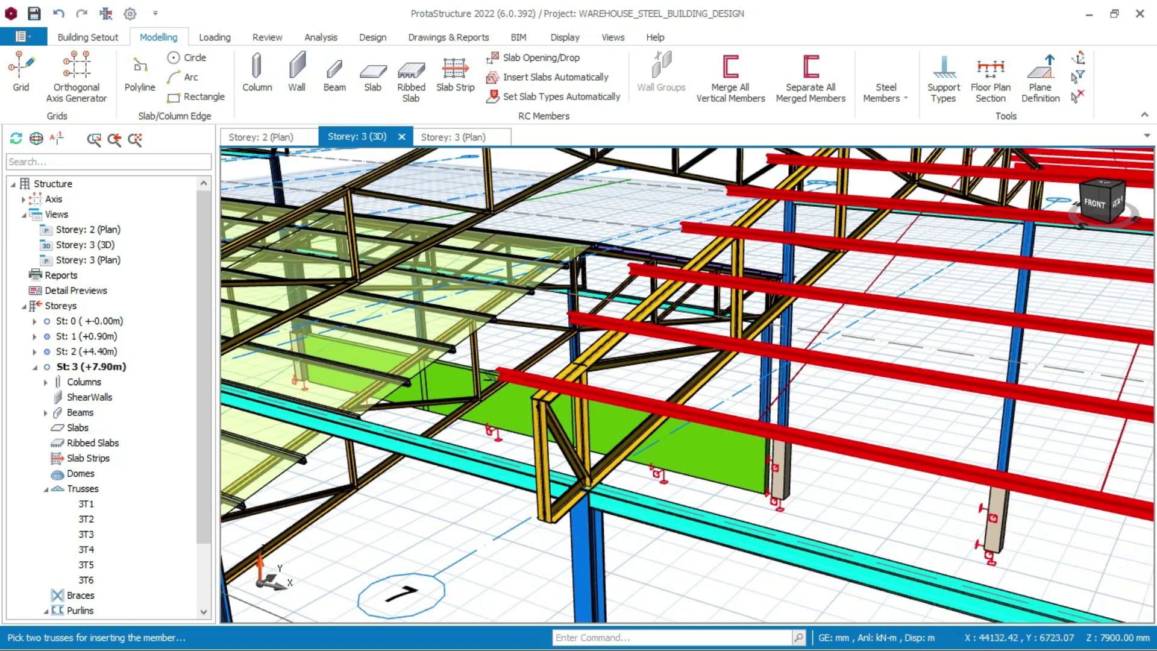
{"action": "scroll", "coordinate": [655, 385], "scroll_direction": "down", "scroll_amount": 3}
{"action": "middle_click_drag", "start_coordinate": [896, 401], "coordinate": [853, 341]}
{"action": "scroll", "coordinate": [474, 304], "scroll_direction": "down", "scroll_amount": 3}
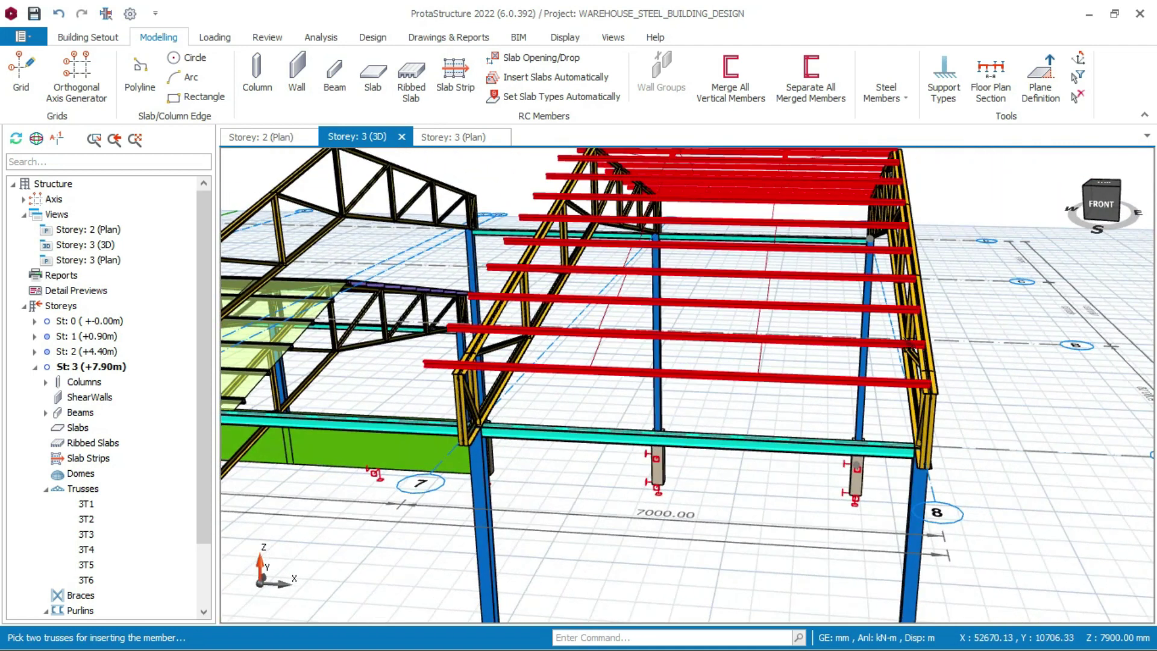
{"action": "right_click", "coordinate": [851, 300]}
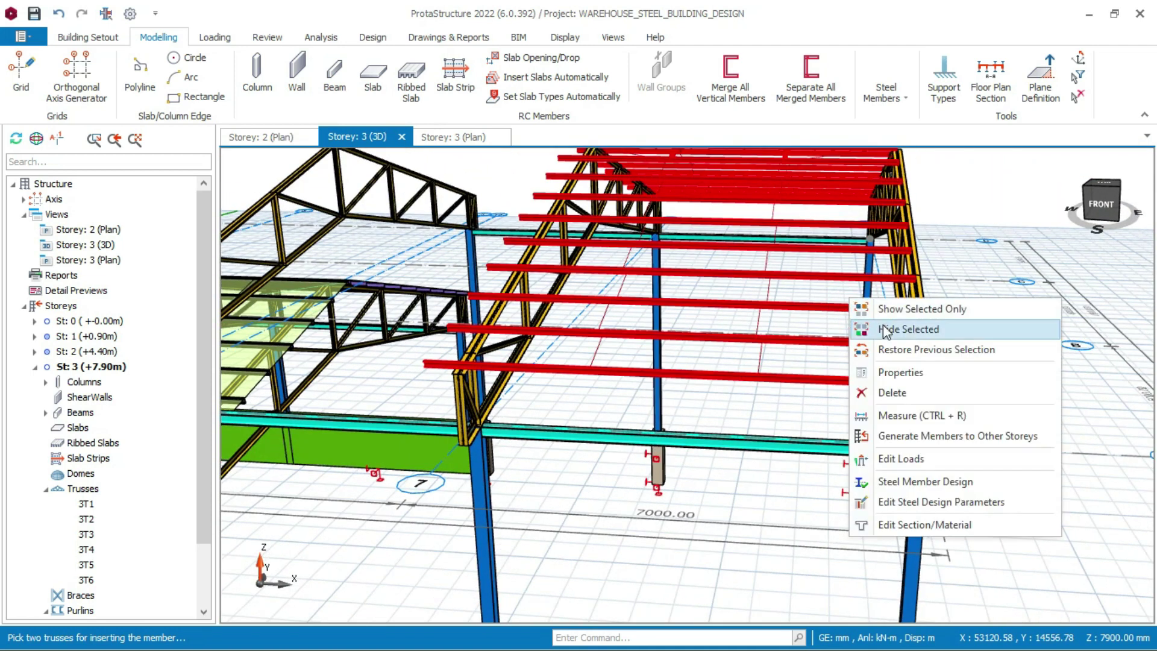
{"action": "left_click", "coordinate": [900, 371]}
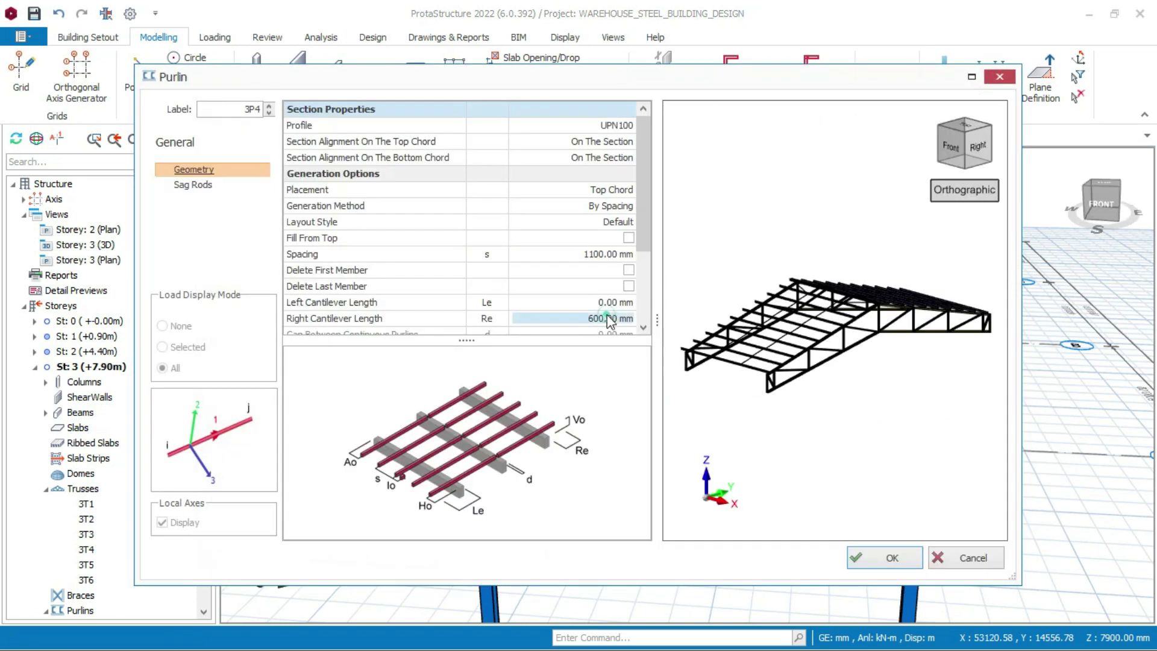
{"action": "left_click", "coordinate": [608, 318]}
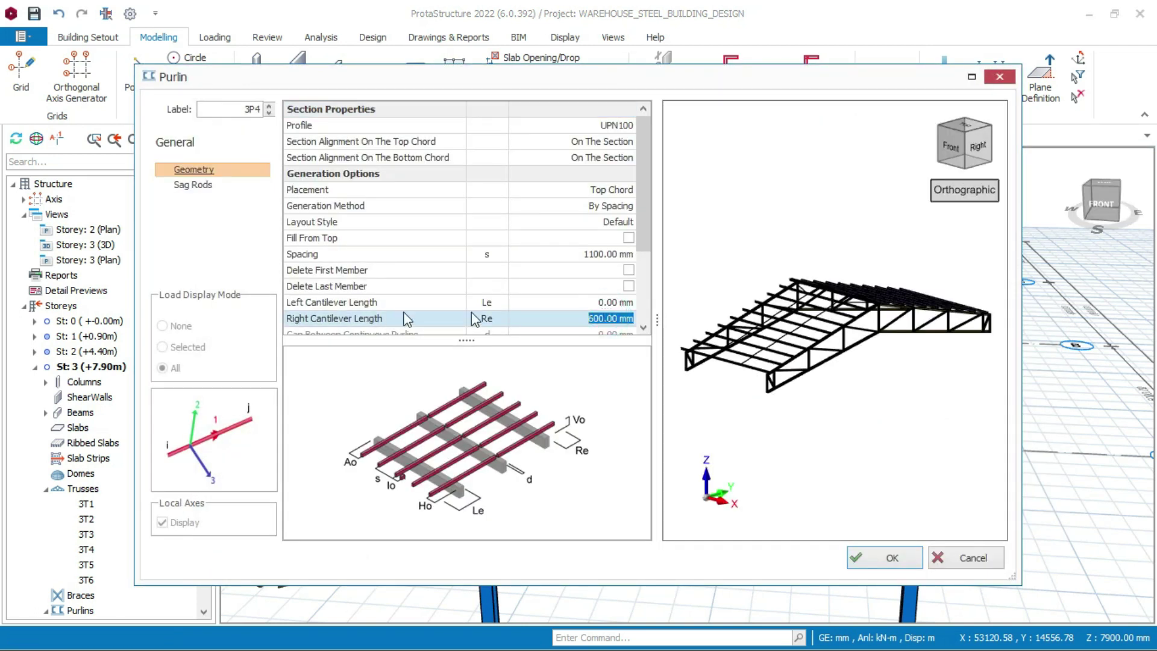
{"action": "left_click", "coordinate": [606, 303]}
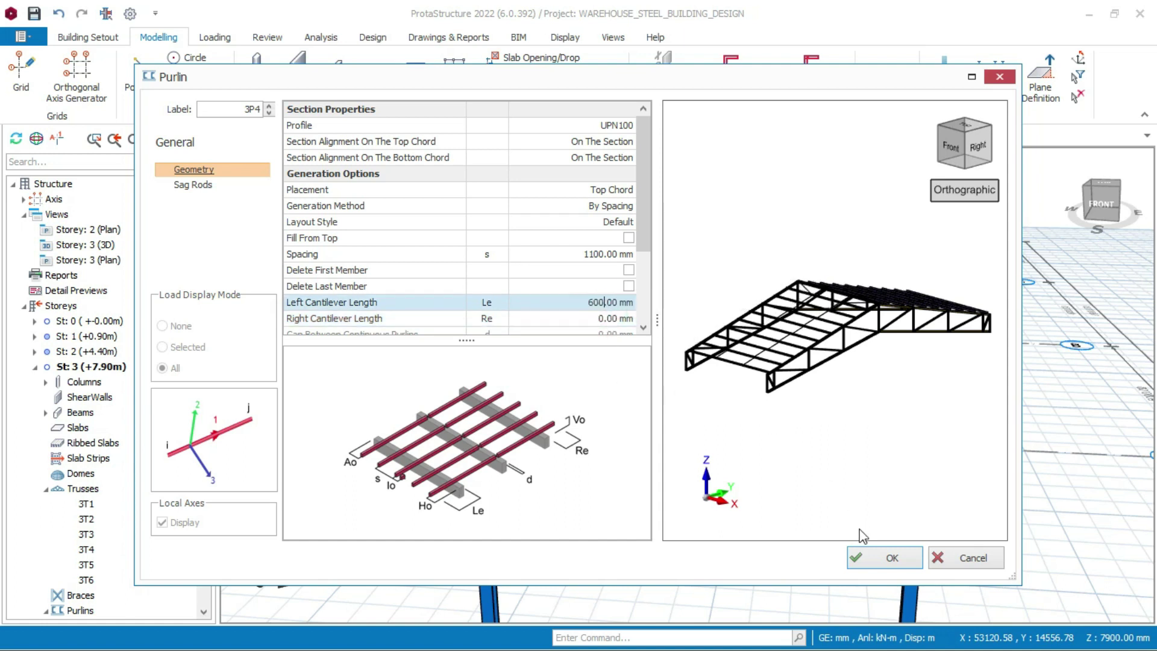
{"action": "left_click", "coordinate": [887, 558]}
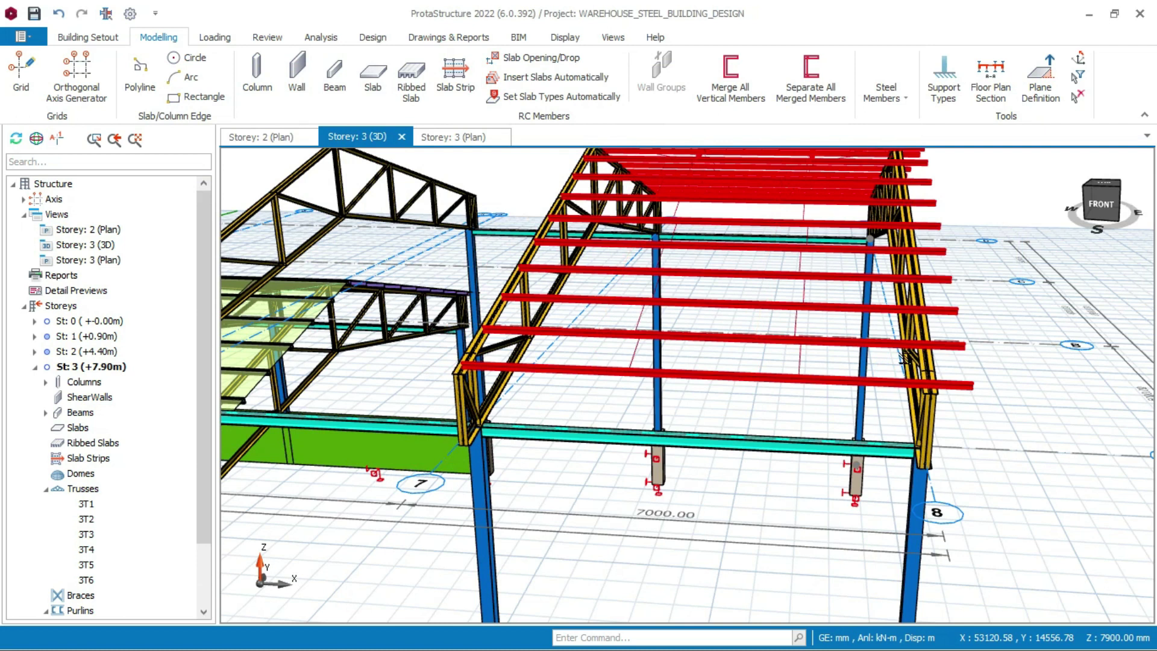
Insert UPN100 purlins between the trusses on axes 7 and 10 with a 0 mm left and 600 mm right cantilever
{"action": "scroll", "coordinate": [970, 308], "scroll_direction": "down", "scroll_amount": 3}
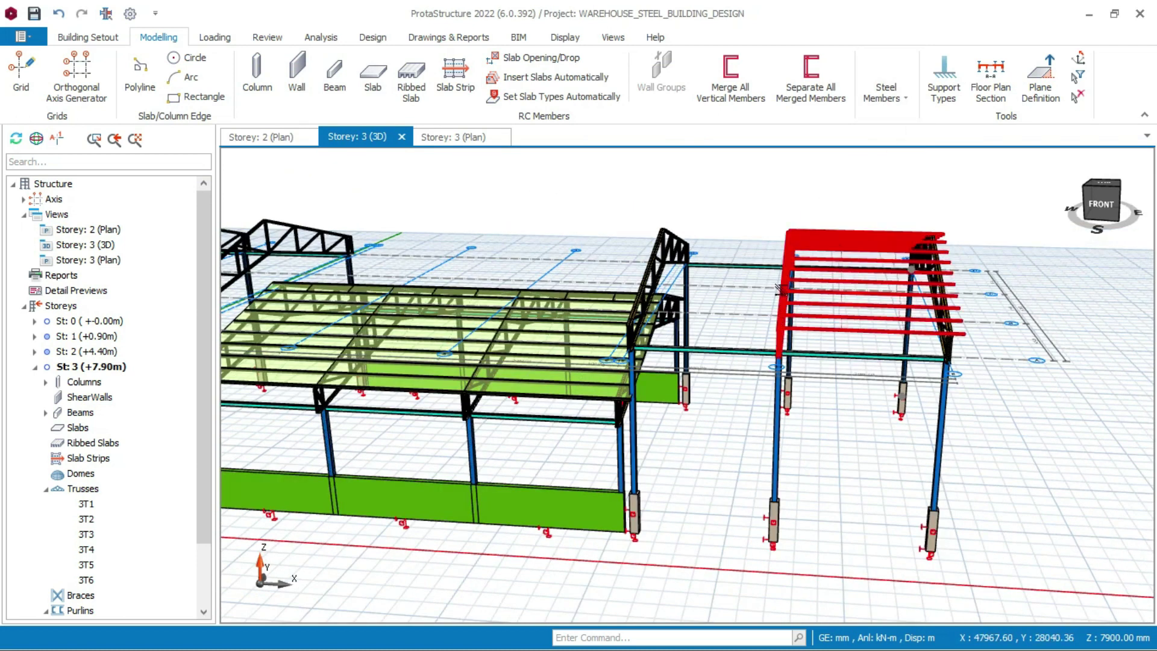
{"action": "scroll", "coordinate": [786, 379], "scroll_direction": "up", "scroll_amount": 5}
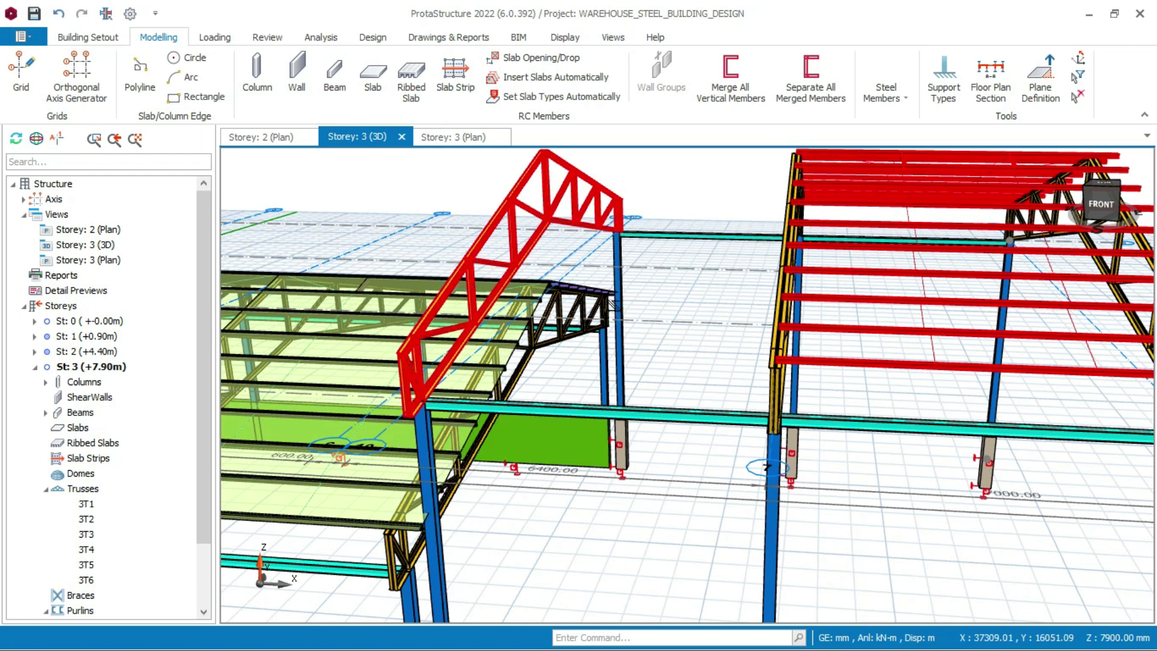
{"action": "double_click", "coordinate": [611, 304]}
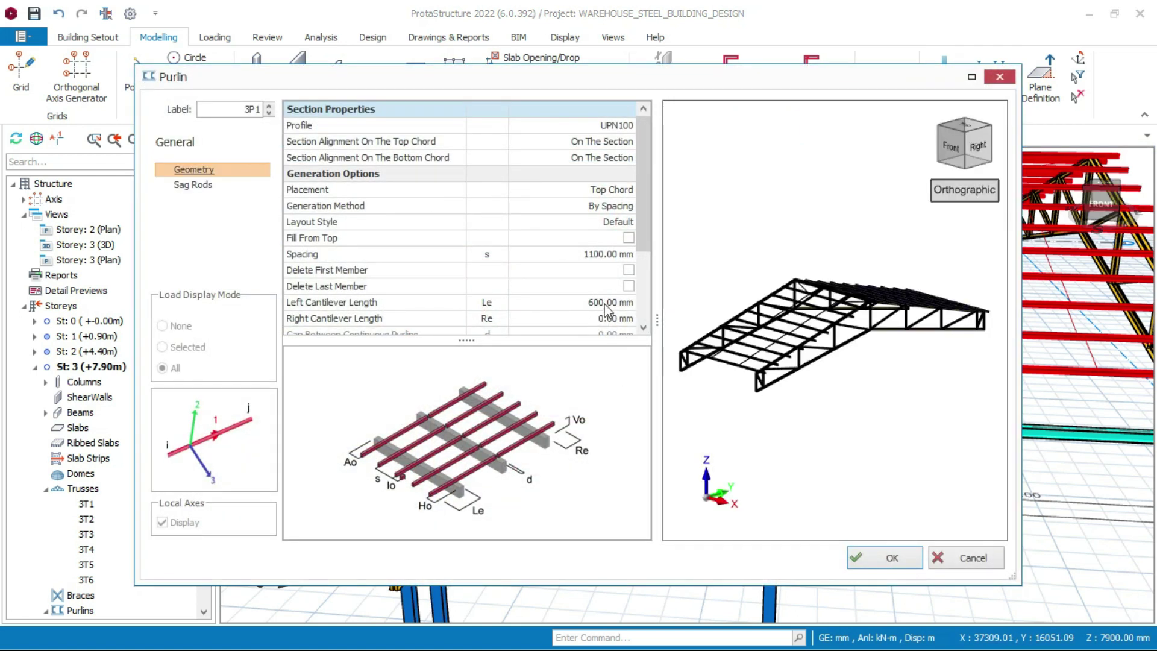
{"action": "left_click", "coordinate": [606, 303]}
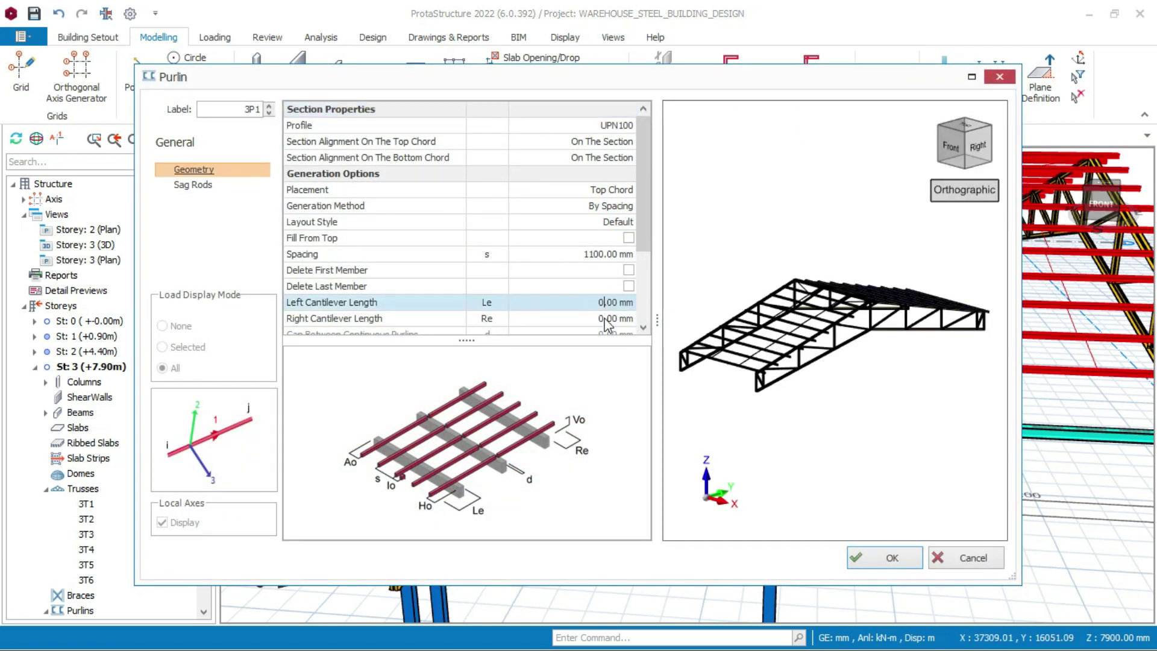
{"action": "left_click", "coordinate": [604, 320]}
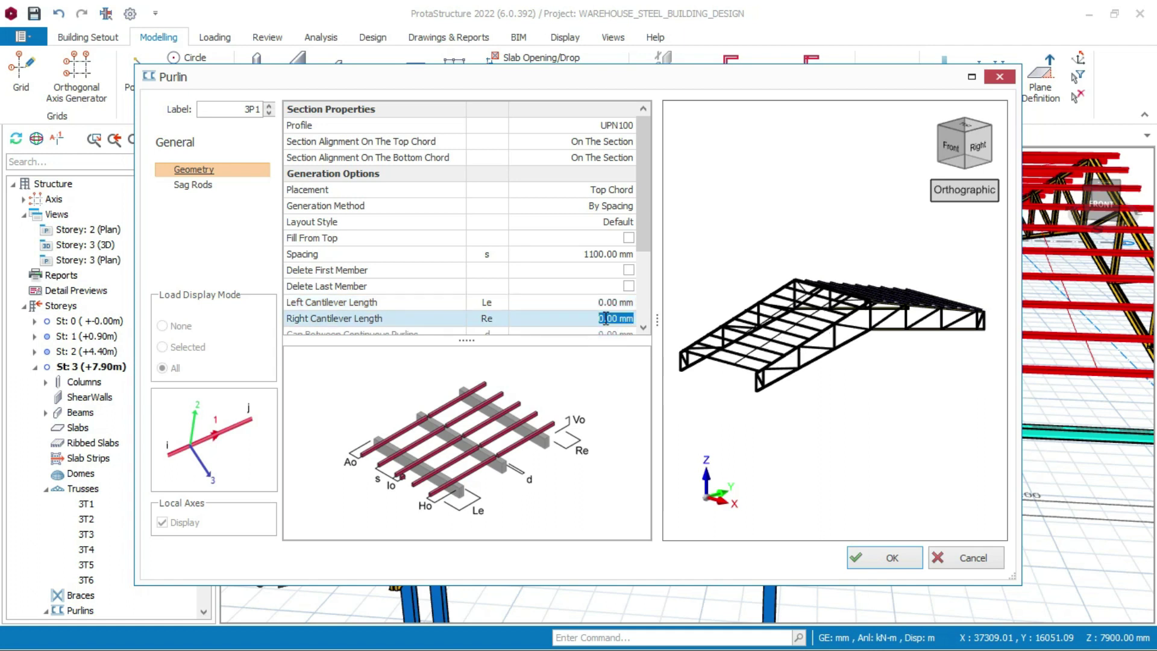
{"action": "left_click", "coordinate": [891, 557]}
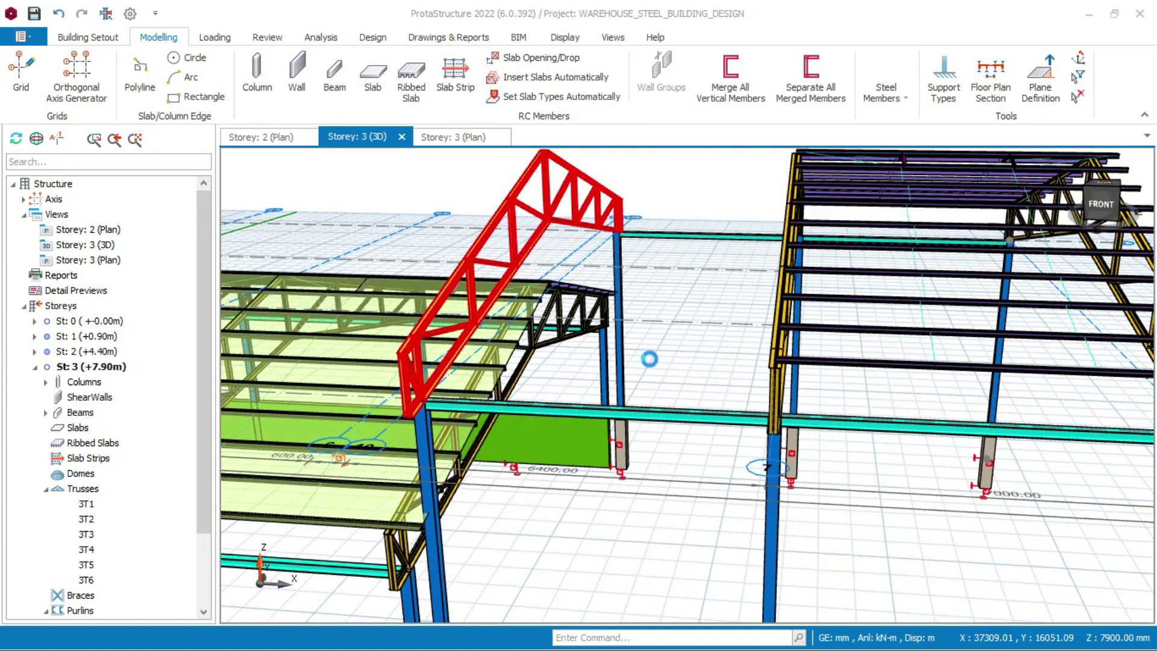
Insert purlins between the raised trusses on axes 2 and 3, overhanging beyond axis 3
{"action": "scroll", "coordinate": [693, 310], "scroll_direction": "down", "scroll_amount": 4}
{"action": "middle_click_drag", "start_coordinate": [434, 282], "coordinate": [736, 334]}
{"action": "scroll", "coordinate": [615, 338], "scroll_direction": "up", "scroll_amount": 3}
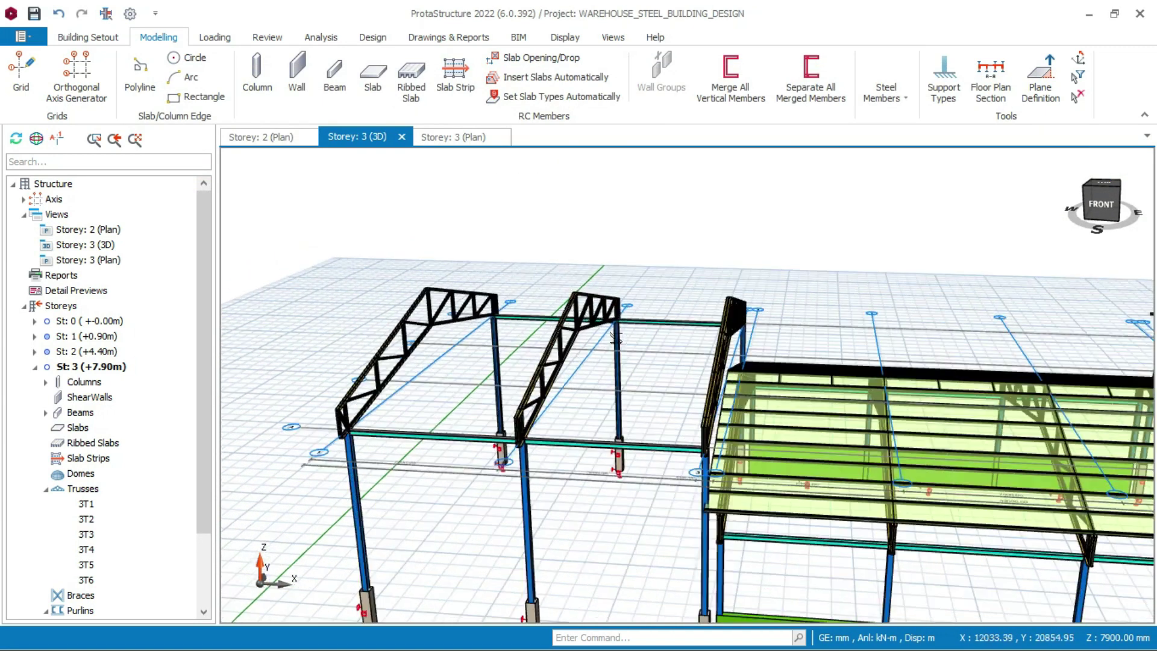
{"action": "left_click", "coordinate": [553, 337]}
{"action": "left_click", "coordinate": [726, 338]}
{"action": "right_click", "coordinate": [653, 349]}
{"action": "left_click", "coordinate": [861, 556]}
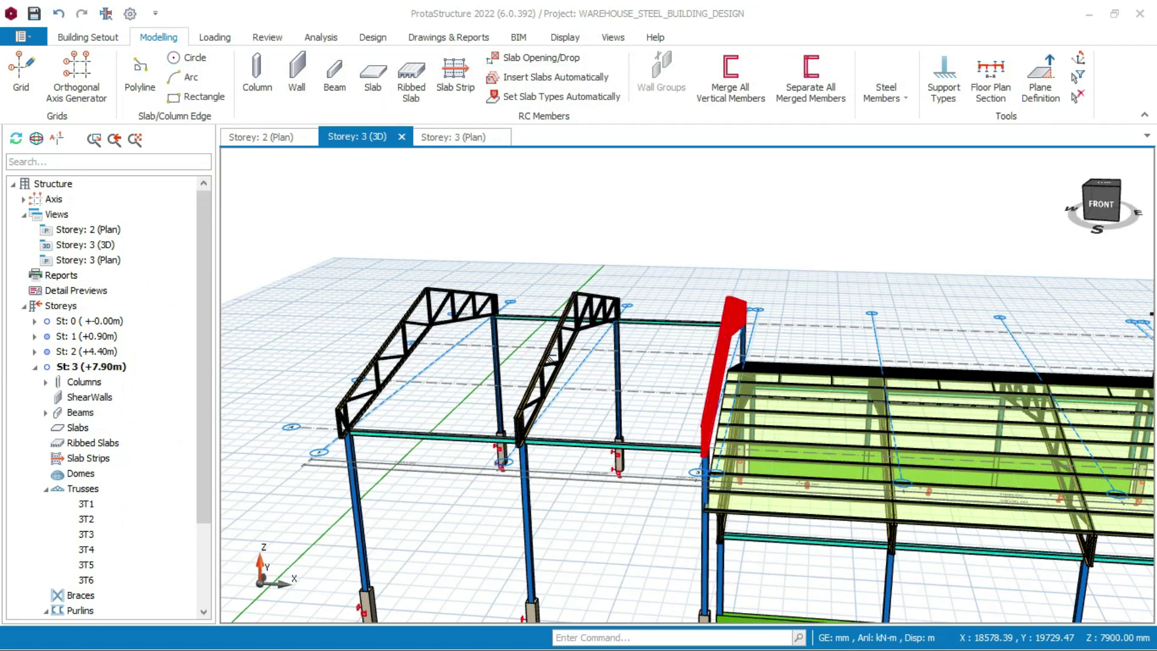
Insert UPN100 purlins at 1100 mm spacing between the raised trusses on axes 2 and 1, with 600 mm left and 0 mm right cantilevers
{"action": "scroll", "coordinate": [549, 357], "scroll_direction": "up", "scroll_amount": 3}
{"action": "scroll", "coordinate": [804, 367], "scroll_direction": "down", "scroll_amount": 1}
{"action": "scroll", "coordinate": [907, 449], "scroll_direction": "up", "scroll_amount": 2}
{"action": "scroll", "coordinate": [912, 445], "scroll_direction": "down", "scroll_amount": 3}
{"action": "scroll", "coordinate": [912, 446], "scroll_direction": "up", "scroll_amount": 2}
{"action": "scroll", "coordinate": [904, 442], "scroll_direction": "down", "scroll_amount": 3}
{"action": "scroll", "coordinate": [650, 386], "scroll_direction": "up", "scroll_amount": 3}
{"action": "left_click", "coordinate": [656, 388]}
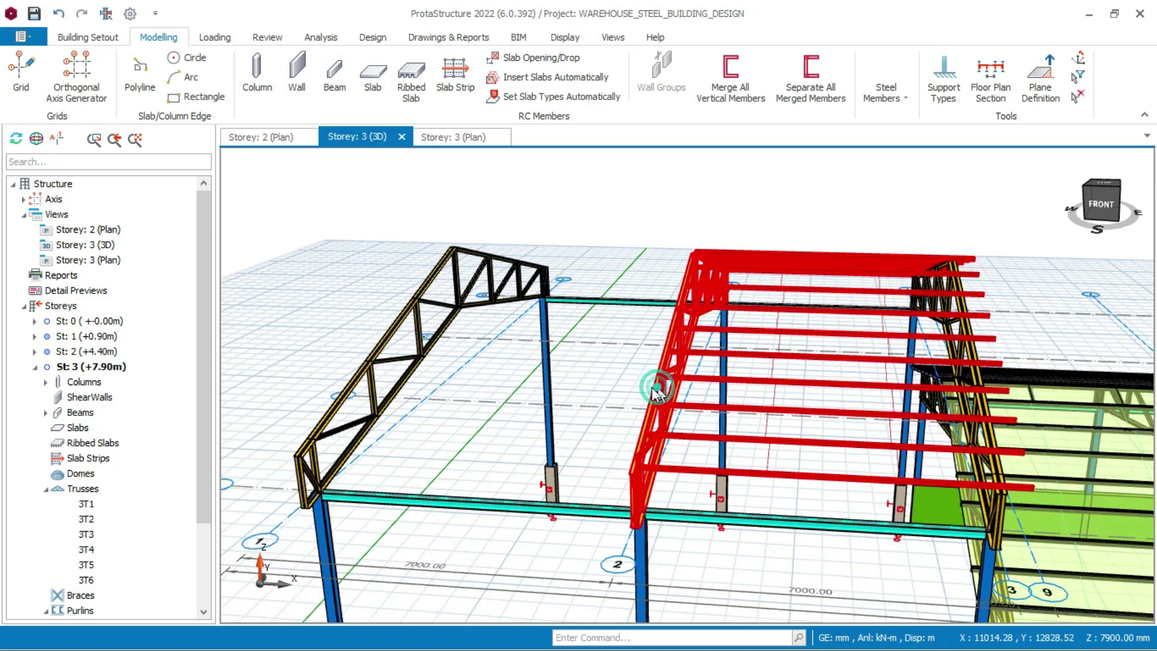
{"action": "left_click", "coordinate": [426, 308]}
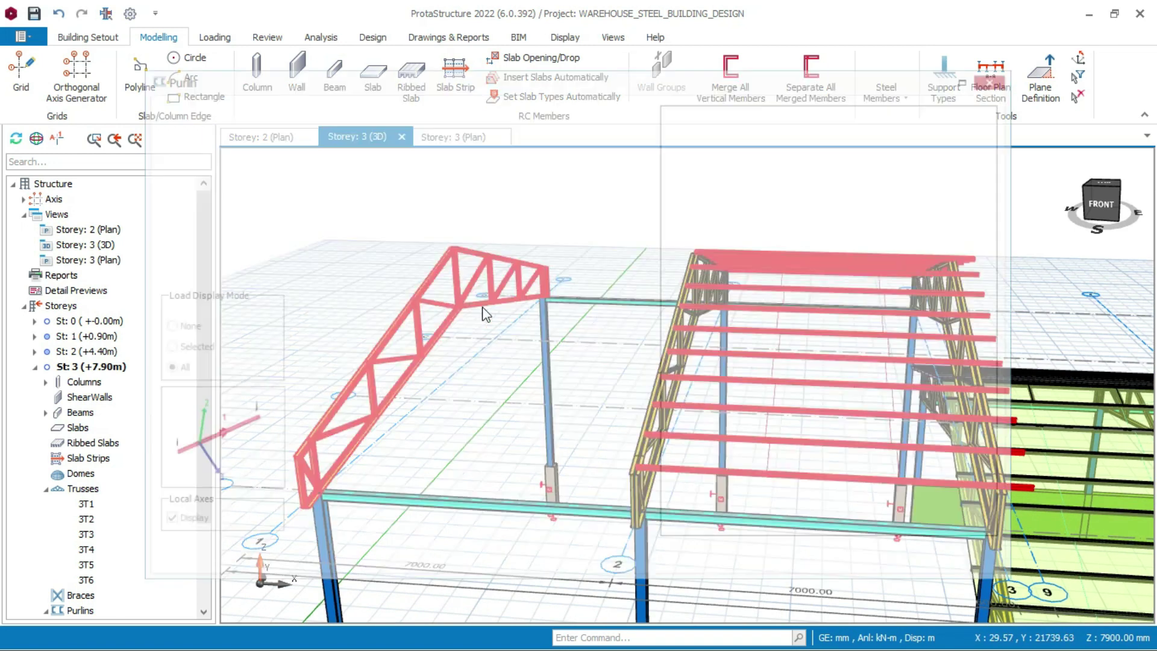
{"action": "left_click", "coordinate": [610, 319]}
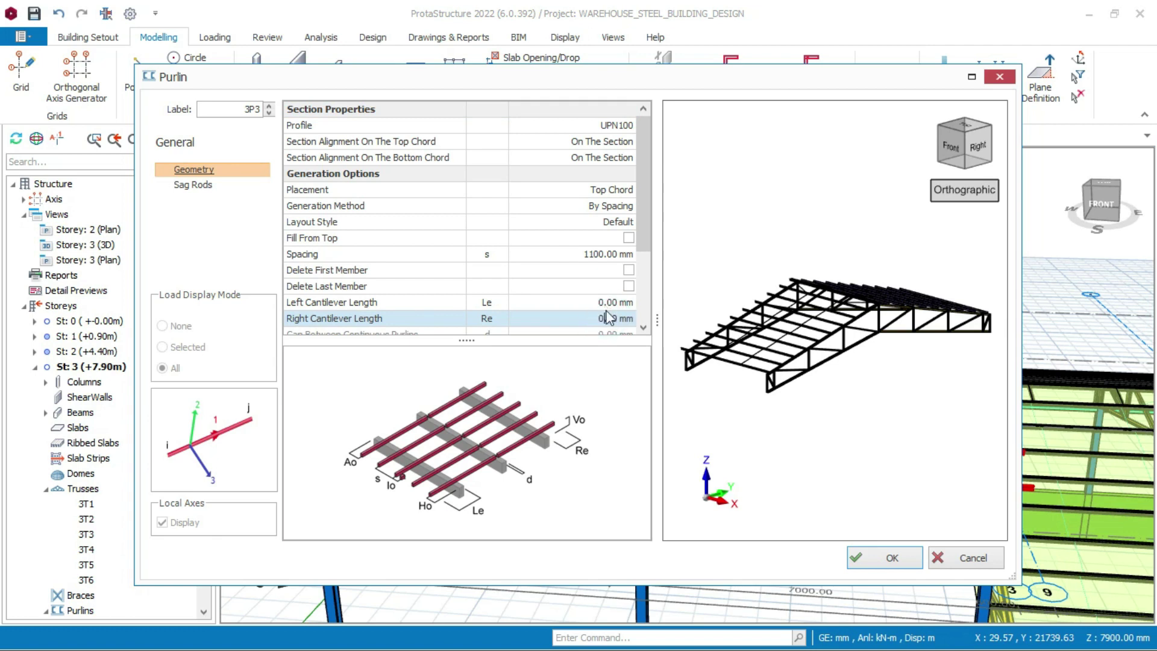
{"action": "left_click", "coordinate": [607, 303]}
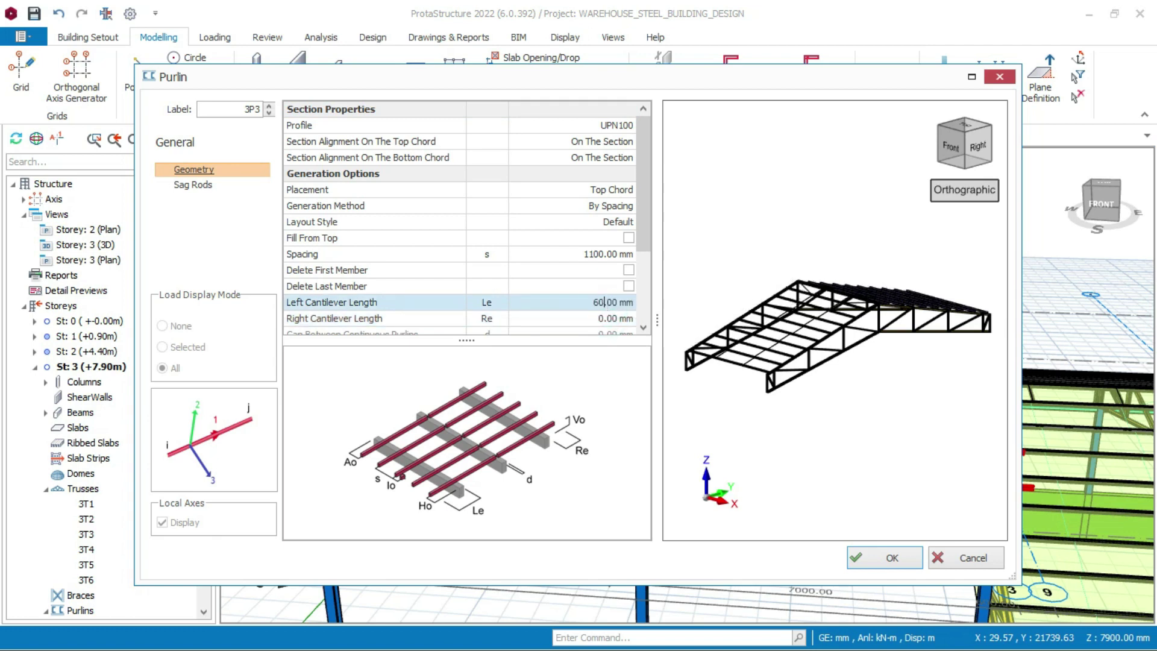
{"action": "left_click", "coordinate": [891, 558]}
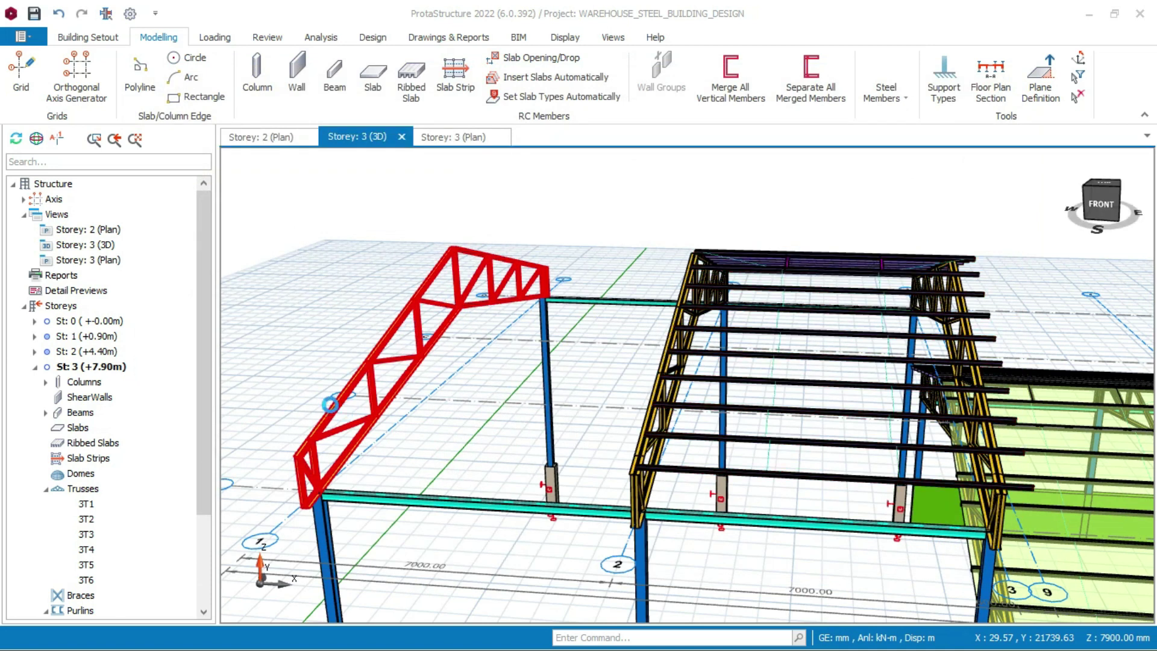
Edit the purlins between axes 1 and 2 to a 0 mm left cantilever and a 600 mm right cantilever
{"action": "left_click", "coordinate": [513, 370]}
{"action": "scroll", "coordinate": [500, 392], "scroll_direction": "up", "scroll_amount": 3}
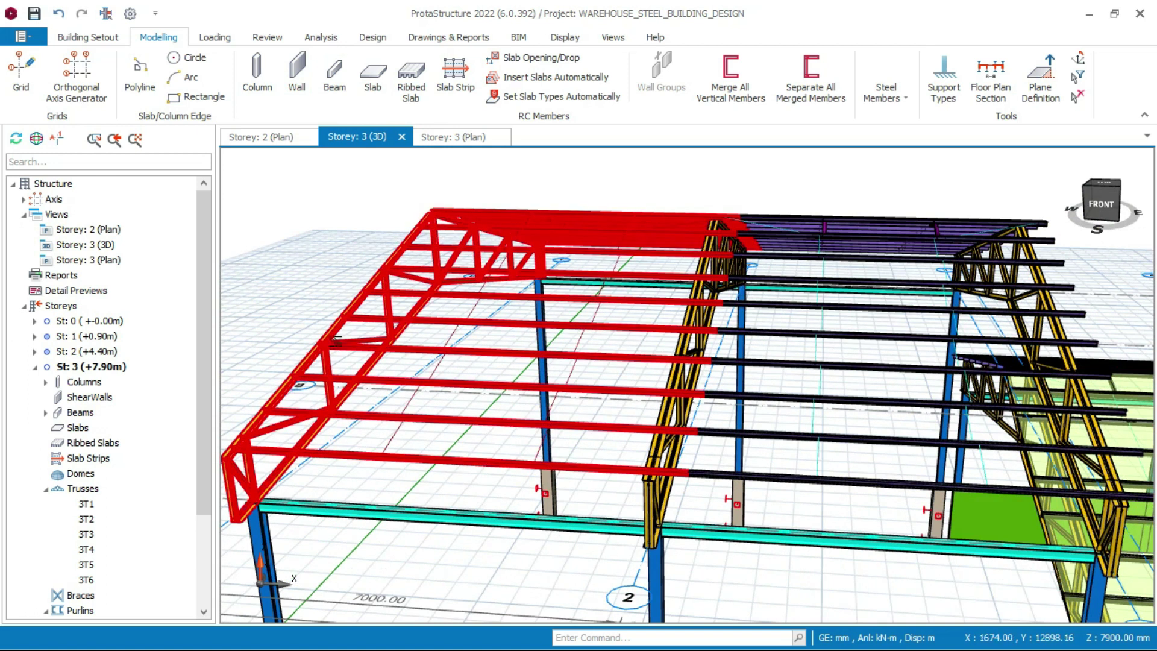
{"action": "right_click", "coordinate": [368, 239]}
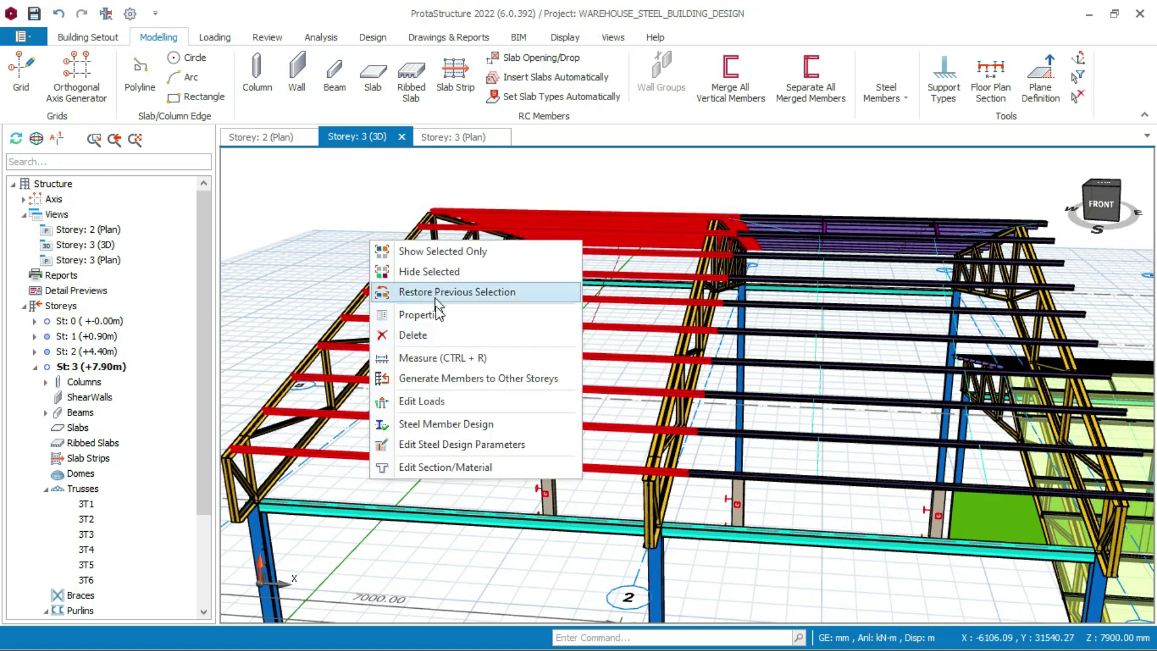
{"action": "left_click", "coordinate": [422, 314]}
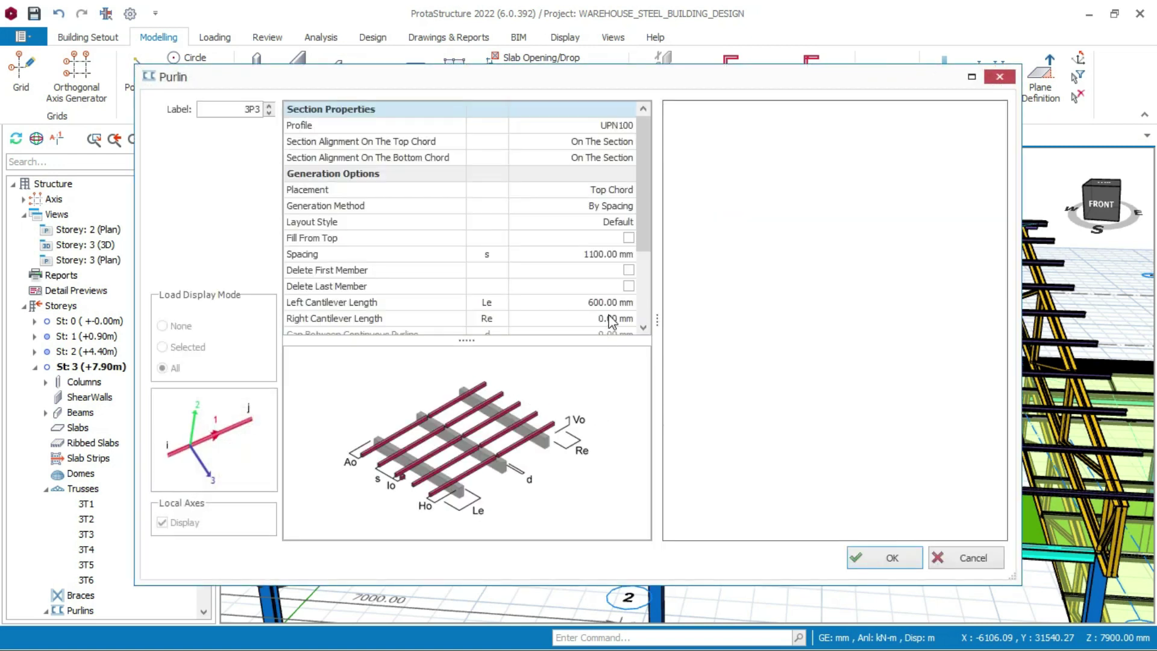
{"action": "left_click", "coordinate": [609, 303]}
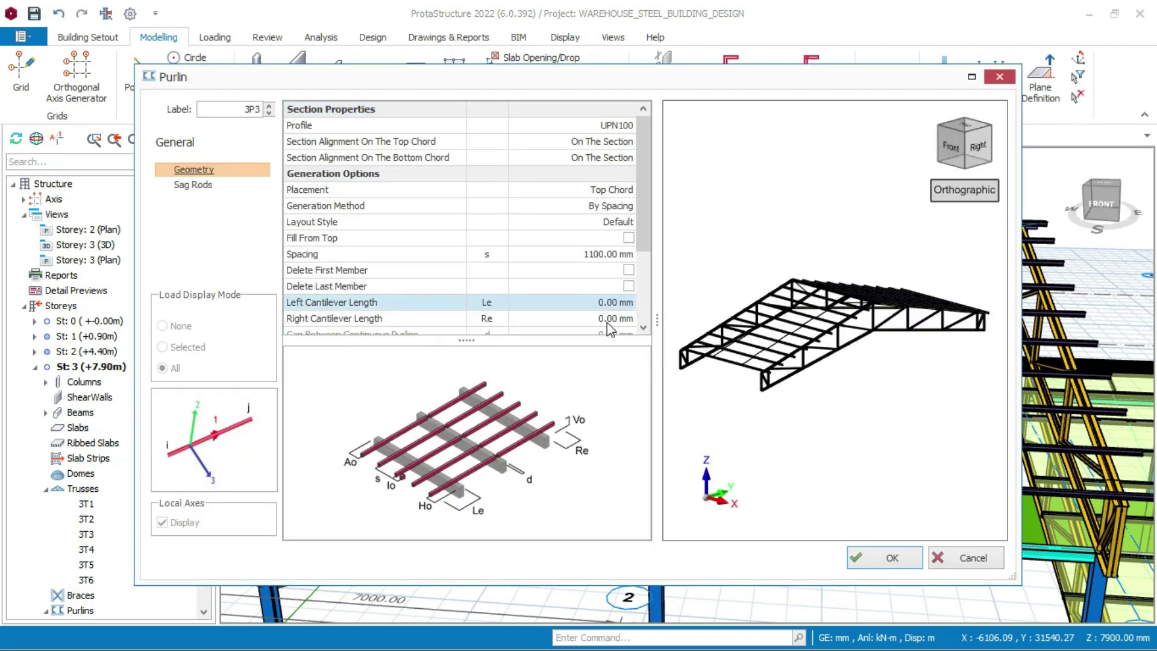
{"action": "left_click", "coordinate": [609, 319]}
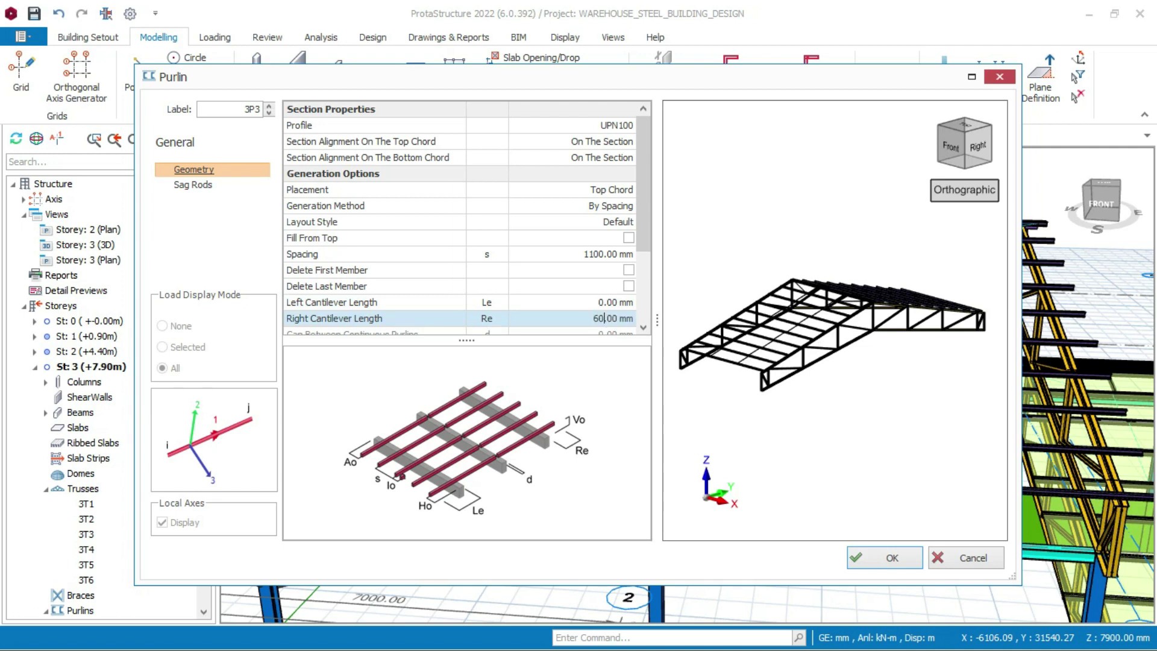
{"action": "left_click", "coordinate": [890, 558]}
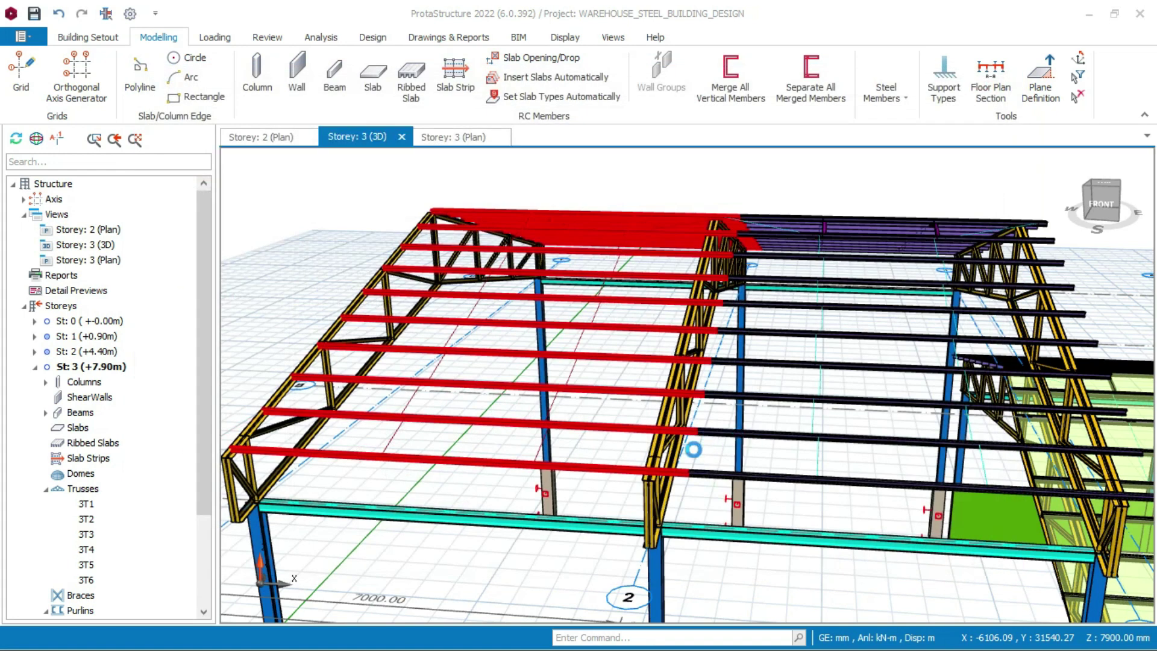
Examine the purlin overhangs beyond axis 1 and the purlin junctions at the raised truss on axis 2
{"action": "middle_click_drag", "start_coordinate": [693, 352], "coordinate": [490, 390]}
{"action": "scroll", "coordinate": [418, 396], "scroll_direction": "up", "scroll_amount": 4}
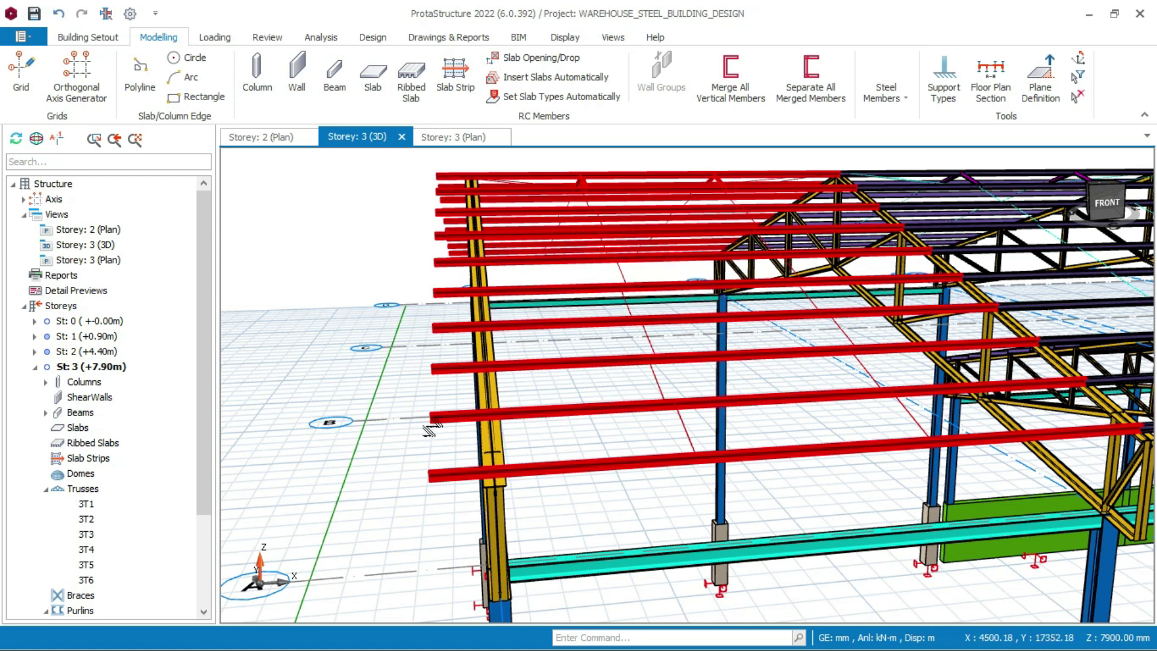
{"action": "scroll", "coordinate": [426, 469], "scroll_direction": "up", "scroll_amount": 2}
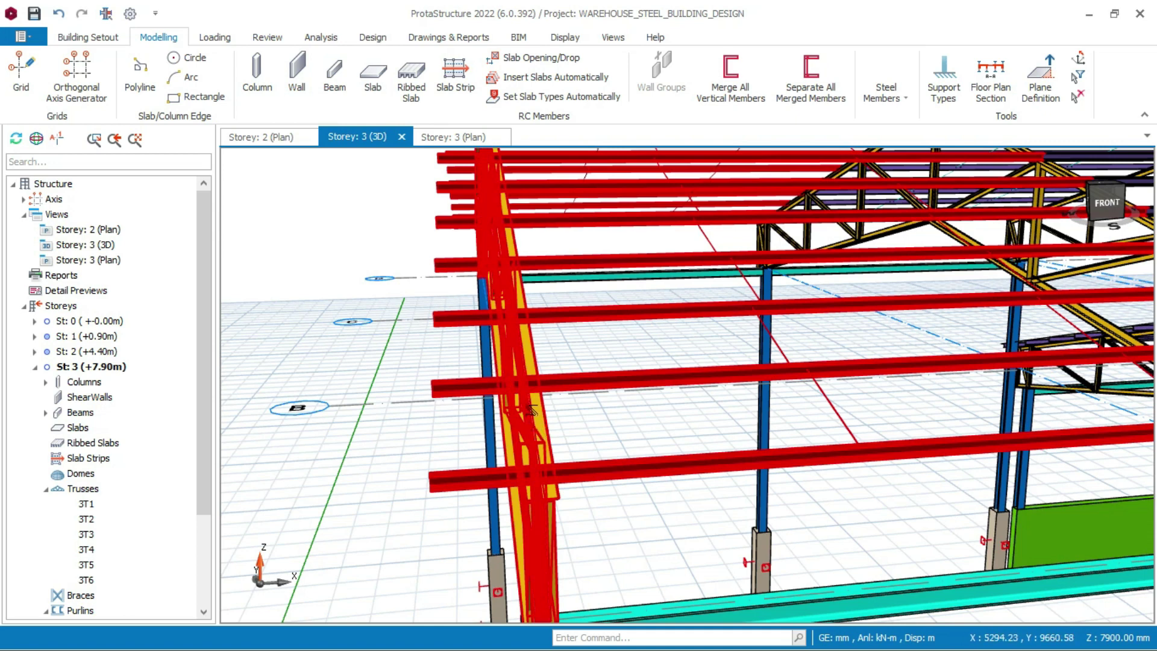
{"action": "scroll", "coordinate": [531, 410], "scroll_direction": "down", "scroll_amount": 5}
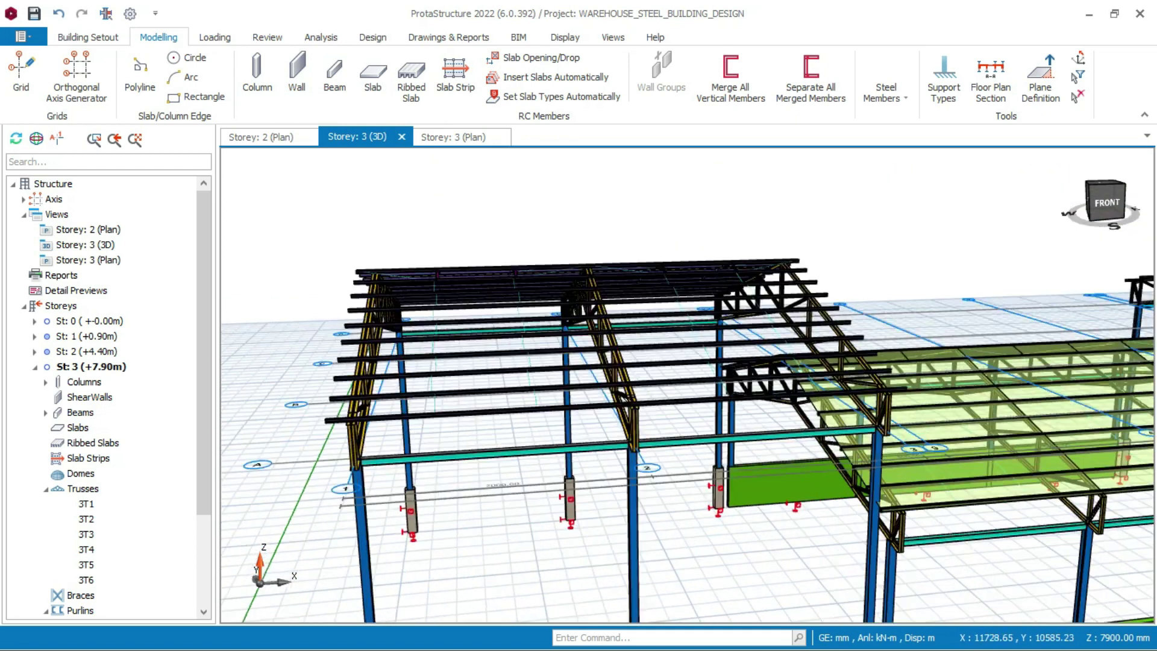
{"action": "scroll", "coordinate": [642, 435], "scroll_direction": "up", "scroll_amount": 5}
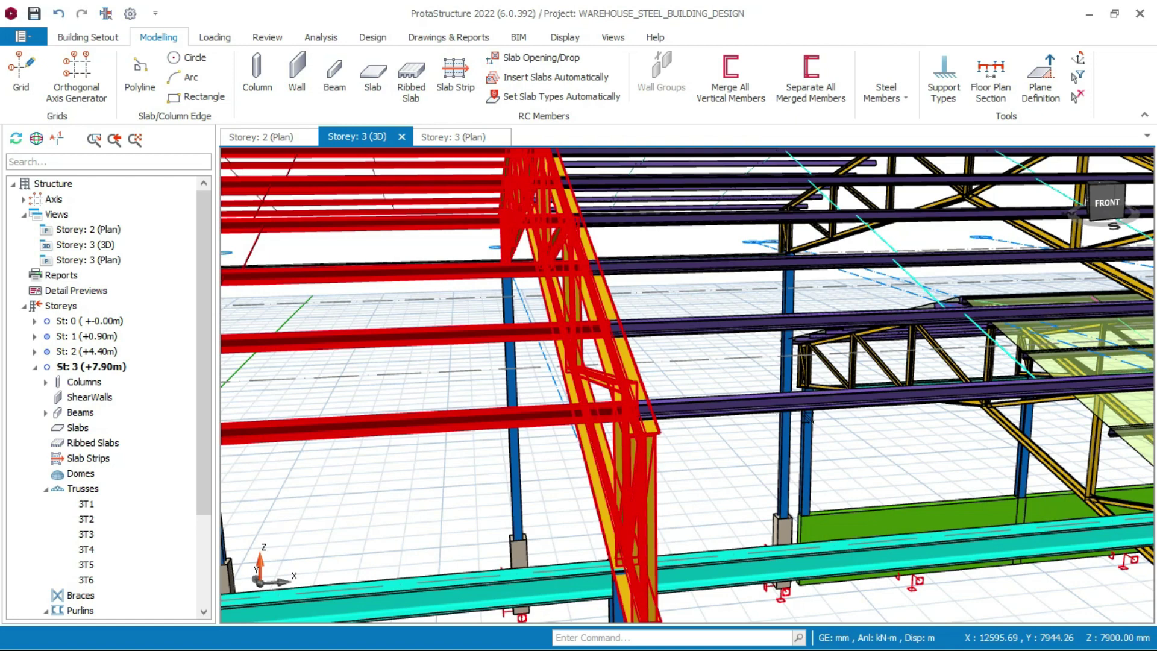
{"action": "scroll", "coordinate": [643, 428], "scroll_direction": "down", "scroll_amount": 1}
{"action": "middle_click_drag", "start_coordinate": [501, 421], "coordinate": [1132, 397]}
{"action": "middle_click_drag", "start_coordinate": [588, 432], "coordinate": [1005, 412]}
{"action": "middle_click_drag", "start_coordinate": [226, 391], "coordinate": [514, 390]}
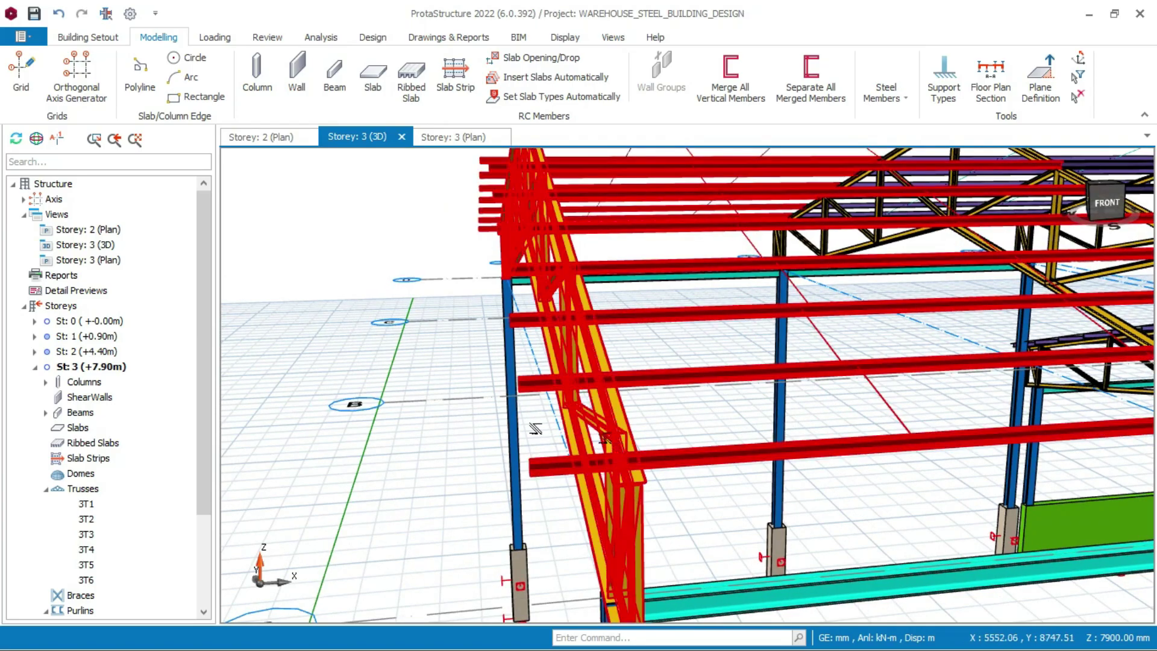
{"action": "scroll", "coordinate": [376, 416], "scroll_direction": "down", "scroll_amount": 5}
{"action": "middle_click_drag", "start_coordinate": [355, 403], "coordinate": [386, 366], "text": "shift"}
{"action": "scroll", "coordinate": [385, 366], "scroll_direction": "down", "scroll_amount": 5}
{"action": "scroll", "coordinate": [524, 385], "scroll_direction": "up", "scroll_amount": 3}
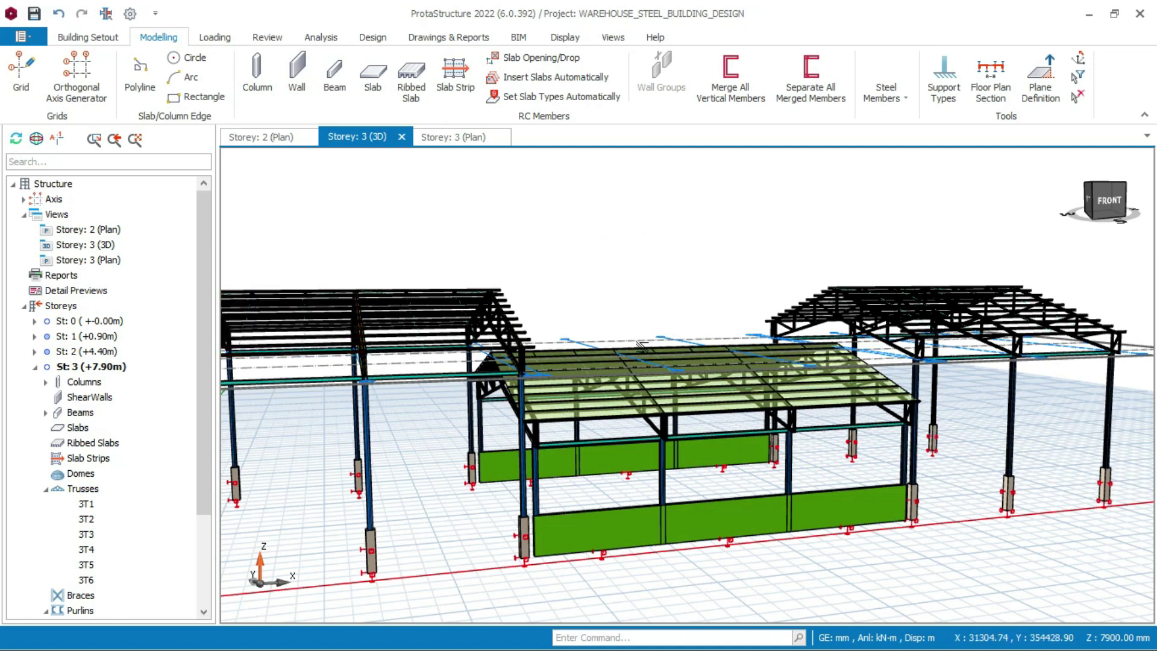
Add cladding to the raised roof purlin groups between axes 2 and 3 and between axes 1 and 2, using 0 mm offsets
{"action": "middle_click_drag", "start_coordinate": [560, 305], "coordinate": [443, 328]}
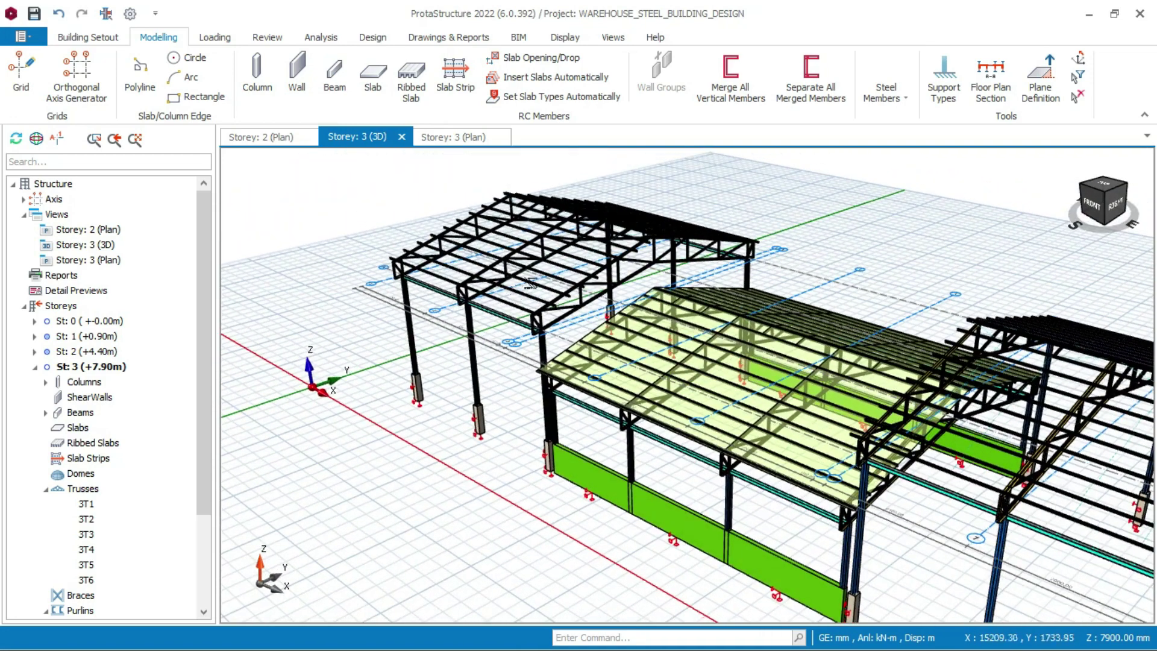
{"action": "scroll", "coordinate": [533, 276], "scroll_direction": "up", "scroll_amount": 4}
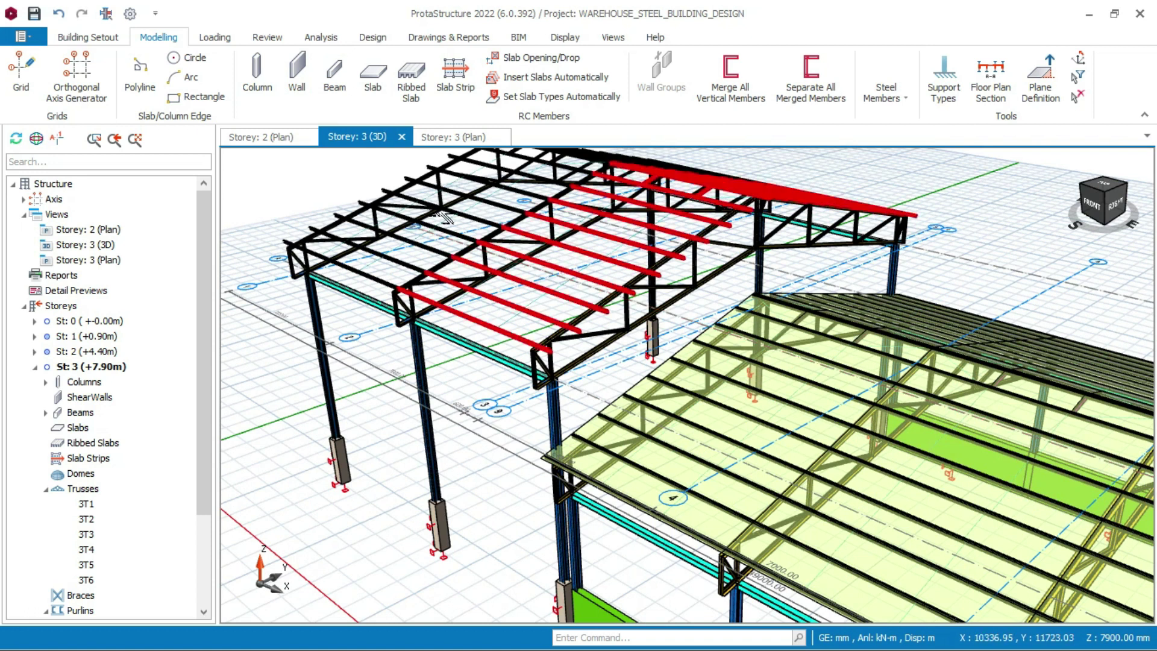
{"action": "left_click", "coordinate": [907, 98]}
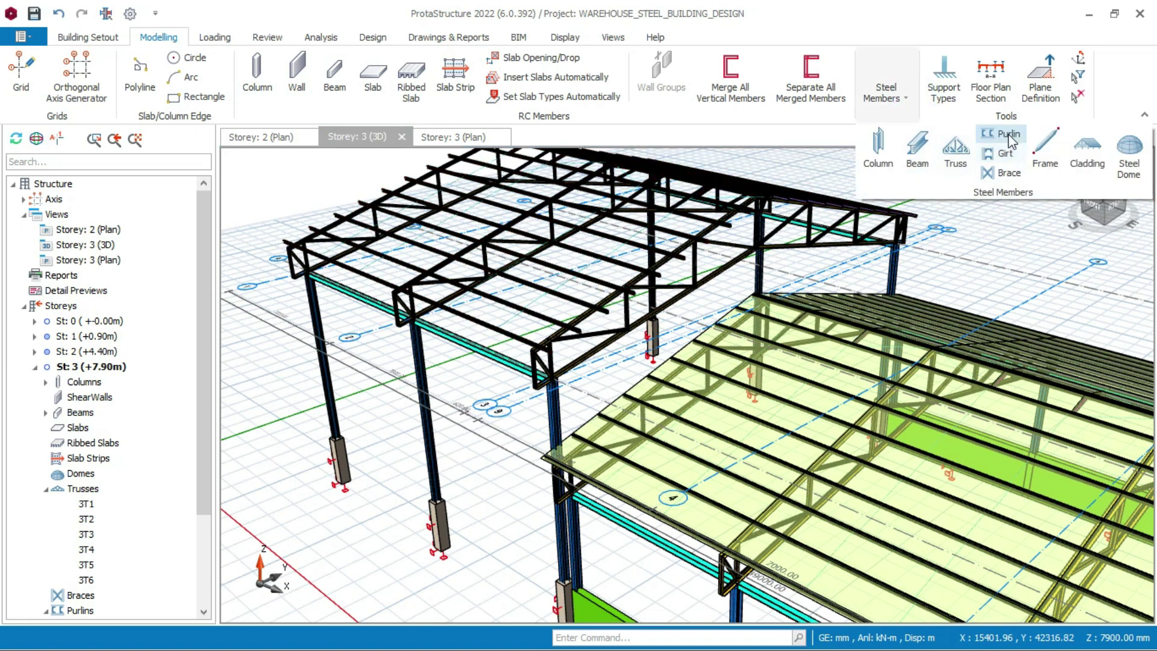
{"action": "left_click", "coordinate": [1086, 150]}
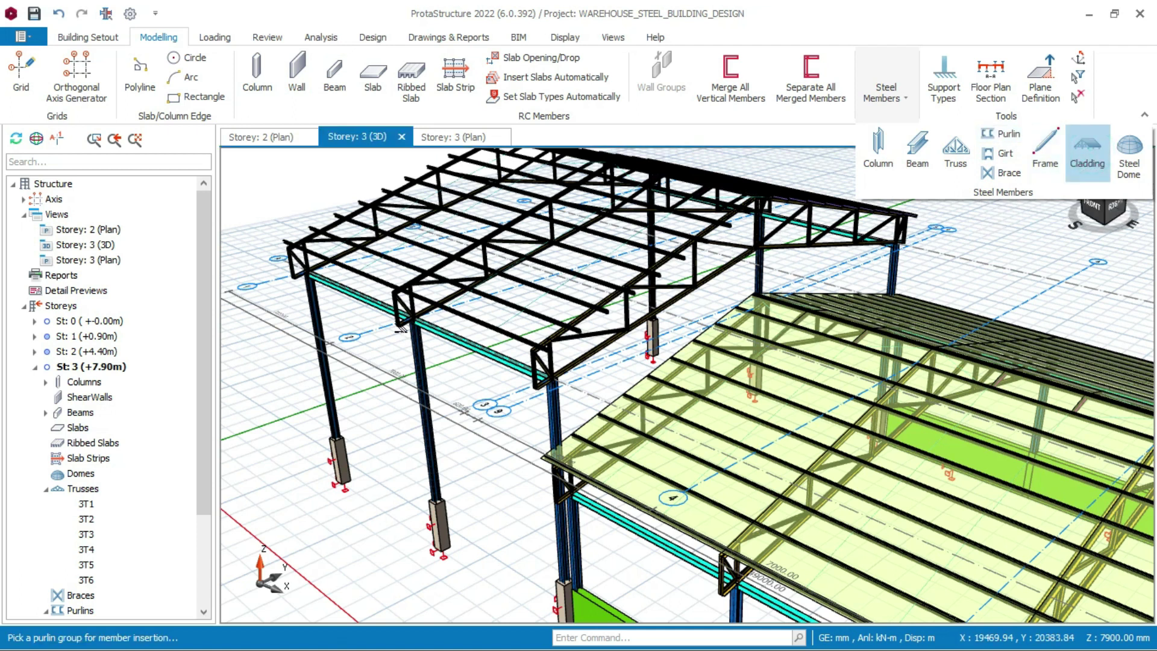
{"action": "left_click", "coordinate": [586, 276]}
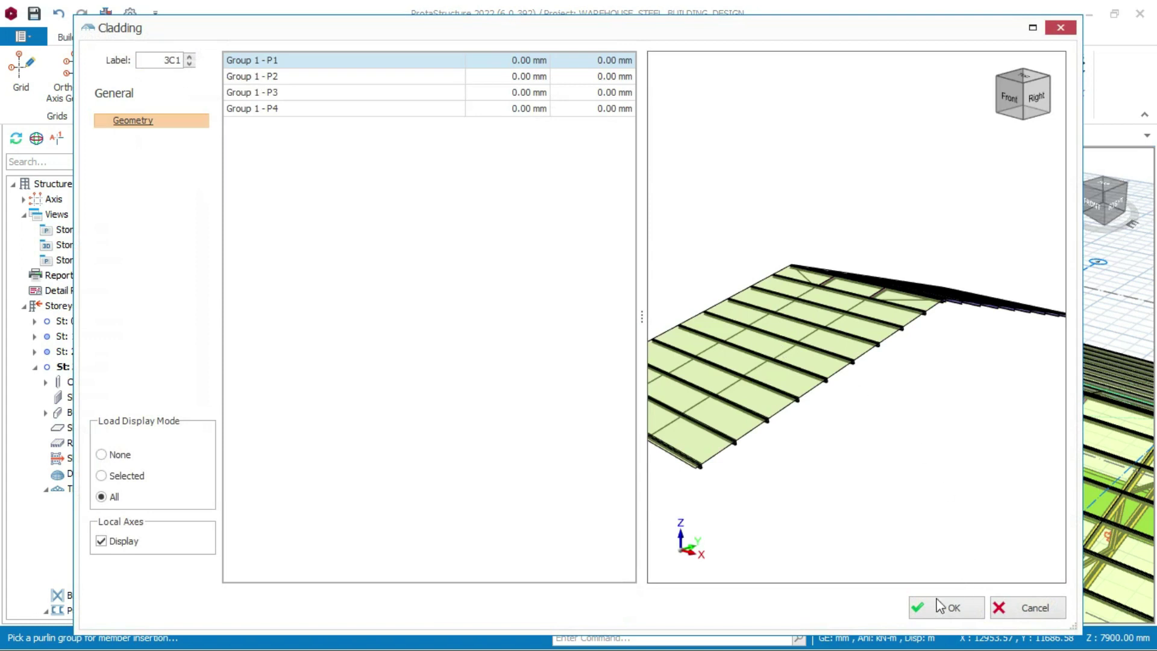
{"action": "left_click", "coordinate": [944, 606]}
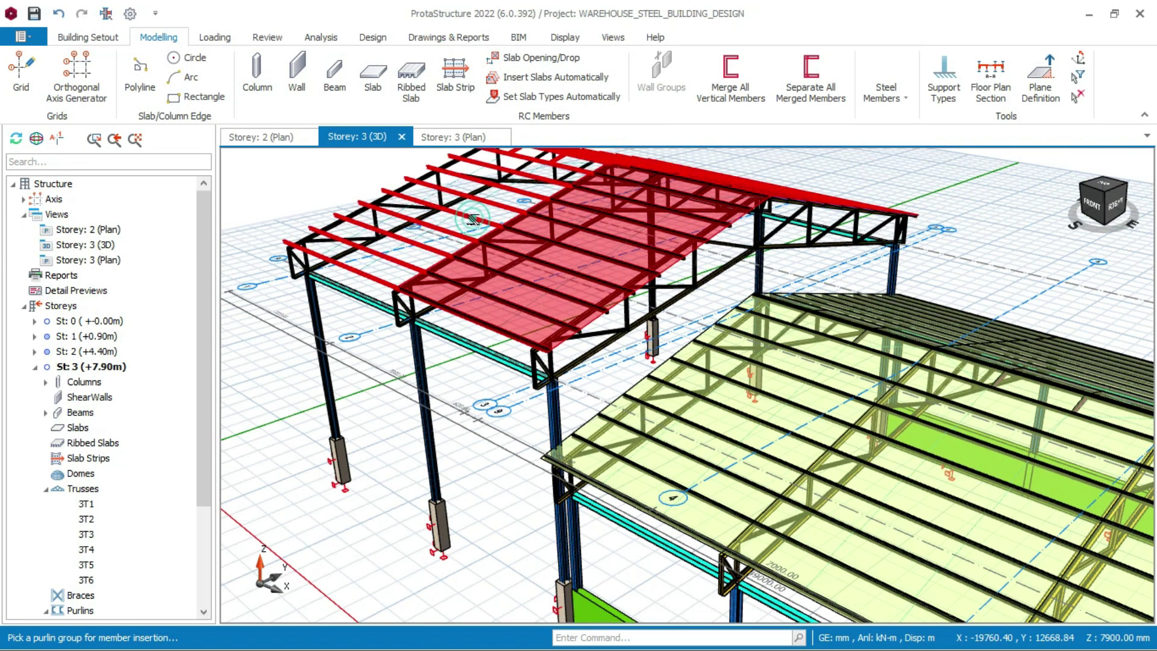
{"action": "left_click", "coordinate": [482, 226]}
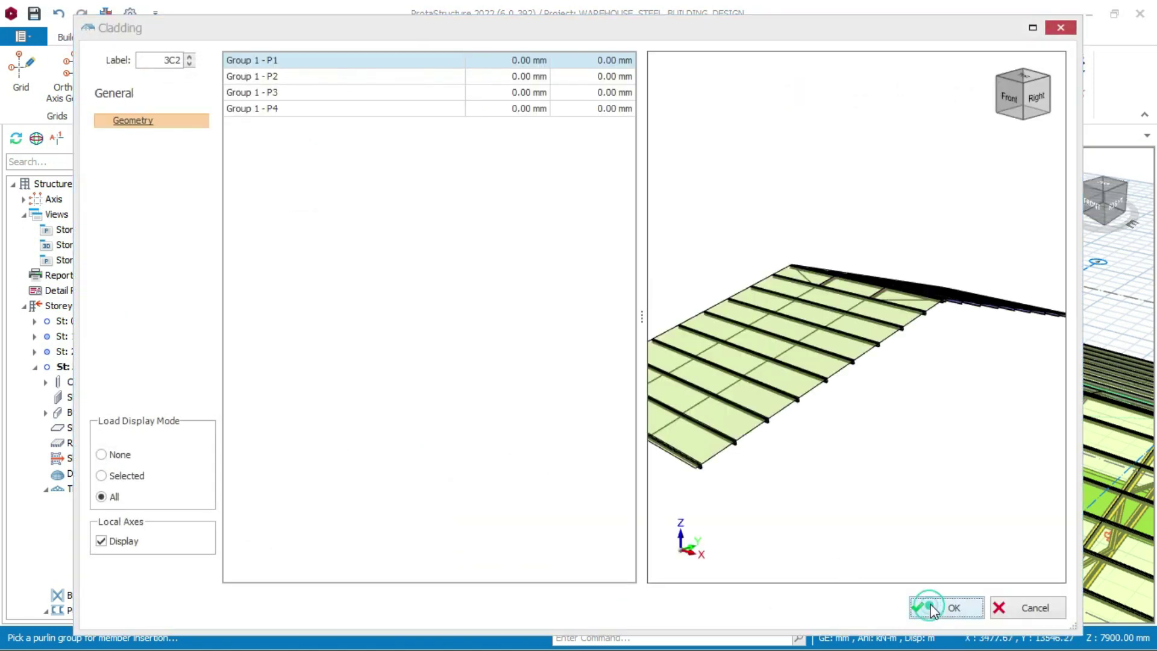
{"action": "left_click", "coordinate": [922, 606]}
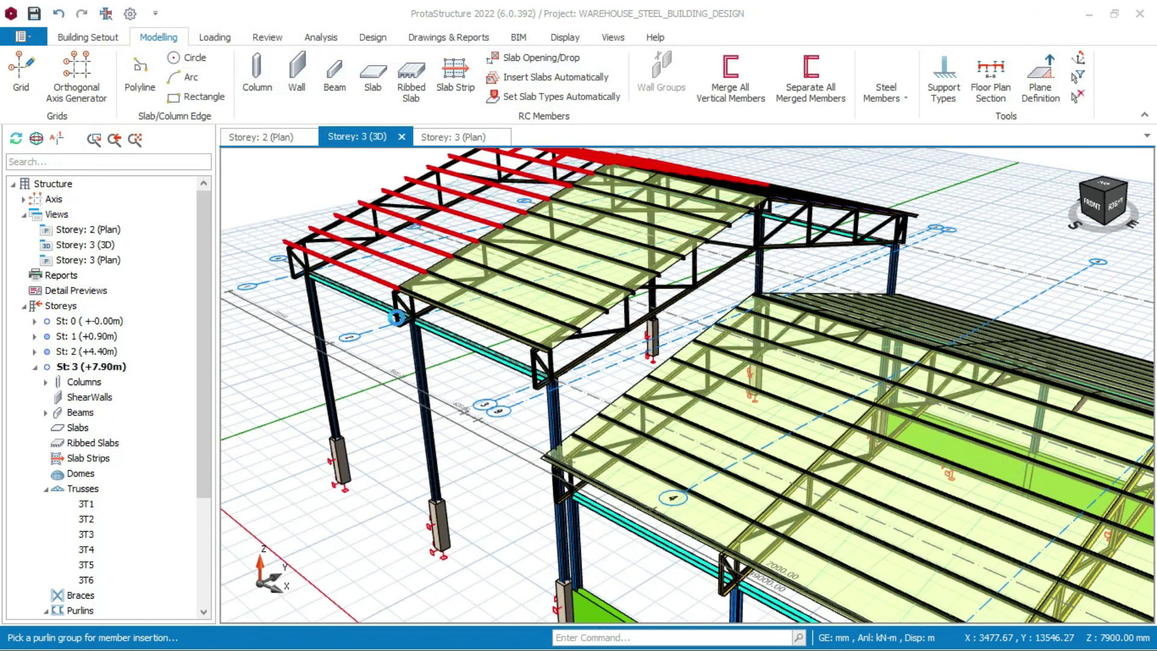
Add cladding with 0 mm offsets to the opposite raised roof's purlin groups between axes 7 and 8 and between axes 7 and 10
{"action": "scroll", "coordinate": [846, 465], "scroll_direction": "down", "scroll_amount": 8}
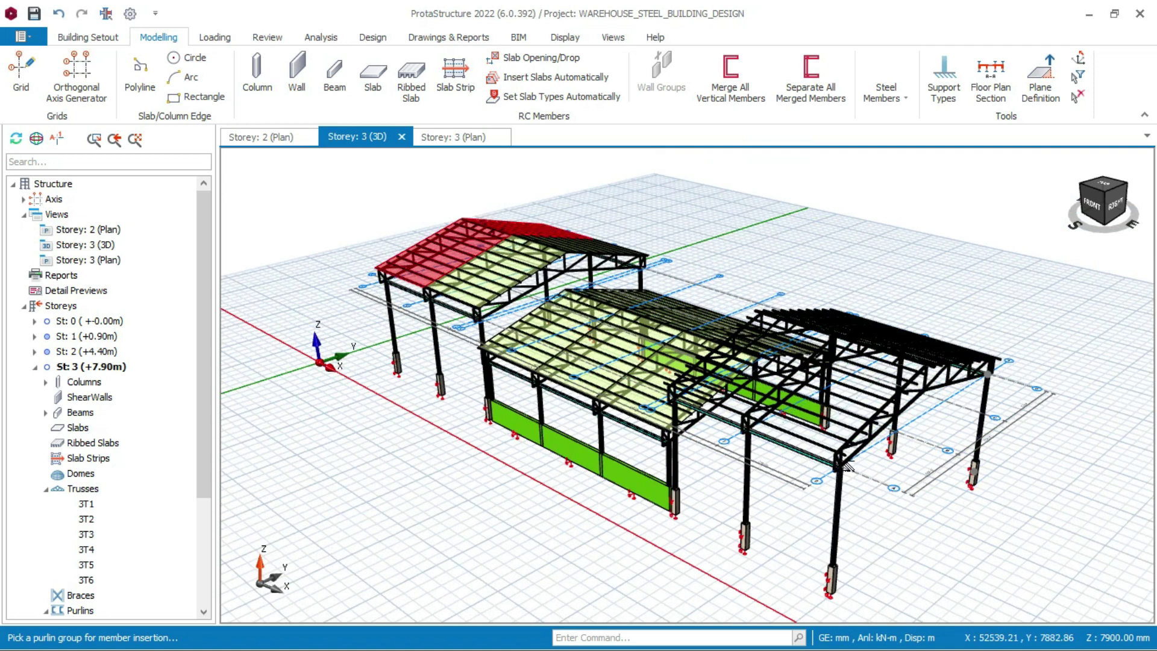
{"action": "scroll", "coordinate": [846, 466], "scroll_direction": "up", "scroll_amount": 8}
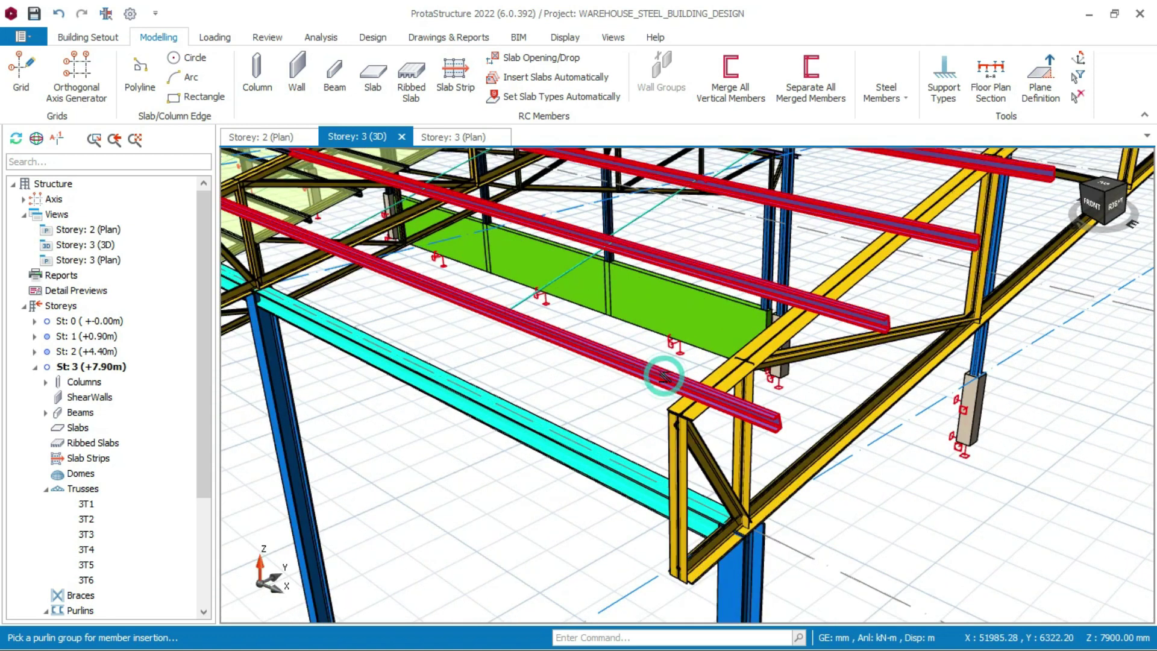
{"action": "left_click", "coordinate": [665, 386]}
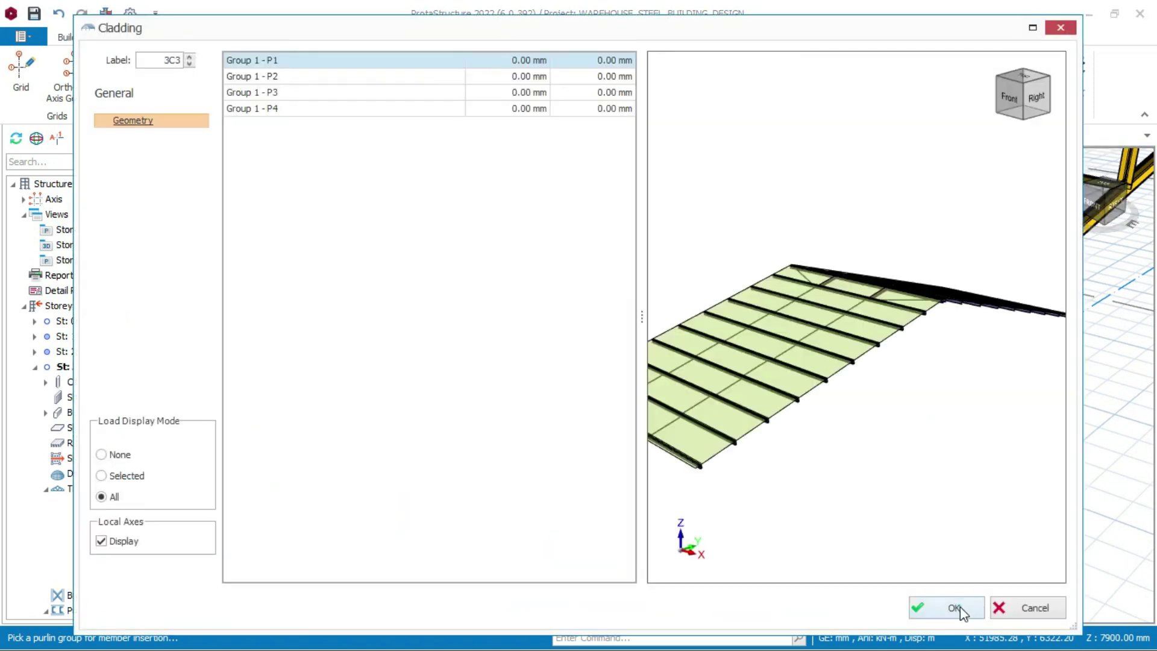
{"action": "left_click", "coordinate": [957, 610]}
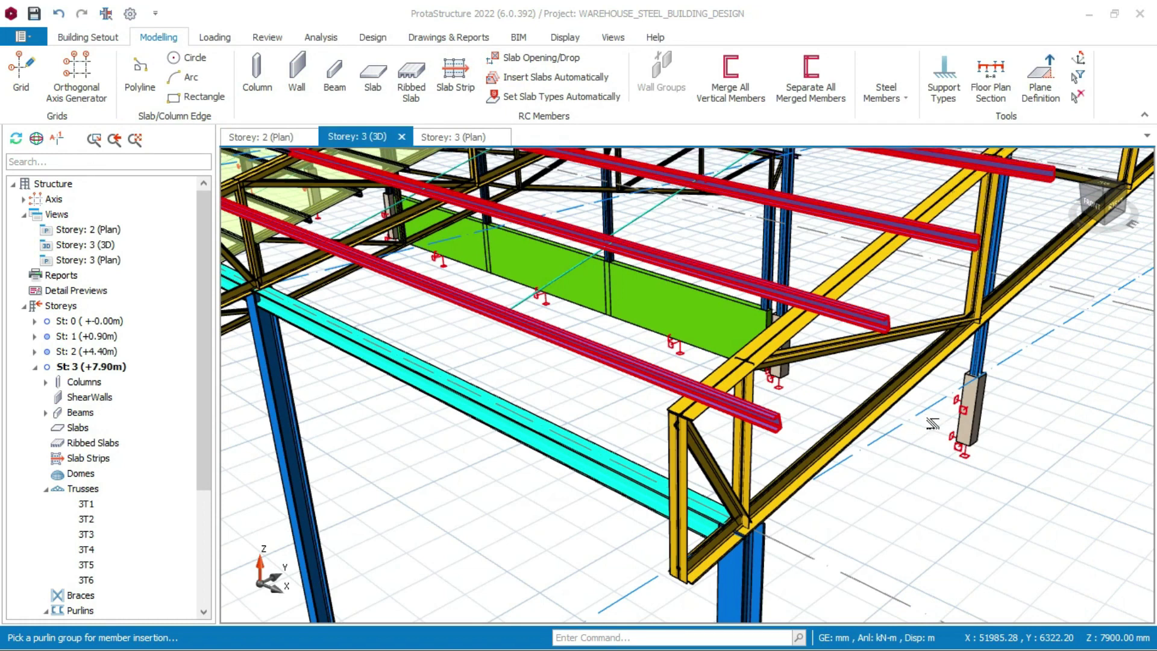
{"action": "scroll", "coordinate": [758, 440], "scroll_direction": "down", "scroll_amount": 3}
{"action": "scroll", "coordinate": [758, 440], "scroll_direction": "down", "scroll_amount": 3}
{"action": "scroll", "coordinate": [624, 375], "scroll_direction": "up", "scroll_amount": 5}
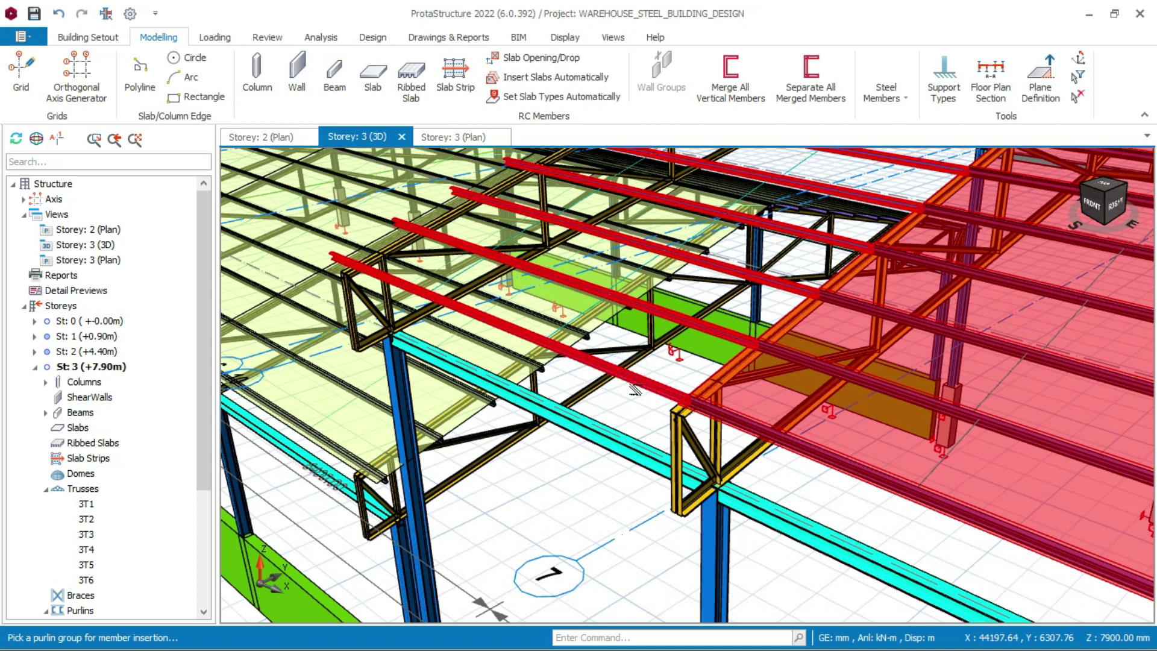
{"action": "left_click", "coordinate": [631, 385]}
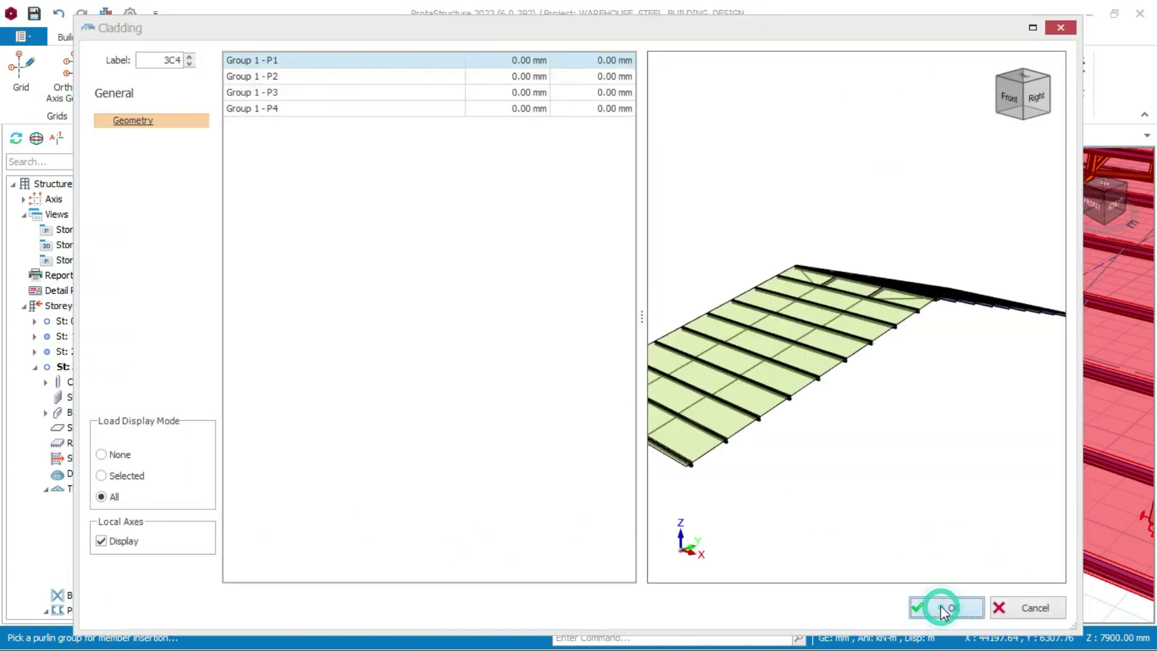
{"action": "left_click", "coordinate": [944, 608]}
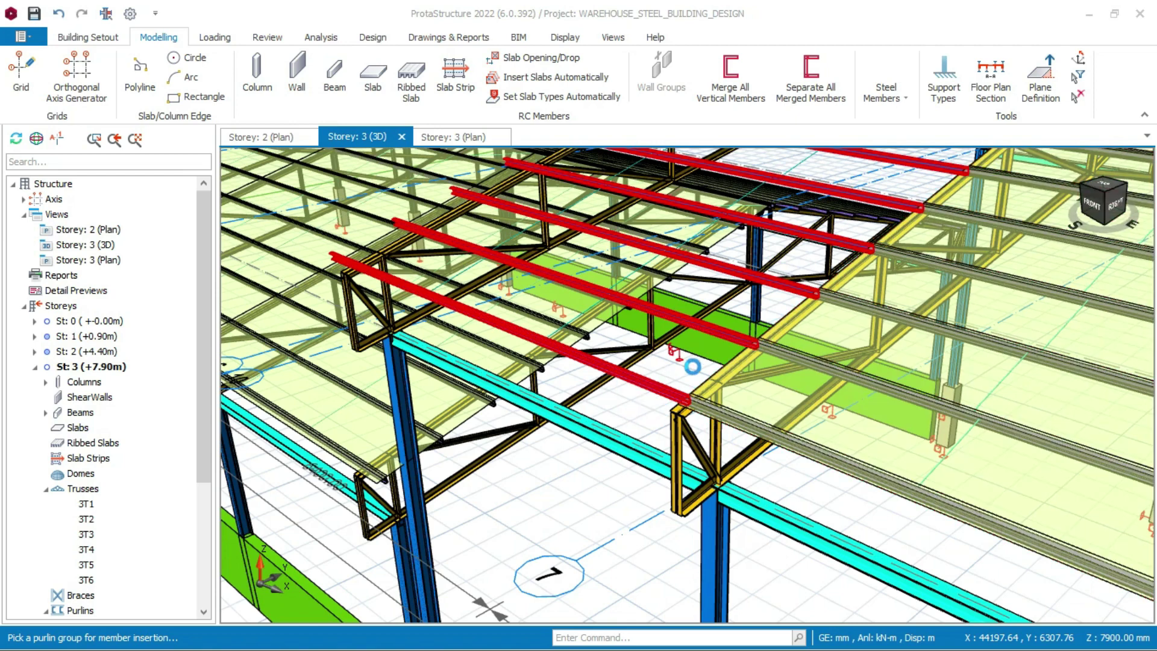
{"action": "scroll", "coordinate": [693, 365], "scroll_direction": "down", "scroll_amount": 6}
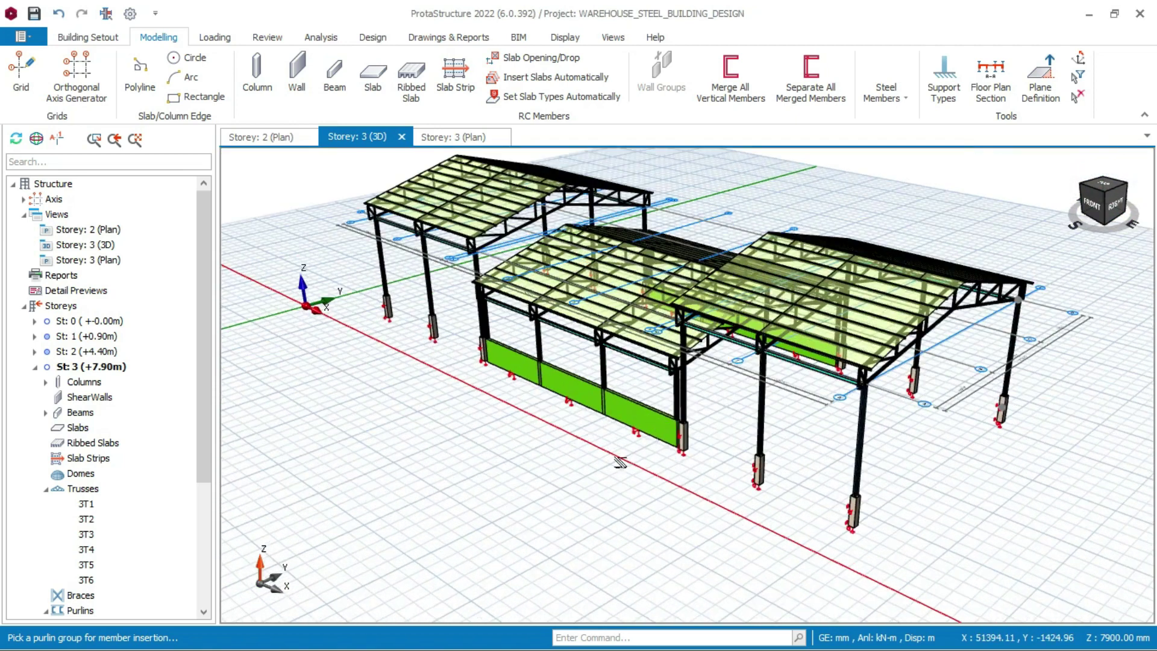
{"action": "middle_click_drag", "start_coordinate": [620, 462], "coordinate": [631, 406]}
{"action": "scroll", "coordinate": [631, 406], "scroll_direction": "up", "scroll_amount": 8}
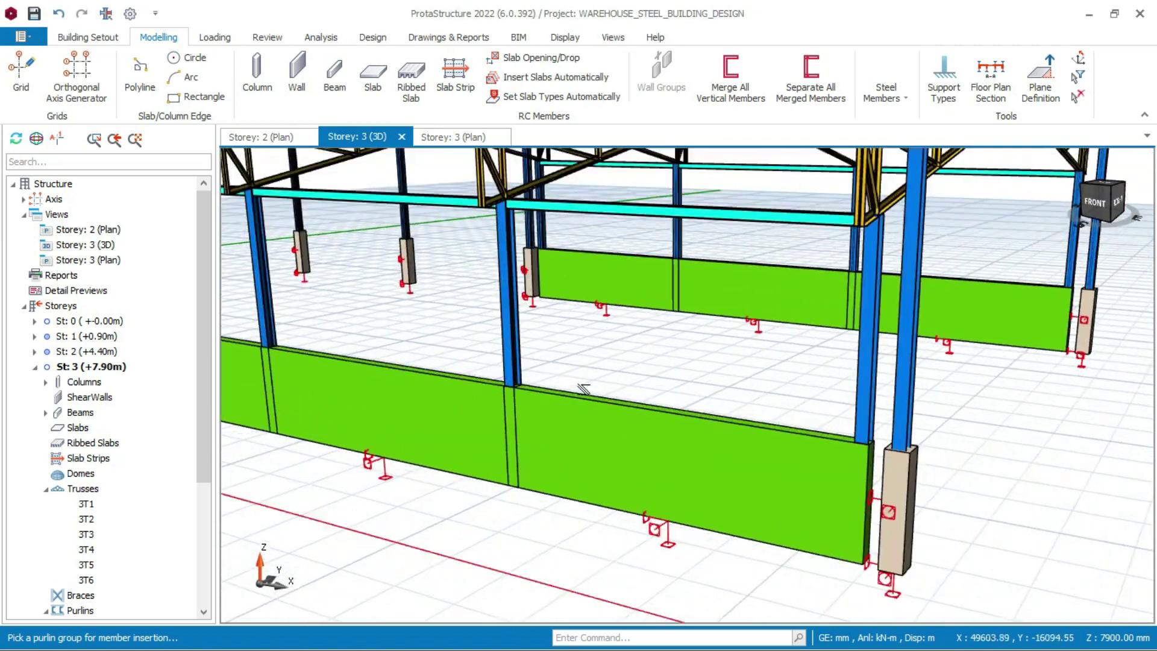
{"action": "mouse_move", "coordinate": [797, 438]}
{"action": "middle_mouse_down"}
{"action": "mouse_move", "coordinate": [749, 439]}
{"action": "mouse_move", "coordinate": [687, 385]}
{"action": "mouse_move", "coordinate": [577, 408]}
{"action": "middle_mouse_up"}
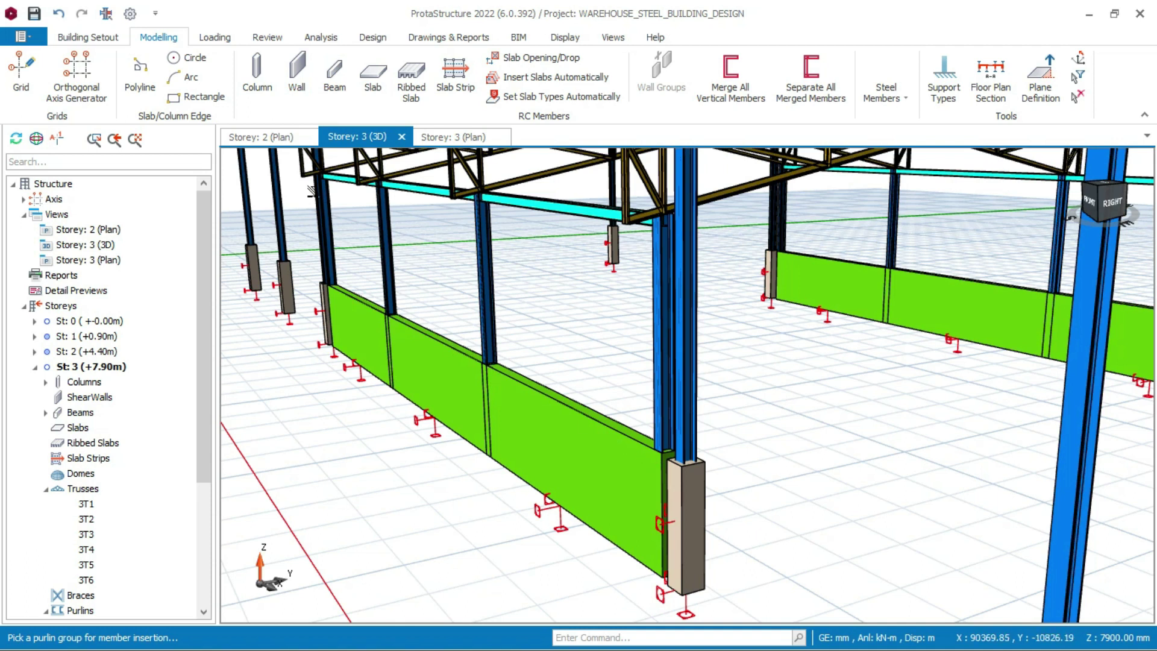
{"action": "scroll", "coordinate": [538, 320], "scroll_direction": "down", "scroll_amount": 5}
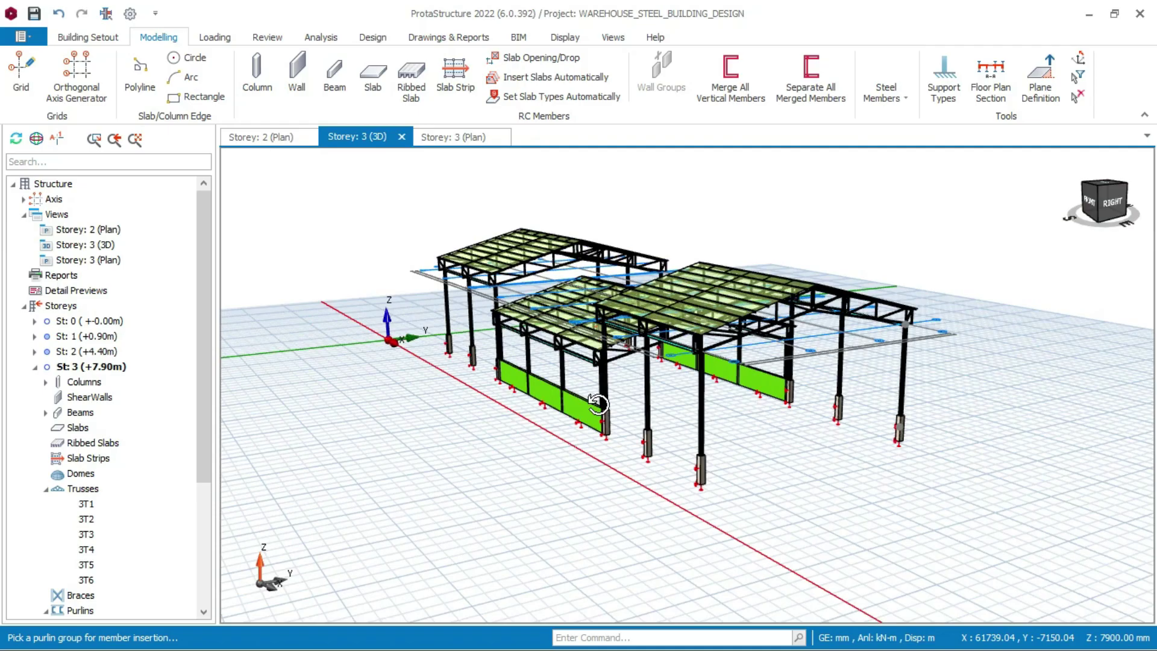
{"action": "middle_click_drag", "start_coordinate": [597, 403], "coordinate": [694, 409]}
{"action": "scroll", "coordinate": [694, 410], "scroll_direction": "up", "scroll_amount": 2}
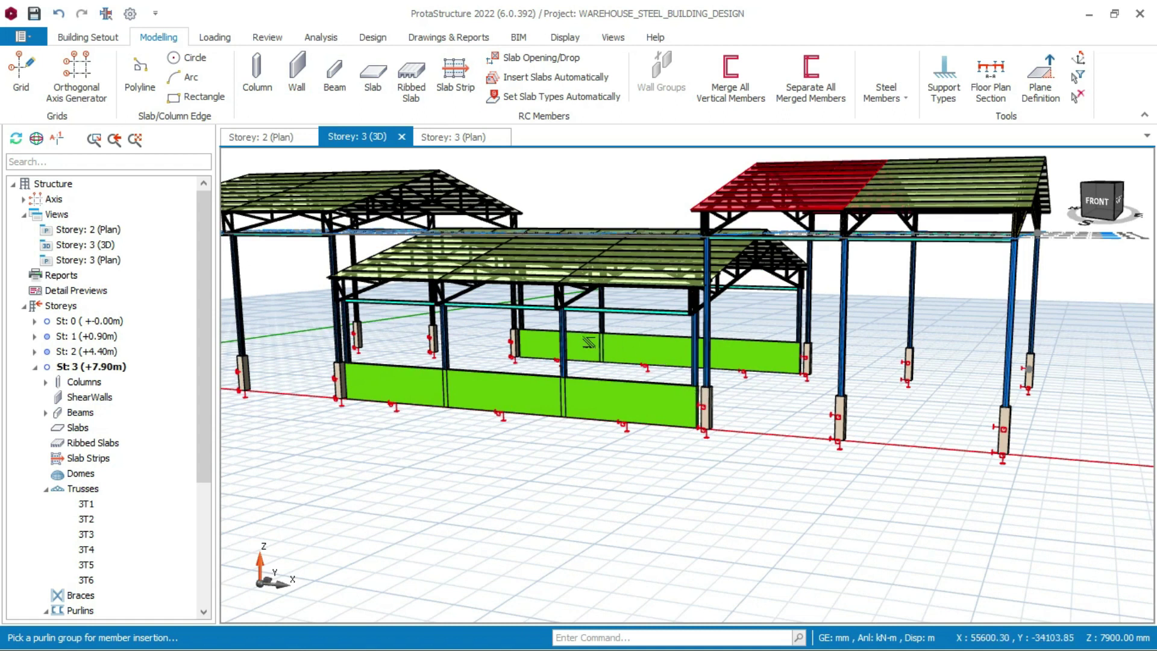
{"action": "scroll", "coordinate": [634, 379], "scroll_direction": "down", "scroll_amount": 1}
{"action": "scroll", "coordinate": [425, 369], "scroll_direction": "up", "scroll_amount": 2}
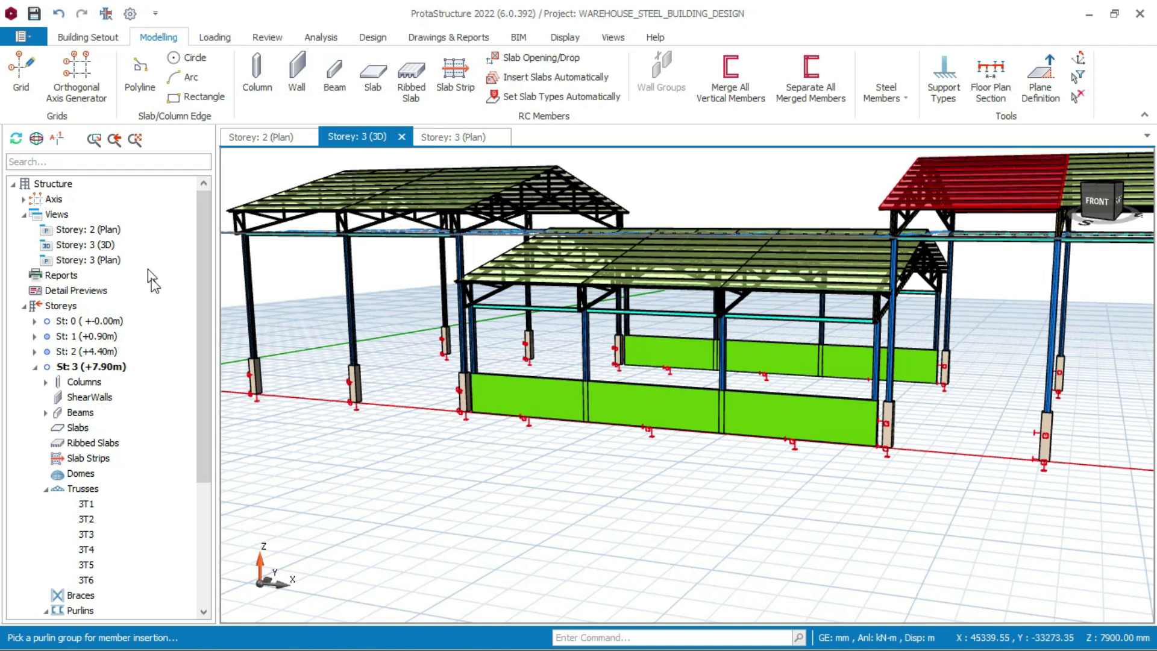
Make storey 1 the current storey and open a new plan view for it
{"action": "left_click", "coordinate": [94, 338]}
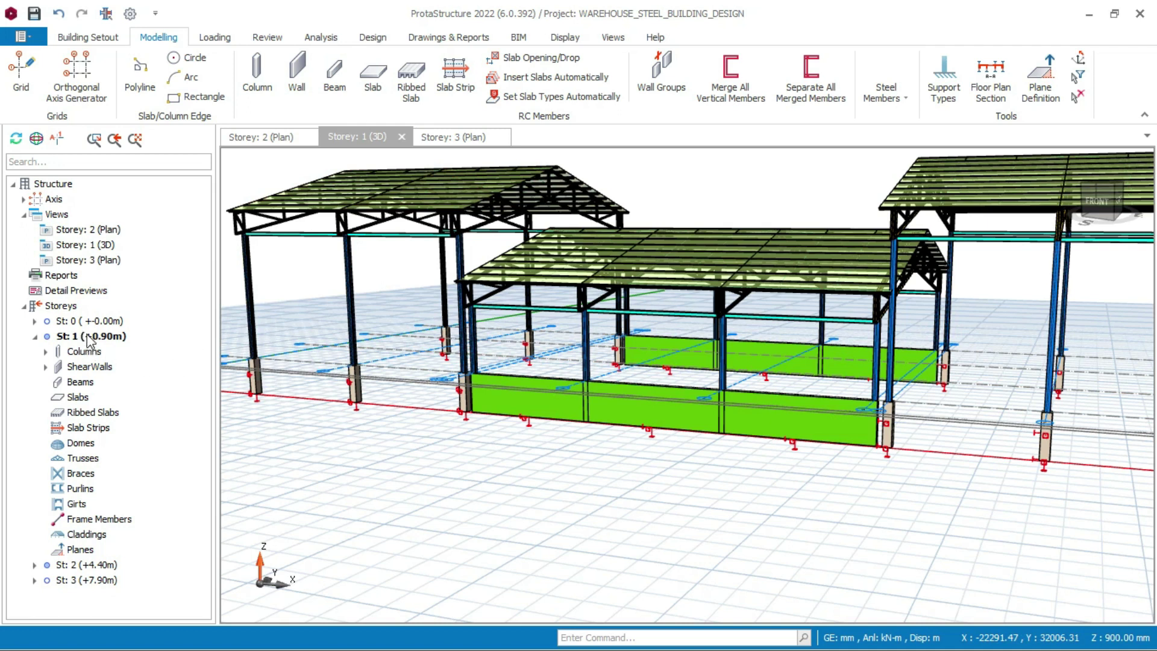
{"action": "left_click", "coordinate": [63, 216]}
{"action": "right_click", "coordinate": [63, 213]}
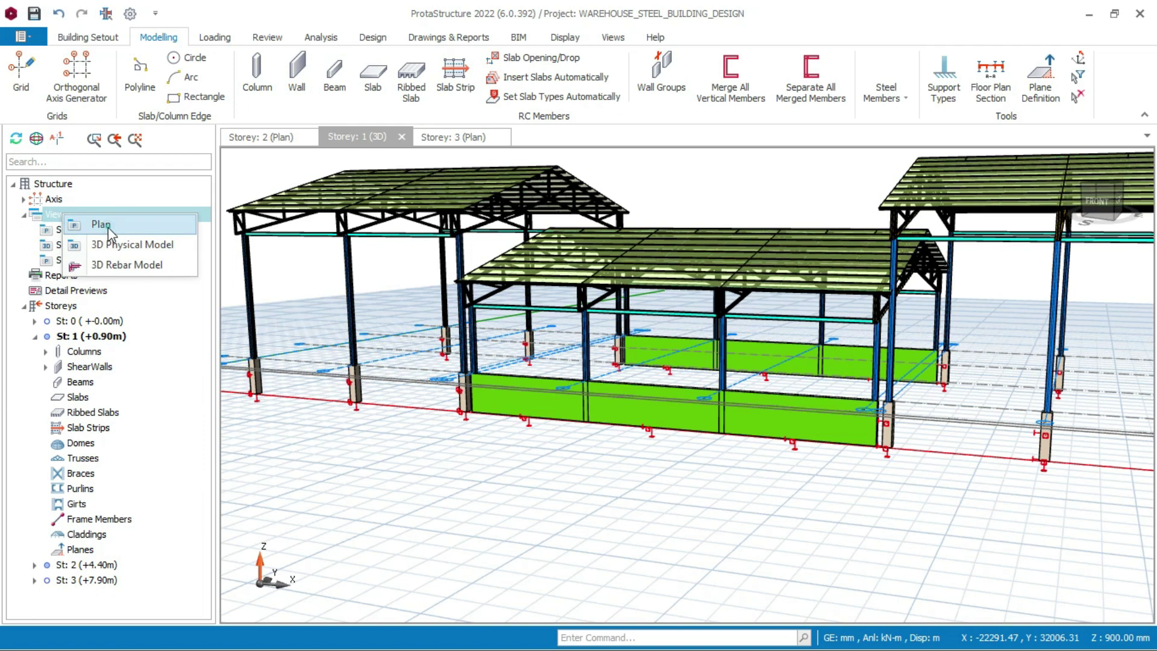
{"action": "left_click", "coordinate": [107, 226]}
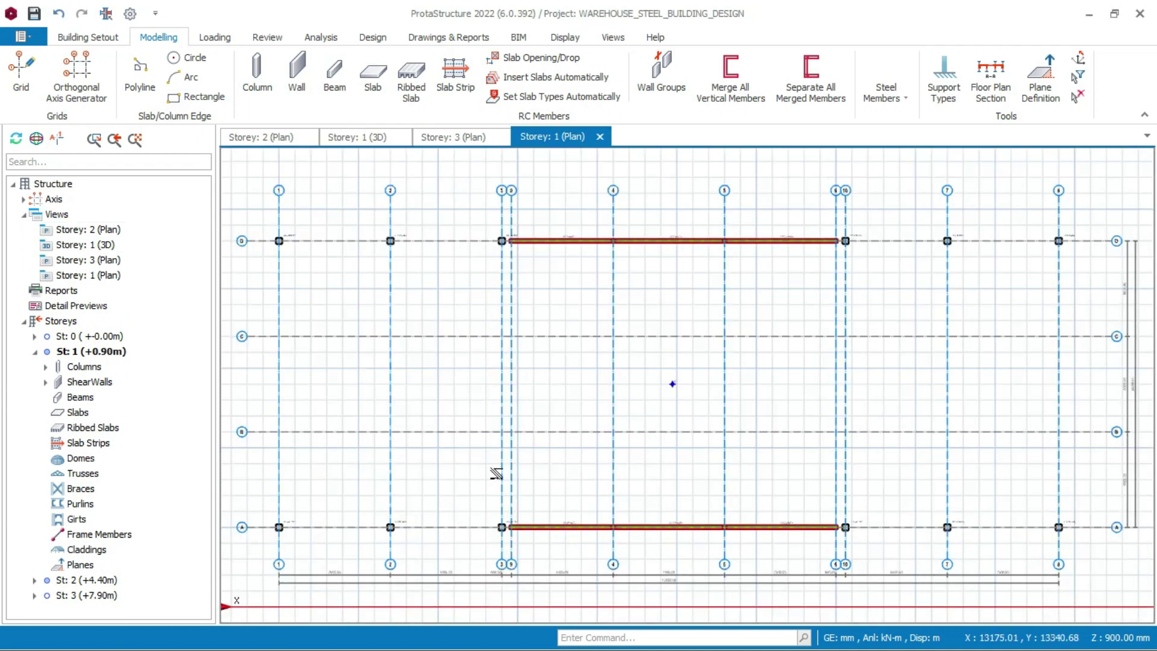
{"action": "middle_click_drag", "start_coordinate": [507, 436], "coordinate": [647, 384]}
{"action": "scroll", "coordinate": [561, 414], "scroll_direction": "up", "scroll_amount": 2}
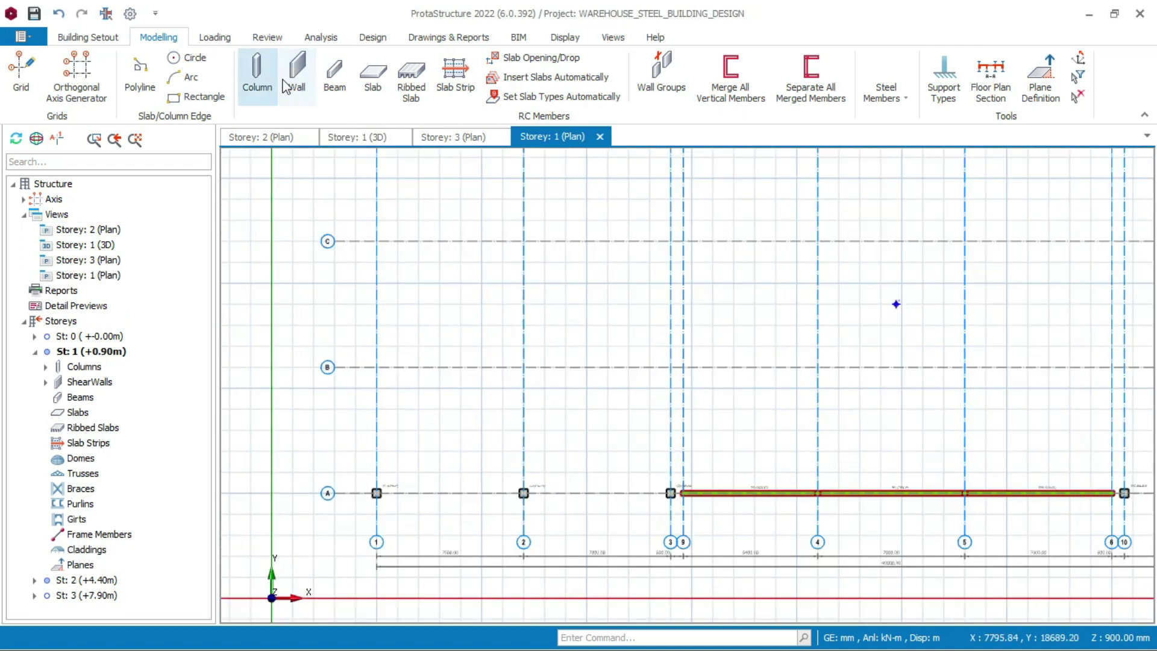
Set the beam depth to 450 mm and insert a 250 mm wide beam on storey 0 along axis A between axes 1 and 2
{"action": "left_click", "coordinate": [333, 85]}
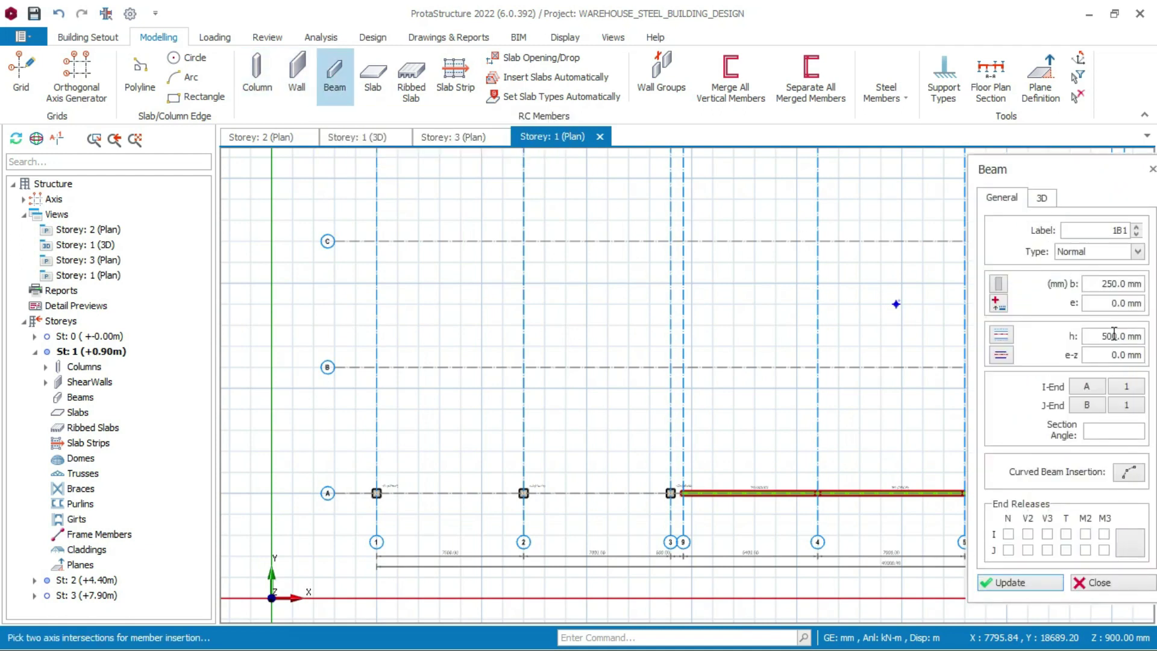
{"action": "double_click", "coordinate": [1103, 337]}
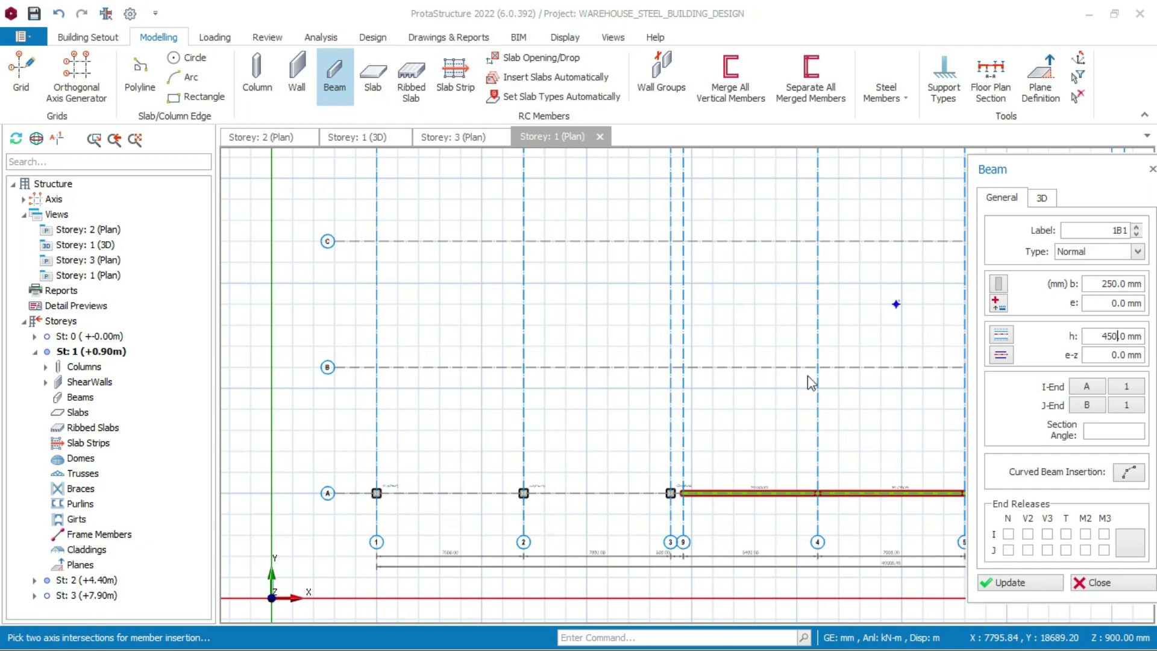
{"action": "scroll", "coordinate": [365, 370], "scroll_direction": "up", "scroll_amount": 5}
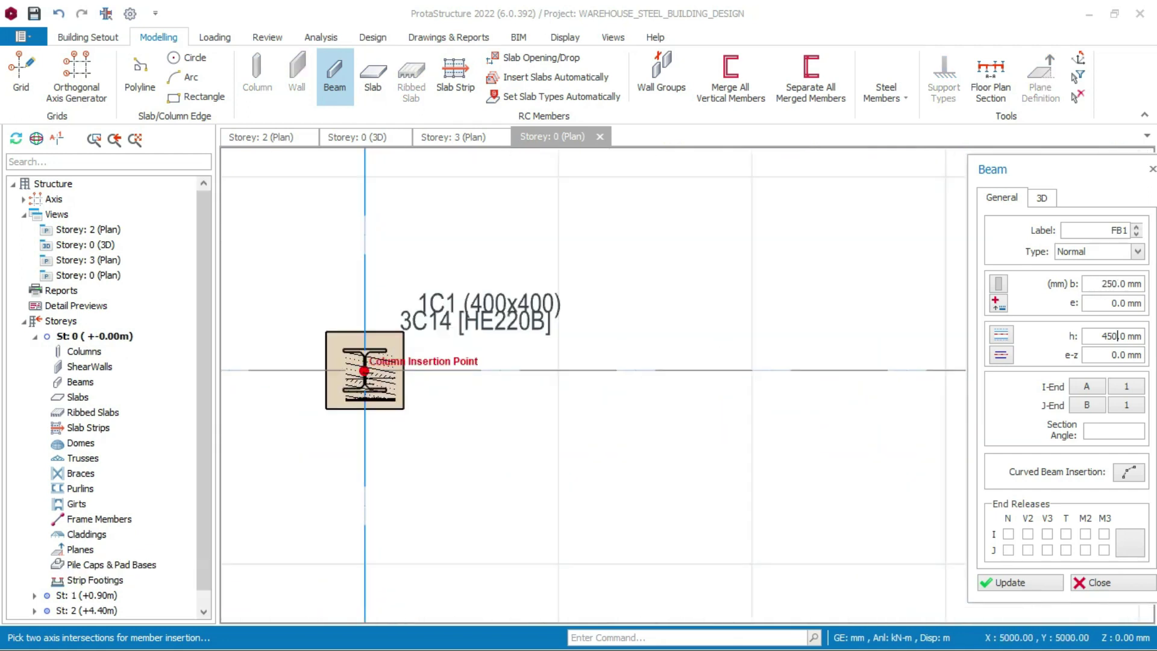
{"action": "left_click", "coordinate": [364, 371]}
{"action": "scroll", "coordinate": [293, 379], "scroll_direction": "down", "scroll_amount": 6}
{"action": "scroll", "coordinate": [589, 374], "scroll_direction": "up", "scroll_amount": 4}
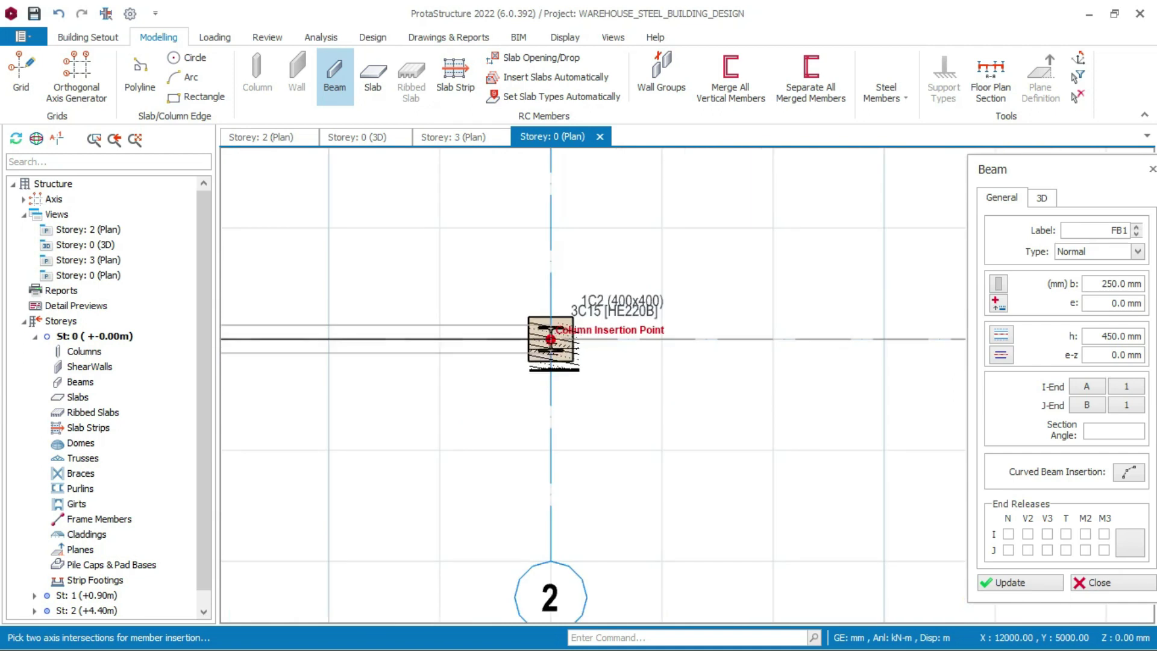
{"action": "left_click", "coordinate": [550, 339]}
Insert a 250x450 mm beam on storey 0 along axis A between axes 2 and 3, ending the beam chain there
{"action": "left_click", "coordinate": [519, 369]}
{"action": "scroll", "coordinate": [512, 367], "scroll_direction": "down", "scroll_amount": 4}
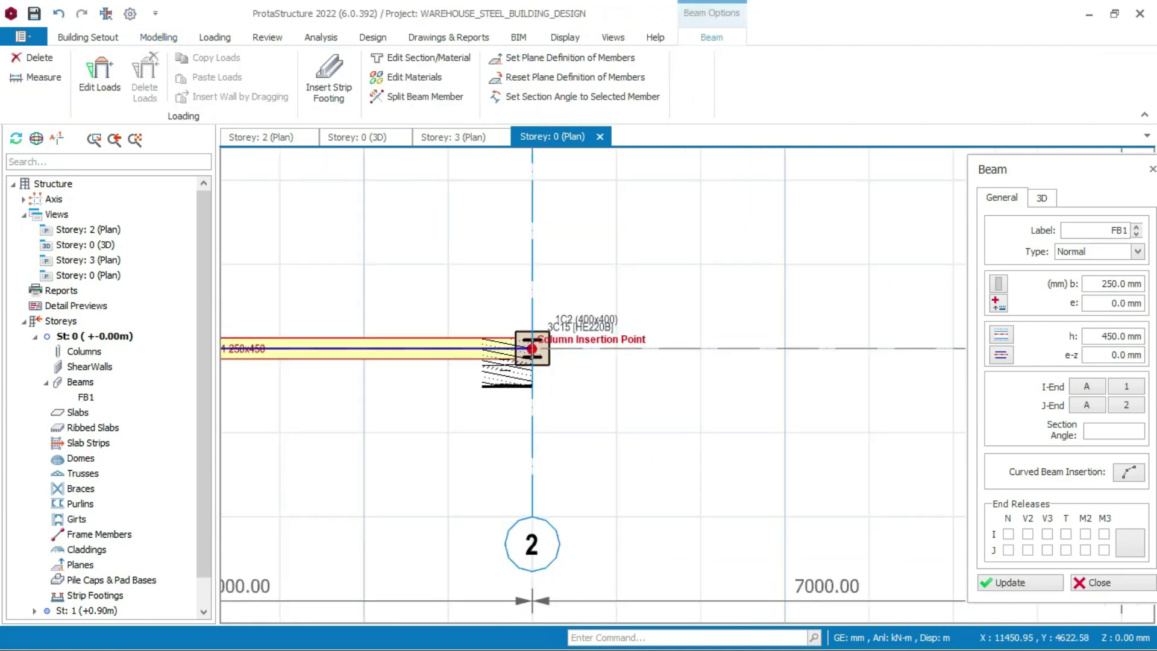
{"action": "scroll", "coordinate": [780, 362], "scroll_direction": "up", "scroll_amount": 2}
{"action": "scroll", "coordinate": [788, 356], "scroll_direction": "up", "scroll_amount": 2}
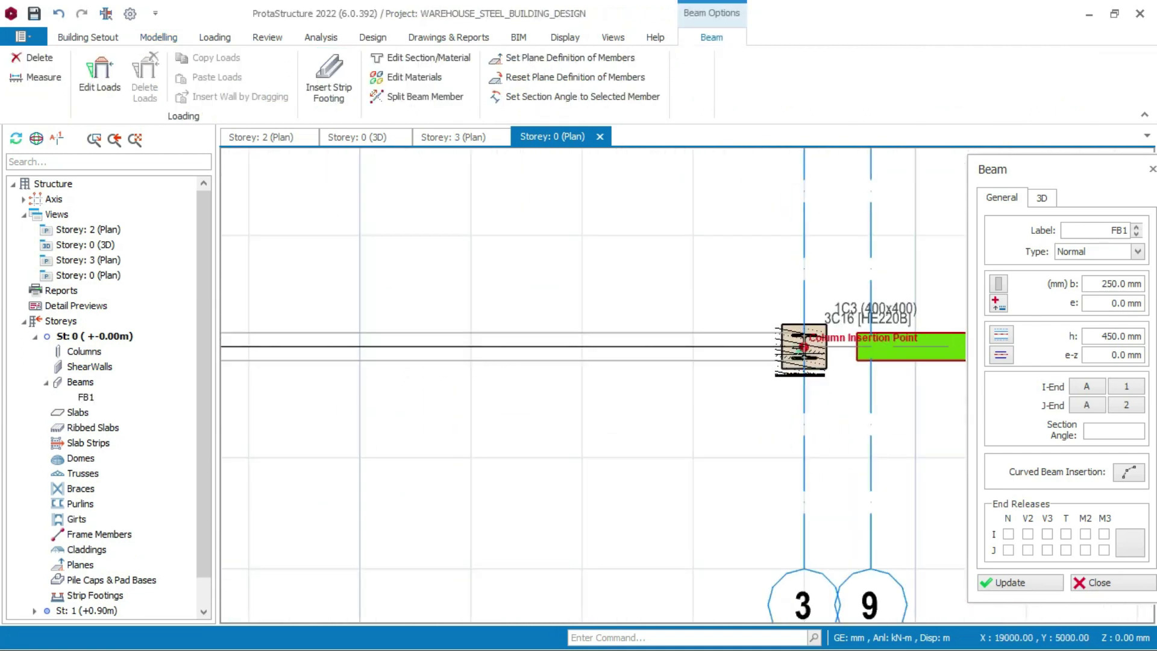
{"action": "left_click", "coordinate": [803, 347]}
{"action": "scroll", "coordinate": [775, 413], "scroll_direction": "down", "scroll_amount": 5}
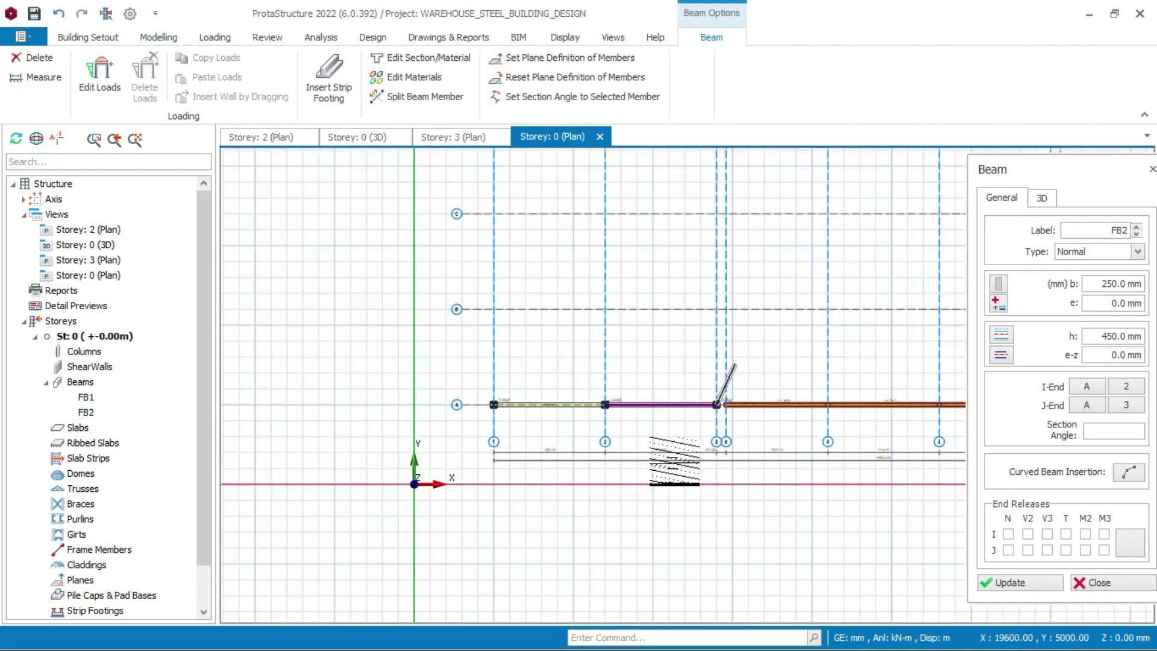
{"action": "scroll", "coordinate": [523, 450], "scroll_direction": "down", "scroll_amount": 2}
{"action": "key", "text": "Escape"}
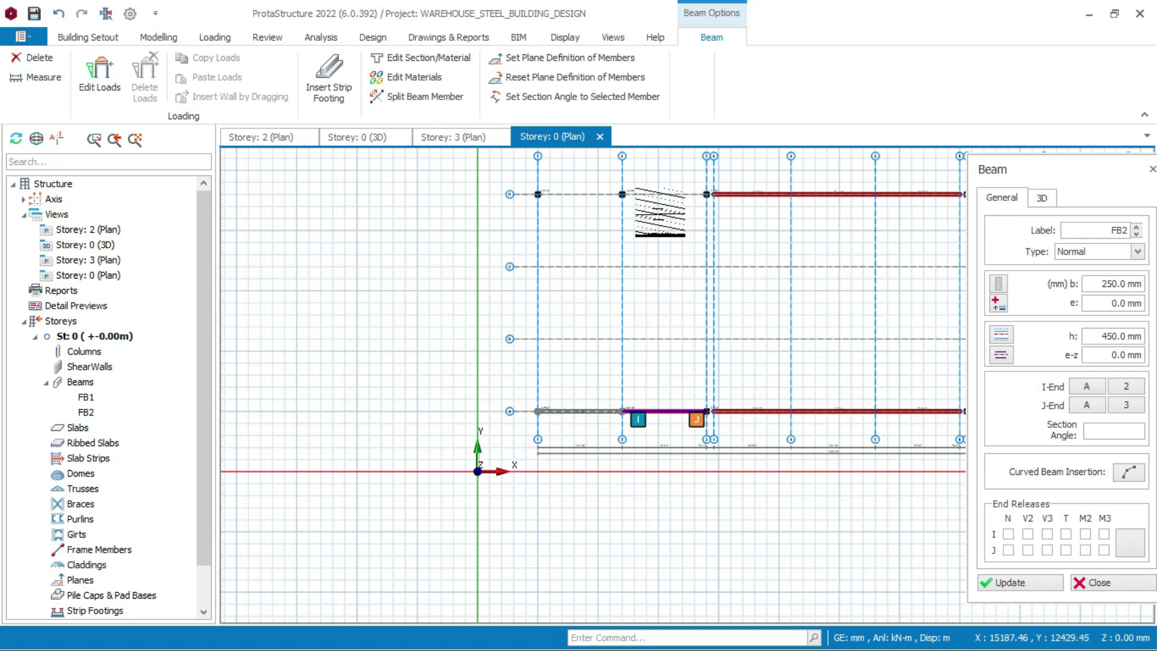
Insert a 250x450 mm beam on storey 0 along axis D between axes 1 and 2
{"action": "scroll", "coordinate": [630, 194], "scroll_direction": "up", "scroll_amount": 3}
{"action": "scroll", "coordinate": [482, 202], "scroll_direction": "up", "scroll_amount": 6}
{"action": "left_click", "coordinate": [439, 201]}
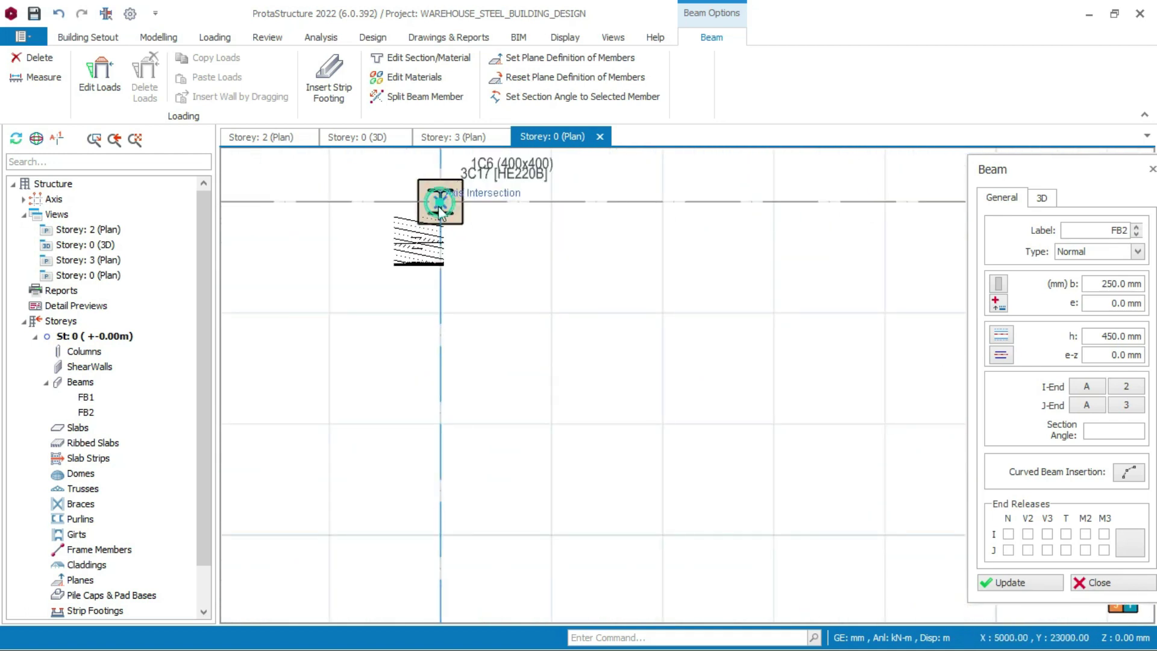
{"action": "scroll", "coordinate": [344, 334], "scroll_direction": "down", "scroll_amount": 3}
{"action": "scroll", "coordinate": [723, 275], "scroll_direction": "up", "scroll_amount": 2}
{"action": "left_click", "coordinate": [723, 274]}
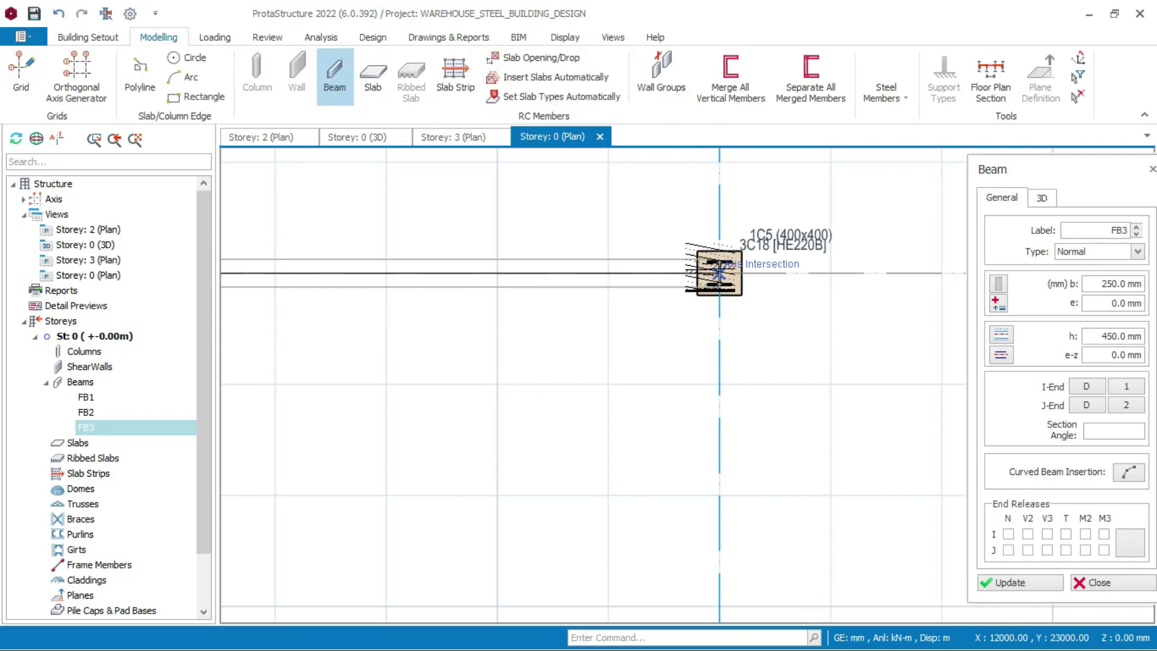
Insert a 250x450 mm beam on storey 0 along axis D between axes 2 and 3 and leave the beam command
{"action": "scroll", "coordinate": [396, 297], "scroll_direction": "down", "scroll_amount": 3}
{"action": "scroll", "coordinate": [783, 284], "scroll_direction": "up", "scroll_amount": 4}
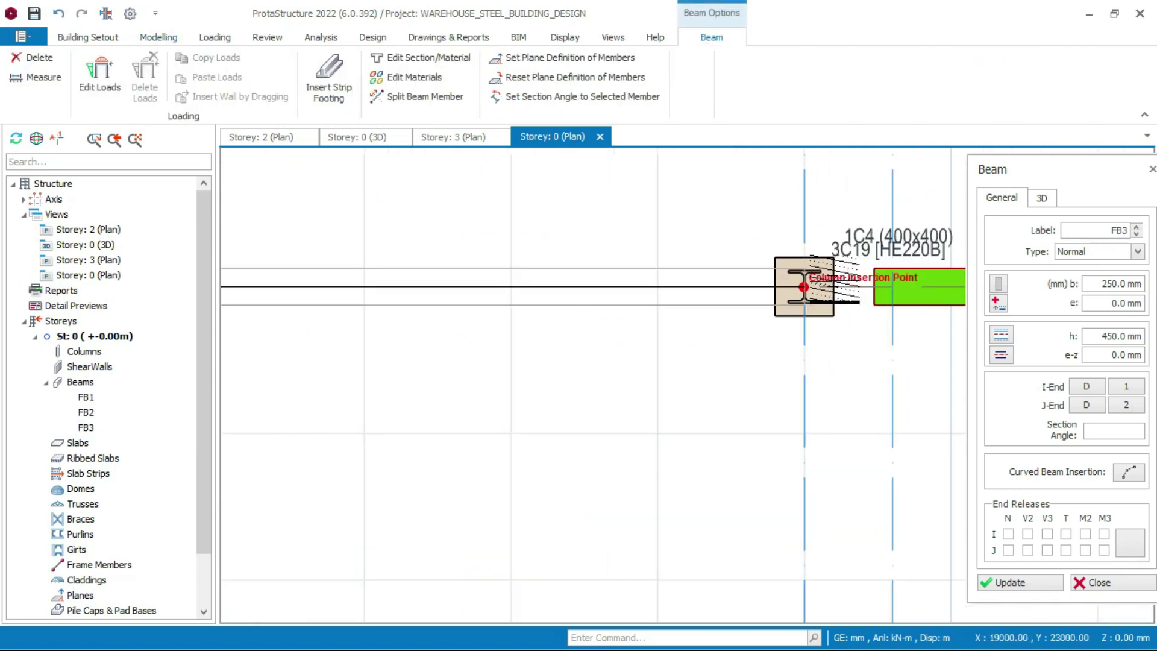
{"action": "left_click", "coordinate": [804, 287]}
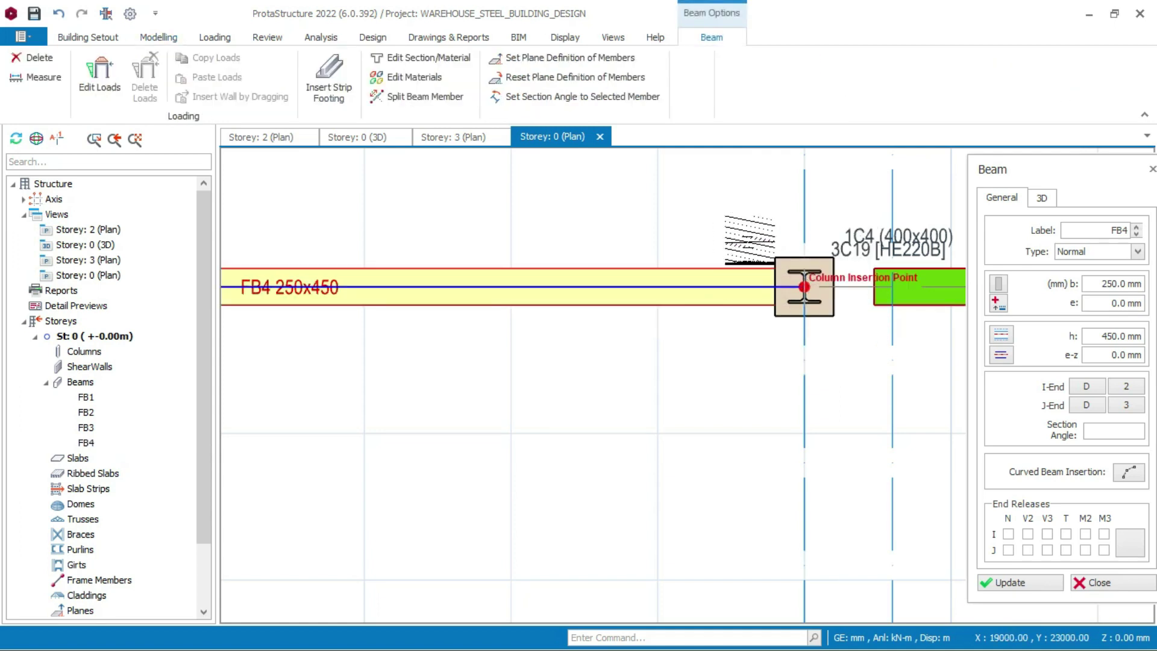
{"action": "key", "text": "Escape"}
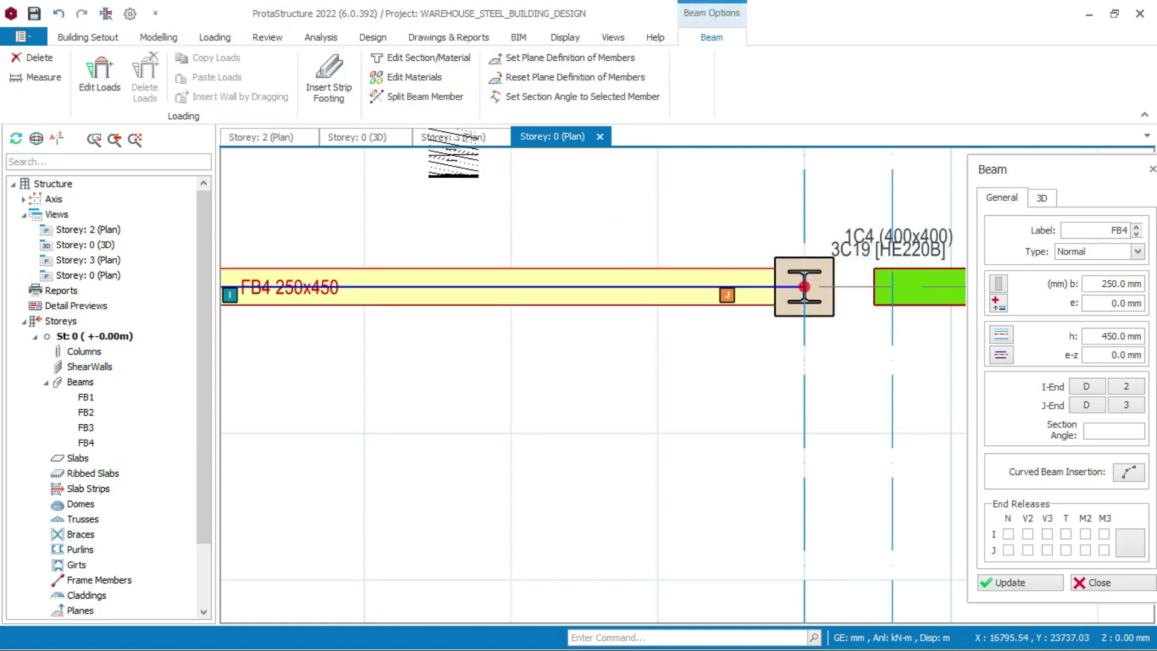
{"action": "key", "text": "Escape"}
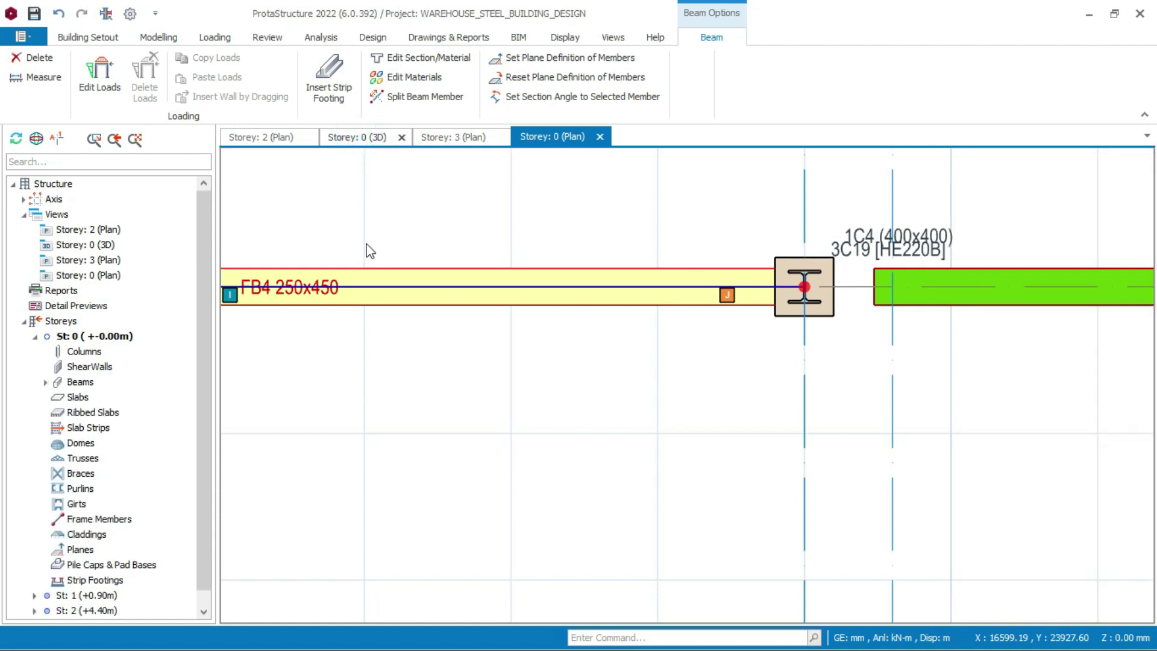
Examine in 3D how the storey 0 beams between axes 1 and 3 sit against the concrete base columns
{"action": "key", "text": "ctrl+Tab"}
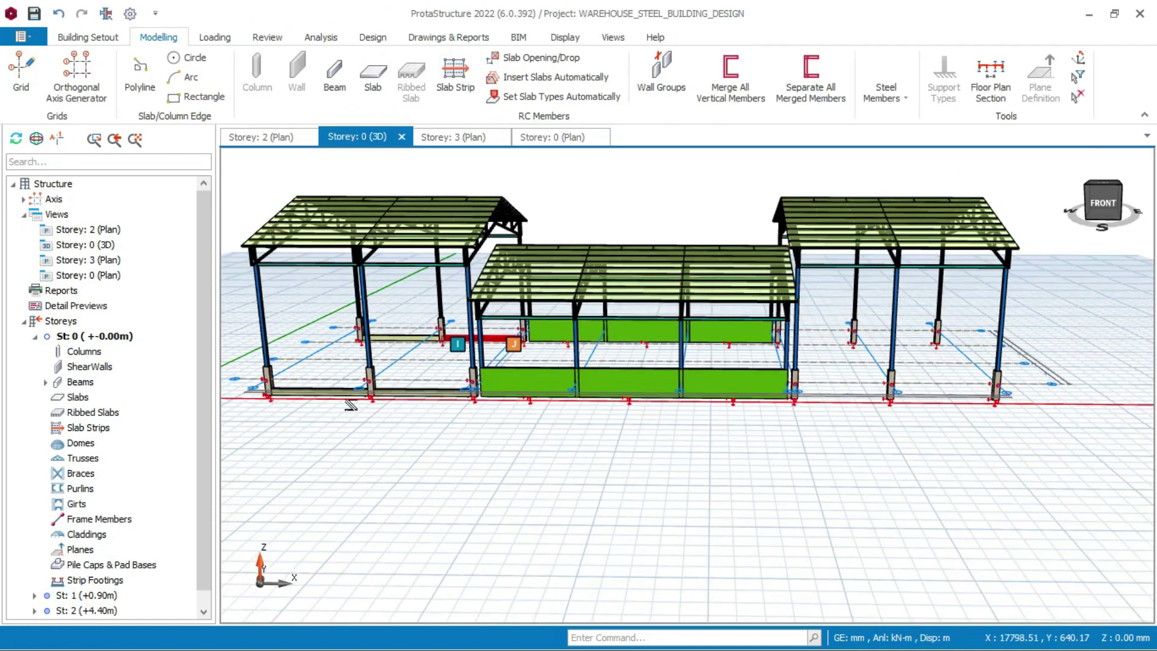
{"action": "scroll", "coordinate": [350, 405], "scroll_direction": "up", "scroll_amount": 5}
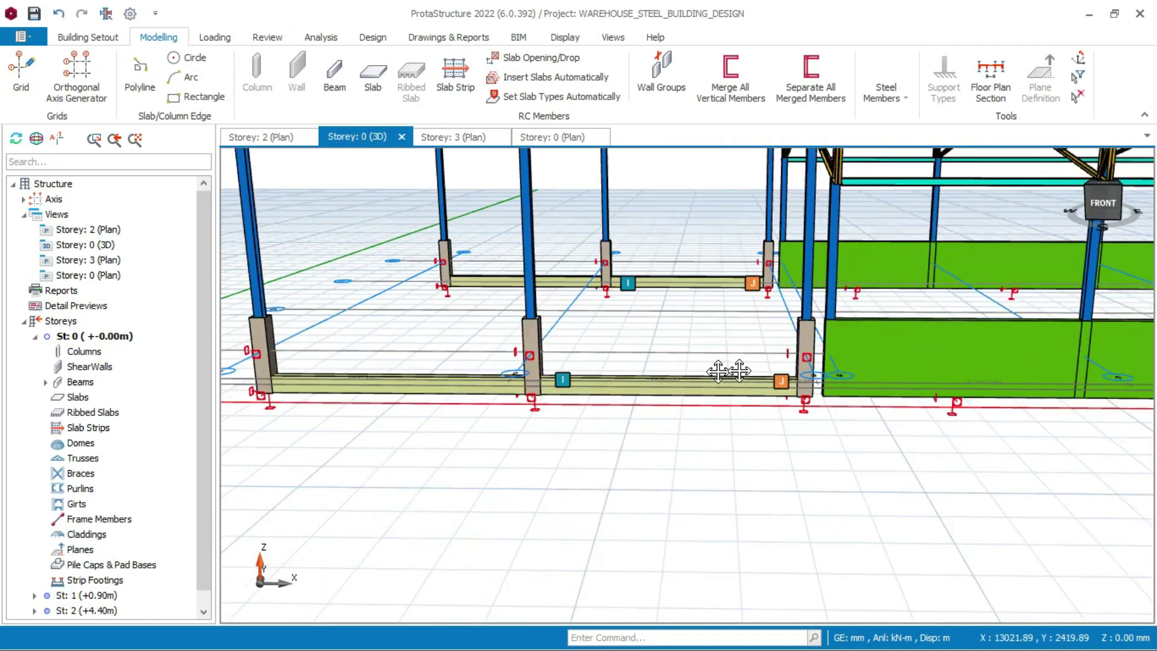
{"action": "middle_click_drag", "start_coordinate": [729, 371], "coordinate": [891, 367]}
{"action": "scroll", "coordinate": [650, 374], "scroll_direction": "up", "scroll_amount": 1}
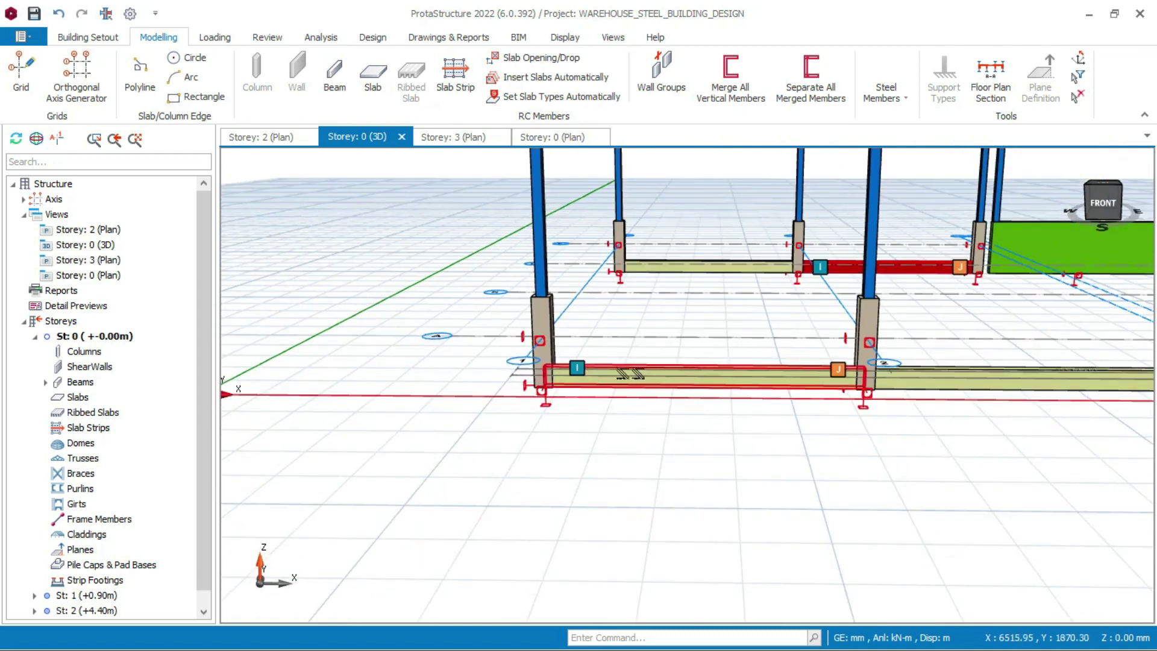
{"action": "scroll", "coordinate": [611, 378], "scroll_direction": "up", "scroll_amount": 1}
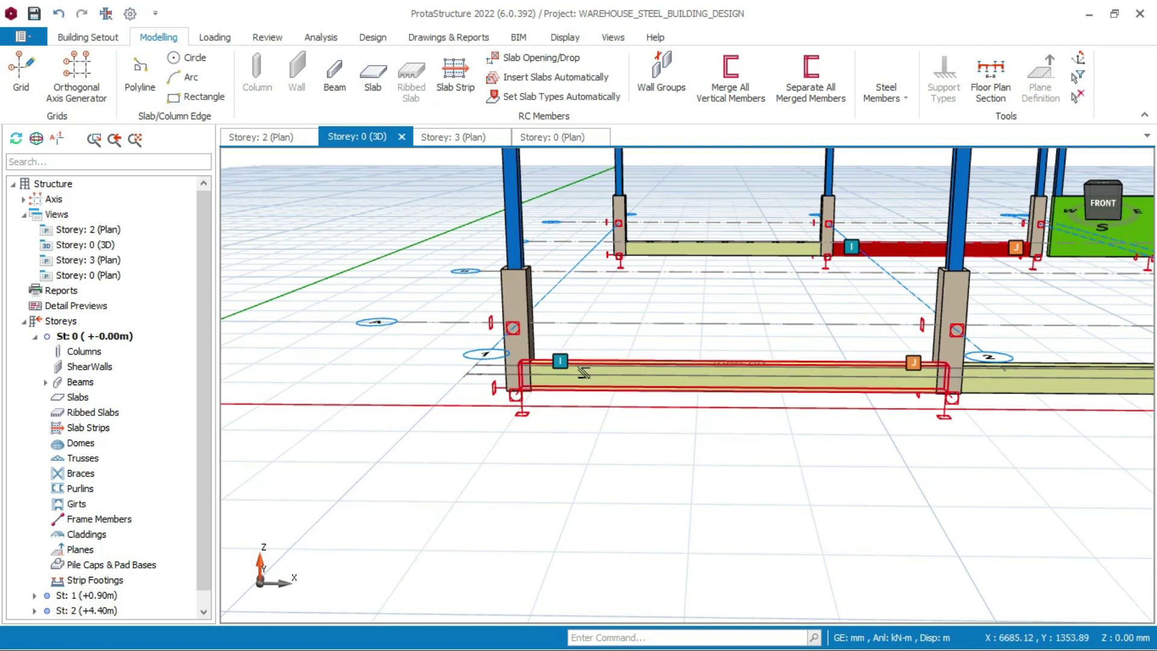
{"action": "scroll", "coordinate": [560, 378], "scroll_direction": "down", "scroll_amount": 1}
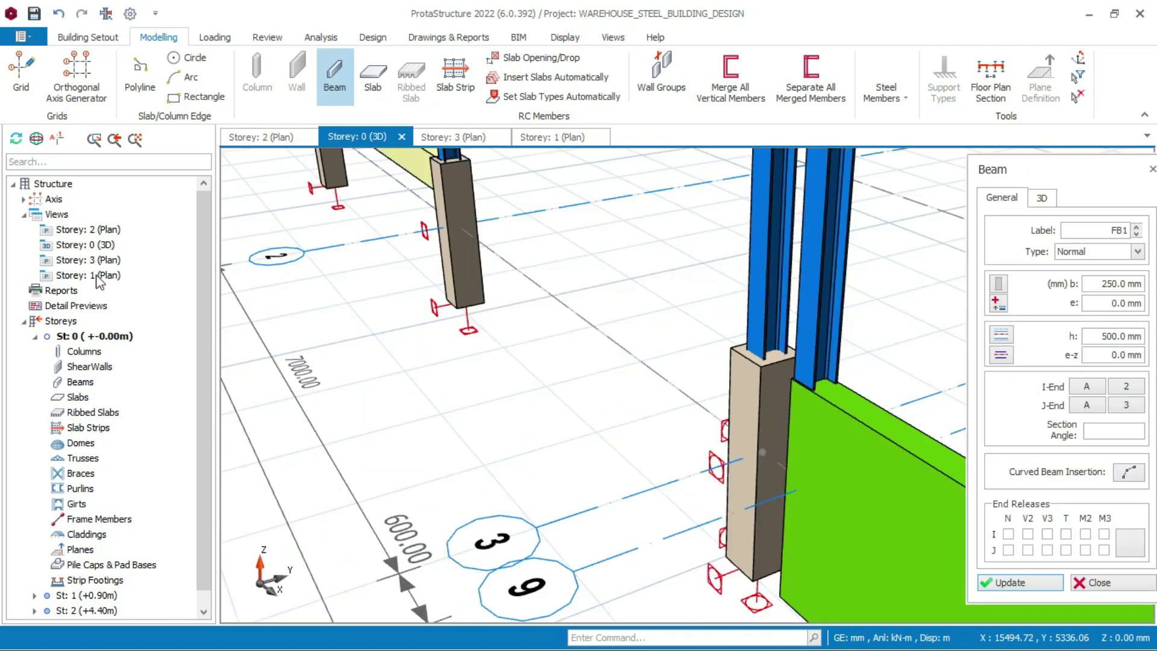
Switch to the storey 1 plan and show the open span between the columns on axes 2 and 3
{"action": "double_click", "coordinate": [96, 276]}
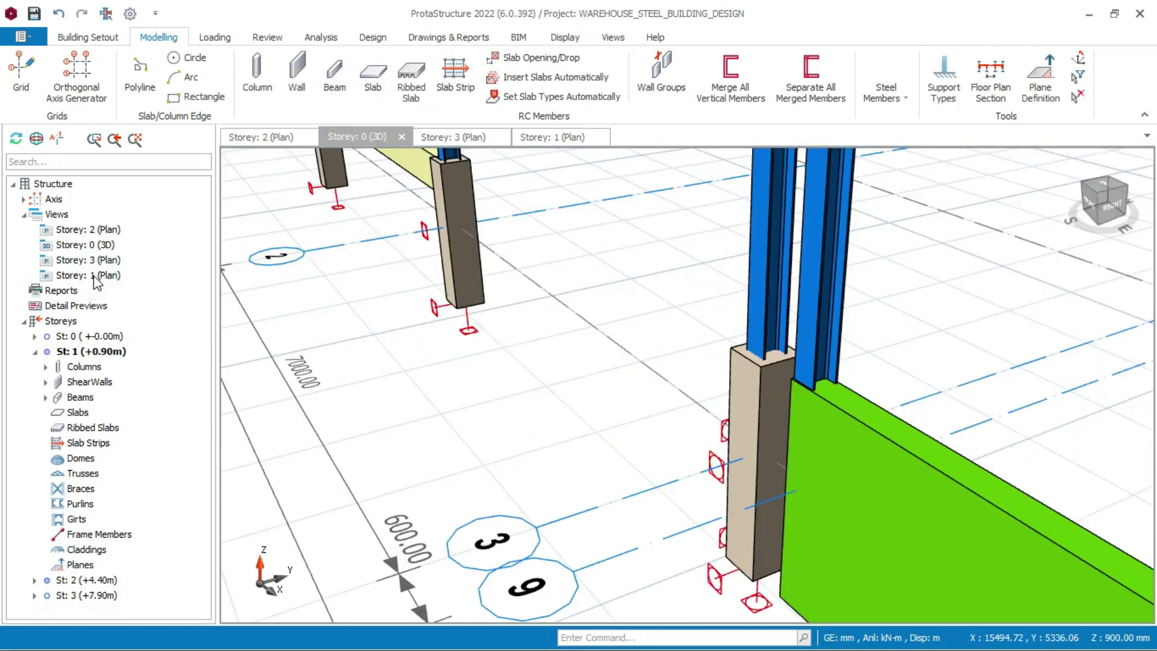
{"action": "scroll", "coordinate": [680, 390], "scroll_direction": "down", "scroll_amount": 4}
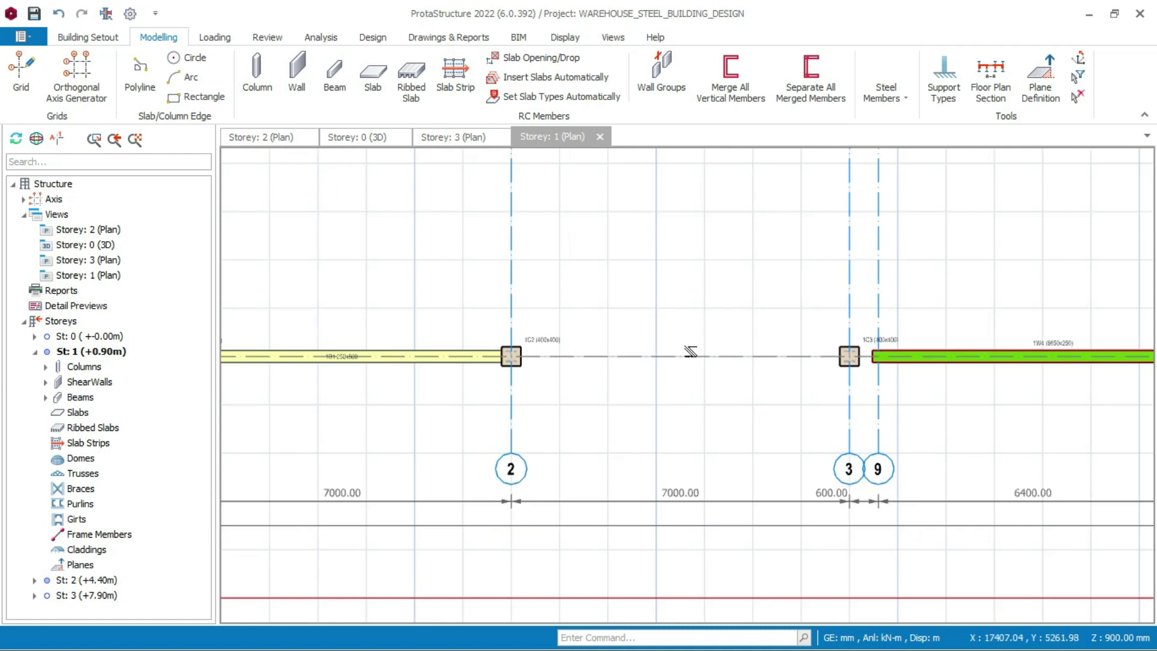
{"action": "scroll", "coordinate": [689, 348], "scroll_direction": "up", "scroll_amount": 2}
Insert a 250x500 mm beam on storey 1 along axis A between the columns on axes 2 and 3, ending the beam chain there
{"action": "left_click", "coordinate": [335, 76]}
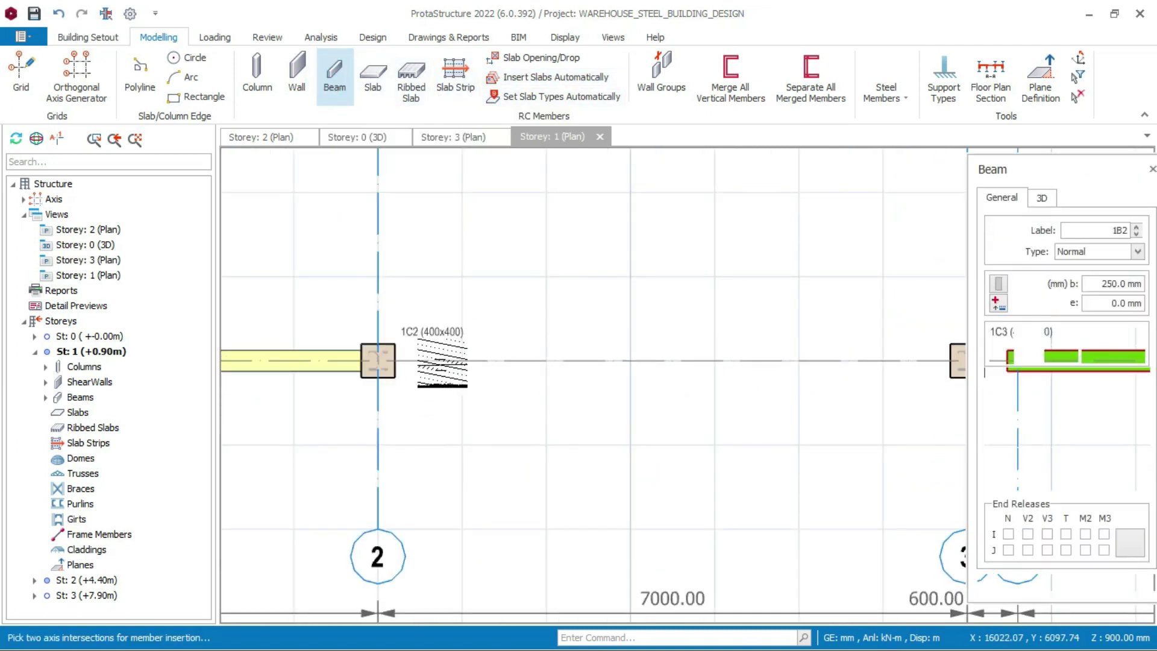
{"action": "scroll", "coordinate": [447, 365], "scroll_direction": "up", "scroll_amount": 1}
{"action": "scroll", "coordinate": [289, 354], "scroll_direction": "down", "scroll_amount": 3}
{"action": "scroll", "coordinate": [400, 351], "scroll_direction": "up", "scroll_amount": 2}
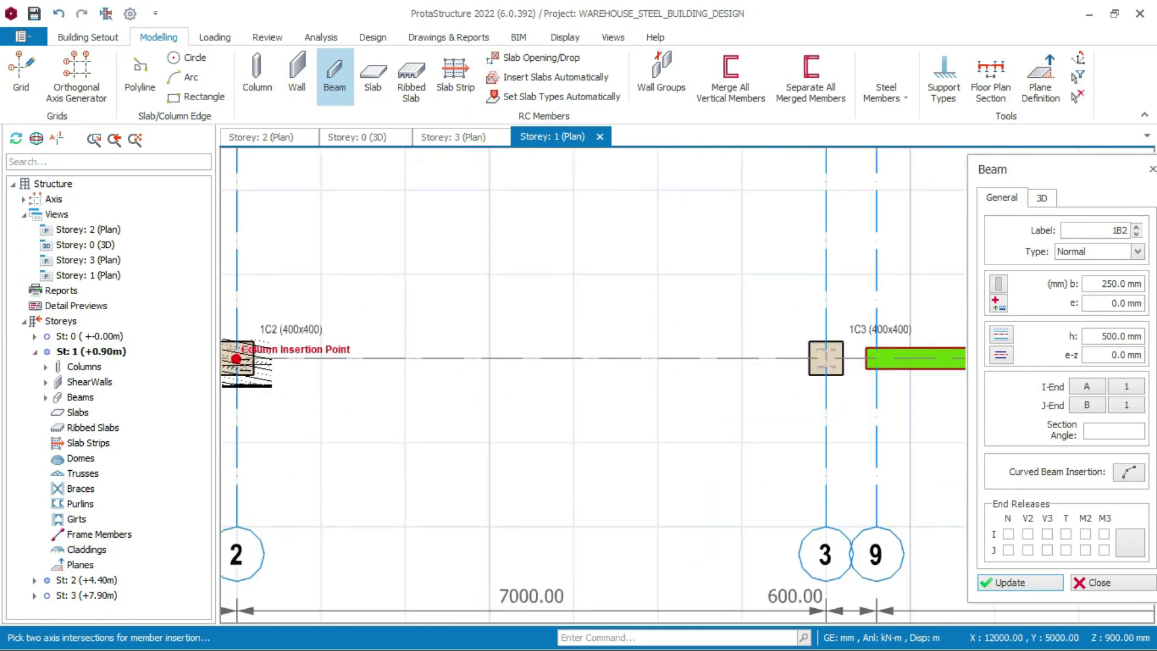
{"action": "left_click", "coordinate": [237, 359]}
{"action": "scroll", "coordinate": [819, 343], "scroll_direction": "up", "scroll_amount": 3}
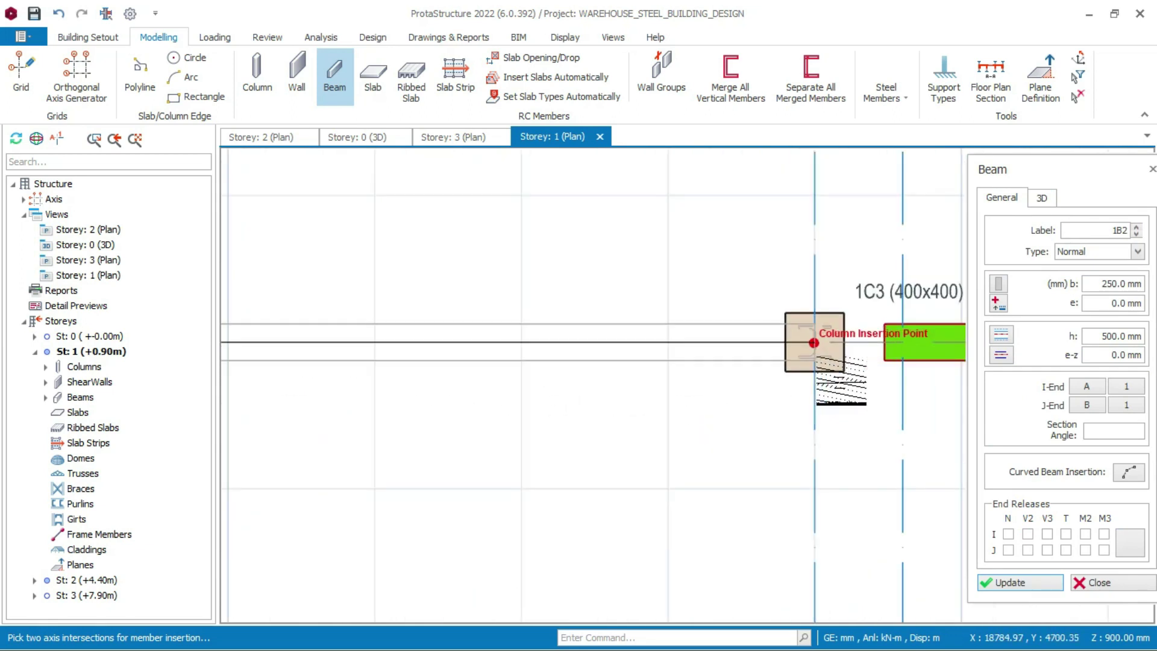
{"action": "scroll", "coordinate": [814, 332], "scroll_direction": "up", "scroll_amount": 1}
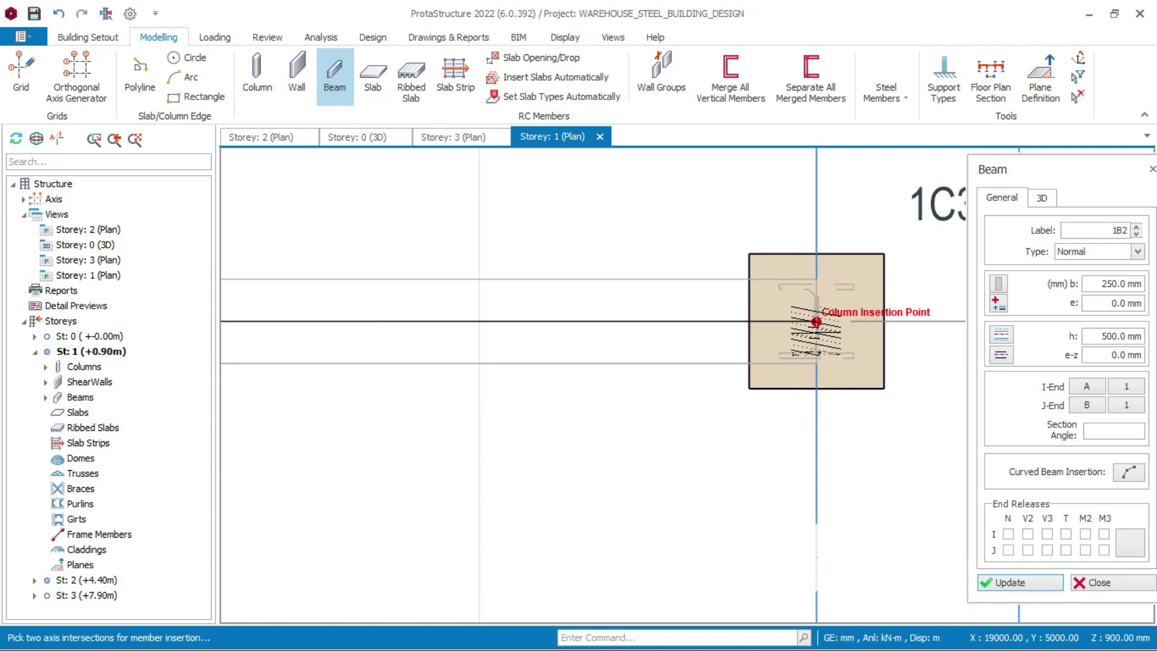
{"action": "left_click", "coordinate": [815, 331]}
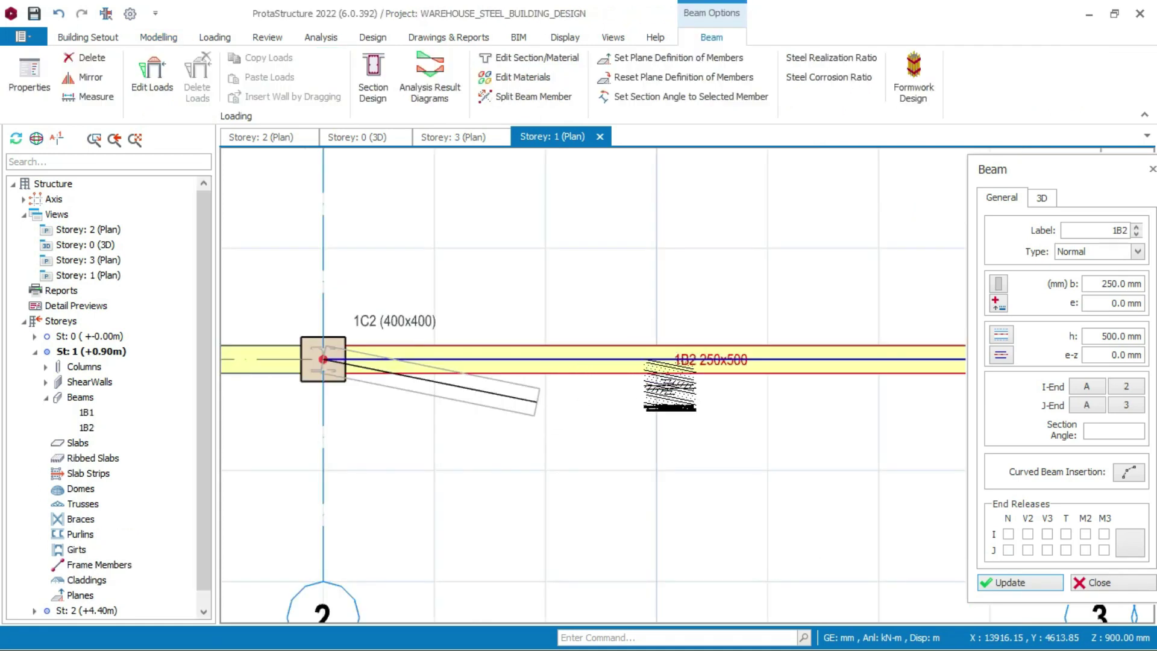
{"action": "key", "text": "alt"}
{"action": "scroll", "coordinate": [669, 386], "scroll_direction": "down", "scroll_amount": 3}
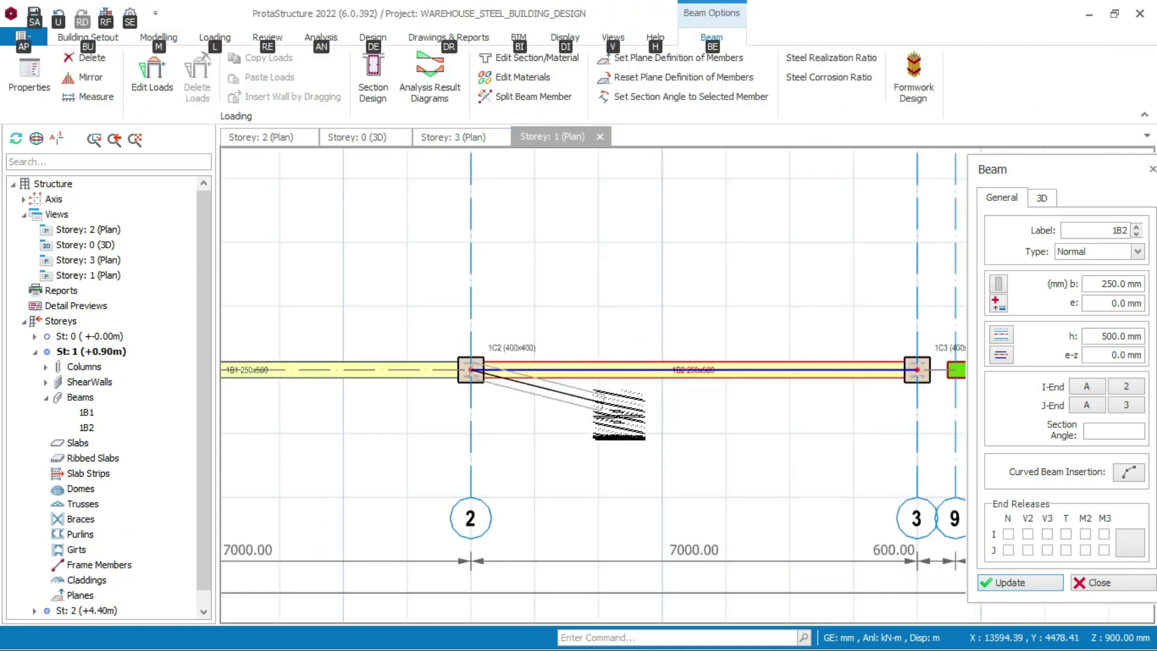
{"action": "scroll", "coordinate": [618, 416], "scroll_direction": "down", "scroll_amount": 3}
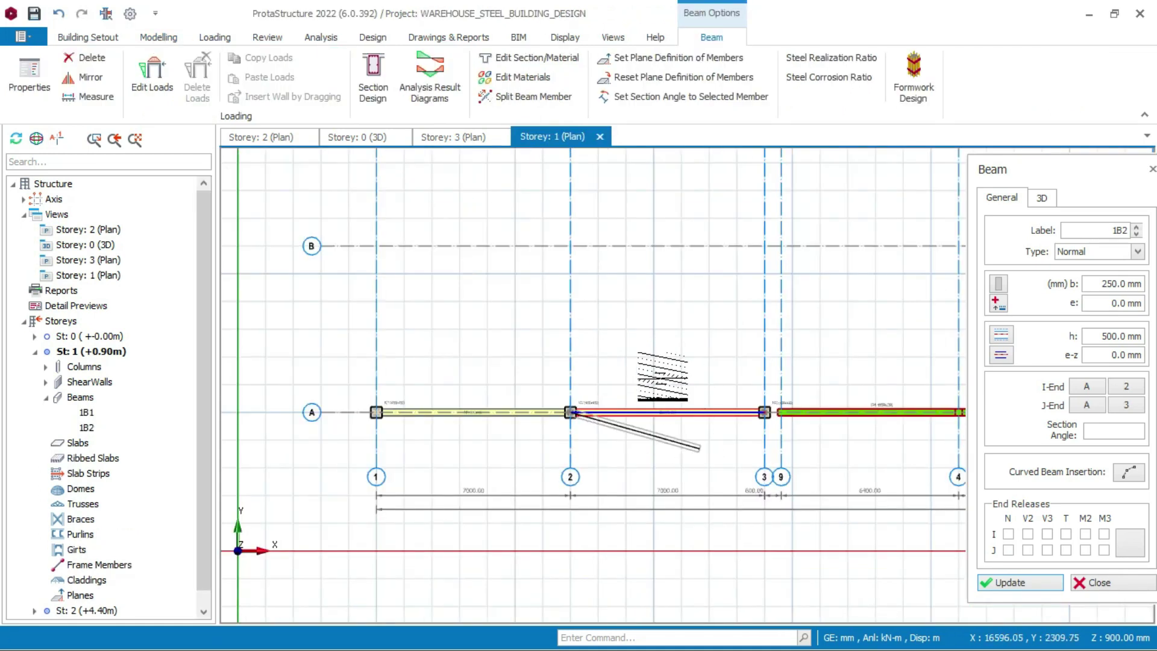
{"action": "scroll", "coordinate": [659, 373], "scroll_direction": "down", "scroll_amount": 2}
{"action": "key", "text": "Escape"}
Insert a 250x500 mm beam on storey 1 along axis D between the columns on axes 1 and 2
{"action": "middle_click_drag", "start_coordinate": [659, 280], "coordinate": [628, 548]}
{"action": "scroll", "coordinate": [473, 267], "scroll_direction": "up", "scroll_amount": 8}
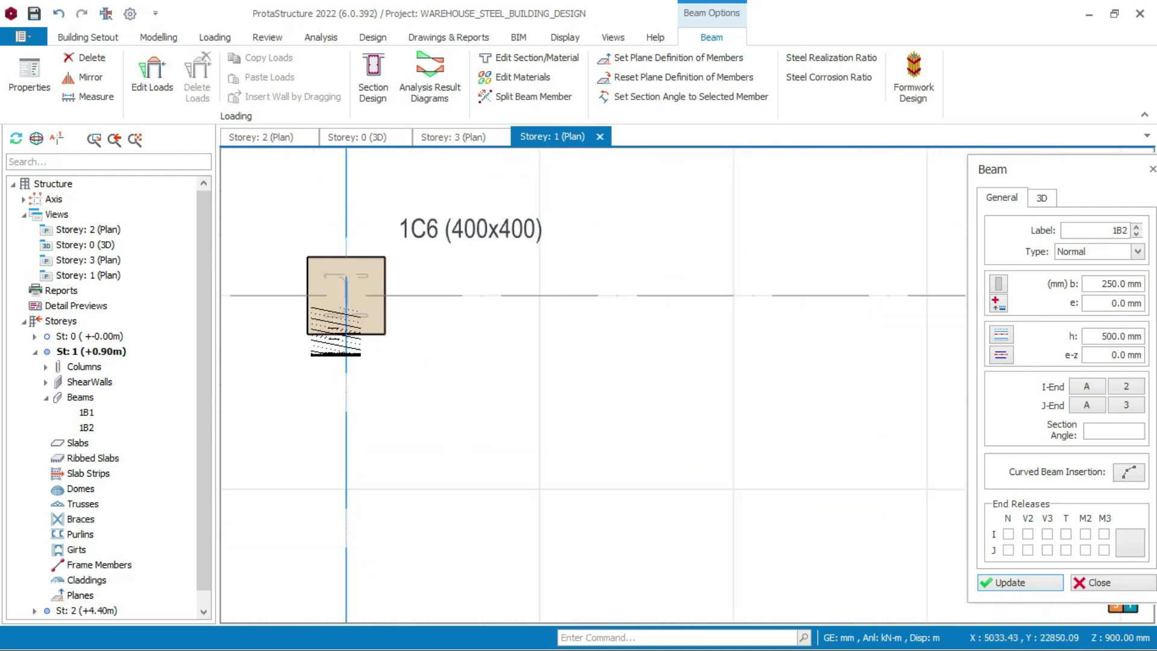
{"action": "scroll", "coordinate": [345, 295], "scroll_direction": "down", "scroll_amount": 4}
{"action": "scroll", "coordinate": [681, 341], "scroll_direction": "up", "scroll_amount": 4}
{"action": "scroll", "coordinate": [682, 327], "scroll_direction": "down", "scroll_amount": 1}
{"action": "left_click", "coordinate": [621, 441]}
{"action": "key", "text": "alt"}
Continue with a 250x500 mm beam on storey 1 along axis D between the columns on axes 2 and 3
{"action": "scroll", "coordinate": [663, 400], "scroll_direction": "down", "scroll_amount": 3}
{"action": "scroll", "coordinate": [789, 361], "scroll_direction": "up", "scroll_amount": 4}
{"action": "scroll", "coordinate": [821, 374], "scroll_direction": "up", "scroll_amount": 3}
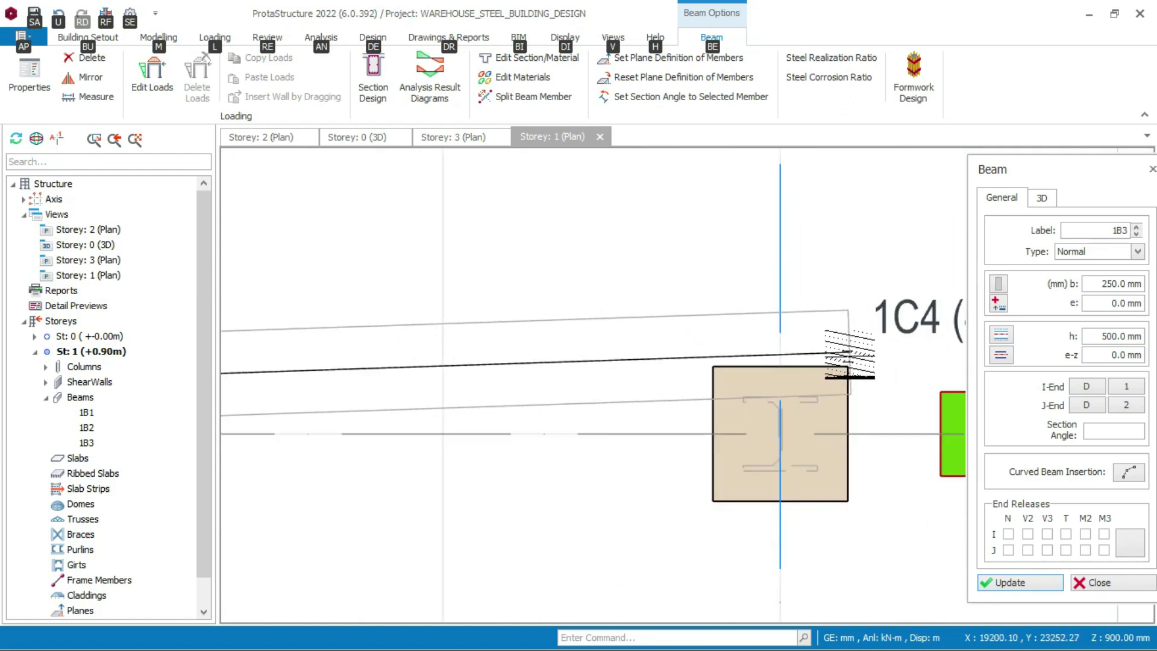
{"action": "left_click", "coordinate": [846, 362]}
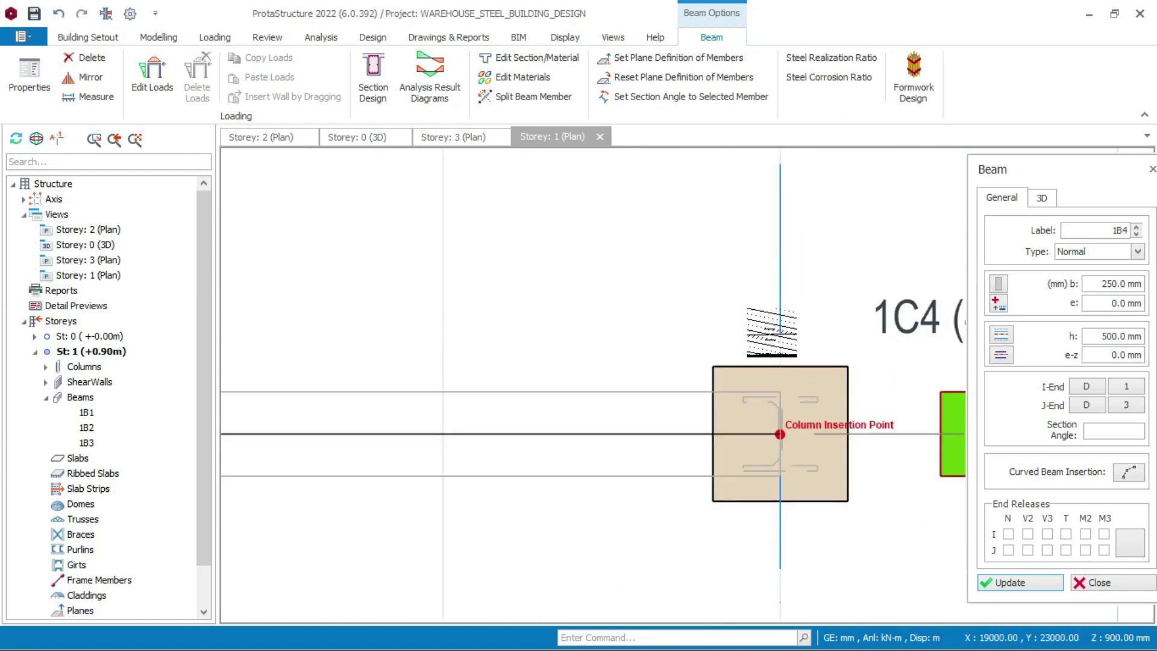
{"action": "left_click", "coordinate": [652, 295]}
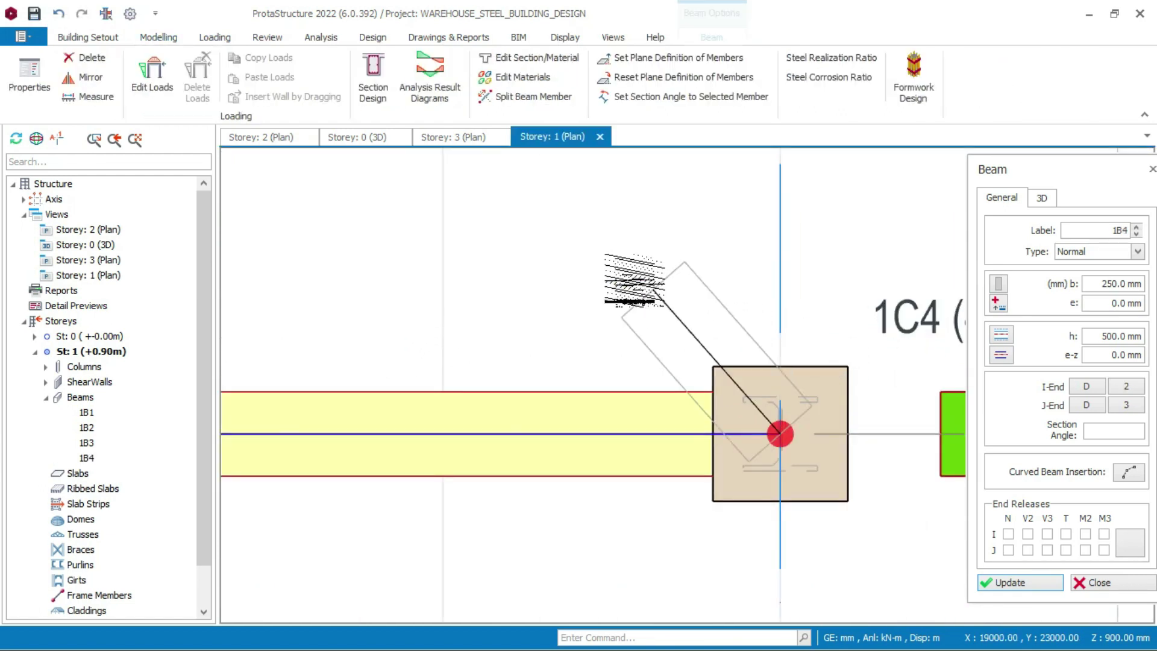
Insert a 250x500 mm beam on storey 1 along axis D between the columns on axes 8 and 7
{"action": "scroll", "coordinate": [639, 265], "scroll_direction": "down", "scroll_amount": 5}
{"action": "scroll", "coordinate": [648, 273], "scroll_direction": "down", "scroll_amount": 3}
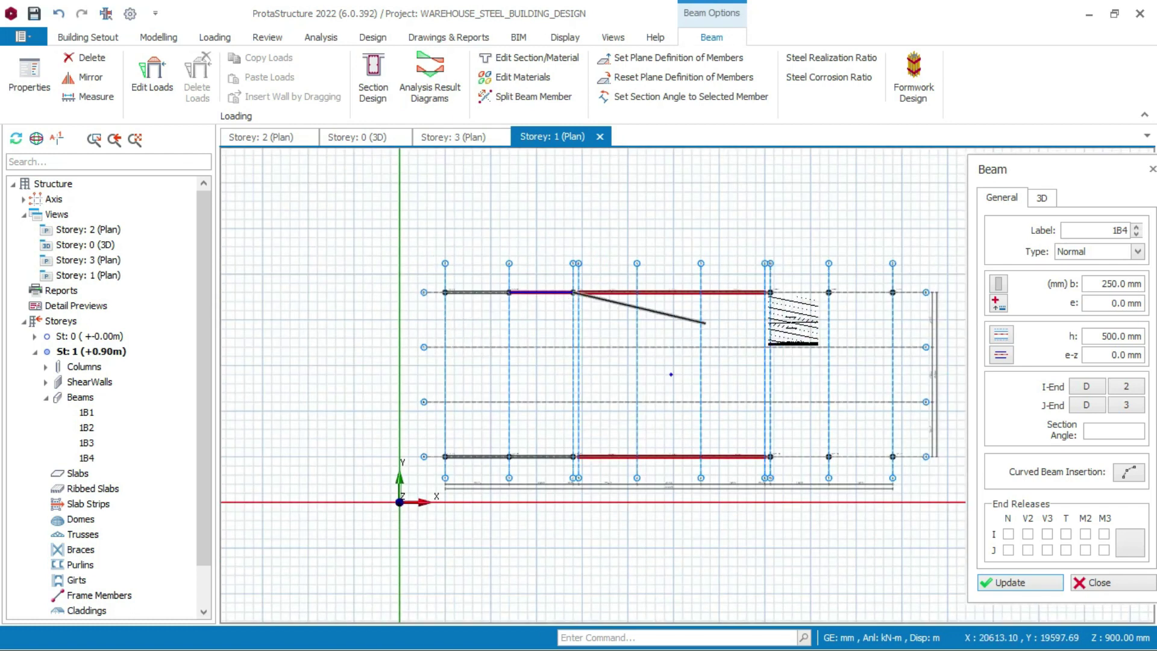
{"action": "scroll", "coordinate": [892, 294], "scroll_direction": "up", "scroll_amount": 10}
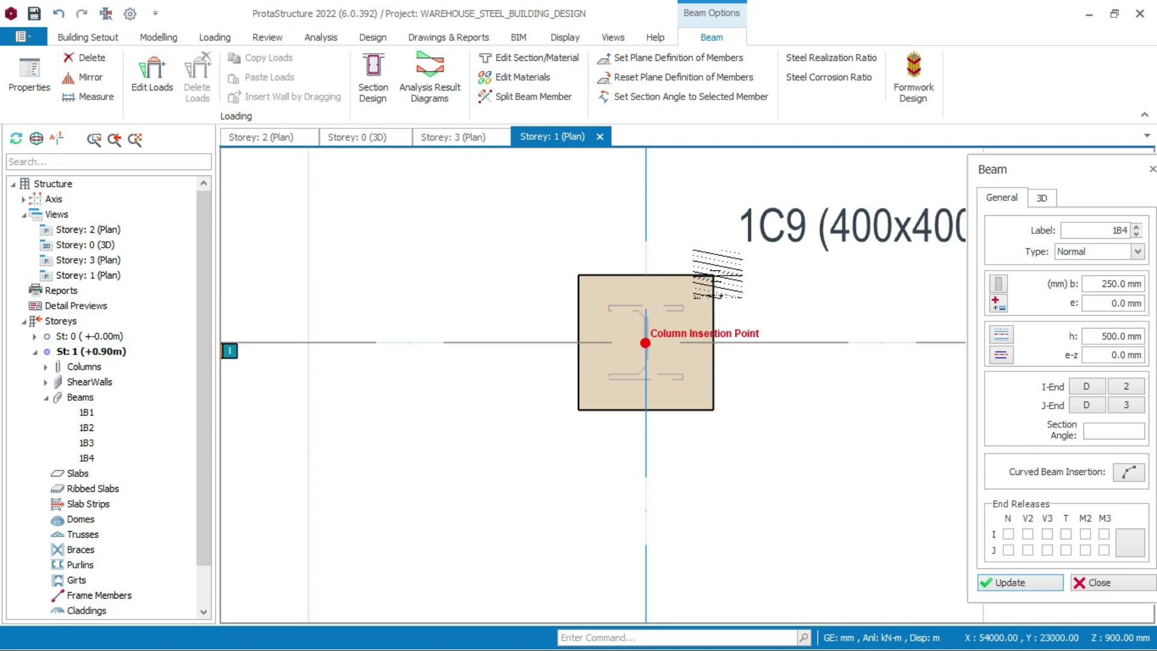
{"action": "scroll", "coordinate": [716, 274], "scroll_direction": "down", "scroll_amount": 5}
{"action": "scroll", "coordinate": [549, 259], "scroll_direction": "up", "scroll_amount": 4}
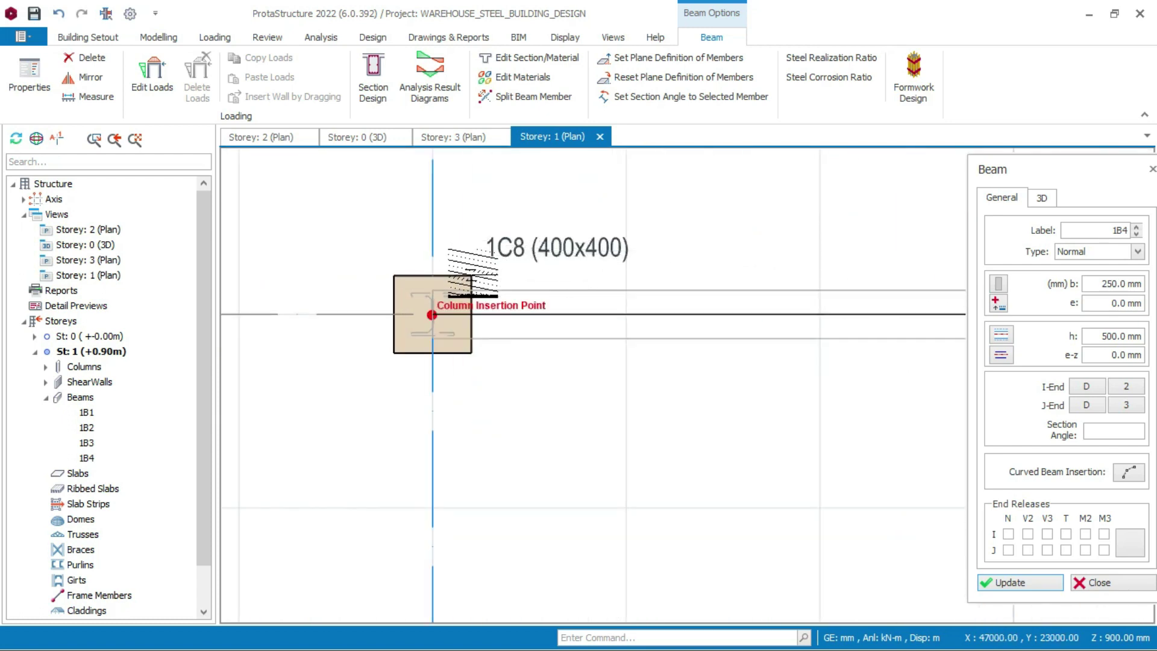
{"action": "left_click", "coordinate": [470, 274]}
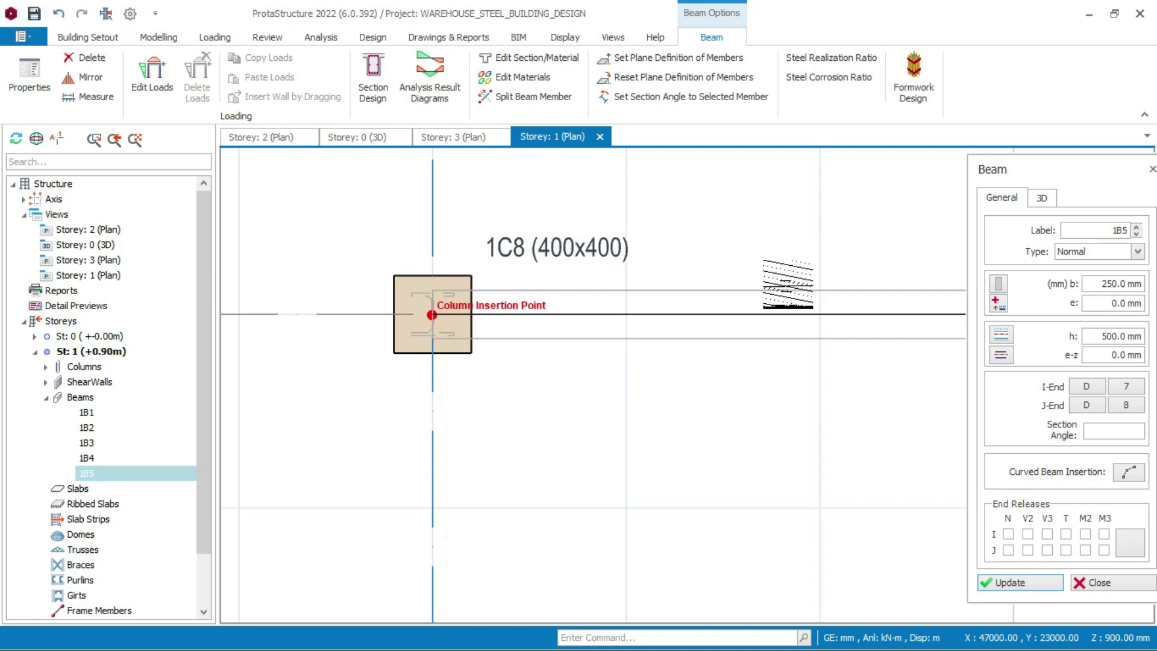
Continue with a 250x500 mm beam on storey 1 along axis D between the columns on axes 7 and 10
{"action": "scroll", "coordinate": [431, 314], "scroll_direction": "down", "scroll_amount": 5}
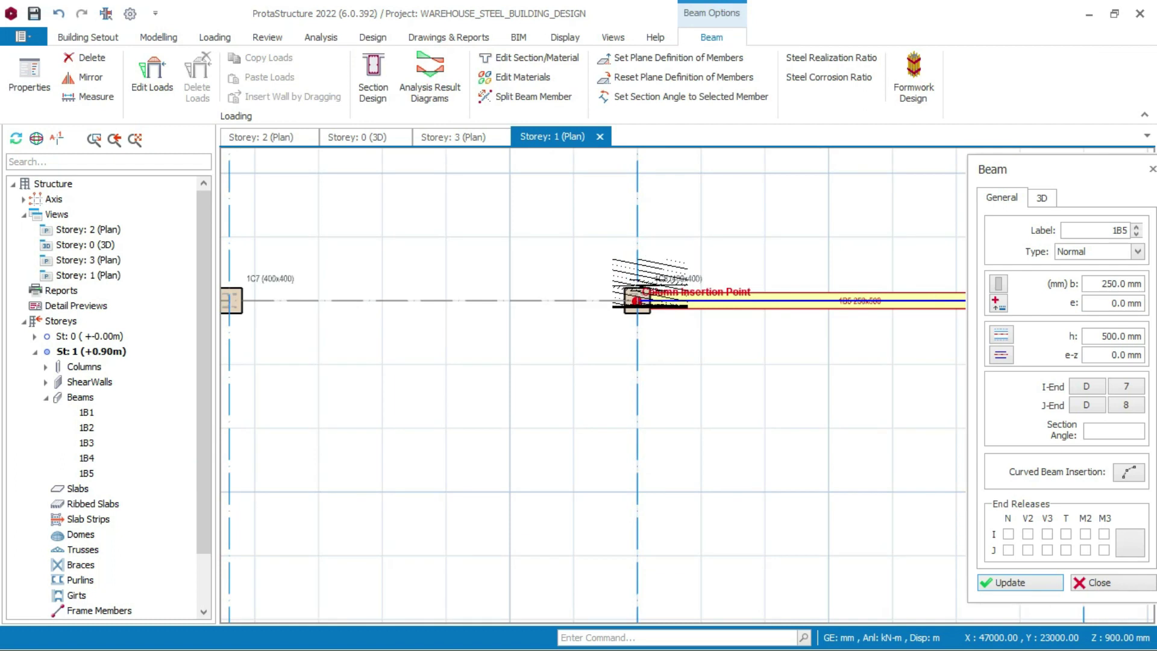
{"action": "scroll", "coordinate": [443, 288], "scroll_direction": "up", "scroll_amount": 5}
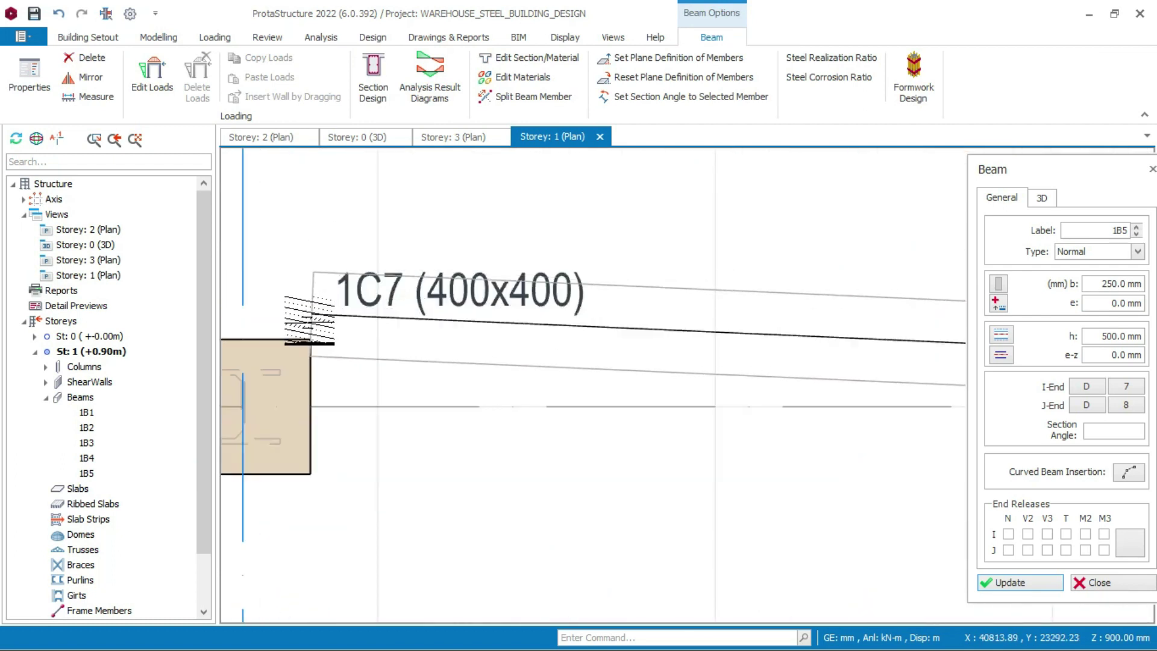
{"action": "scroll", "coordinate": [404, 304], "scroll_direction": "up", "scroll_amount": 4}
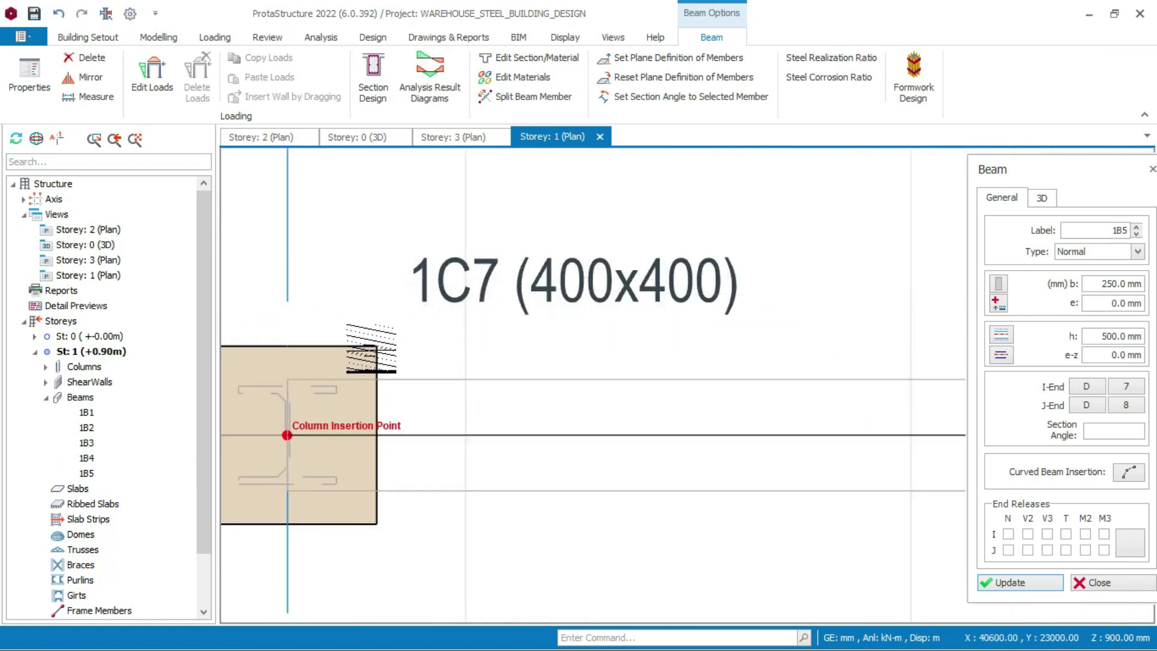
{"action": "left_click", "coordinate": [372, 349]}
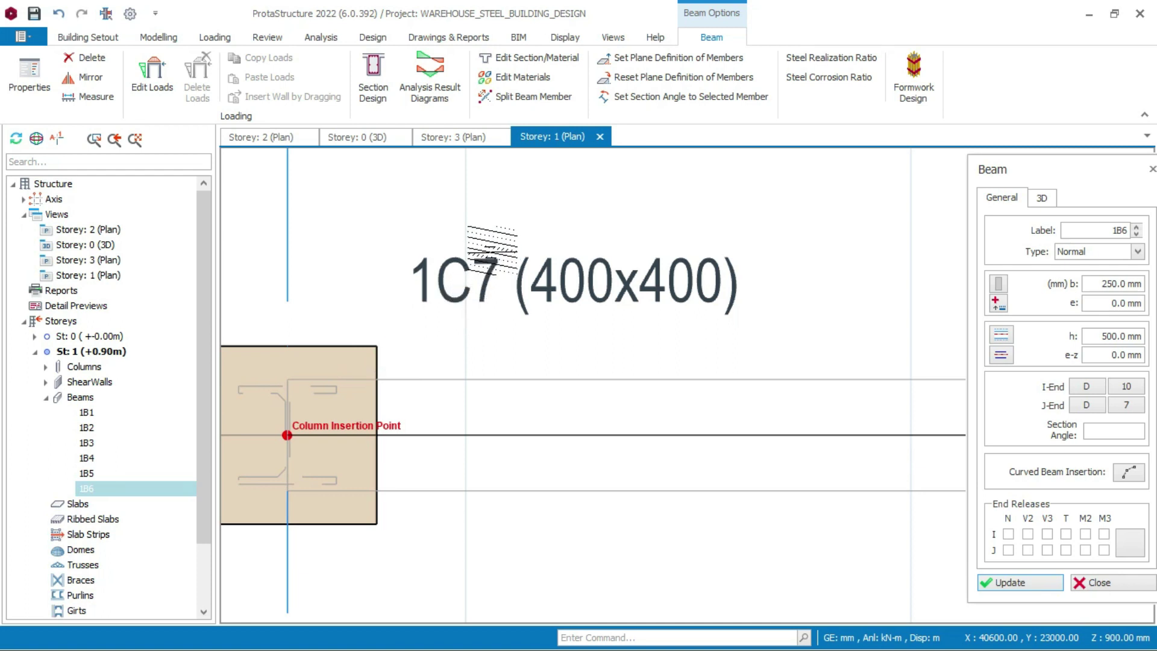
{"action": "scroll", "coordinate": [472, 243], "scroll_direction": "down", "scroll_amount": 8}
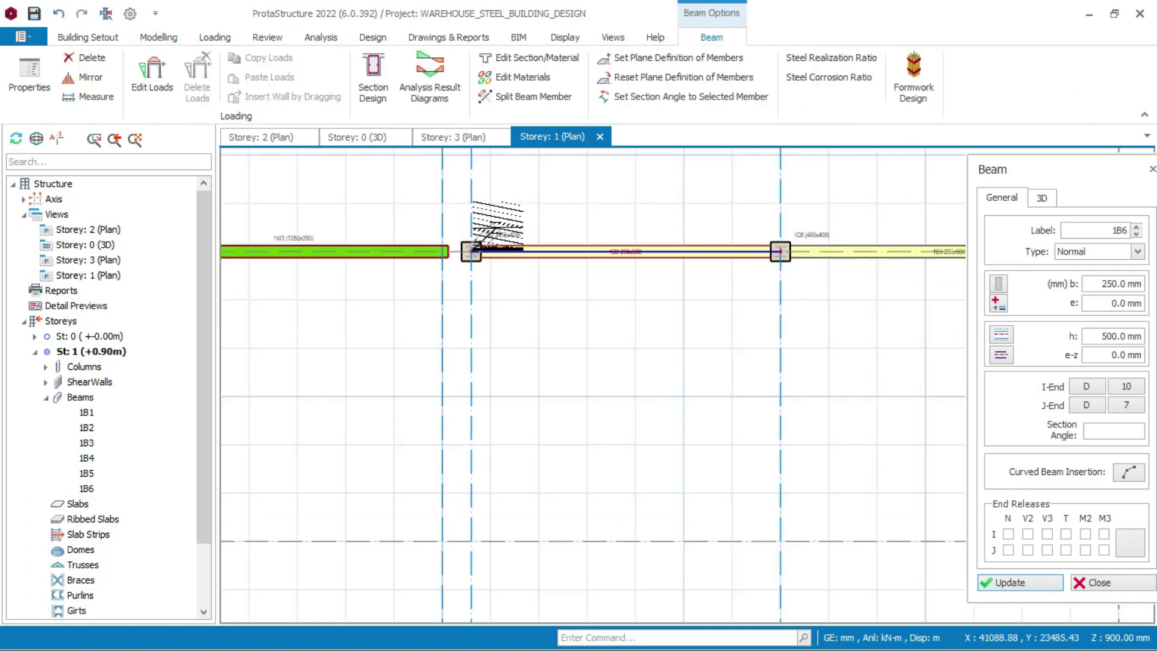
Insert 250x500 mm beams on storey 1 along axis A from the column on axis 10 through axis 7 to axis 8
{"action": "scroll", "coordinate": [466, 229], "scroll_direction": "down", "scroll_amount": 6}
{"action": "scroll", "coordinate": [476, 396], "scroll_direction": "up", "scroll_amount": 10}
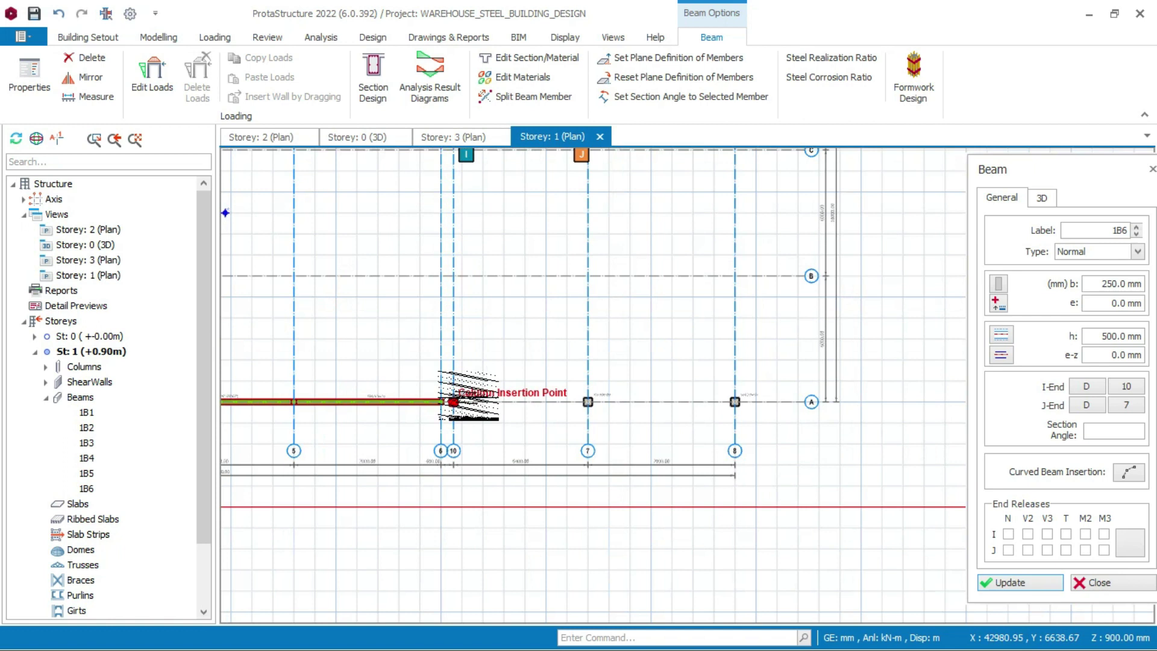
{"action": "scroll", "coordinate": [463, 398], "scroll_direction": "up", "scroll_amount": 4}
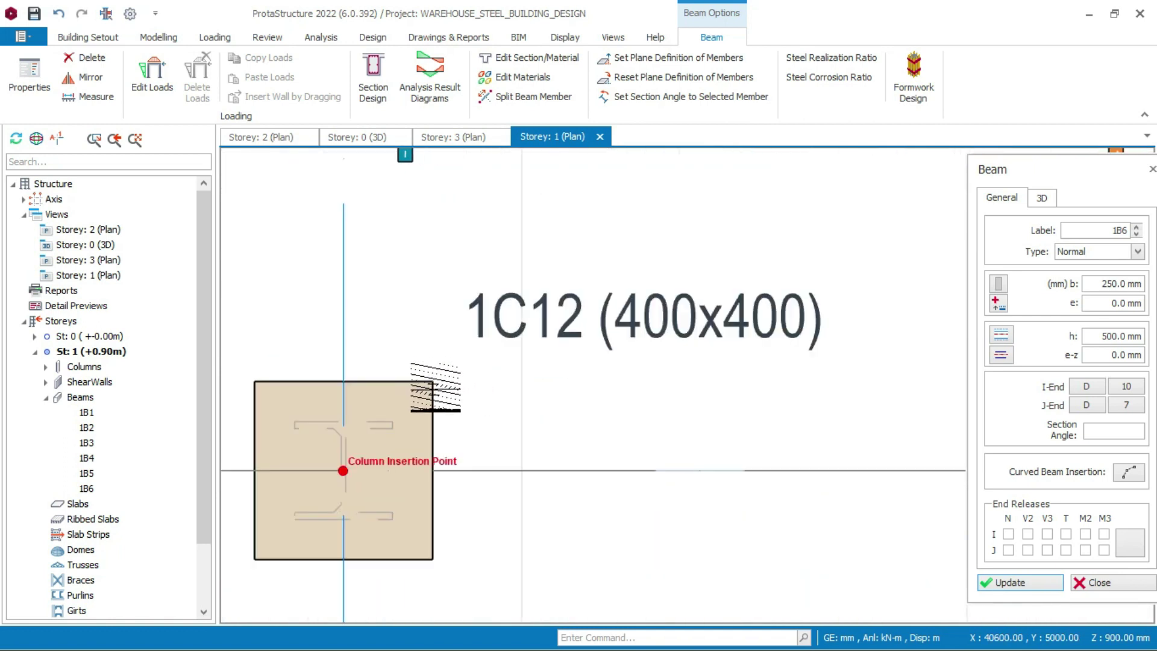
{"action": "scroll", "coordinate": [367, 329], "scroll_direction": "down", "scroll_amount": 6}
{"action": "scroll", "coordinate": [644, 335], "scroll_direction": "up", "scroll_amount": 8}
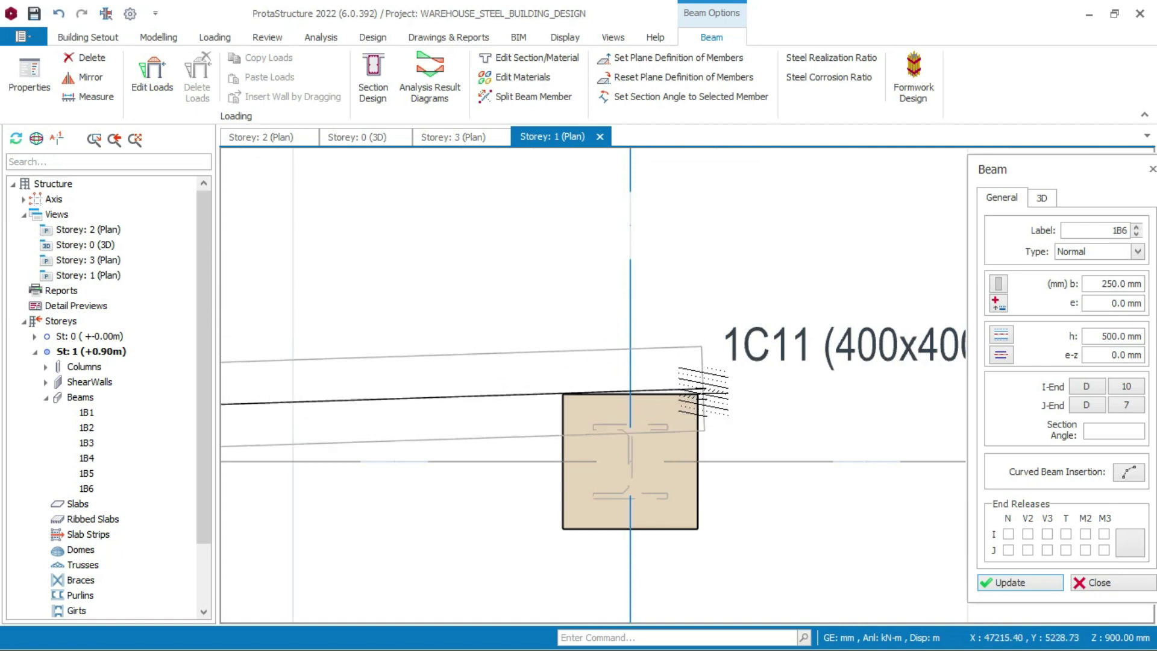
{"action": "left_click", "coordinate": [699, 386]}
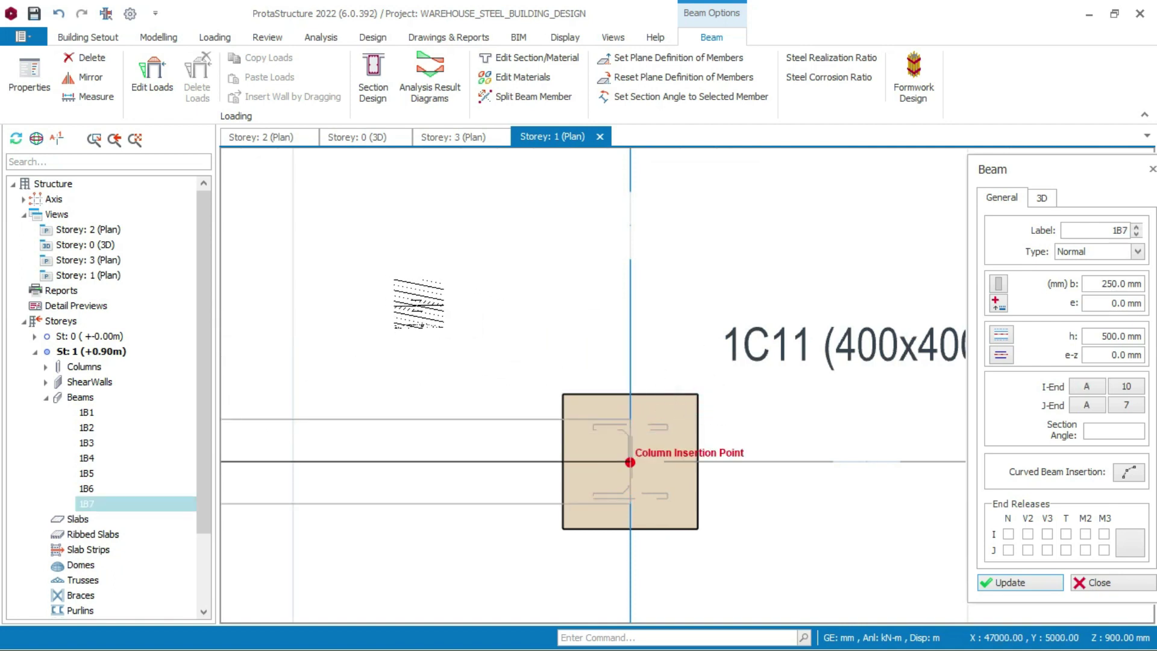
{"action": "scroll", "coordinate": [343, 308], "scroll_direction": "down", "scroll_amount": 3}
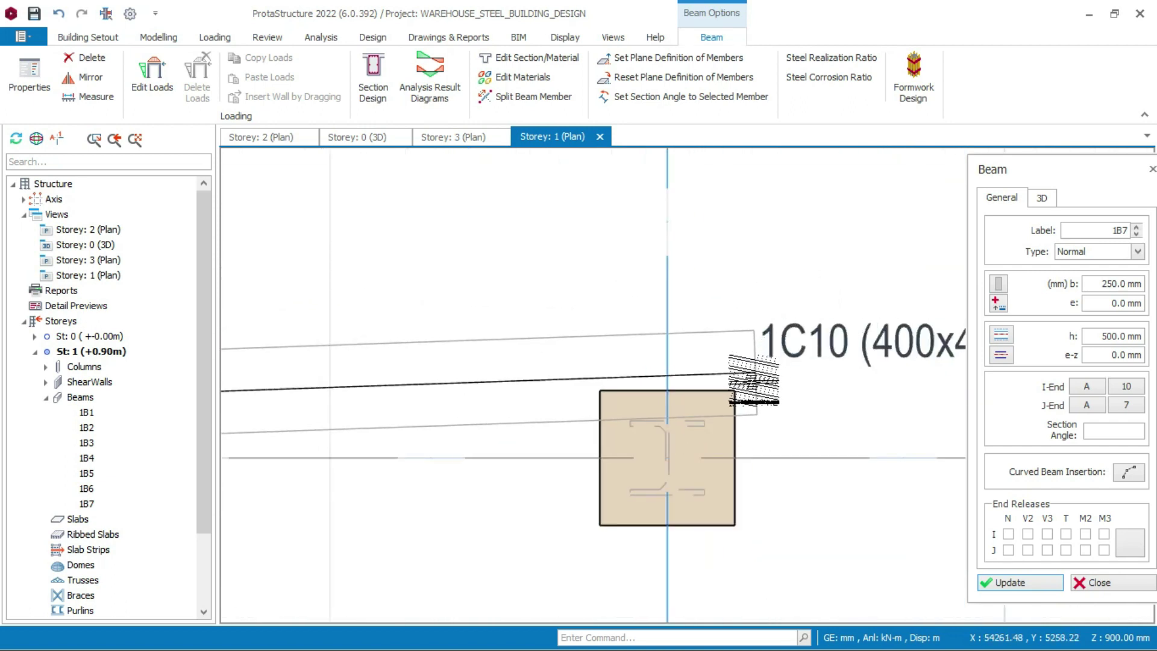
{"action": "left_click", "coordinate": [737, 402]}
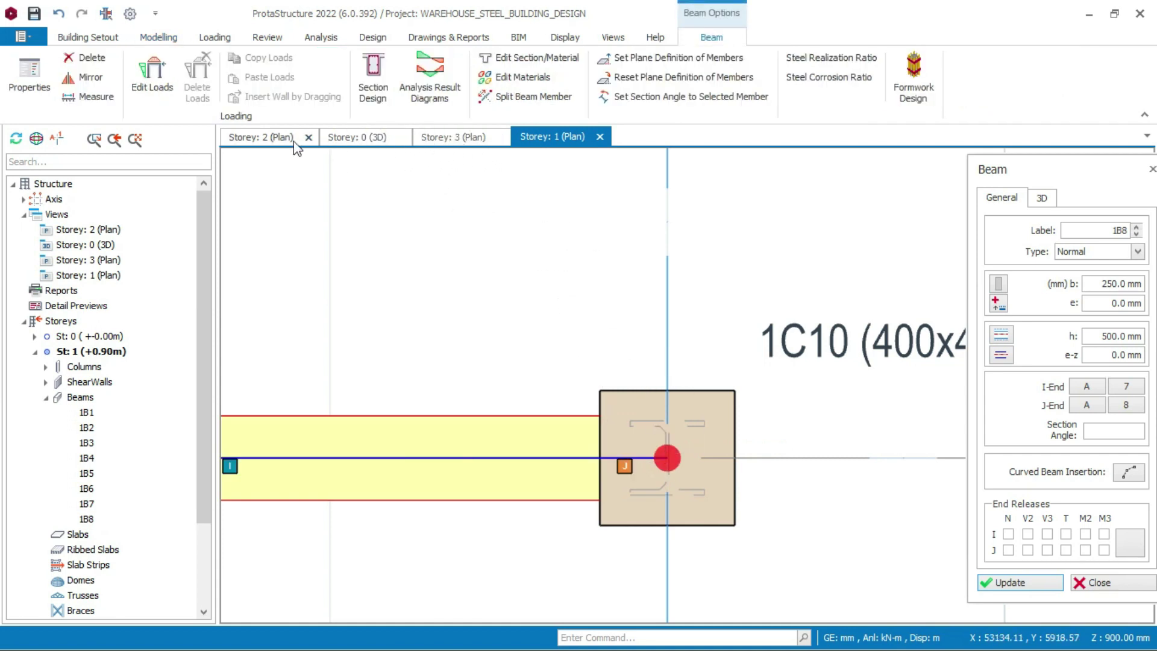
Examine in 3D how the new storey 1 beams connect the base columns and meet the shear walls in both end bays
{"action": "left_click", "coordinate": [366, 138]}
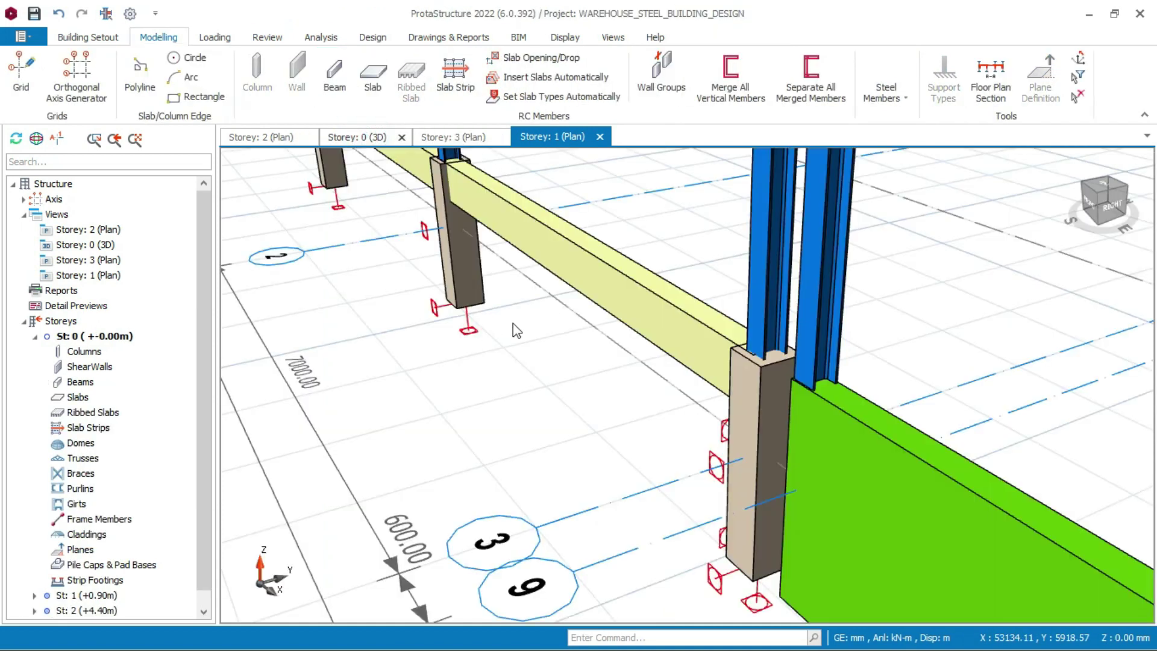
{"action": "mouse_move", "coordinate": [517, 374]}
{"action": "middle_mouse_down"}
{"action": "mouse_move", "coordinate": [597, 337]}
{"action": "mouse_move", "coordinate": [658, 343]}
{"action": "middle_mouse_up"}
{"action": "scroll", "coordinate": [663, 342], "scroll_direction": "down", "scroll_amount": 8}
{"action": "mouse_move", "coordinate": [508, 339]}
{"action": "middle_mouse_down"}
{"action": "mouse_move", "coordinate": [653, 337]}
{"action": "mouse_move", "coordinate": [523, 338]}
{"action": "middle_mouse_up"}
{"action": "middle_click_drag", "start_coordinate": [849, 337], "coordinate": [247, 450]}
{"action": "scroll", "coordinate": [555, 351], "scroll_direction": "up", "scroll_amount": 3}
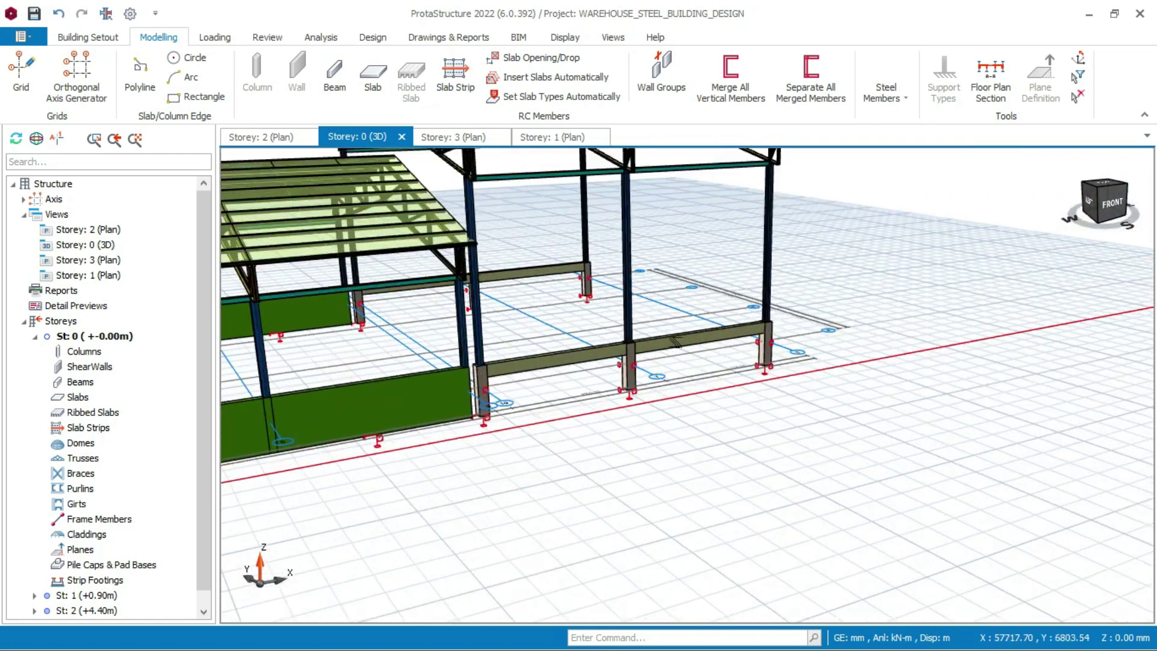
{"action": "middle_click_drag", "start_coordinate": [609, 359], "coordinate": [573, 380]}
{"action": "middle_click_drag", "start_coordinate": [411, 305], "coordinate": [566, 346]}
{"action": "scroll", "coordinate": [465, 309], "scroll_direction": "up", "scroll_amount": 1}
{"action": "scroll", "coordinate": [449, 307], "scroll_direction": "up", "scroll_amount": 3}
{"action": "left_click", "coordinate": [427, 333]}
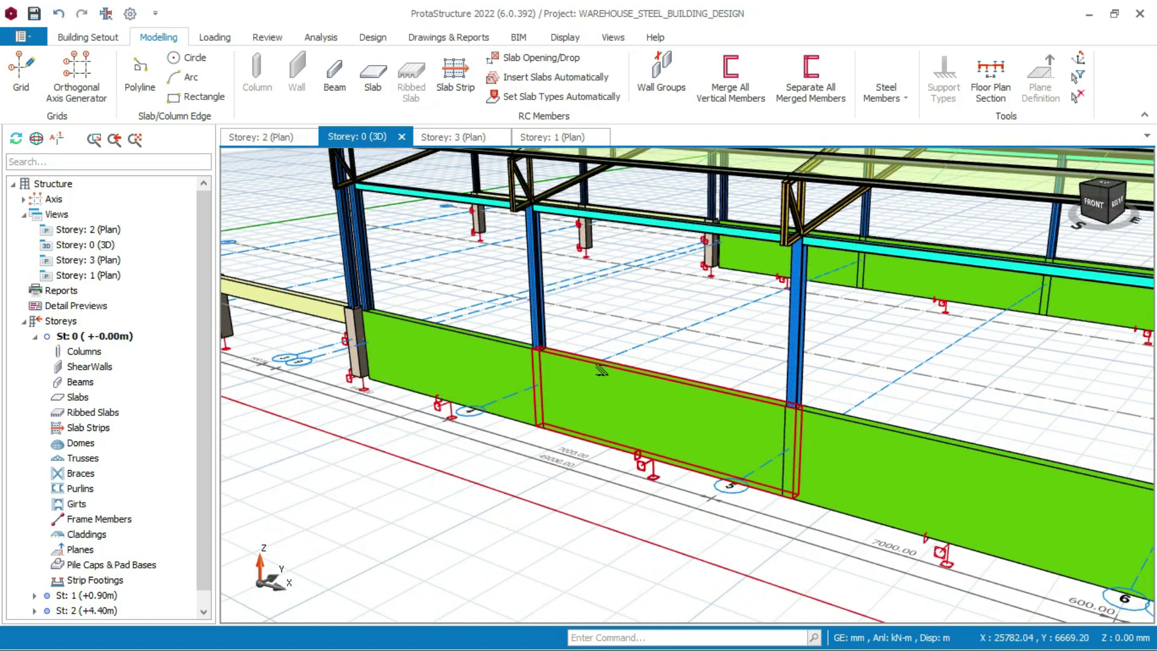
{"action": "left_click", "coordinate": [487, 347]}
{"action": "right_click", "coordinate": [498, 308]}
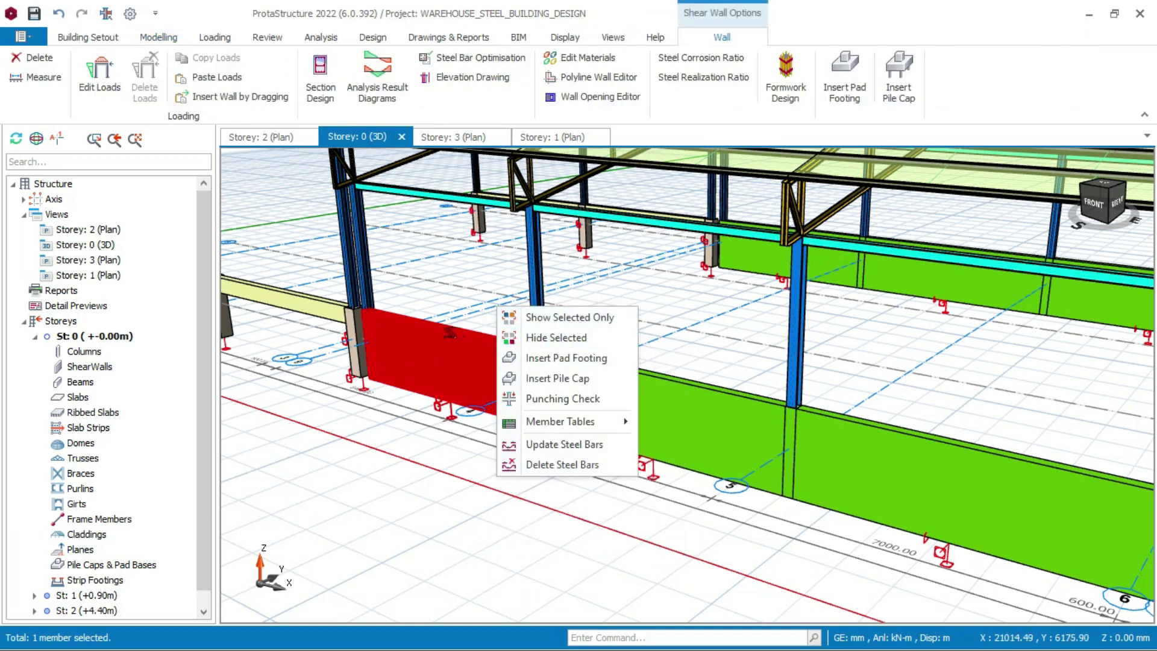
{"action": "left_click", "coordinate": [450, 342]}
{"action": "key", "text": "Escape"}
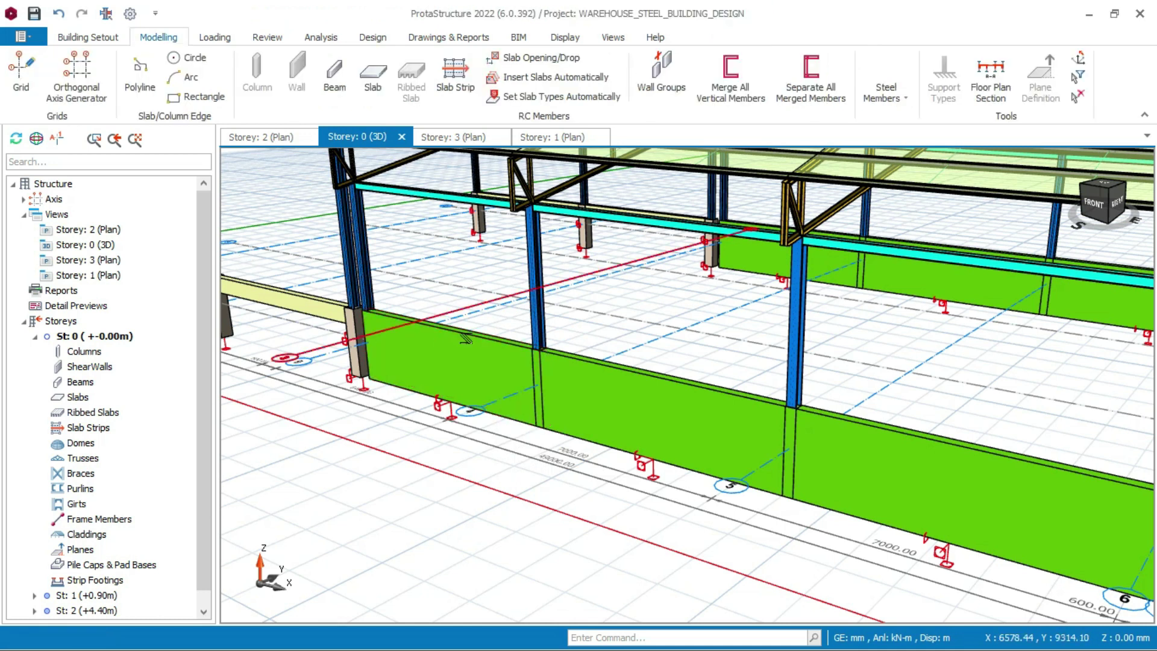
Switch to the storey 1 plan and select the shear wall on axis A between axes 9 and 4
{"action": "left_click", "coordinate": [89, 37]}
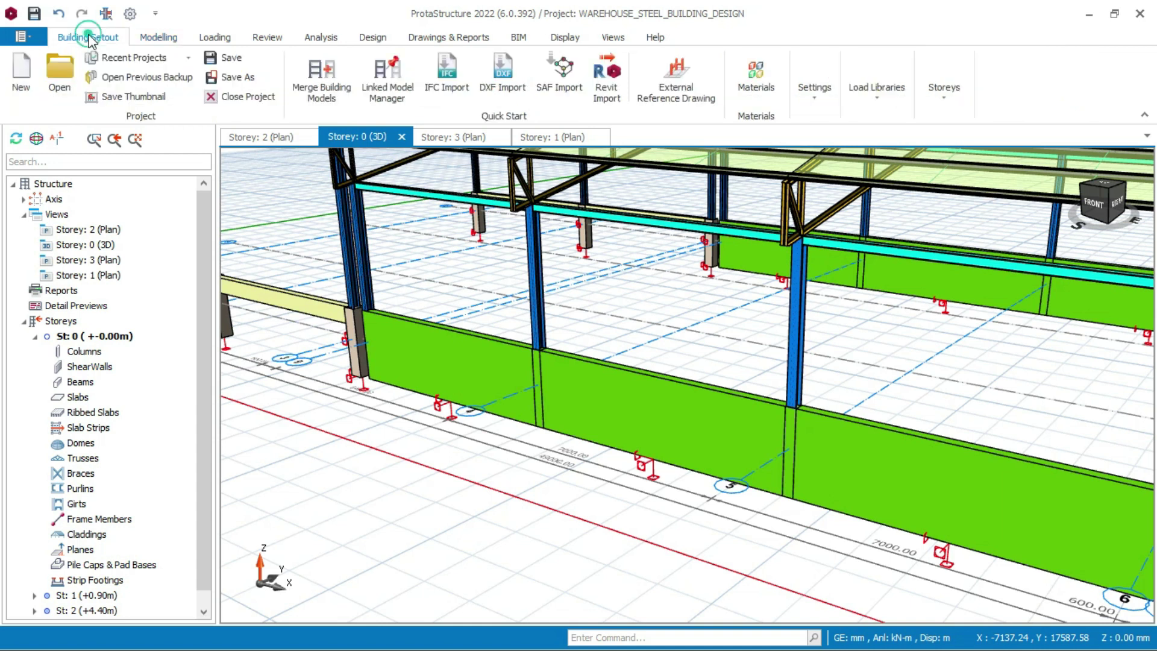
{"action": "left_click", "coordinate": [557, 139]}
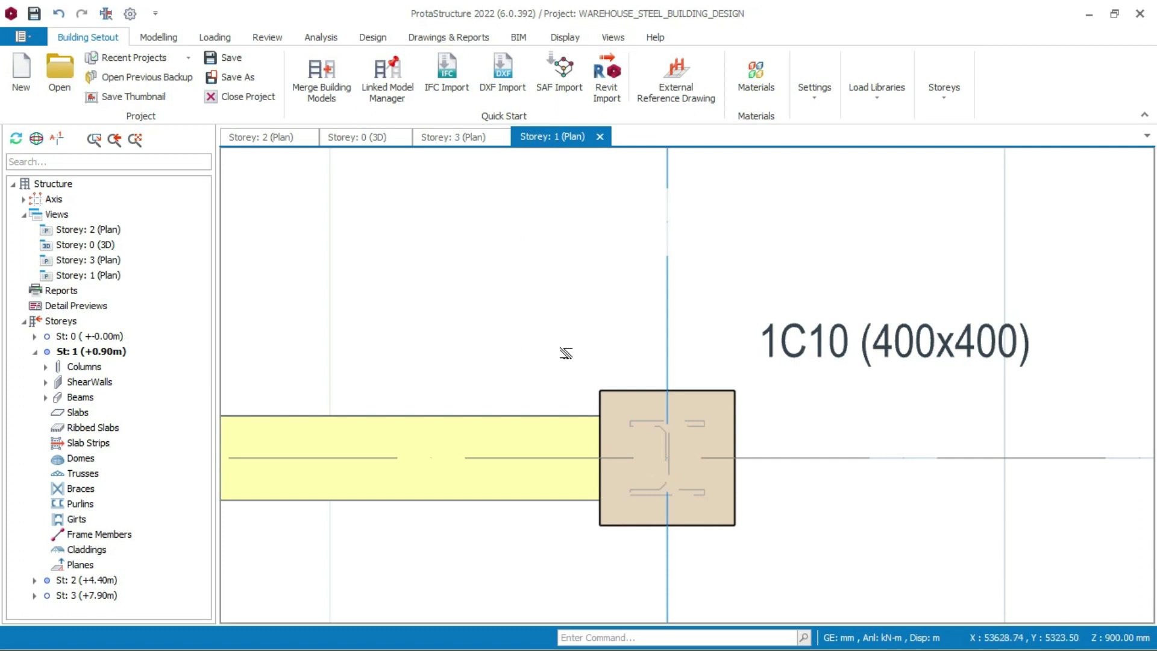
{"action": "key", "text": "alt"}
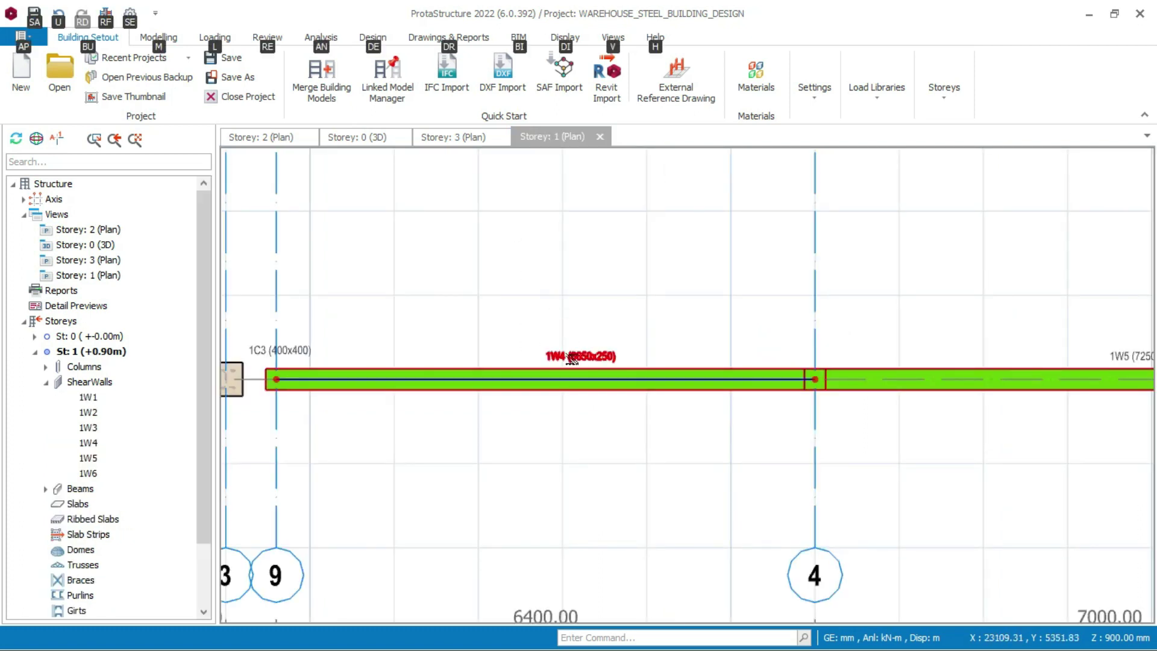
{"action": "mouse_move", "coordinate": [571, 360]}
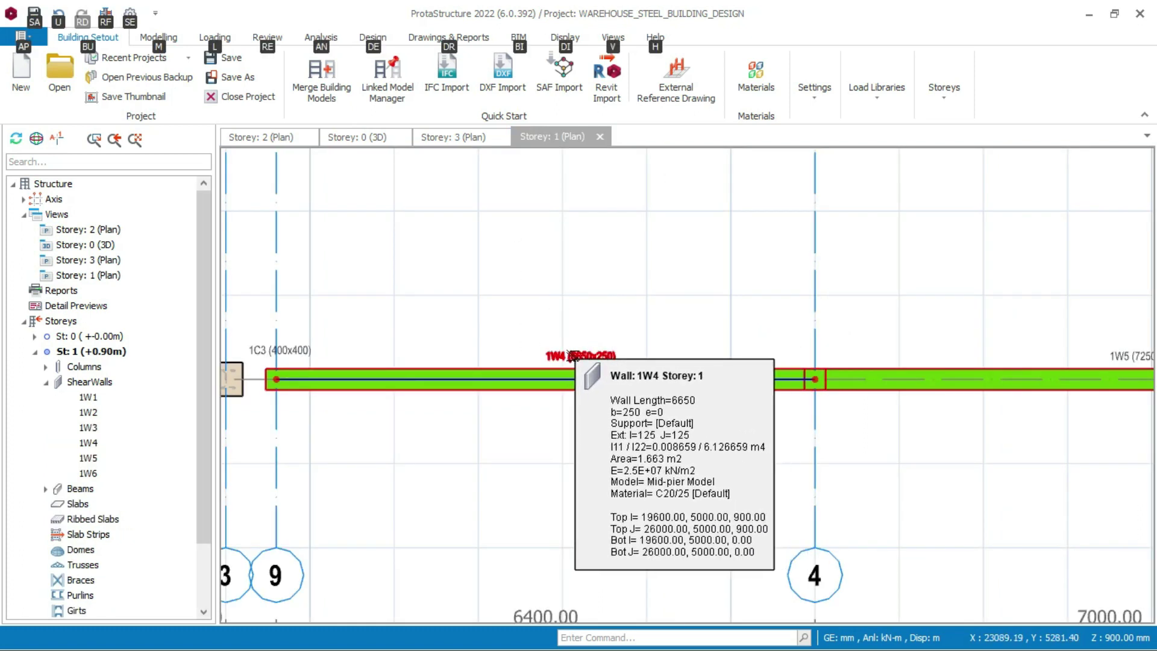
{"action": "left_click", "coordinate": [566, 356]}
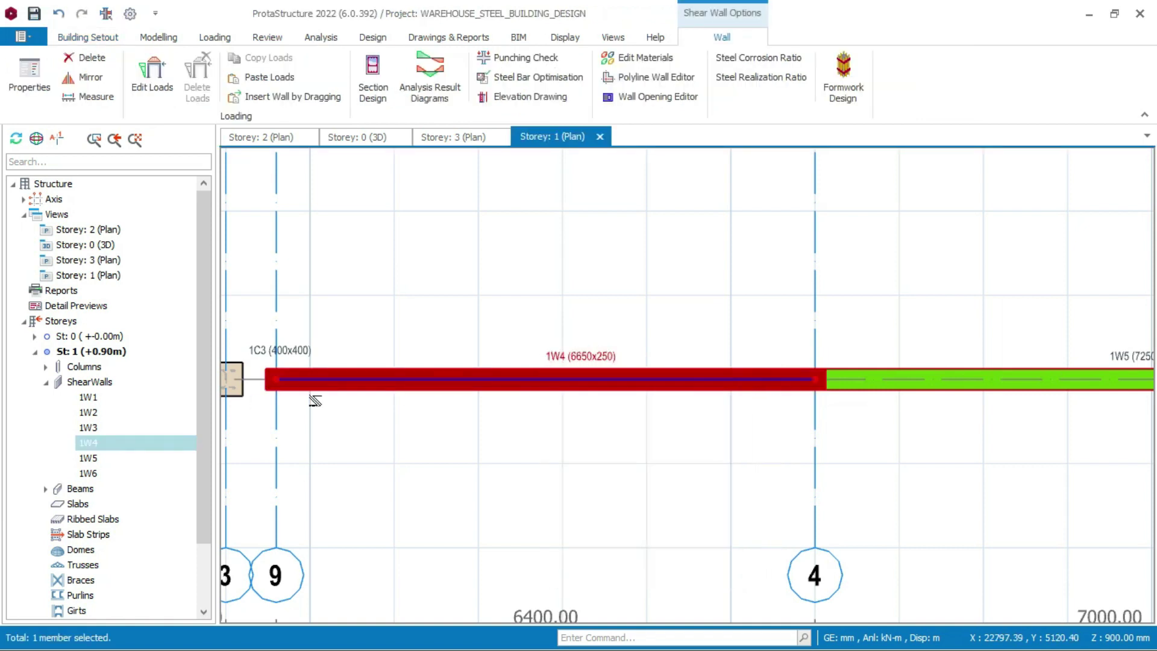
{"action": "scroll", "coordinate": [315, 401], "scroll_direction": "down", "scroll_amount": 3}
{"action": "scroll", "coordinate": [464, 374], "scroll_direction": "up", "scroll_amount": 5}
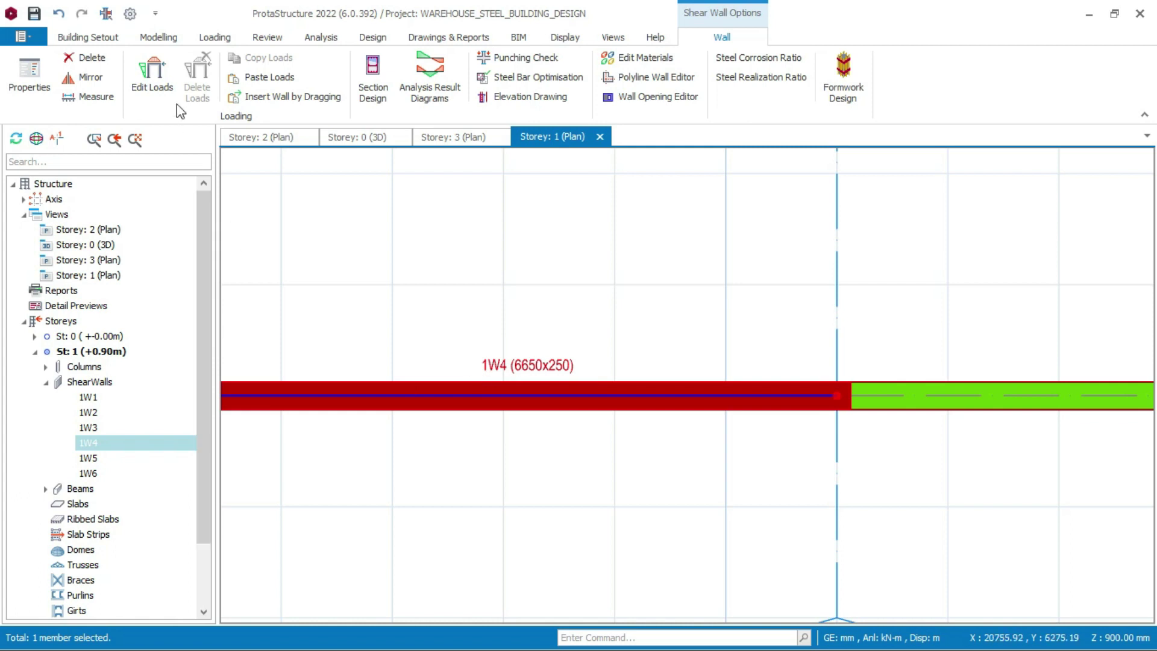
Start editing the wall's loads and generate load cases and combinations with dead, live and pattern loads, using coefficients 1.4 G and 1.6 Q
{"action": "left_click", "coordinate": [144, 88]}
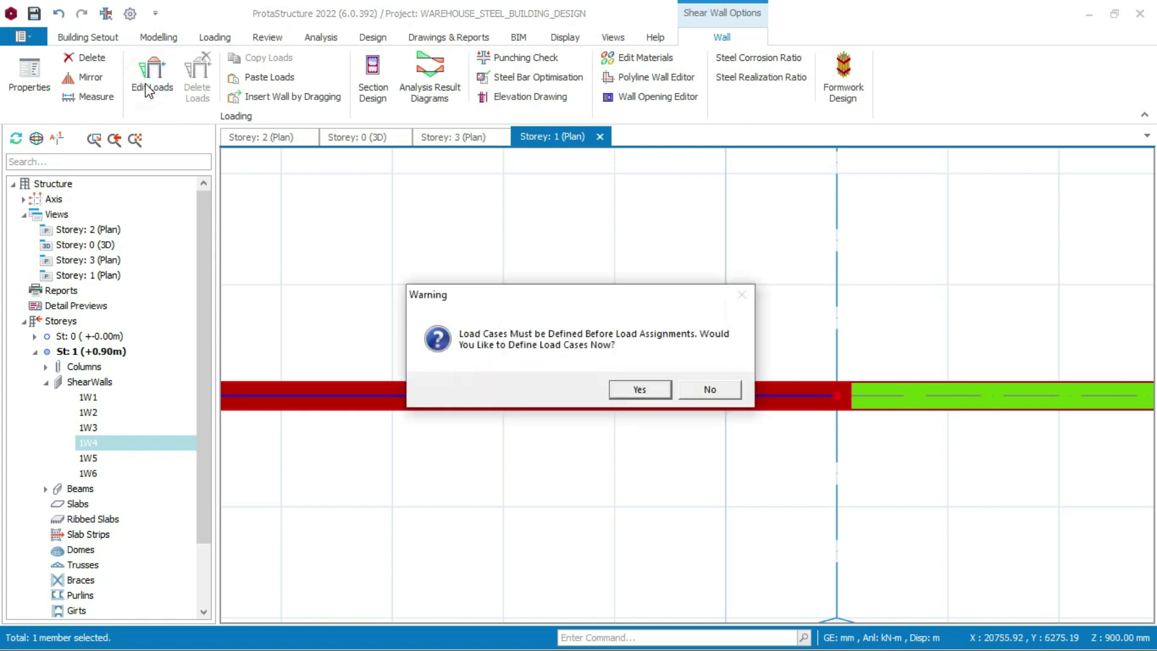
{"action": "left_click", "coordinate": [646, 387]}
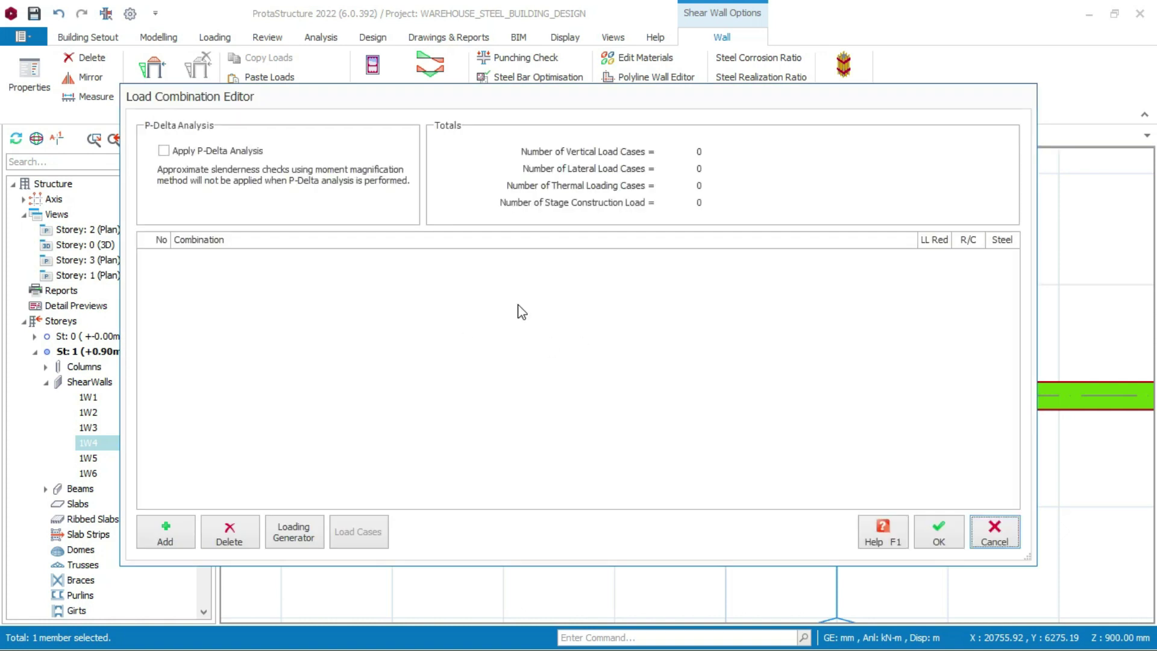
{"action": "left_click", "coordinate": [304, 536]}
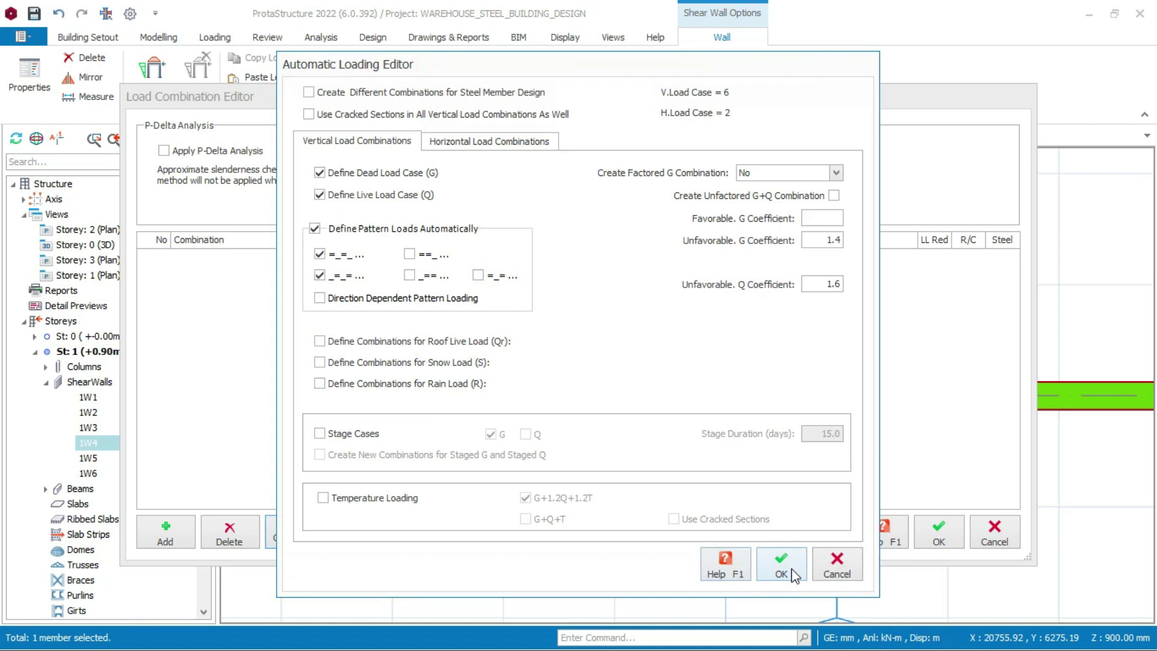
{"action": "left_click", "coordinate": [781, 567]}
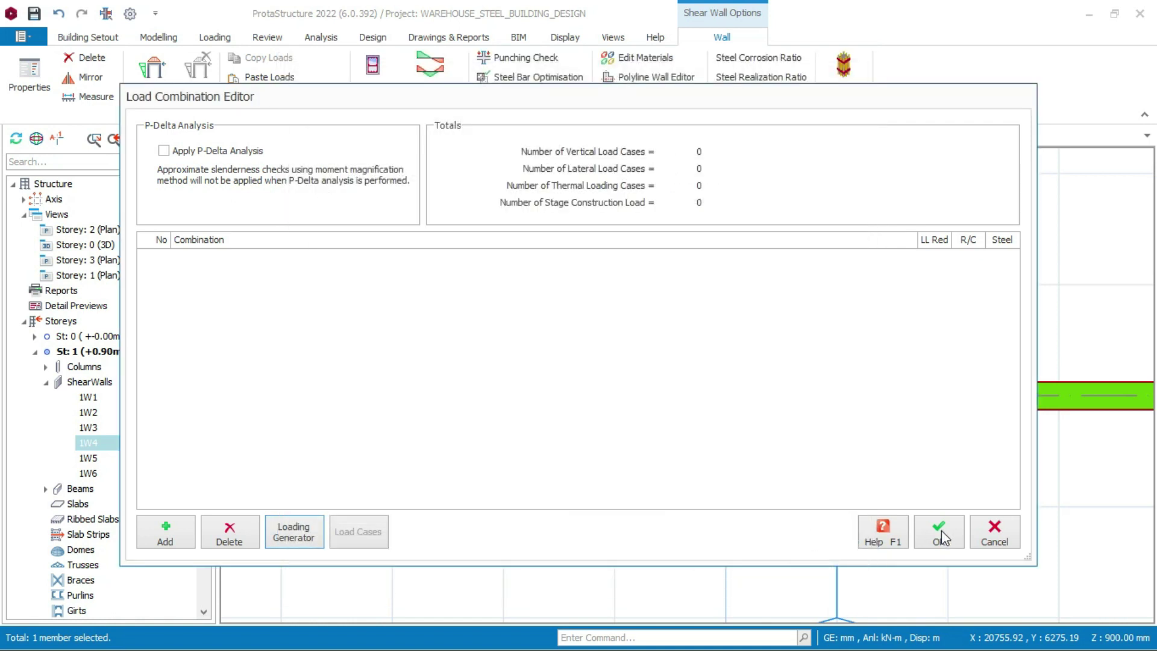
{"action": "left_click", "coordinate": [937, 531]}
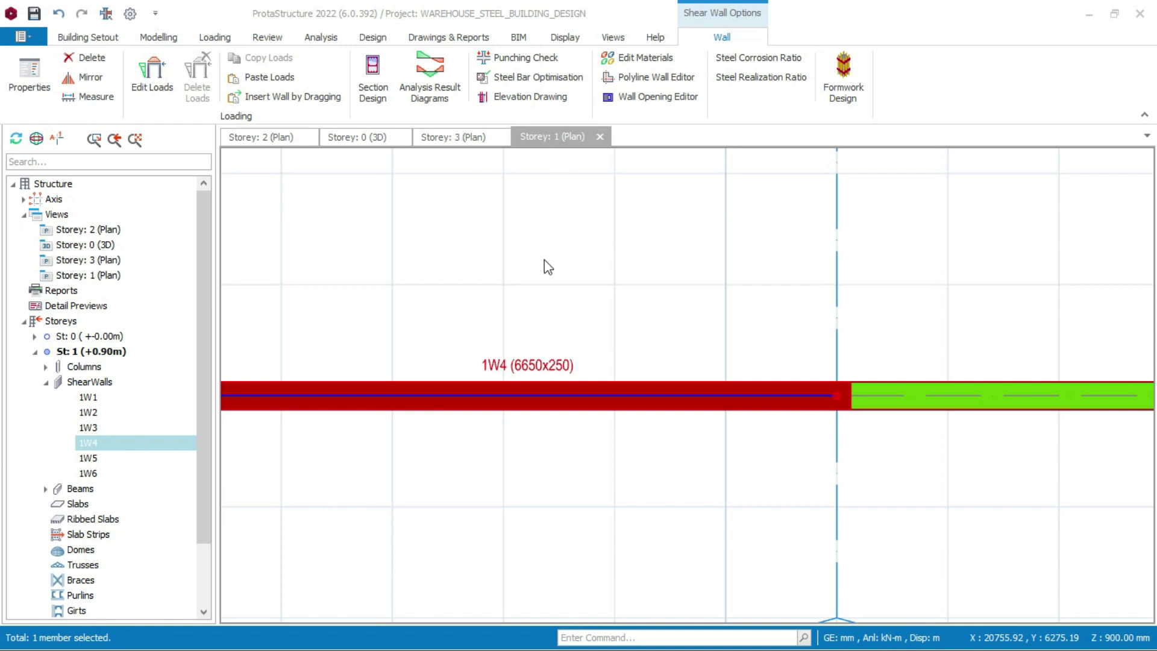
Open the loads of wall 1W4 and assign a full-length wall load to it in load case G
{"action": "left_click", "coordinate": [163, 80]}
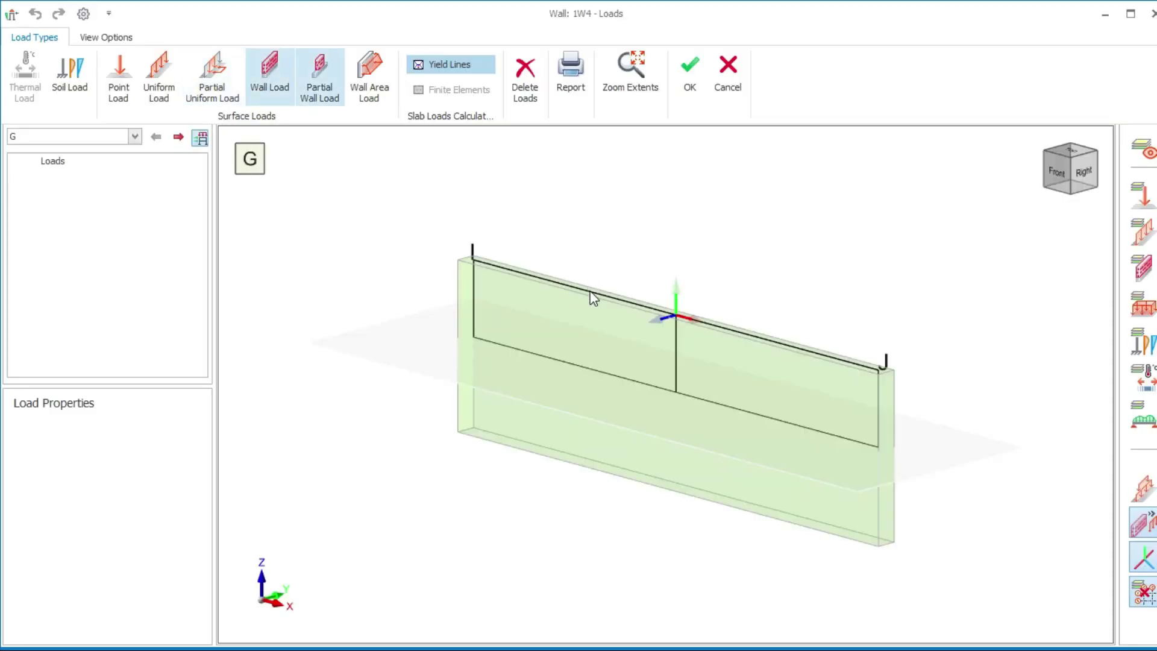
{"action": "left_click", "coordinate": [603, 301]}
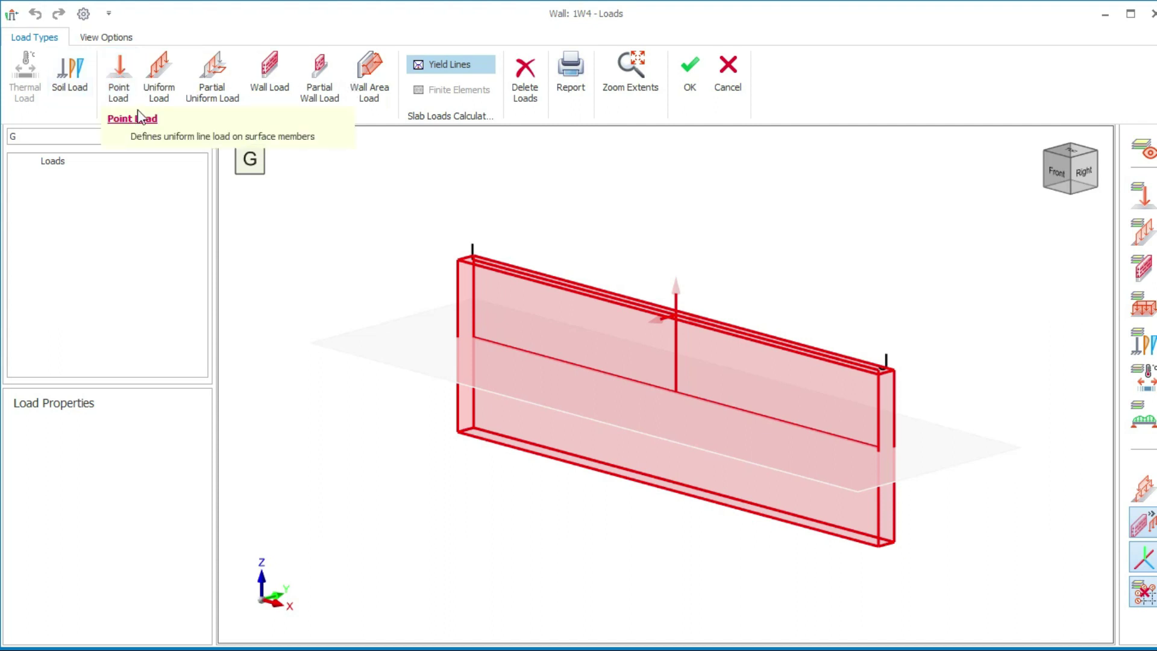
{"action": "left_click", "coordinate": [269, 79]}
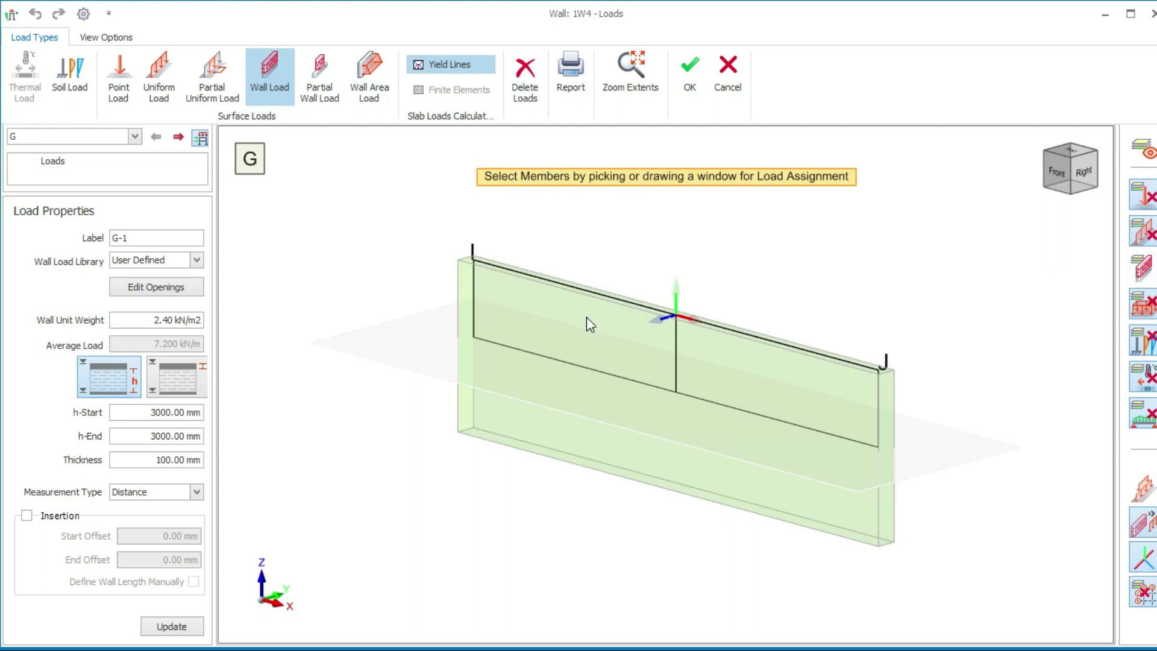
{"action": "left_click", "coordinate": [603, 313]}
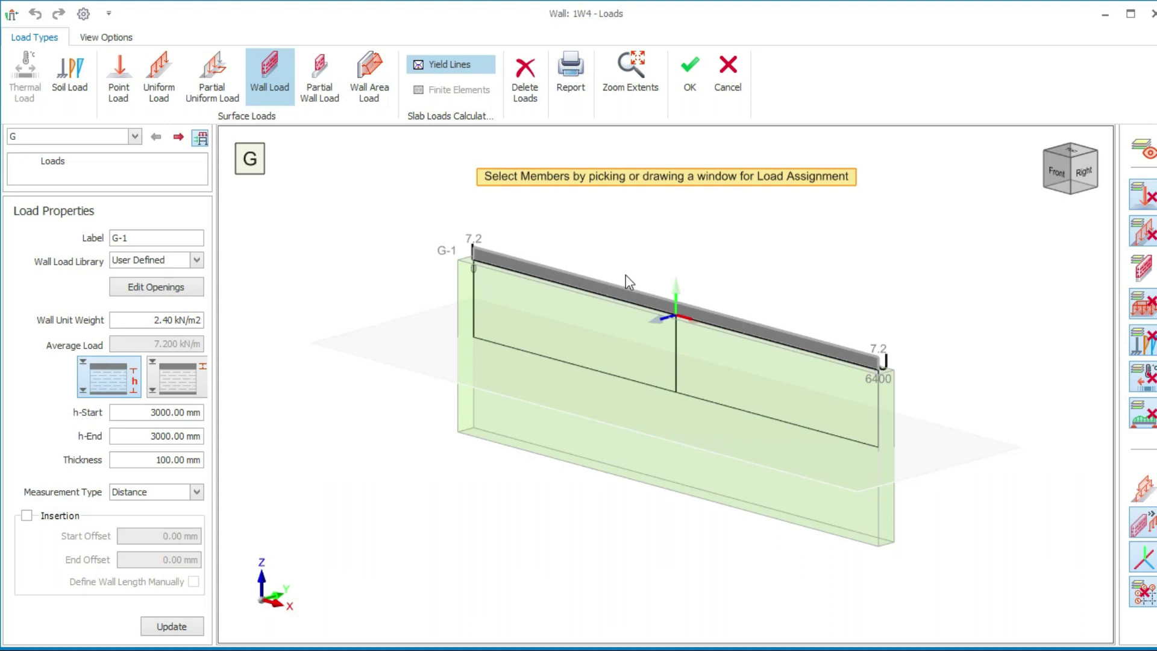
{"action": "left_click", "coordinate": [627, 295]}
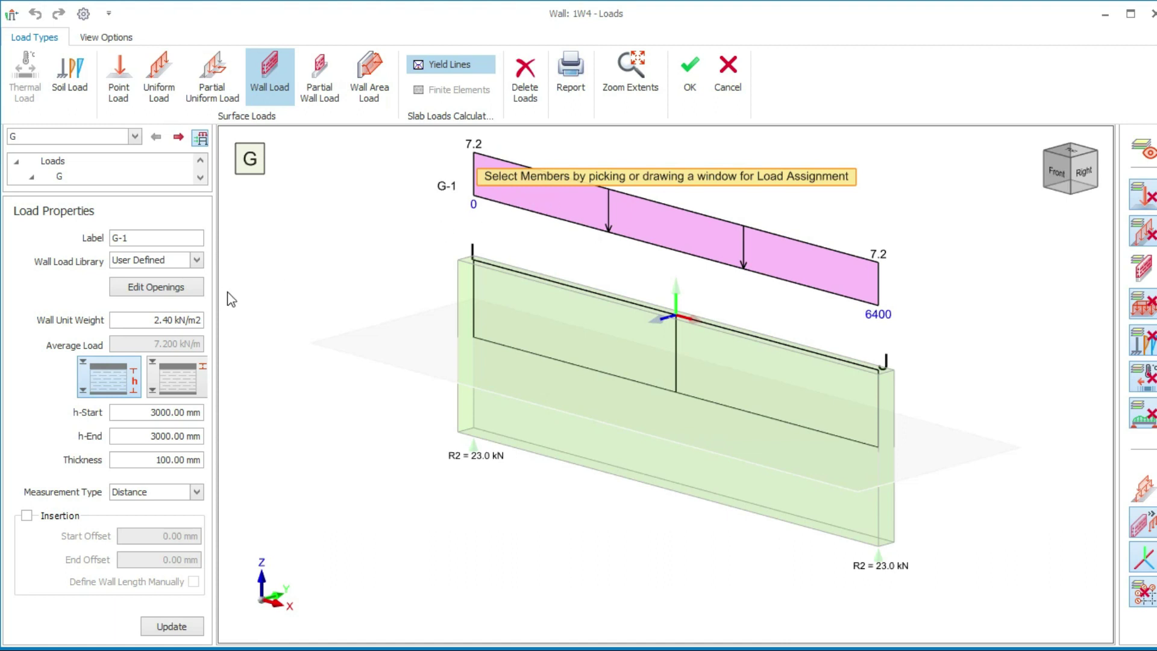
Label the load Wall Load, set start and end heights to 3220 mm, thickness to 225 mm and unit weight to 3.47 kN/m2, and accept it
{"action": "left_click", "coordinate": [156, 414]}
{"action": "left_click_drag", "start_coordinate": [156, 411], "coordinate": [162, 415]}
{"action": "type", "text": "2"}
{"action": "left_click_drag", "start_coordinate": [163, 412], "coordinate": [166, 416]}
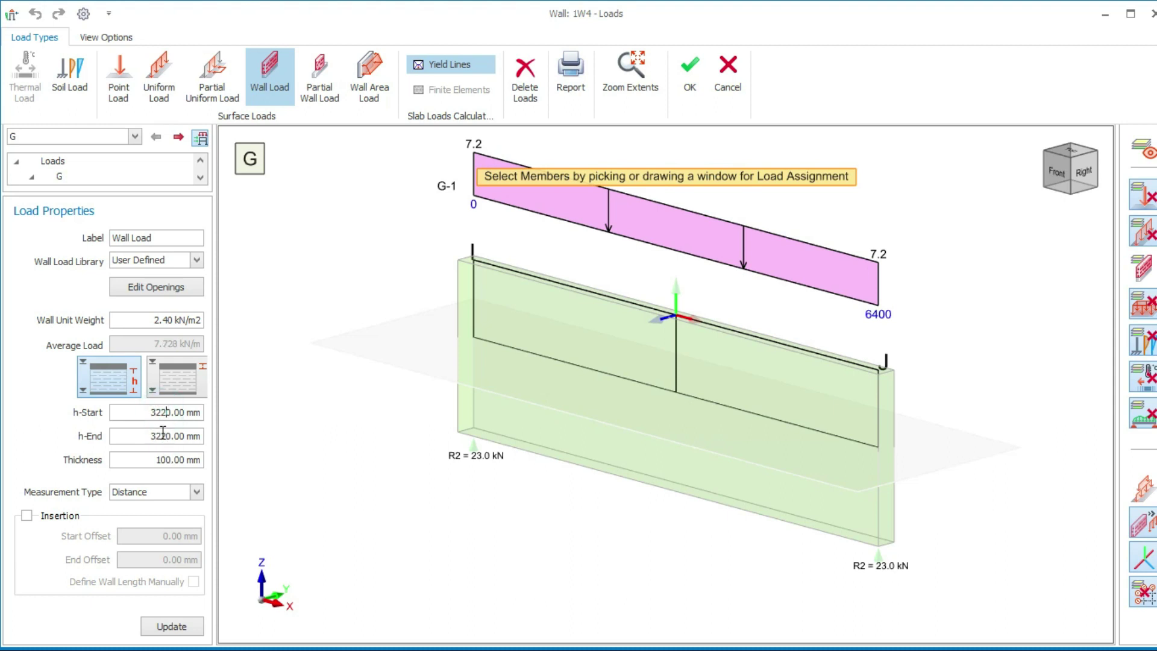
{"action": "left_click_drag", "start_coordinate": [152, 464], "coordinate": [175, 467]}
{"action": "left_click_drag", "start_coordinate": [156, 320], "coordinate": [171, 325]}
{"action": "type", "text": "30.47"}
{"action": "left_click_drag", "start_coordinate": [158, 320], "coordinate": [156, 320]}
{"action": "left_click", "coordinate": [173, 631]}
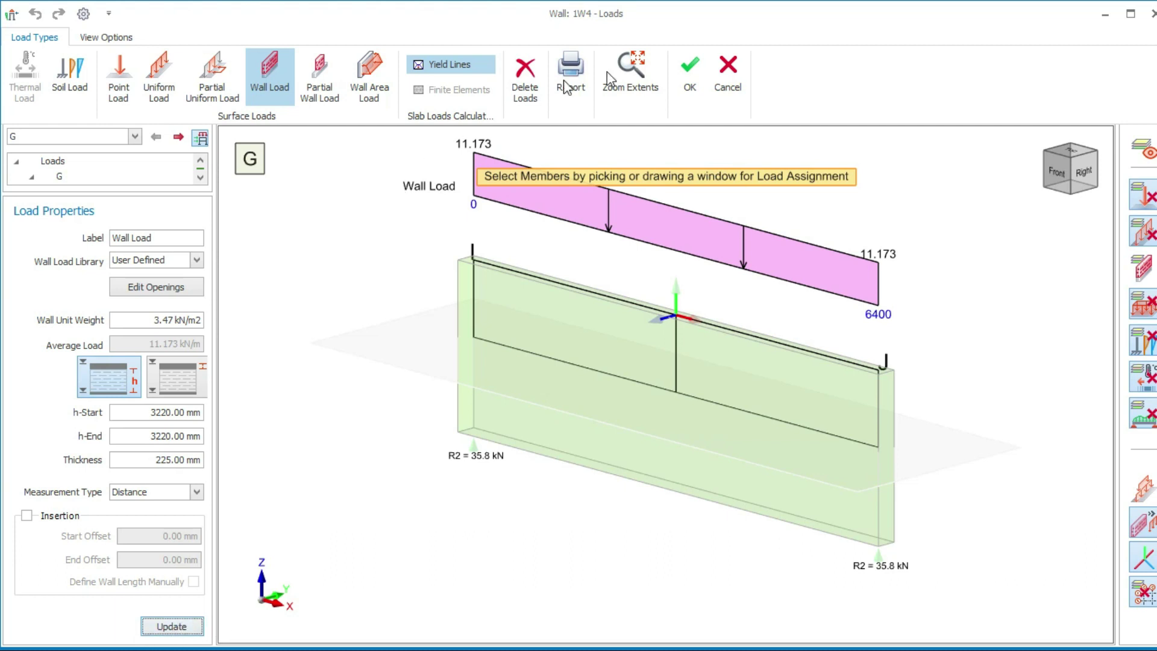
{"action": "left_click", "coordinate": [692, 84]}
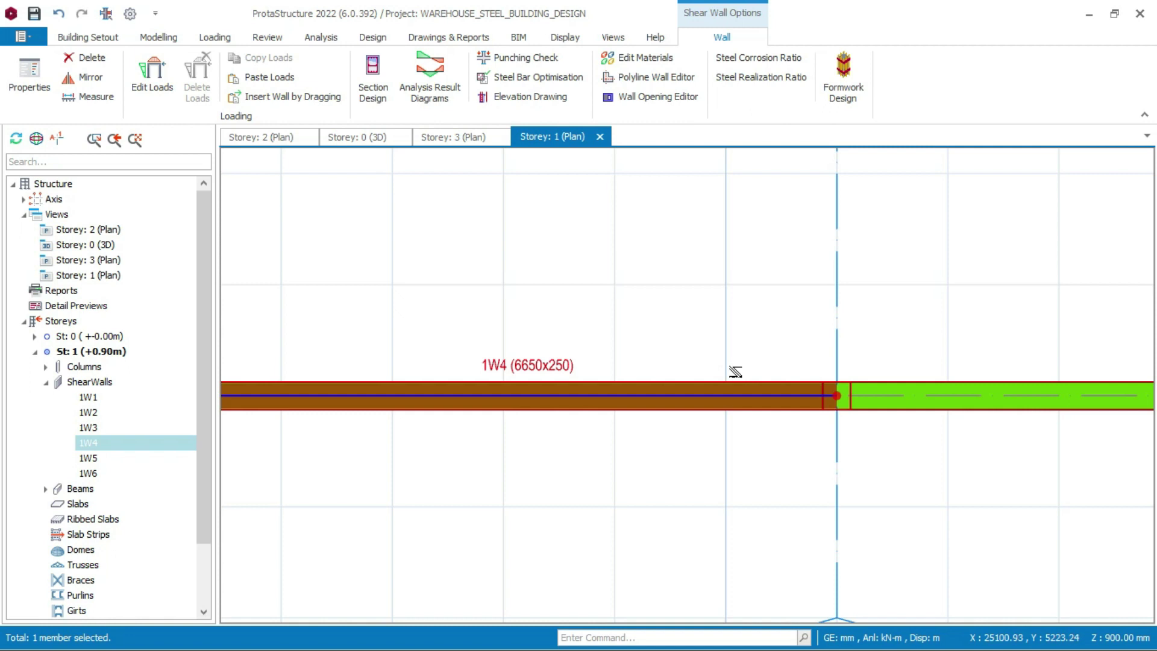
Examine the wall load on 1W4 in the 3D view, checking its height against the steel columns and eaves beam
{"action": "key", "text": "Escape"}
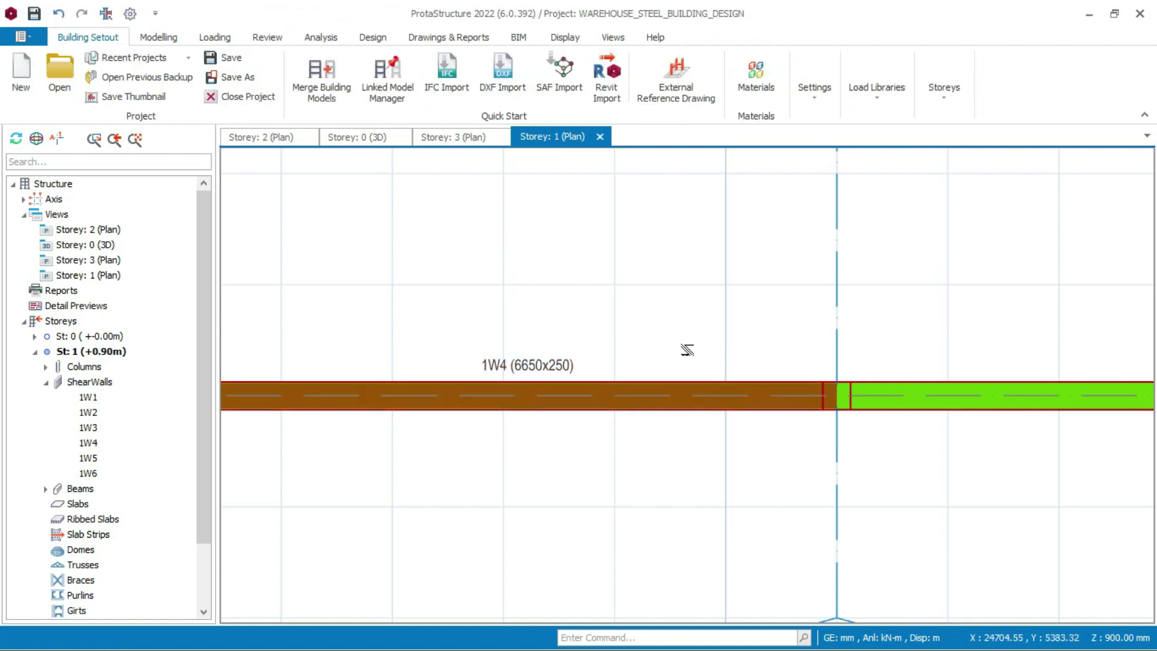
{"action": "scroll", "coordinate": [744, 353], "scroll_direction": "down", "scroll_amount": 3}
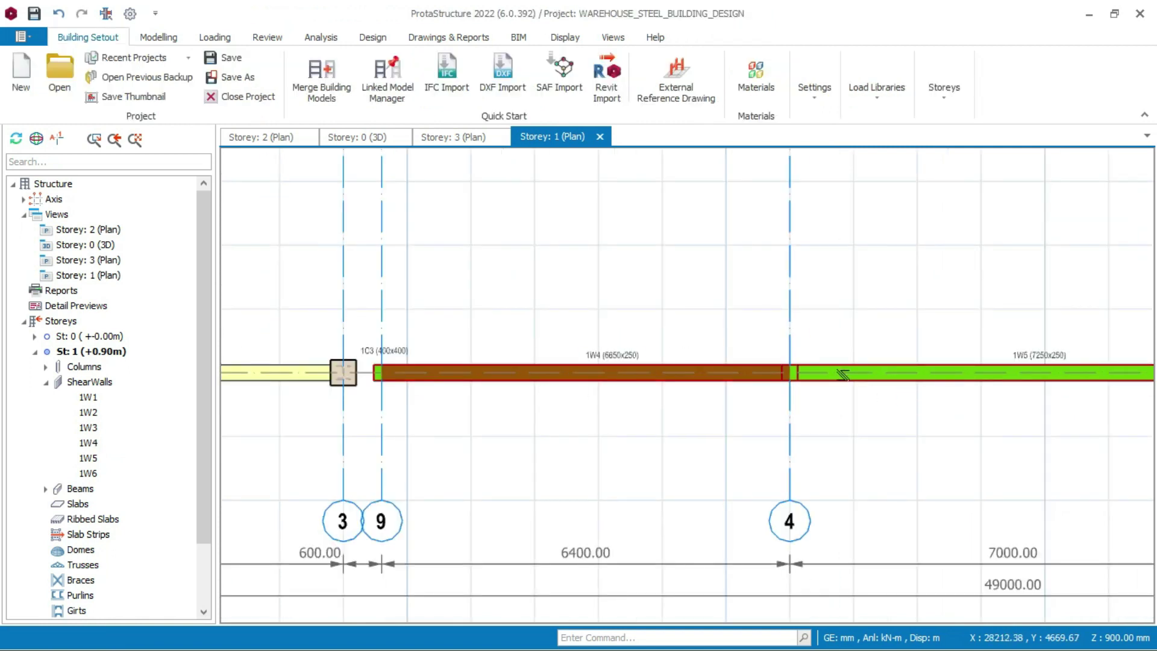
{"action": "scroll", "coordinate": [838, 374], "scroll_direction": "up", "scroll_amount": 2}
{"action": "left_click", "coordinate": [352, 138]}
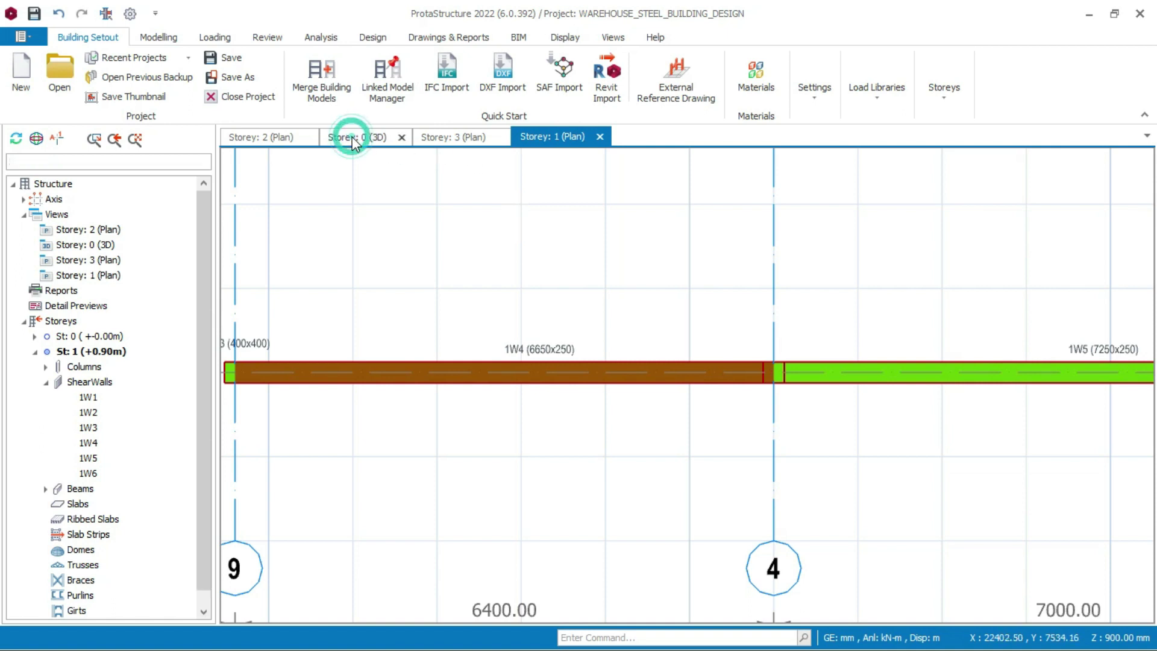
{"action": "scroll", "coordinate": [491, 209], "scroll_direction": "up", "scroll_amount": 3}
{"action": "scroll", "coordinate": [491, 209], "scroll_direction": "up", "scroll_amount": 1}
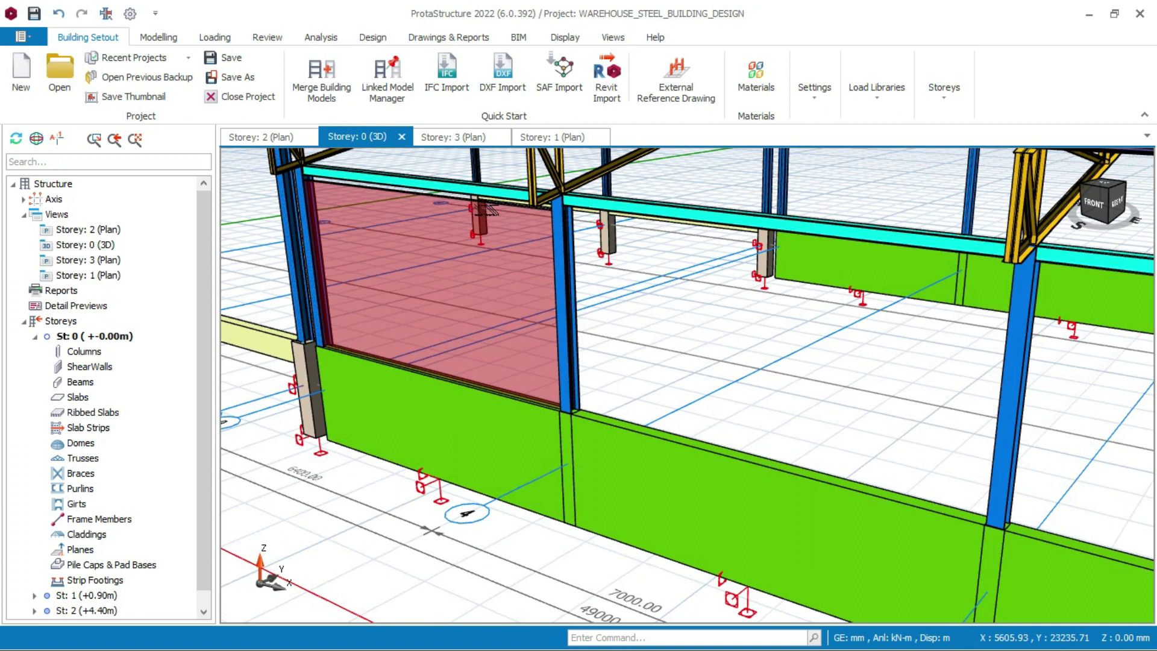
{"action": "scroll", "coordinate": [361, 199], "scroll_direction": "up", "scroll_amount": 2}
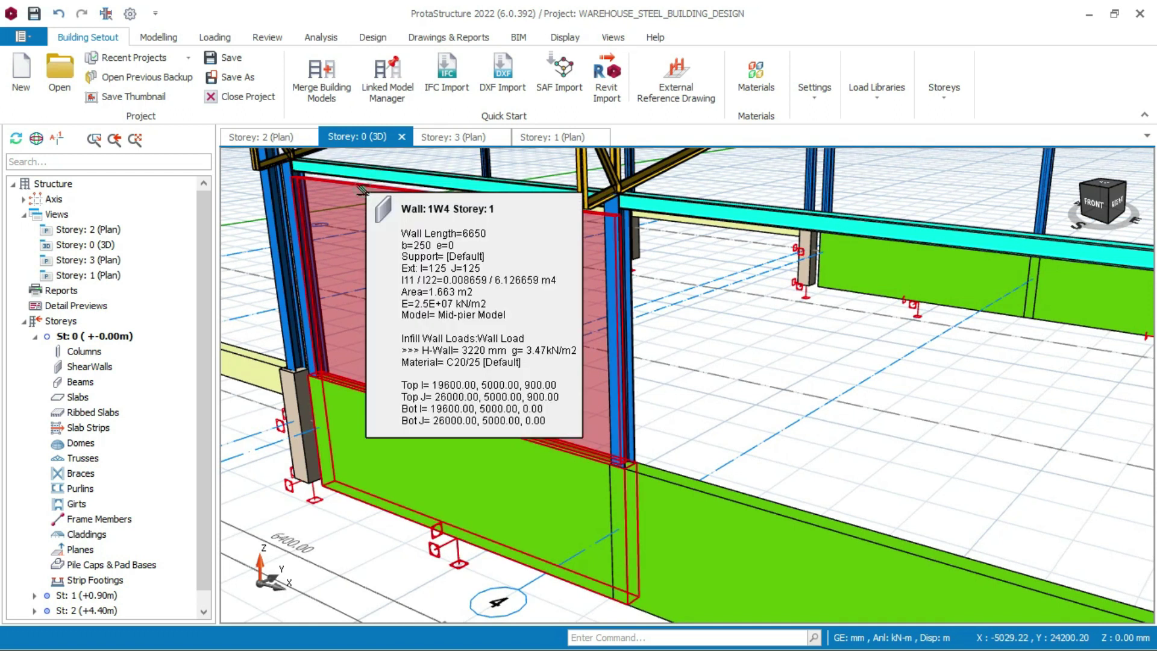
Make storey 1 current in the 3D view and reopen the loads of wall 1W4 for editing
{"action": "left_click", "coordinate": [361, 192]}
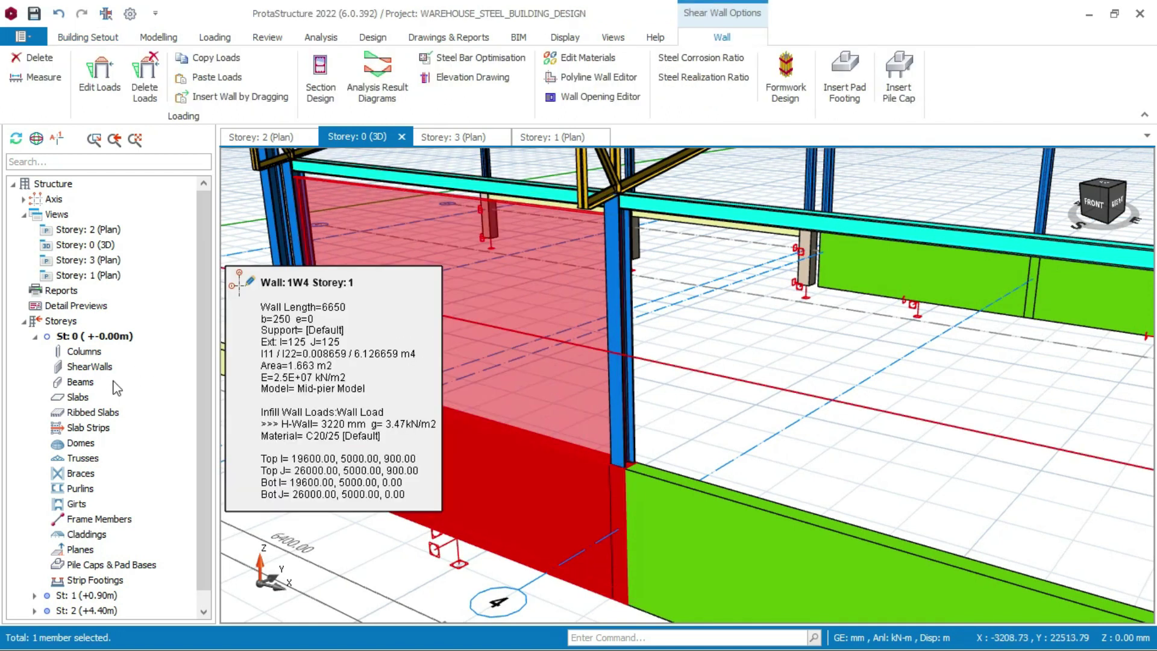
{"action": "left_click", "coordinate": [96, 595]}
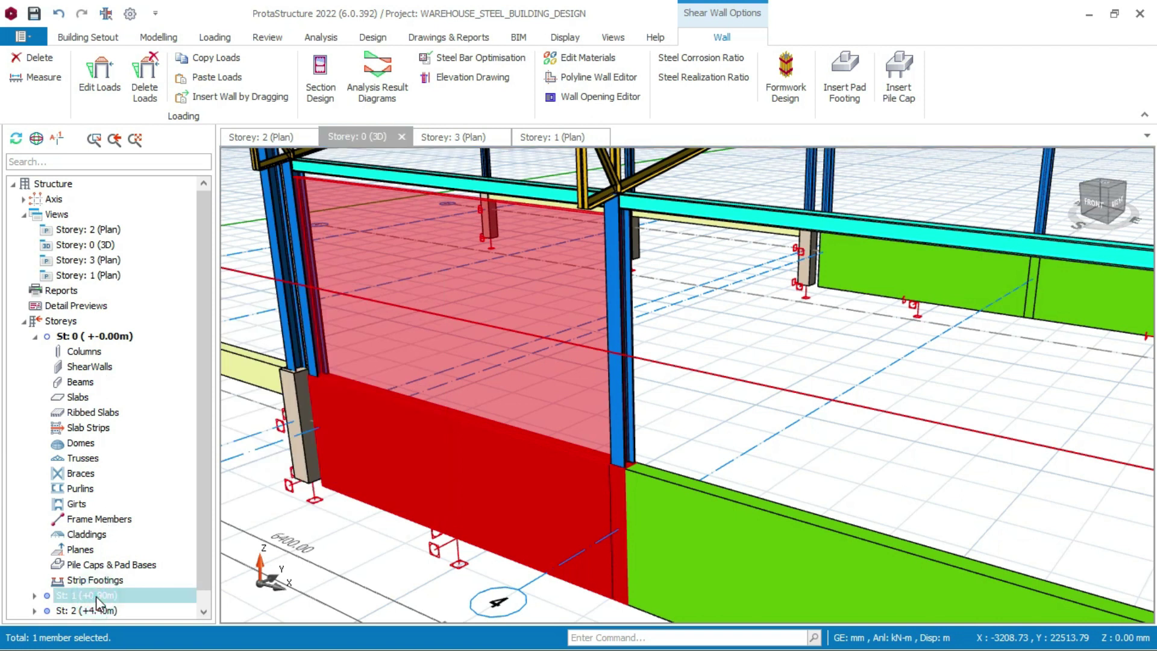
{"action": "double_click", "coordinate": [97, 596]}
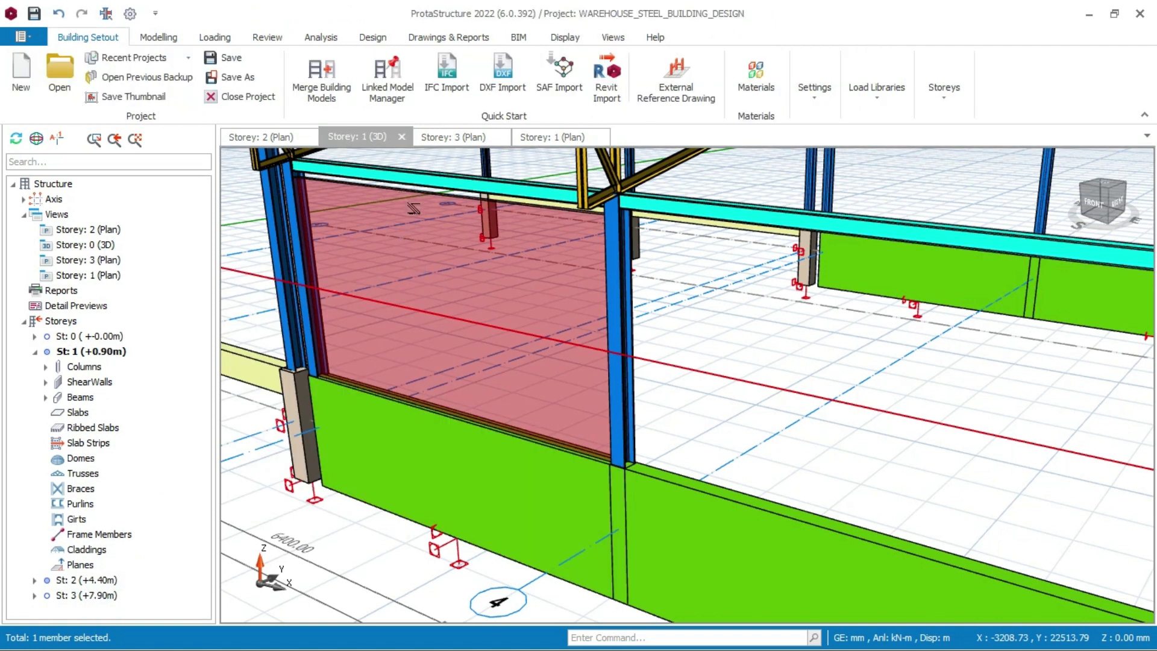
{"action": "left_click", "coordinate": [395, 234]}
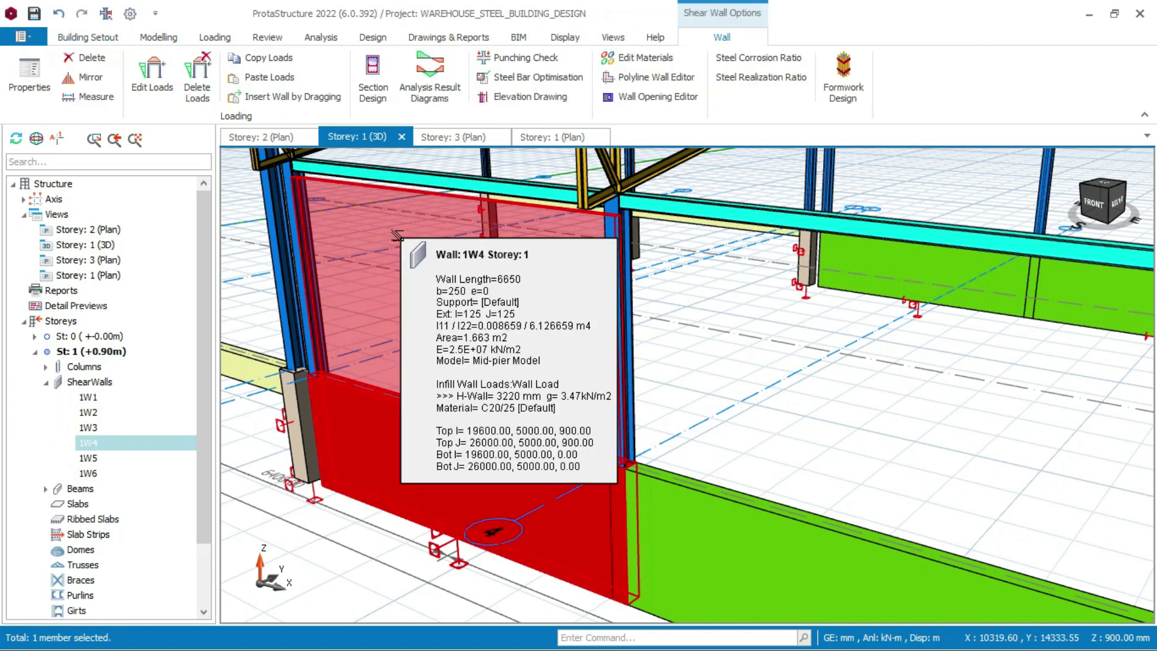
{"action": "right_click", "coordinate": [399, 236]}
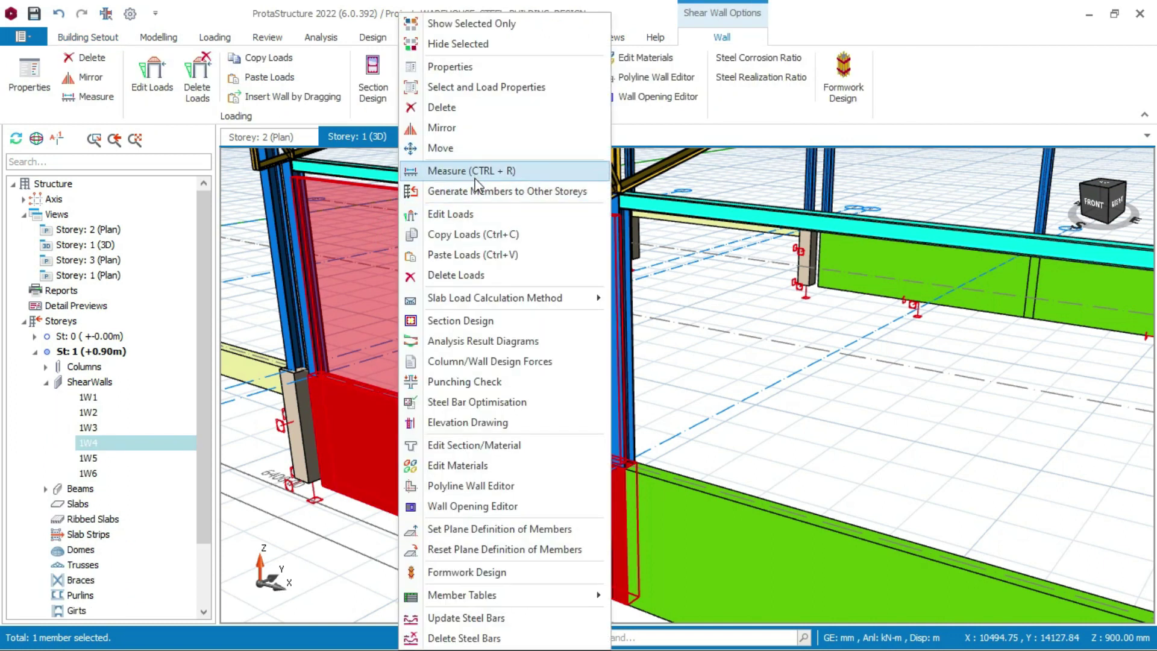
{"action": "left_click", "coordinate": [463, 214]}
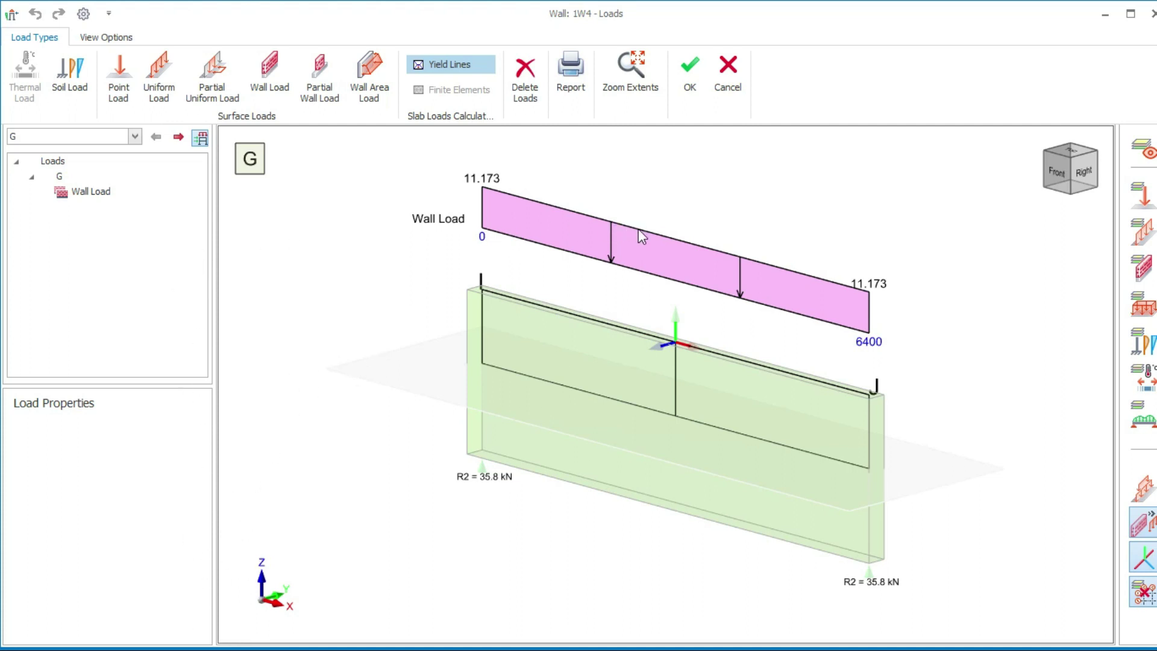
Set the start and end heights of the wall load on 1W4 to 3320 mm and accept the change
{"action": "left_click", "coordinate": [645, 249]}
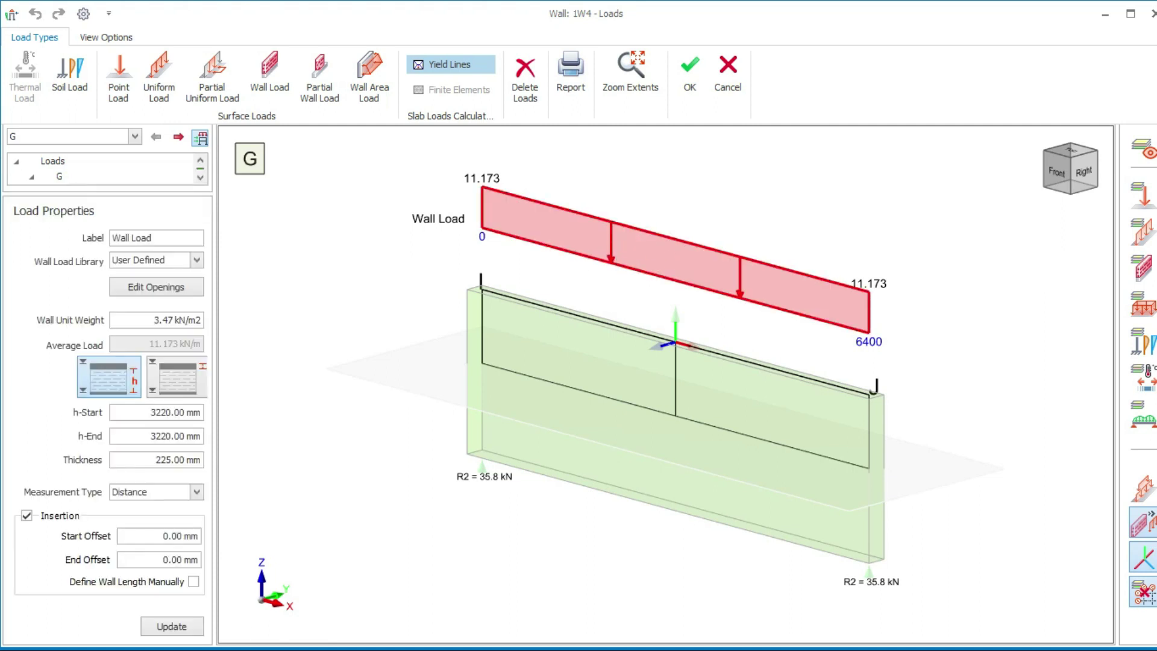
{"action": "left_click", "coordinate": [166, 412]}
{"action": "left_click", "coordinate": [160, 413]}
{"action": "left_click", "coordinate": [175, 627]}
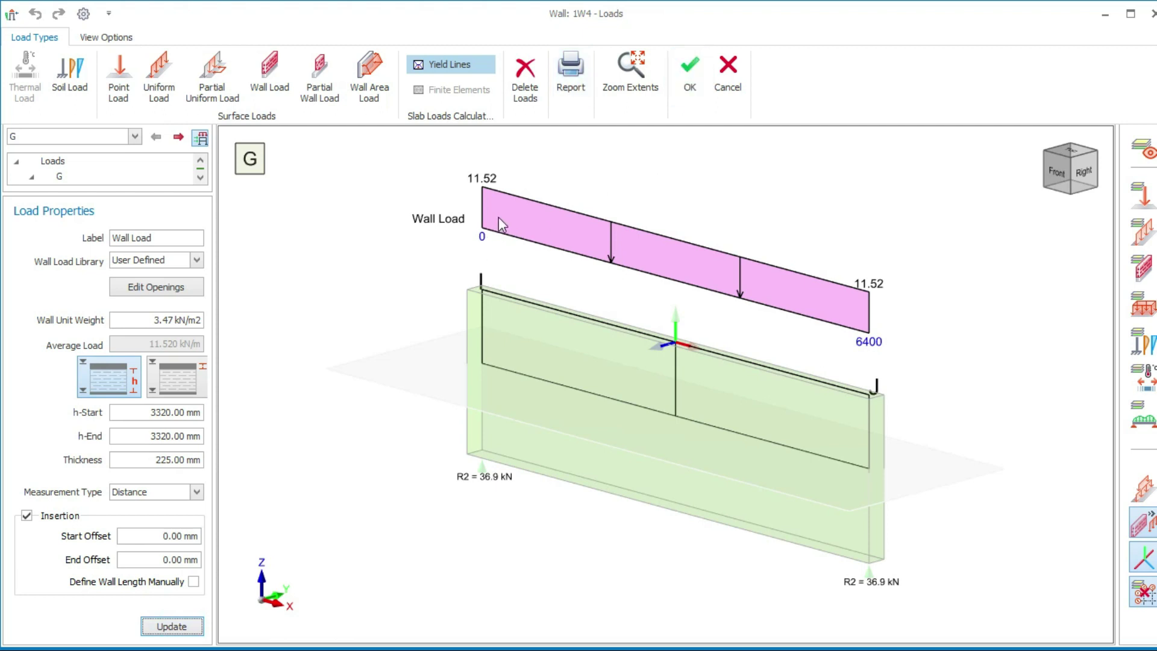
{"action": "left_click", "coordinate": [499, 218]}
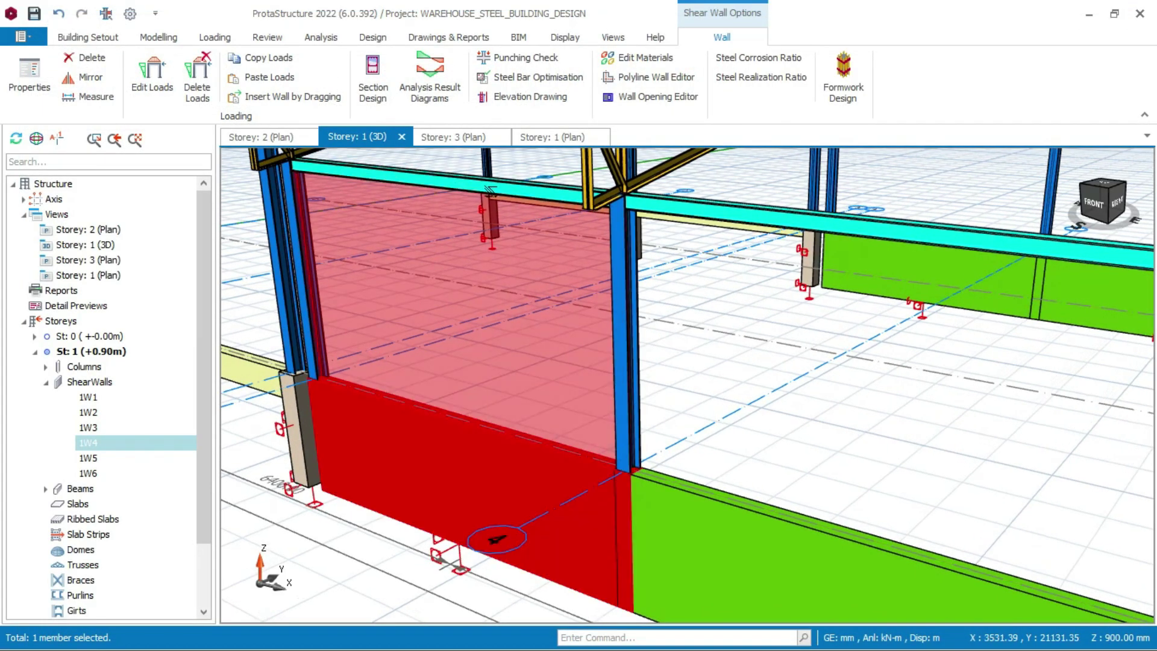
Copy the load case G wall load from wall 1W4
{"action": "scroll", "coordinate": [378, 235], "scroll_direction": "down", "scroll_amount": 3}
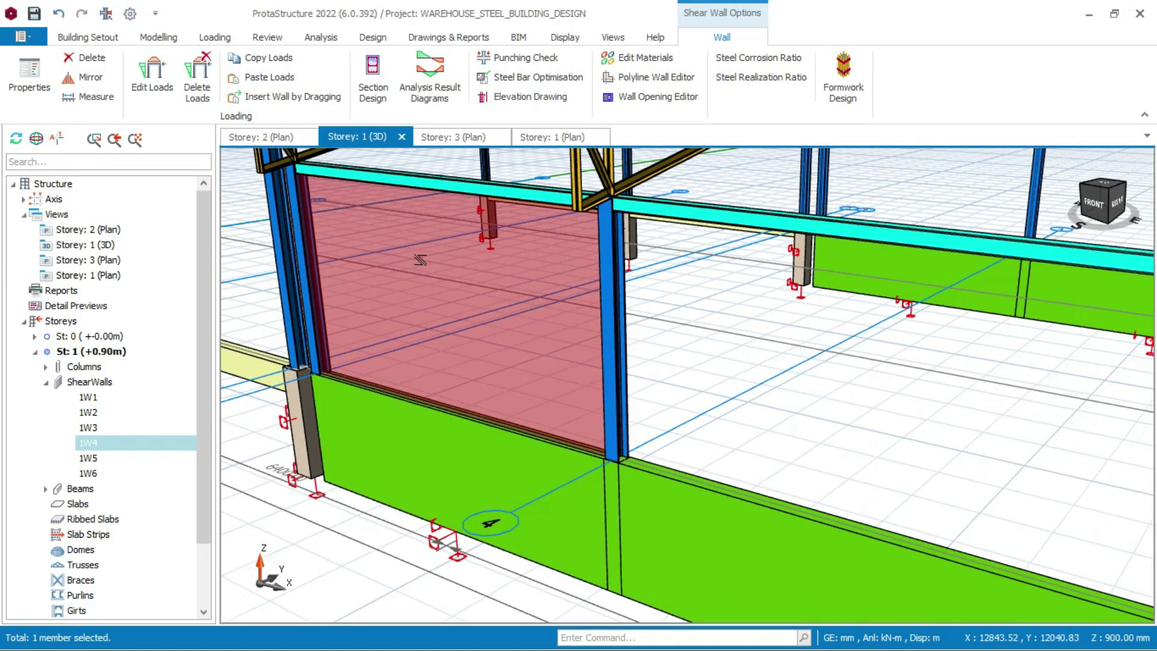
{"action": "scroll", "coordinate": [425, 249], "scroll_direction": "down", "scroll_amount": 5}
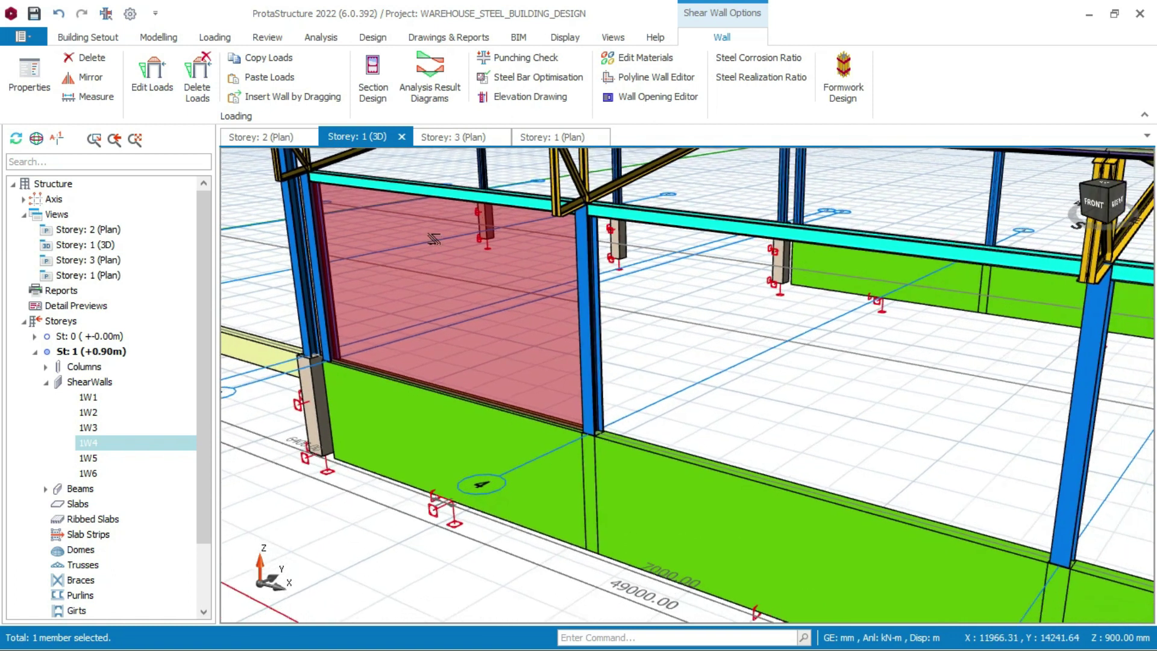
{"action": "scroll", "coordinate": [432, 239], "scroll_direction": "down", "scroll_amount": 1}
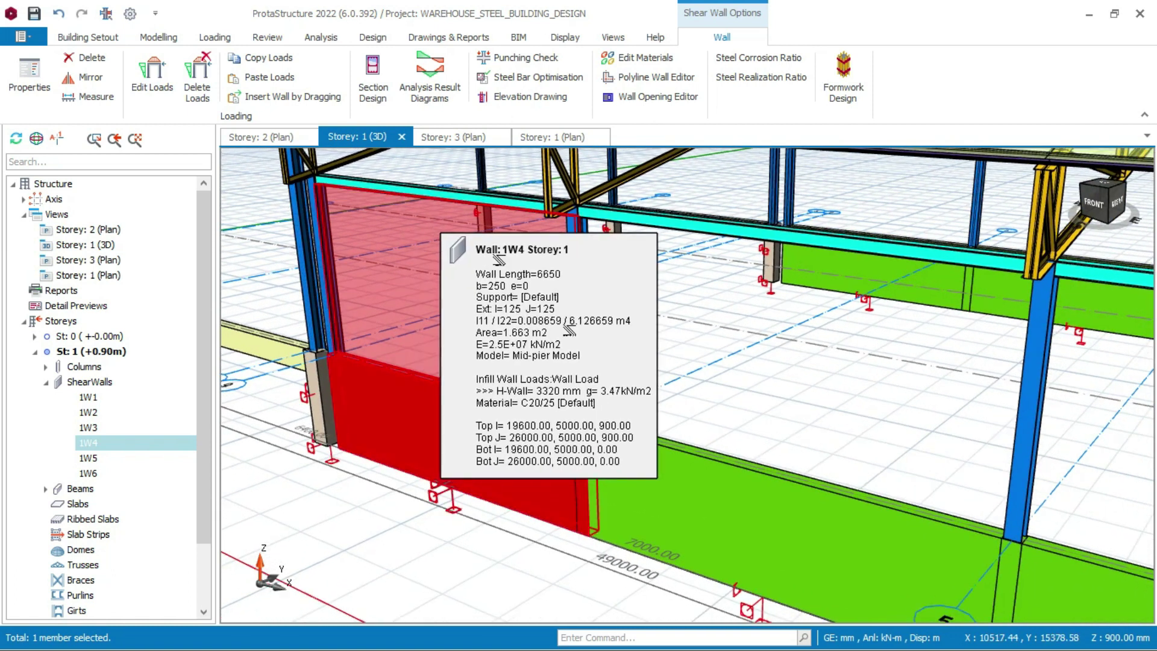
{"action": "scroll", "coordinate": [506, 325], "scroll_direction": "down", "scroll_amount": 4}
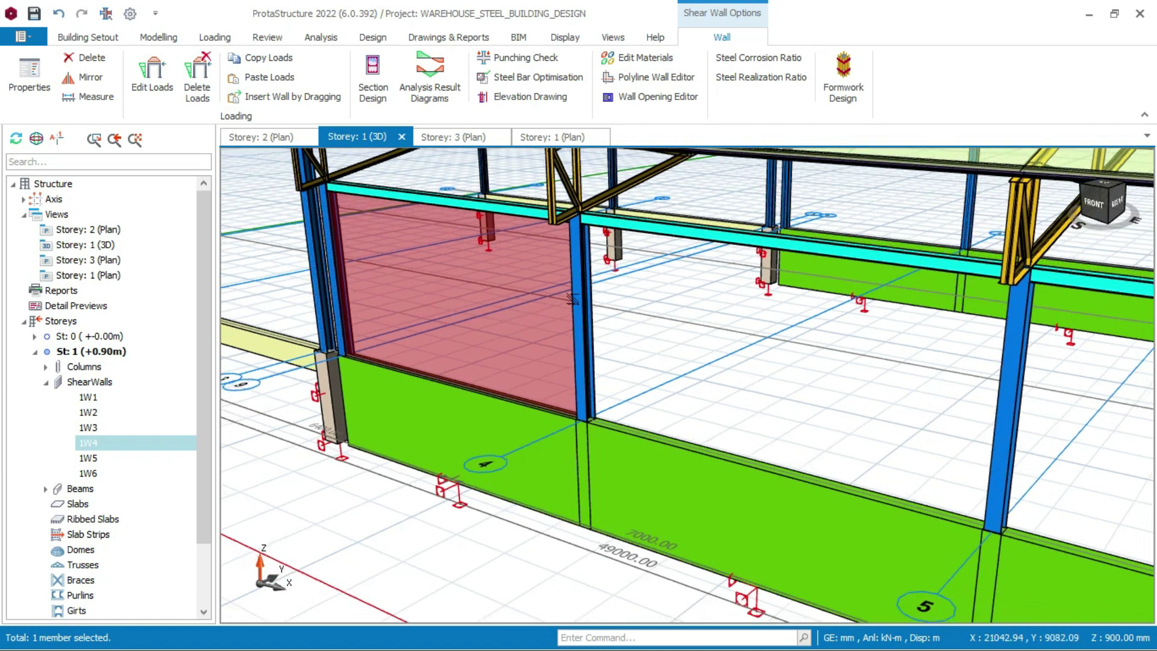
{"action": "mouse_move", "coordinate": [516, 272]}
{"action": "middle_mouse_down"}
{"action": "mouse_move", "coordinate": [684, 336]}
{"action": "mouse_move", "coordinate": [806, 337]}
{"action": "middle_mouse_up"}
{"action": "scroll", "coordinate": [806, 336], "scroll_direction": "down", "scroll_amount": 3}
{"action": "scroll", "coordinate": [663, 395], "scroll_direction": "down", "scroll_amount": 3}
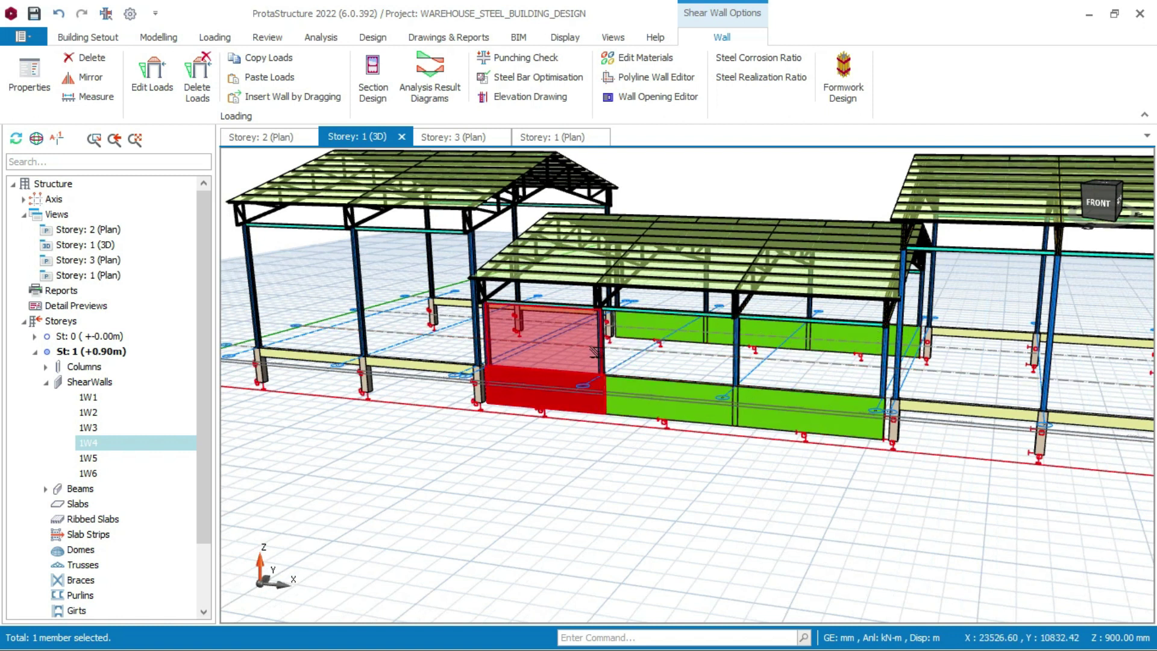
{"action": "mouse_move", "coordinate": [566, 350]}
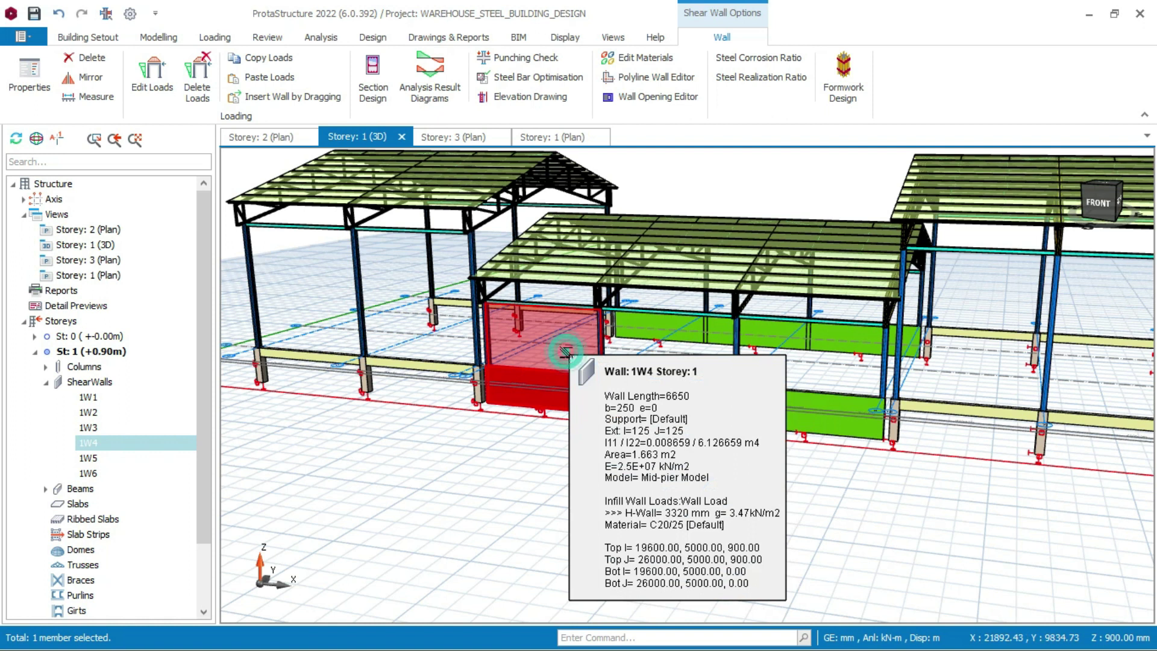
{"action": "right_click", "coordinate": [566, 351]}
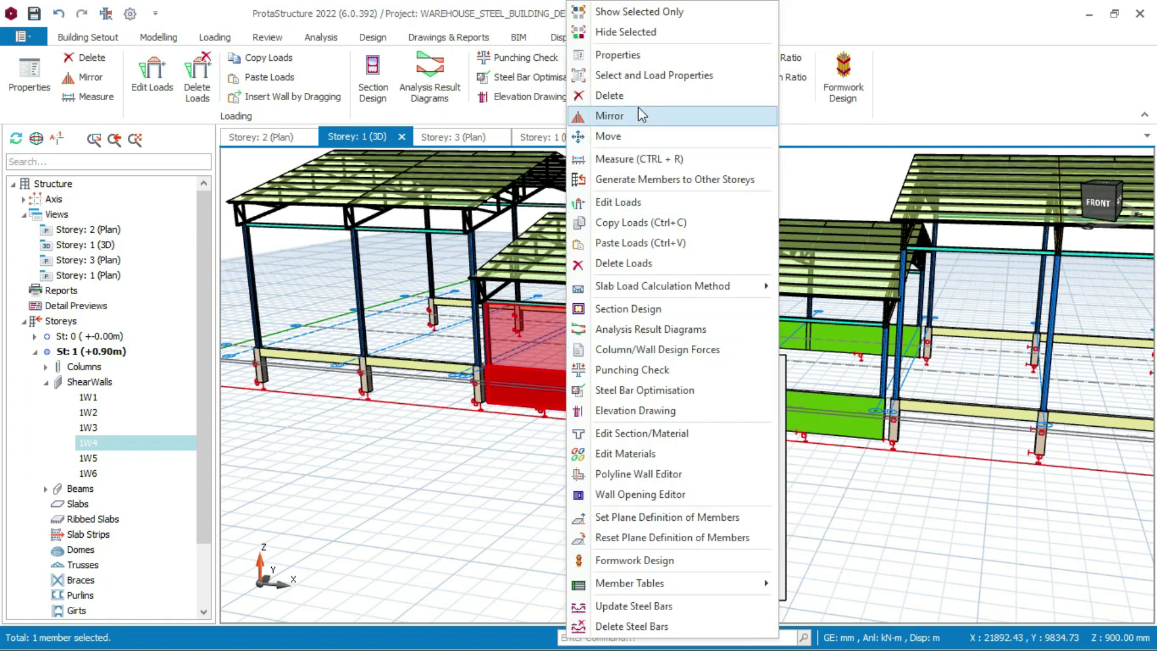
{"action": "left_click", "coordinate": [268, 61]}
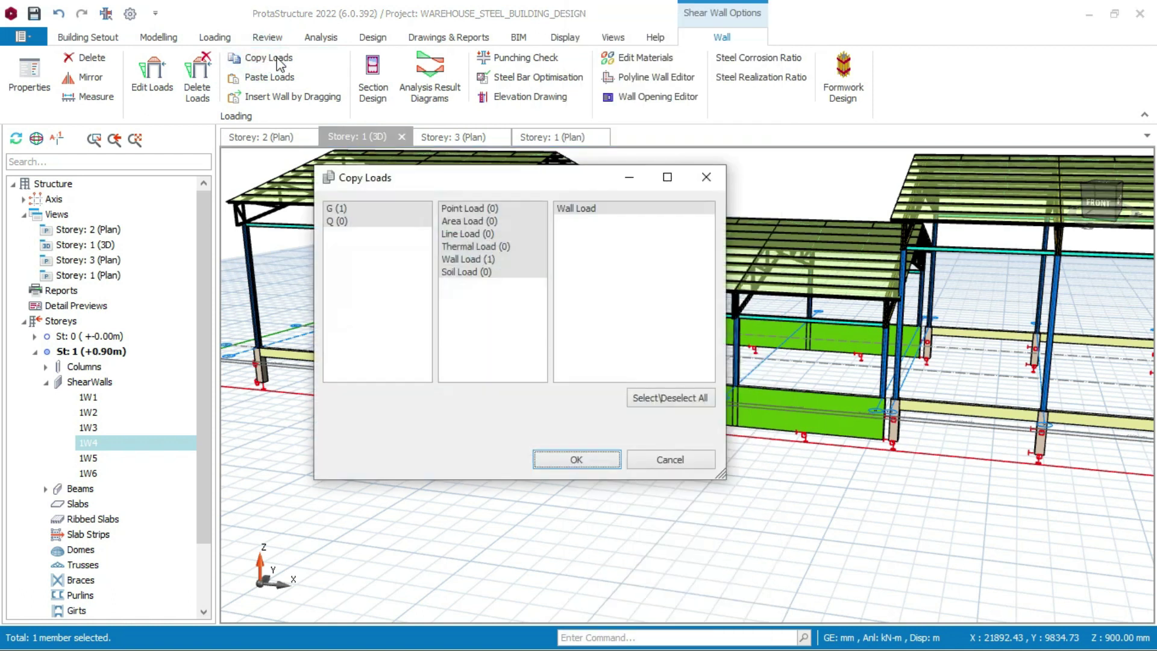
{"action": "left_click", "coordinate": [587, 460]}
Paste the copied wall load onto storey 1 walls 1W1, 1W2, 1W3, 1W5 and 1W6, then clear the selection
{"action": "mouse_move", "coordinate": [669, 390]}
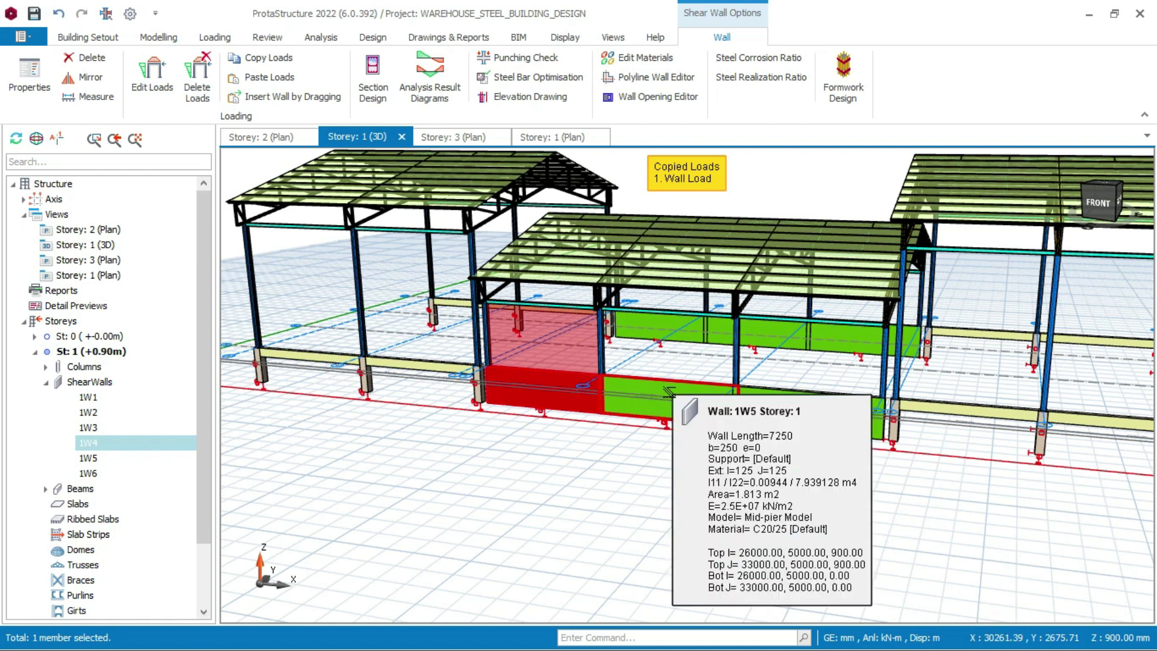
{"action": "mouse_move", "coordinate": [658, 319]}
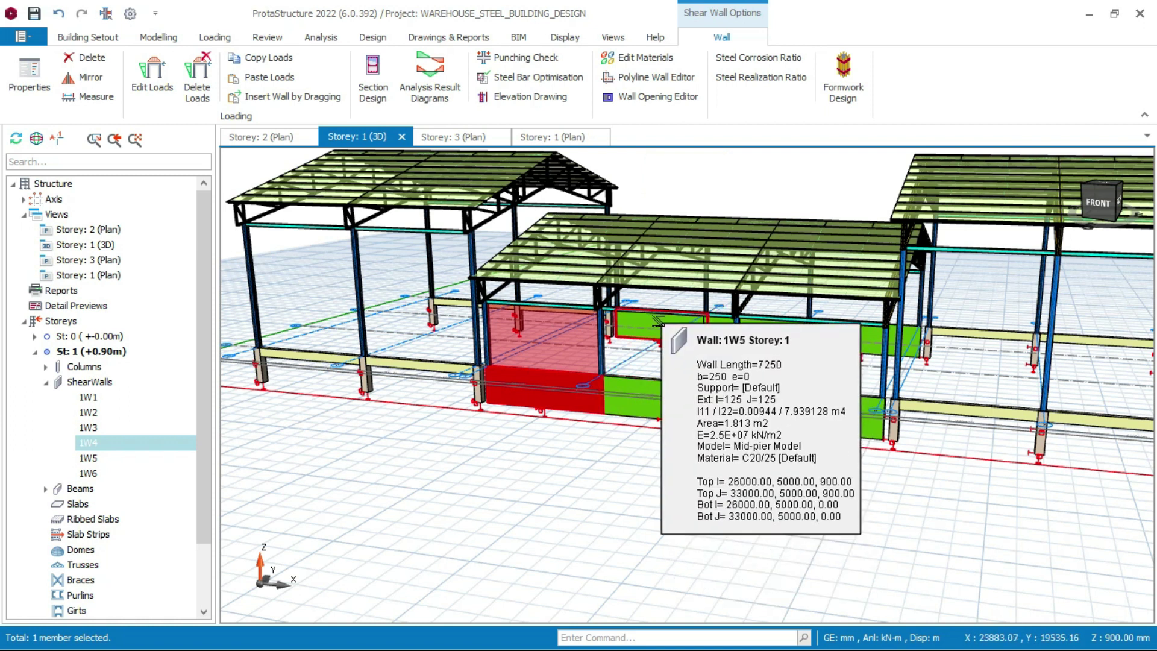
{"action": "left_click", "coordinate": [659, 320]}
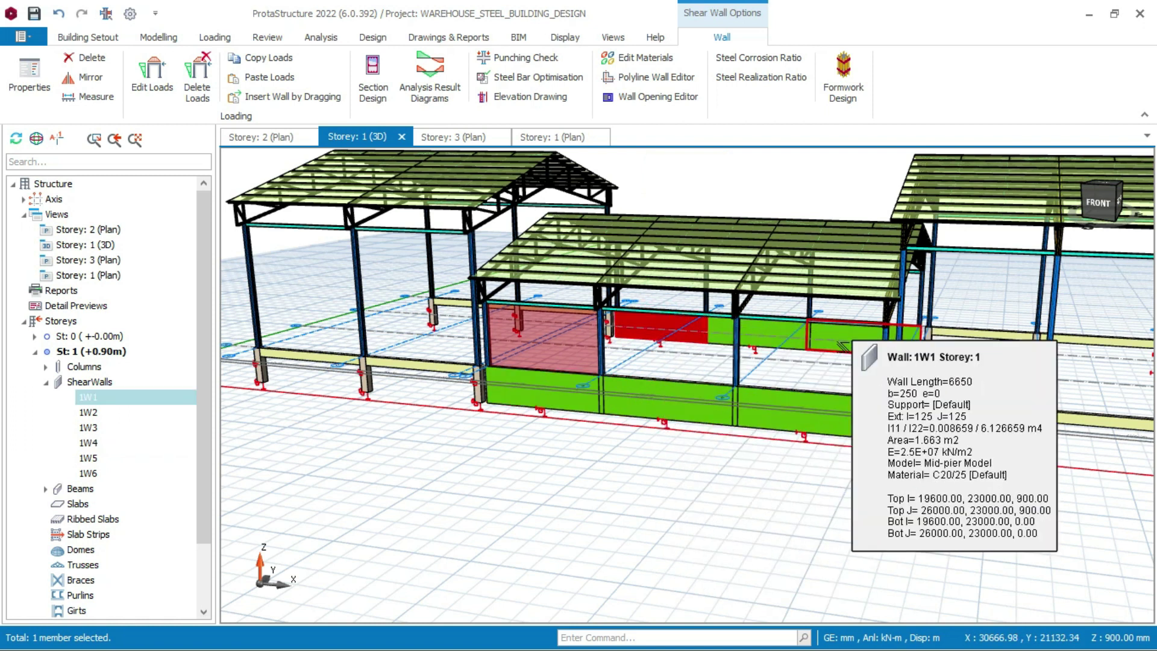
{"action": "mouse_move", "coordinate": [775, 336]}
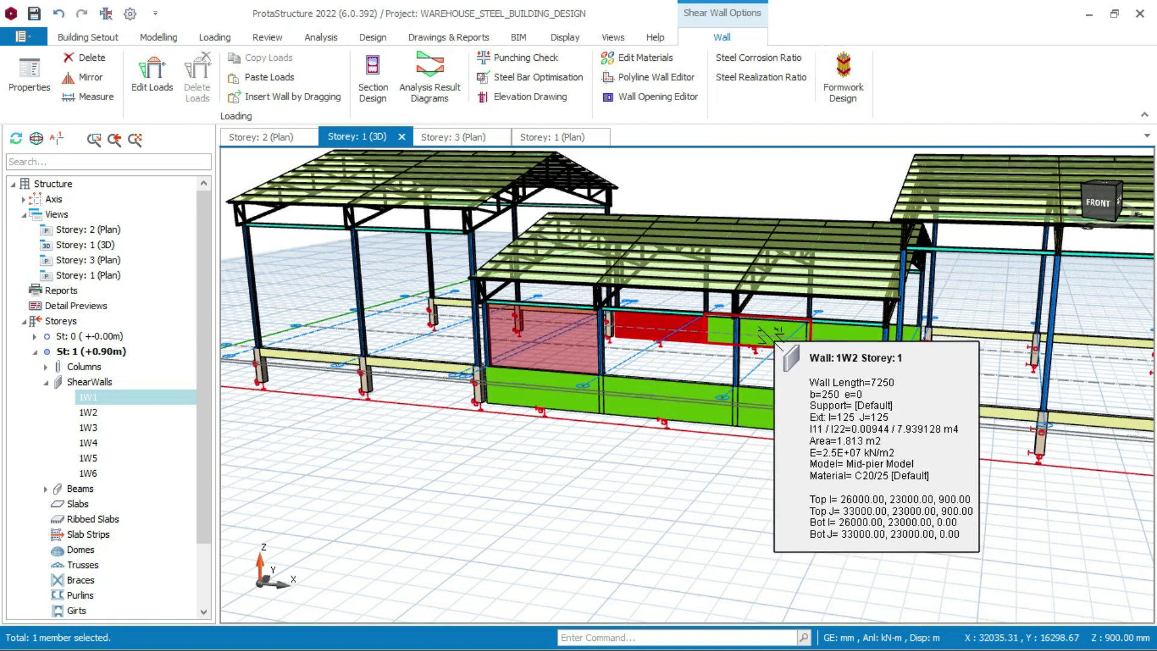
{"action": "left_click", "coordinate": [777, 339], "text": "ctrl"}
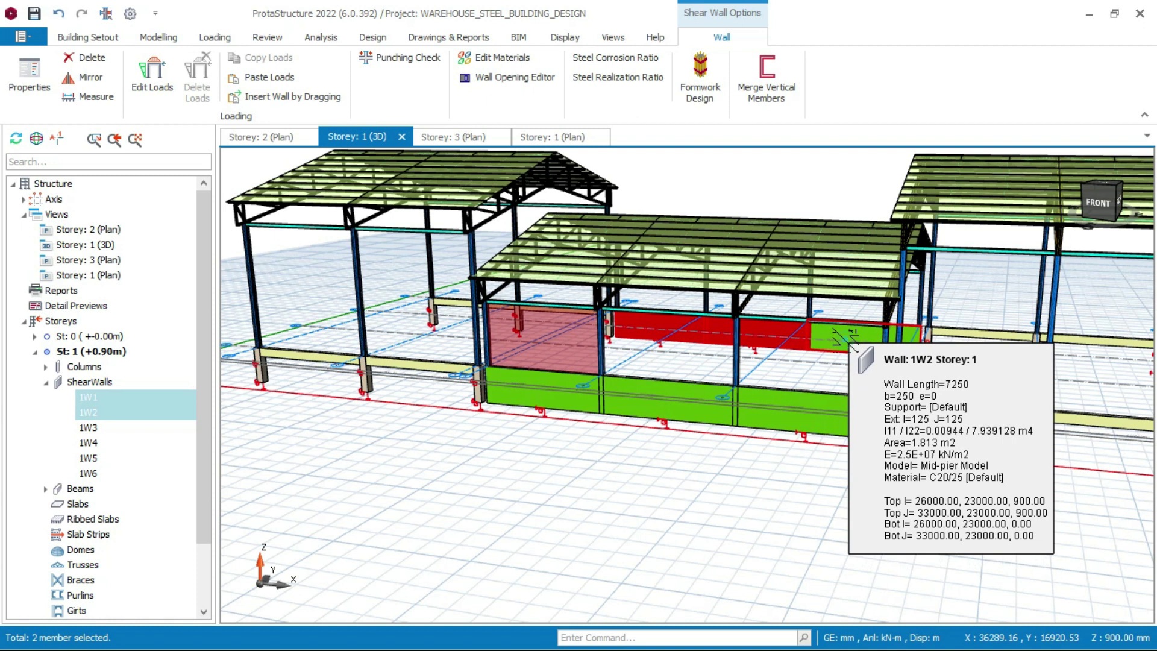
{"action": "left_click", "coordinate": [843, 337], "text": "ctrl"}
{"action": "left_click", "coordinate": [708, 395], "text": "ctrl"}
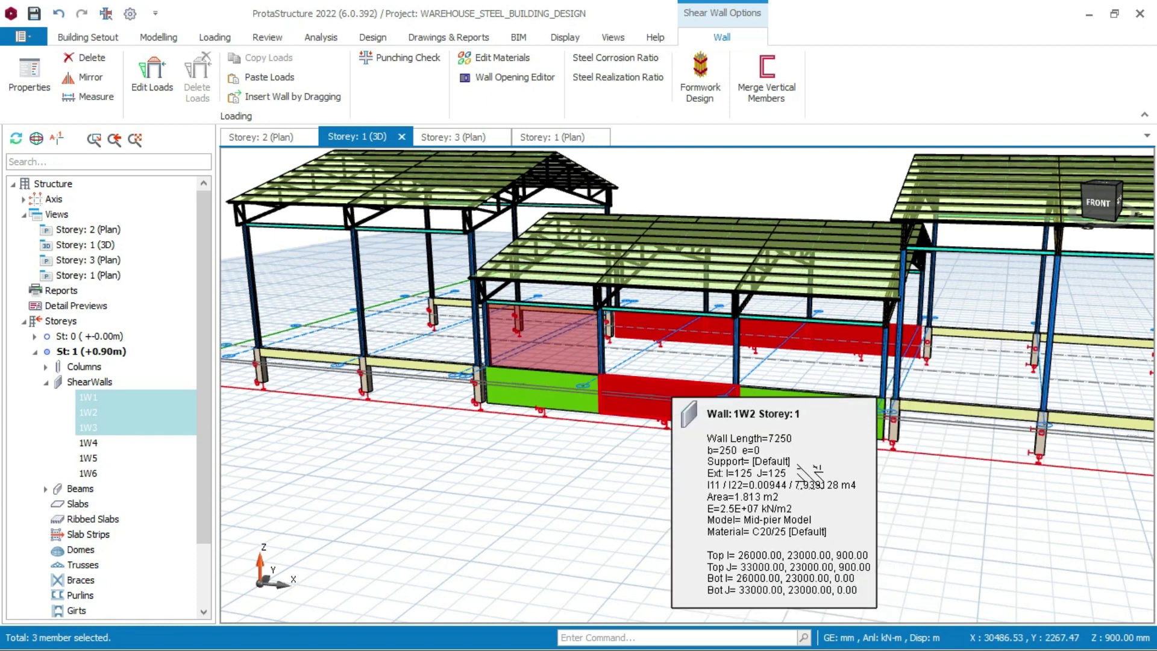
{"action": "left_click", "coordinate": [843, 432], "text": "ctrl"}
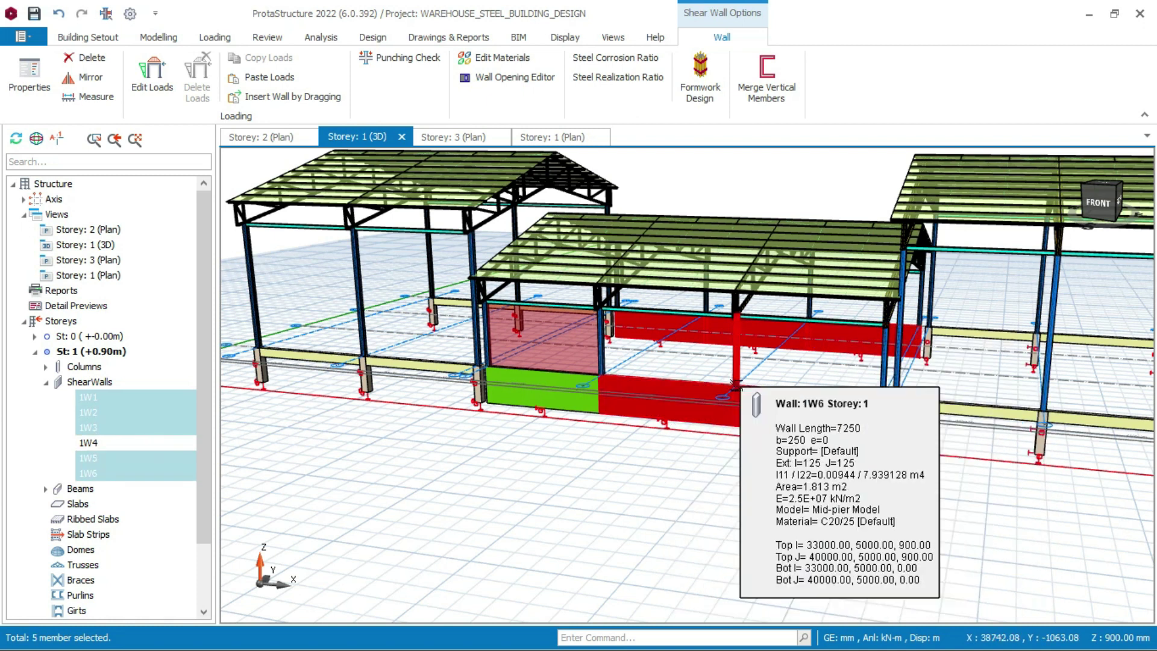
{"action": "left_click", "coordinate": [260, 79]}
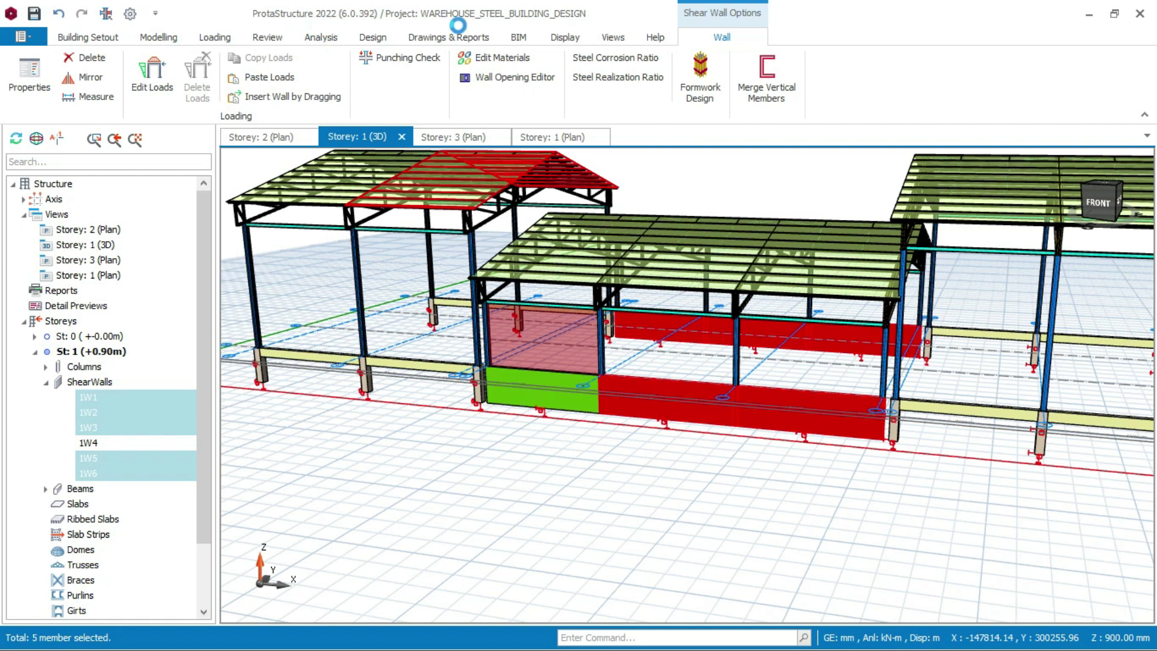
{"action": "left_click", "coordinate": [704, 90]}
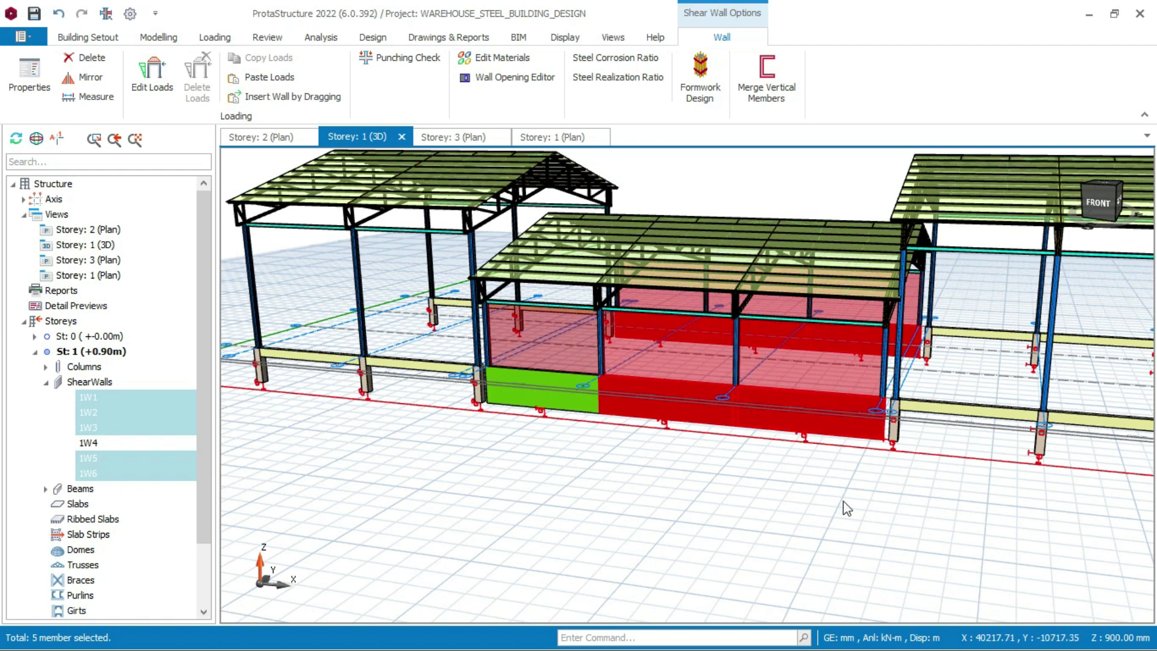
{"action": "key", "text": "Escape"}
Start a steel brace between the two steel columns bounding the bay above wall 1W4
{"action": "middle_click_drag", "start_coordinate": [878, 465], "coordinate": [736, 385]}
{"action": "scroll", "coordinate": [770, 351], "scroll_direction": "up", "scroll_amount": 2}
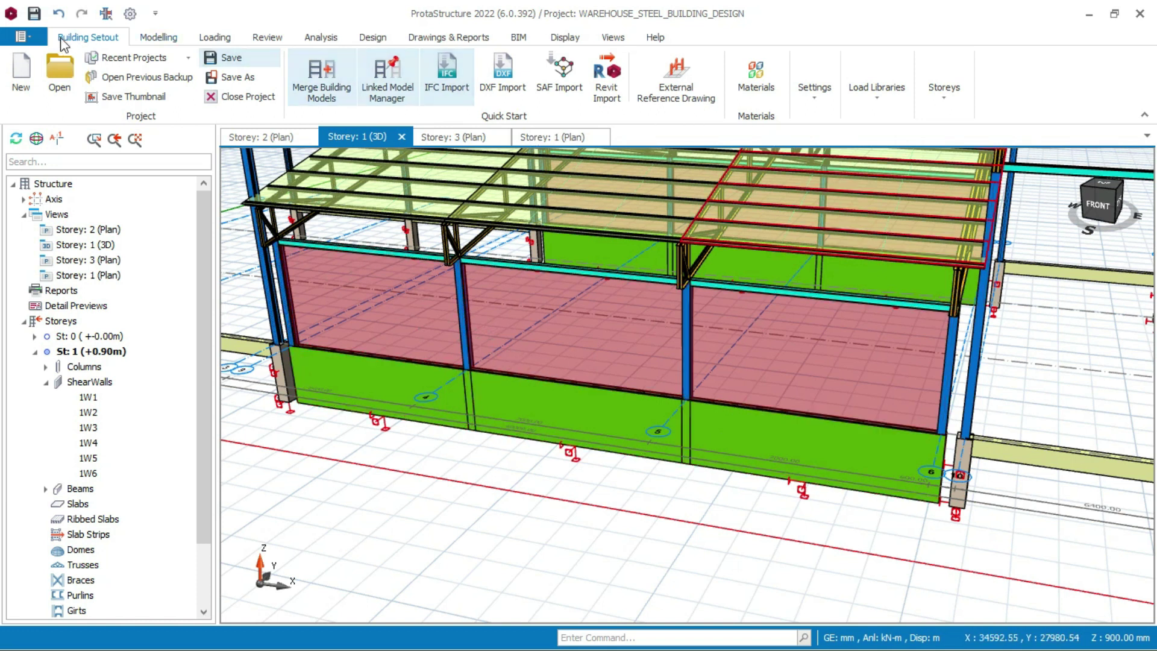
{"action": "left_click", "coordinate": [156, 38]}
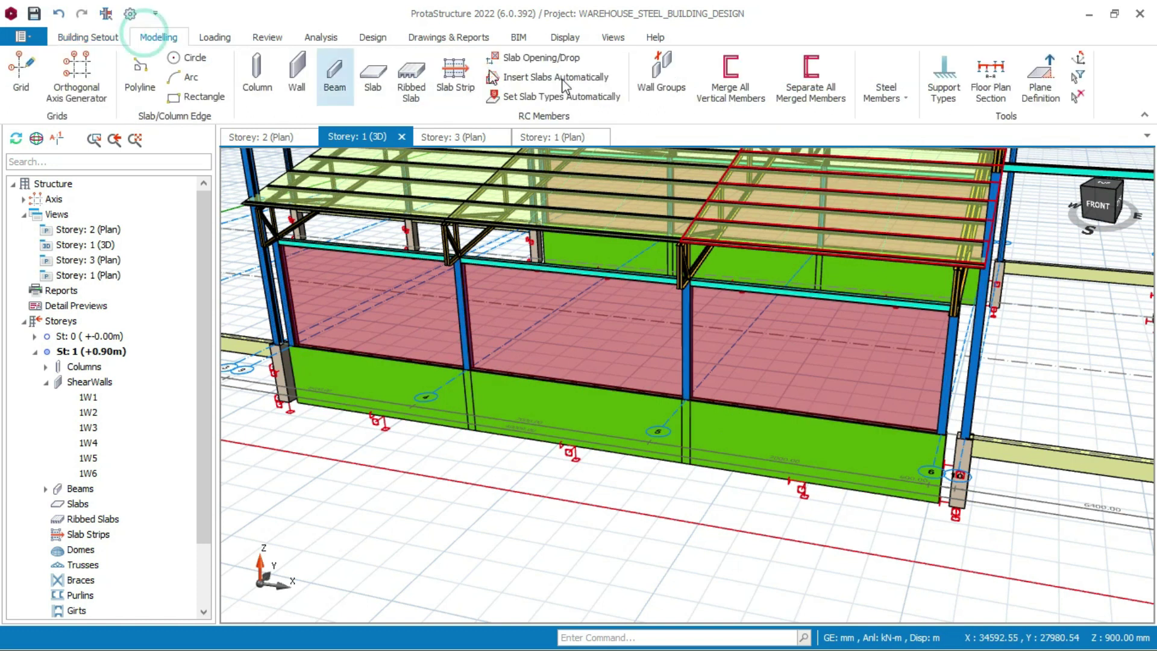
{"action": "left_click", "coordinate": [907, 96]}
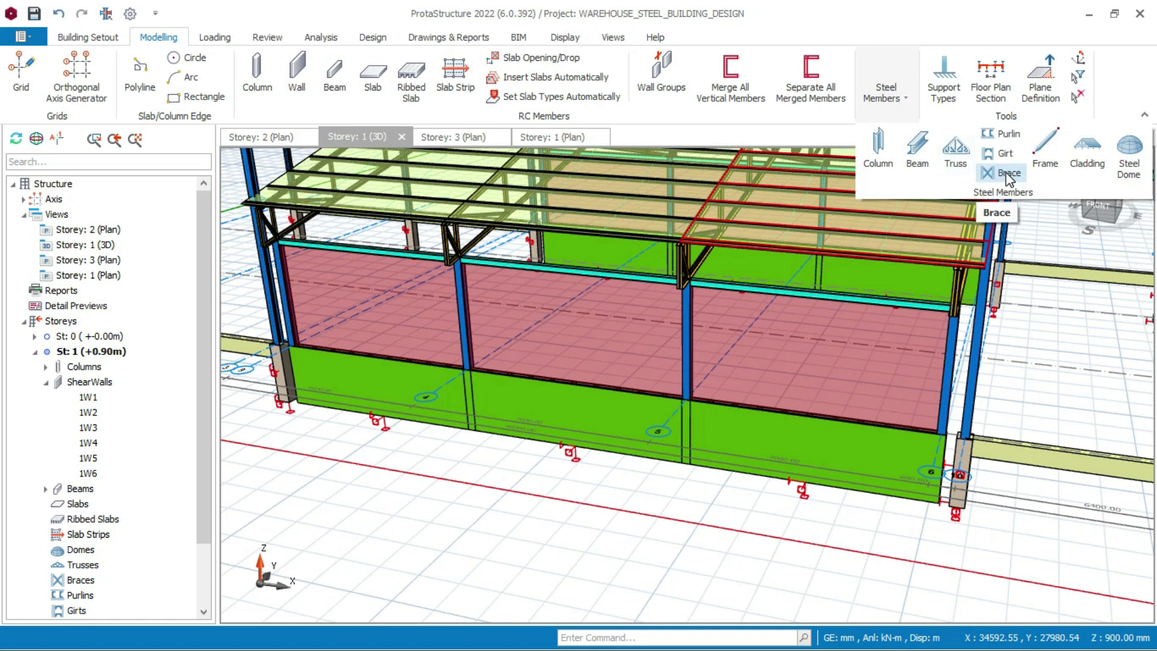
{"action": "left_click", "coordinate": [1006, 172]}
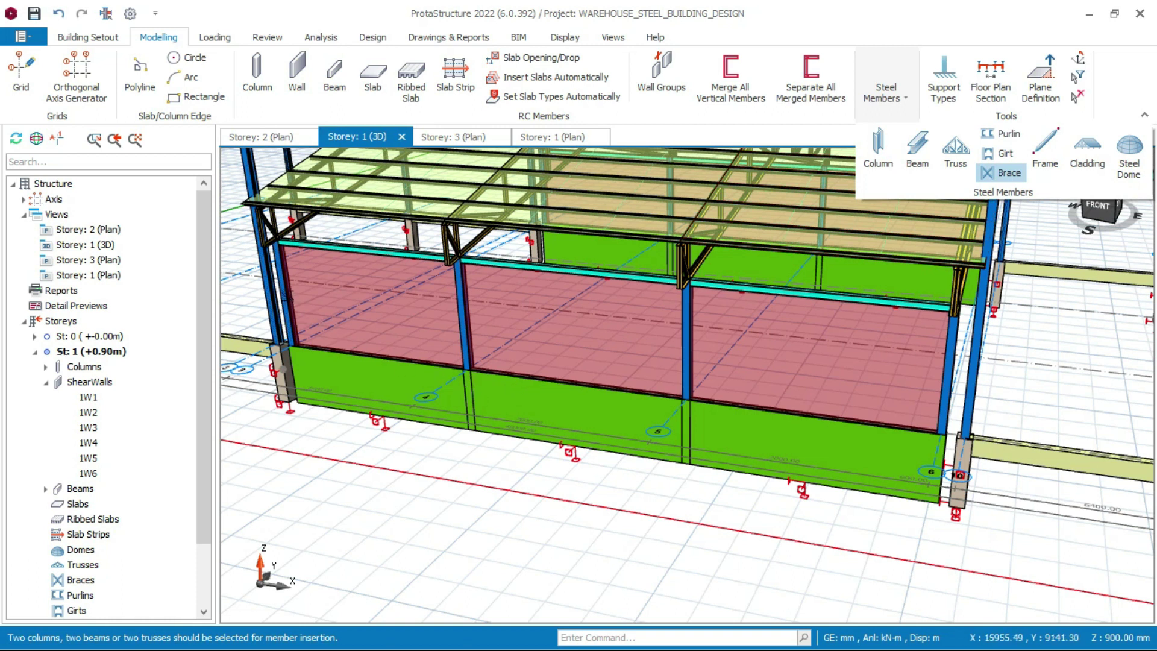
{"action": "left_click", "coordinate": [284, 289]}
{"action": "left_click", "coordinate": [283, 290]}
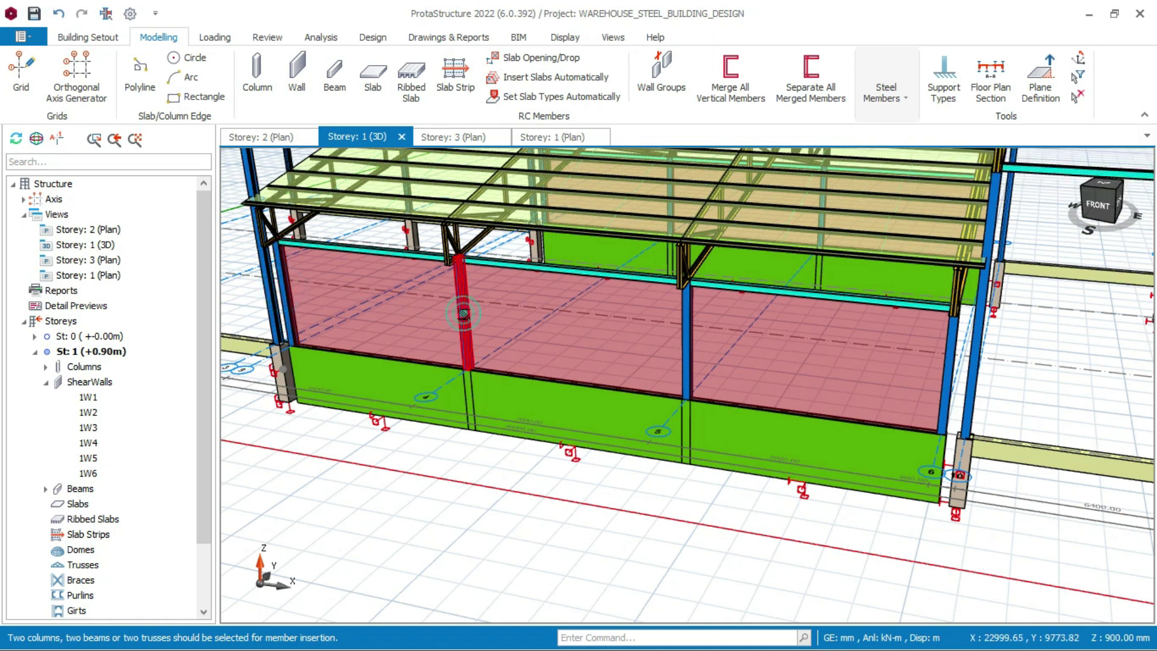
{"action": "left_click", "coordinate": [464, 314]}
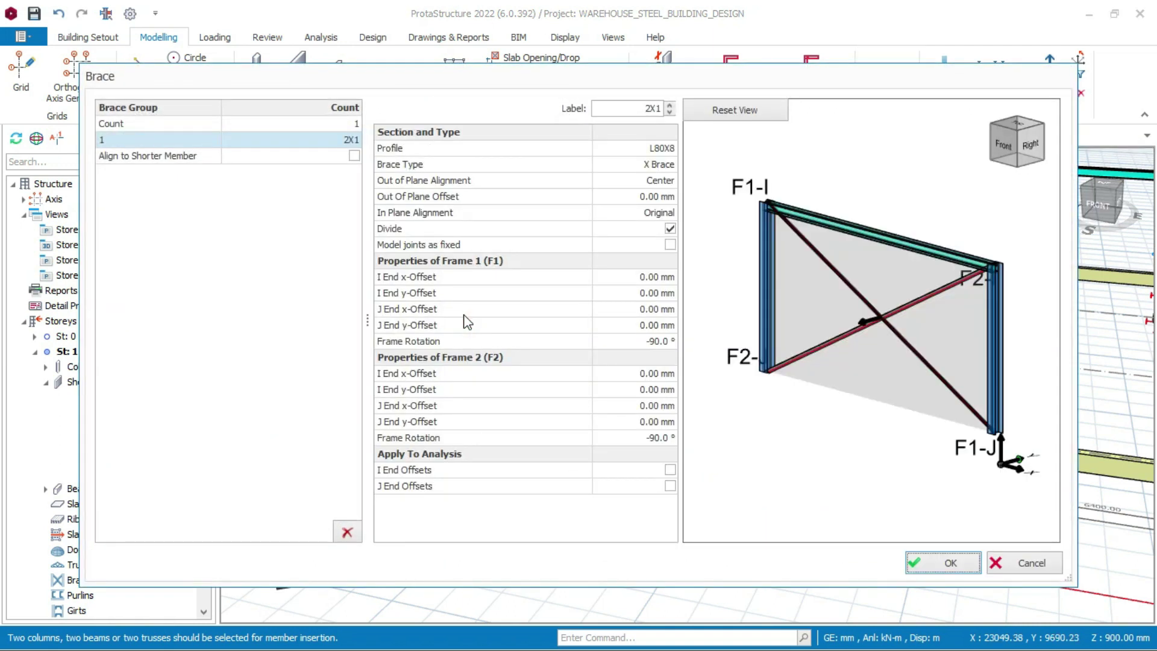
Set the brace profile to the Euro equal angle L75X5
{"action": "left_click", "coordinate": [664, 149]}
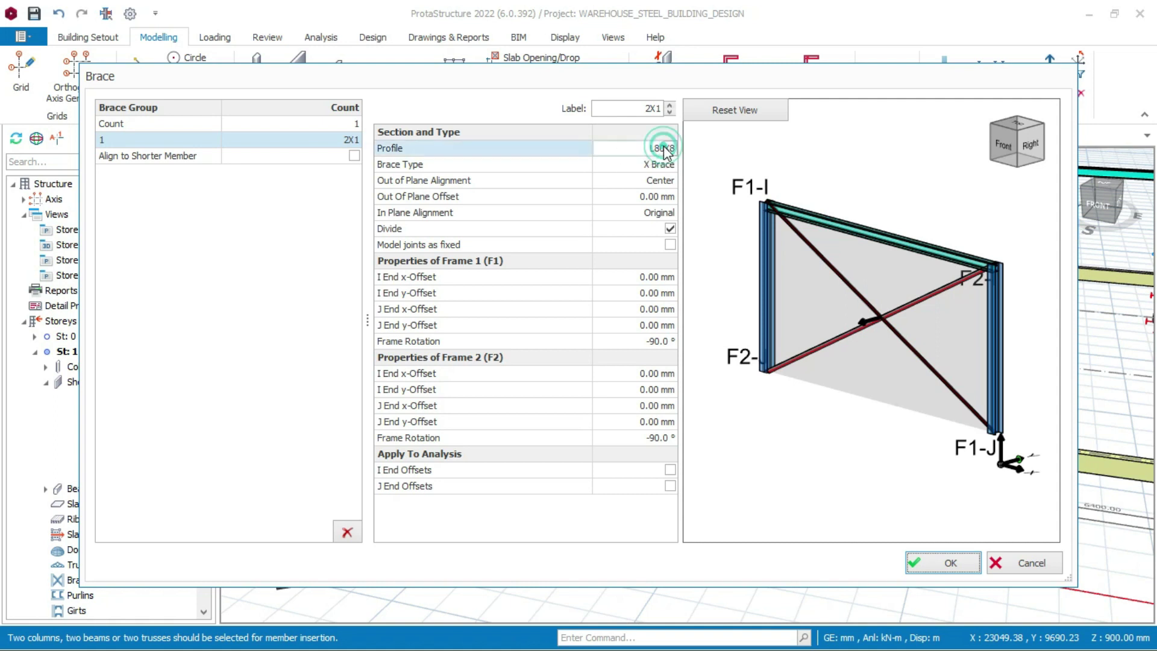
{"action": "left_click", "coordinate": [662, 150]}
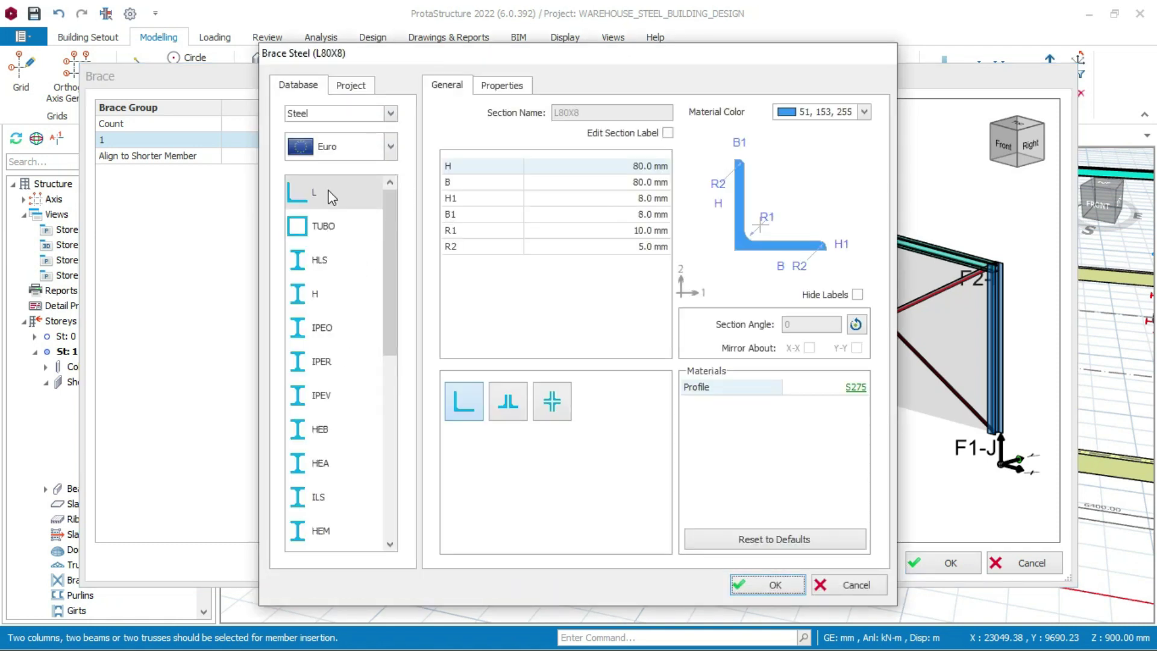
{"action": "left_click", "coordinate": [331, 197]}
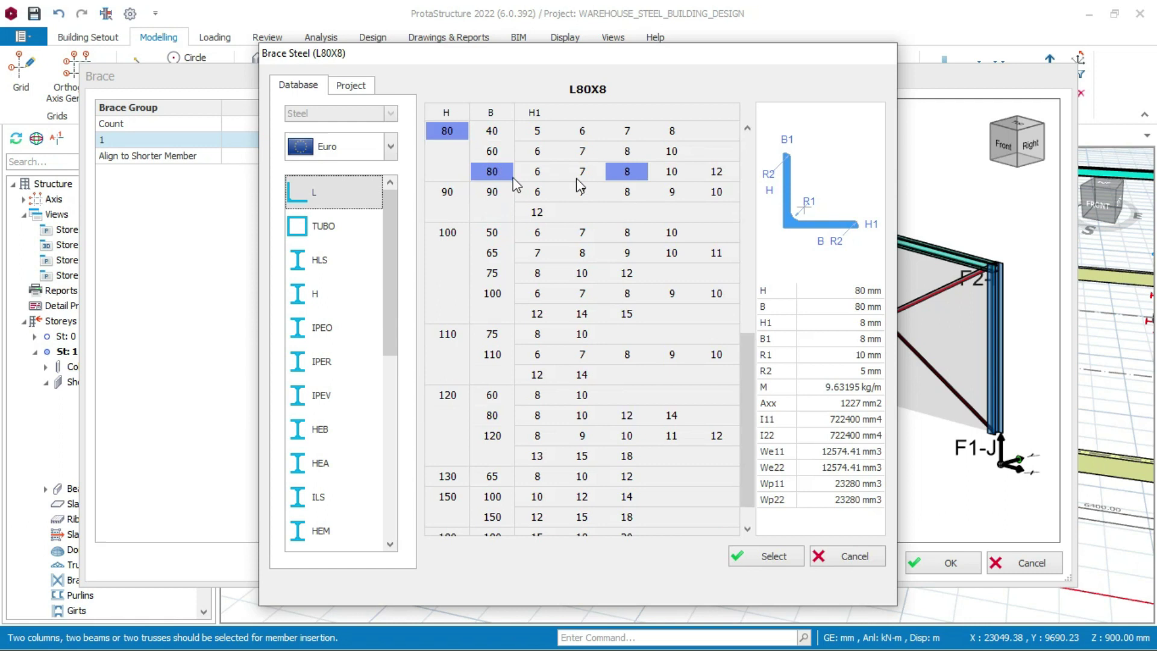
{"action": "scroll", "coordinate": [503, 235], "scroll_direction": "up", "scroll_amount": 2}
{"action": "left_click", "coordinate": [453, 192]}
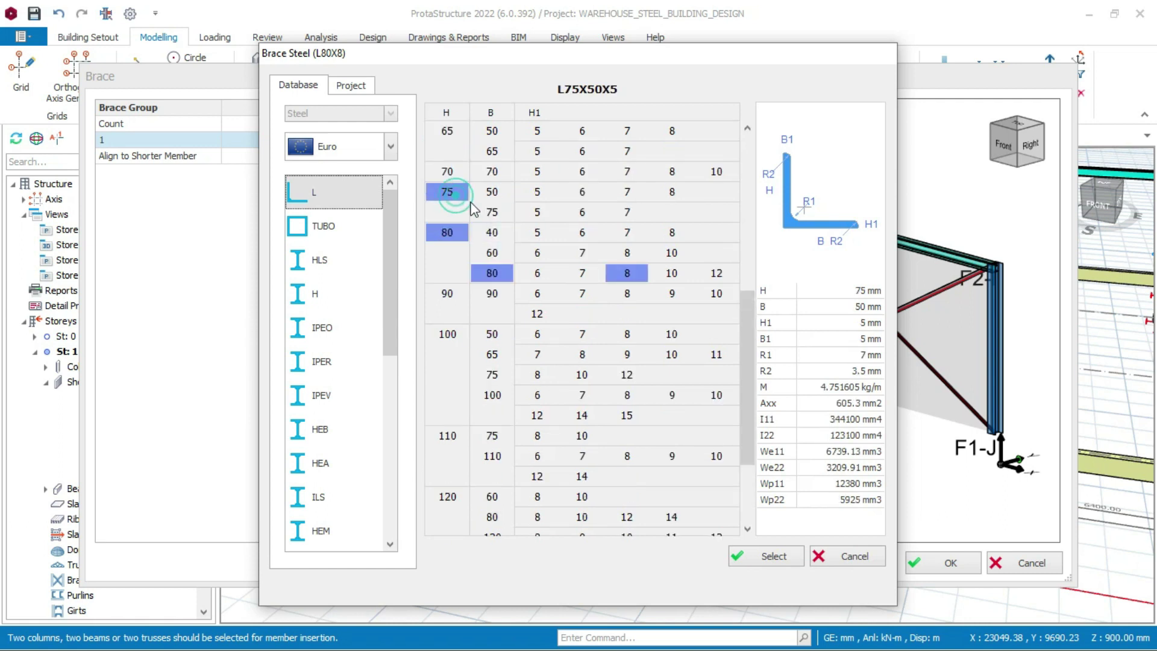
{"action": "left_click", "coordinate": [492, 212]}
{"action": "left_click", "coordinate": [537, 212]}
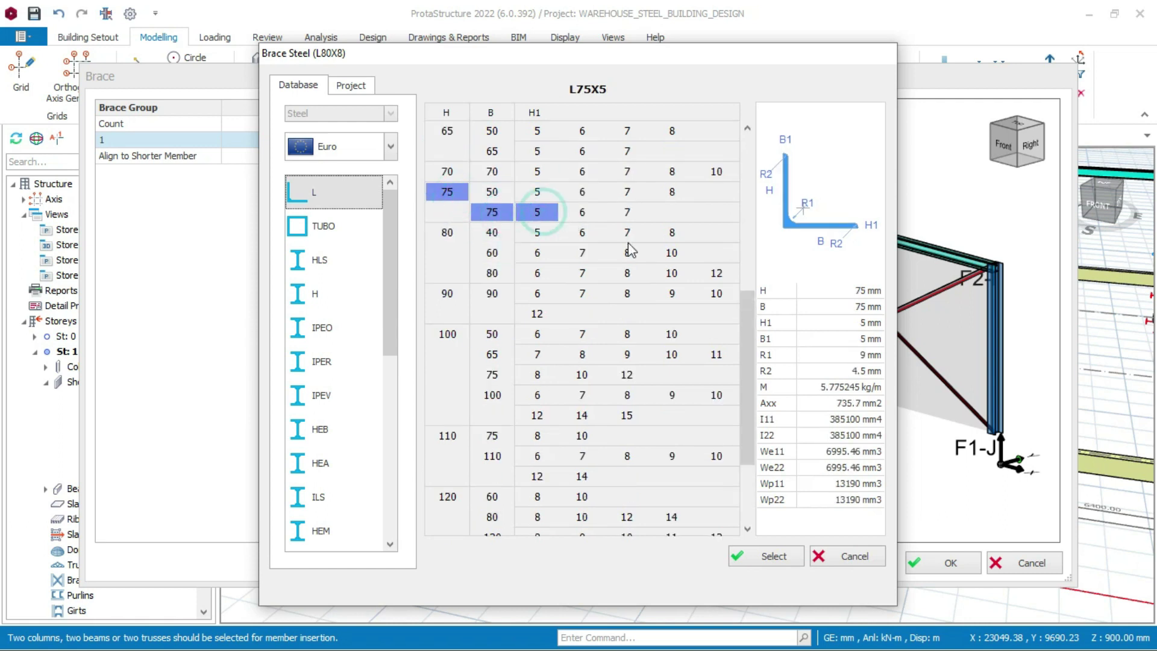
{"action": "left_click", "coordinate": [778, 555]}
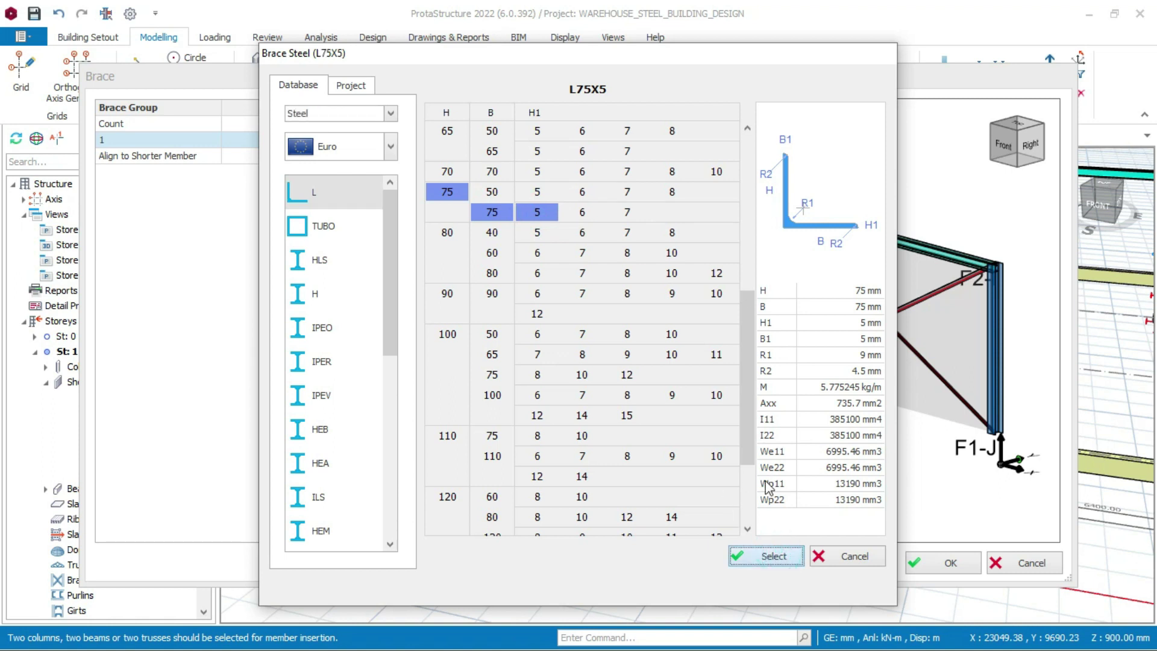
{"action": "left_click", "coordinate": [765, 583]}
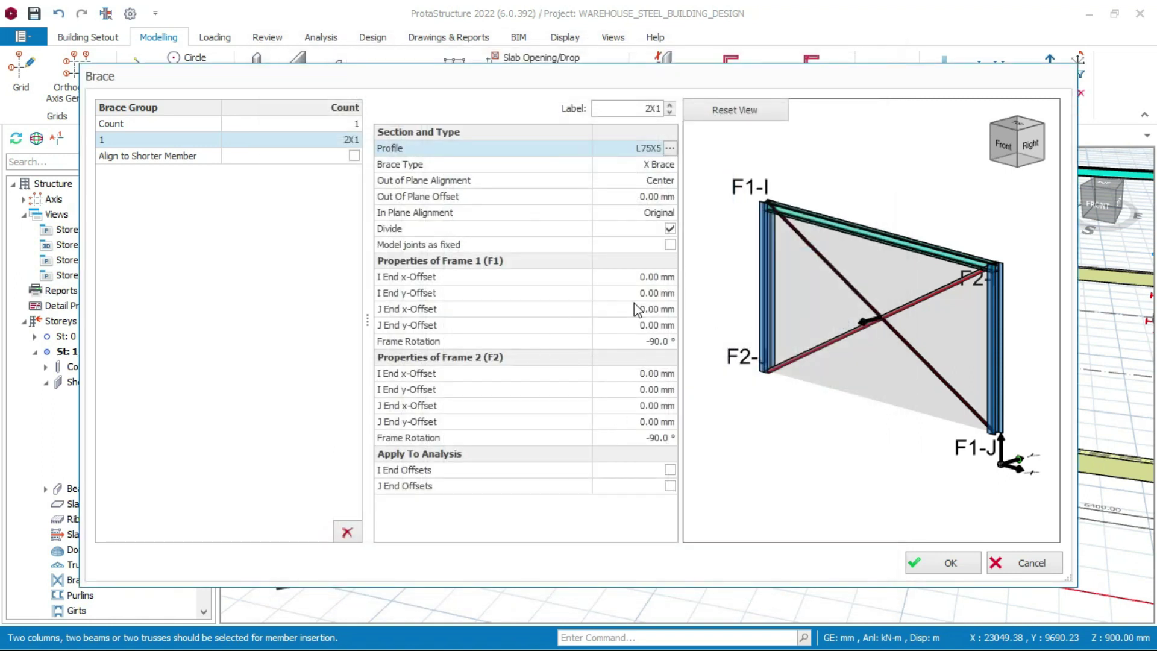
Set the brace's out of plane alignment to Front and insert the X brace
{"action": "scroll", "coordinate": [897, 307], "scroll_direction": "up", "scroll_amount": 5}
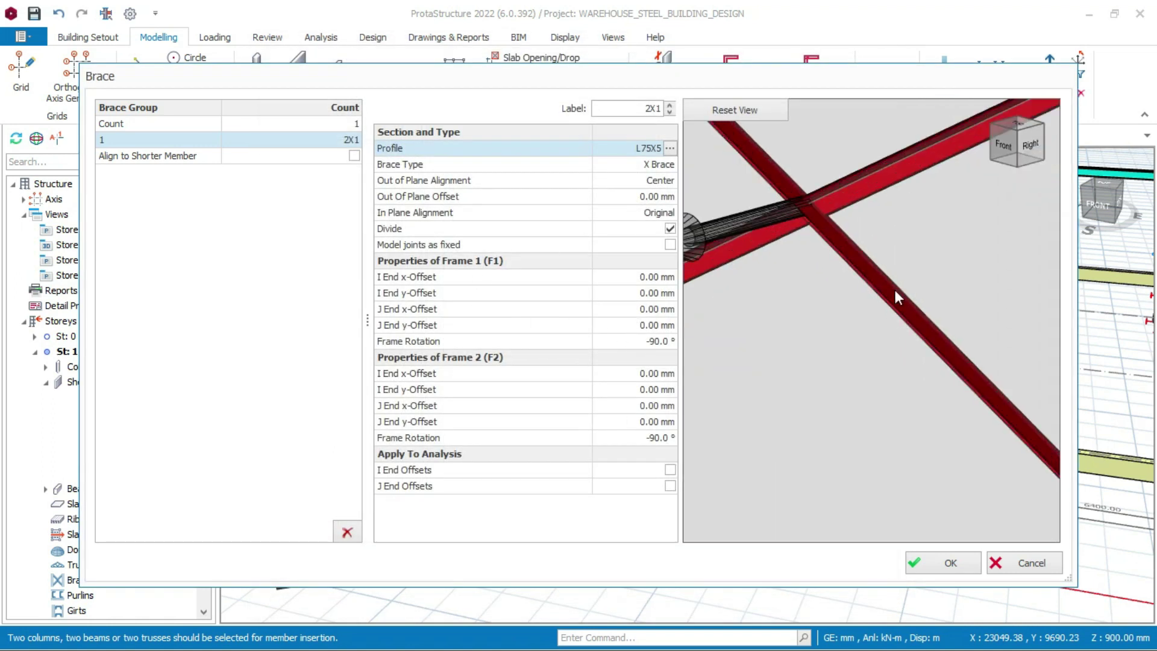
{"action": "scroll", "coordinate": [885, 286], "scroll_direction": "down", "scroll_amount": 5}
{"action": "scroll", "coordinate": [783, 329], "scroll_direction": "up", "scroll_amount": 5}
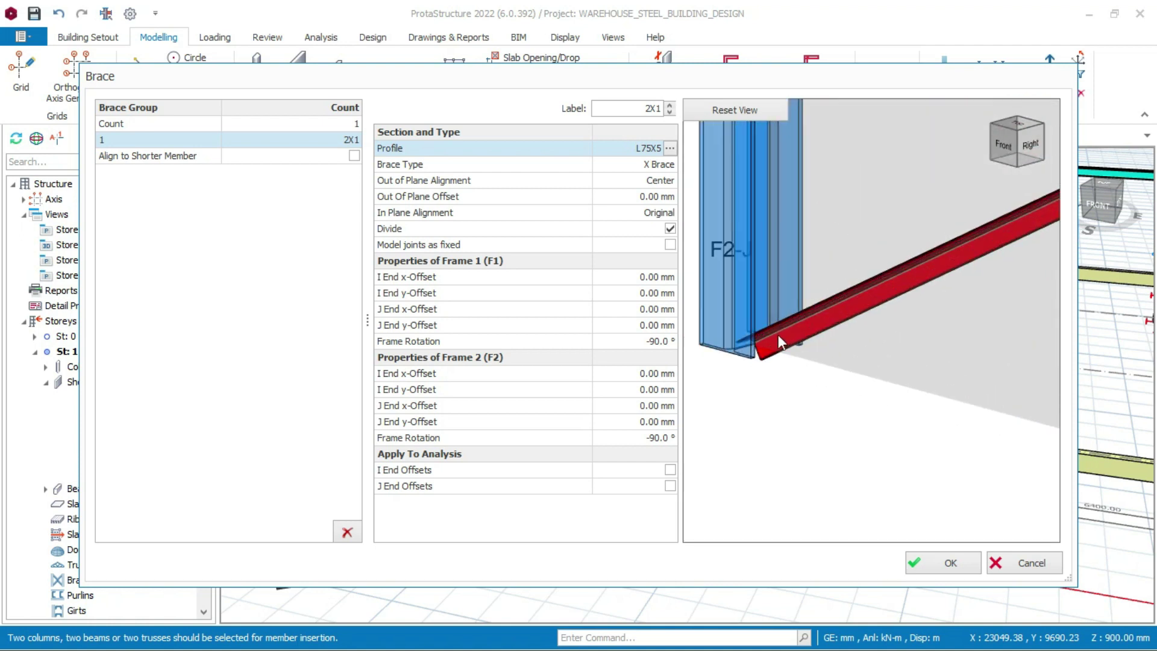
{"action": "scroll", "coordinate": [782, 335], "scroll_direction": "down", "scroll_amount": 4}
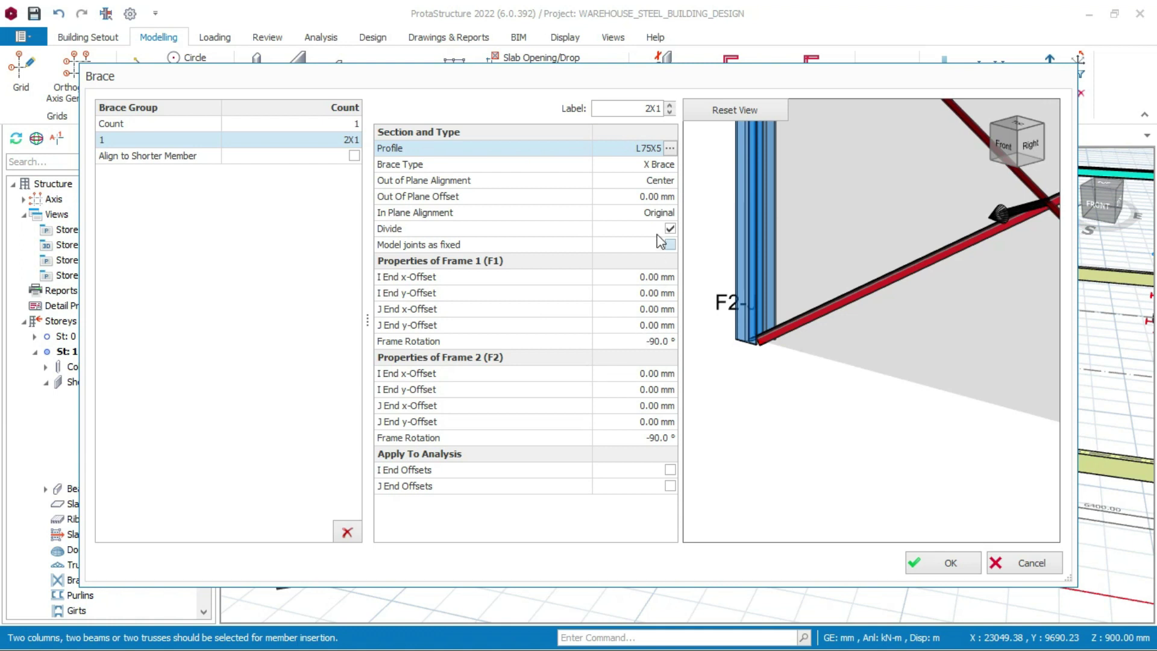
{"action": "left_click", "coordinate": [656, 180]}
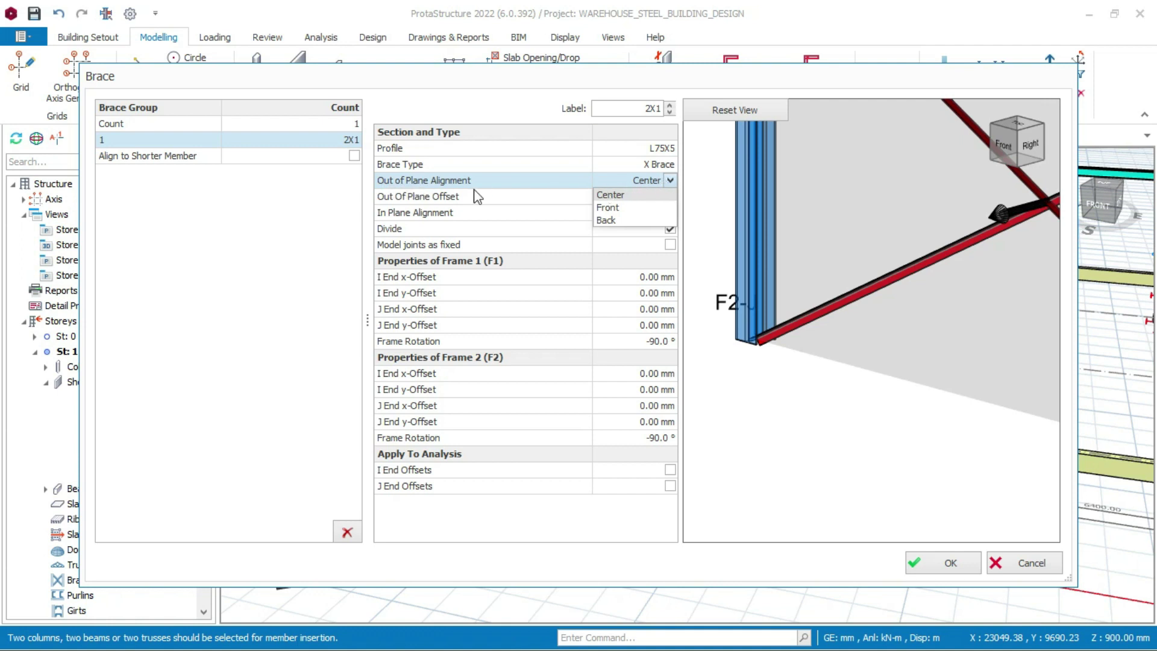
{"action": "left_click", "coordinate": [609, 207]}
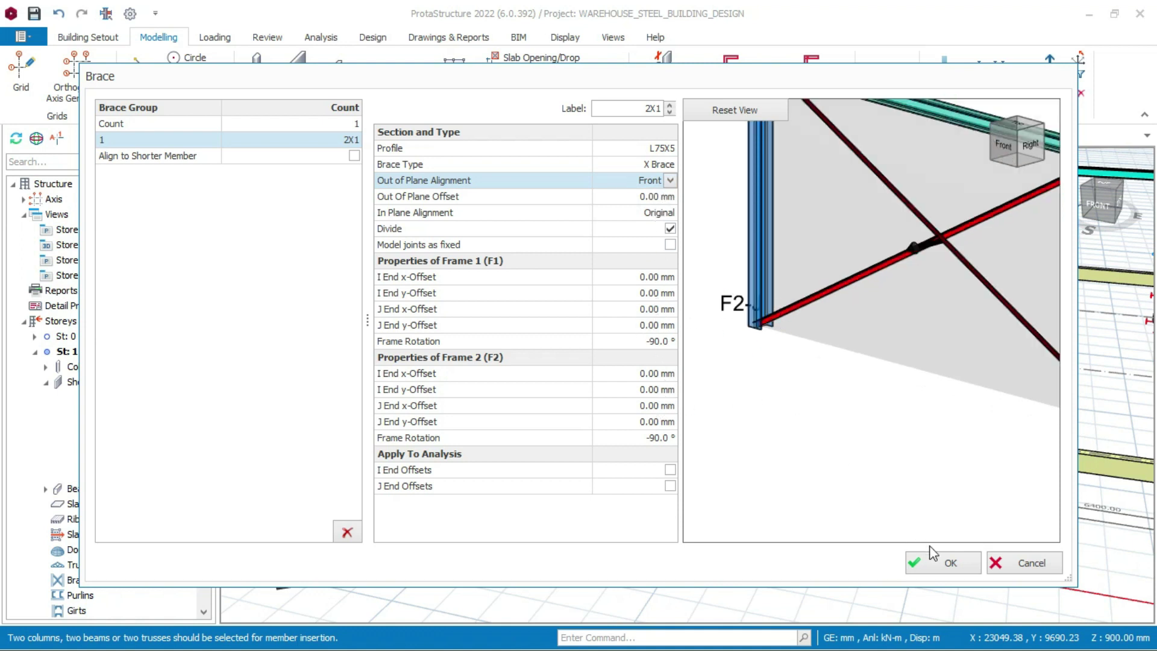
{"action": "left_click", "coordinate": [950, 569]}
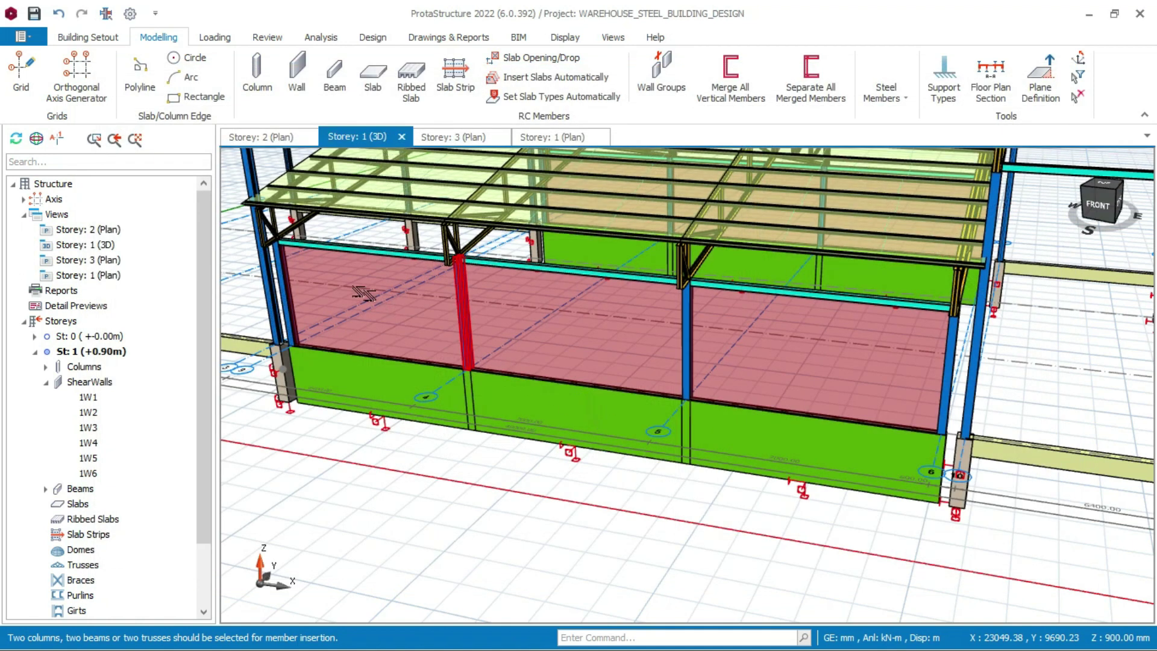
Examine the X brace above wall 1W4 in 3D, checking how its ends meet the columns and eaves beam
{"action": "mouse_move", "coordinate": [317, 277]}
{"action": "middle_mouse_down"}
{"action": "mouse_move", "coordinate": [398, 310]}
{"action": "mouse_move", "coordinate": [426, 342]}
{"action": "mouse_move", "coordinate": [425, 324]}
{"action": "middle_mouse_up"}
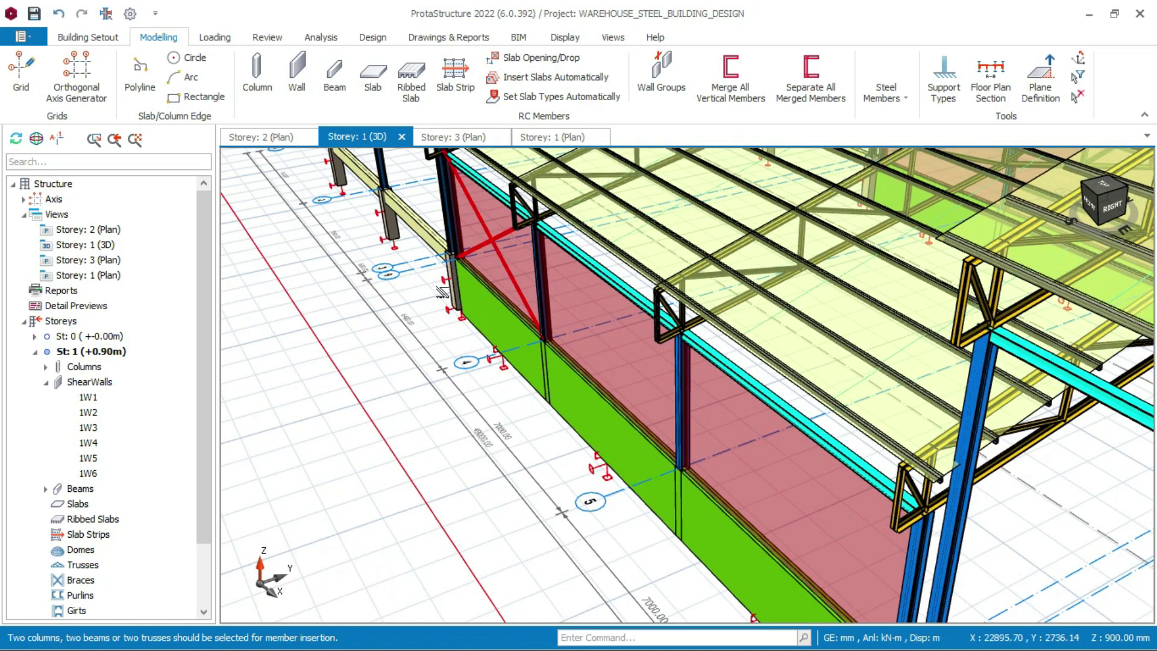
{"action": "scroll", "coordinate": [482, 246], "scroll_direction": "up", "scroll_amount": 4}
{"action": "mouse_move", "coordinate": [482, 244]}
{"action": "middle_mouse_down"}
{"action": "mouse_move", "coordinate": [403, 312]}
{"action": "mouse_move", "coordinate": [426, 302]}
{"action": "mouse_move", "coordinate": [464, 368]}
{"action": "mouse_move", "coordinate": [408, 392]}
{"action": "mouse_move", "coordinate": [390, 311]}
{"action": "mouse_move", "coordinate": [405, 348]}
{"action": "mouse_move", "coordinate": [456, 344]}
{"action": "middle_mouse_up"}
{"action": "scroll", "coordinate": [348, 413], "scroll_direction": "up", "scroll_amount": 3}
{"action": "scroll", "coordinate": [323, 469], "scroll_direction": "up", "scroll_amount": 5}
{"action": "key", "text": "alt"}
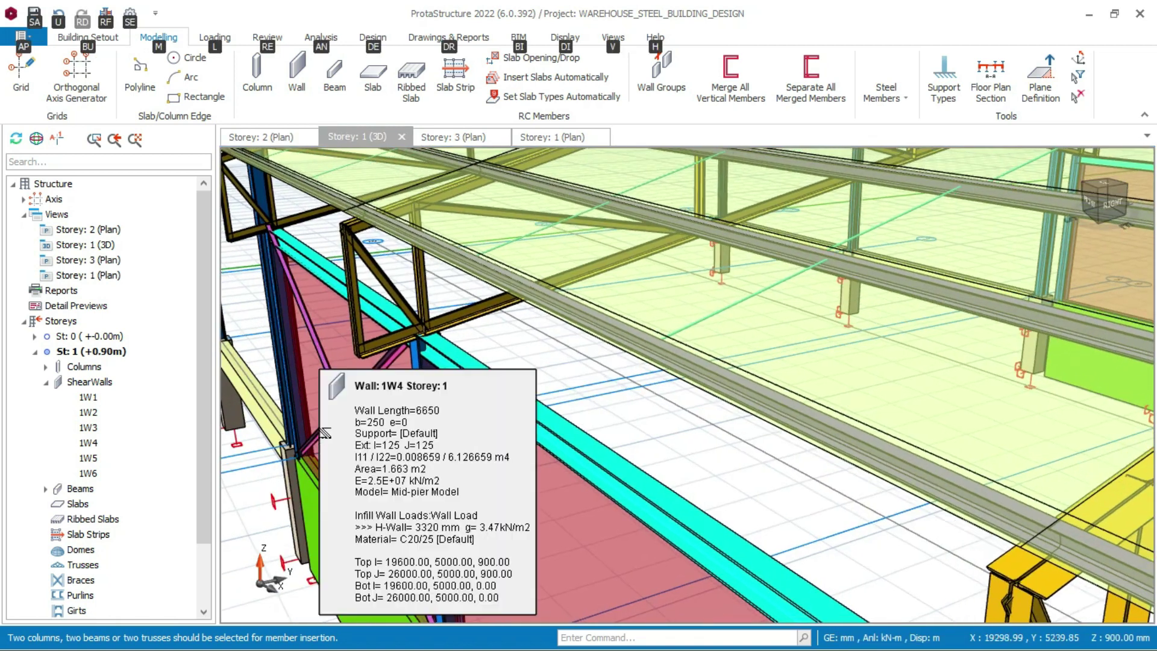
{"action": "middle_click_drag", "start_coordinate": [325, 433], "coordinate": [306, 450]}
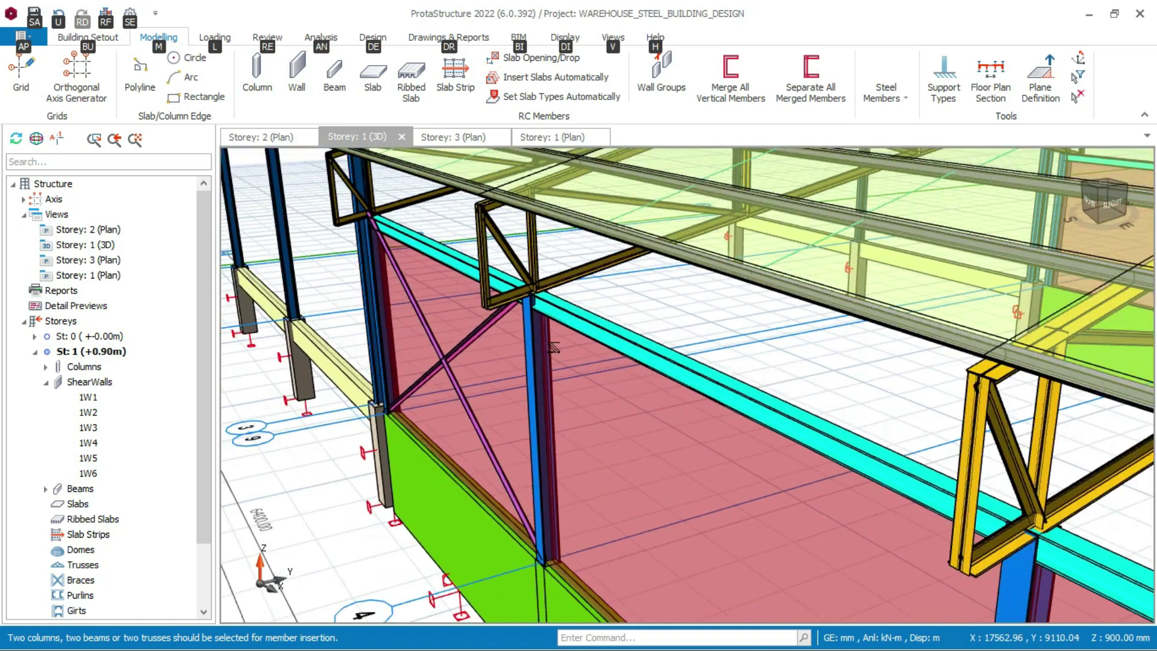
{"action": "mouse_move", "coordinate": [553, 348]}
{"action": "middle_mouse_down"}
{"action": "mouse_move", "coordinate": [627, 416]}
{"action": "mouse_move", "coordinate": [725, 472]}
{"action": "mouse_move", "coordinate": [779, 525]}
{"action": "mouse_move", "coordinate": [796, 524]}
{"action": "mouse_move", "coordinate": [651, 486]}
{"action": "mouse_move", "coordinate": [702, 480]}
{"action": "mouse_move", "coordinate": [653, 490]}
{"action": "mouse_move", "coordinate": [688, 492]}
{"action": "middle_mouse_up"}
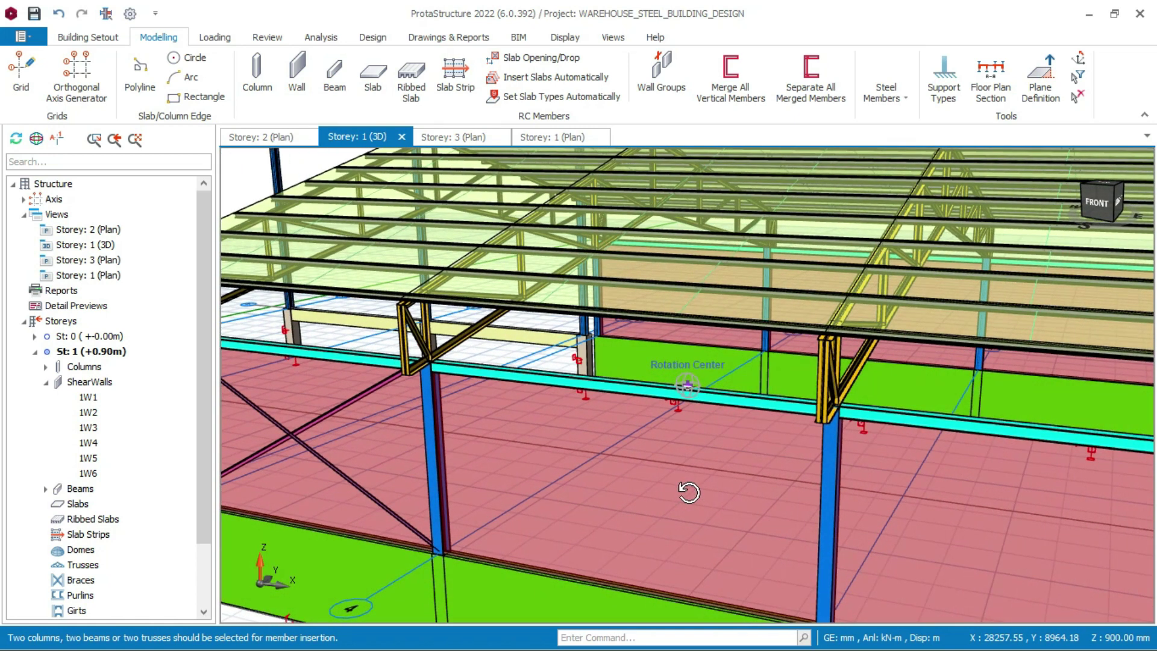
Insert an L75X5 X brace with Front out of plane alignment between the steel columns of the front wall's middle bay
{"action": "scroll", "coordinate": [690, 492], "scroll_direction": "down", "scroll_amount": 6}
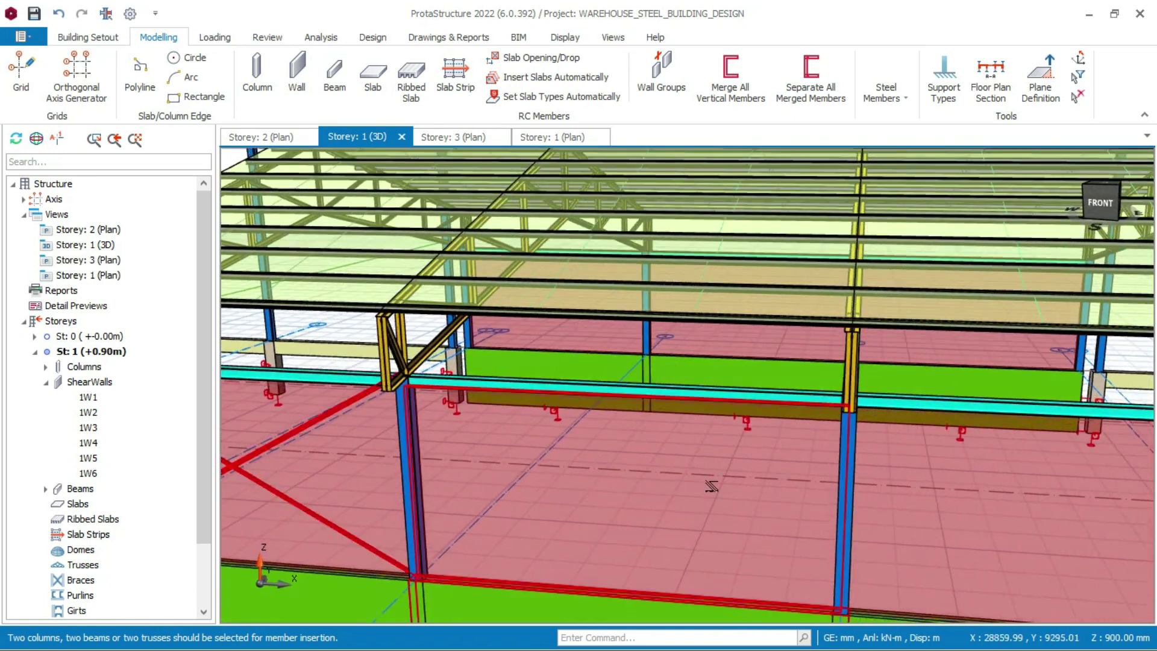
{"action": "scroll", "coordinate": [683, 523], "scroll_direction": "up", "scroll_amount": 8}
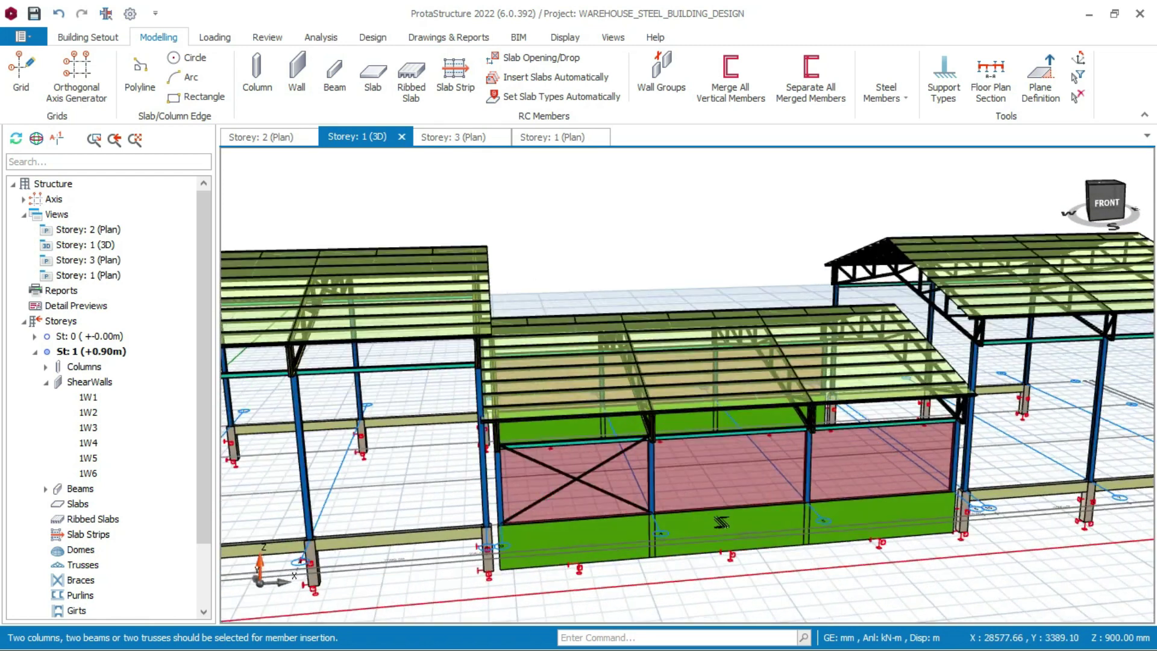
{"action": "left_click", "coordinate": [913, 101]}
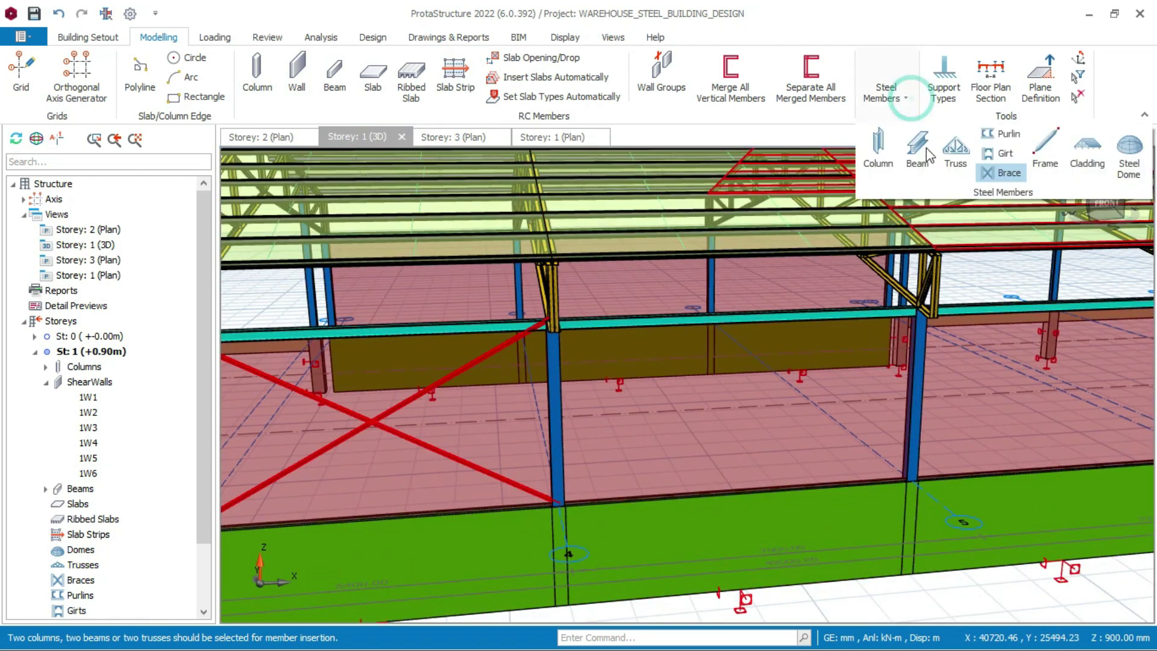
{"action": "left_click", "coordinate": [1003, 173]}
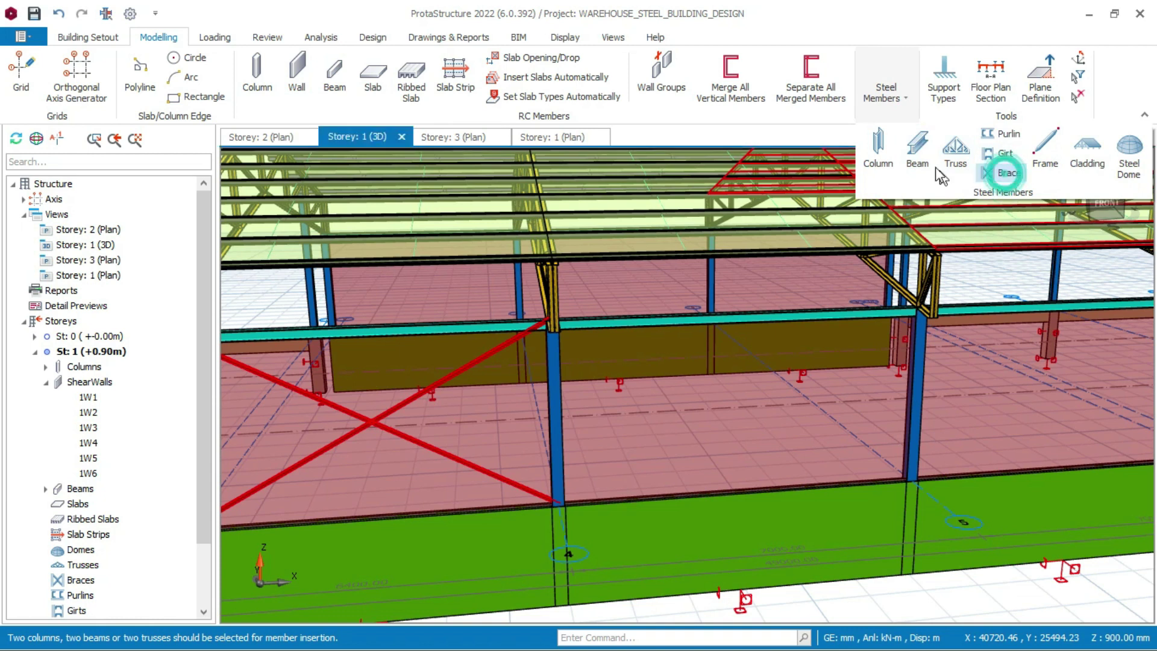
{"action": "left_click", "coordinate": [910, 100]}
{"action": "left_click", "coordinate": [907, 102]}
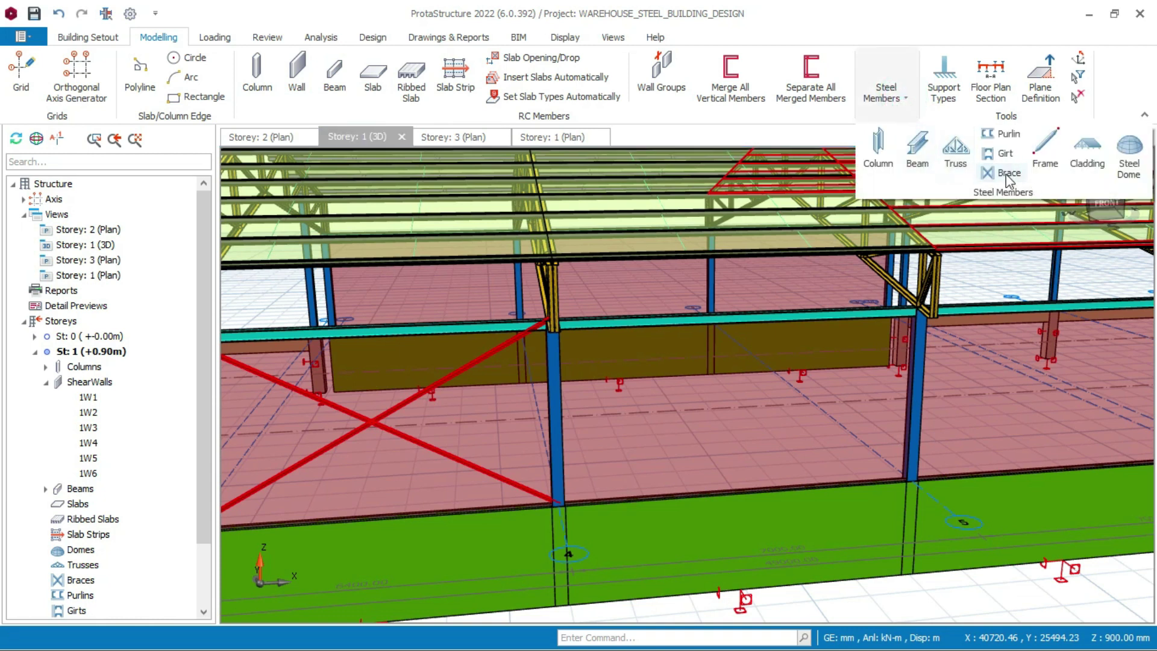
{"action": "left_click", "coordinate": [1005, 174]}
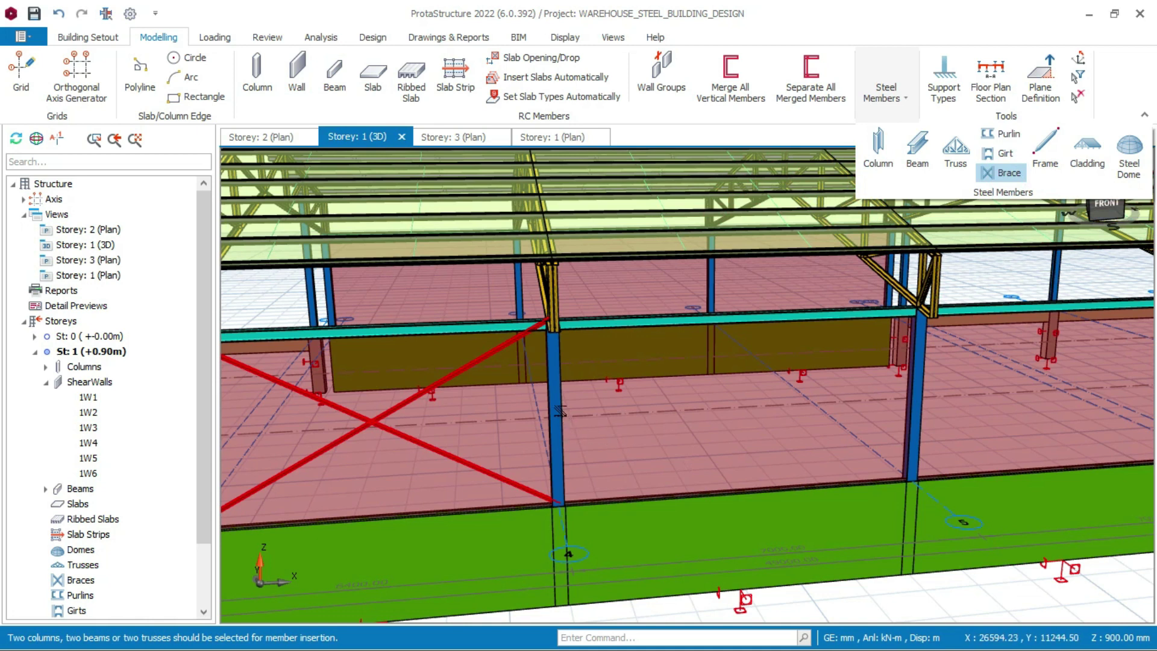
{"action": "left_click", "coordinate": [559, 405]}
{"action": "left_click", "coordinate": [919, 386]}
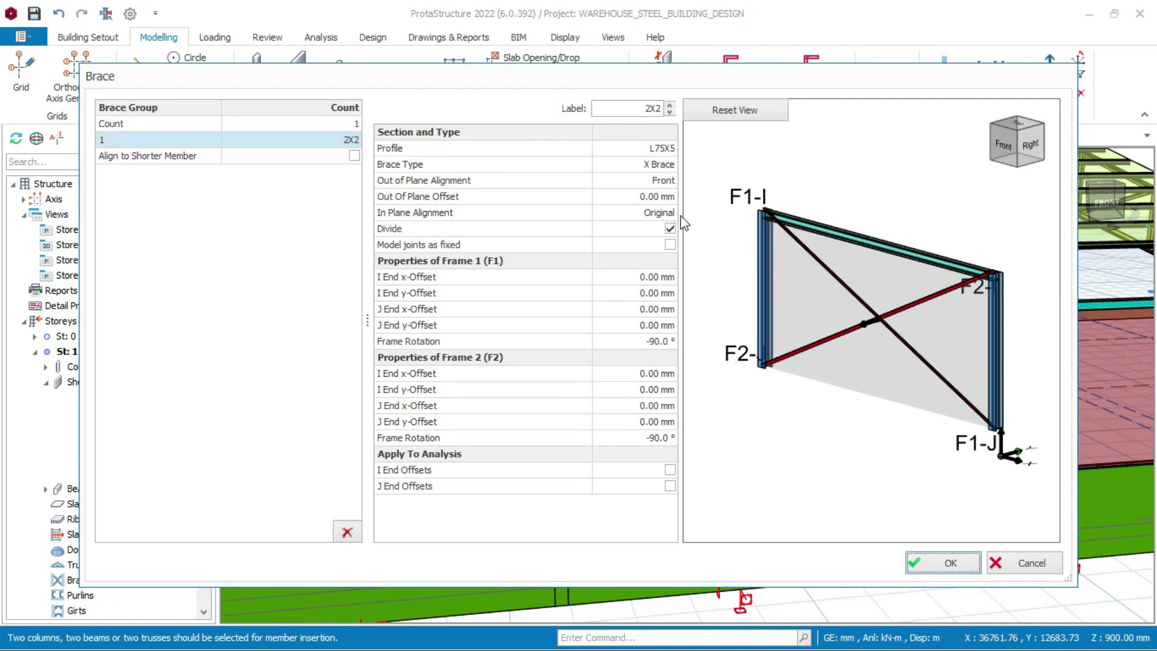
{"action": "left_click", "coordinate": [951, 563]}
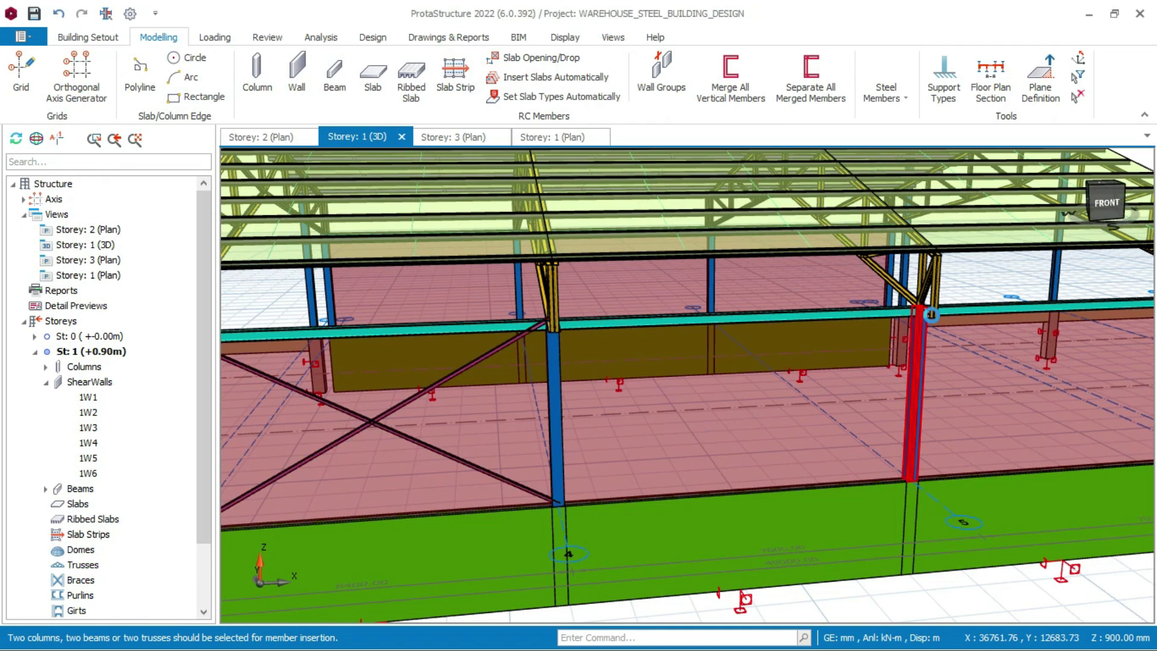
Insert an L75X5 X brace with Front alignment between the steel columns of the front wall's remaining unbraced end bay
{"action": "left_click", "coordinate": [557, 386]}
{"action": "scroll", "coordinate": [797, 418], "scroll_direction": "down", "scroll_amount": 4}
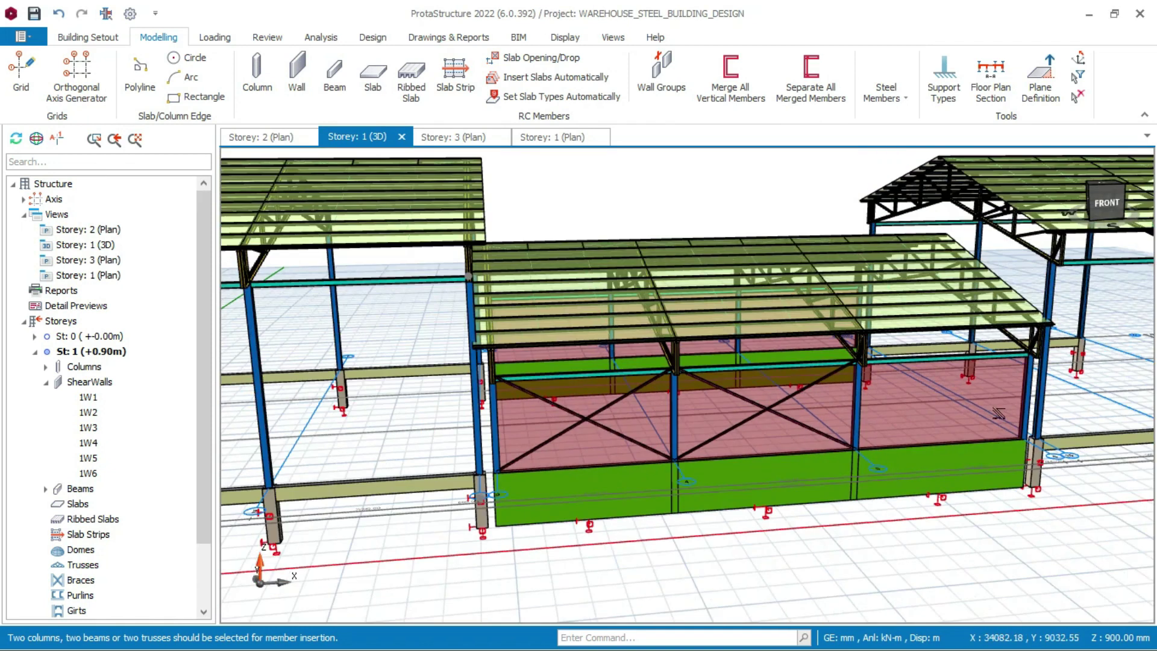
{"action": "scroll", "coordinate": [1032, 402], "scroll_direction": "up", "scroll_amount": 2}
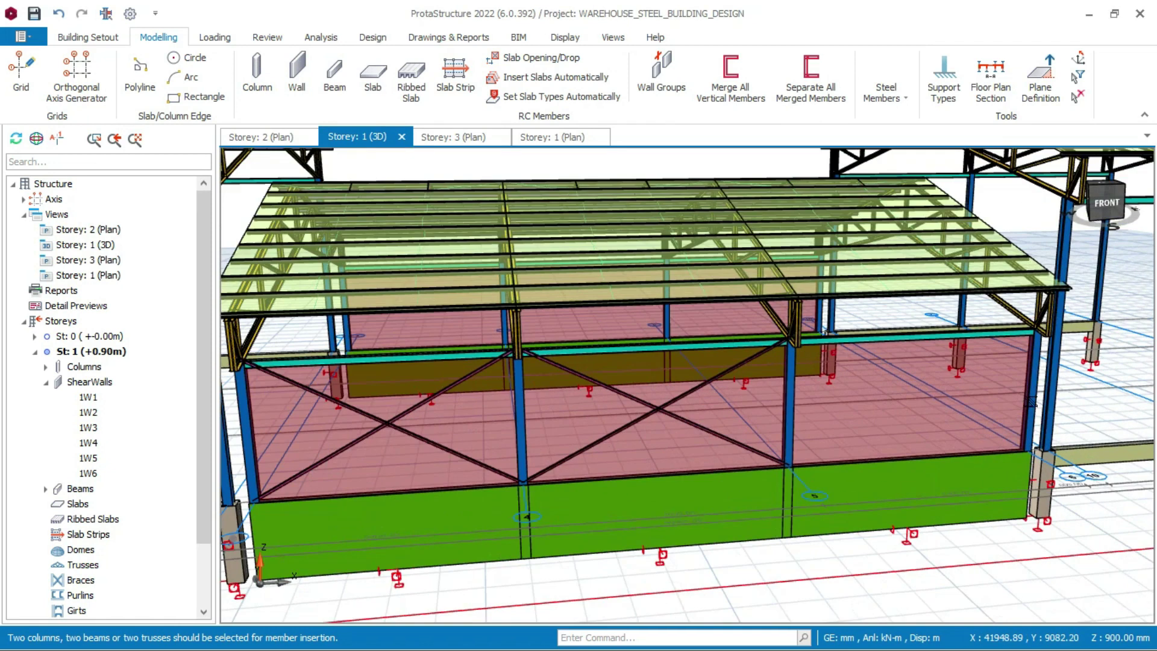
{"action": "left_click", "coordinate": [786, 397]}
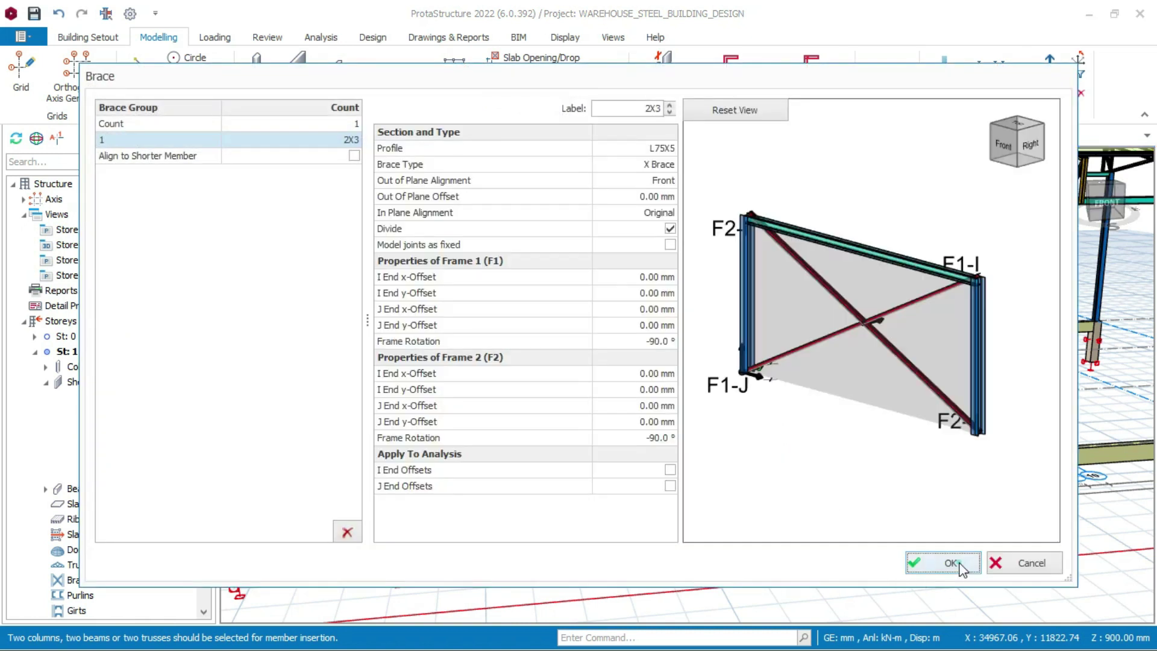
{"action": "left_click", "coordinate": [951, 563]}
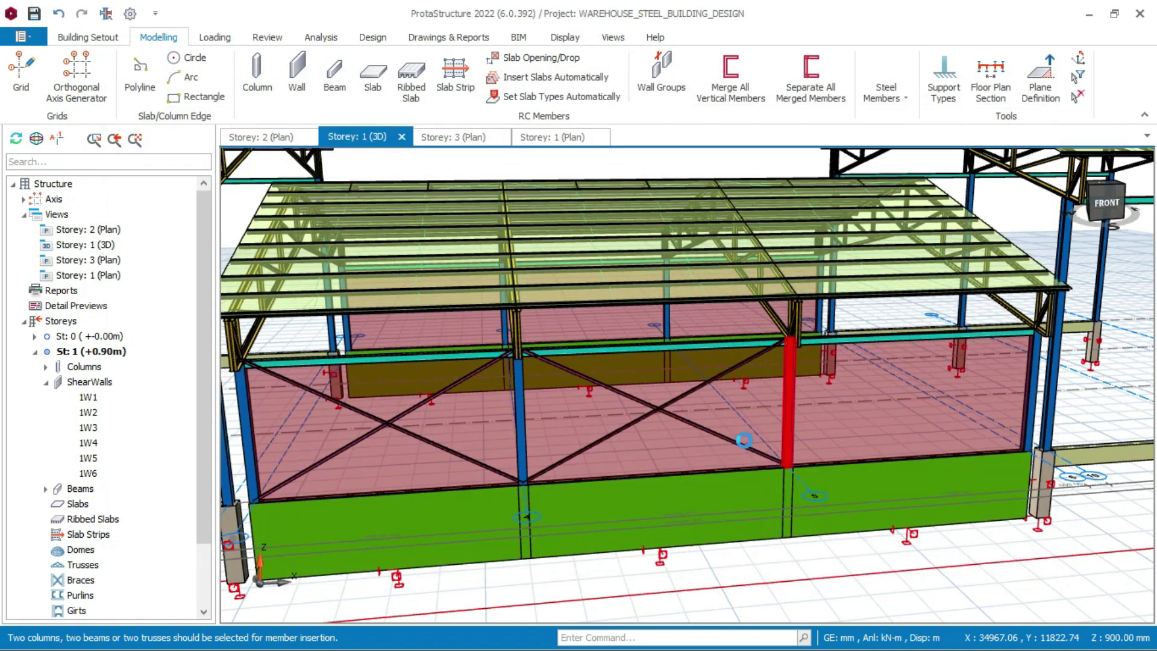
Insert an L75X5 X brace in the rear wall's end bay on the RIGHT face side, with out of plane alignment set to Back
{"action": "scroll", "coordinate": [563, 368], "scroll_direction": "down", "scroll_amount": 3}
{"action": "middle_click_drag", "start_coordinate": [829, 359], "coordinate": [638, 372]}
{"action": "scroll", "coordinate": [637, 372], "scroll_direction": "up", "scroll_amount": 5}
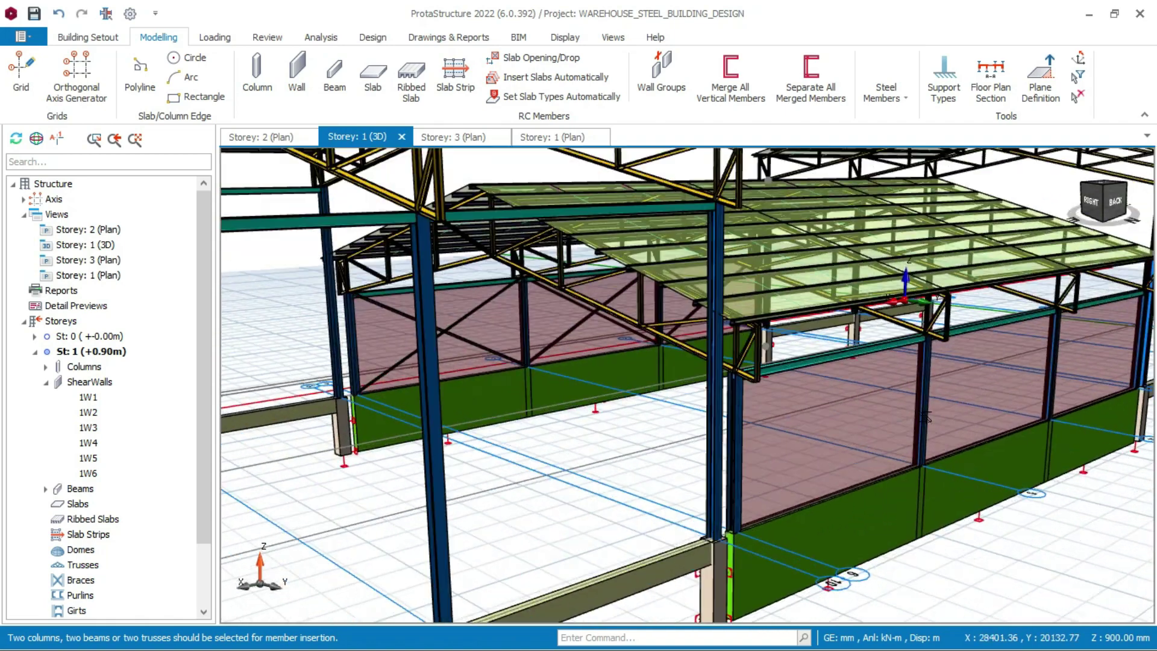
{"action": "left_click", "coordinate": [738, 432]}
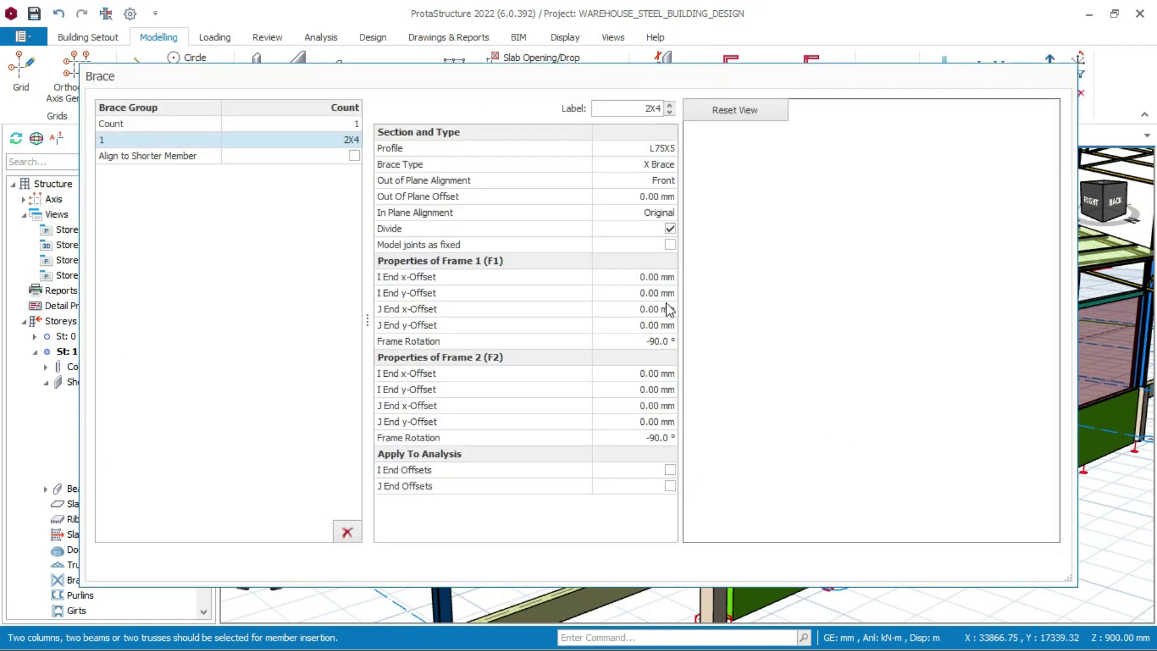
{"action": "left_click", "coordinate": [663, 182]}
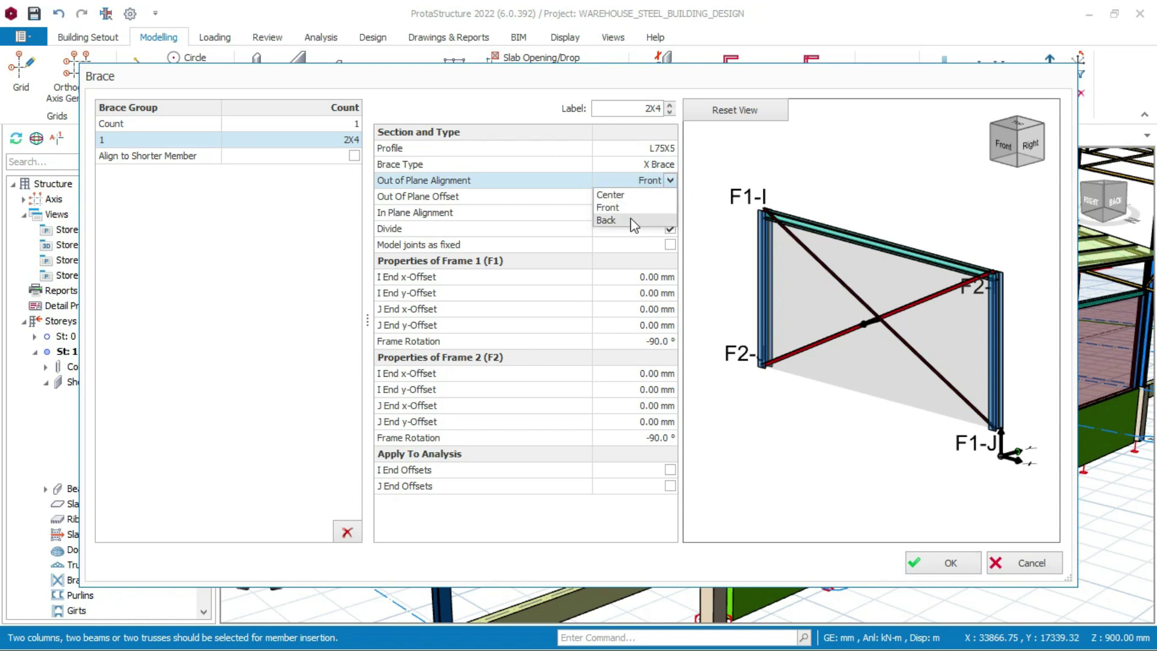
{"action": "left_click", "coordinate": [630, 219]}
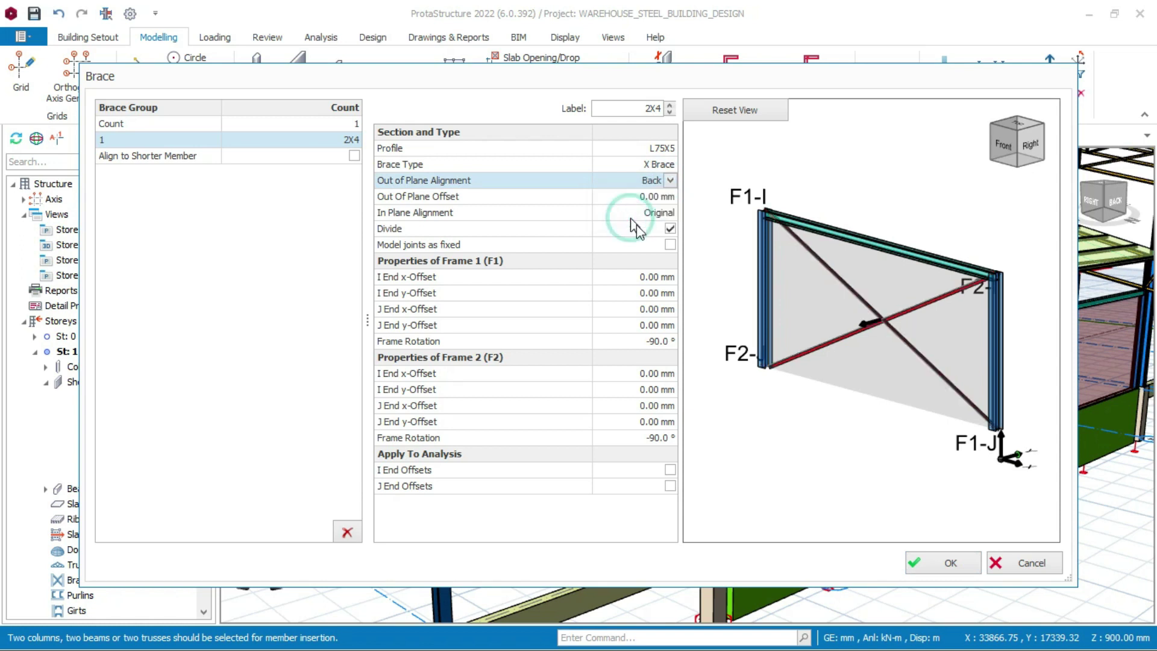
{"action": "left_click", "coordinate": [944, 564]}
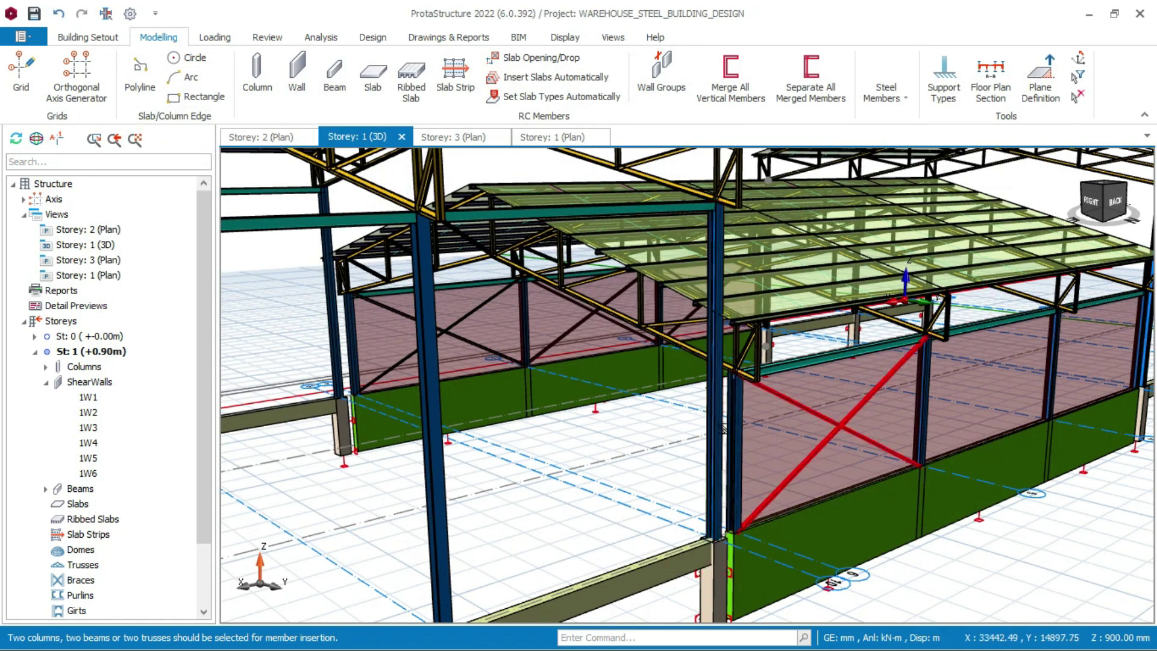
Insert an L75X5 X brace with Back alignment between the steel columns of the rear wall's middle bay
{"action": "middle_click_drag", "start_coordinate": [981, 426], "coordinate": [708, 493]}
{"action": "scroll", "coordinate": [708, 489], "scroll_direction": "up", "scroll_amount": 1}
{"action": "left_click", "coordinate": [739, 464]}
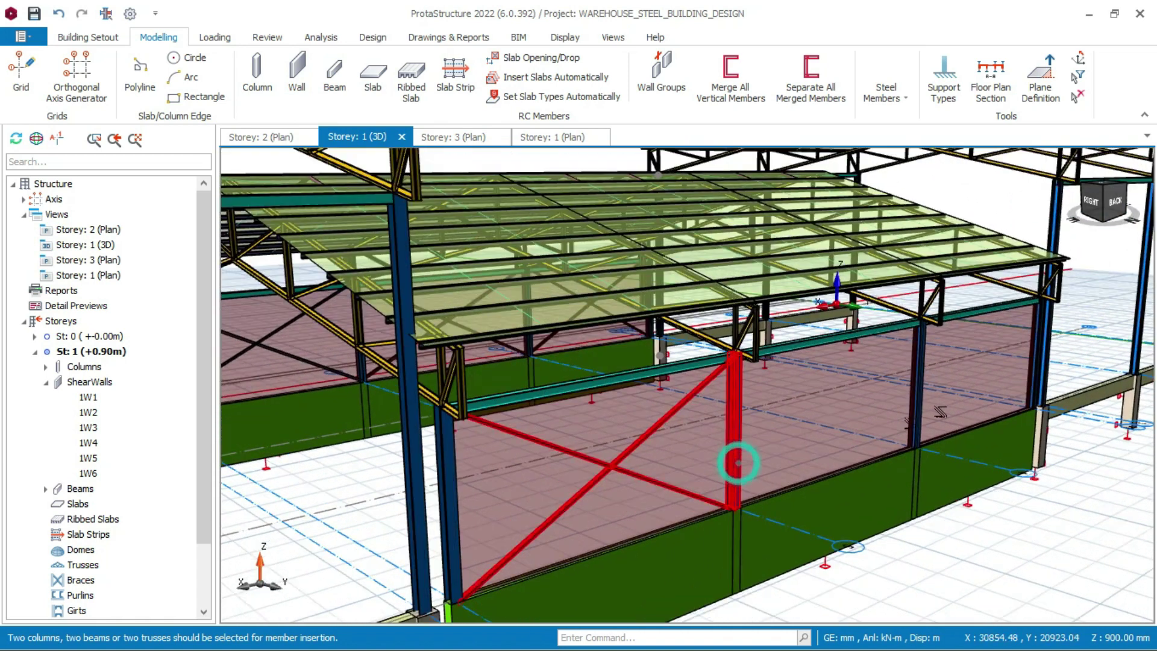
{"action": "left_click", "coordinate": [918, 410]}
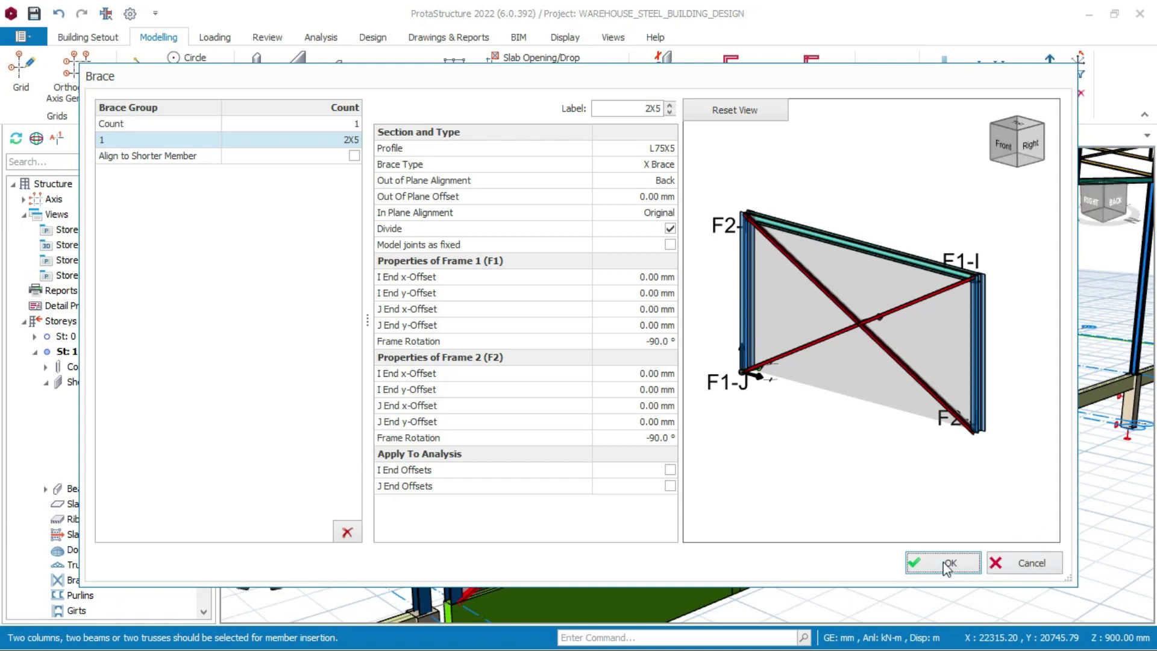
{"action": "left_click", "coordinate": [944, 563]}
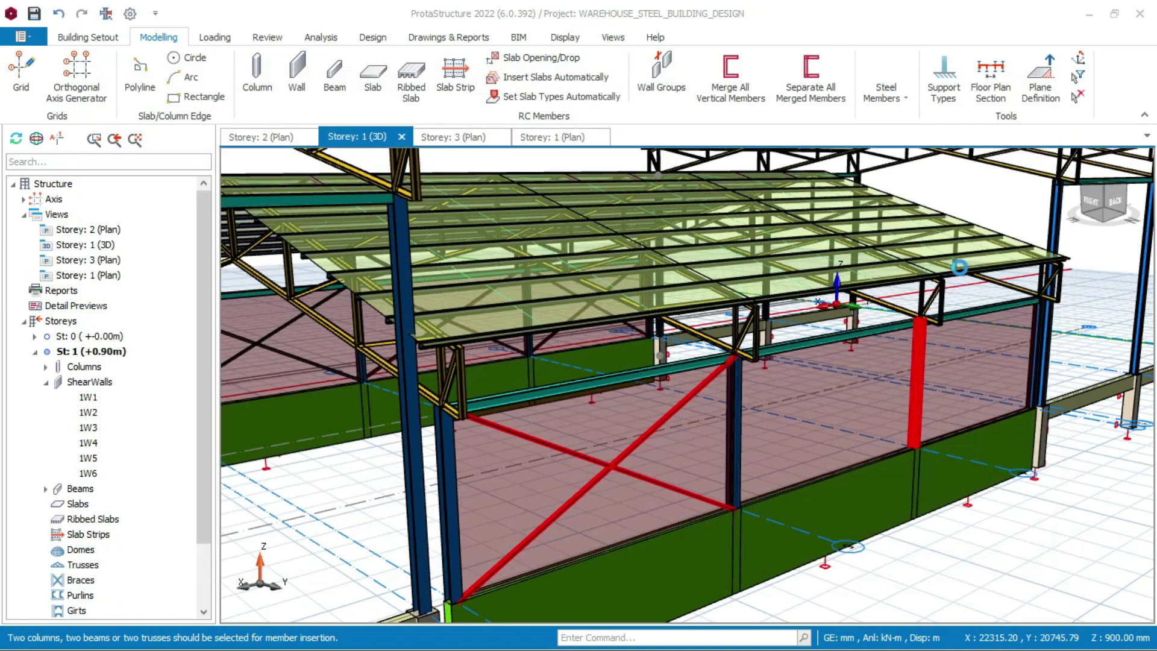
Insert an L75X5 X brace with Back alignment in the last unbraced end bay of the rear wall
{"action": "left_click", "coordinate": [922, 360]}
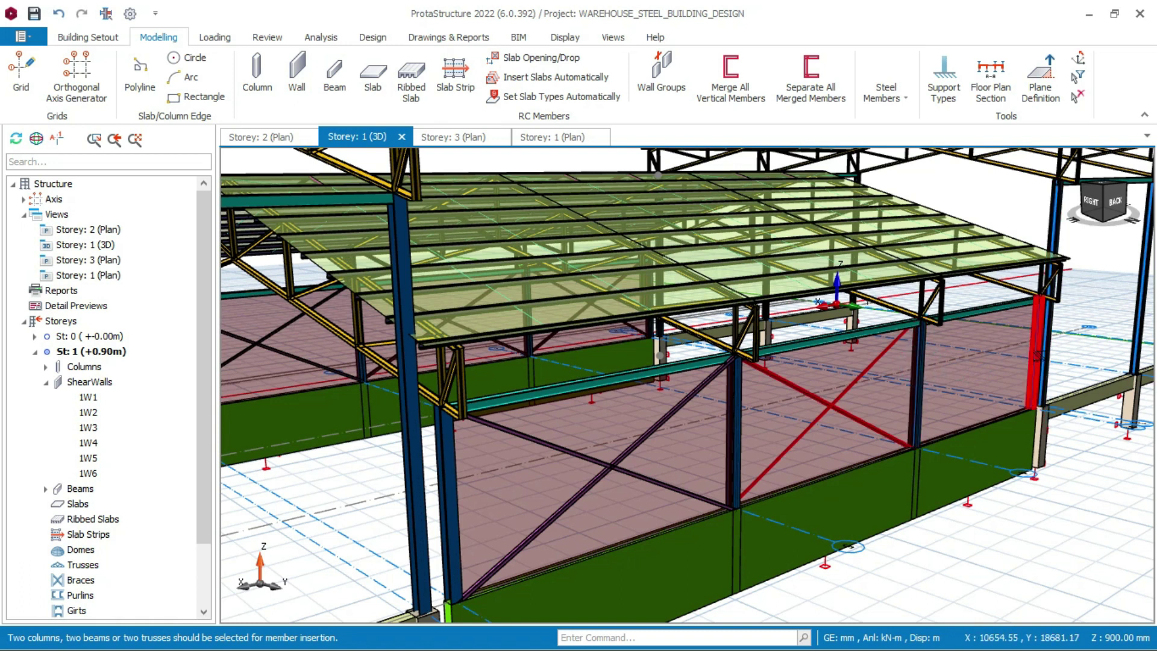
{"action": "left_click", "coordinate": [1035, 357]}
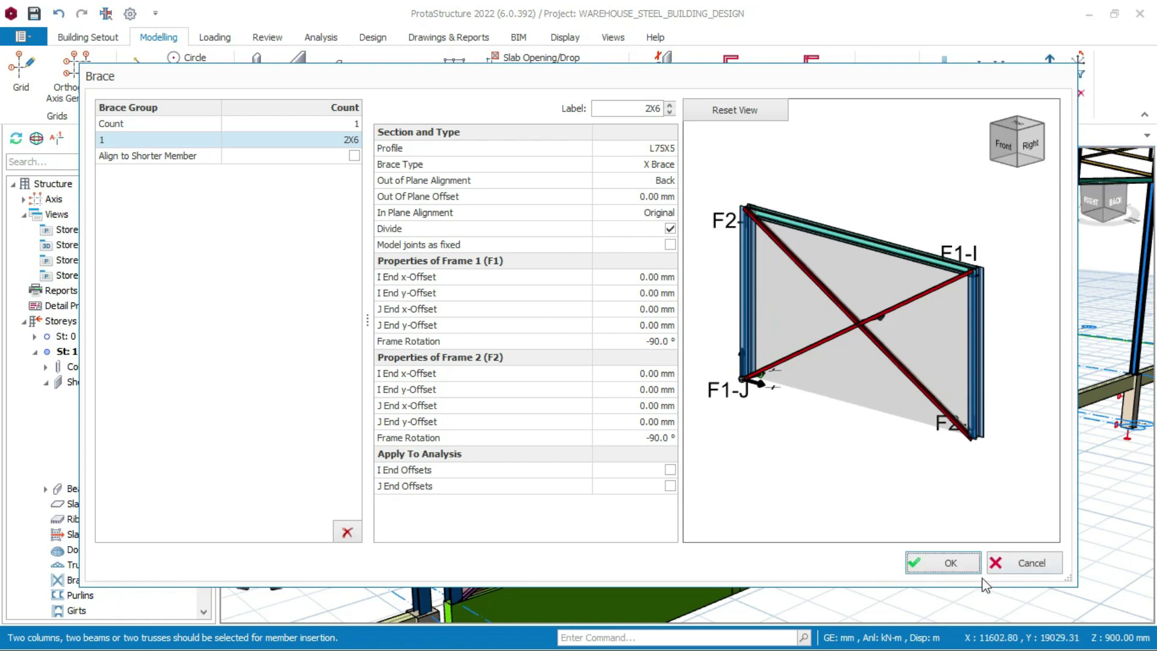
{"action": "left_click", "coordinate": [967, 566]}
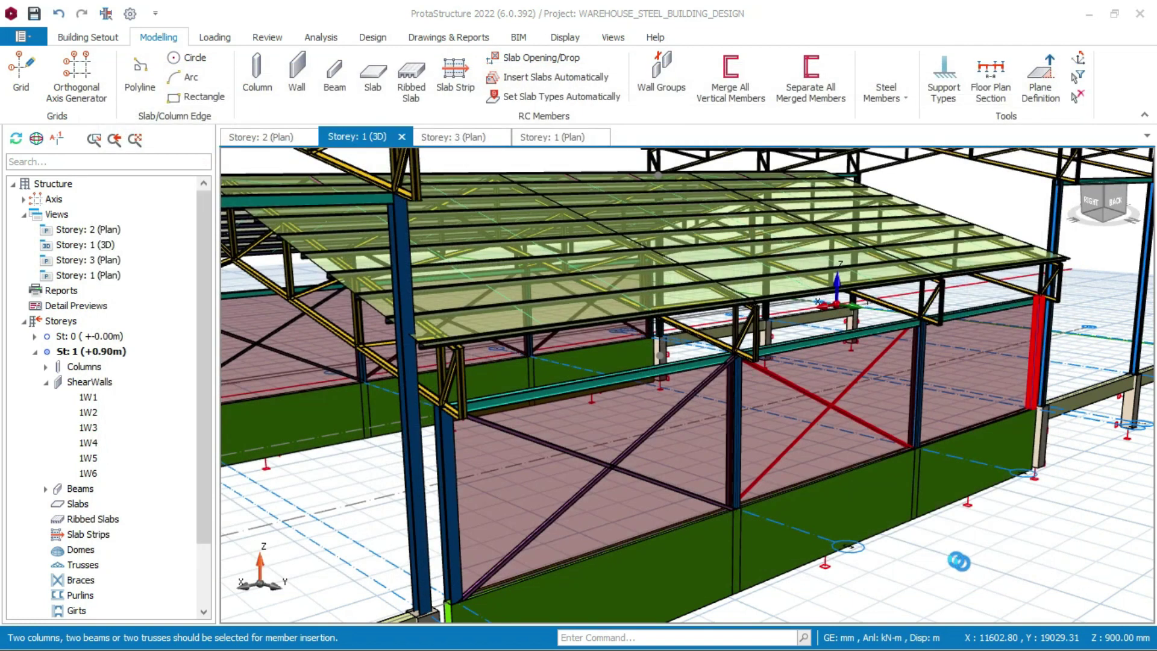
Examine the braced front and rear walls, the adjoining taller blocks and a column base in 3D from several angles
{"action": "scroll", "coordinate": [888, 493], "scroll_direction": "down", "scroll_amount": 6}
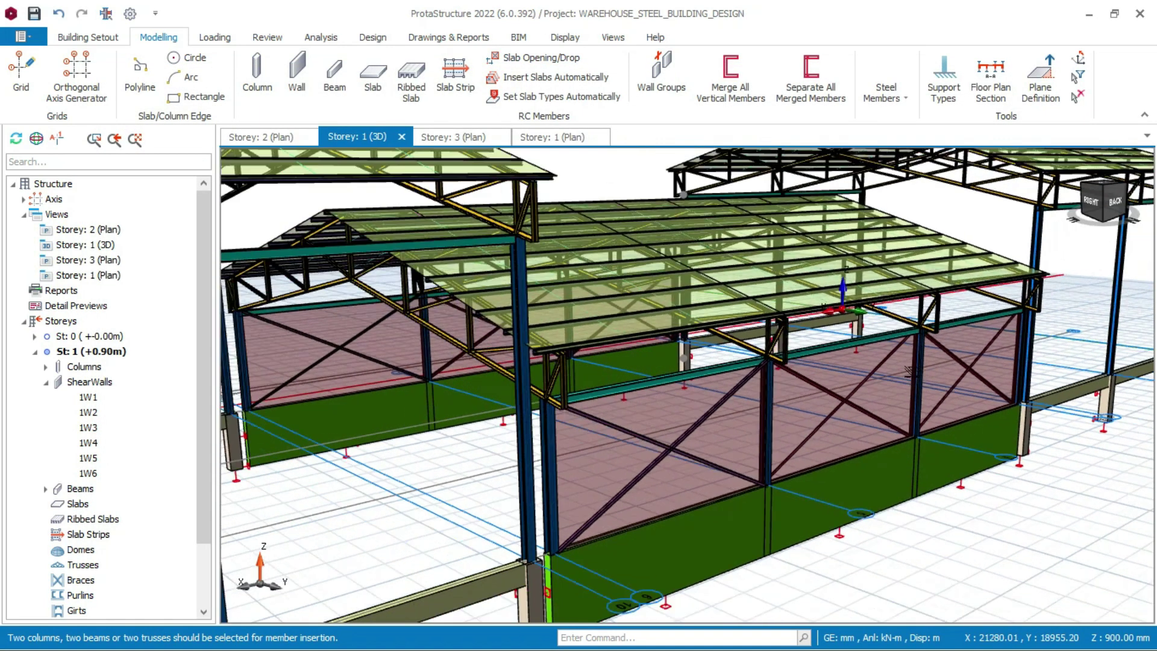
{"action": "middle_click_drag", "start_coordinate": [925, 396], "coordinate": [823, 410]}
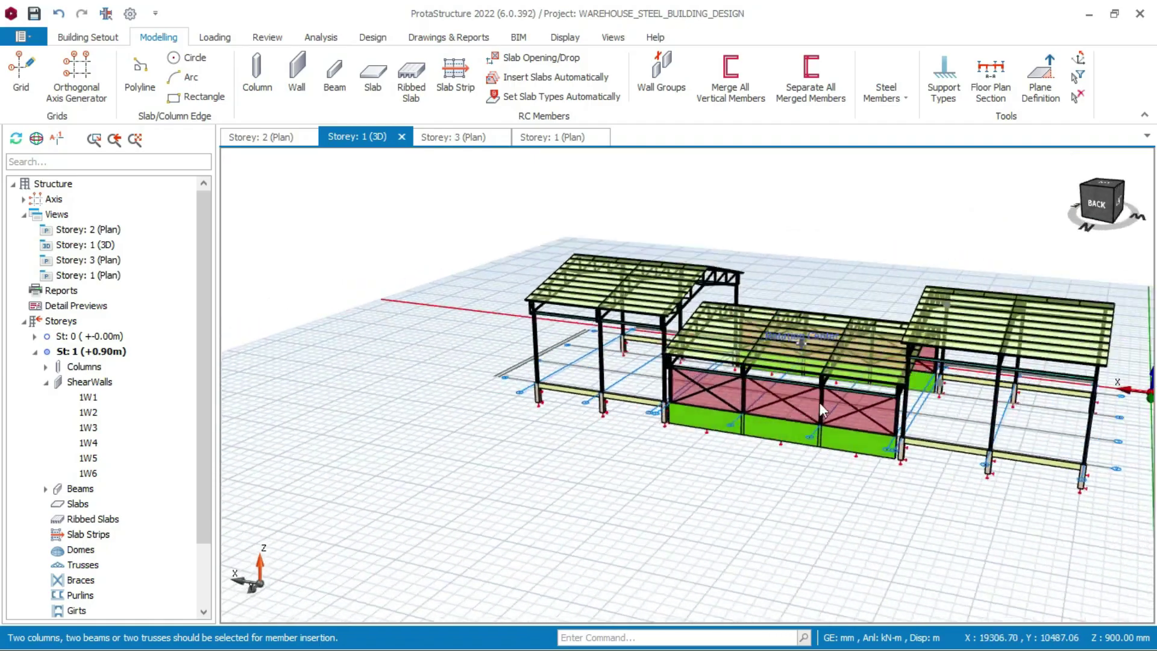
{"action": "scroll", "coordinate": [922, 418], "scroll_direction": "up", "scroll_amount": 4}
{"action": "mouse_move", "coordinate": [930, 415]}
{"action": "middle_mouse_down"}
{"action": "mouse_move", "coordinate": [852, 408]}
{"action": "mouse_move", "coordinate": [956, 400]}
{"action": "mouse_move", "coordinate": [744, 398]}
{"action": "middle_mouse_up"}
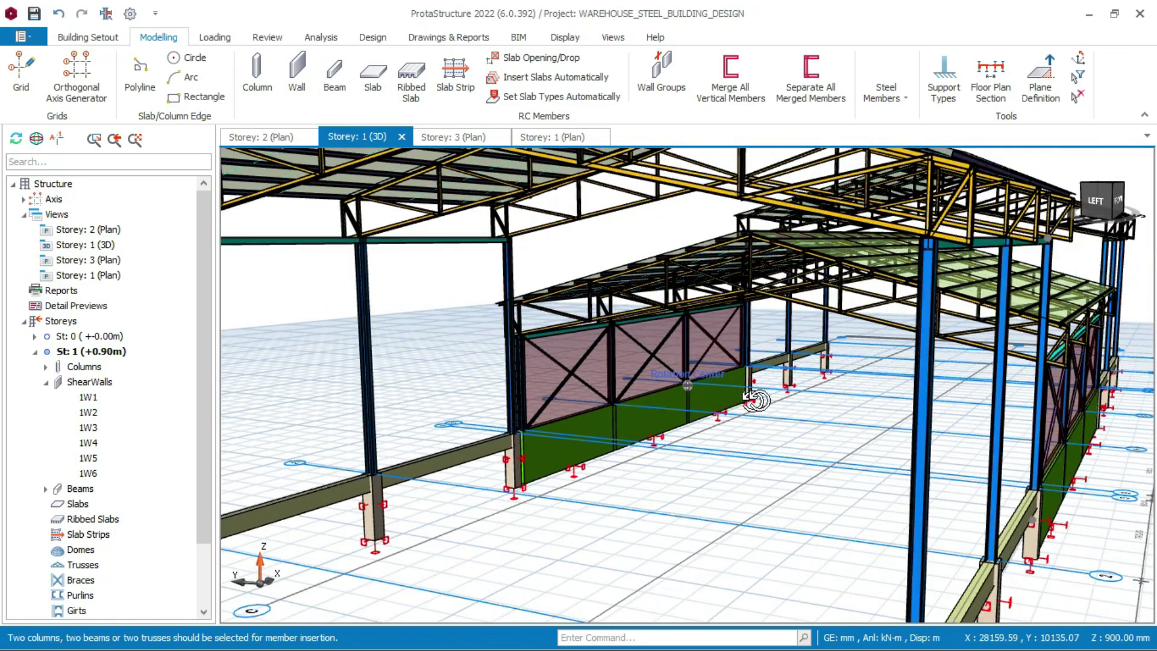
{"action": "mouse_move", "coordinate": [884, 403]}
{"action": "middle_mouse_down"}
{"action": "mouse_move", "coordinate": [910, 400]}
{"action": "mouse_move", "coordinate": [890, 393]}
{"action": "middle_mouse_up"}
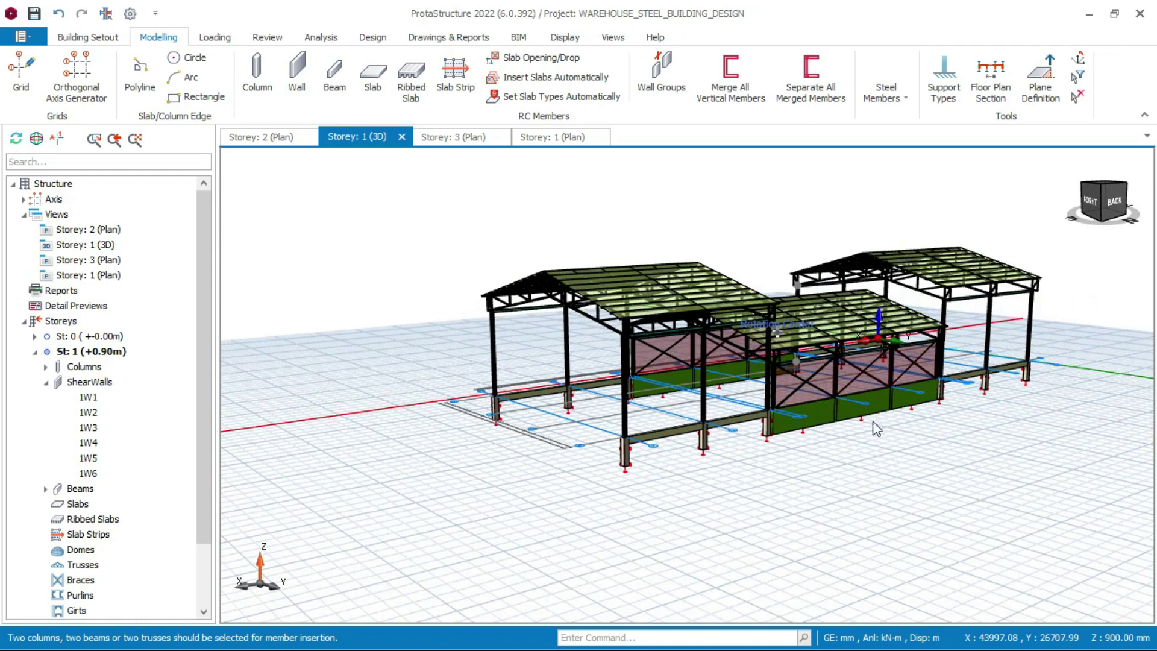
{"action": "scroll", "coordinate": [763, 386], "scroll_direction": "up", "scroll_amount": 3}
{"action": "middle_click_drag", "start_coordinate": [706, 321], "coordinate": [662, 312]}
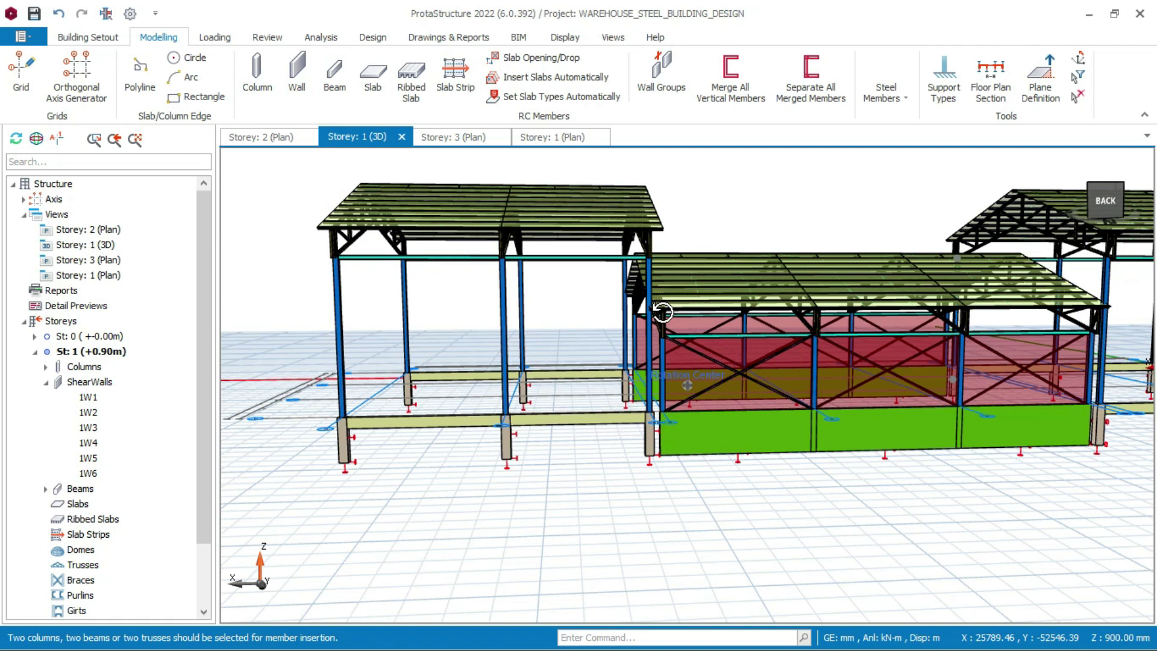
{"action": "scroll", "coordinate": [504, 409], "scroll_direction": "up", "scroll_amount": 6}
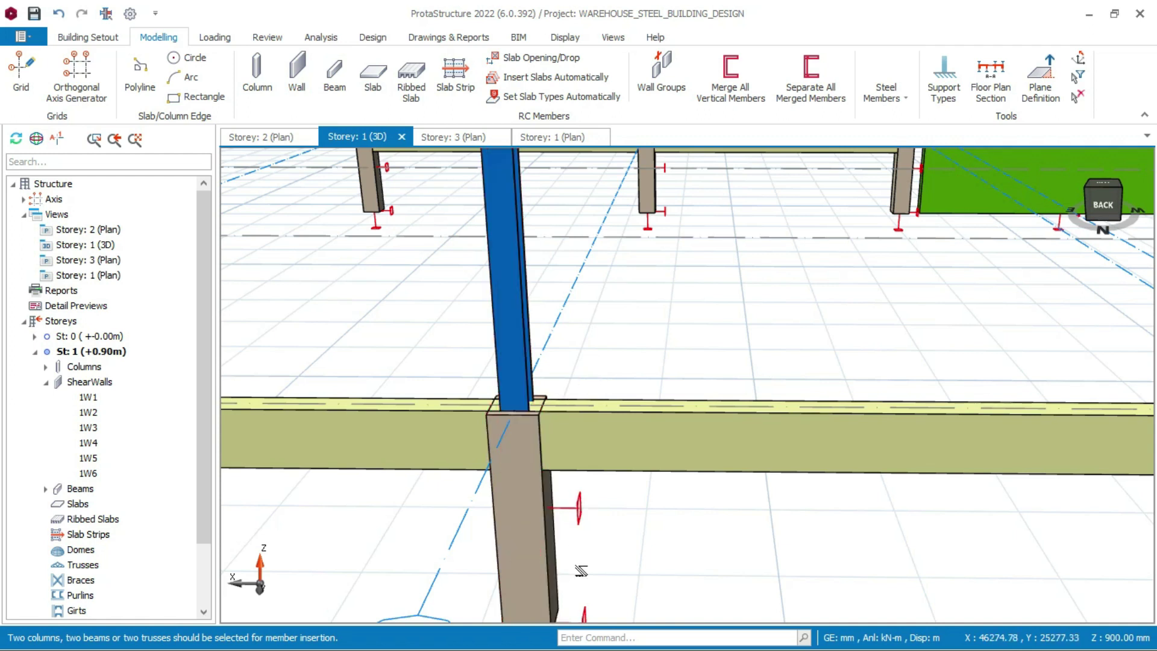
{"action": "scroll", "coordinate": [618, 326], "scroll_direction": "down", "scroll_amount": 2}
{"action": "scroll", "coordinate": [627, 324], "scroll_direction": "down", "scroll_amount": 10}
{"action": "middle_click_drag", "start_coordinate": [641, 334], "coordinate": [693, 322]}
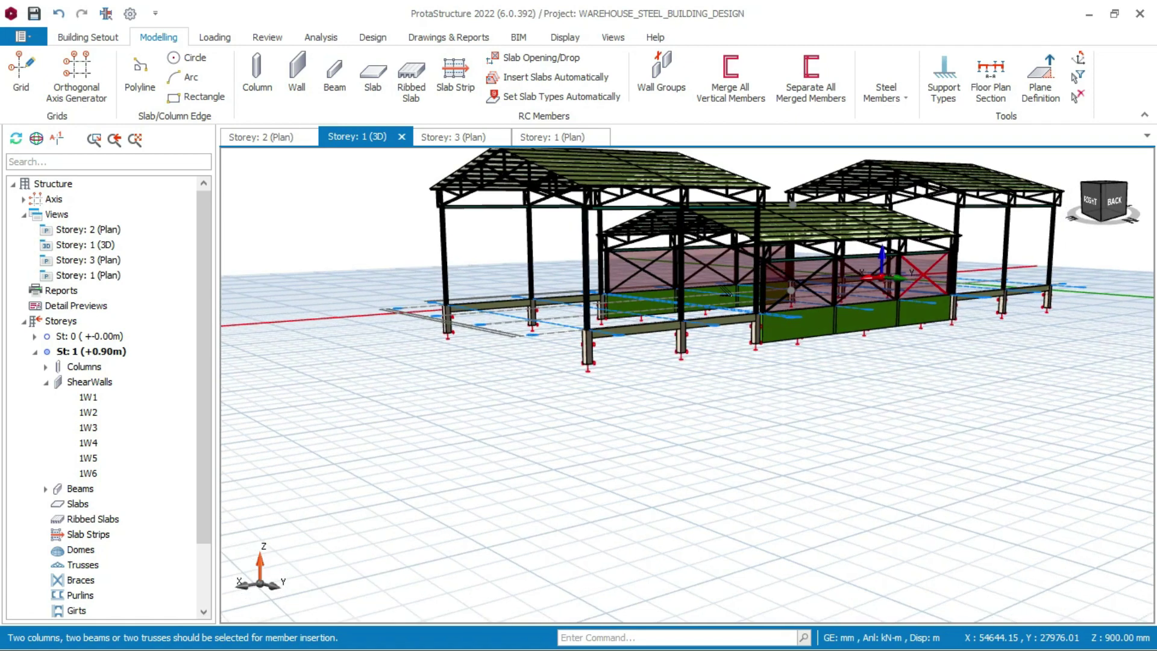
{"action": "scroll", "coordinate": [693, 322], "scroll_direction": "up", "scroll_amount": 6}
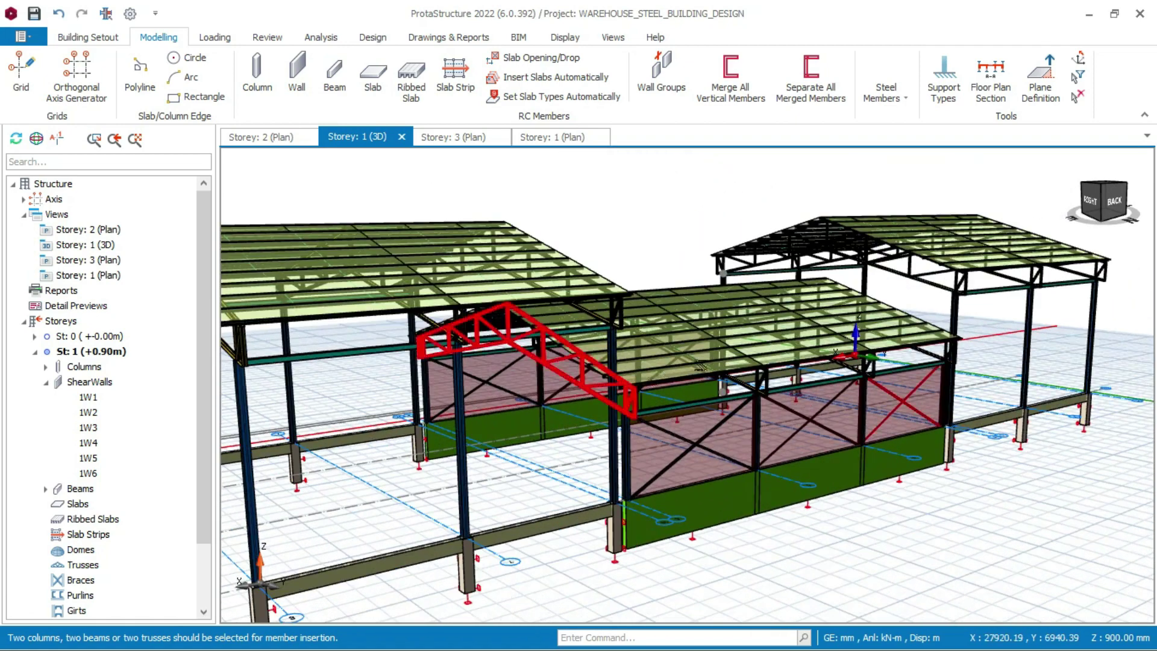
{"action": "mouse_move", "coordinate": [757, 349]}
{"action": "middle_mouse_down"}
{"action": "mouse_move", "coordinate": [709, 356]}
{"action": "mouse_move", "coordinate": [790, 354]}
{"action": "middle_mouse_up"}
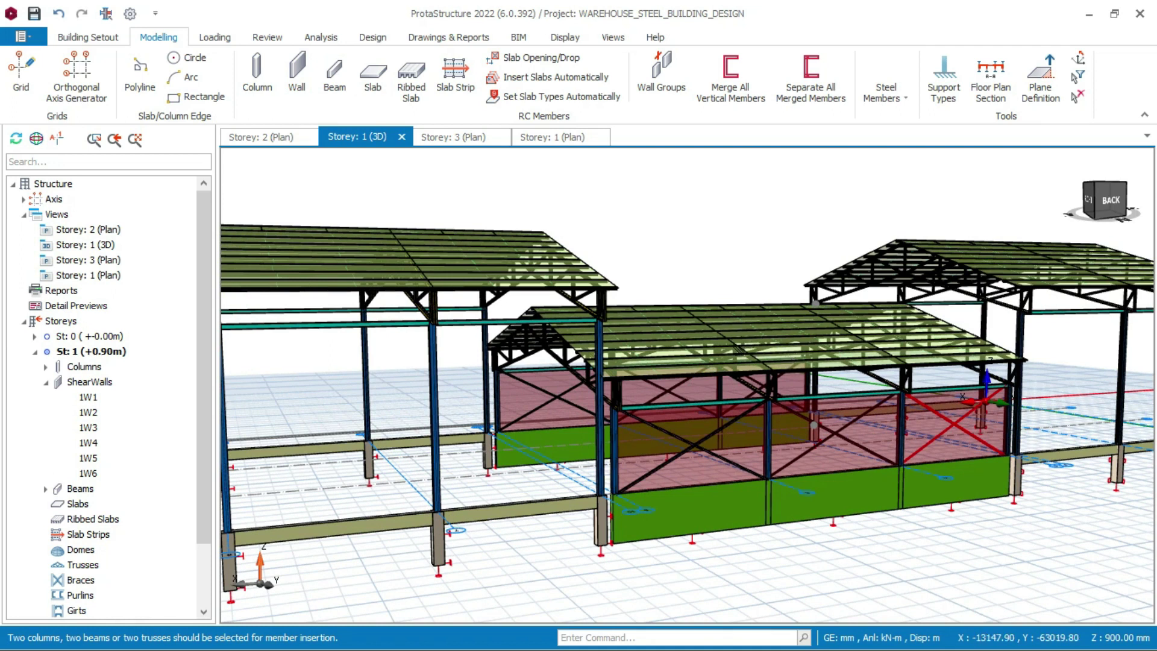
{"action": "mouse_move", "coordinate": [633, 345]}
{"action": "middle_mouse_down"}
{"action": "mouse_move", "coordinate": [643, 325]}
{"action": "mouse_move", "coordinate": [663, 328]}
{"action": "mouse_move", "coordinate": [624, 335]}
{"action": "middle_mouse_up"}
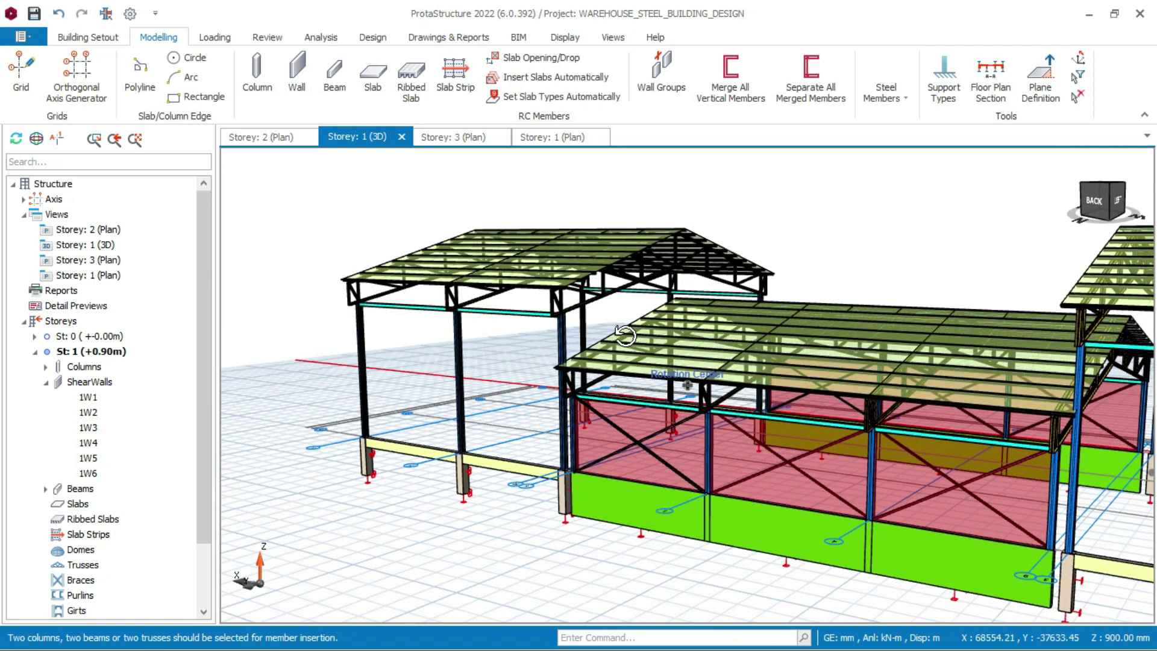
{"action": "middle_click_drag", "start_coordinate": [625, 335], "coordinate": [633, 327]}
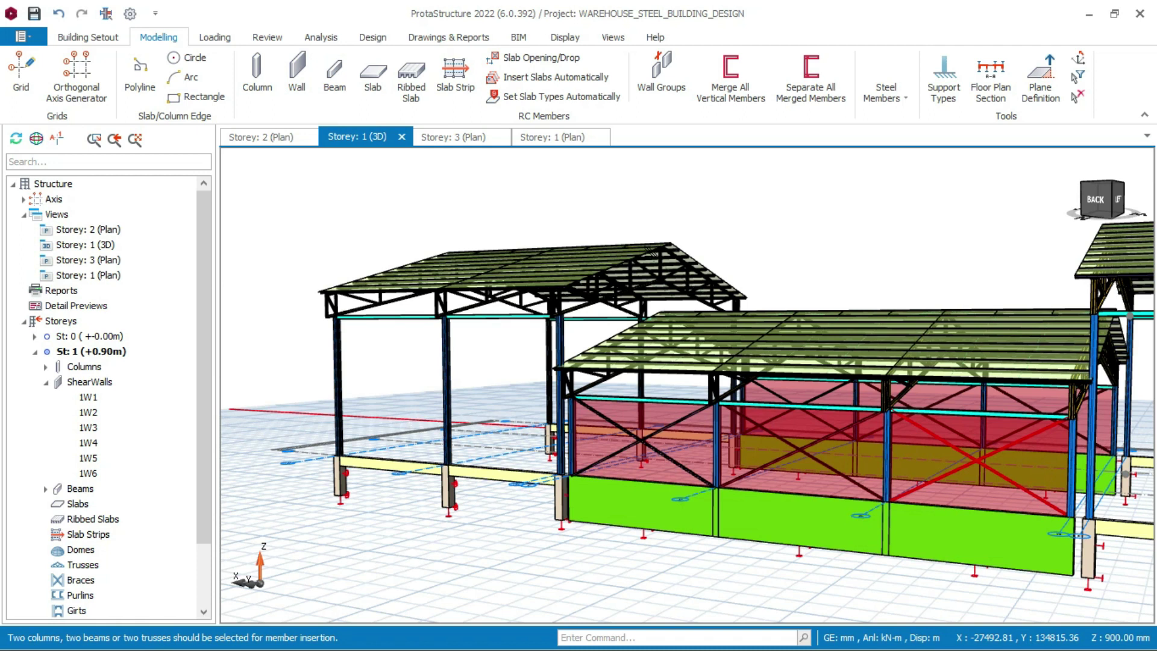
{"action": "mouse_move", "coordinate": [650, 265]}
{"action": "middle_mouse_down"}
{"action": "mouse_move", "coordinate": [705, 270]}
{"action": "mouse_move", "coordinate": [641, 269]}
{"action": "middle_mouse_up"}
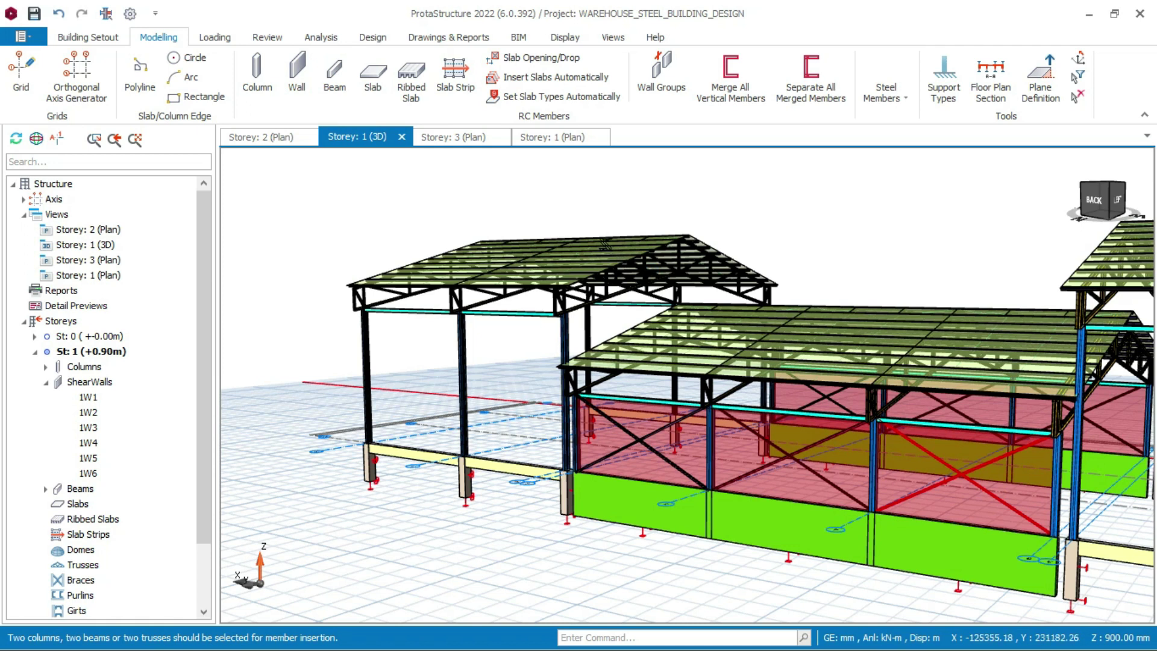
Review the complete warehouse model in 3D from the back and left sides, covering the roofs, base walls and X braces
{"action": "mouse_move", "coordinate": [642, 256]}
{"action": "middle_mouse_down"}
{"action": "mouse_move", "coordinate": [770, 251]}
{"action": "mouse_move", "coordinate": [631, 260]}
{"action": "middle_mouse_up"}
{"action": "scroll", "coordinate": [635, 257], "scroll_direction": "down", "scroll_amount": 5}
{"action": "mouse_move", "coordinate": [1003, 246]}
{"action": "middle_mouse_down"}
{"action": "mouse_move", "coordinate": [557, 251]}
{"action": "mouse_move", "coordinate": [725, 256]}
{"action": "middle_mouse_up"}
{"action": "middle_click_drag", "start_coordinate": [560, 267], "coordinate": [837, 275]}
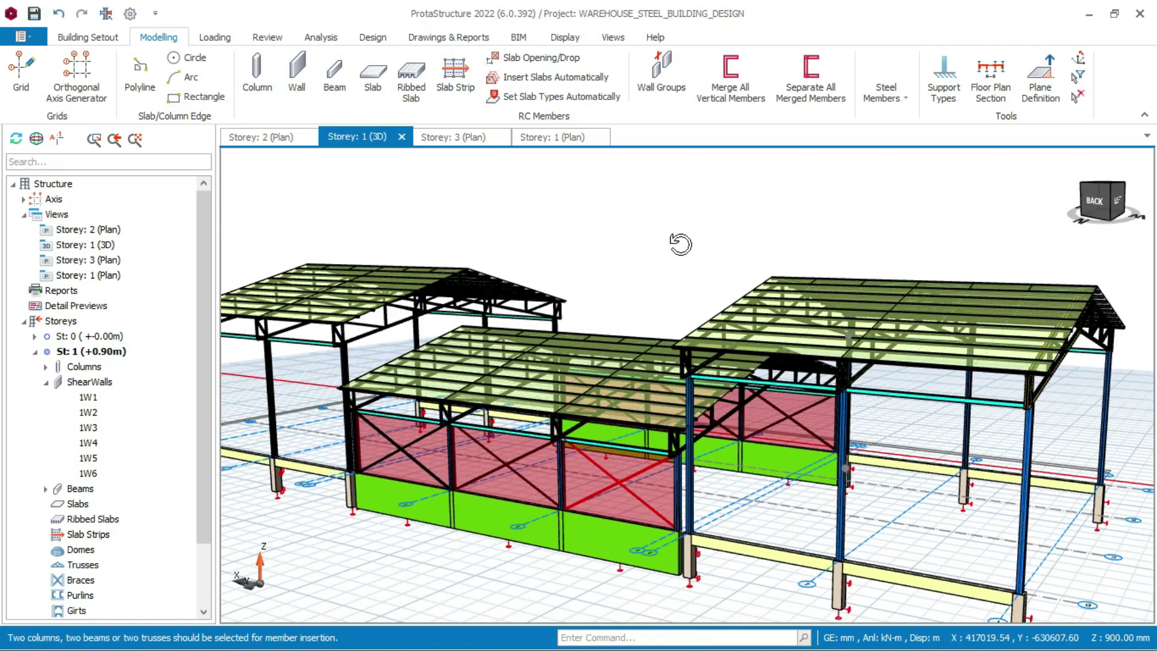
{"action": "middle_click_drag", "start_coordinate": [678, 242], "coordinate": [680, 240]}
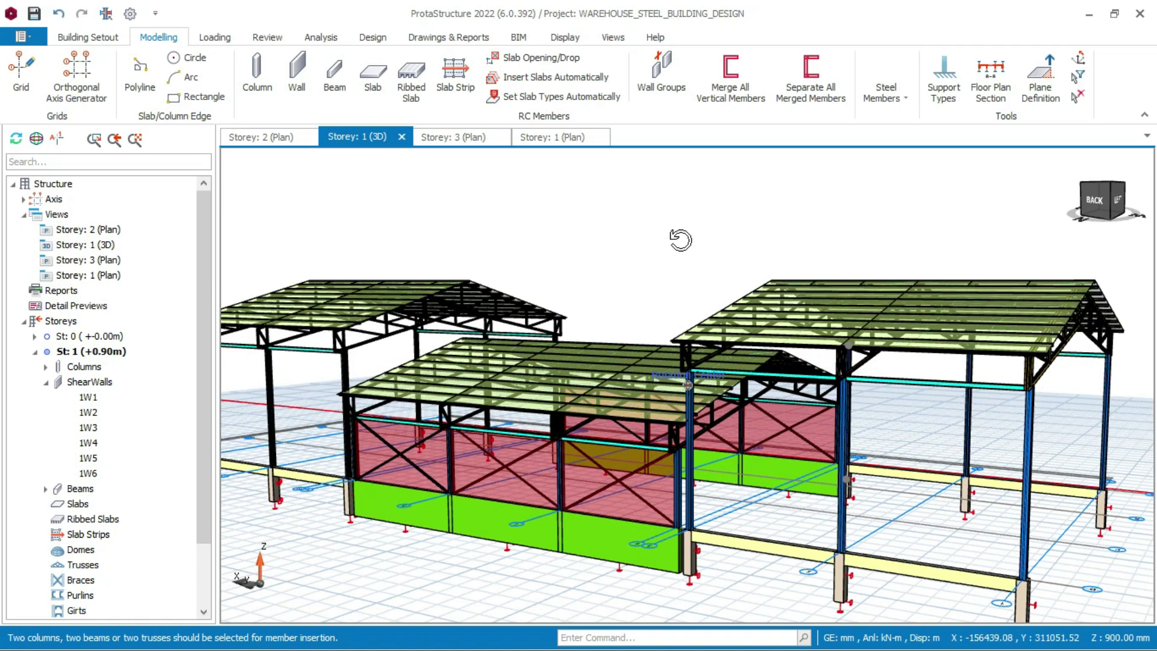
{"action": "middle_click_drag", "start_coordinate": [680, 240], "coordinate": [643, 229]}
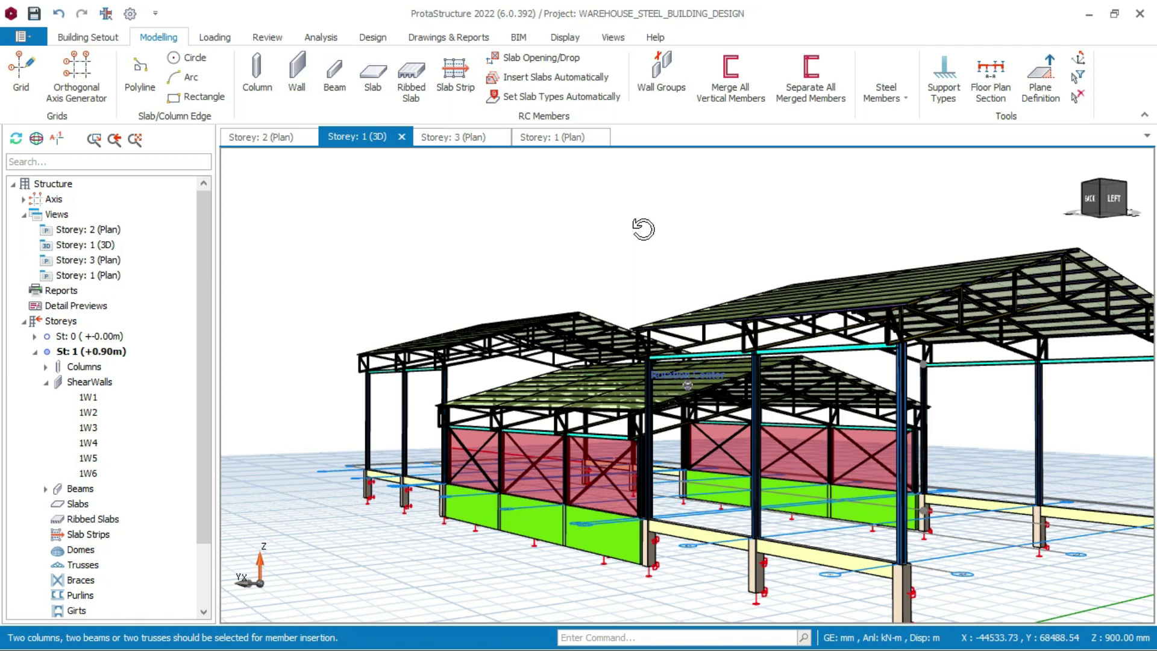
{"action": "middle_click_drag", "start_coordinate": [644, 229], "coordinate": [637, 235]}
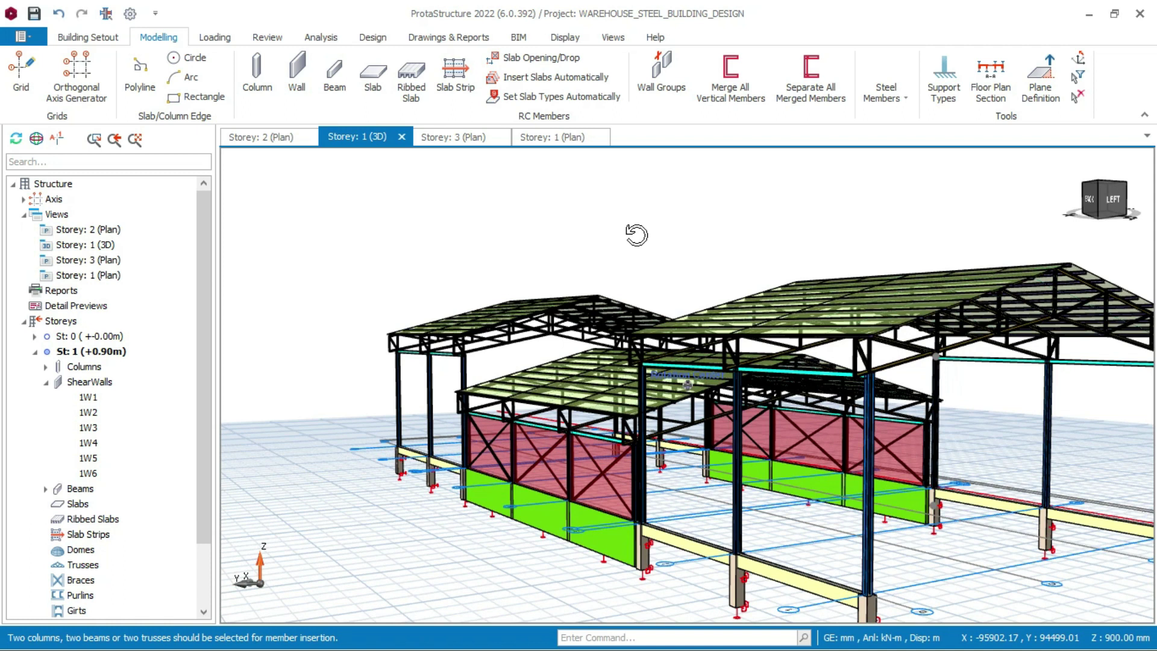
{"action": "middle_click_drag", "start_coordinate": [636, 235], "coordinate": [656, 236]}
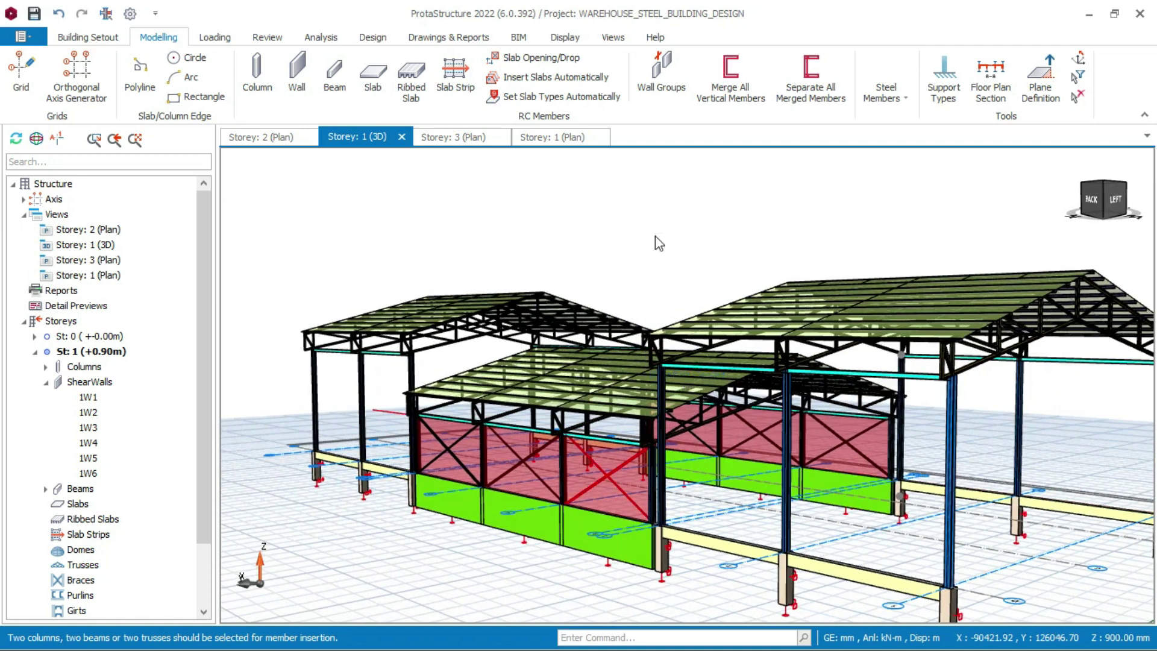
Save the warehouse steel building project
{"action": "left_click", "coordinate": [35, 13]}
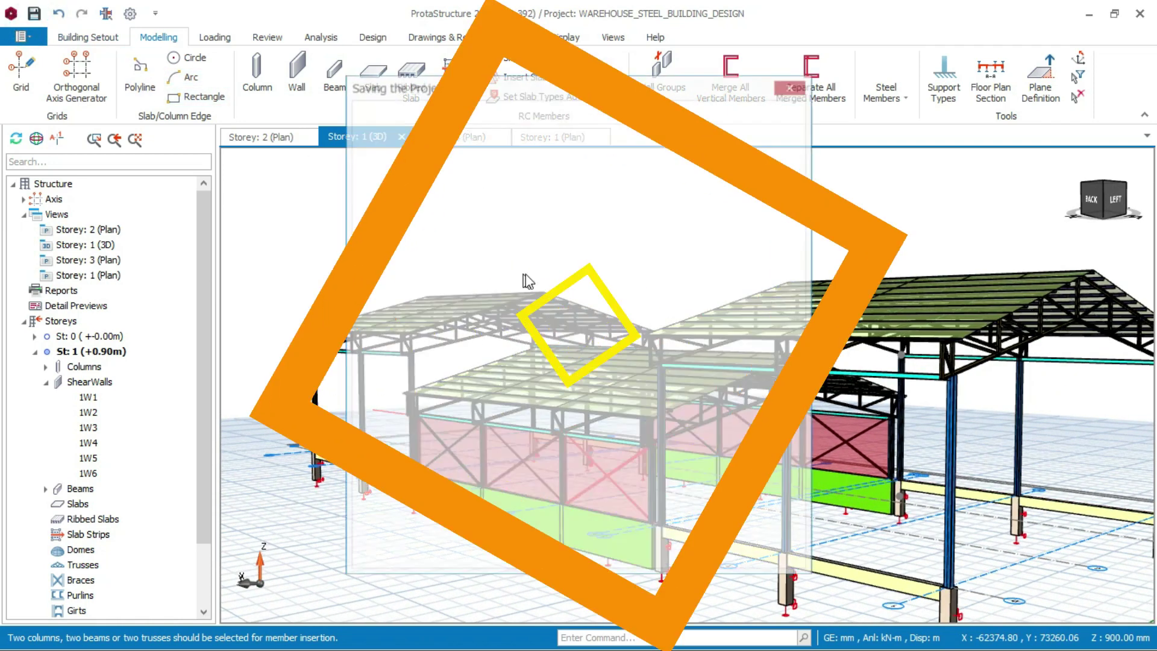